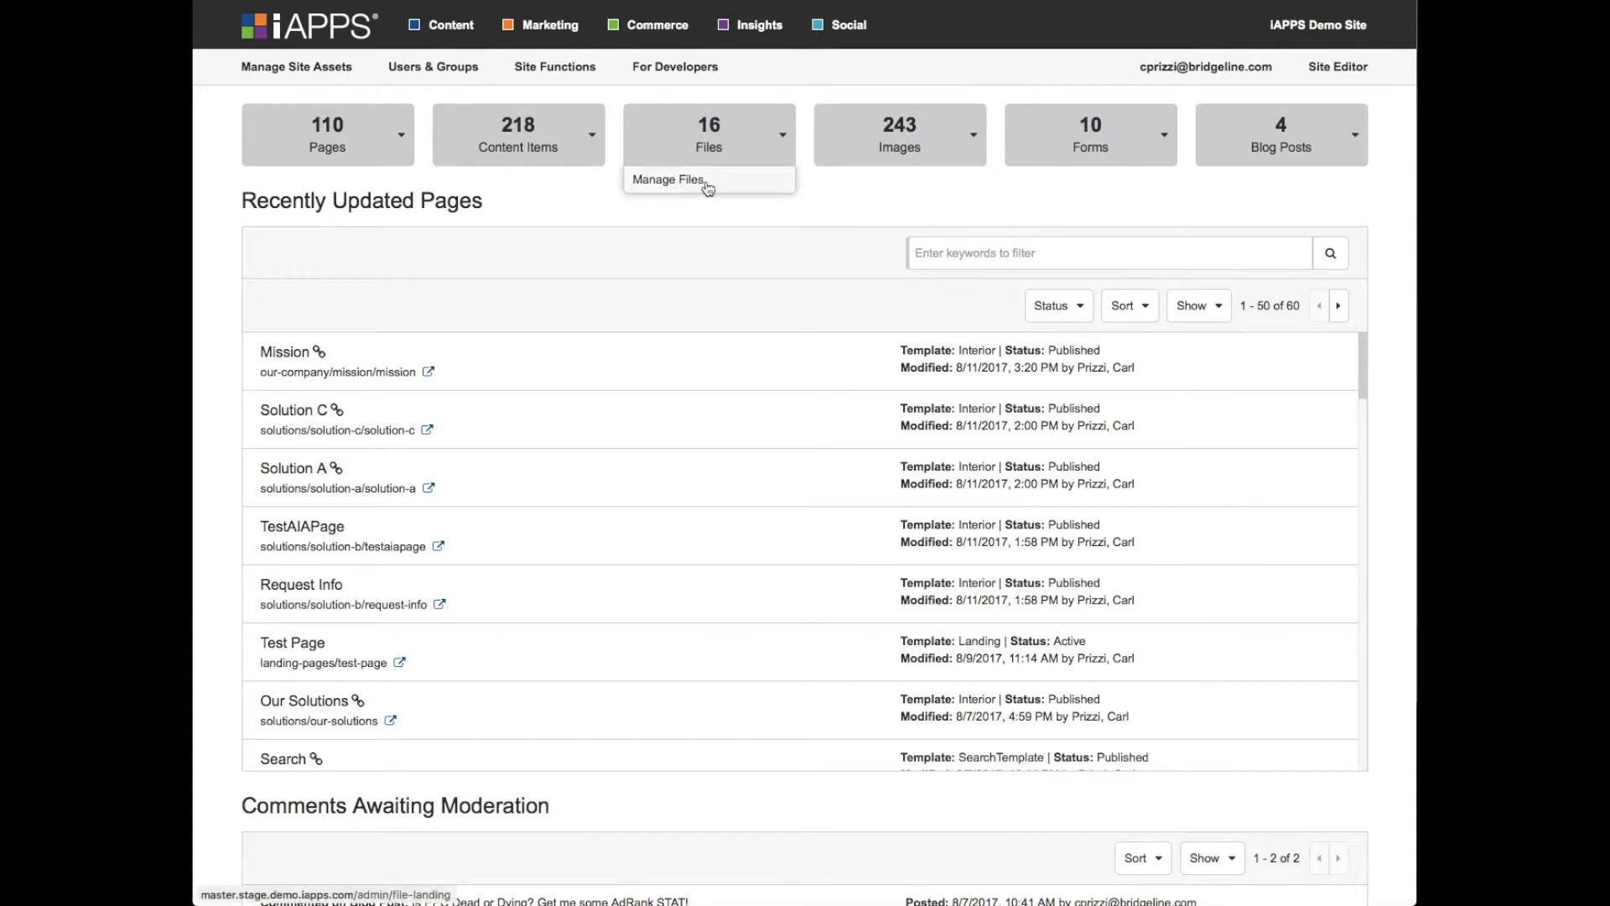
- Select Mission in the recently updated pages, review its editing options and preview the live page before returning to the dashboard
{"action": "mouse_move", "coordinate": [1063, 159]}
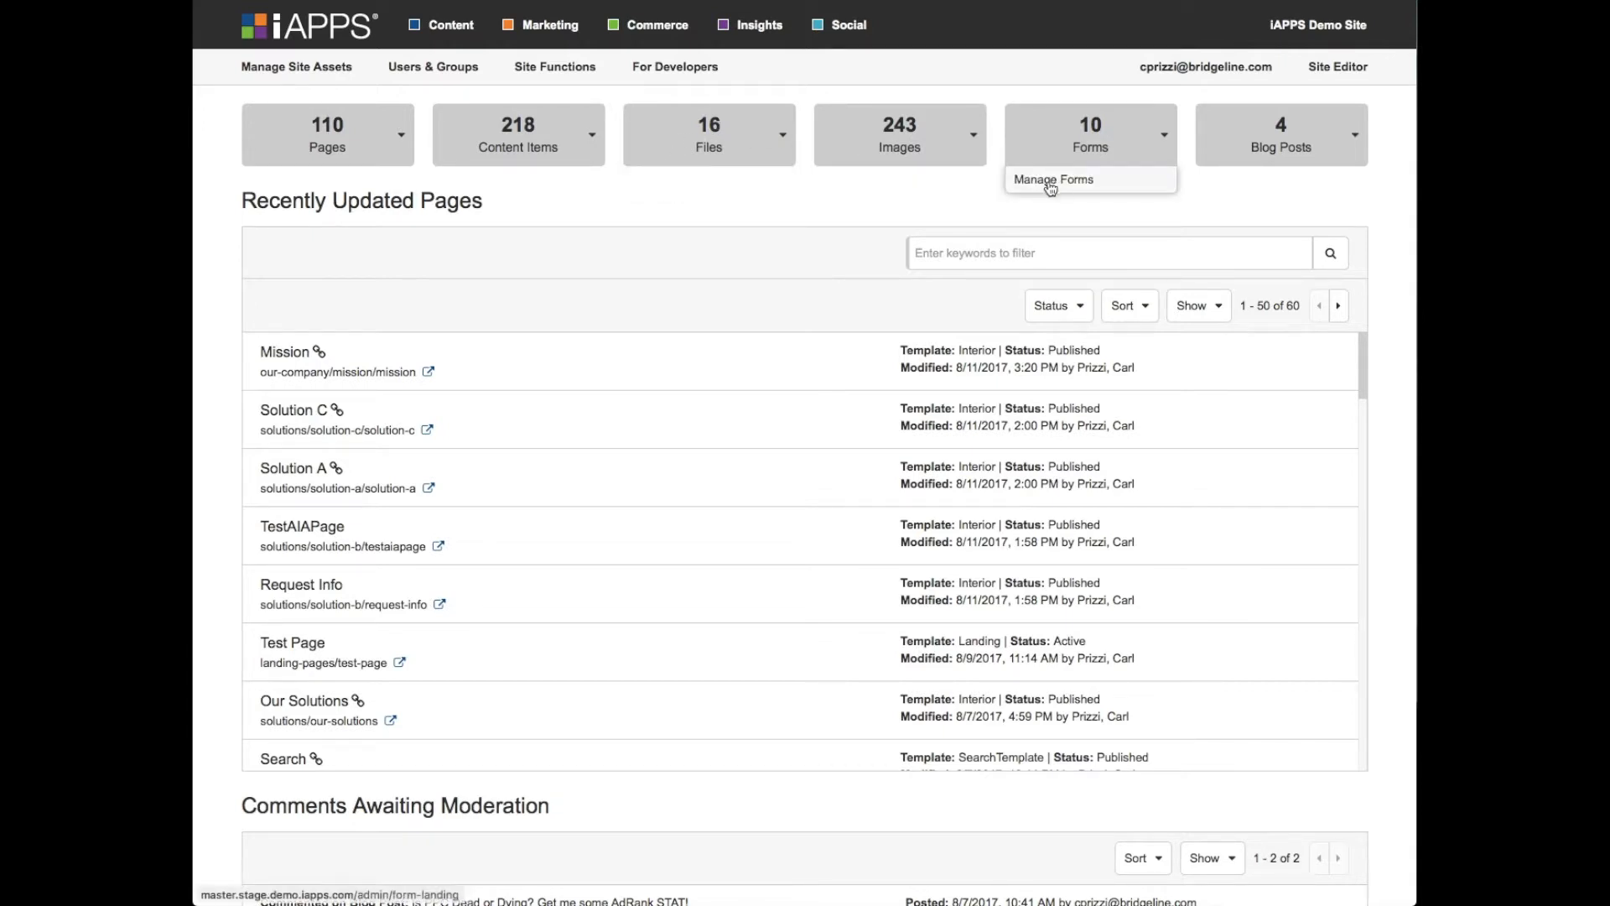
{"action": "scroll", "coordinate": [705, 214], "scroll_direction": "down", "scroll_amount": 1}
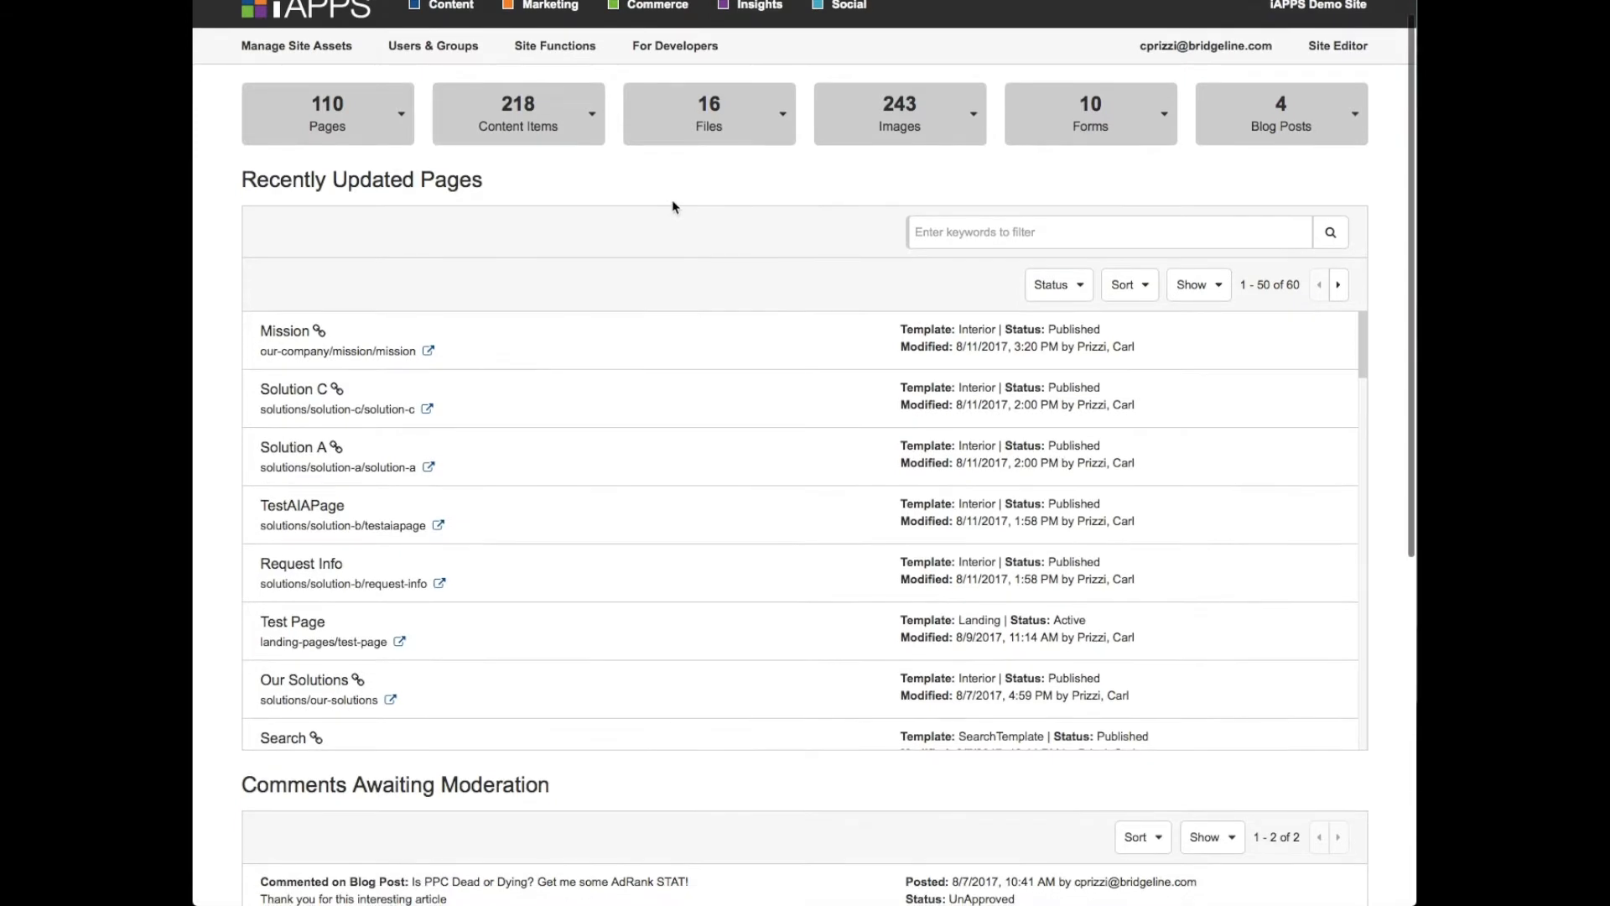
{"action": "scroll", "coordinate": [673, 208], "scroll_direction": "down", "scroll_amount": 2}
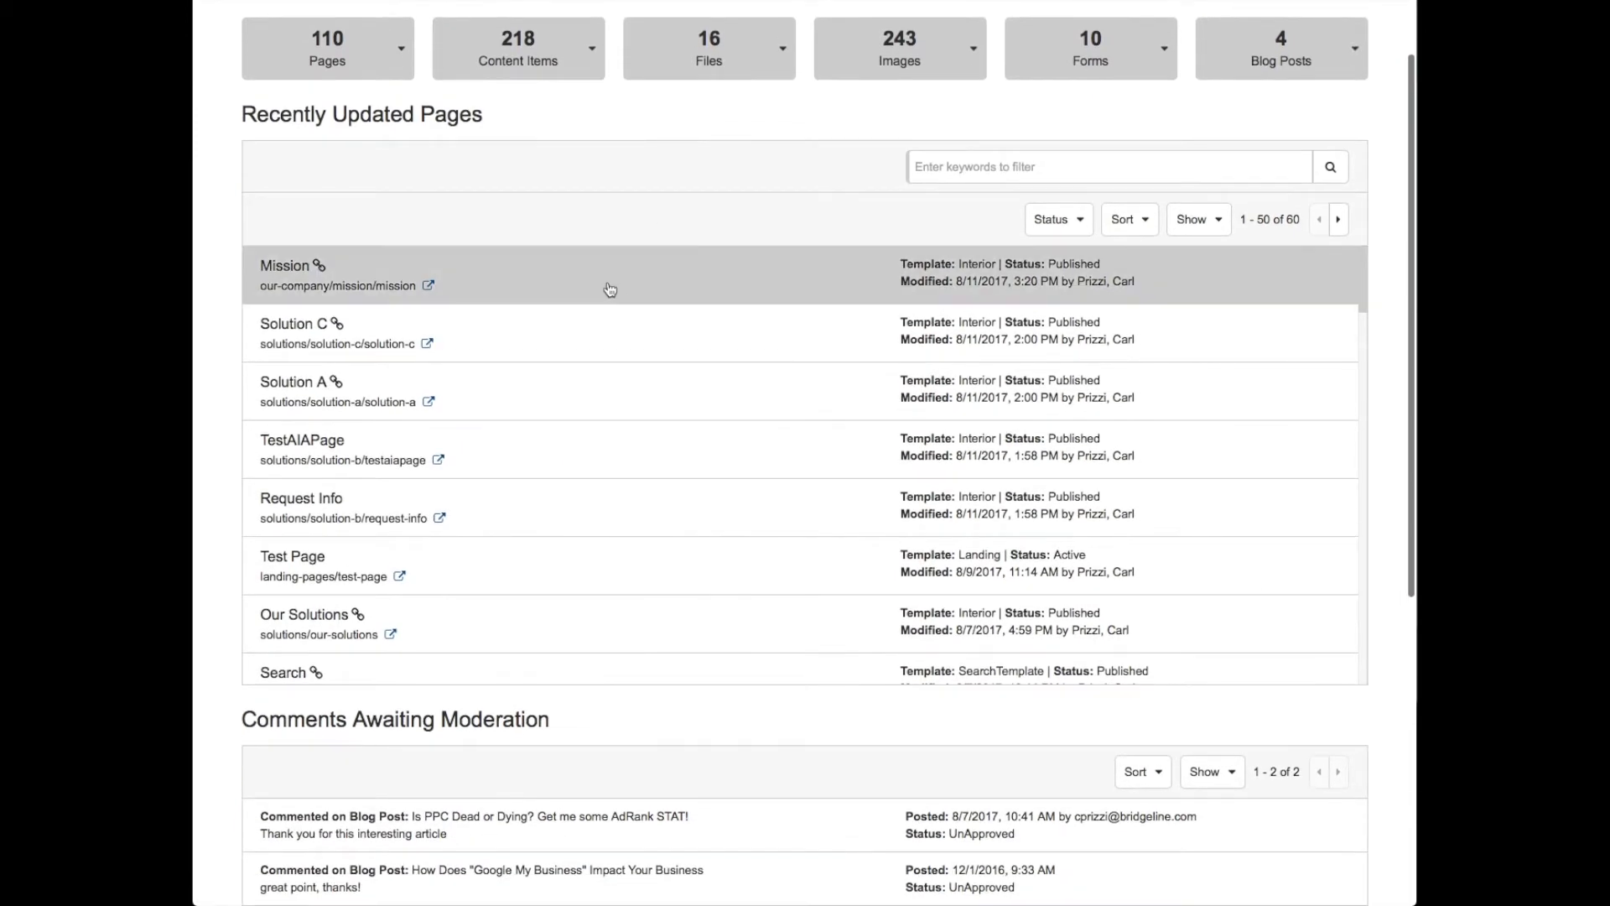
{"action": "scroll", "coordinate": [609, 291], "scroll_direction": "down", "scroll_amount": 3}
{"action": "scroll", "coordinate": [615, 287], "scroll_direction": "up", "scroll_amount": 3}
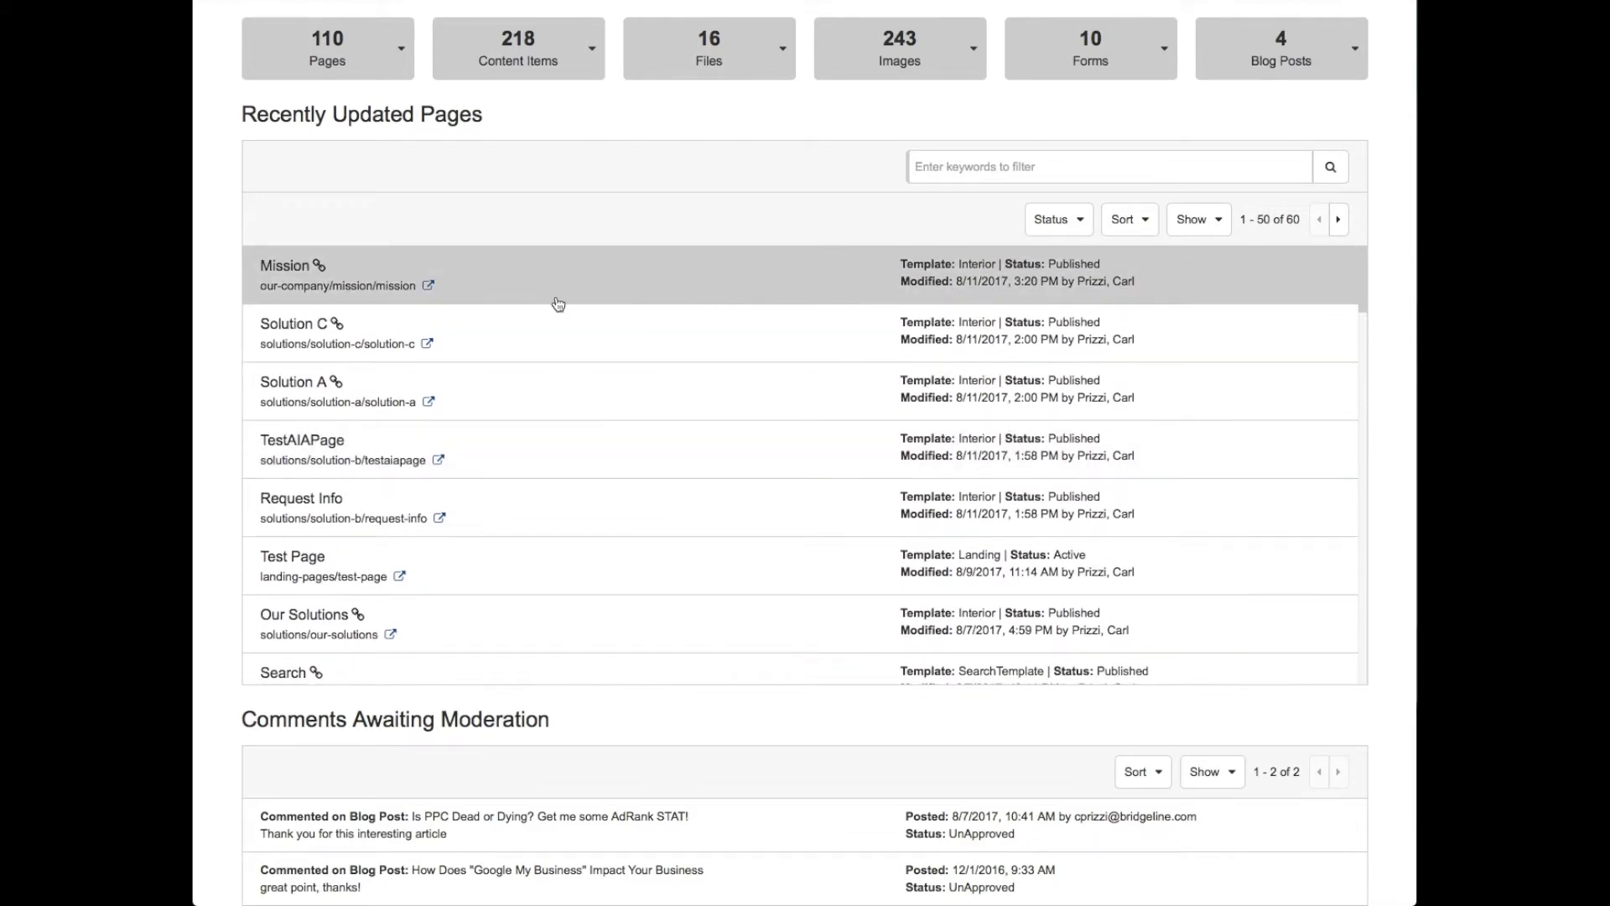
{"action": "left_click", "coordinate": [558, 304]}
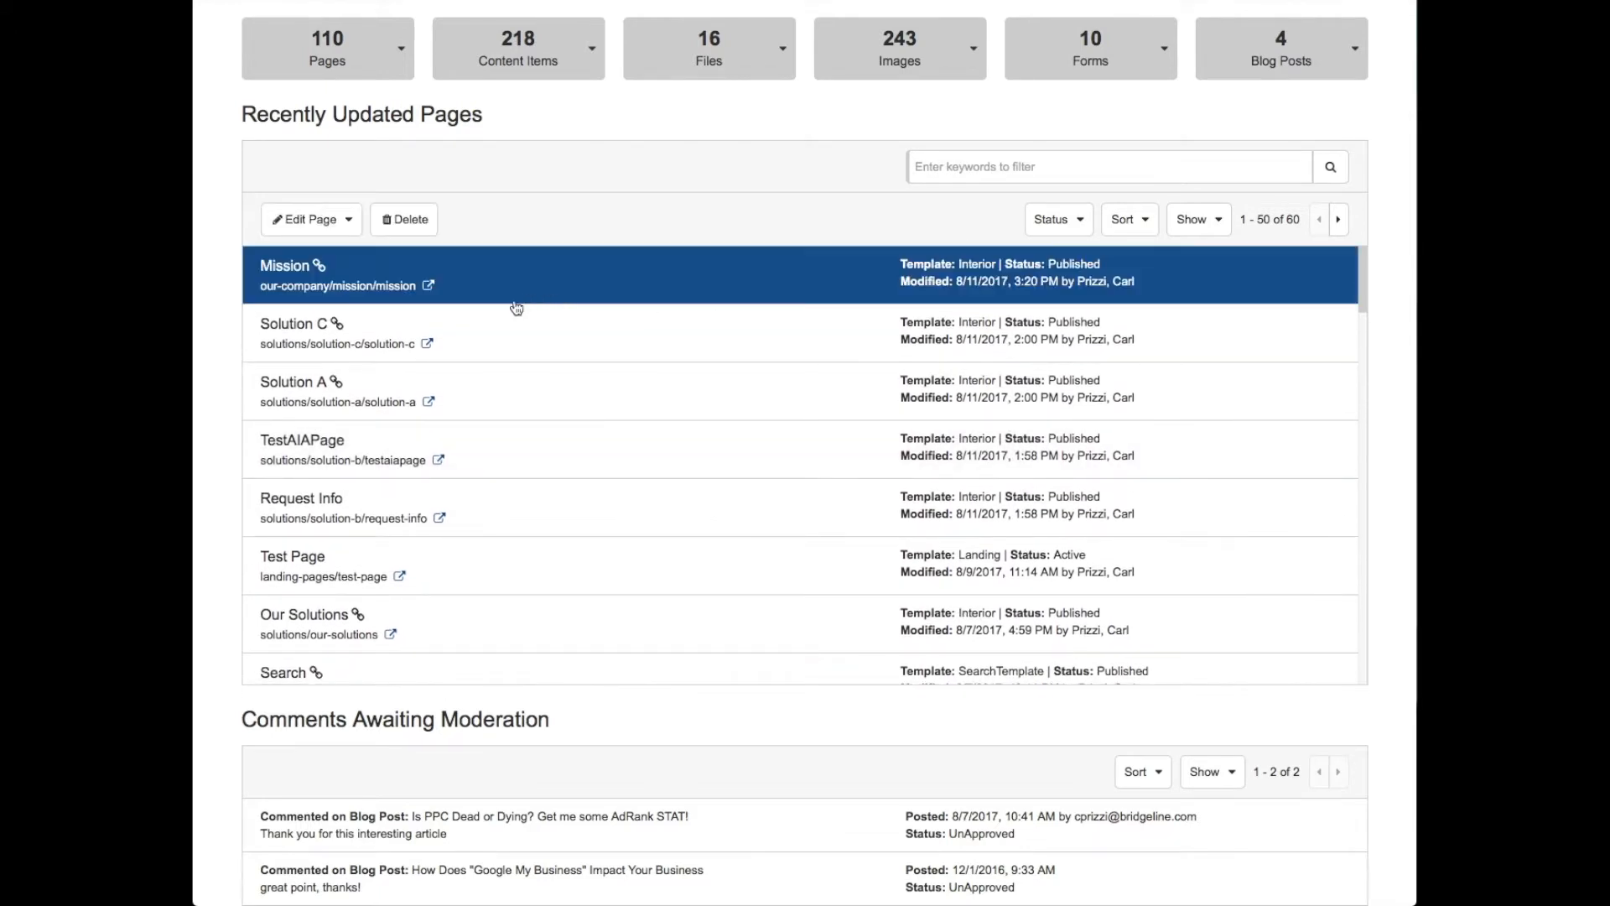
{"action": "left_click", "coordinate": [351, 223]}
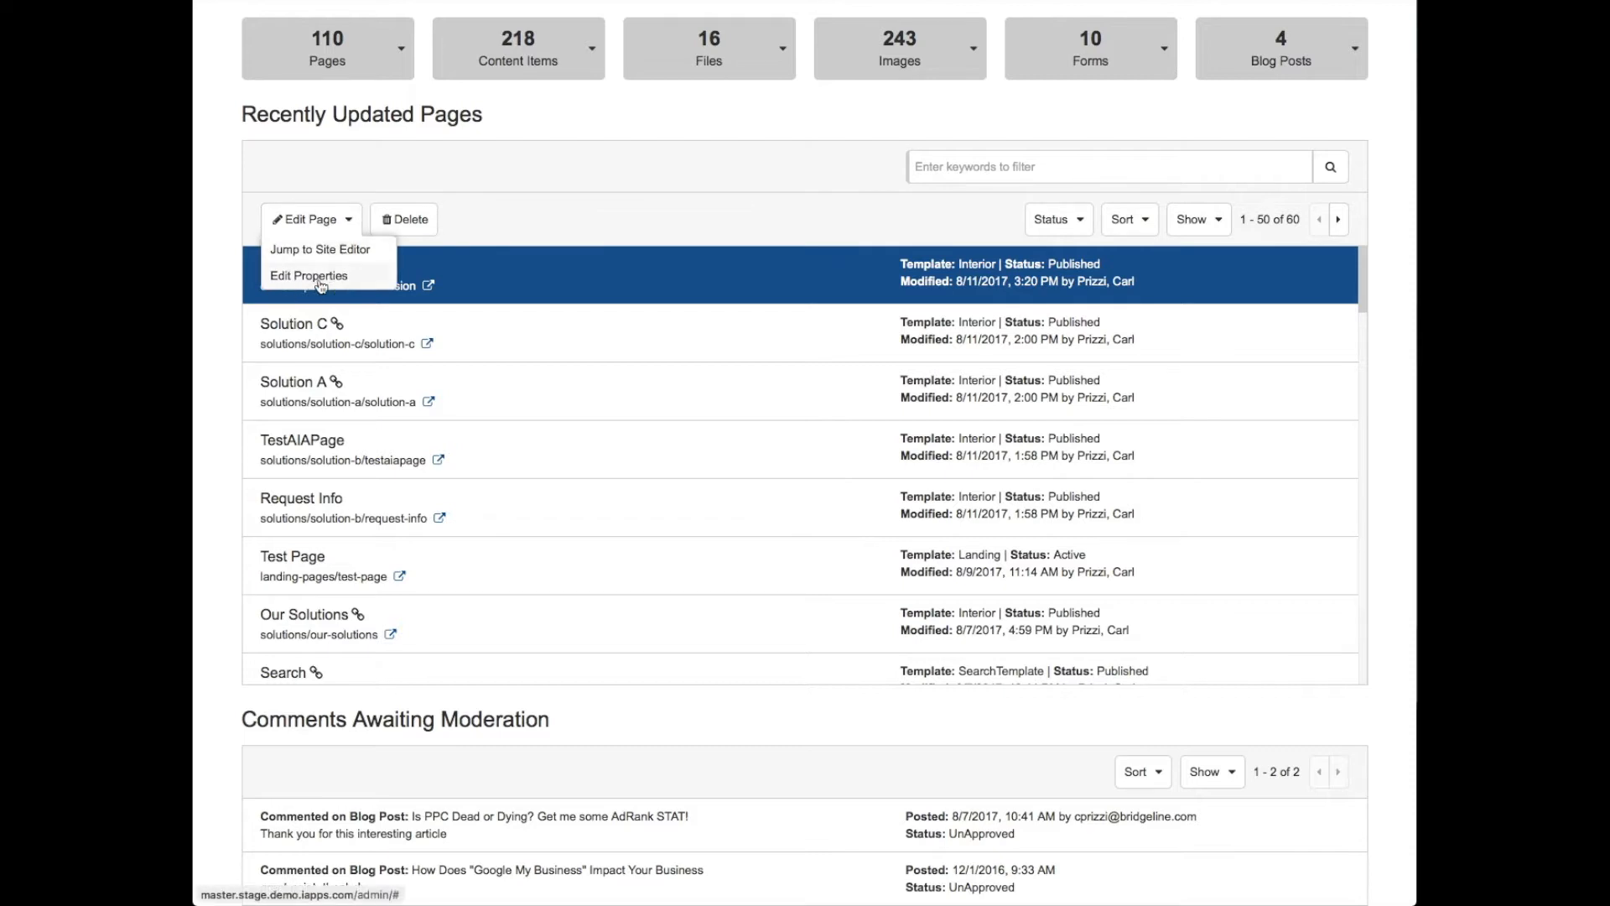
{"action": "left_click", "coordinate": [578, 229]}
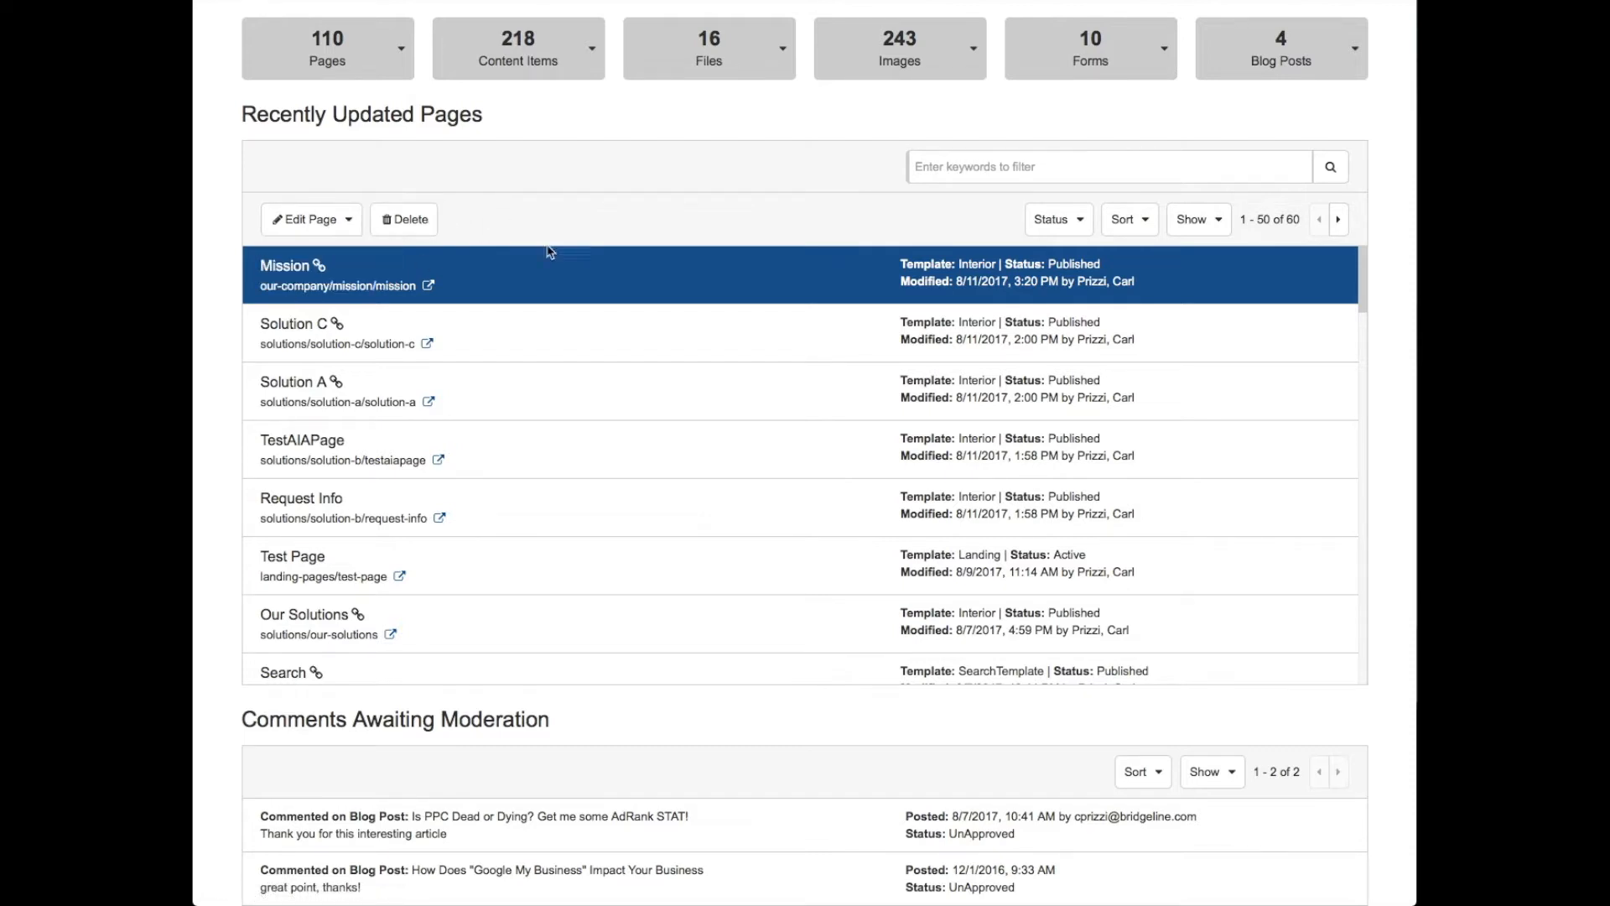
{"action": "left_click", "coordinate": [429, 287]}
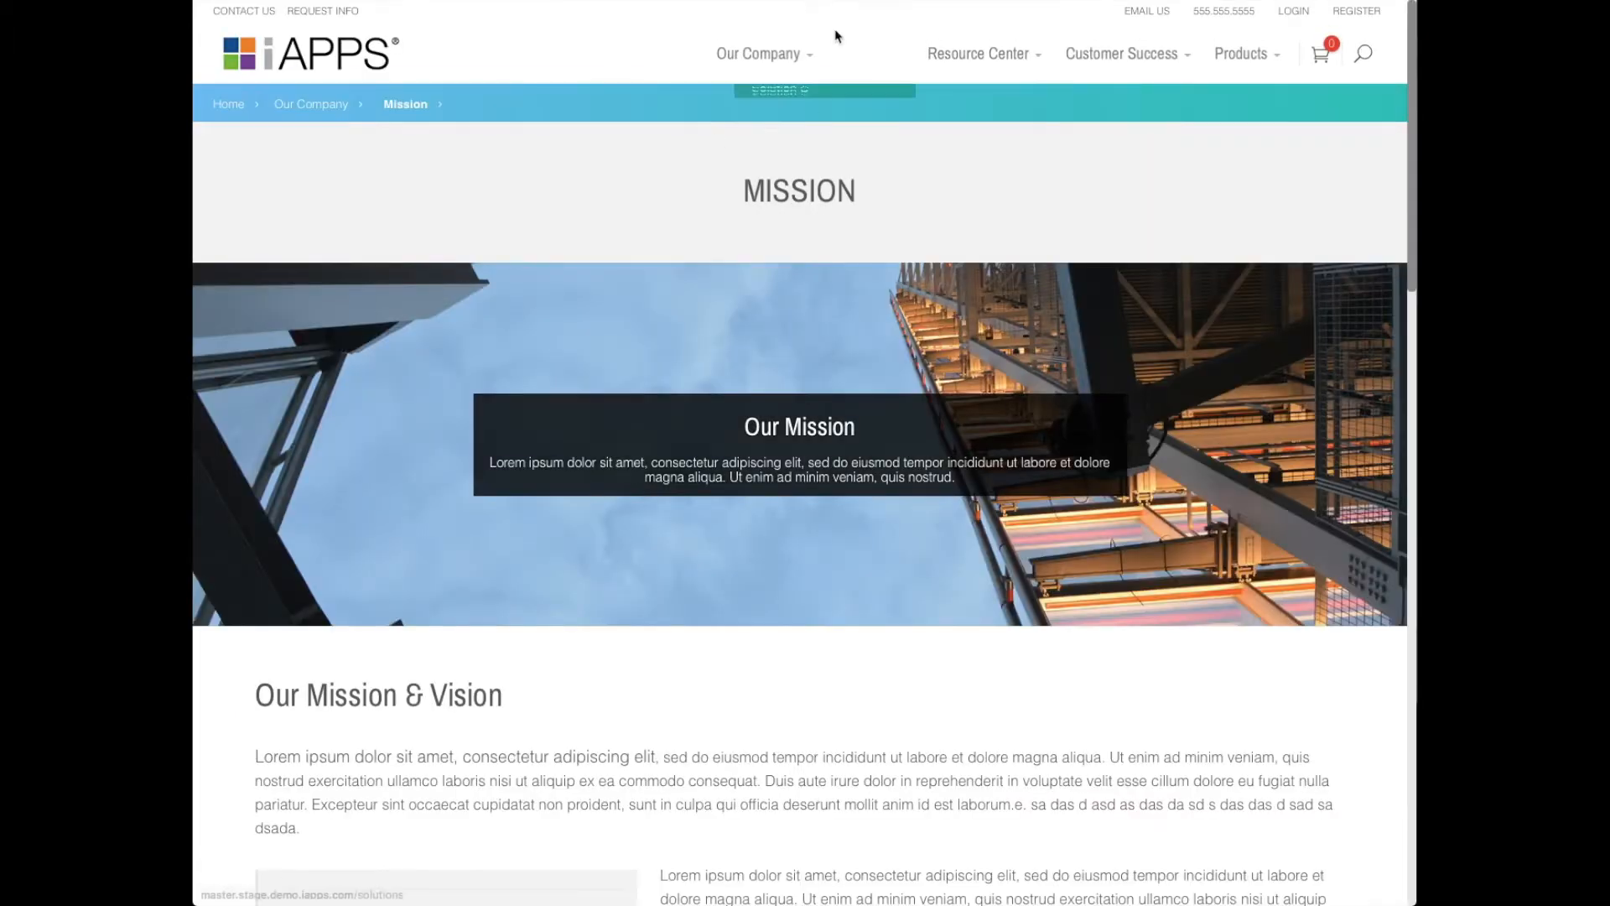
{"action": "left_click", "coordinate": [820, 0]}
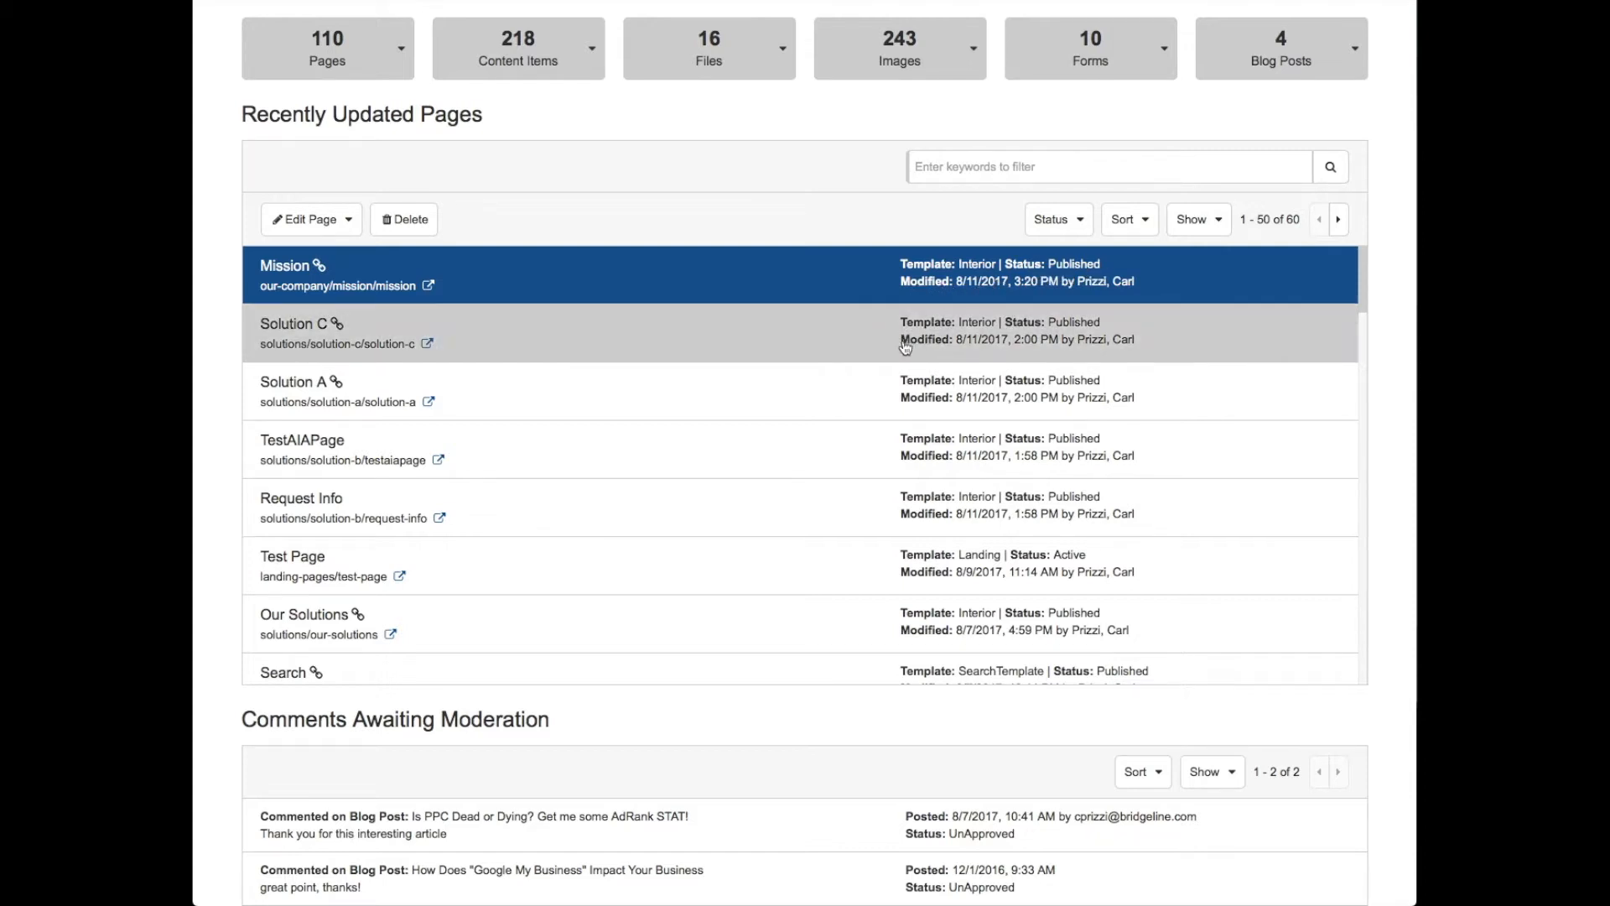
- Filter the recently updated pages by the keyword "Mission", select the matching page and check the available status filters
{"action": "left_click", "coordinate": [1067, 172]}
{"action": "type", "text": "Mission"}
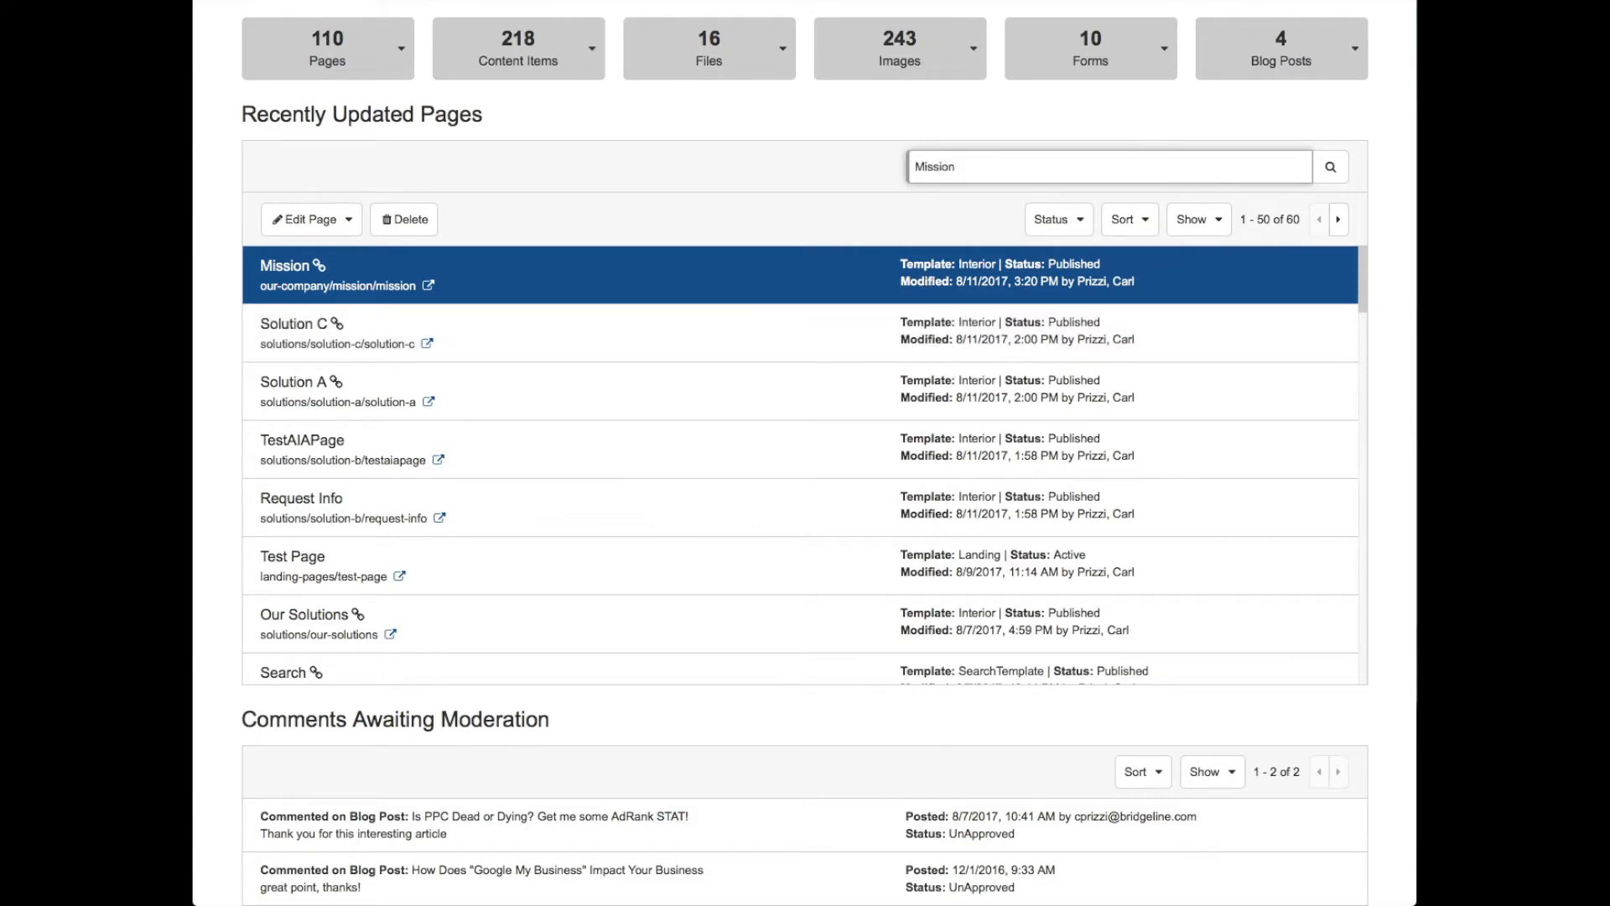
{"action": "key", "text": "Return"}
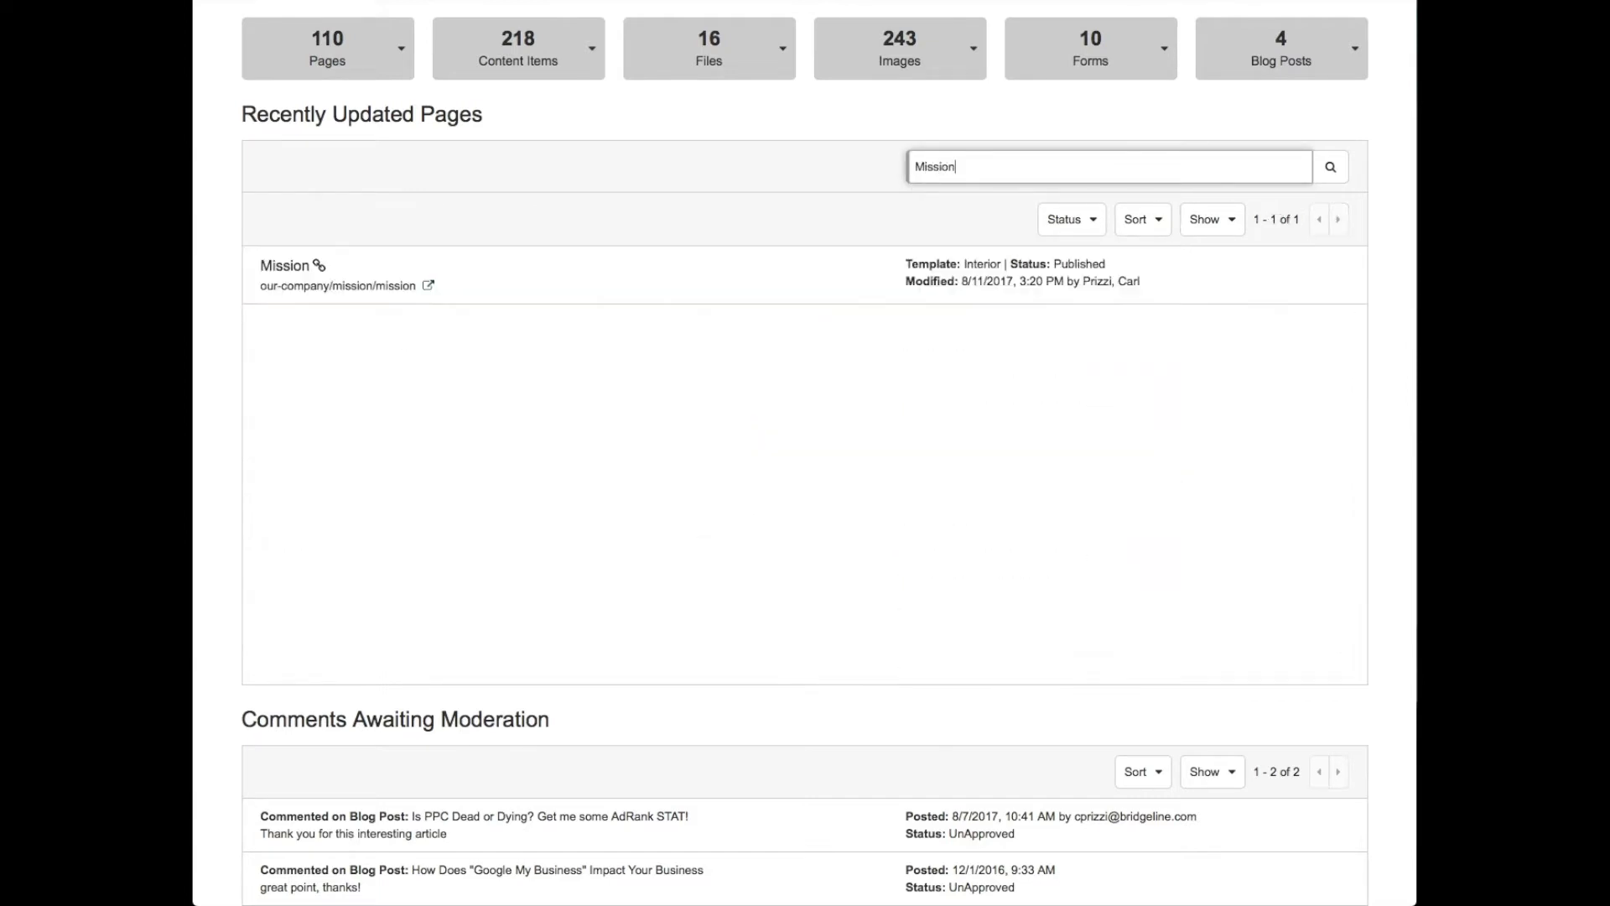
{"action": "left_click", "coordinate": [747, 280]}
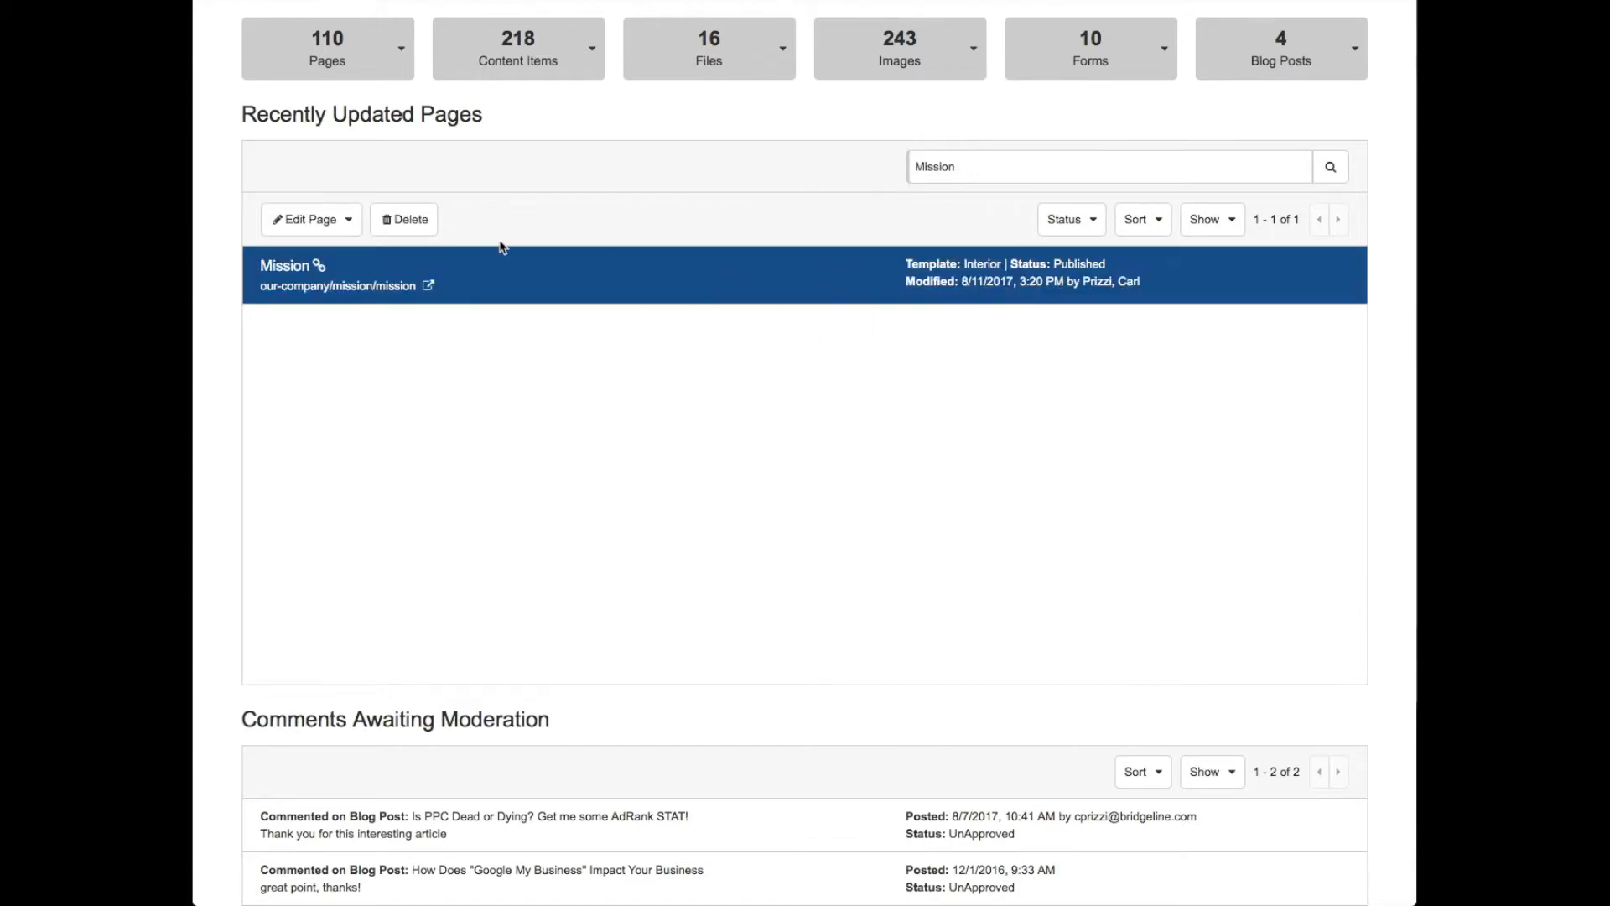
{"action": "left_click", "coordinate": [1093, 227]}
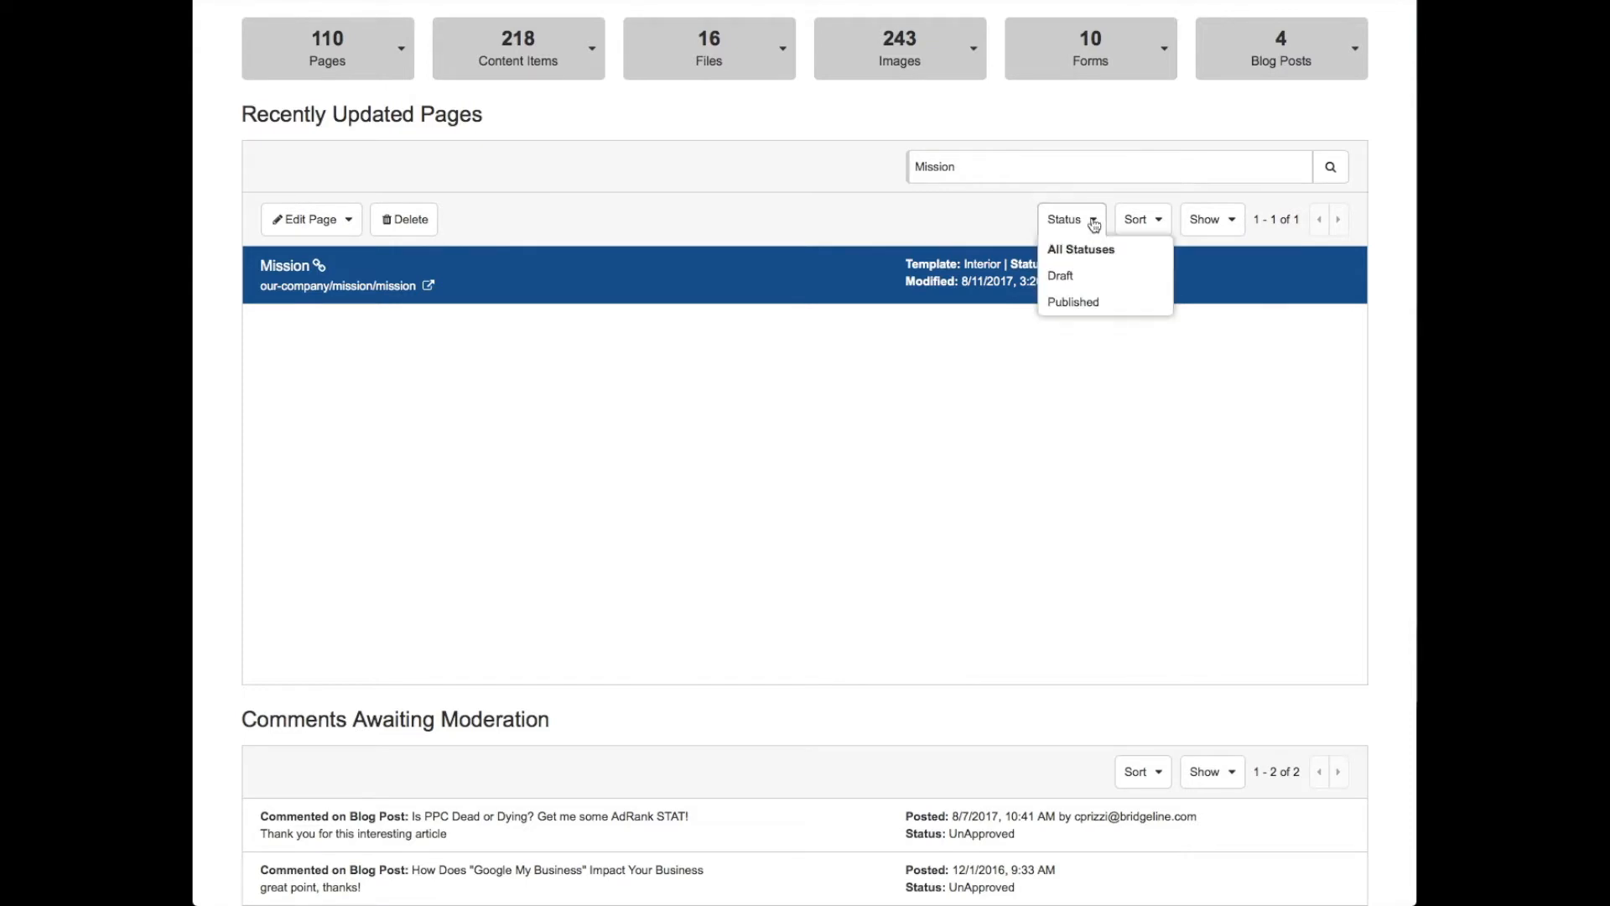
{"action": "left_click", "coordinate": [978, 225]}
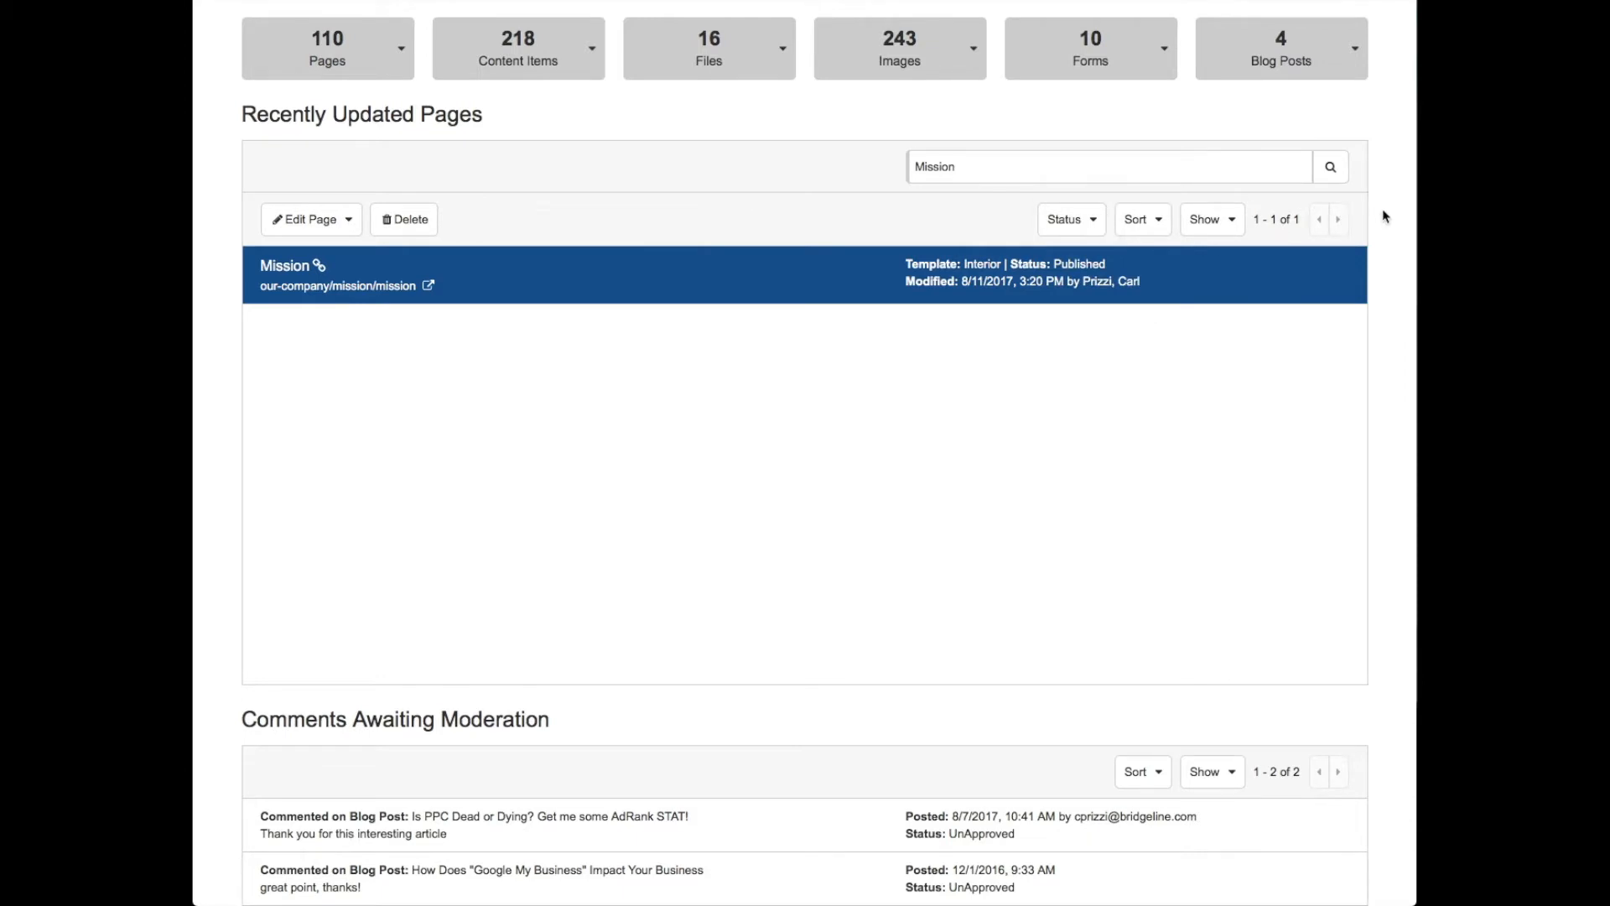
- Select the awaiting comment on the blog post "Is PPC Dead or Dying?" and review its moderation options
{"action": "scroll", "coordinate": [1385, 216], "scroll_direction": "down", "scroll_amount": 4}
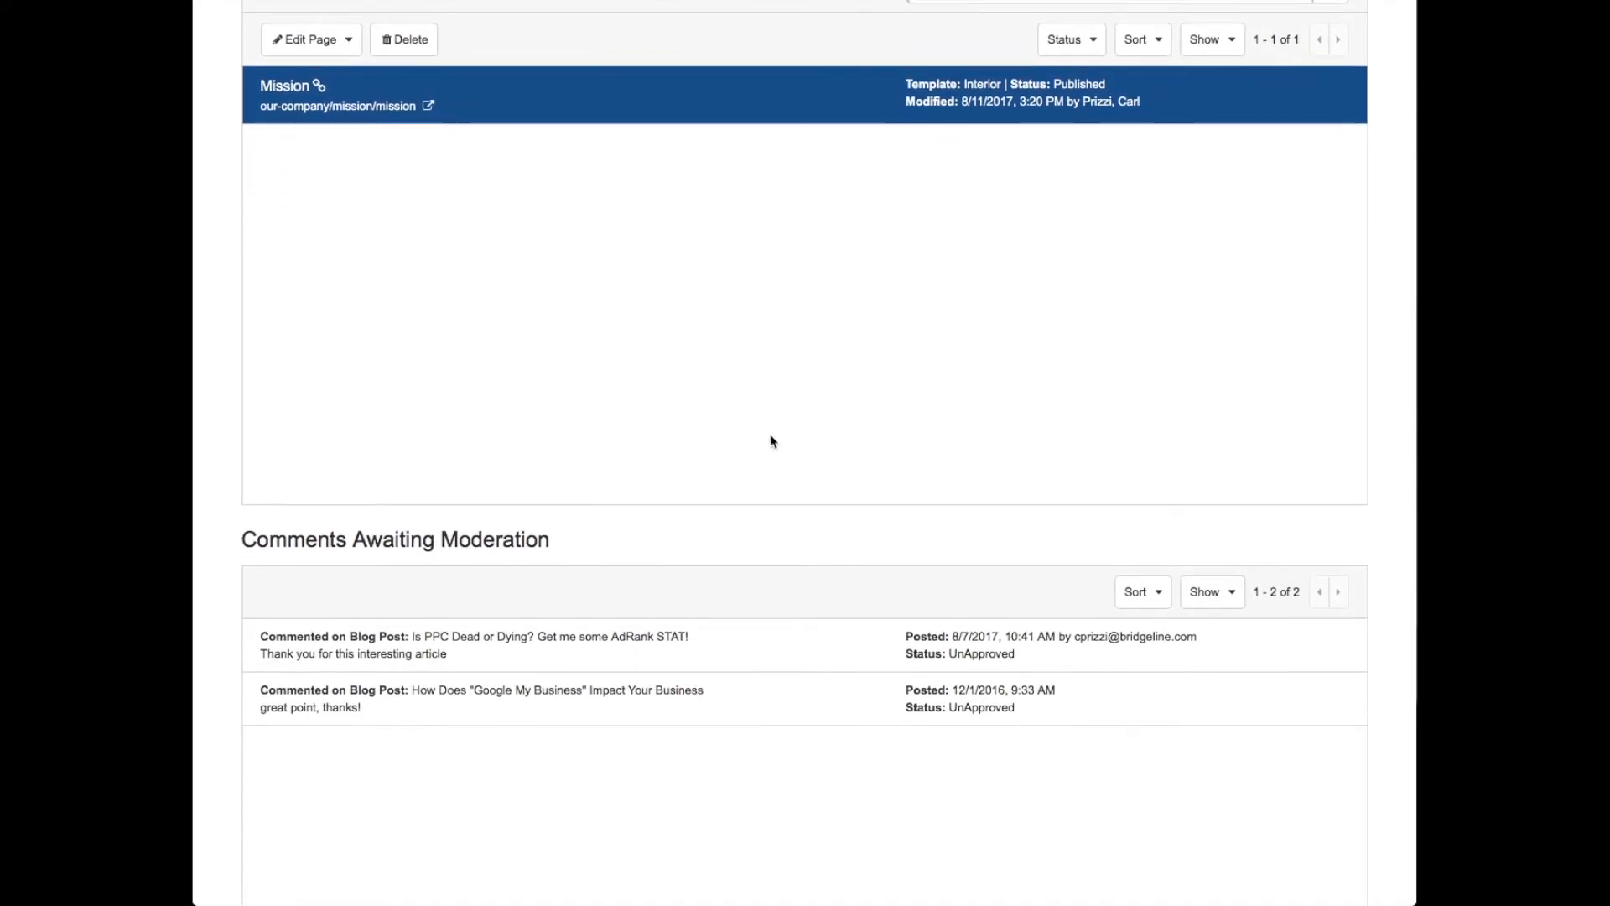
{"action": "left_click", "coordinate": [377, 656]}
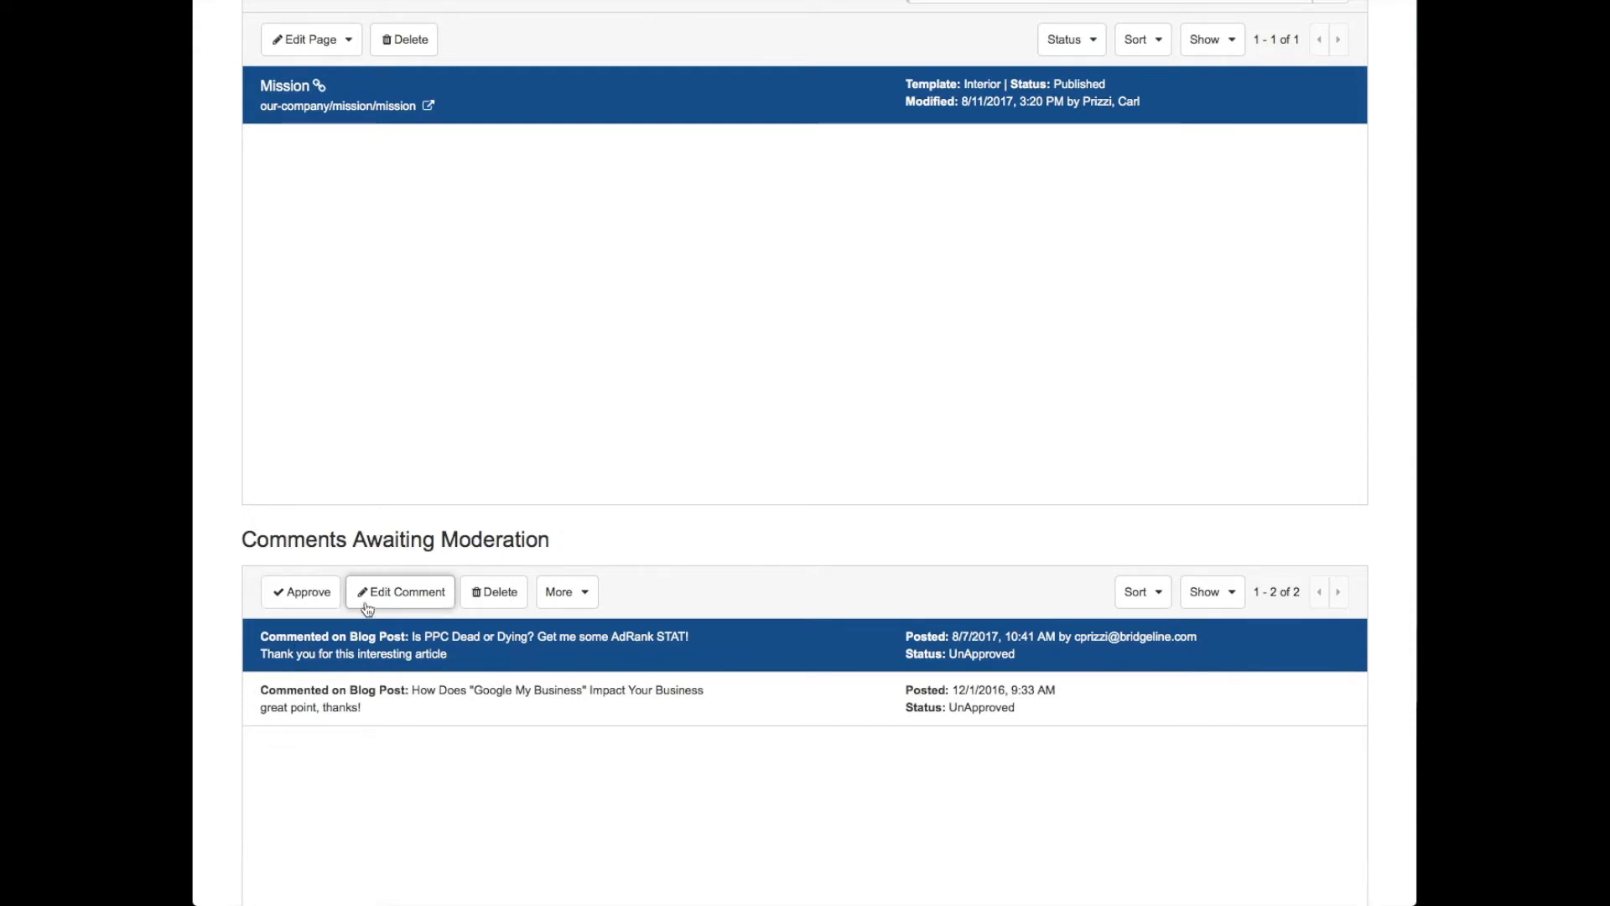
{"action": "left_click", "coordinate": [579, 597]}
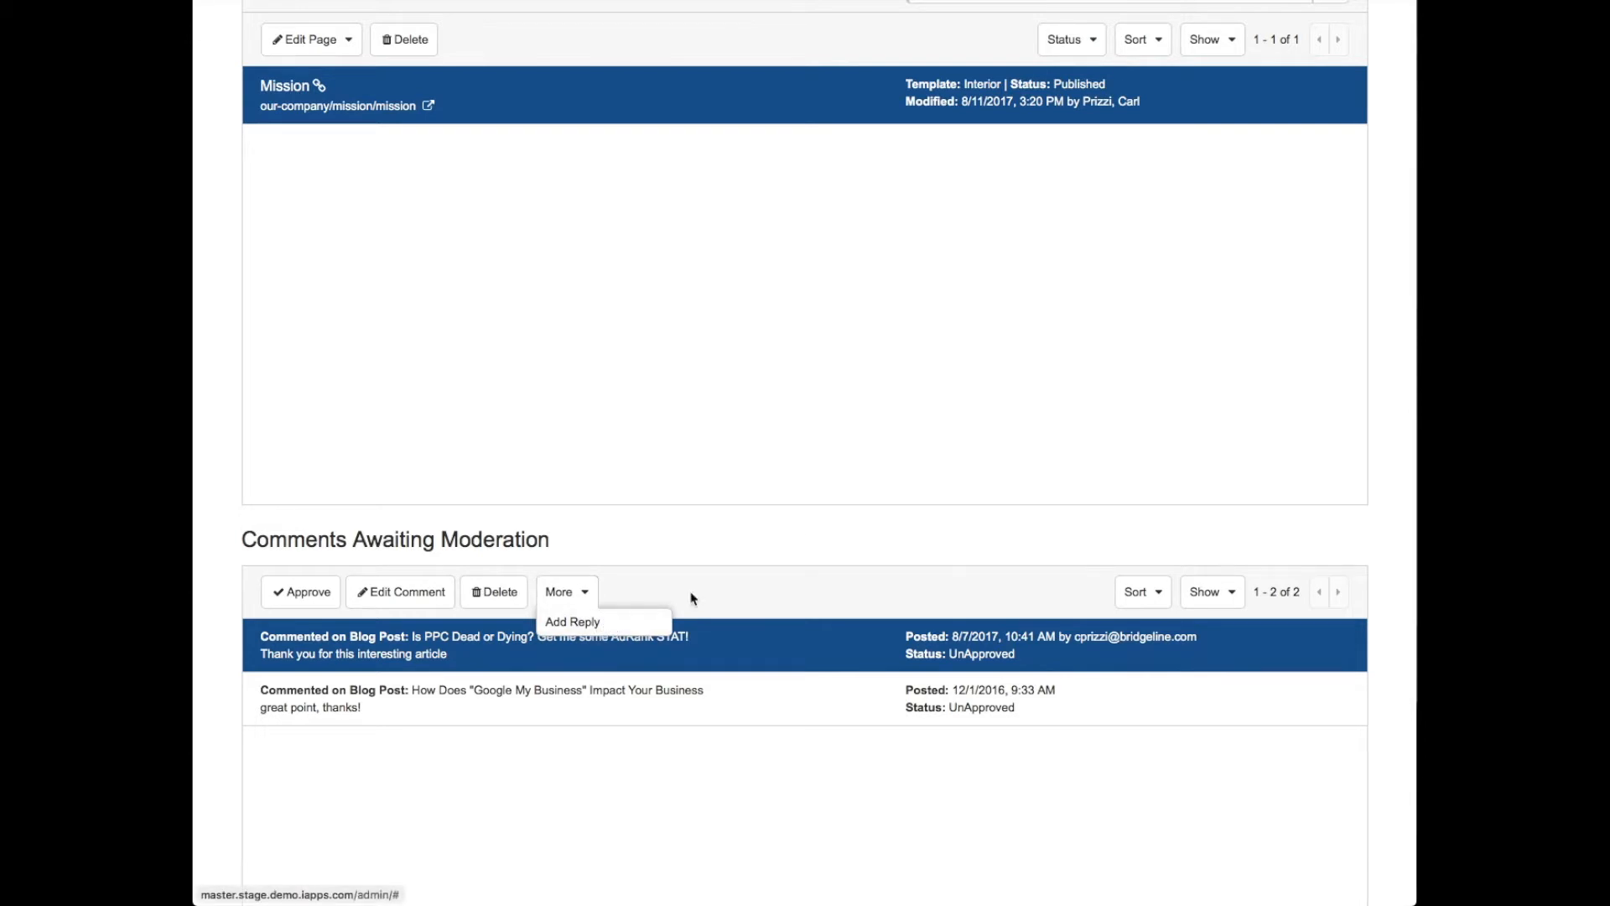
{"action": "left_click", "coordinate": [856, 564]}
- Open the Menus & Pages library from the site assets
{"action": "scroll", "coordinate": [855, 568], "scroll_direction": "up", "scroll_amount": 3}
{"action": "scroll", "coordinate": [855, 568], "scroll_direction": "up", "scroll_amount": 1}
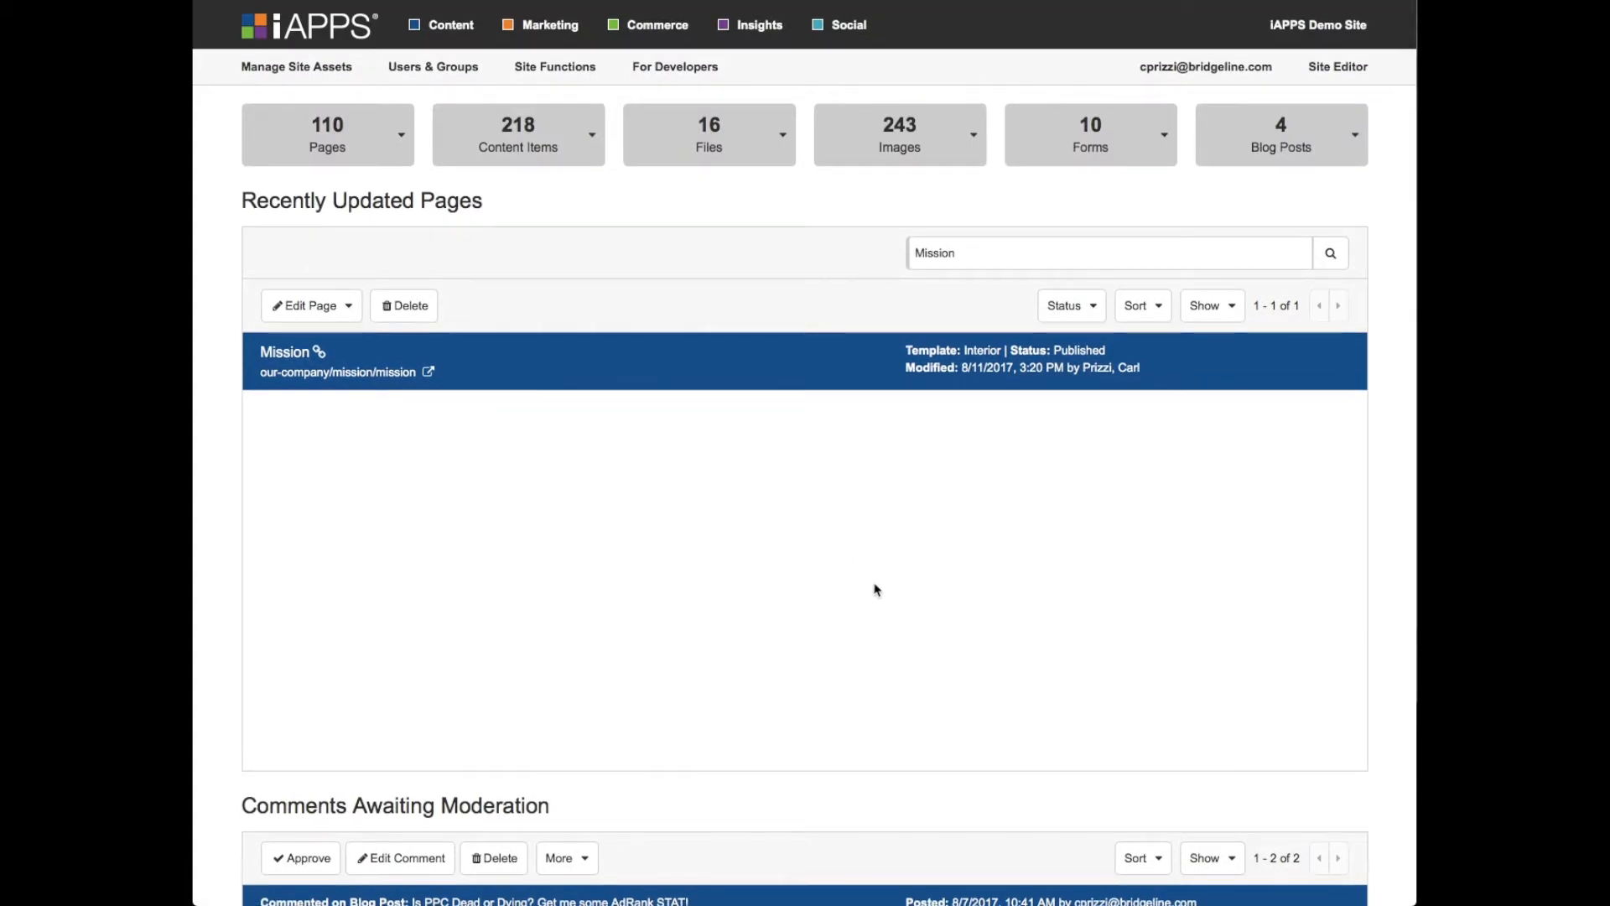
{"action": "left_click", "coordinate": [306, 68]}
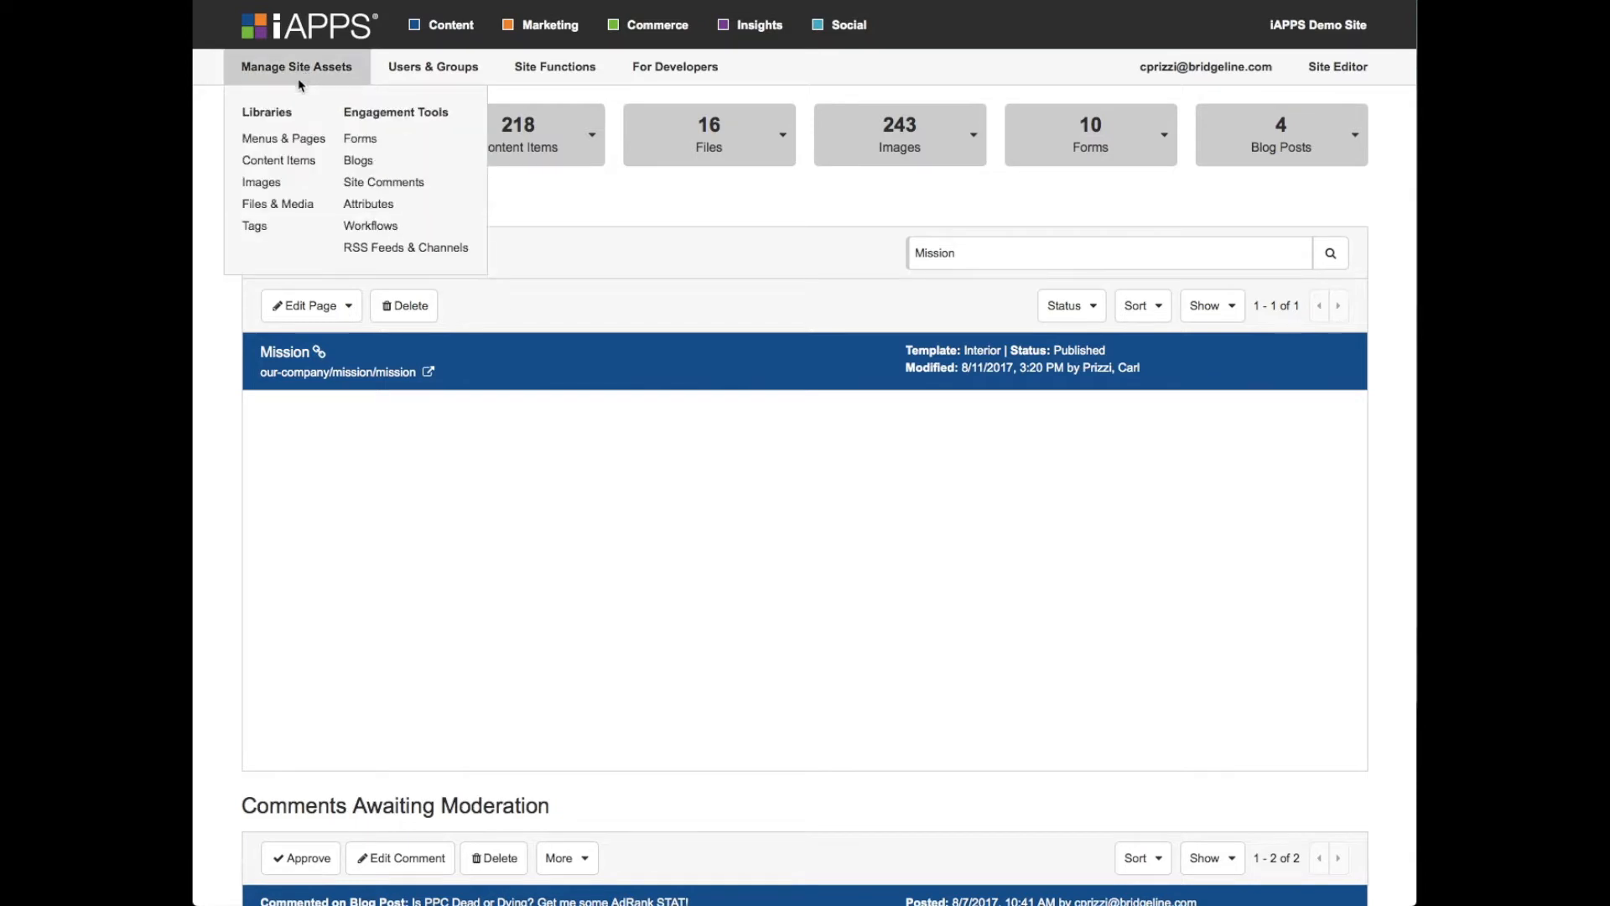
{"action": "left_click", "coordinate": [295, 139]}
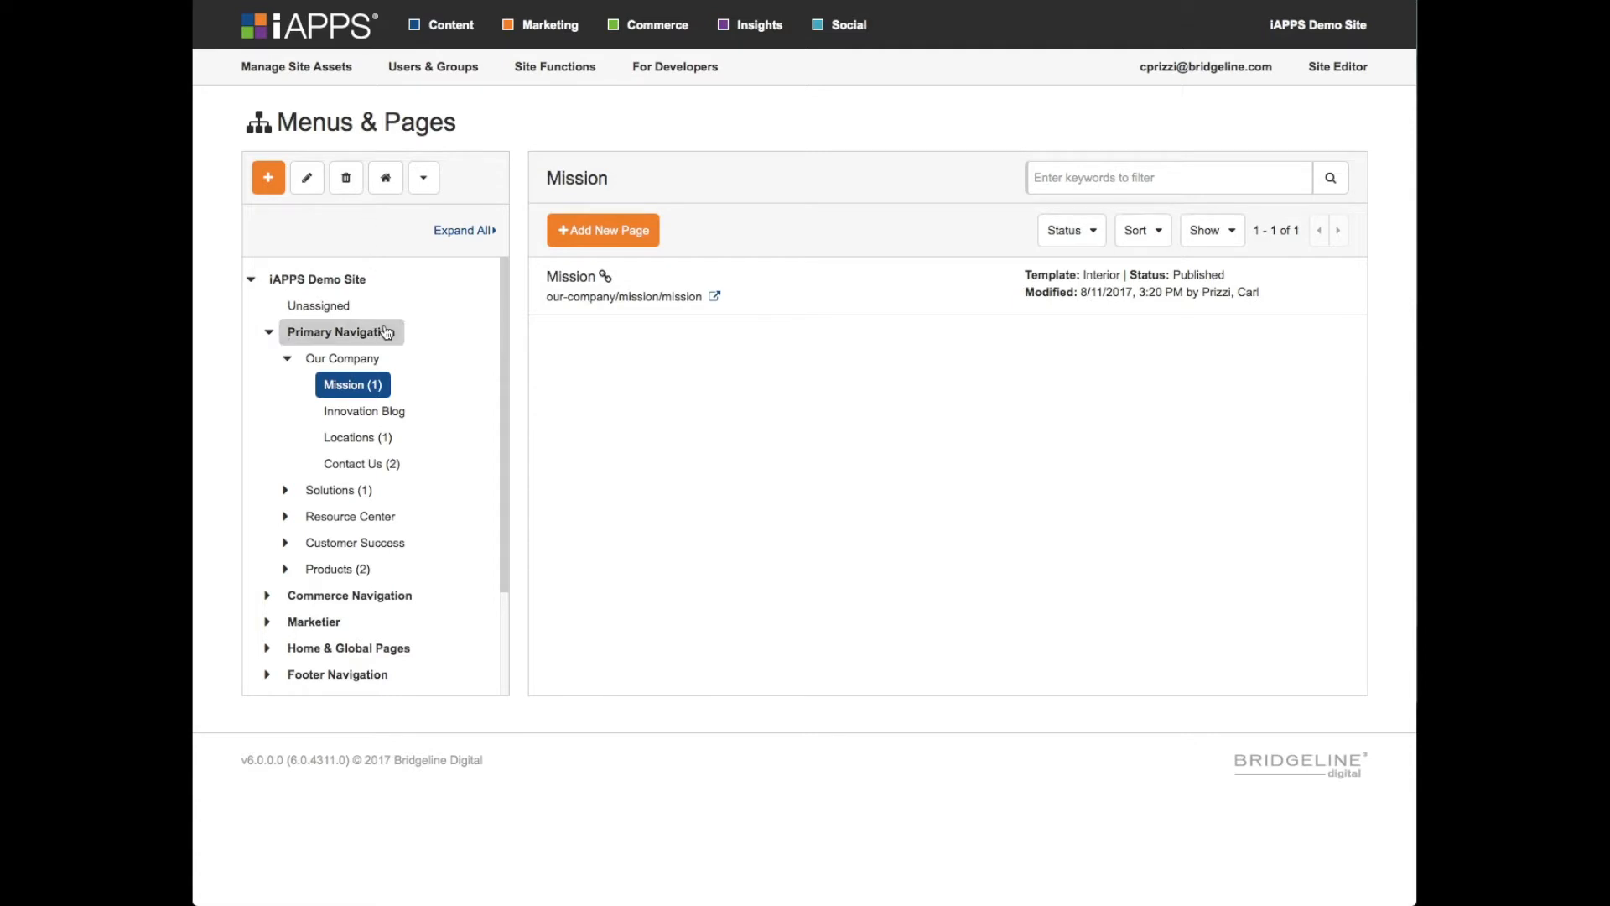
- Browse the pages in the Locations and Contact Us menus, selecting the Contact Us and Thank You pages
{"action": "left_click", "coordinate": [361, 445]}
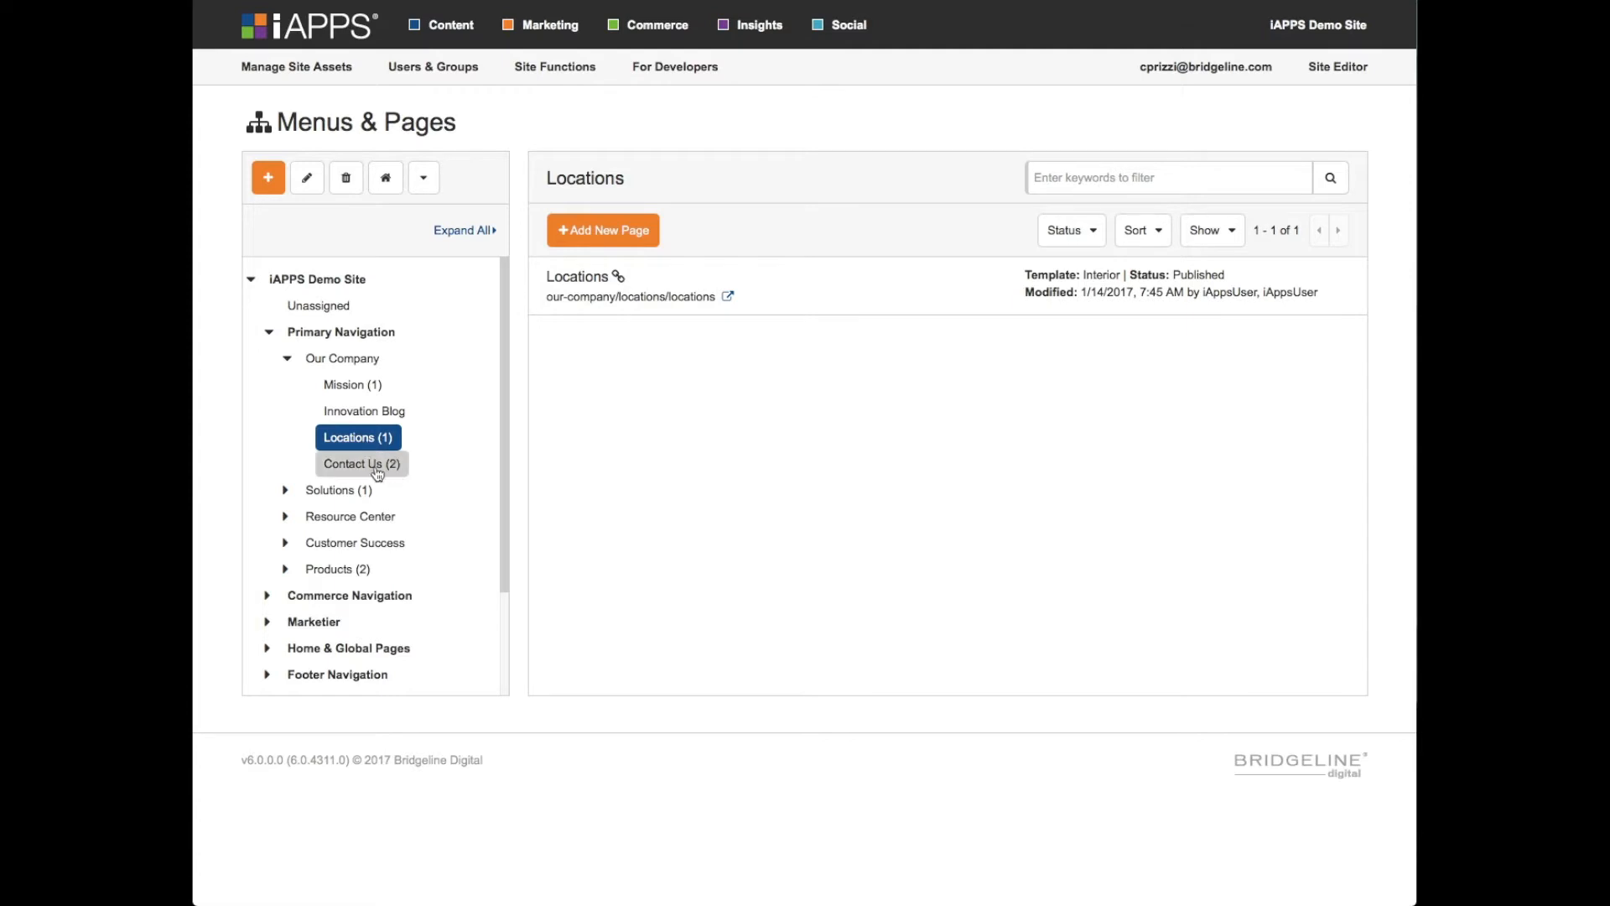
{"action": "left_click", "coordinate": [377, 467]}
{"action": "left_click", "coordinate": [635, 295]}
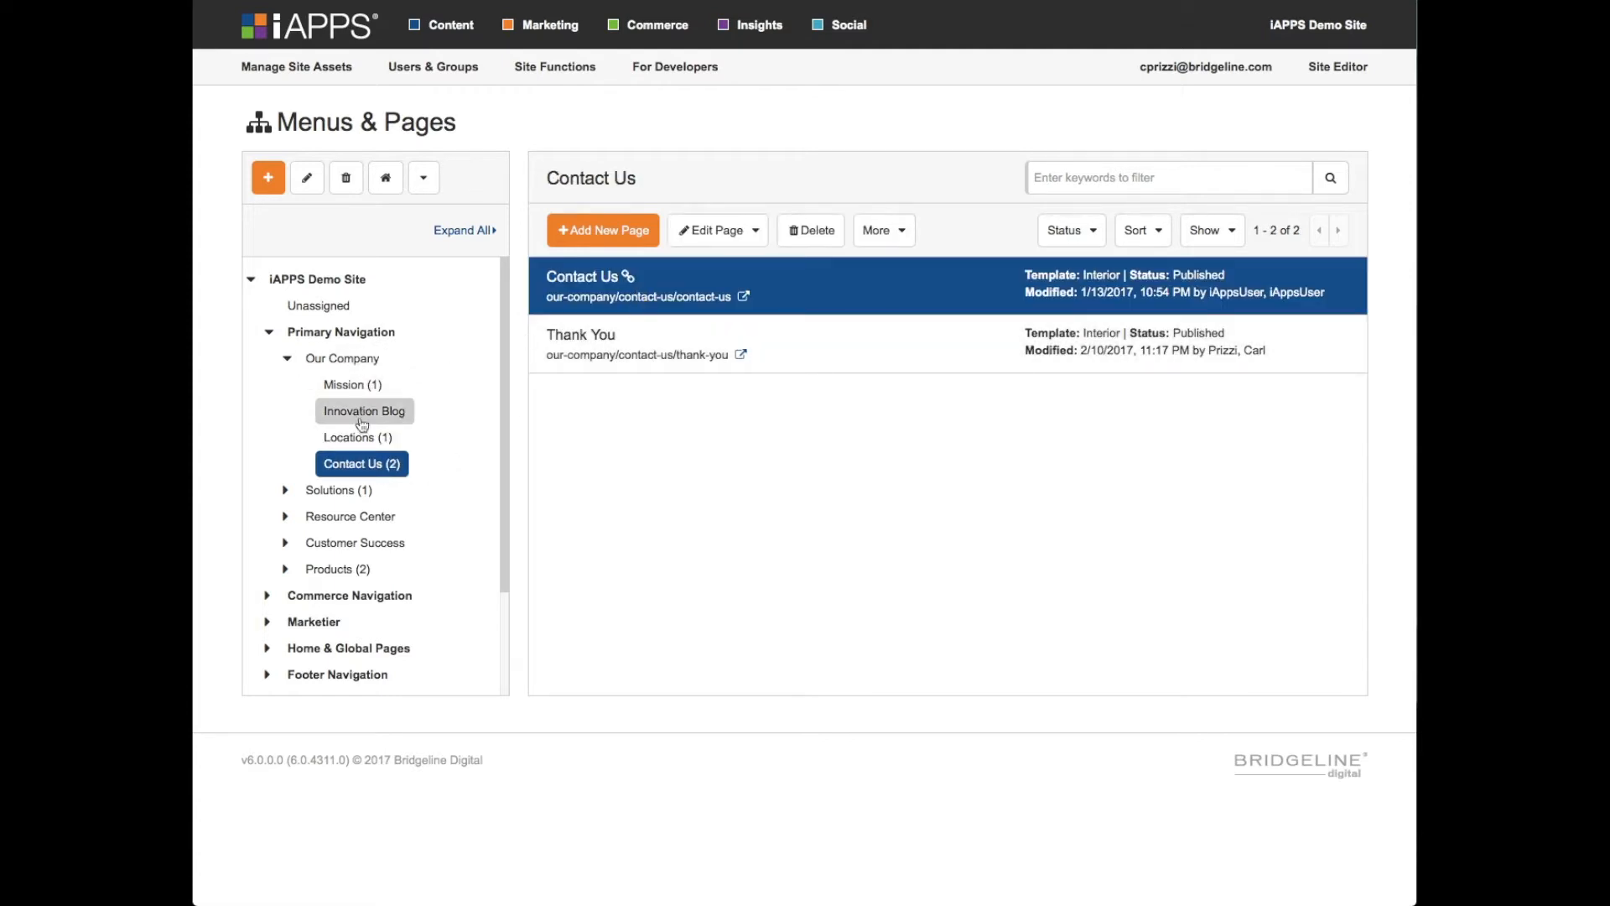
{"action": "left_click", "coordinate": [611, 358]}
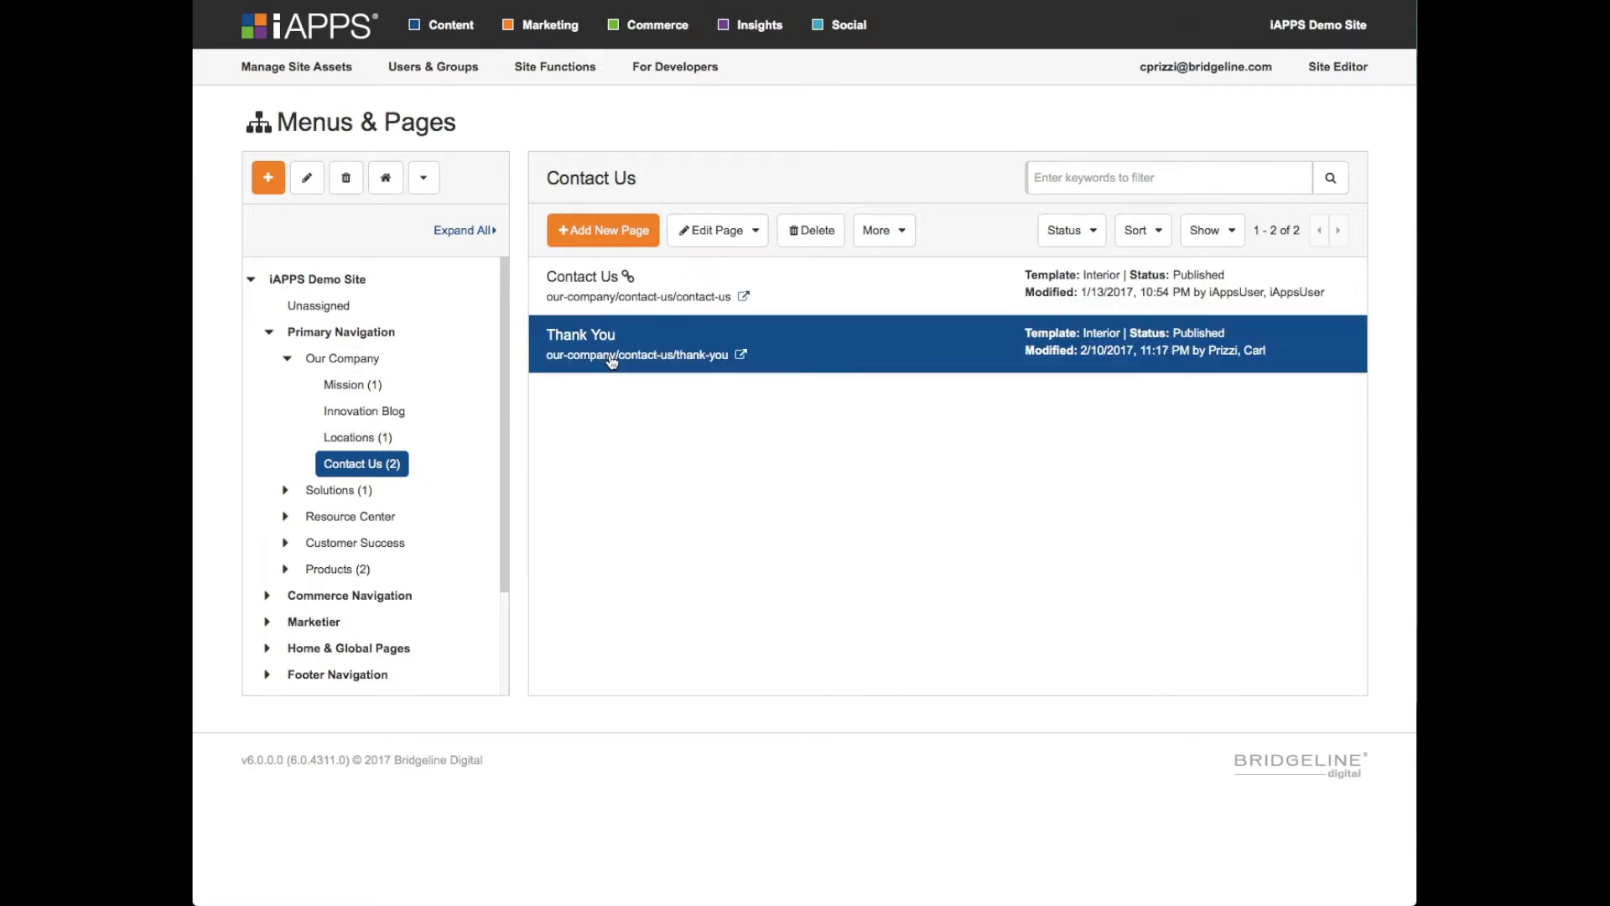
- Preview the live Contact Us page, look over its form and return to Menus & Pages
{"action": "left_click", "coordinate": [745, 298]}
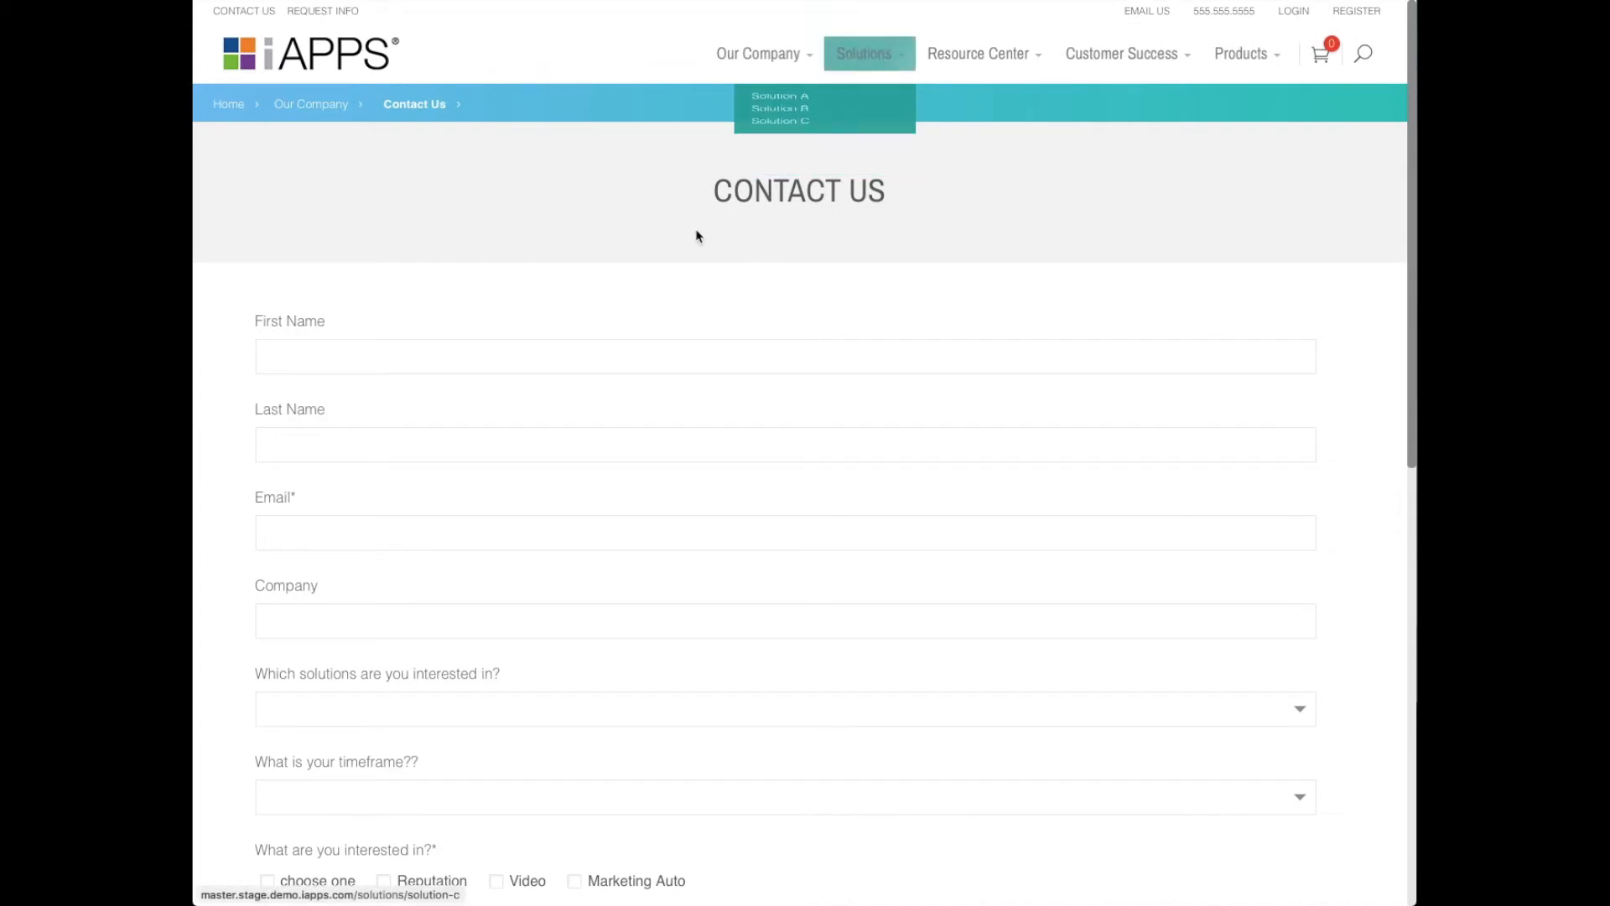
{"action": "scroll", "coordinate": [847, 319], "scroll_direction": "down", "scroll_amount": 2}
{"action": "scroll", "coordinate": [847, 316], "scroll_direction": "up", "scroll_amount": 2}
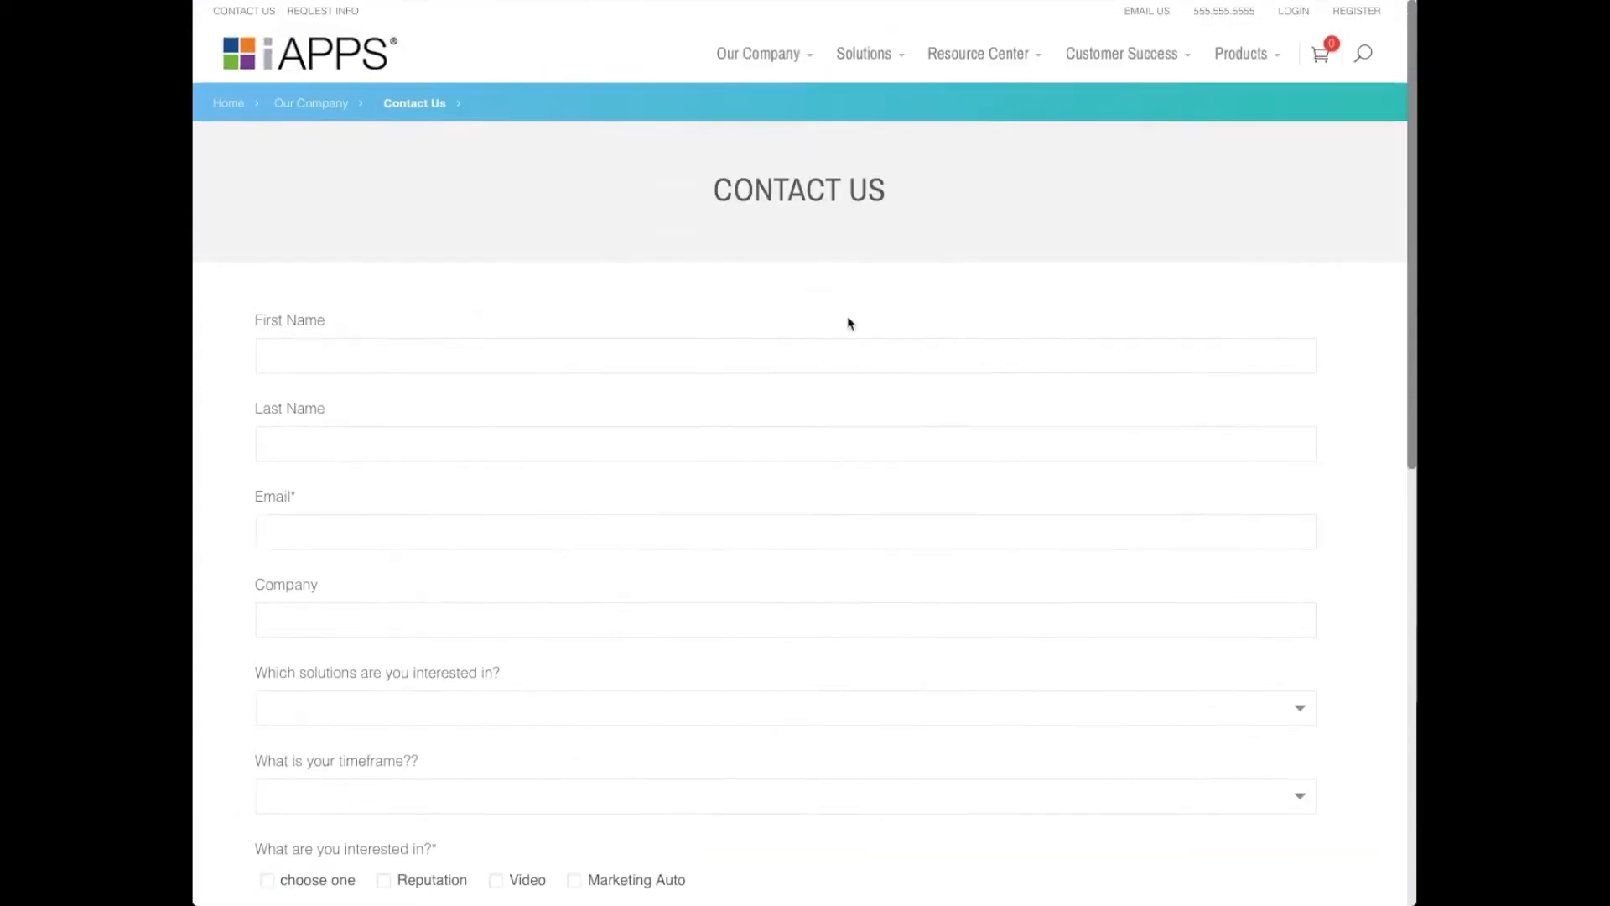
{"action": "left_click", "coordinate": [788, 1]}
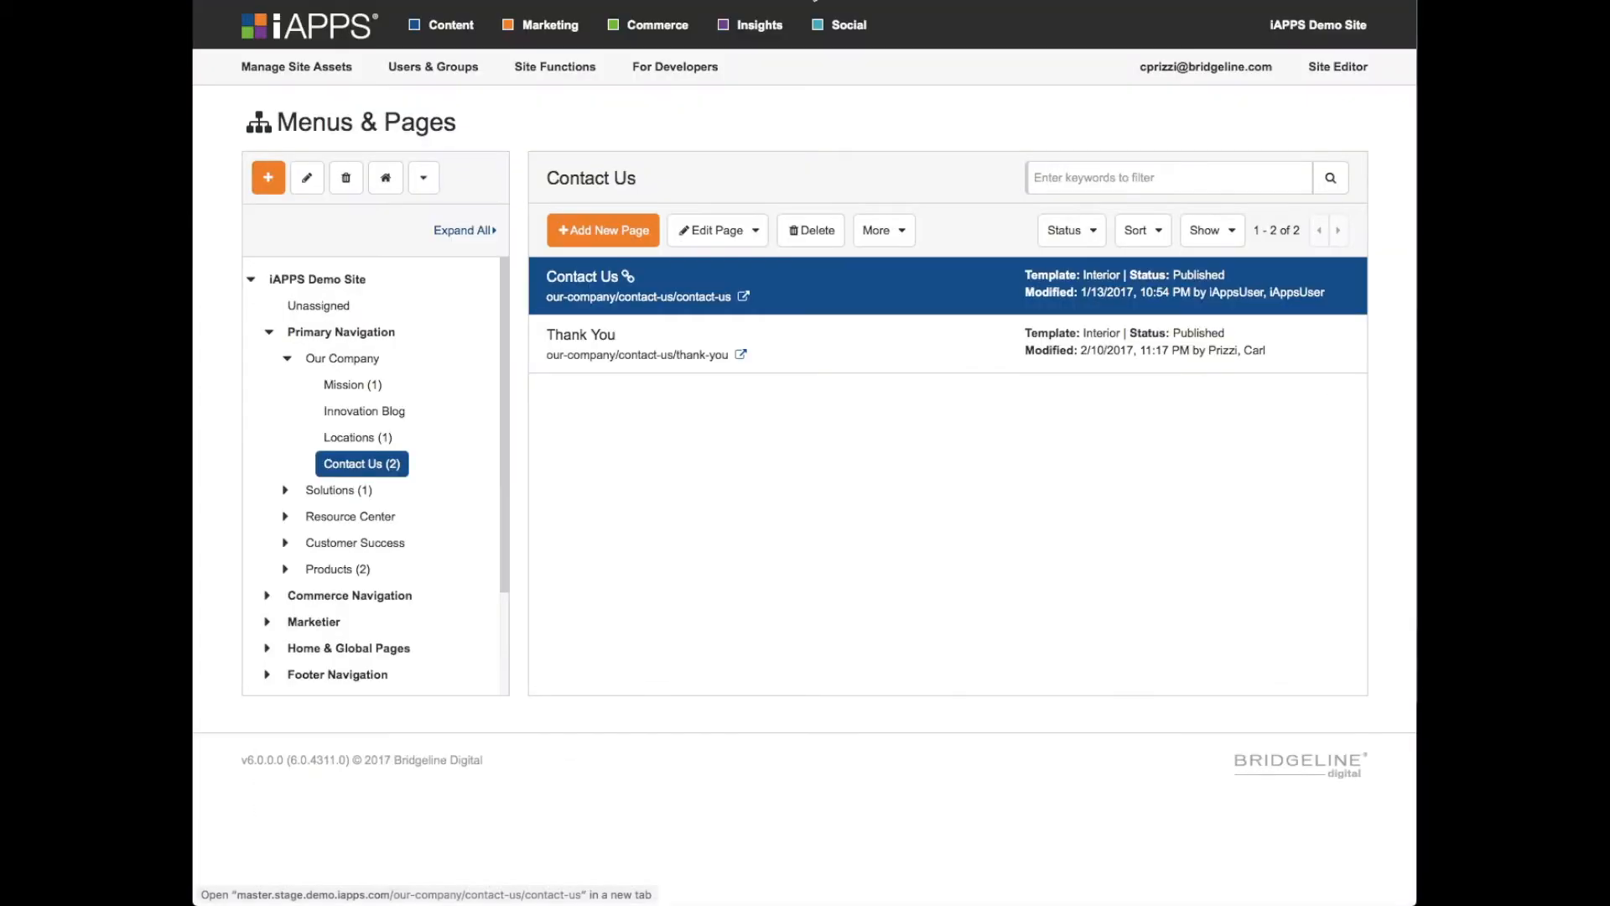
- Select the Our Company menu, view its permissions and close them without changes
{"action": "left_click", "coordinate": [359, 364]}
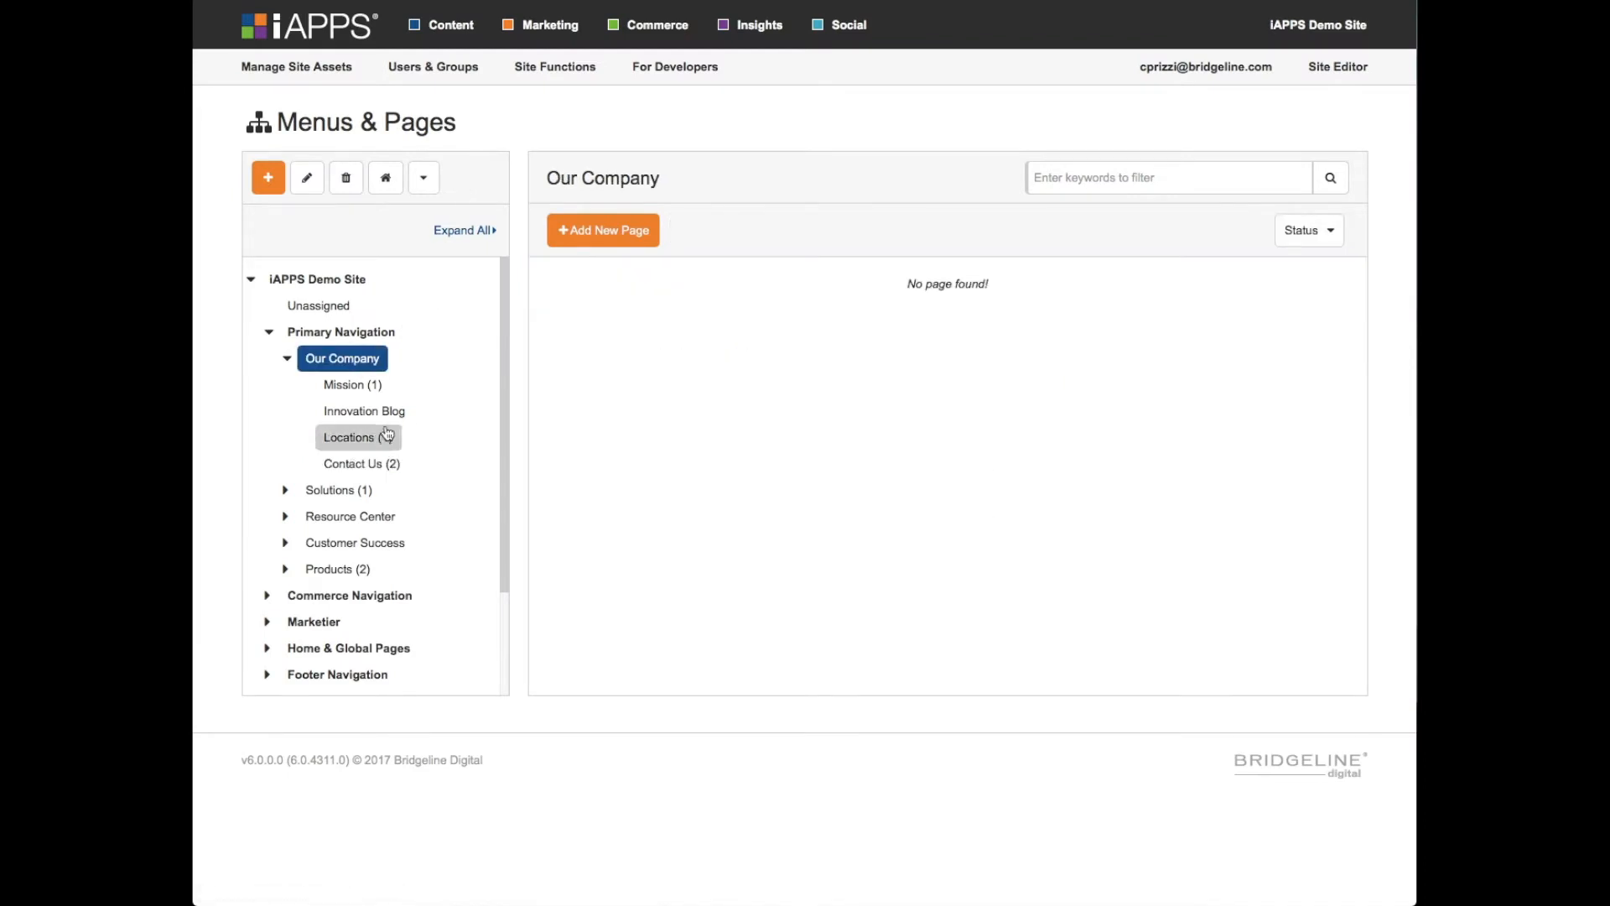
{"action": "left_click", "coordinate": [425, 179]}
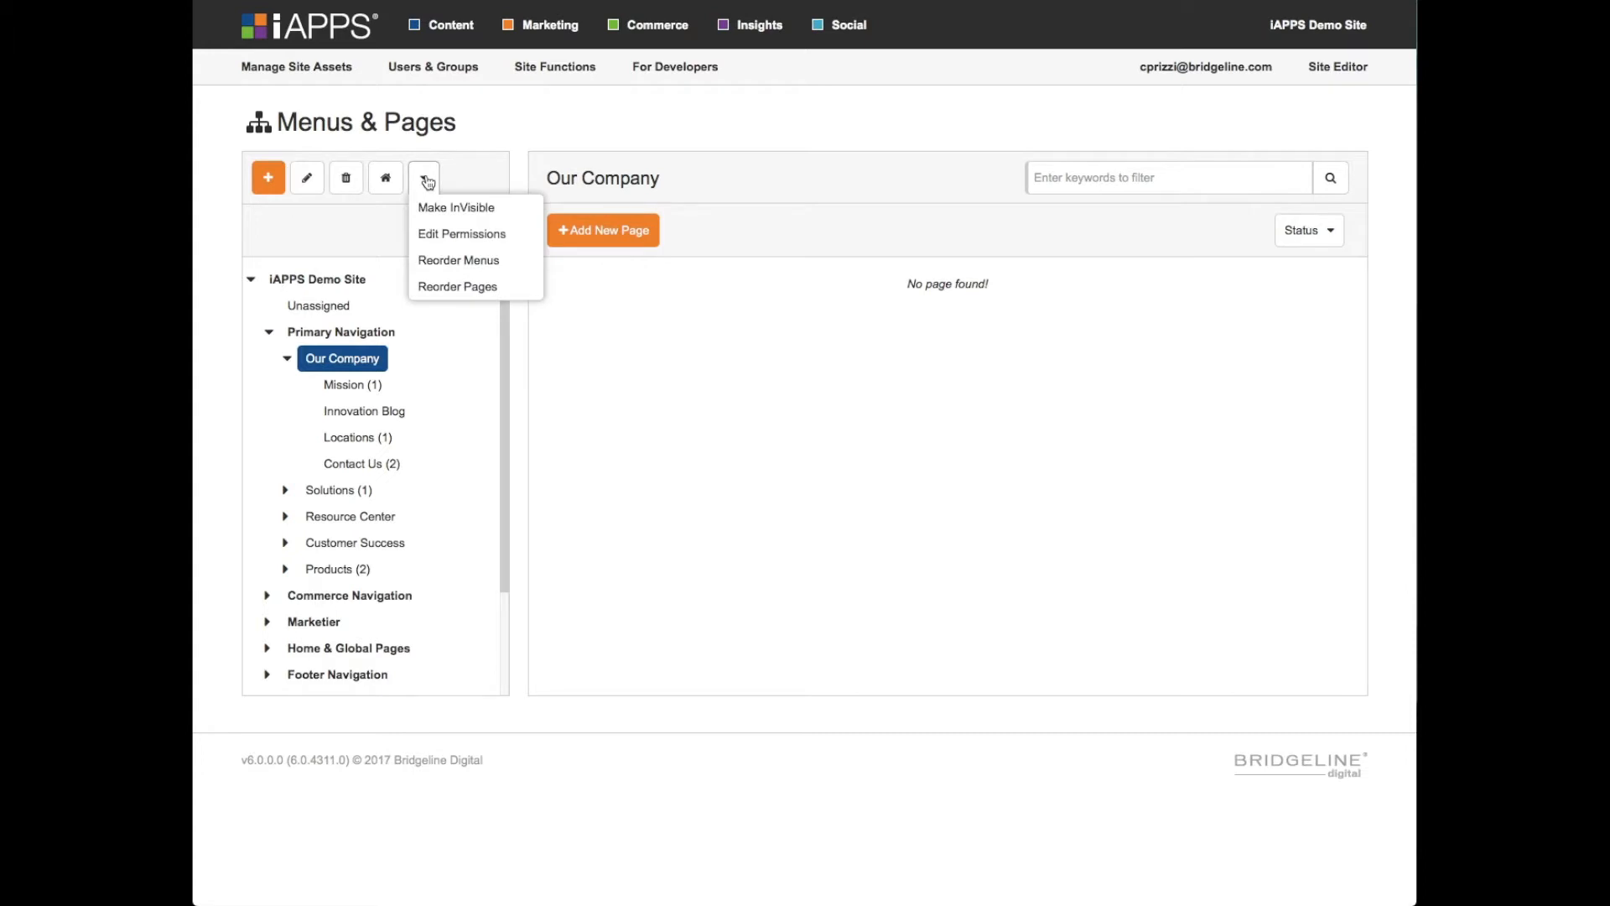
{"action": "left_click", "coordinate": [484, 238]}
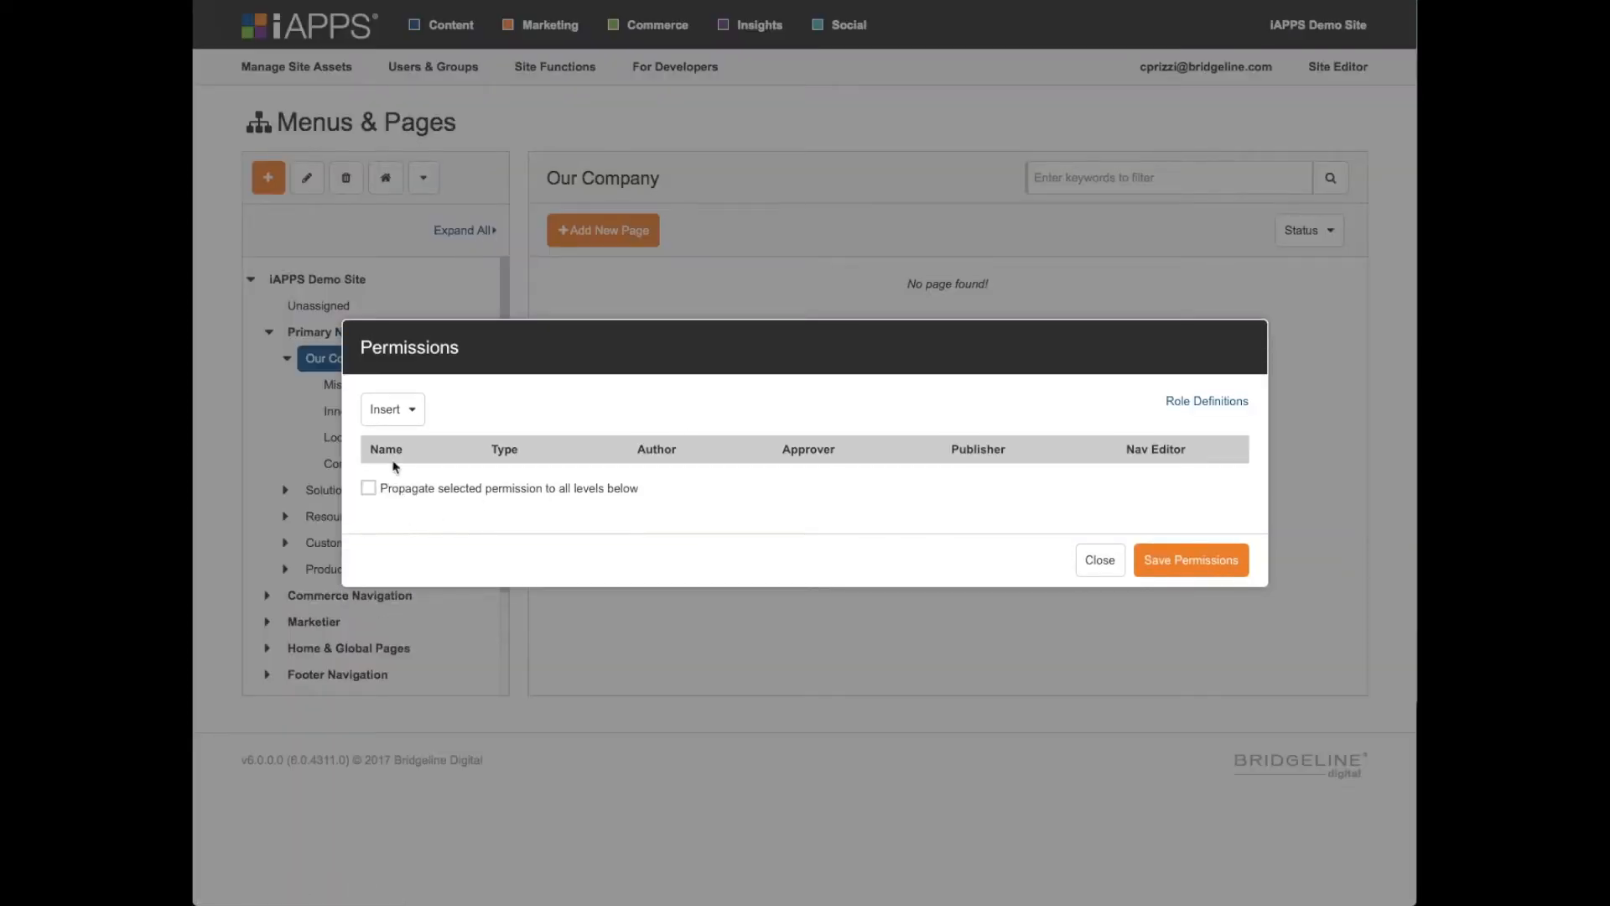
{"action": "left_click", "coordinate": [1100, 559]}
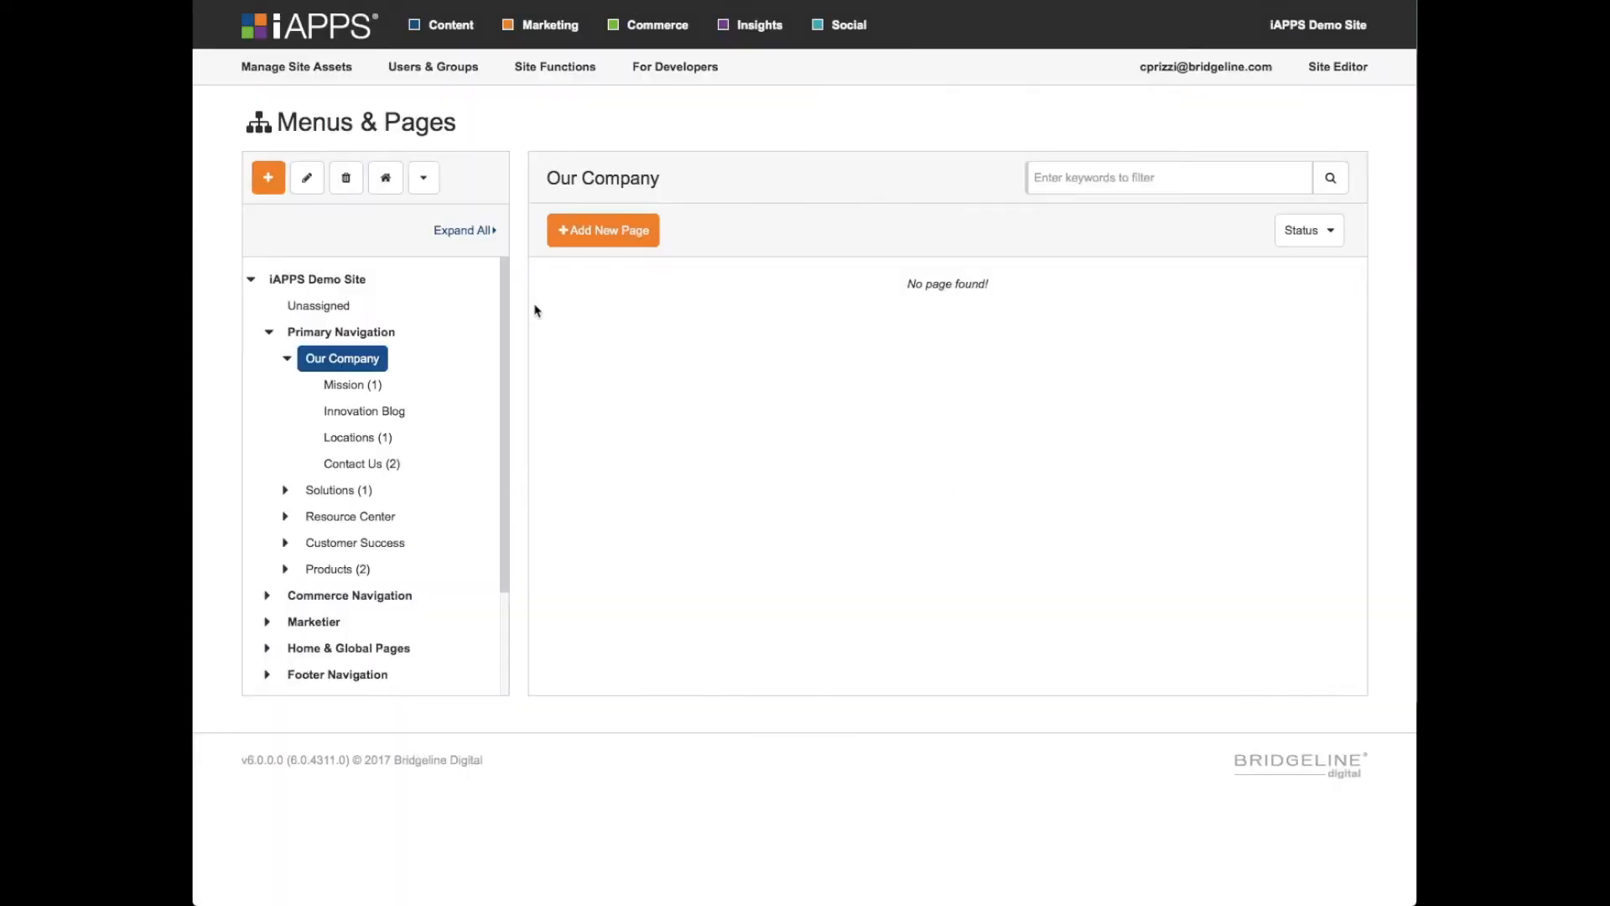
- Expand the Solutions menu under Primary Navigation and open the reordering of its submenus
{"action": "left_click", "coordinate": [424, 177]}
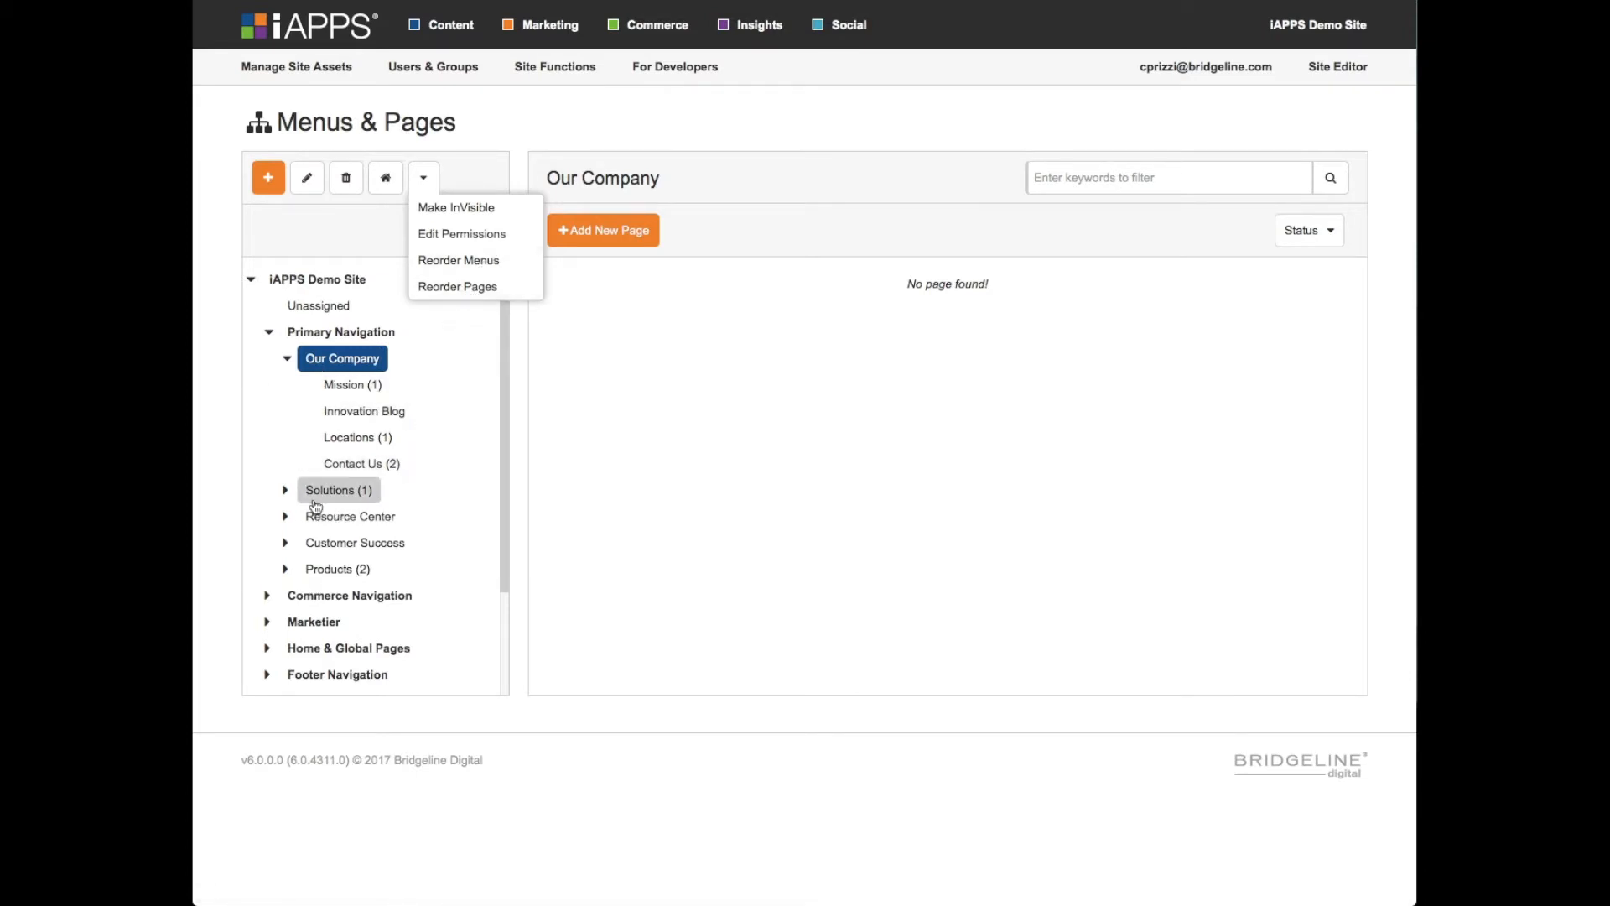
{"action": "left_click", "coordinate": [323, 493]}
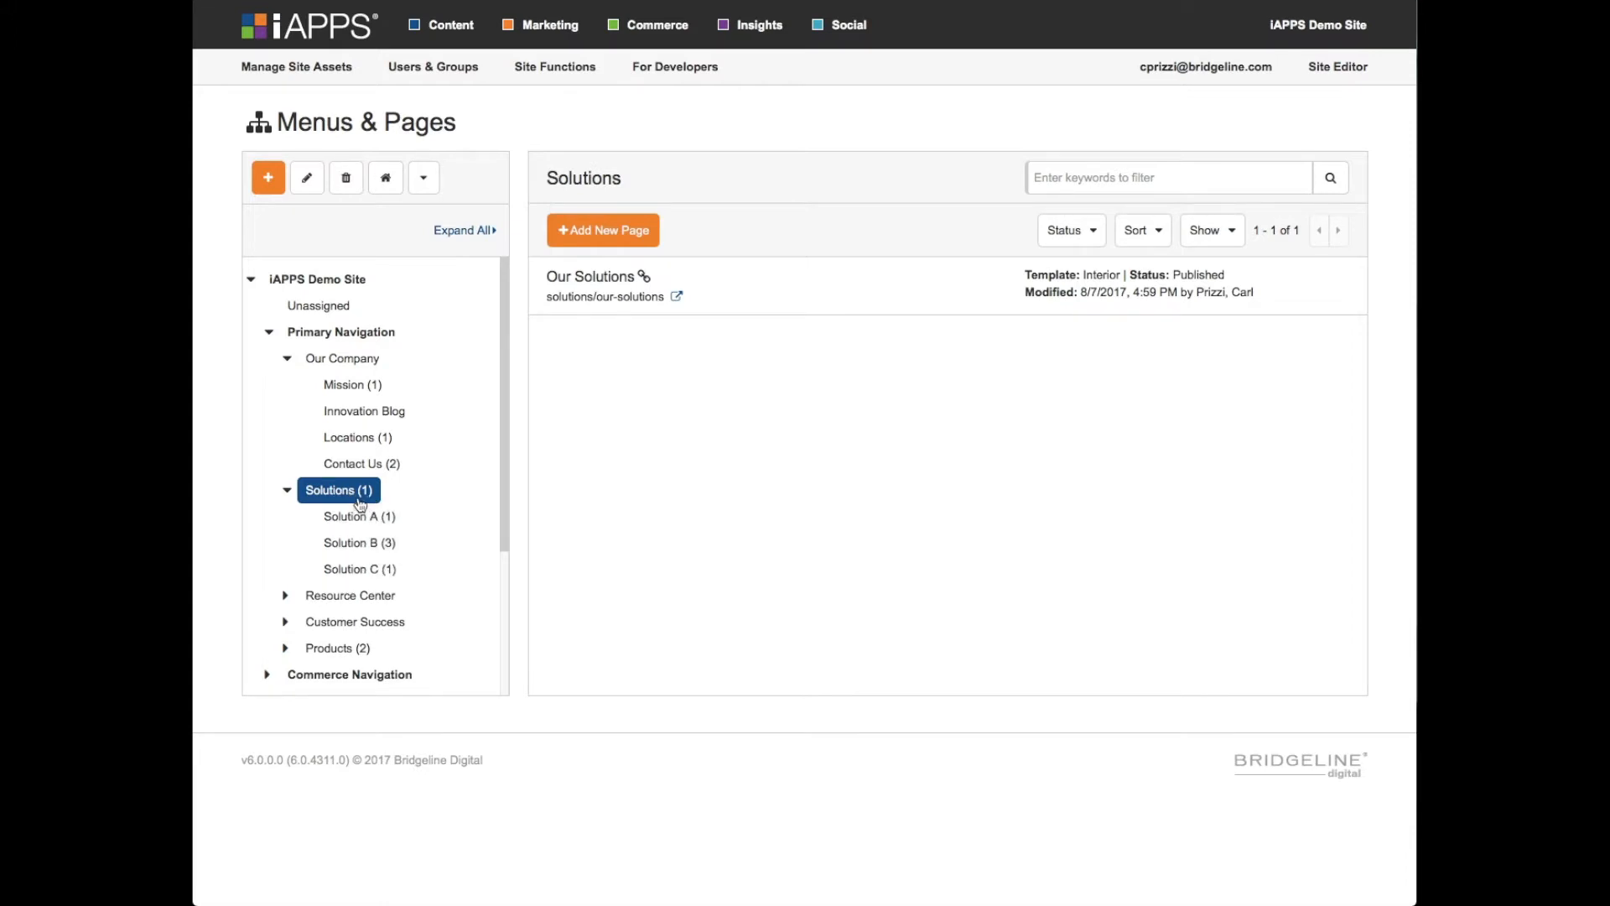
{"action": "left_click", "coordinate": [353, 516]}
{"action": "left_click", "coordinate": [355, 492]}
{"action": "left_click", "coordinate": [423, 177]}
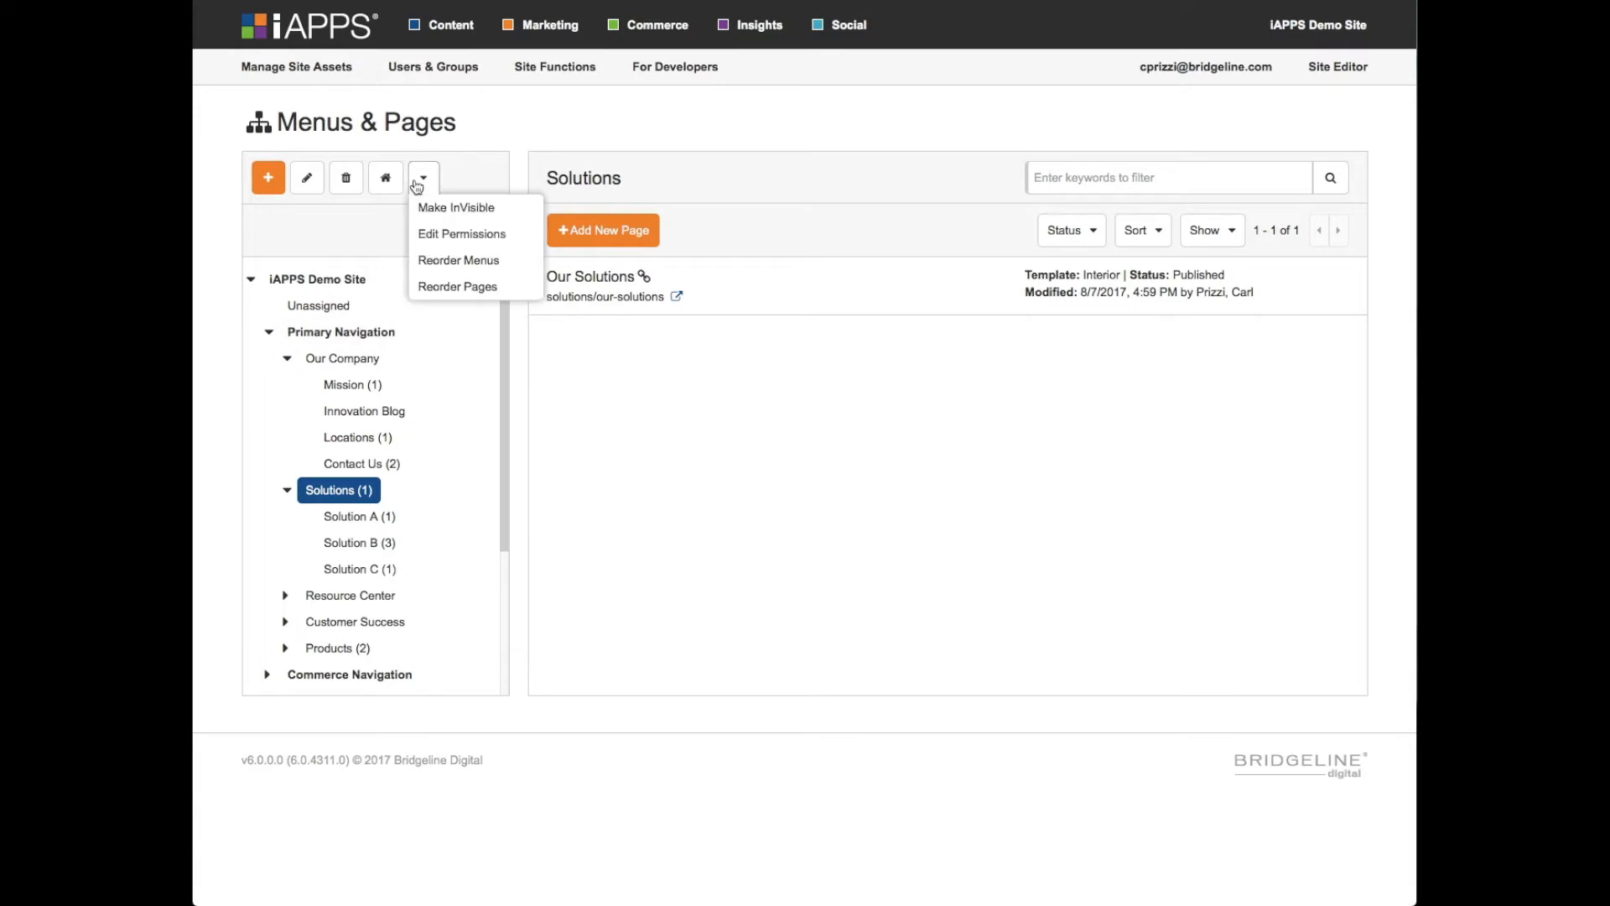
{"action": "left_click", "coordinate": [475, 262]}
- Move Solution B up one position in the menu sequence and back down to second place
{"action": "left_click", "coordinate": [562, 352]}
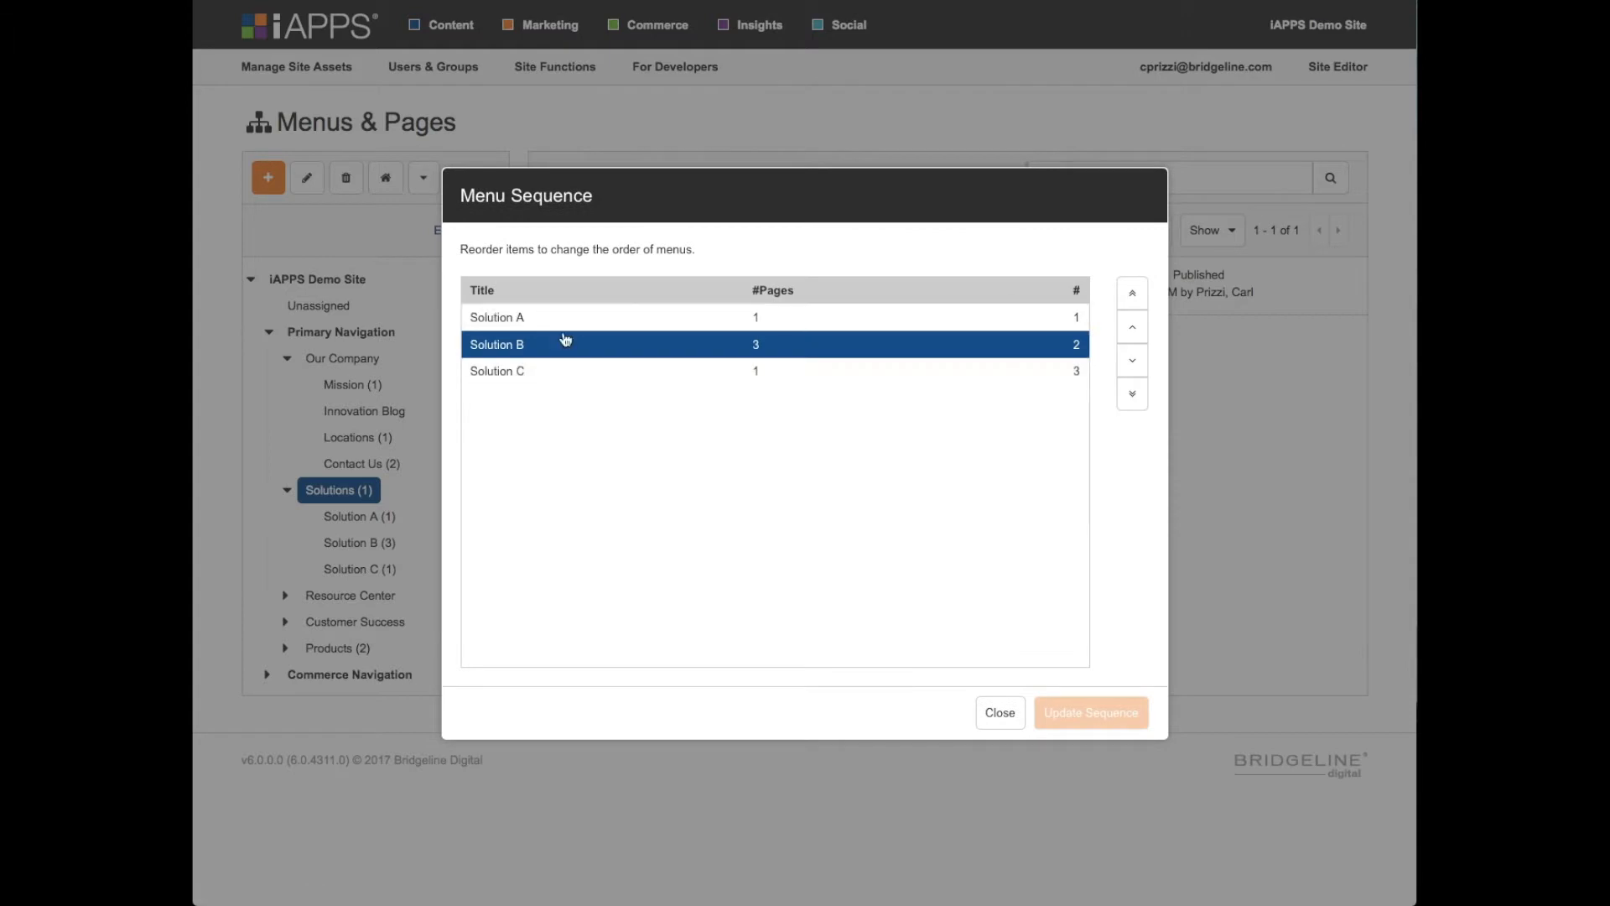
{"action": "left_click", "coordinate": [1132, 328]}
{"action": "left_click", "coordinate": [1134, 361]}
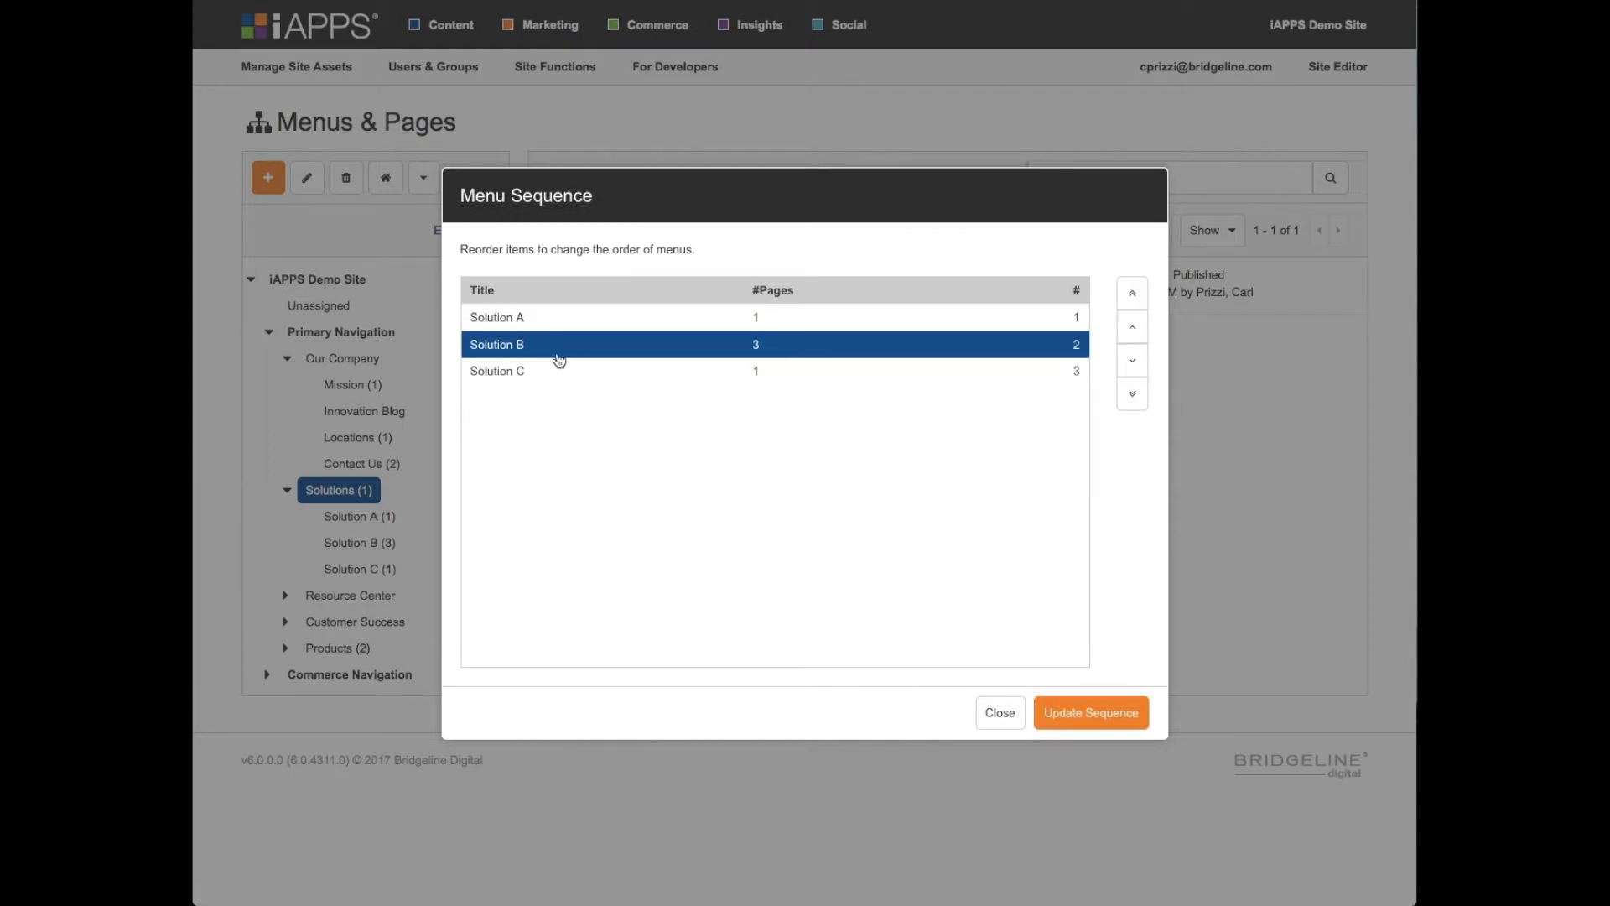
- Select Solution A in the menu sequence and leave the reordering without updating it
{"action": "left_click", "coordinate": [544, 319]}
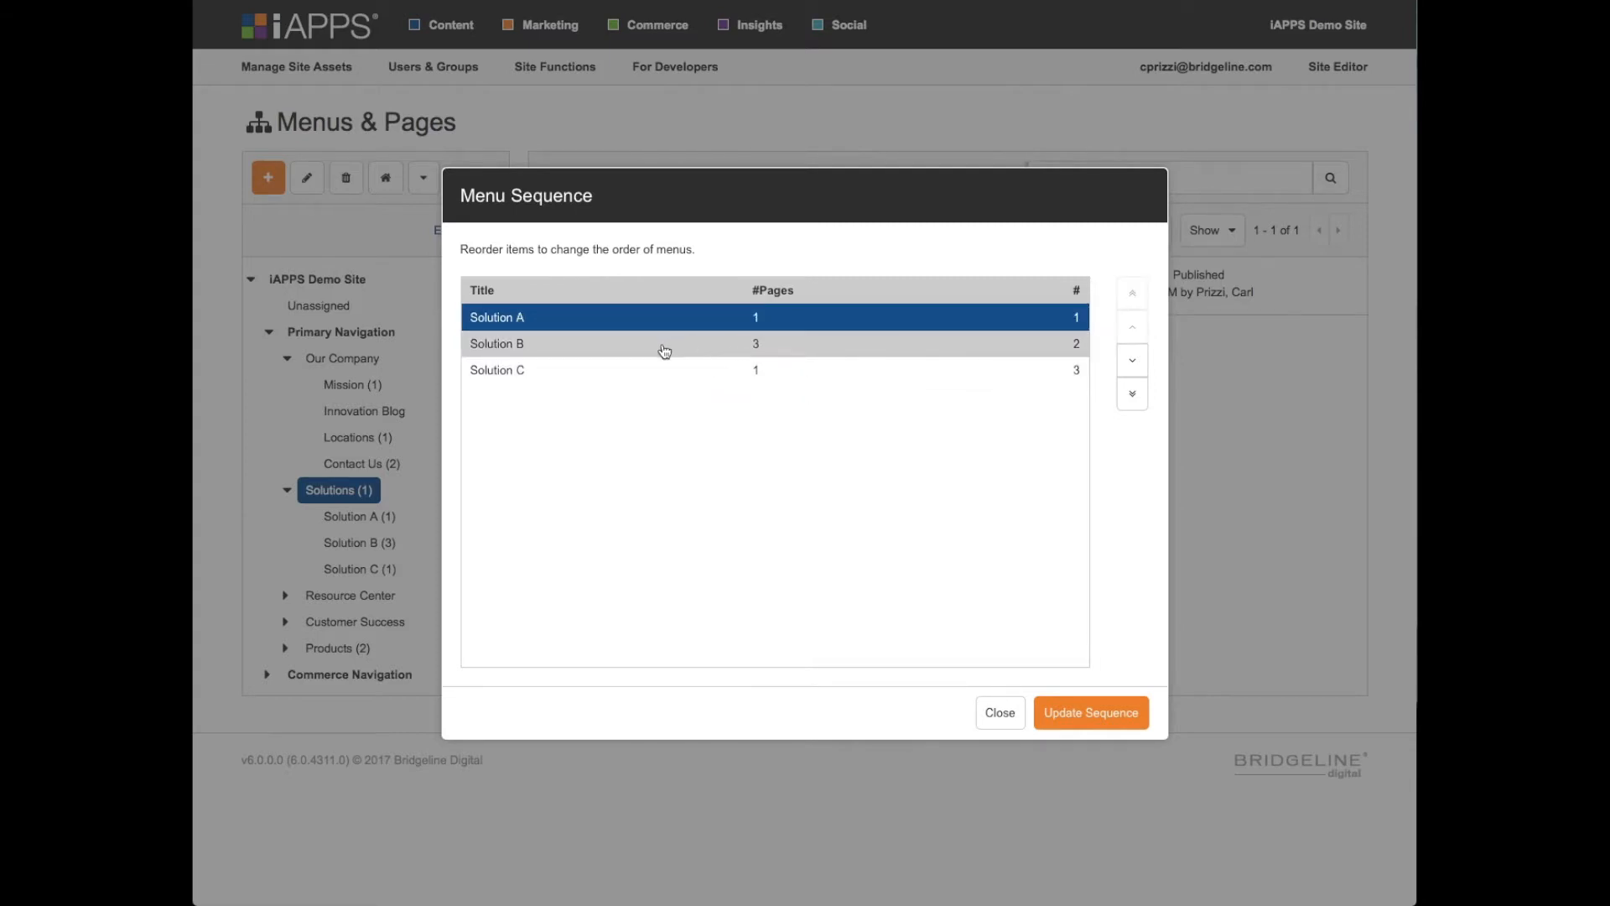
{"action": "left_click", "coordinate": [996, 714]}
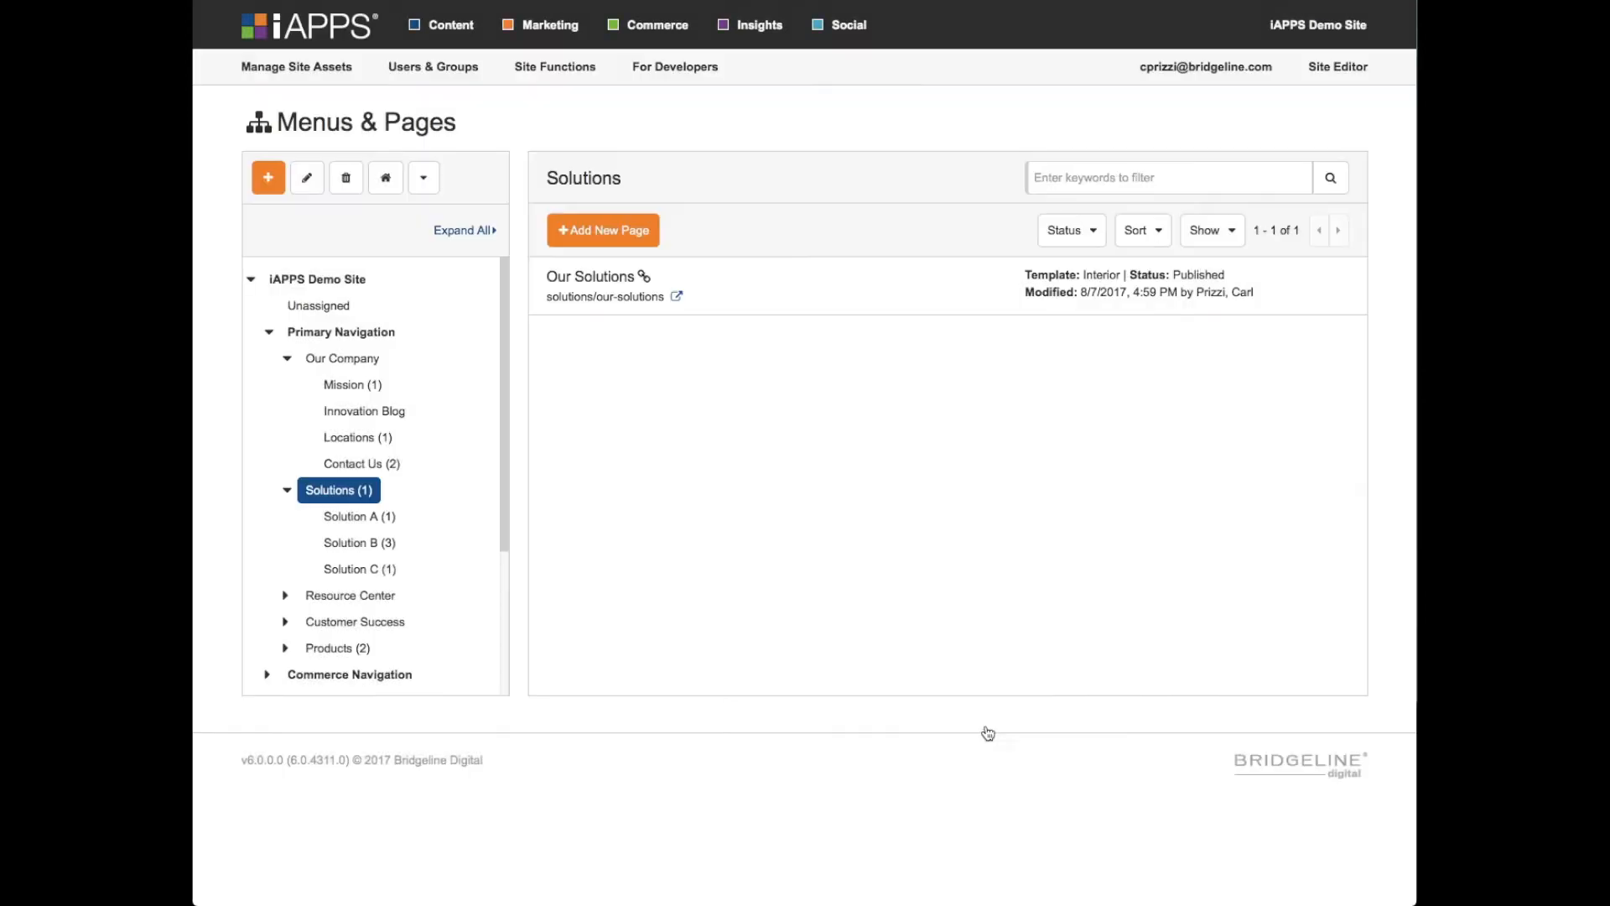
- Open the Tags library and expand the Blog tag to view its subtags
{"action": "left_click", "coordinate": [298, 67]}
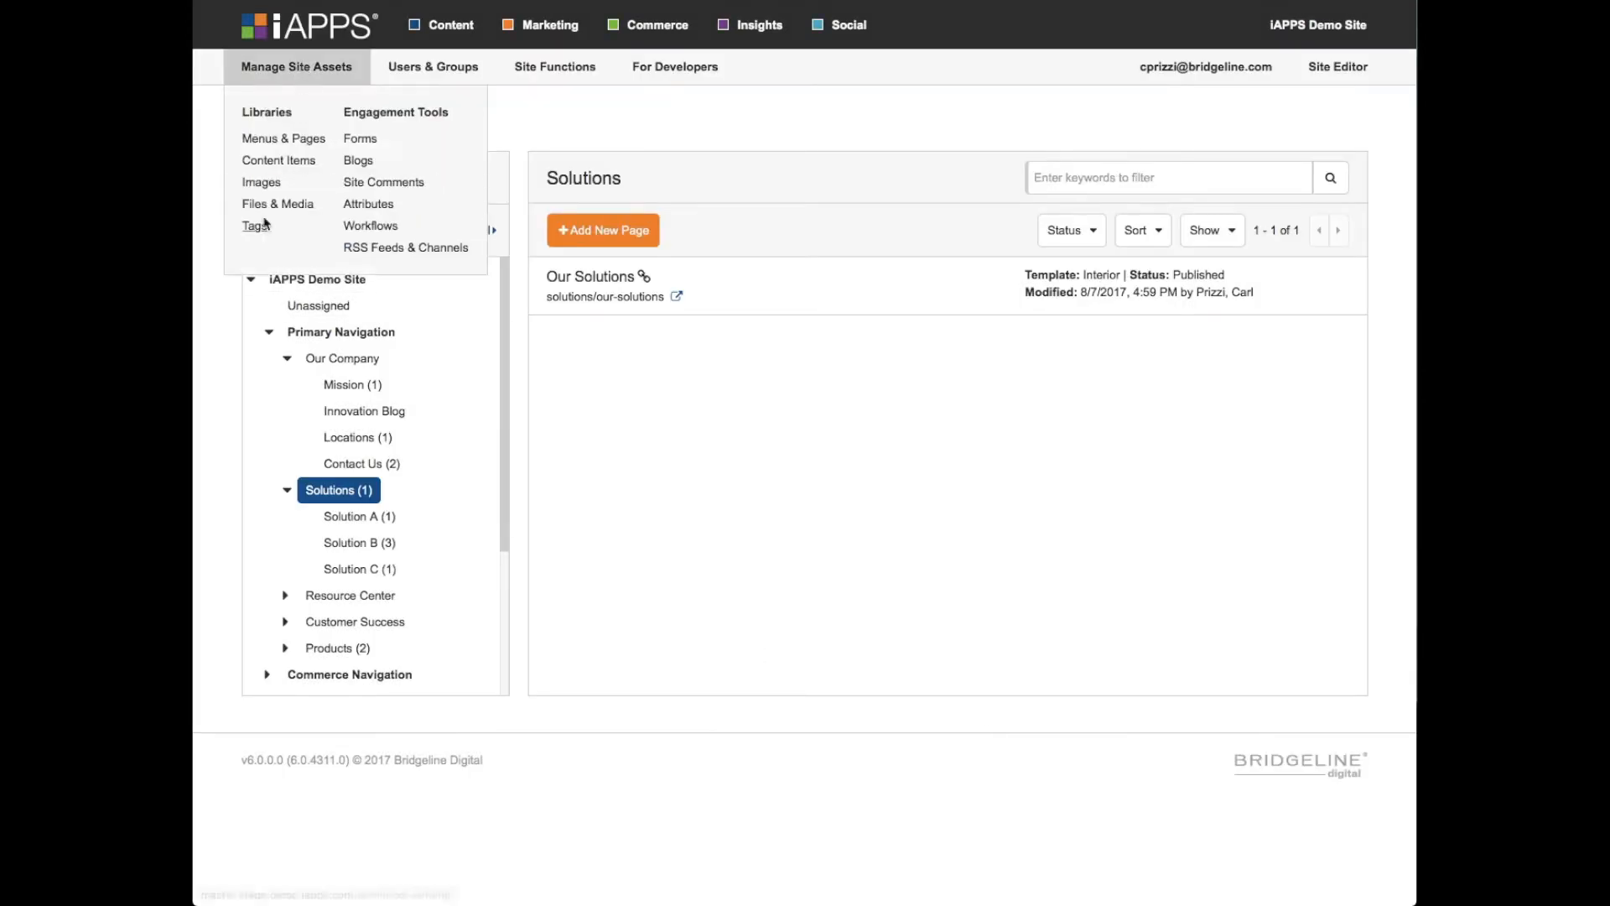
{"action": "left_click", "coordinate": [255, 227]}
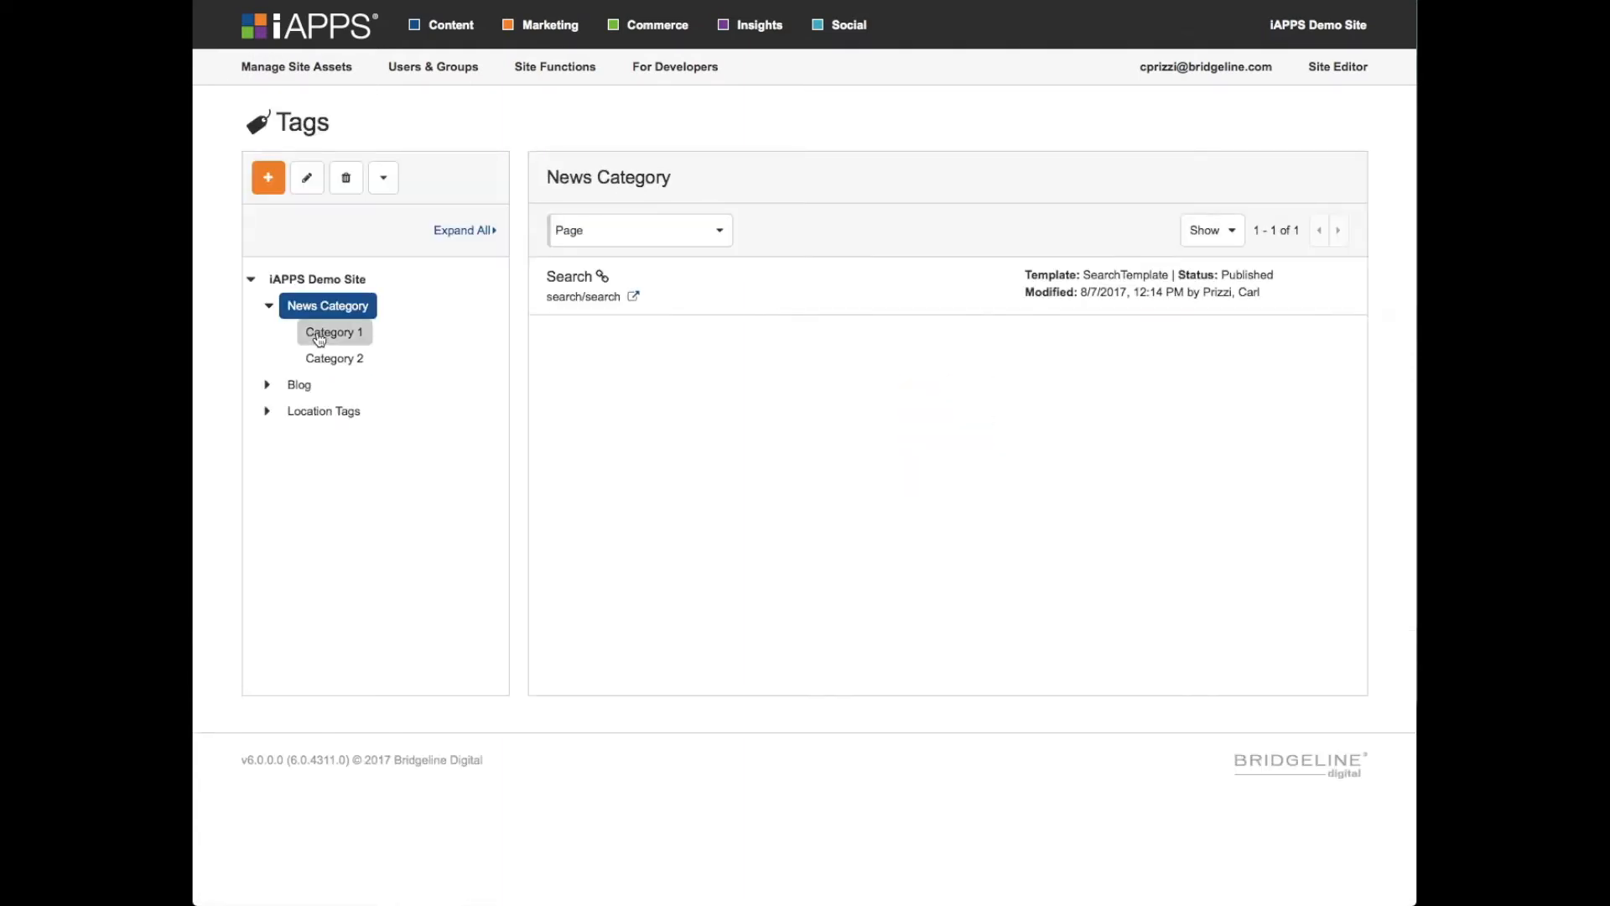
{"action": "left_click", "coordinate": [317, 387]}
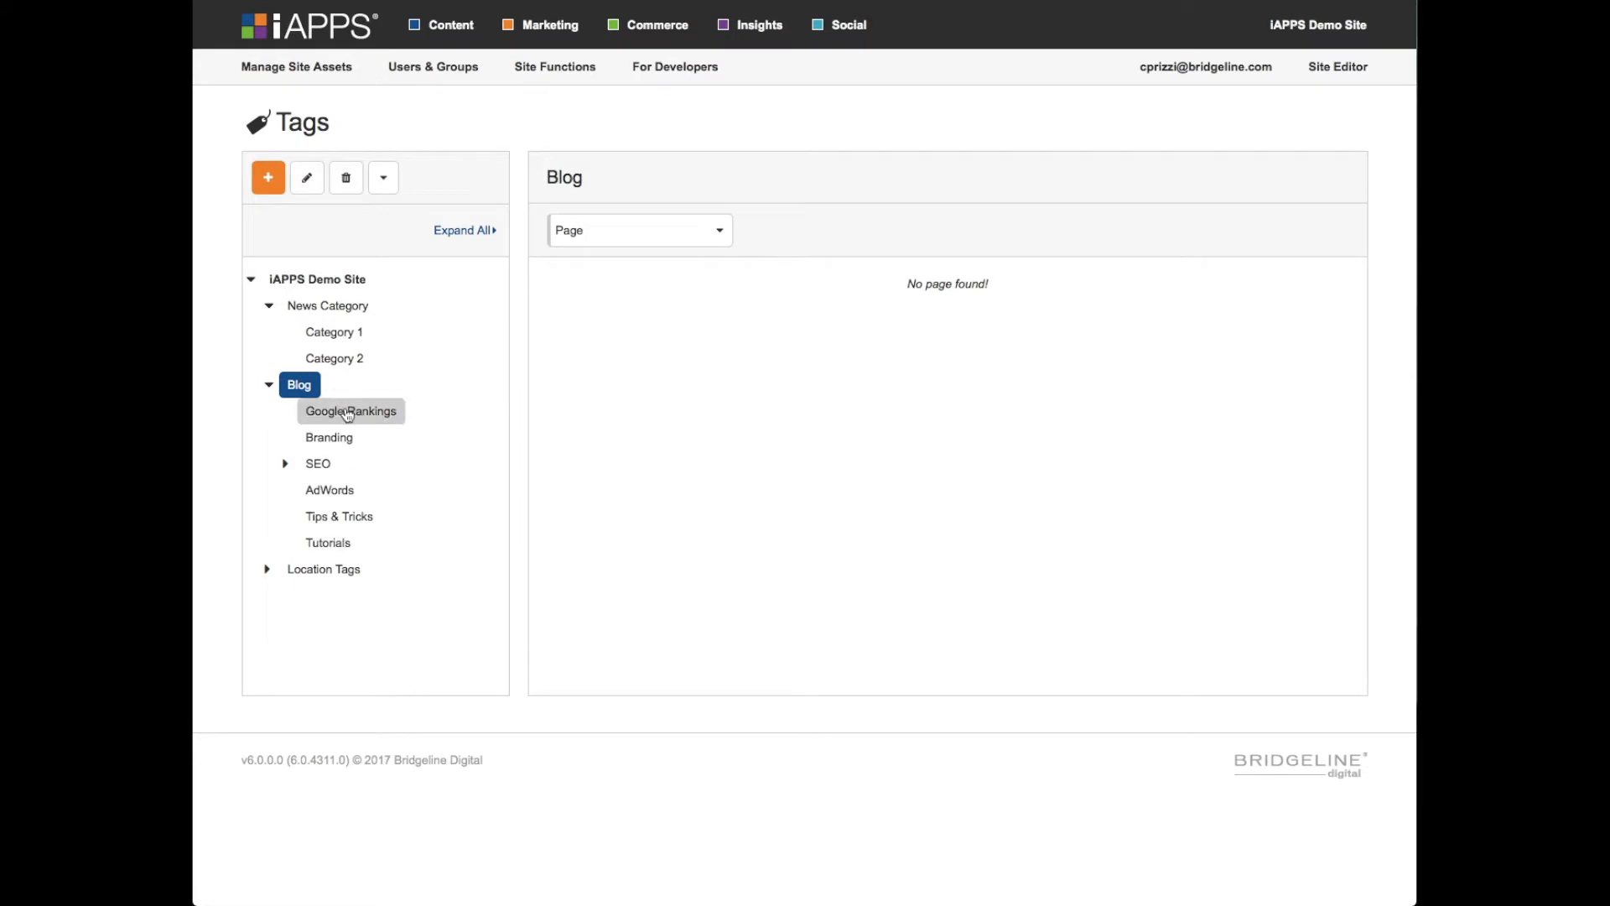
- Reorder the Blog tags so that AdWords comes first, and update the sequence
{"action": "left_click", "coordinate": [385, 183]}
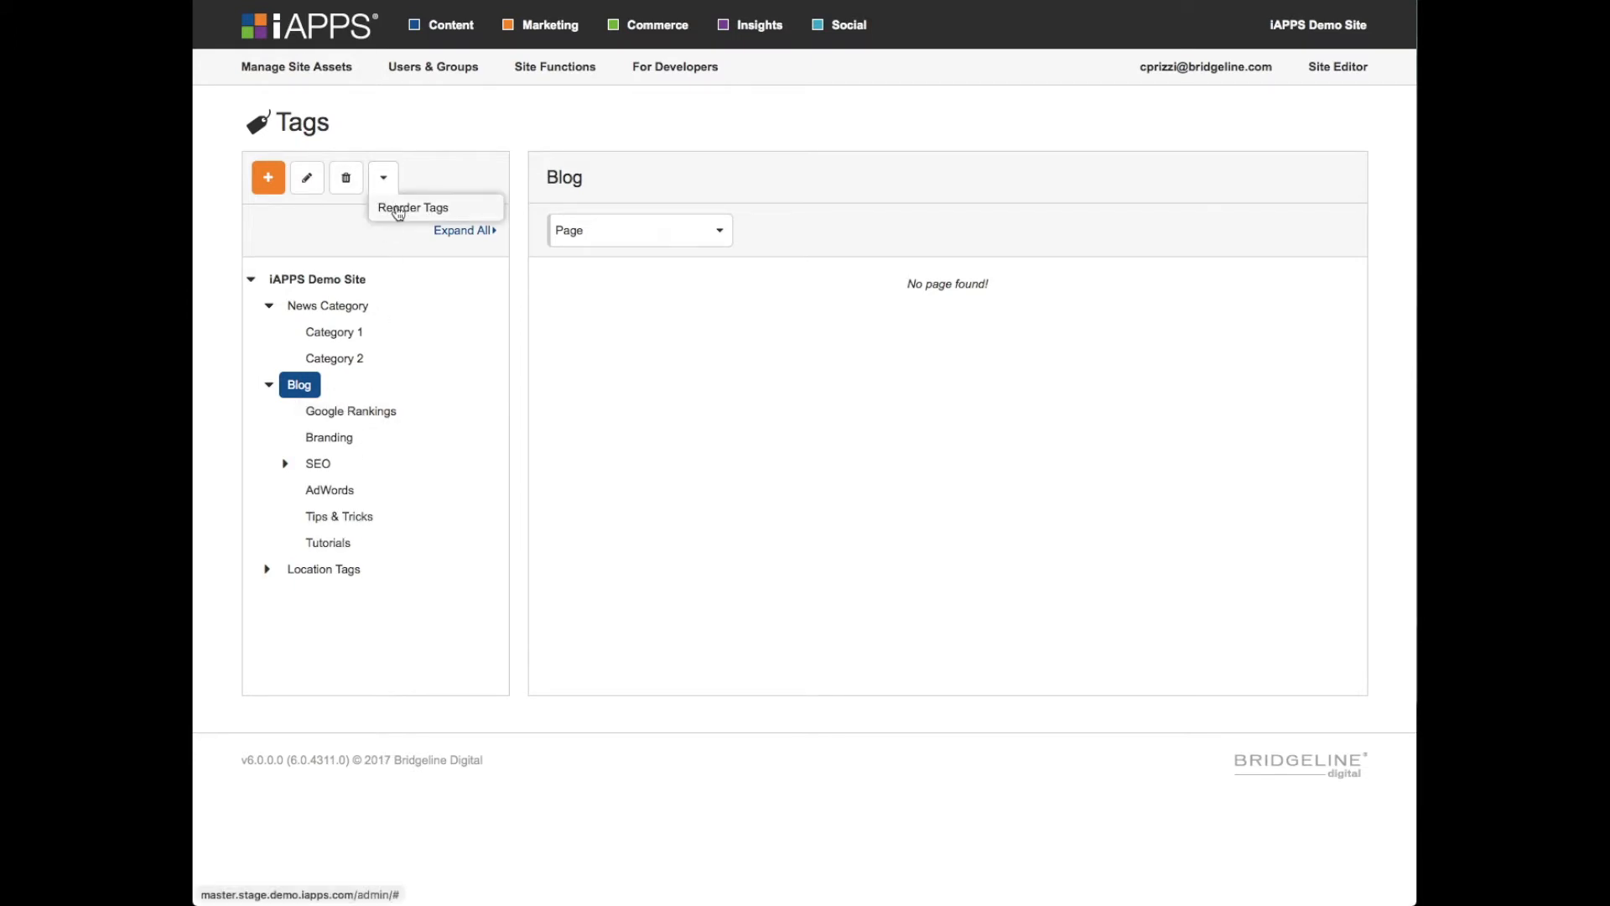
{"action": "left_click", "coordinate": [401, 208]}
{"action": "left_click", "coordinate": [618, 378]}
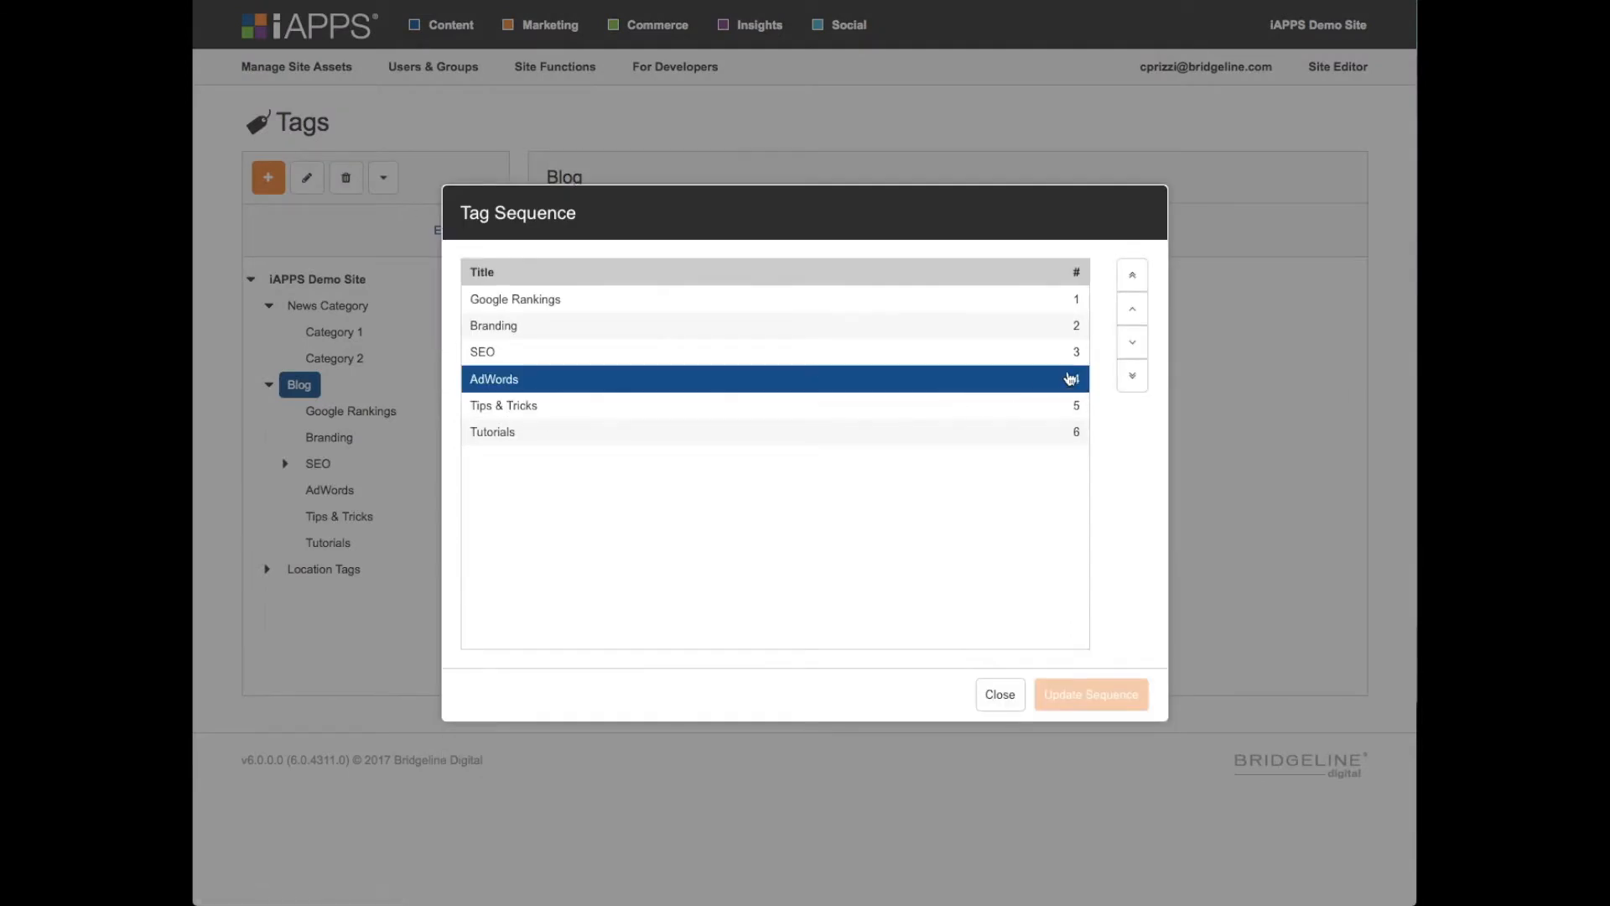
{"action": "left_click", "coordinate": [1134, 311]}
{"action": "left_click", "coordinate": [1134, 310]}
{"action": "left_click", "coordinate": [1134, 310]}
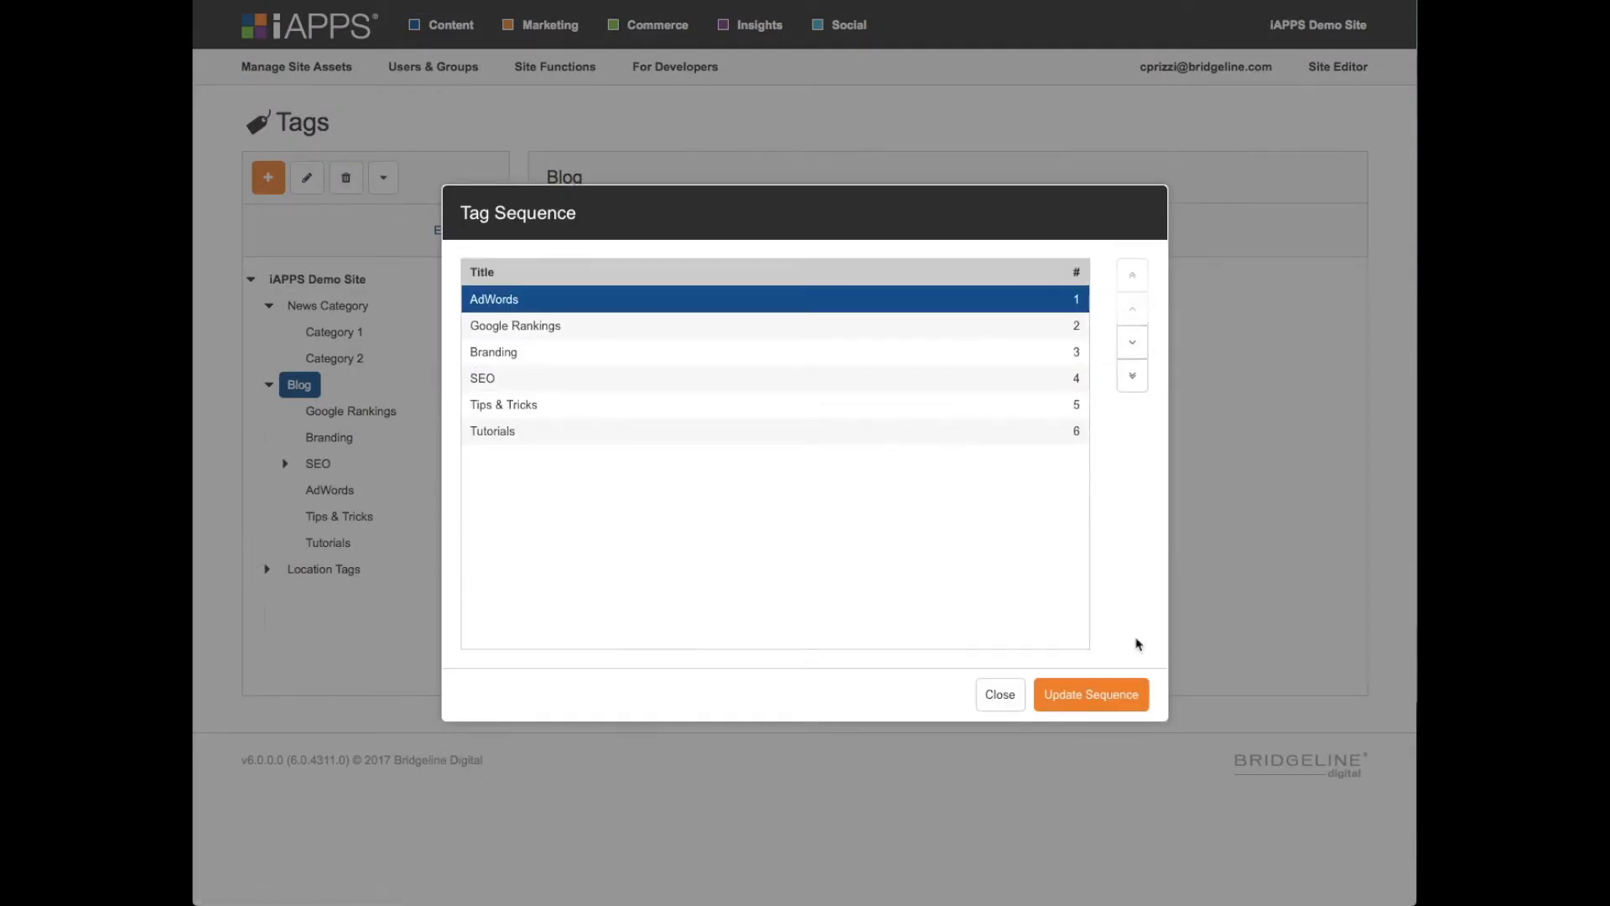
{"action": "left_click", "coordinate": [1093, 696]}
{"action": "left_click", "coordinate": [1199, 506]}
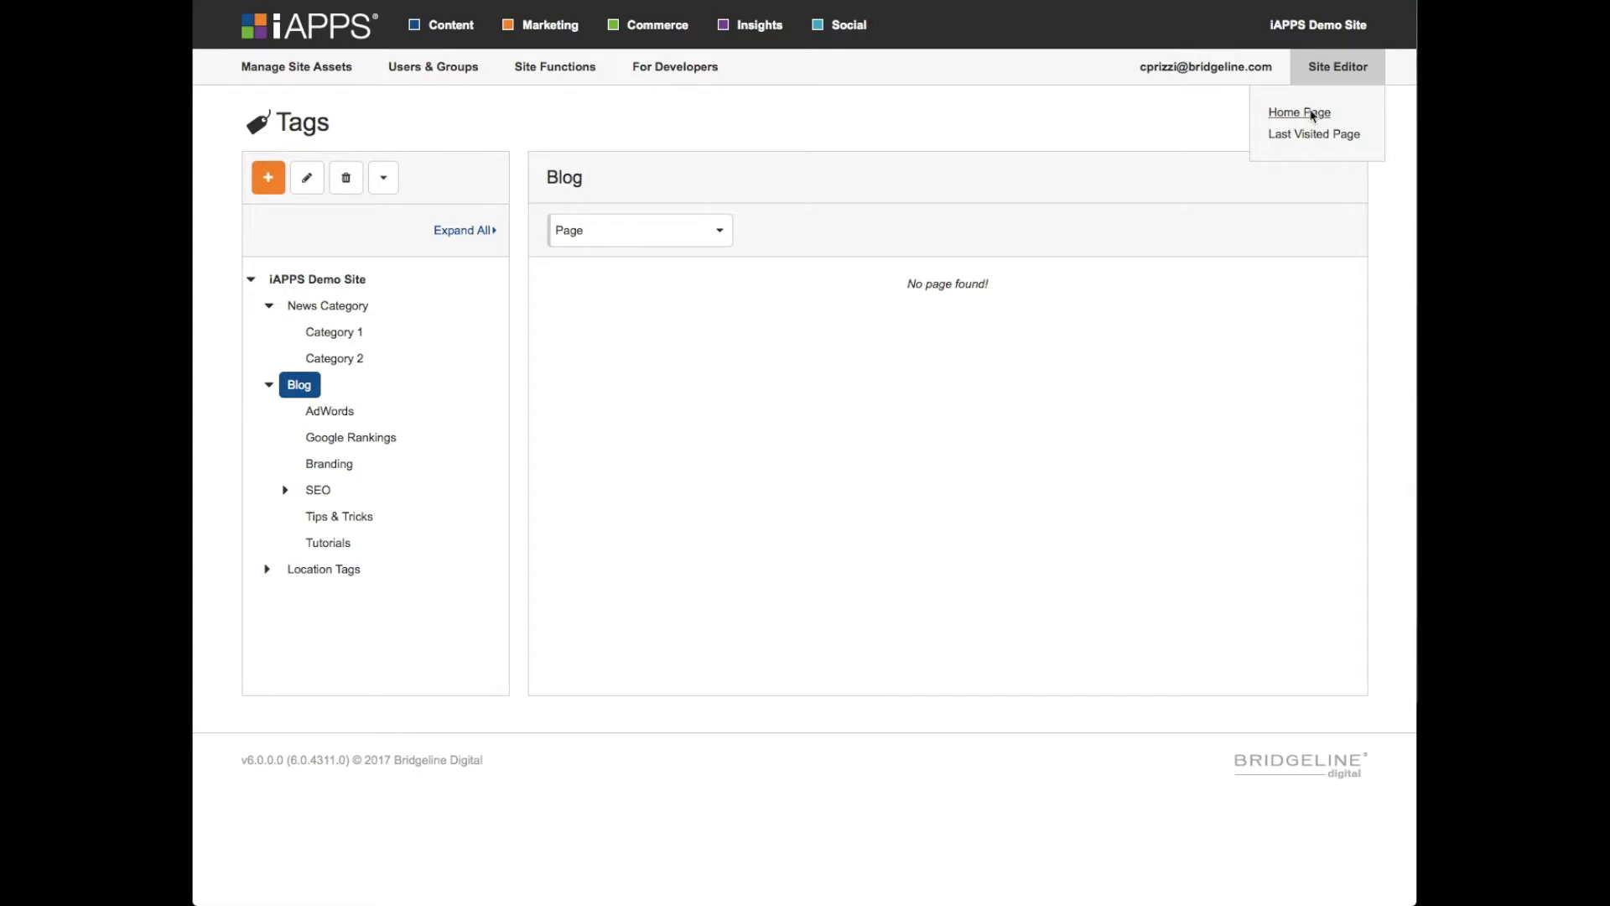
- Open the home page in the Site Editor and go to the Mission page under Our Company
{"action": "left_click", "coordinate": [1313, 116]}
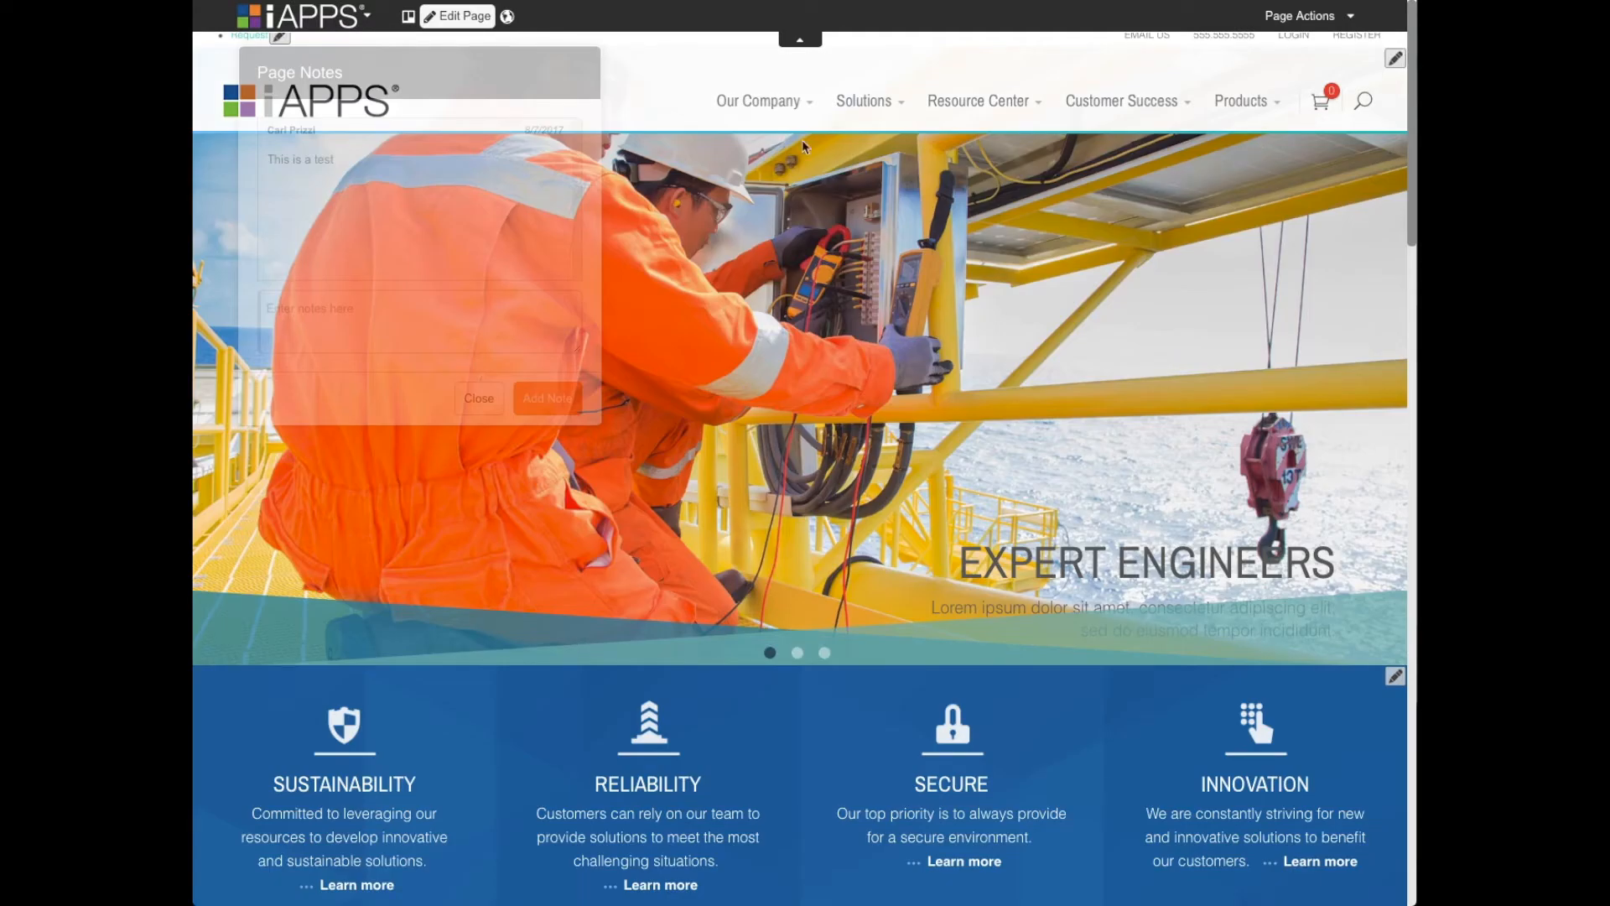
{"action": "mouse_move", "coordinate": [758, 101]}
{"action": "left_click", "coordinate": [689, 153]}
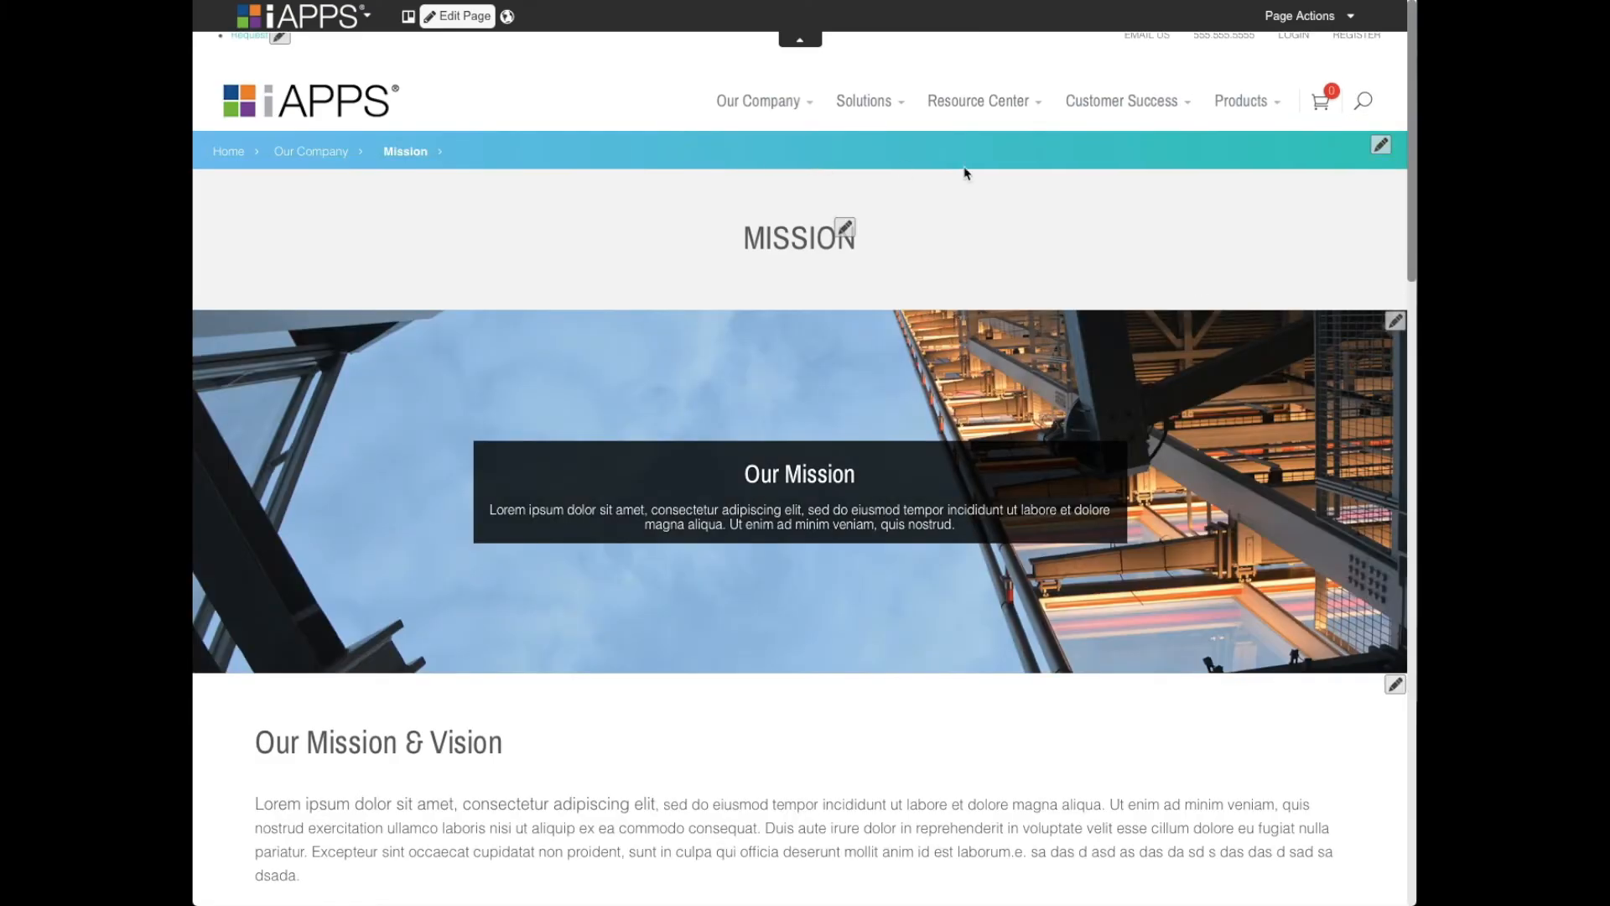
- Look through the Mission page and open its Our Mission & Vision text block for editing
{"action": "scroll", "coordinate": [1064, 209], "scroll_direction": "down", "scroll_amount": 2}
{"action": "scroll", "coordinate": [1064, 209], "scroll_direction": "down", "scroll_amount": 5}
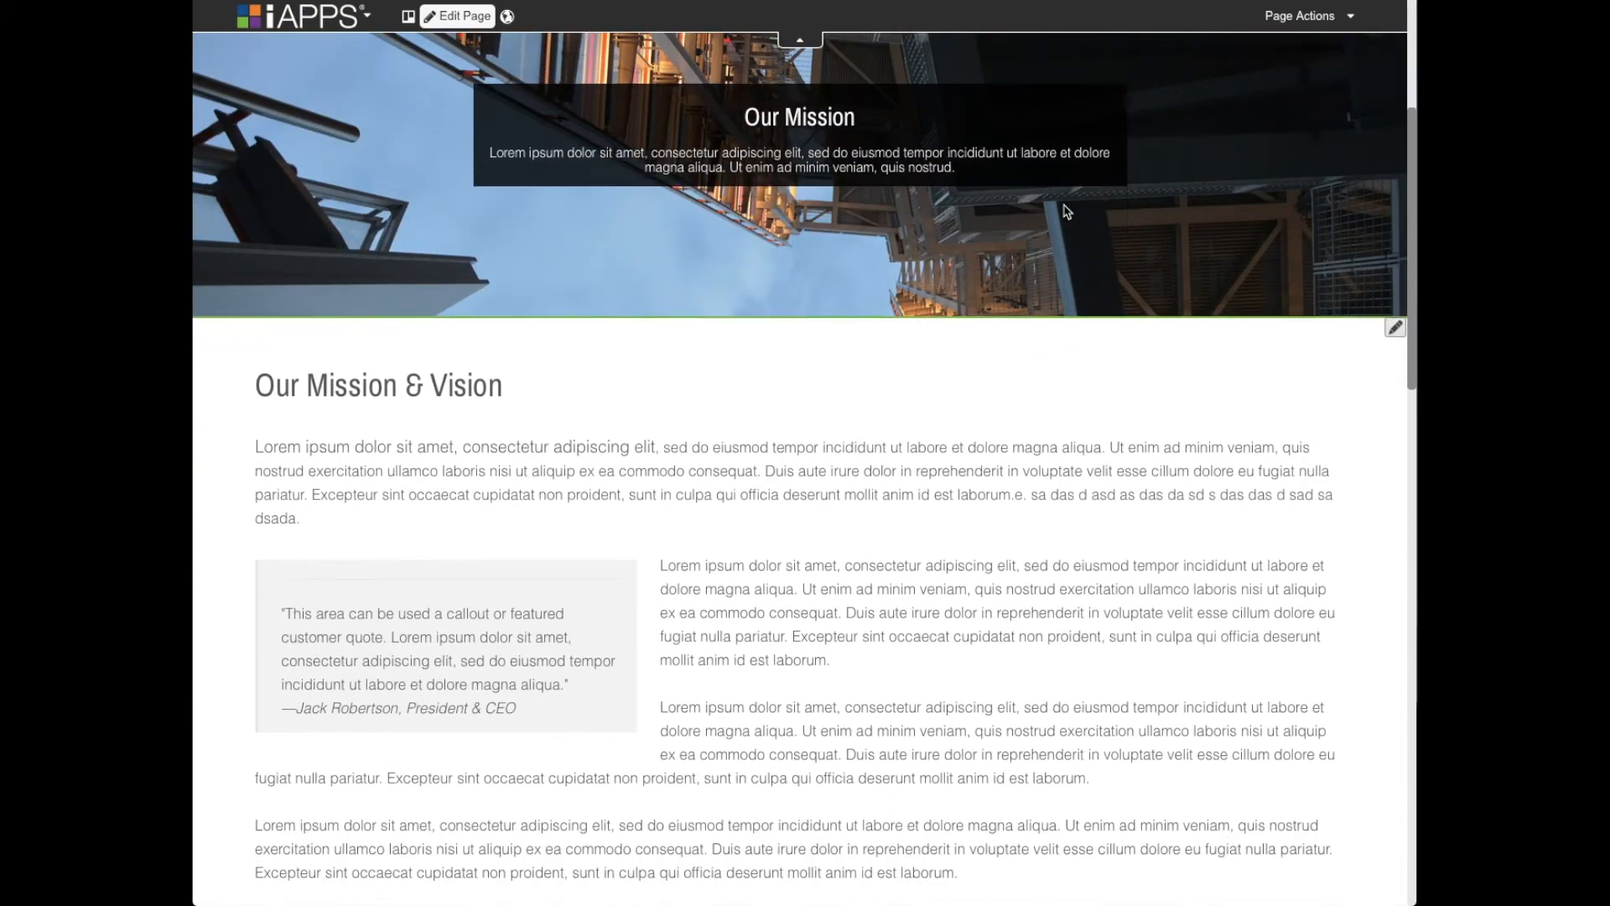
{"action": "scroll", "coordinate": [1063, 205], "scroll_direction": "up", "scroll_amount": 4}
{"action": "scroll", "coordinate": [1065, 210], "scroll_direction": "down", "scroll_amount": 3}
{"action": "scroll", "coordinate": [1065, 209], "scroll_direction": "down", "scroll_amount": 1}
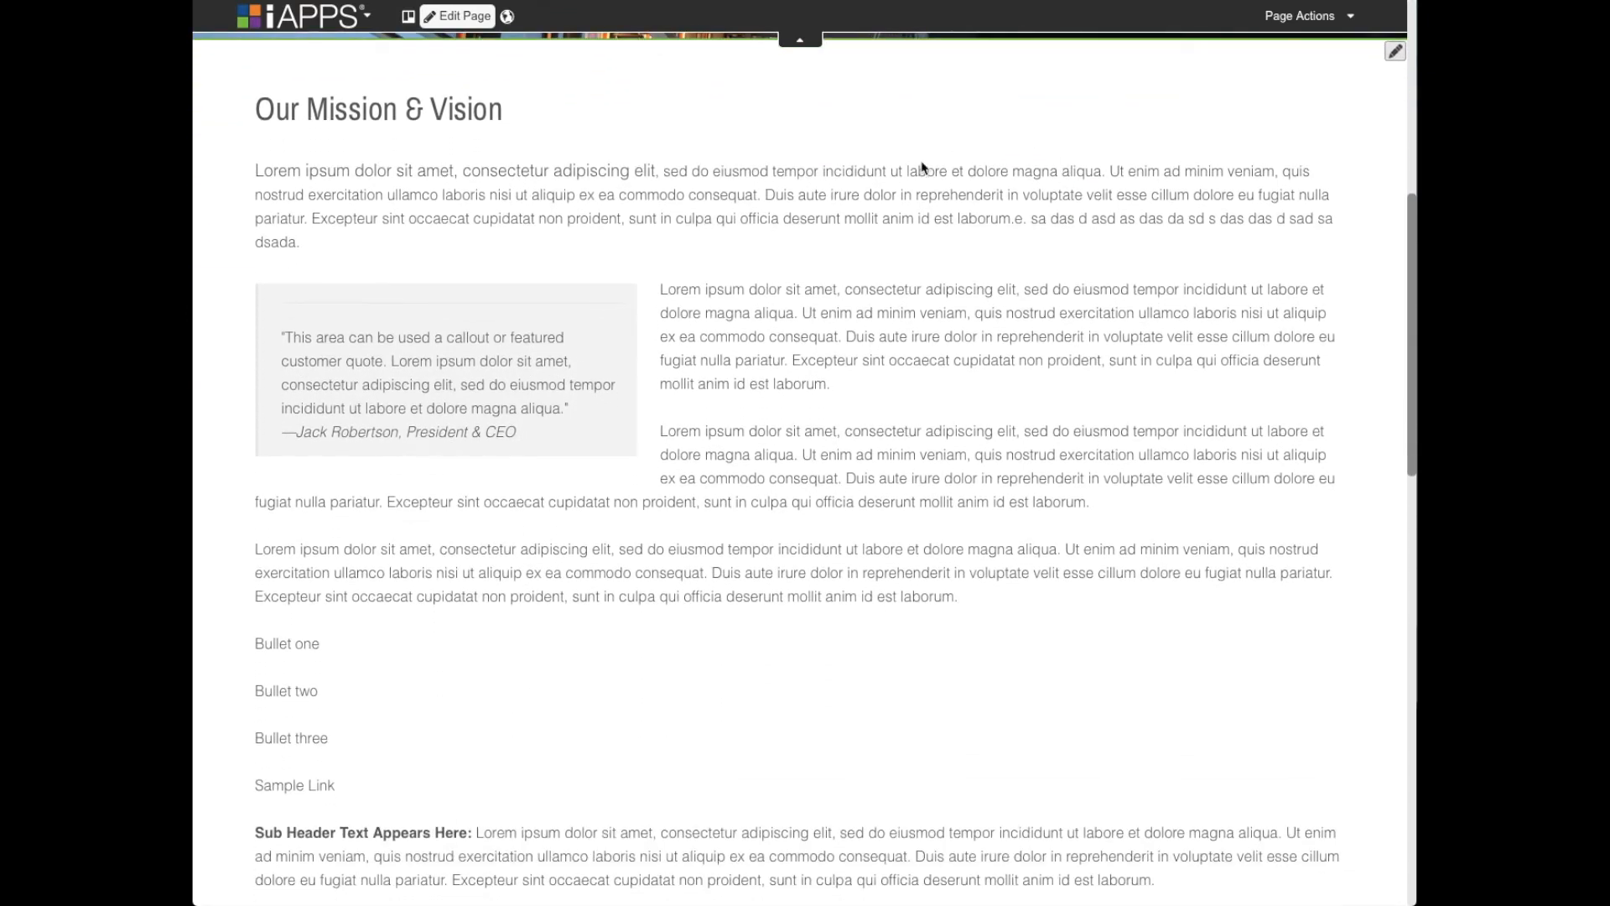
{"action": "left_click", "coordinate": [1396, 53]}
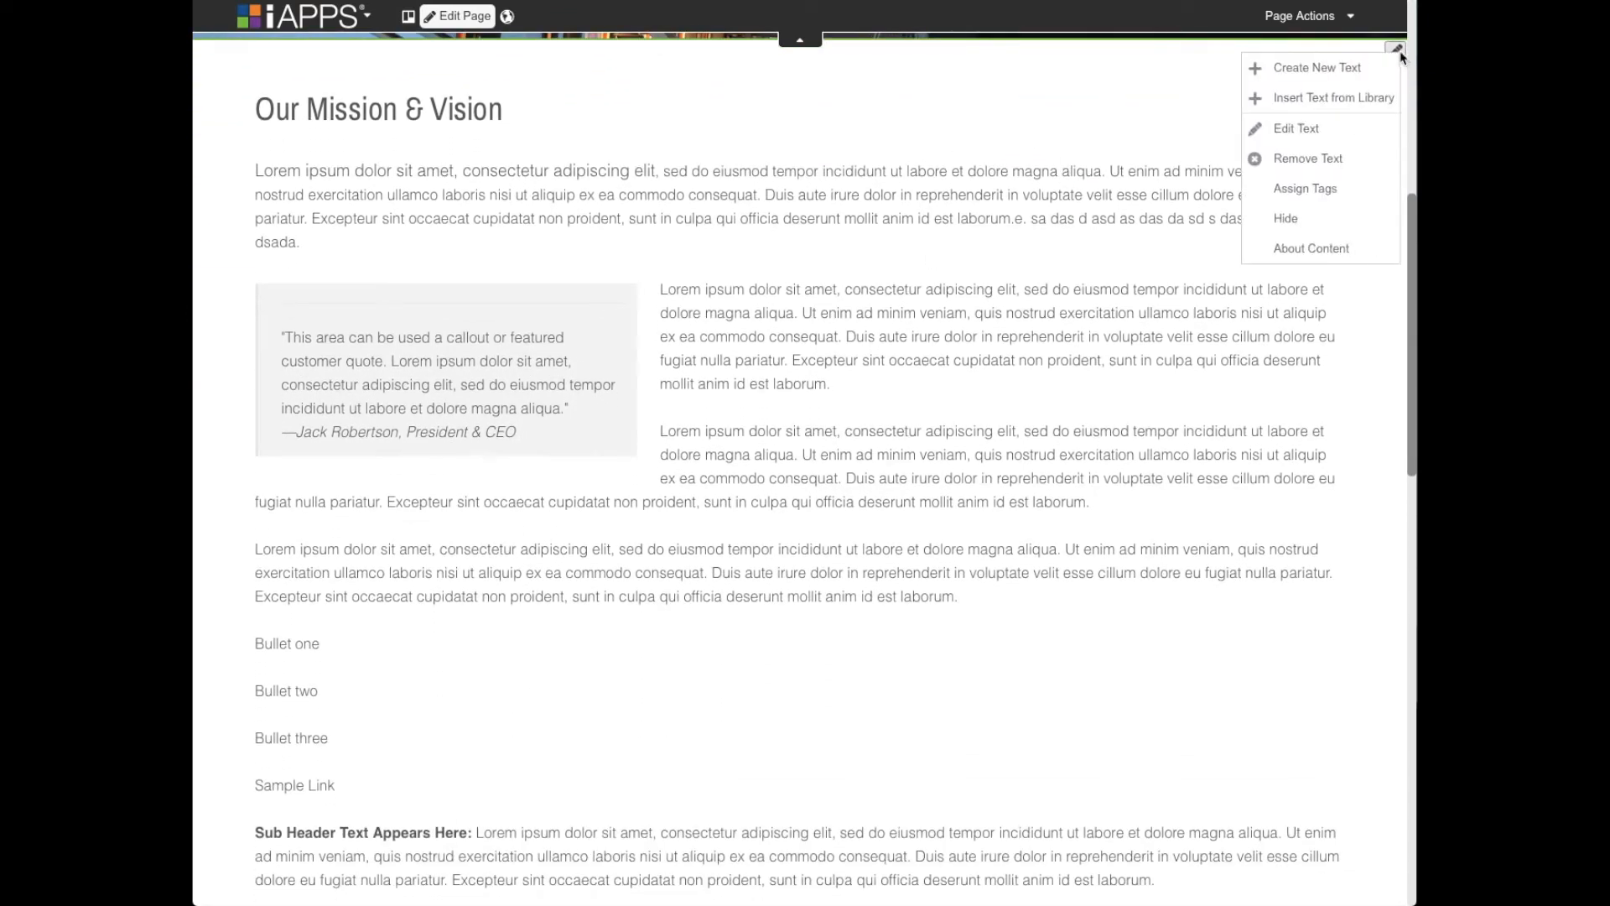
{"action": "left_click", "coordinate": [1304, 131]}
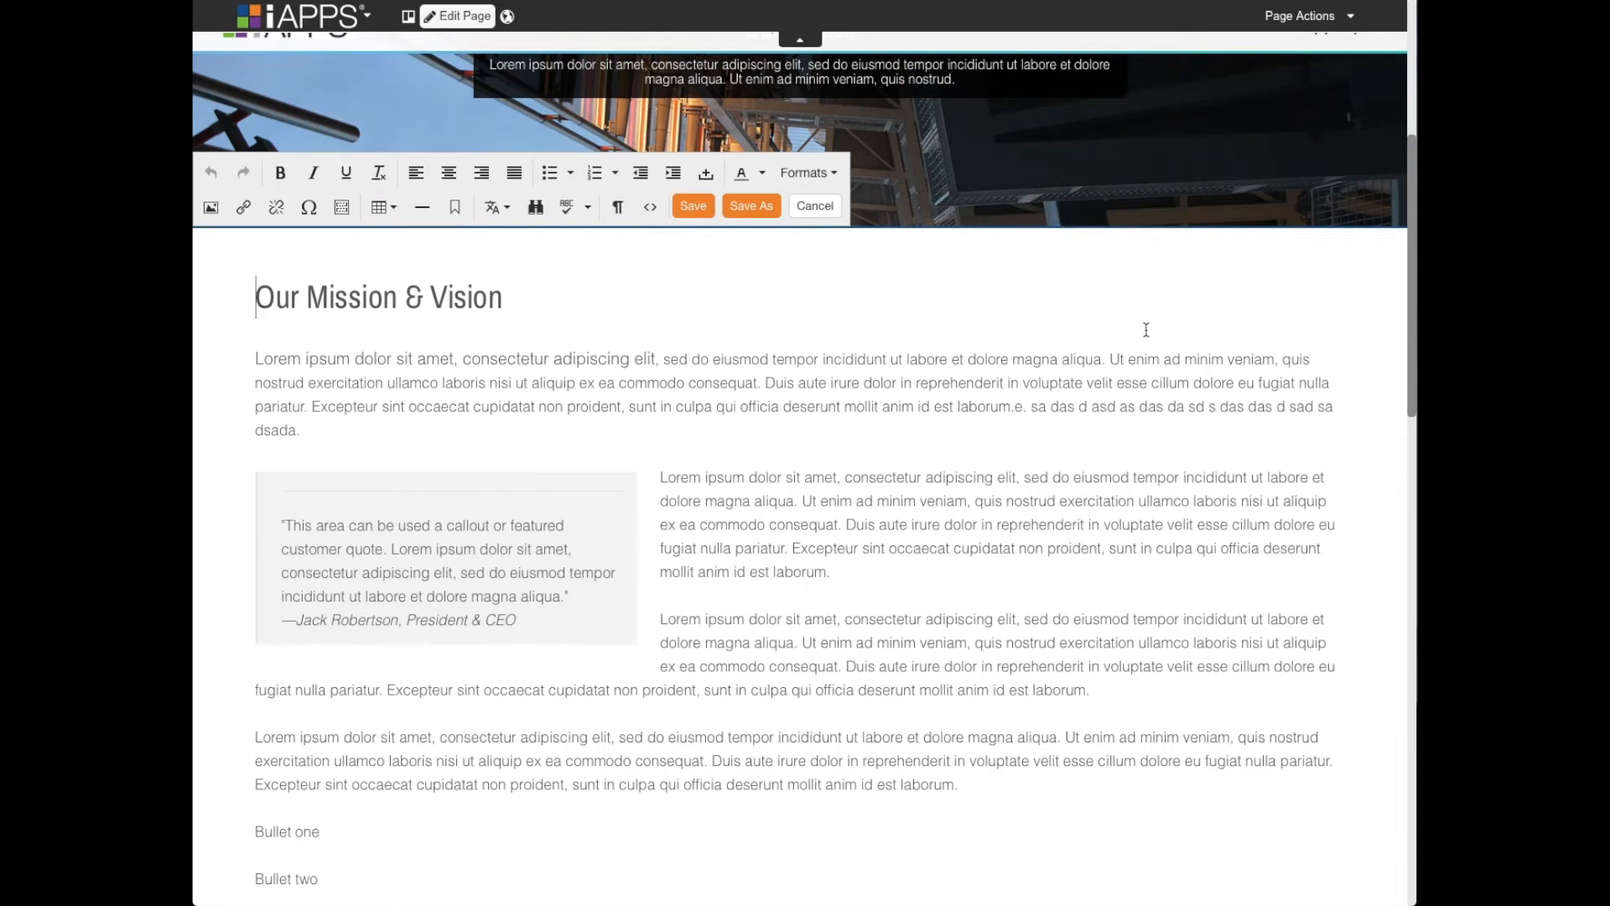
- Examine how the formatting toolbar follows the cursor and page position throughout the Our Mission & Vision text
{"action": "left_click", "coordinate": [508, 386]}
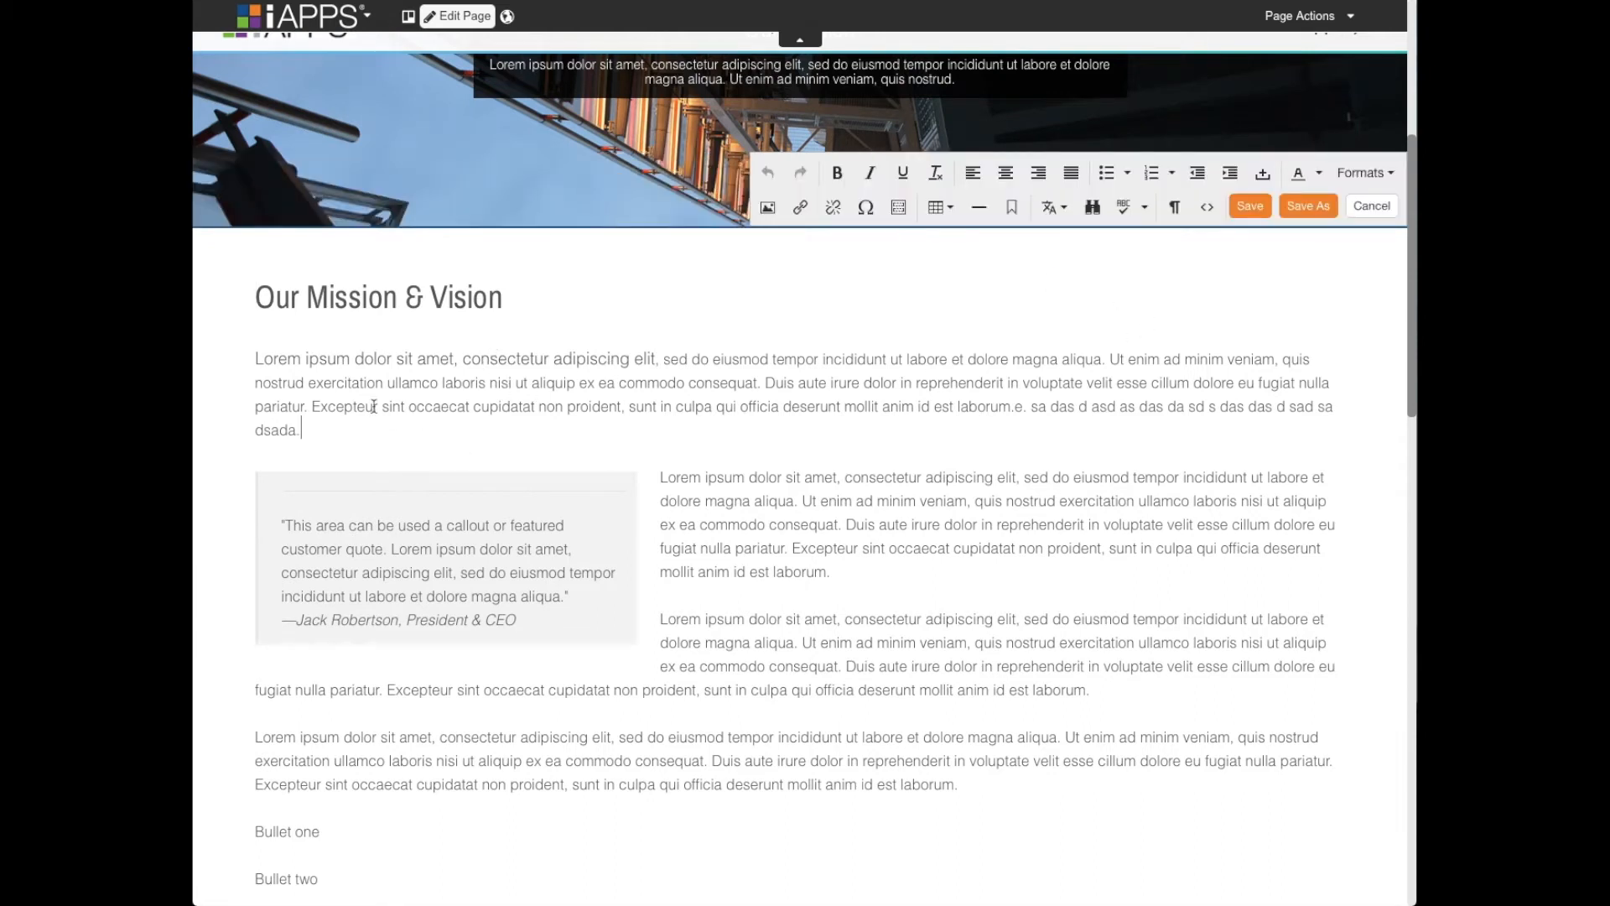
{"action": "left_click", "coordinate": [319, 358]}
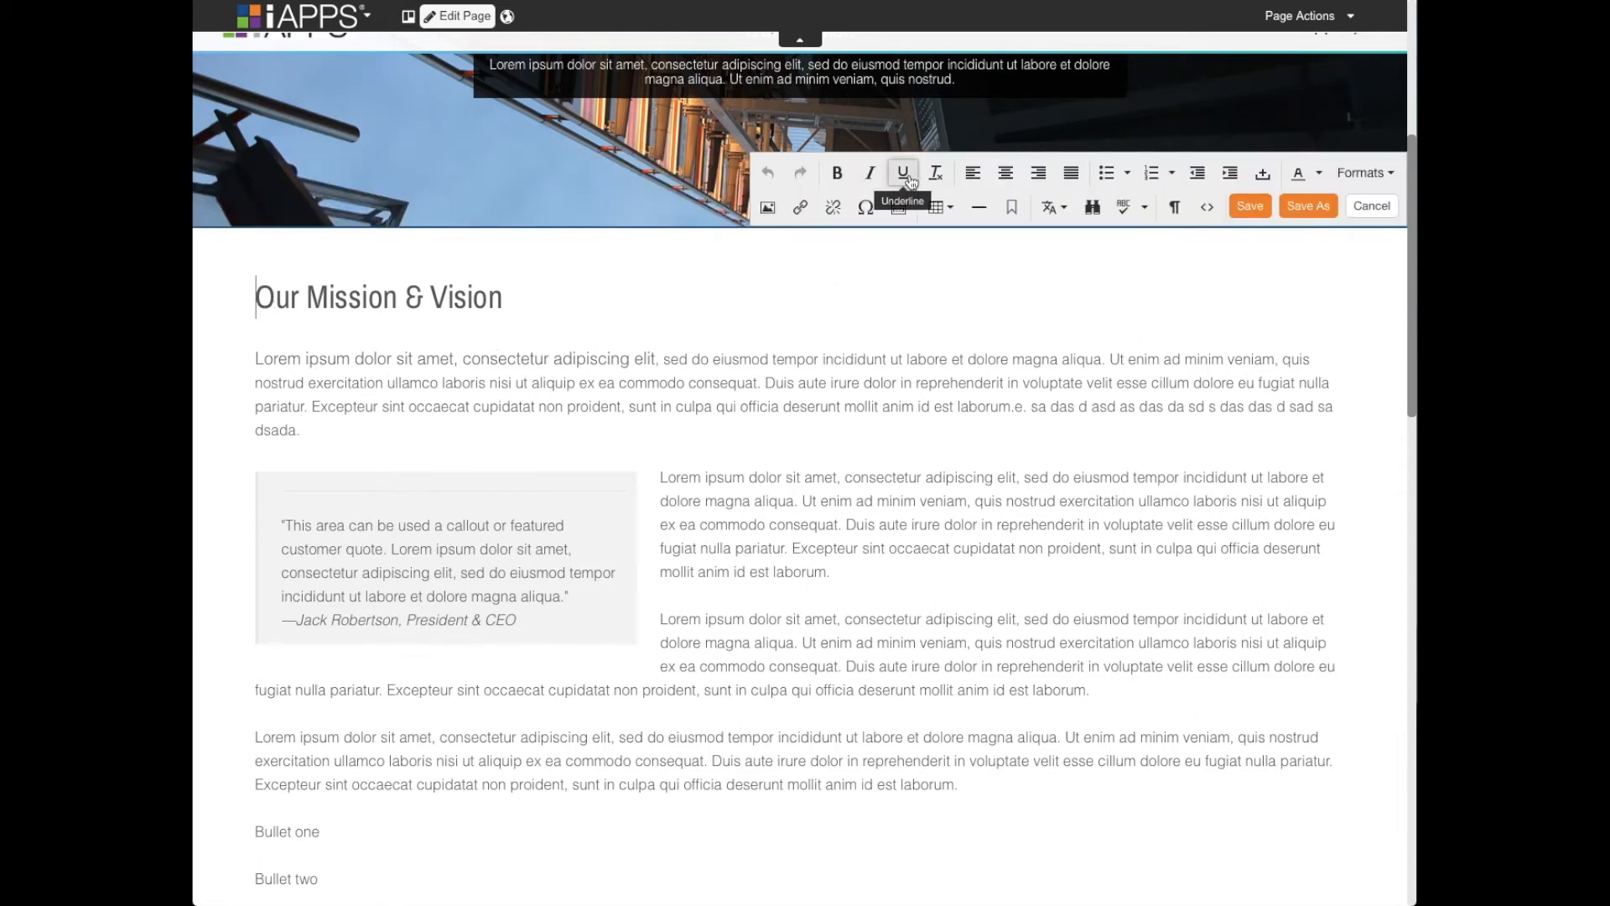
{"action": "scroll", "coordinate": [1181, 225], "scroll_direction": "down", "scroll_amount": 3}
{"action": "scroll", "coordinate": [1181, 224], "scroll_direction": "down", "scroll_amount": 5}
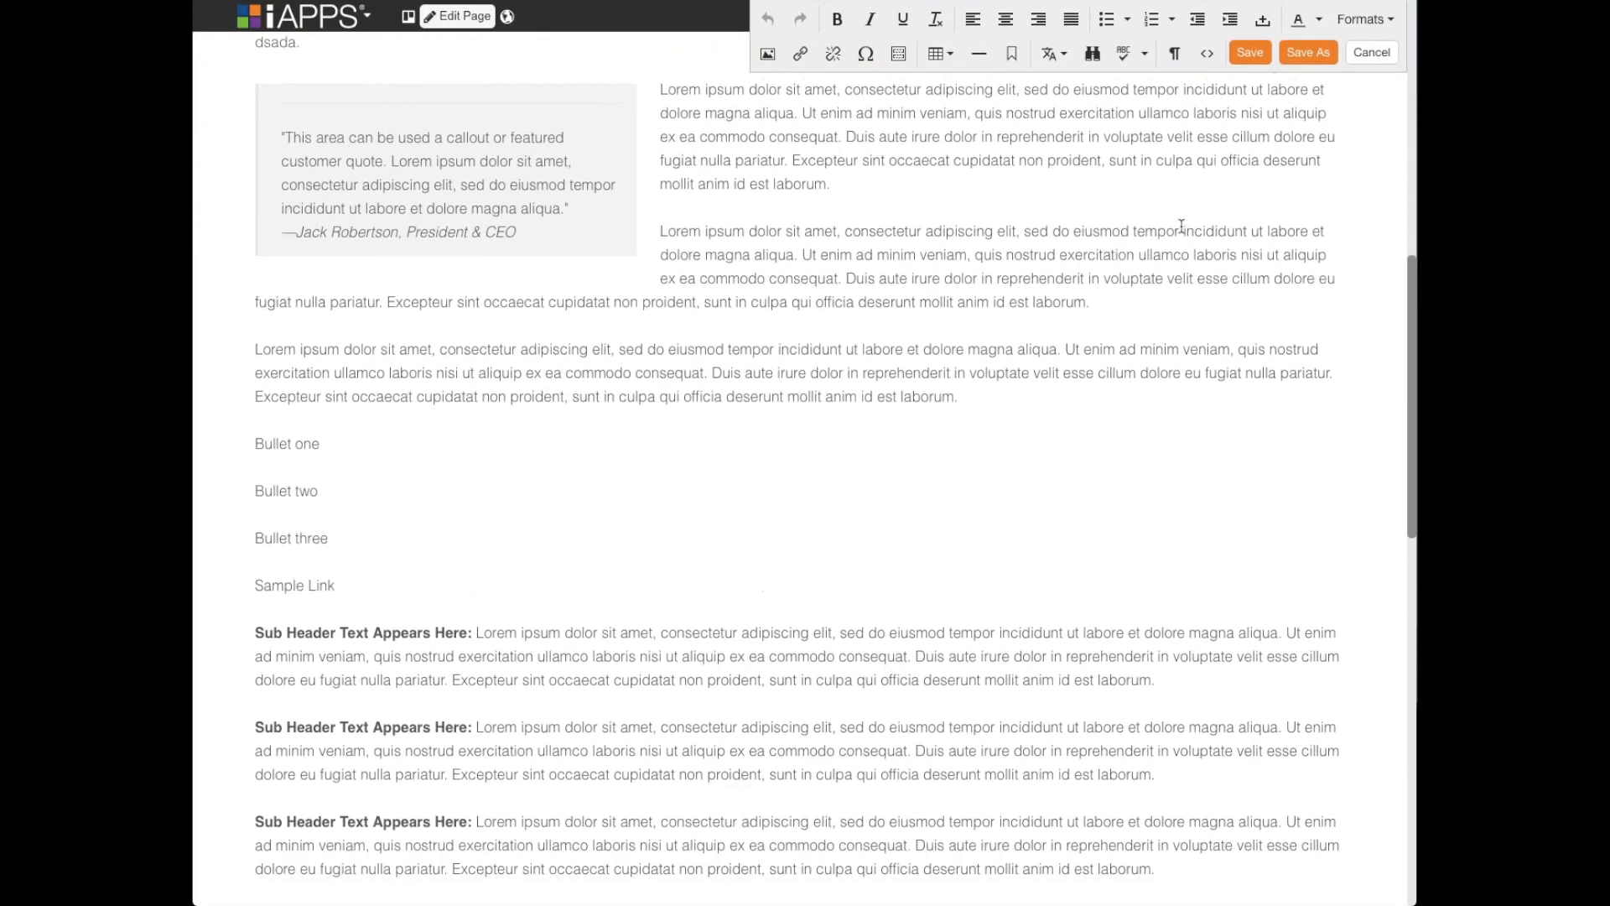
{"action": "scroll", "coordinate": [901, 195], "scroll_direction": "down", "scroll_amount": 3}
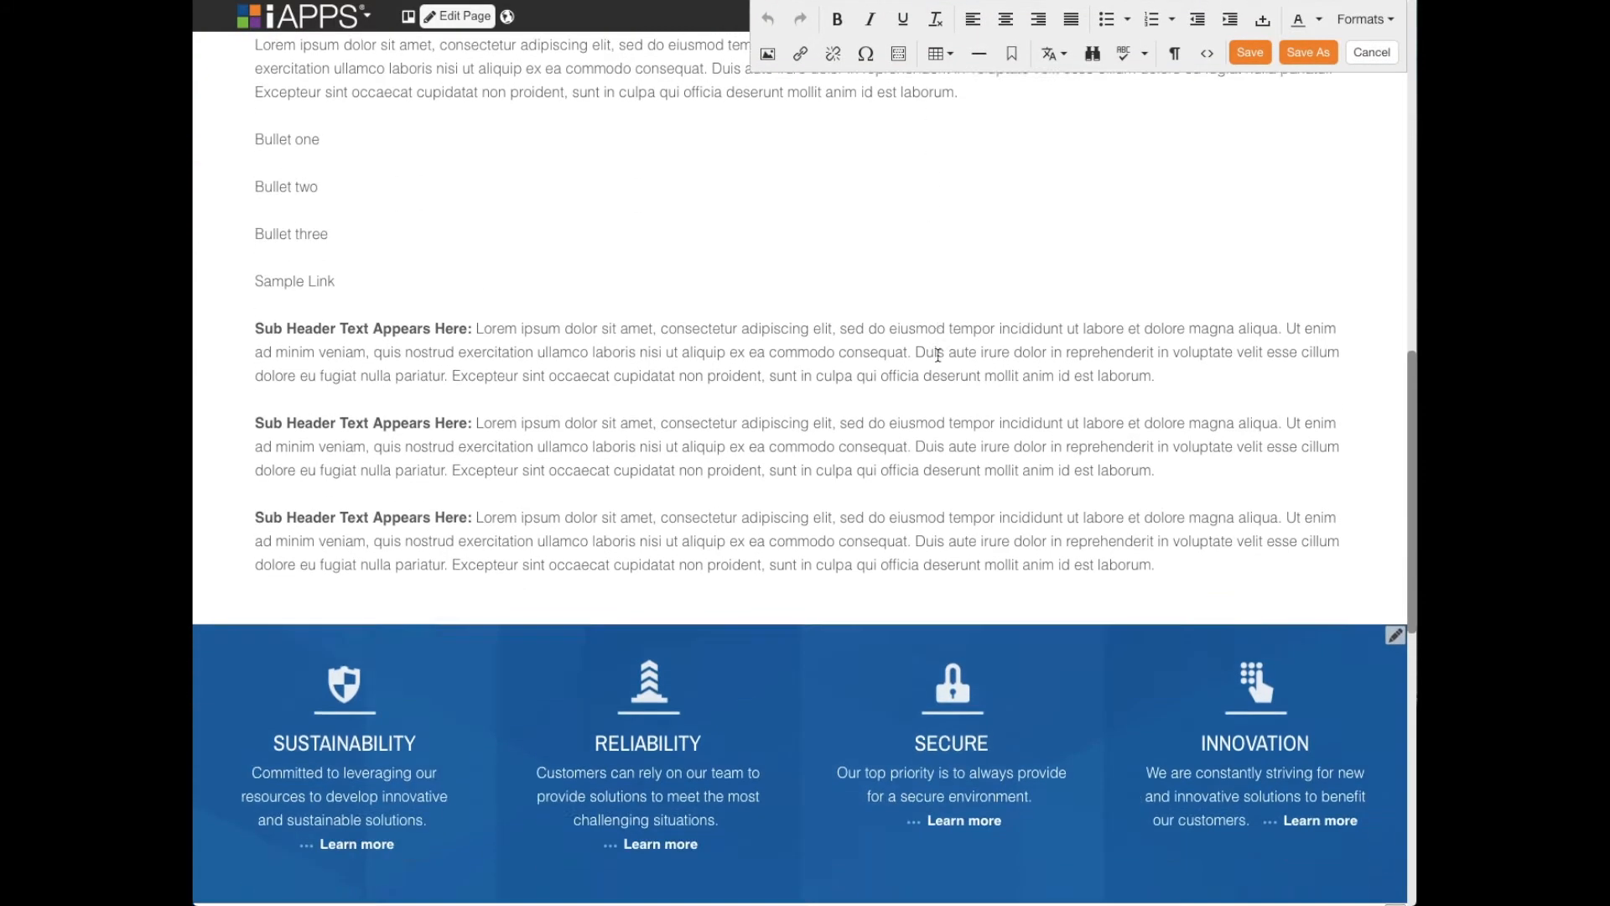
{"action": "left_click", "coordinate": [825, 424]}
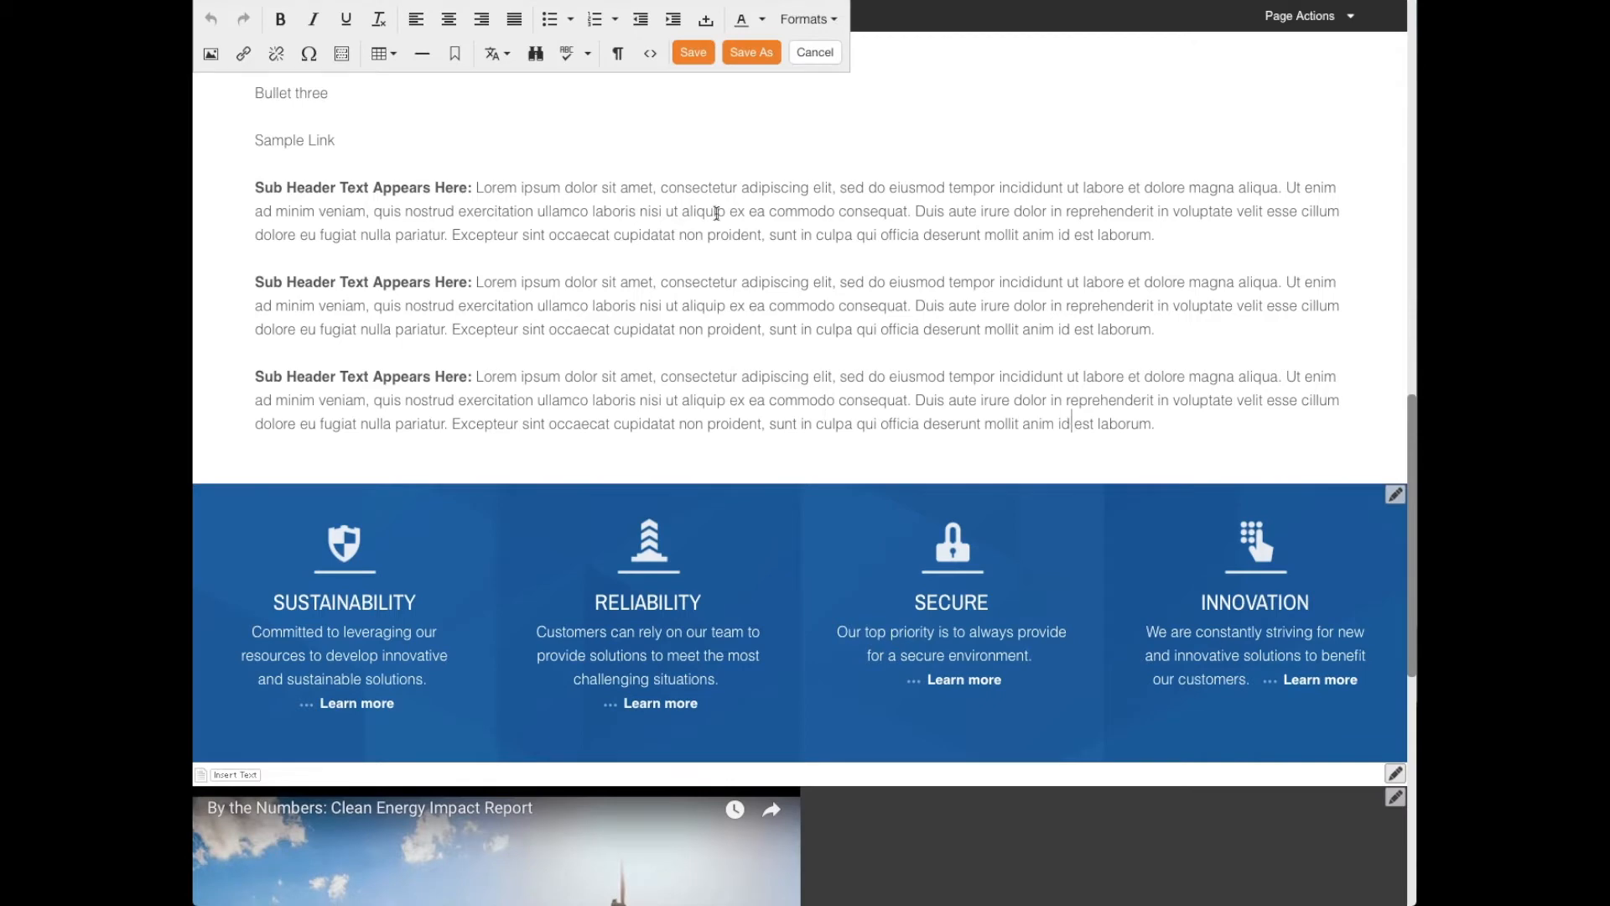
{"action": "scroll", "coordinate": [761, 235], "scroll_direction": "up", "scroll_amount": 4}
{"action": "scroll", "coordinate": [761, 238], "scroll_direction": "up", "scroll_amount": 5}
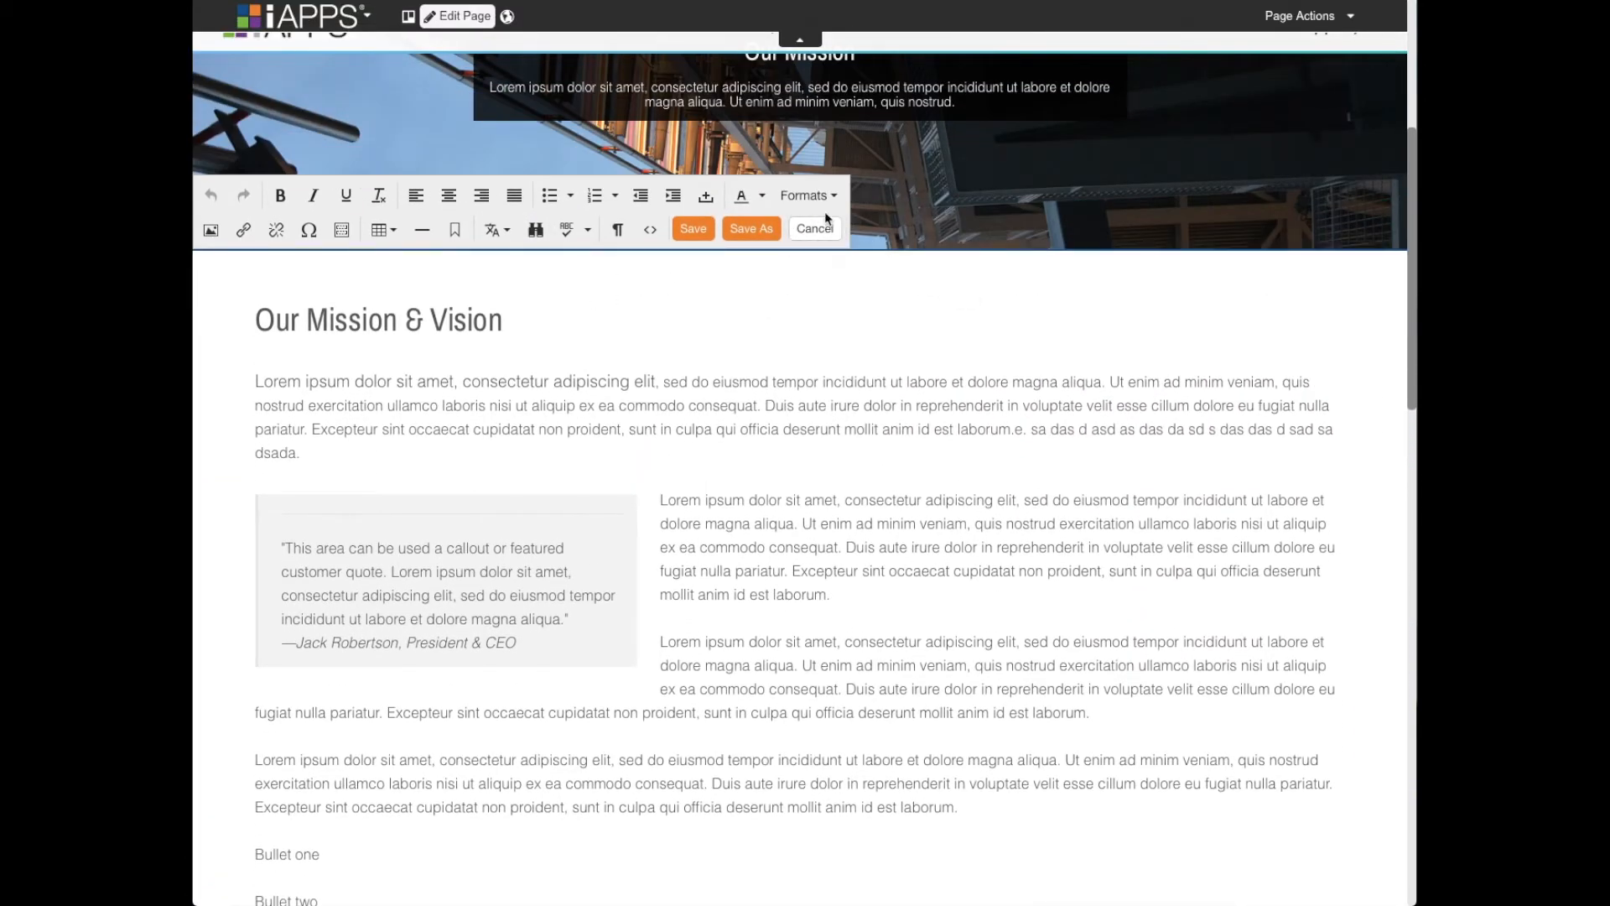
- Add the filler text "sd asd as dsa dsa dsa dsad asd." to the end of the first Our Mission & Vision paragraph
{"action": "left_click", "coordinate": [336, 453]}
{"action": "type", "text": "sd asd as dsa dsa dsa dsad asd"}
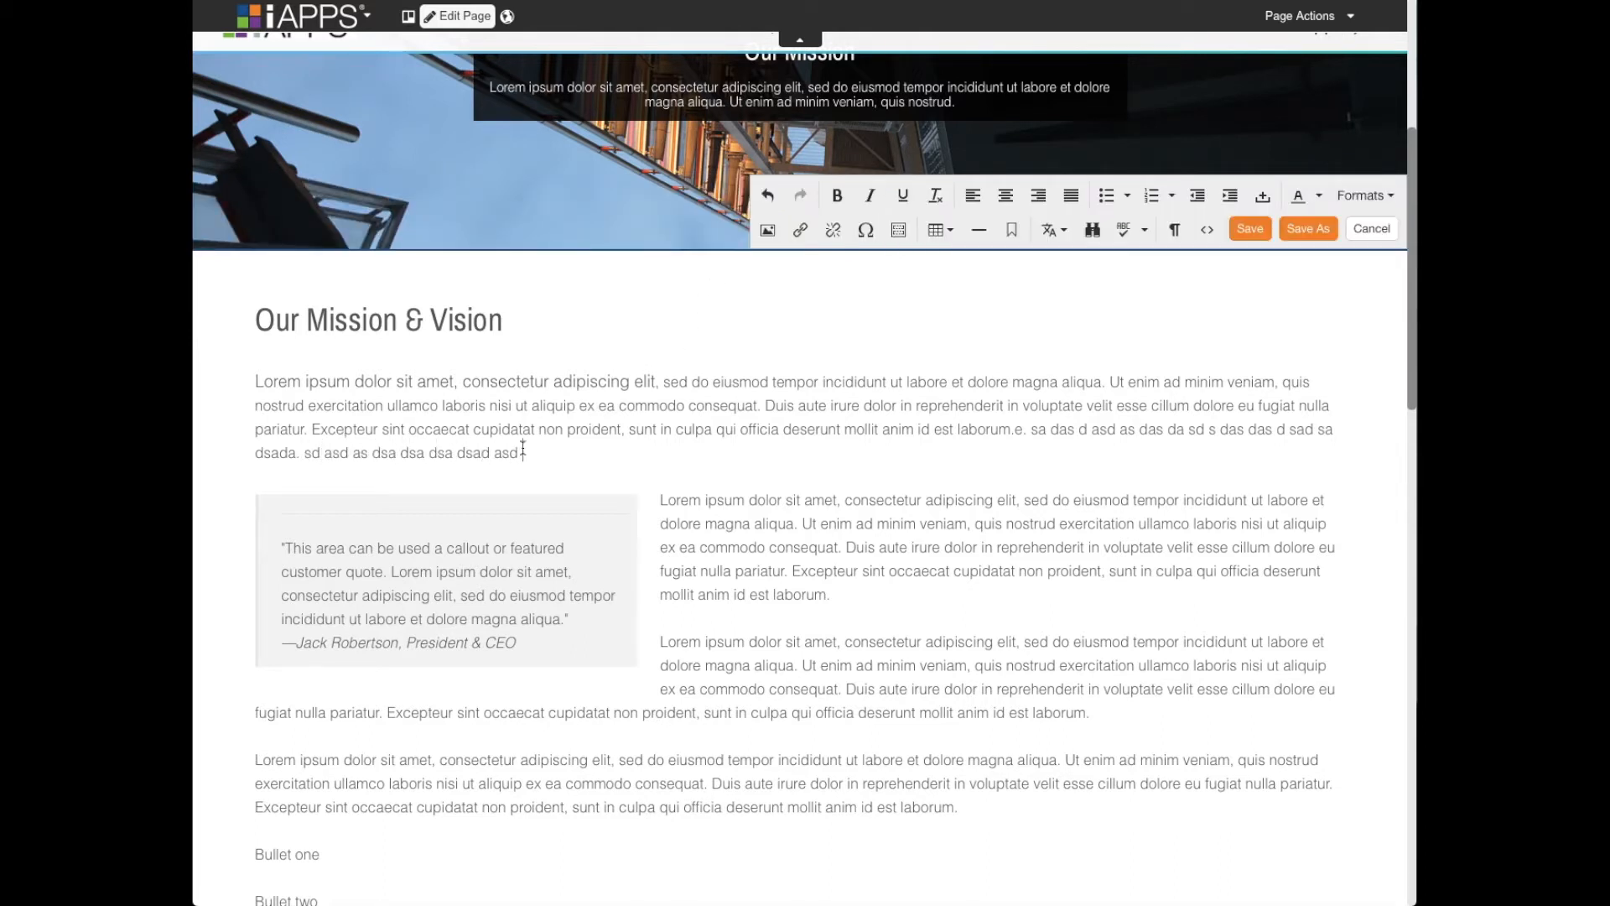
{"action": "left_click_drag", "start_coordinate": [526, 452], "coordinate": [253, 386]}
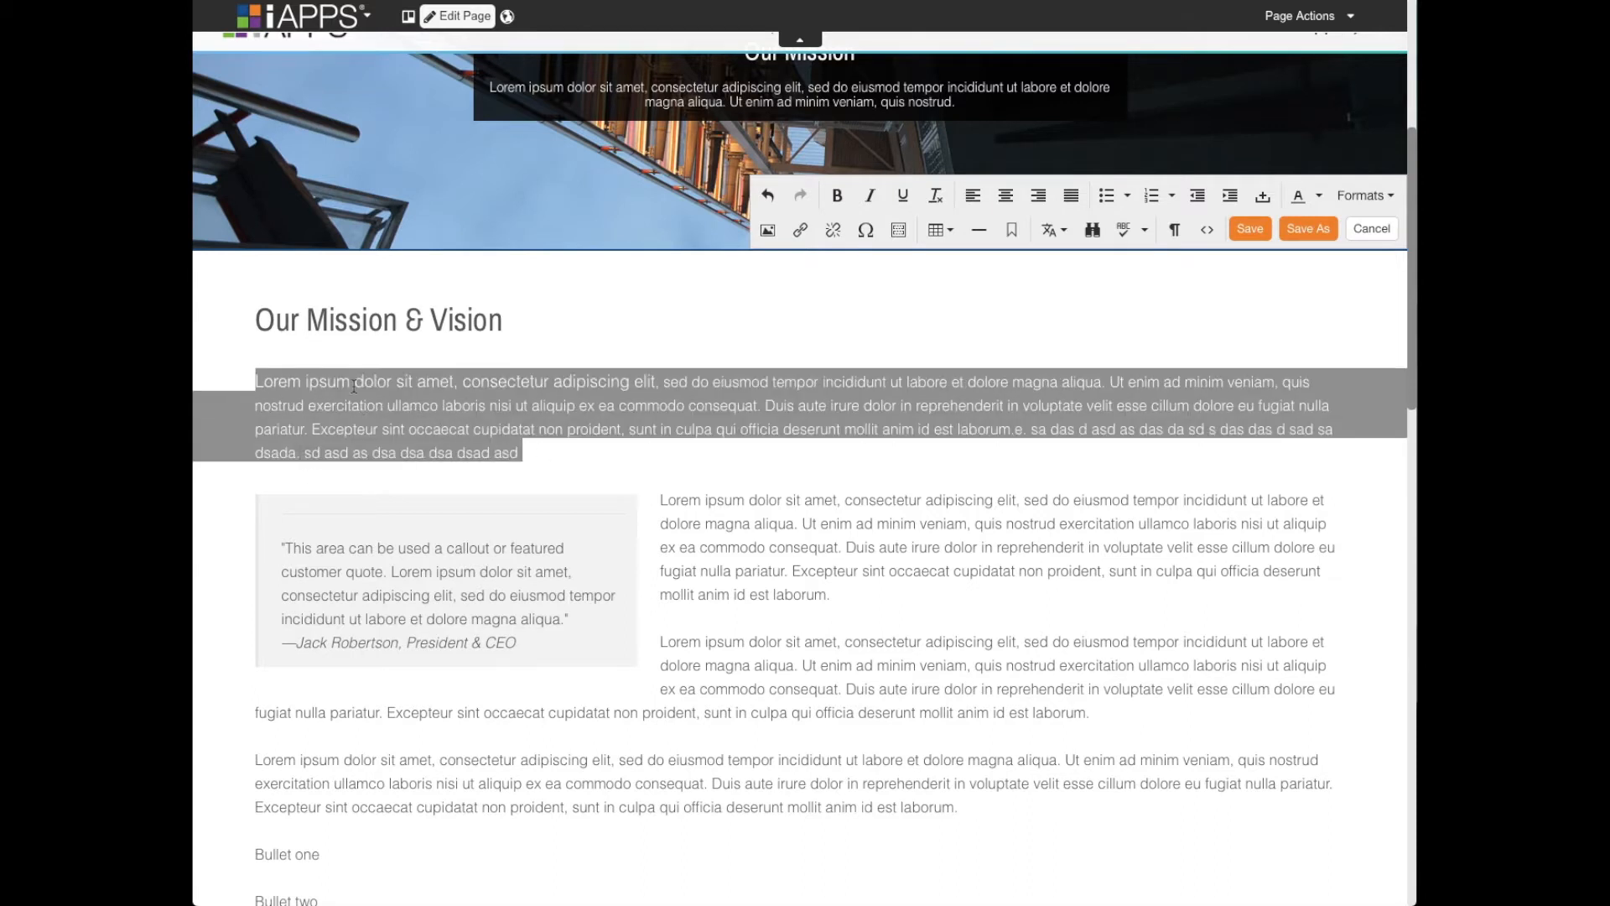
{"action": "left_click", "coordinate": [360, 381]}
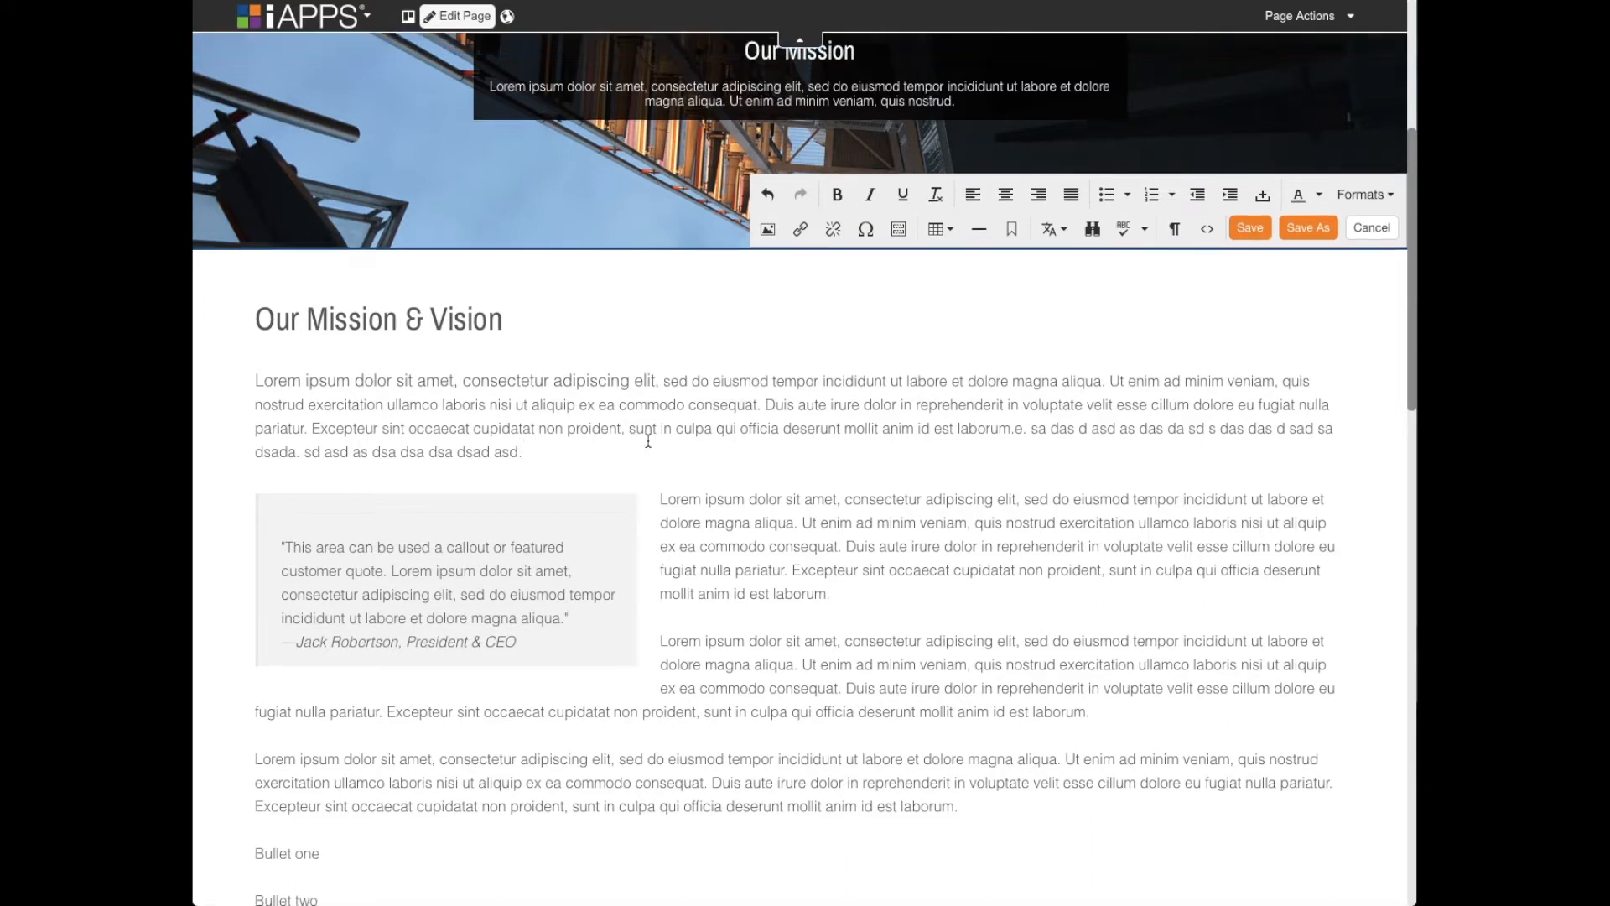
- Append "sdsqdsadasdaaa" to the first paragraph and add the lines "sa", "SA" and "sa" below it
{"action": "type", "text": "sdsqdsadasda"}
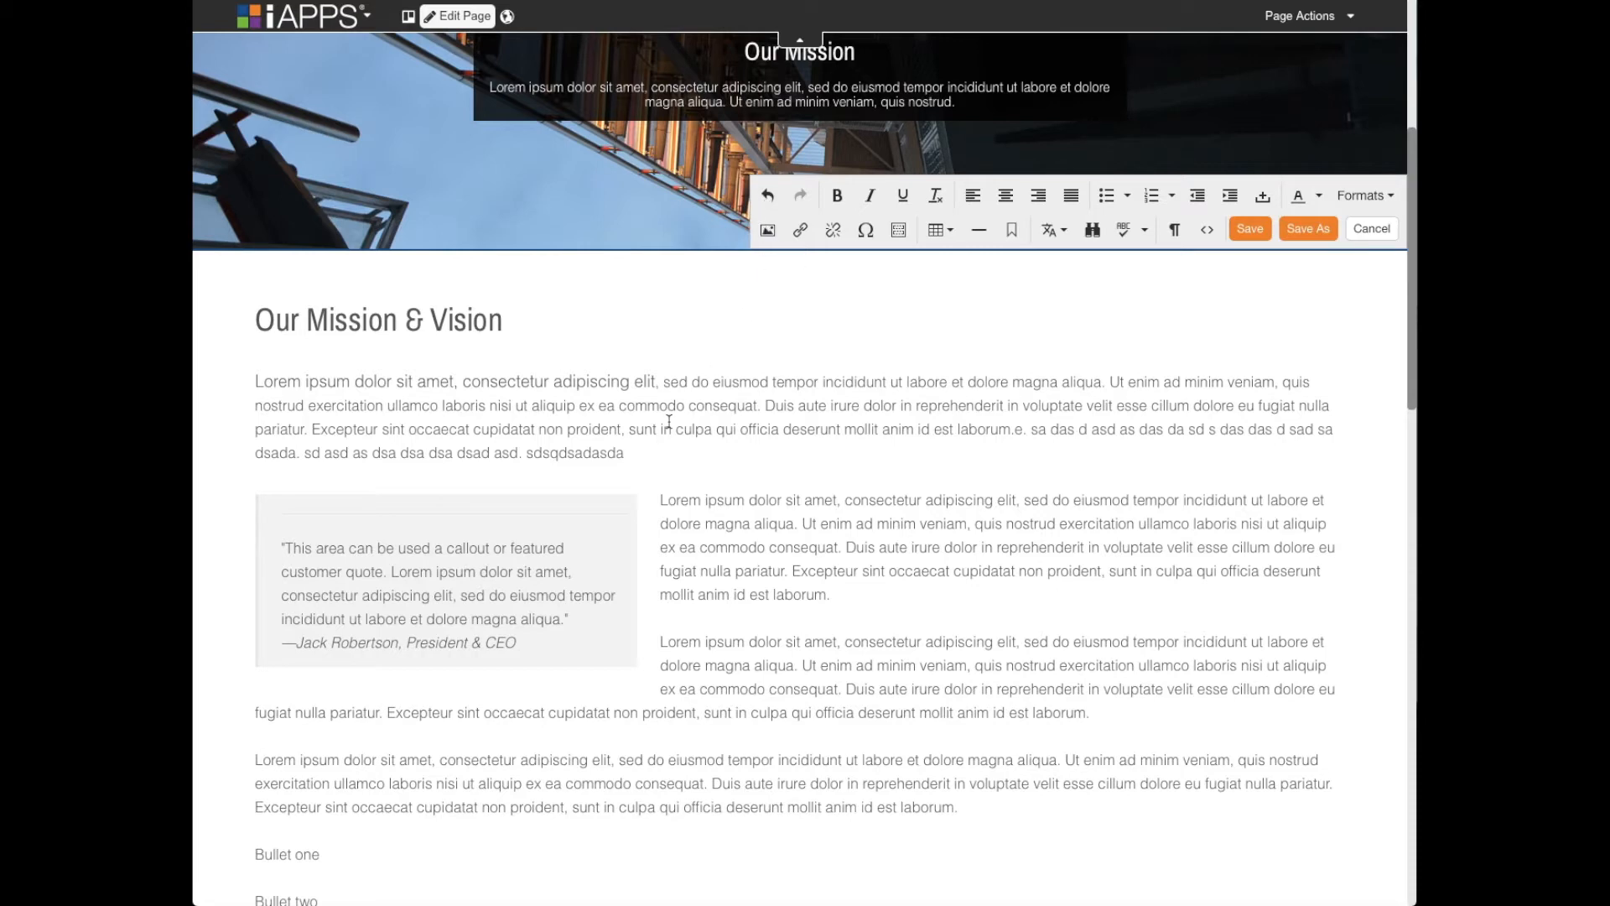
{"action": "type", "text": "aa"}
{"action": "key", "text": "Return"}
{"action": "type", "text": "sa"}
{"action": "key", "text": "Return"}
{"action": "type", "text": "SA"}
{"action": "key", "text": "Return"}
{"action": "type", "text": "sa"}
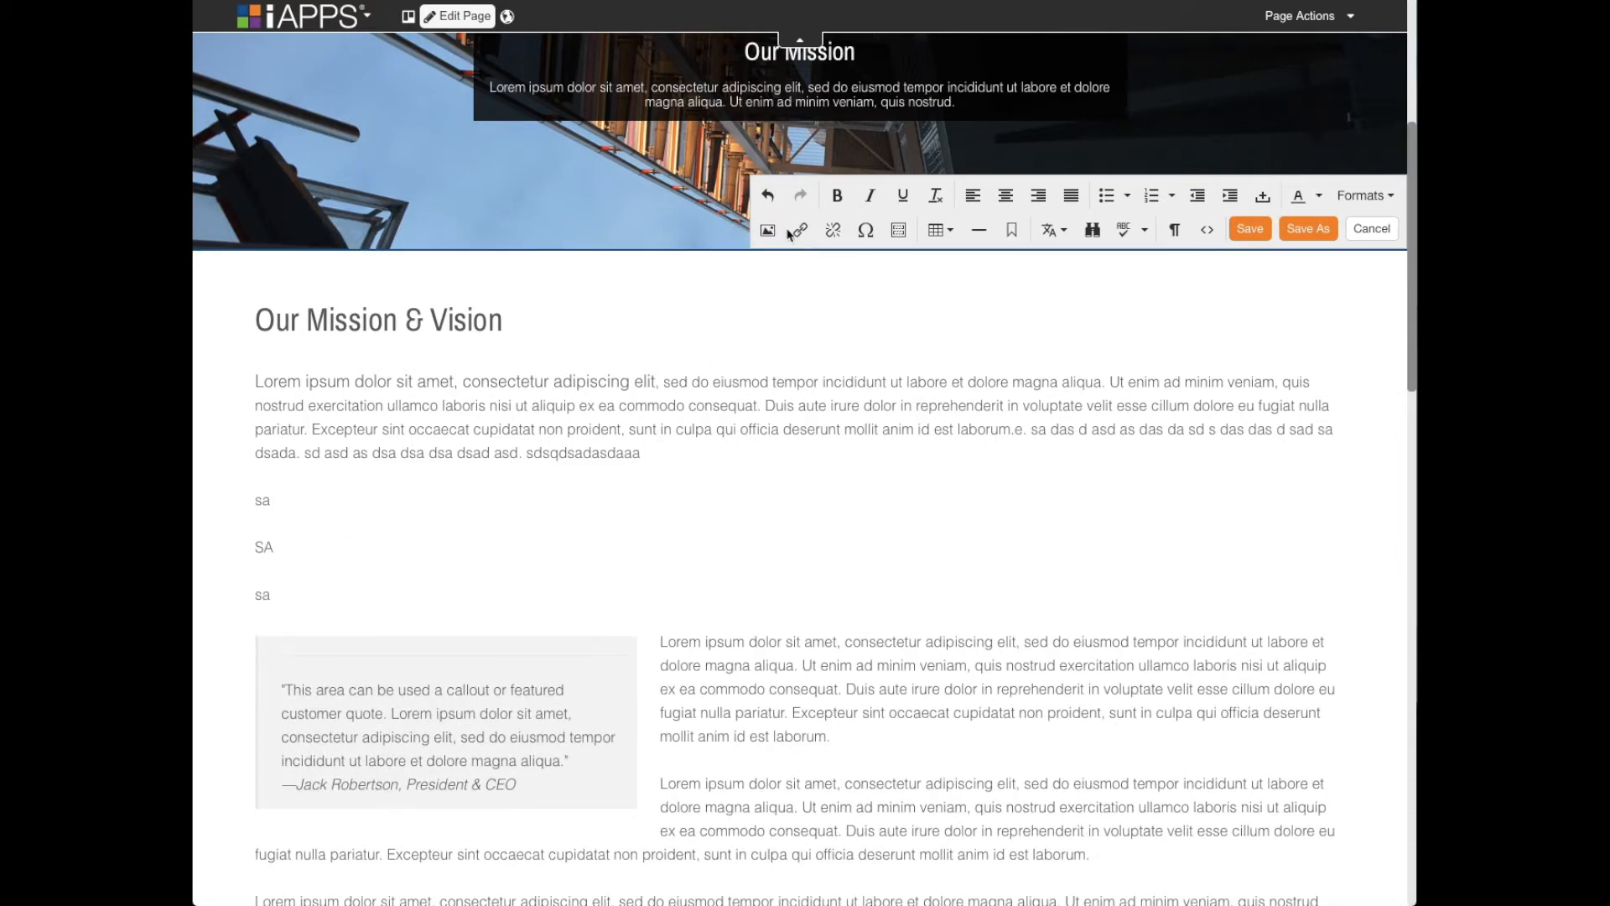
- Undo the appended "sdsqdsadasdaaa" text and the three short lines below the first paragraph
{"action": "left_click", "coordinate": [768, 199]}
{"action": "left_click", "coordinate": [769, 202]}
{"action": "left_click", "coordinate": [769, 202]}
{"action": "left_click", "coordinate": [770, 203]}
{"action": "left_click", "coordinate": [770, 203]}
{"action": "left_click", "coordinate": [770, 202]}
{"action": "left_click", "coordinate": [769, 202]}
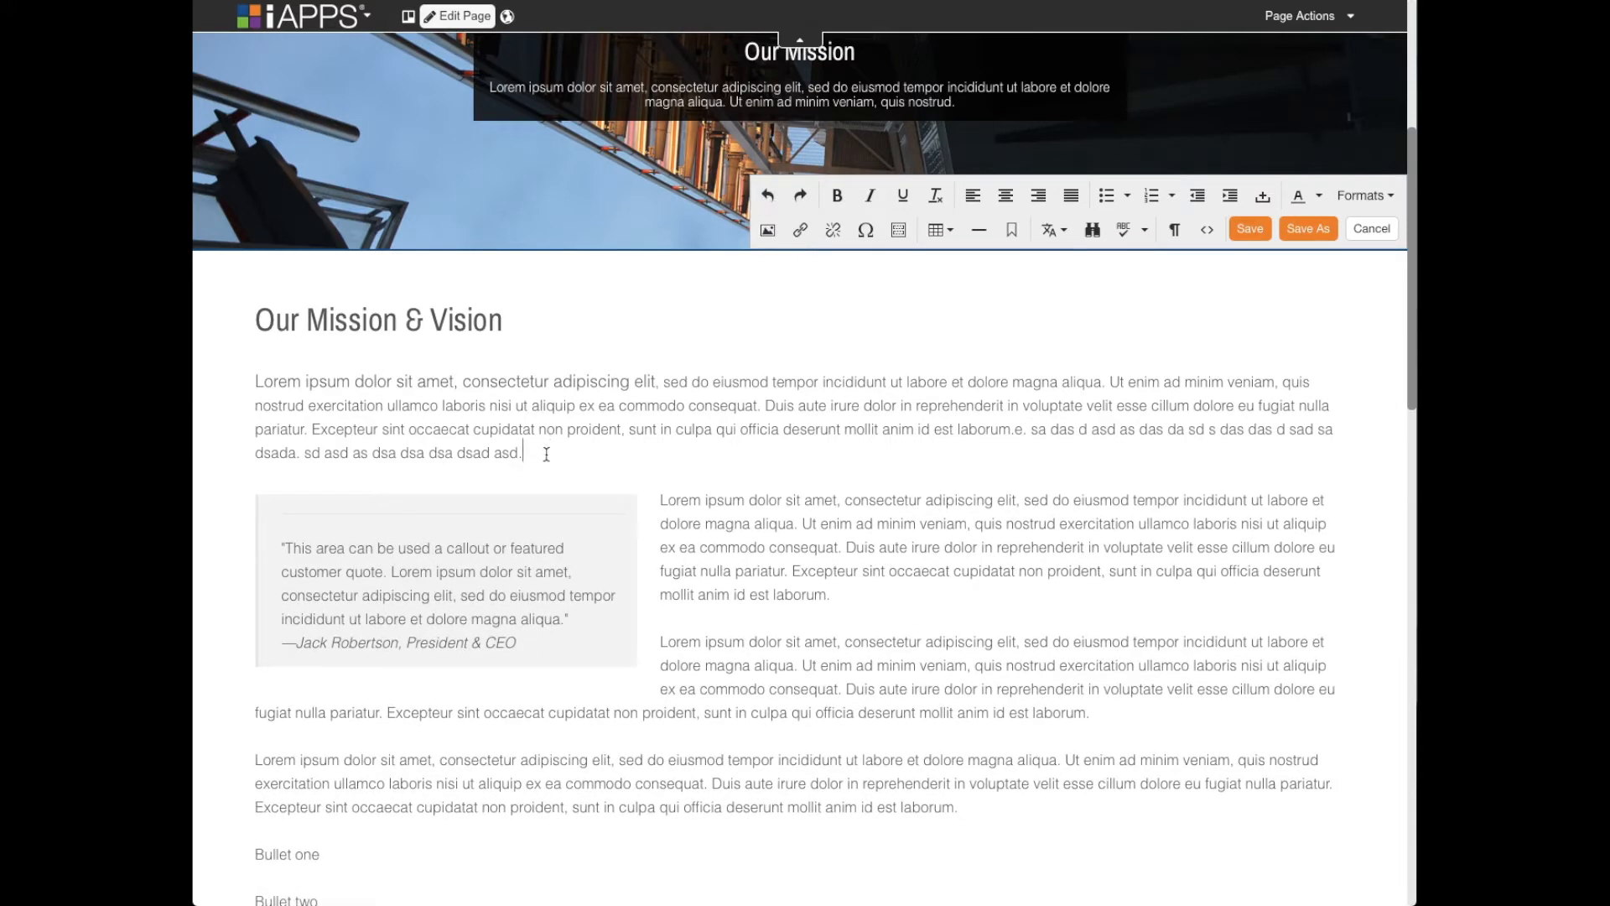
- Redo part of the undone filler text, including the first "sa" line, and undo it again
{"action": "left_click", "coordinate": [790, 204]}
{"action": "left_click", "coordinate": [790, 204]}
{"action": "left_click", "coordinate": [790, 203]}
{"action": "left_click", "coordinate": [790, 204]}
{"action": "left_click", "coordinate": [768, 200]}
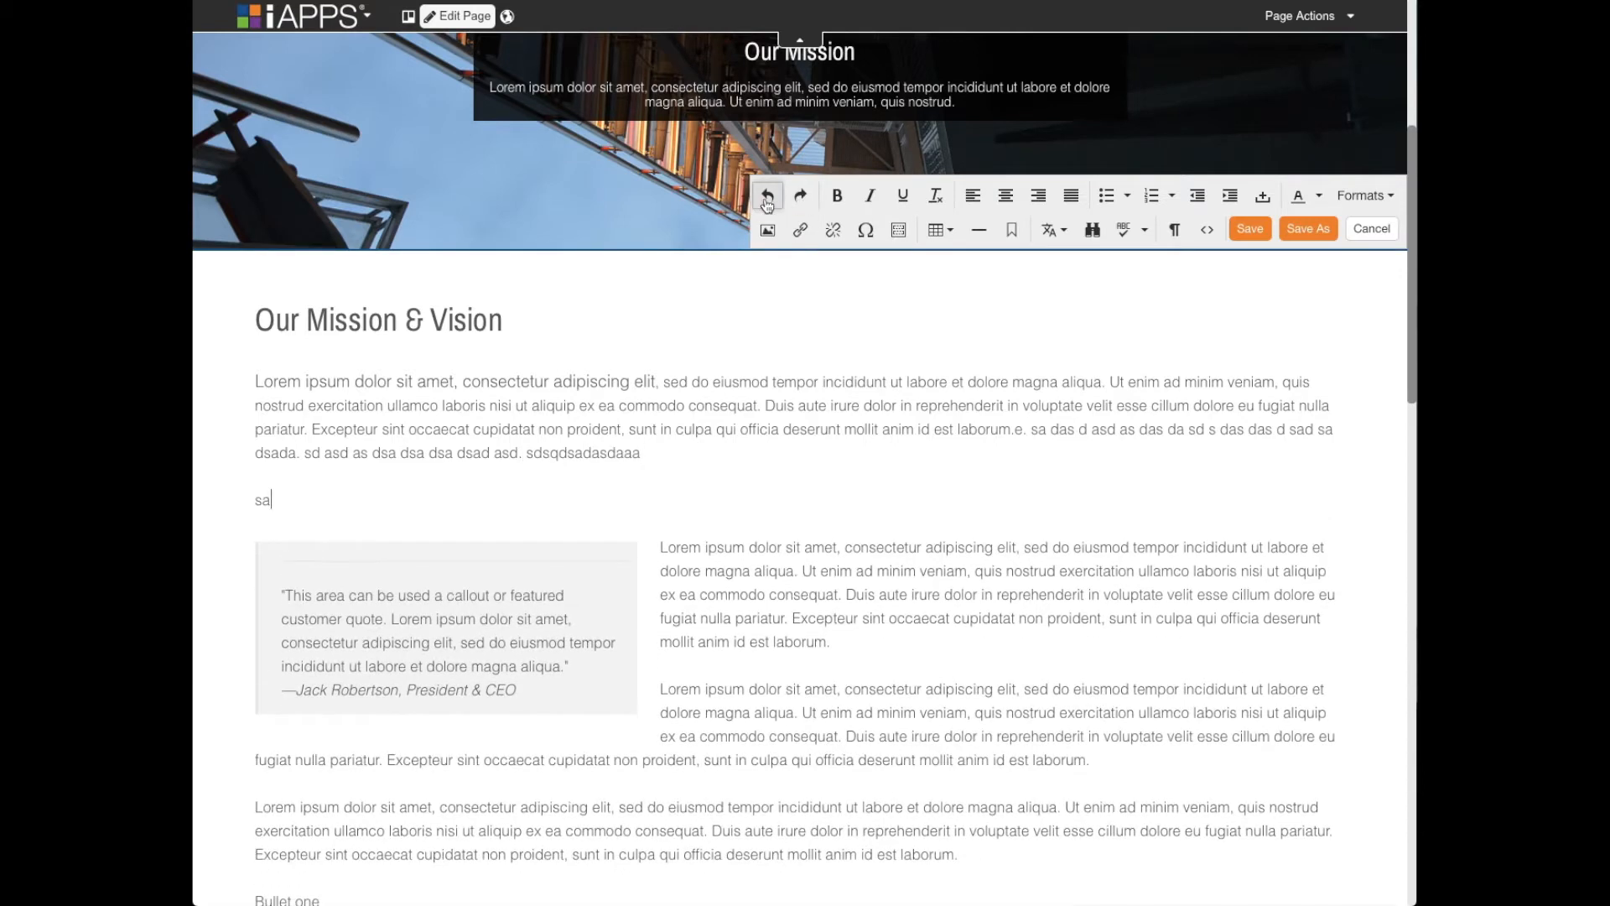
{"action": "left_click", "coordinate": [768, 199]}
{"action": "left_click", "coordinate": [768, 200]}
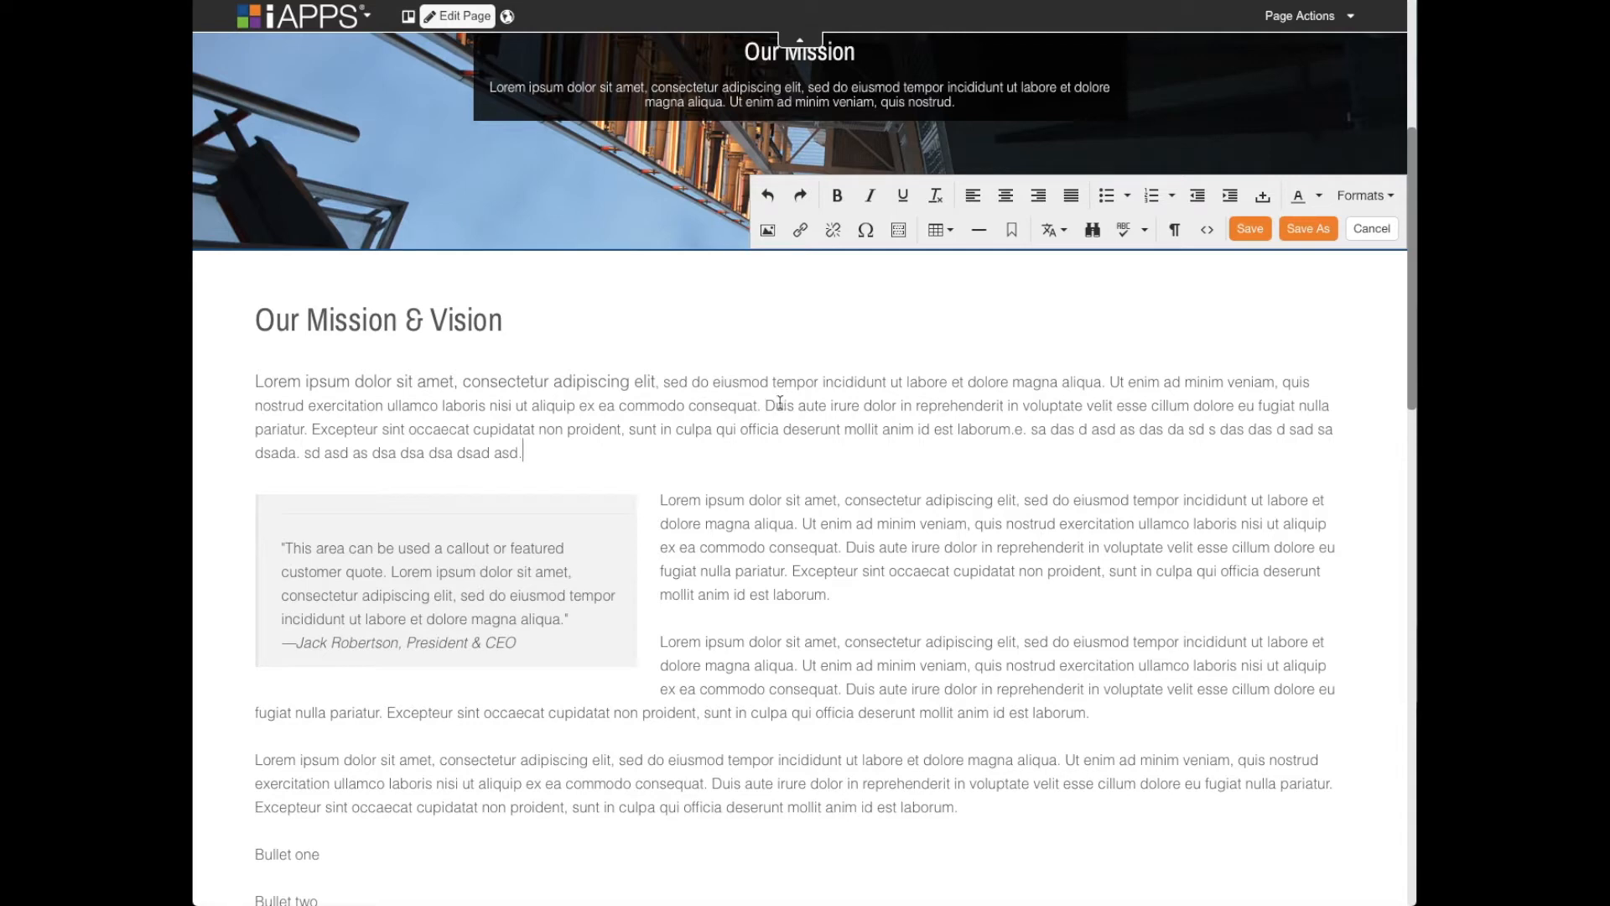
- Add a new line reading "ASDSAD ASD SAD SAD SAD" directly below the first paragraph
{"action": "key", "text": "Return"}
{"action": "key", "text": "Return"}
{"action": "key", "text": "BackSpace"}
{"action": "type", "text": "ASDSAD ASD SAD SAD SAD"}
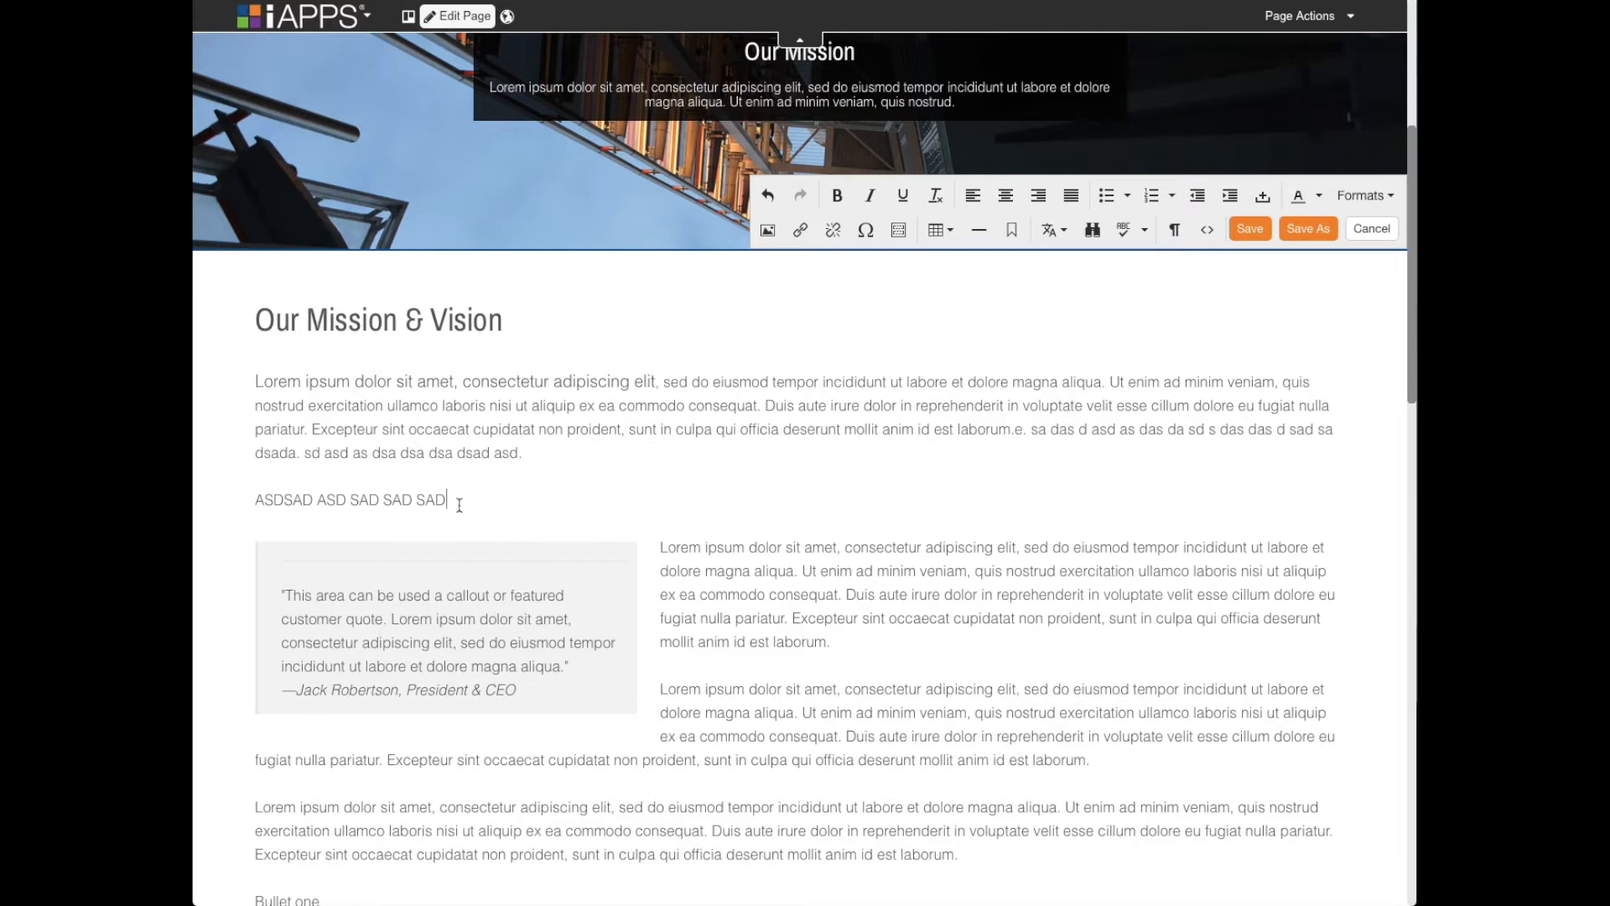
- Make the "ASDSAD ASD SAD SAD SAD" line bold and italic, and clear its formatting again
{"action": "mouse_move", "coordinate": [449, 502]}
{"action": "left_mouse_down"}
{"action": "mouse_move", "coordinate": [249, 509]}
{"action": "mouse_move", "coordinate": [470, 499]}
{"action": "left_mouse_up"}
{"action": "left_click", "coordinate": [837, 196]}
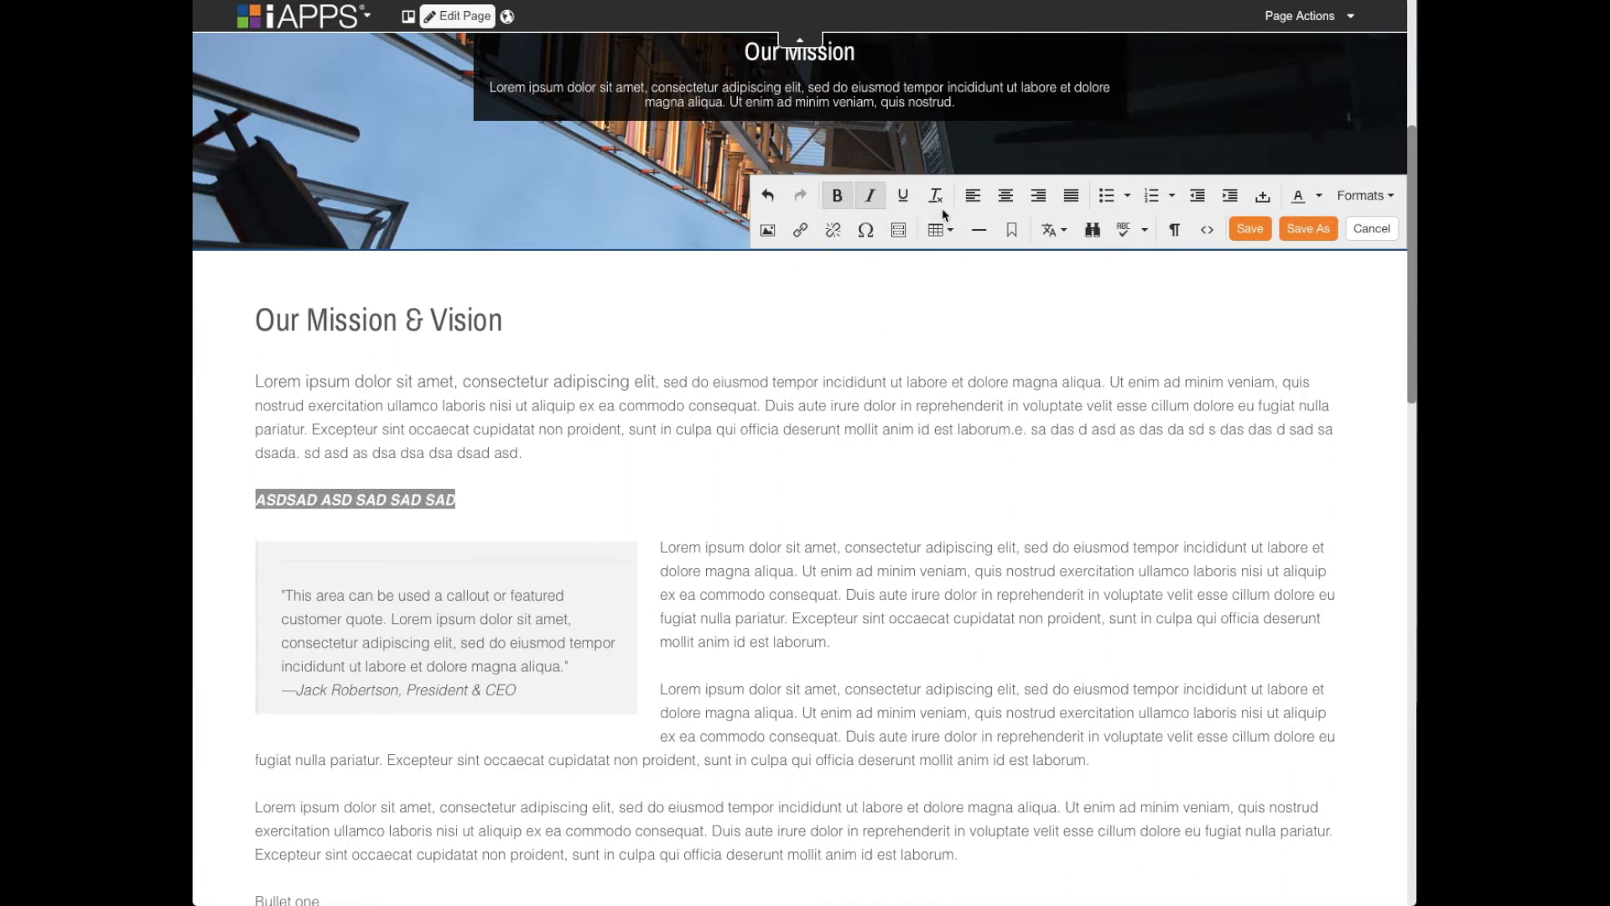
{"action": "left_click", "coordinate": [937, 196]}
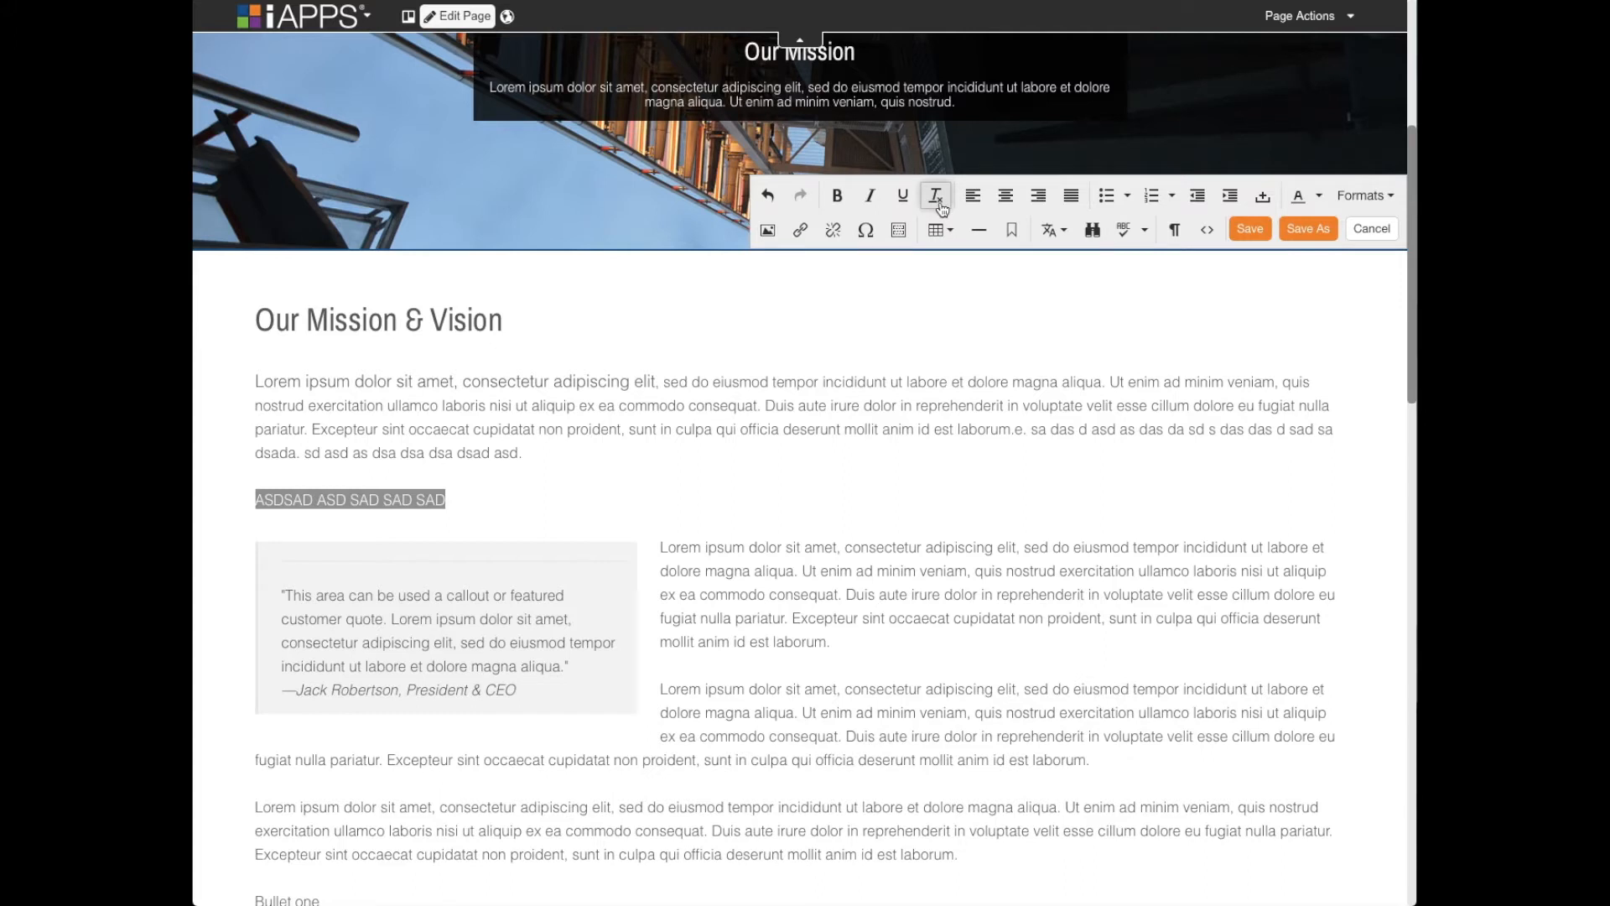
- Delete the "ASDSAD ASD SAD SAD SAD" line from below the first paragraph
{"action": "key", "text": "BackSpace"}
{"action": "key", "text": "BackSpace"}
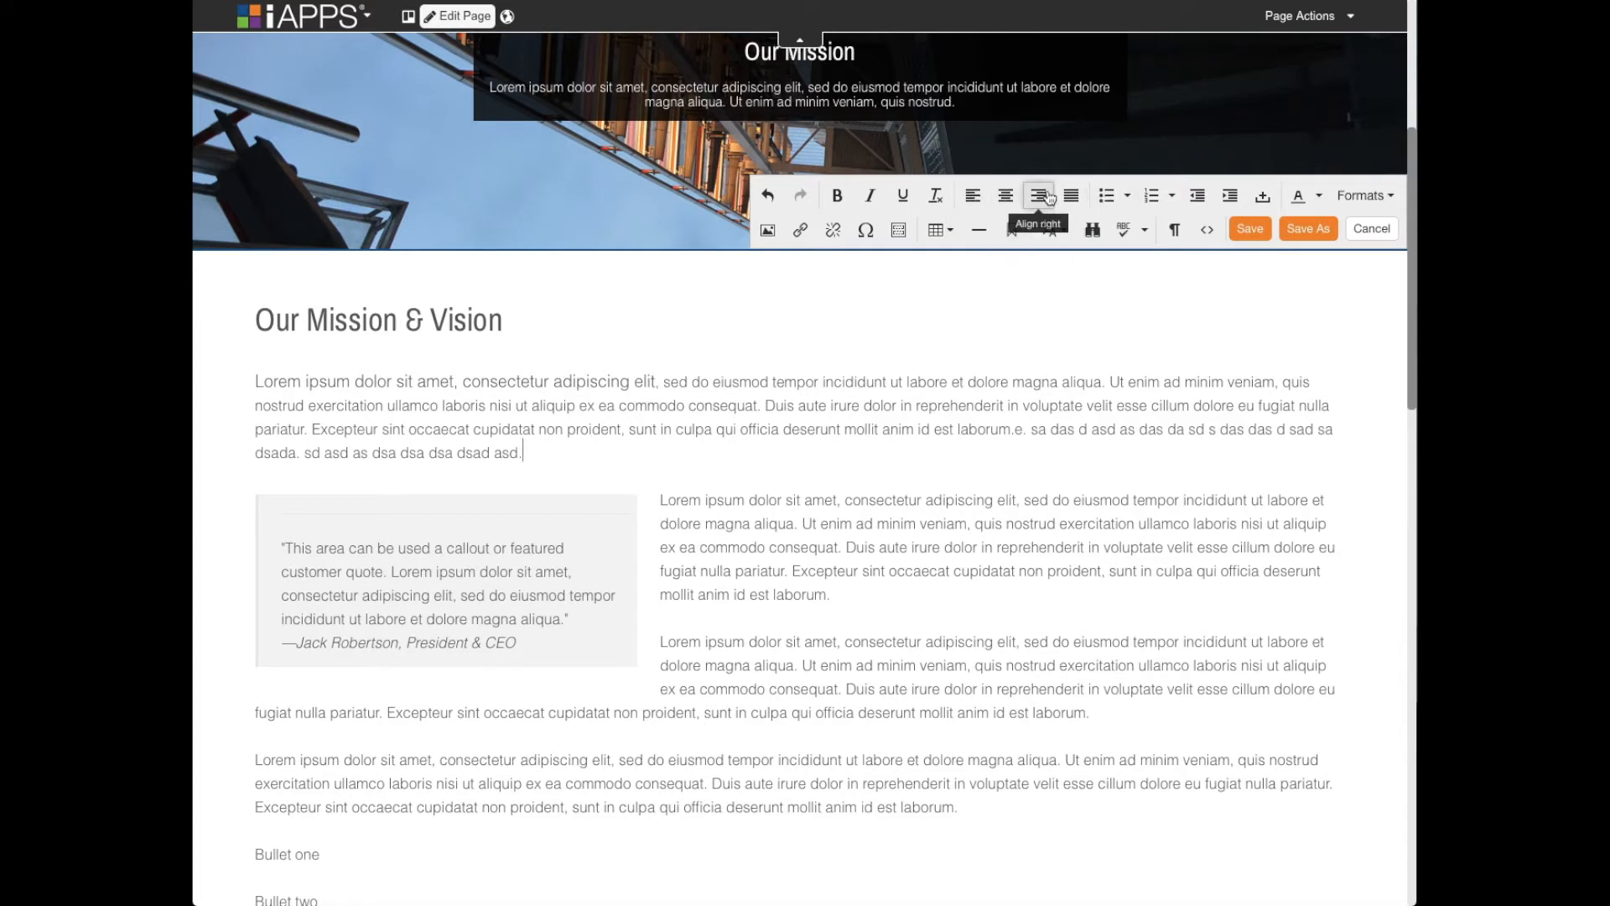
- Format the "Bullet one" to "Bullet three" lines as a bulleted list with the Circle marker style
{"action": "scroll", "coordinate": [730, 528], "scroll_direction": "down", "scroll_amount": 2}
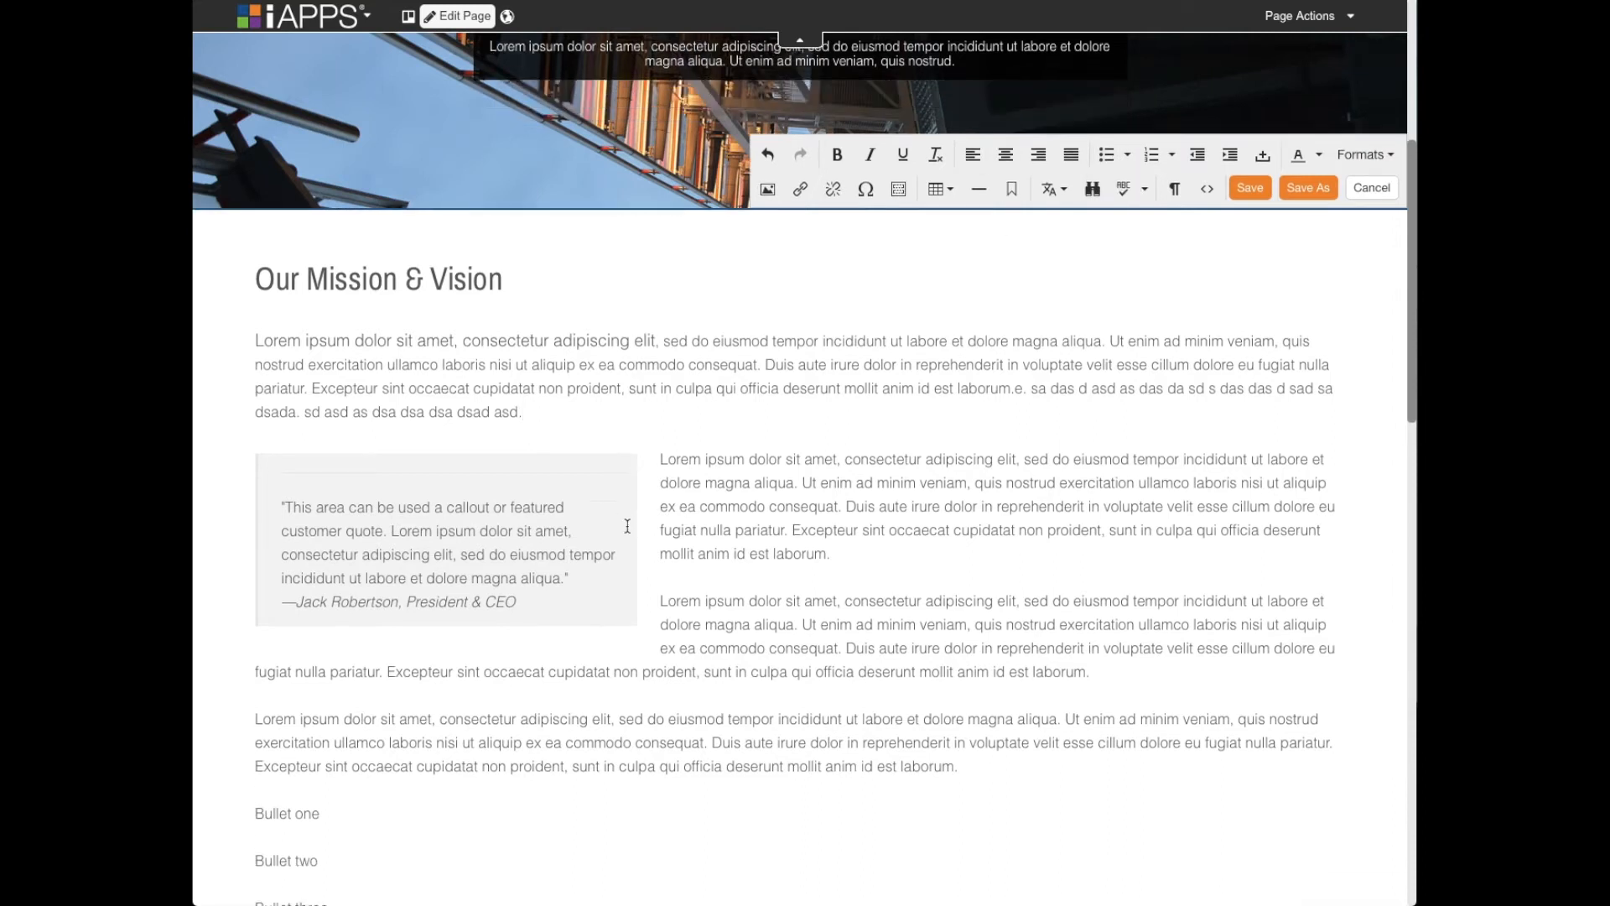
{"action": "scroll", "coordinate": [575, 639], "scroll_direction": "down", "scroll_amount": 1}
{"action": "left_click_drag", "start_coordinate": [328, 735], "coordinate": [255, 641]}
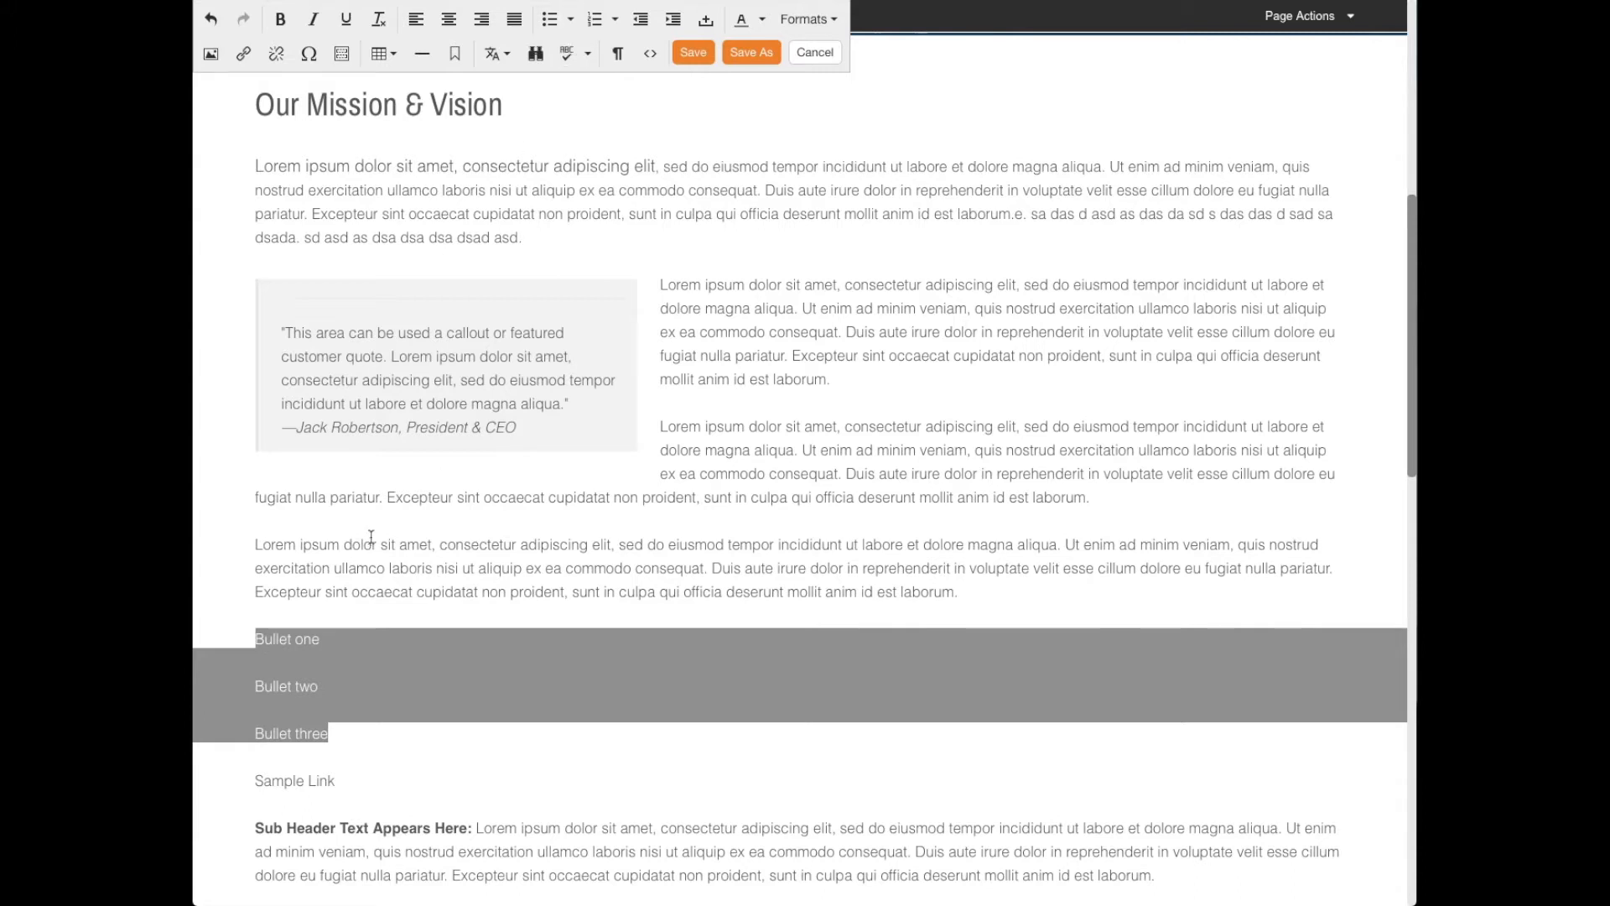
{"action": "left_click", "coordinate": [570, 19]}
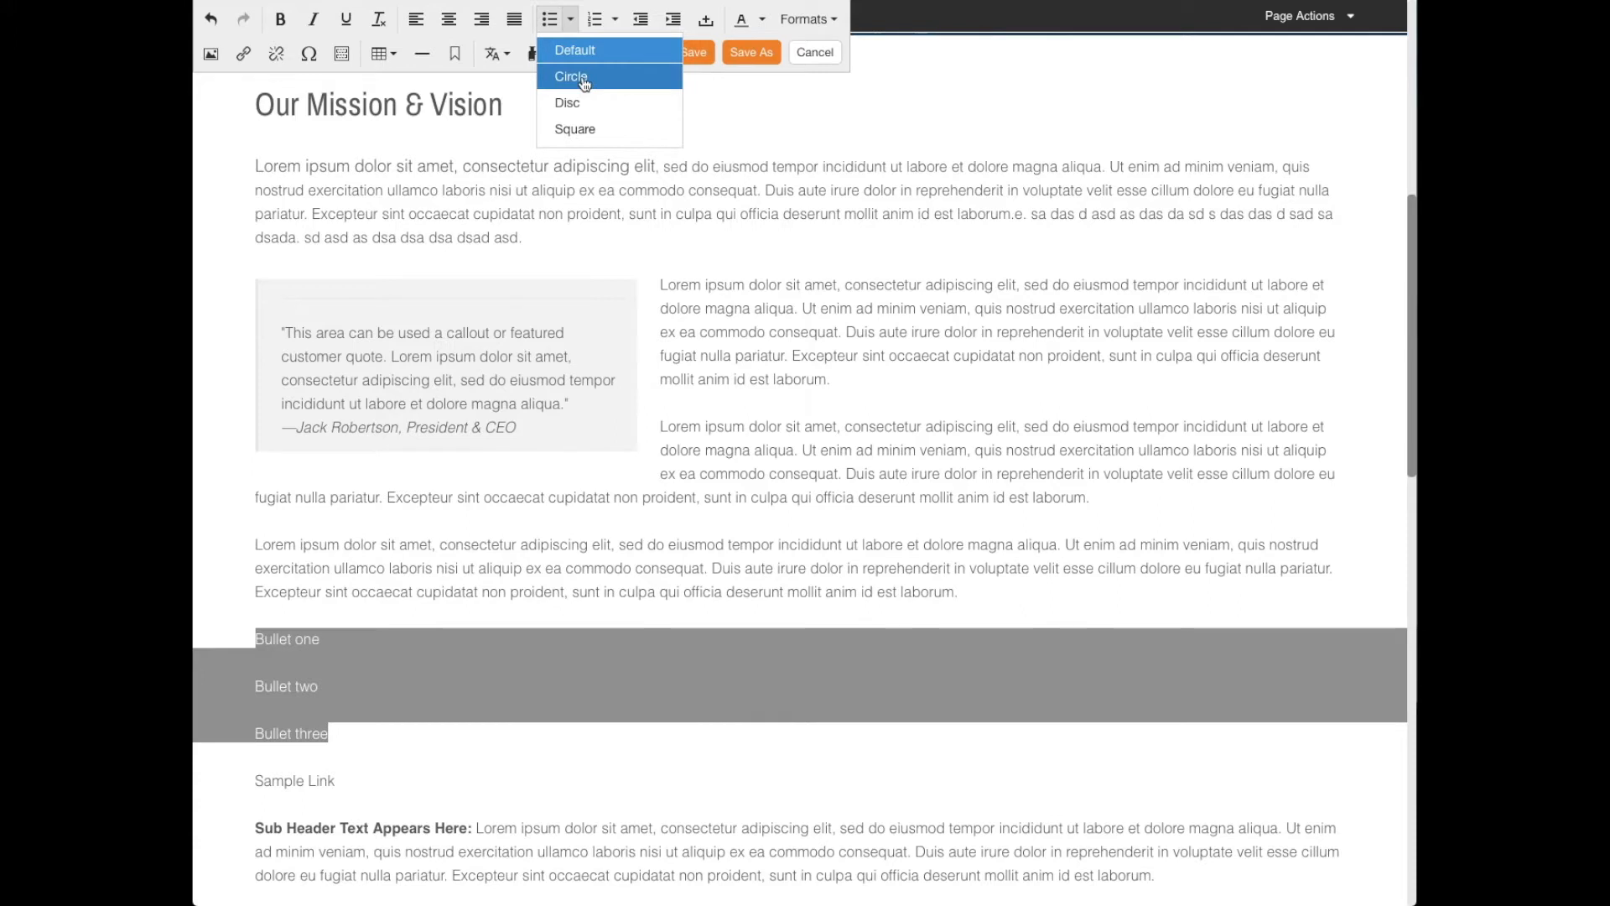
{"action": "left_click", "coordinate": [584, 80]}
{"action": "left_click", "coordinate": [460, 592]}
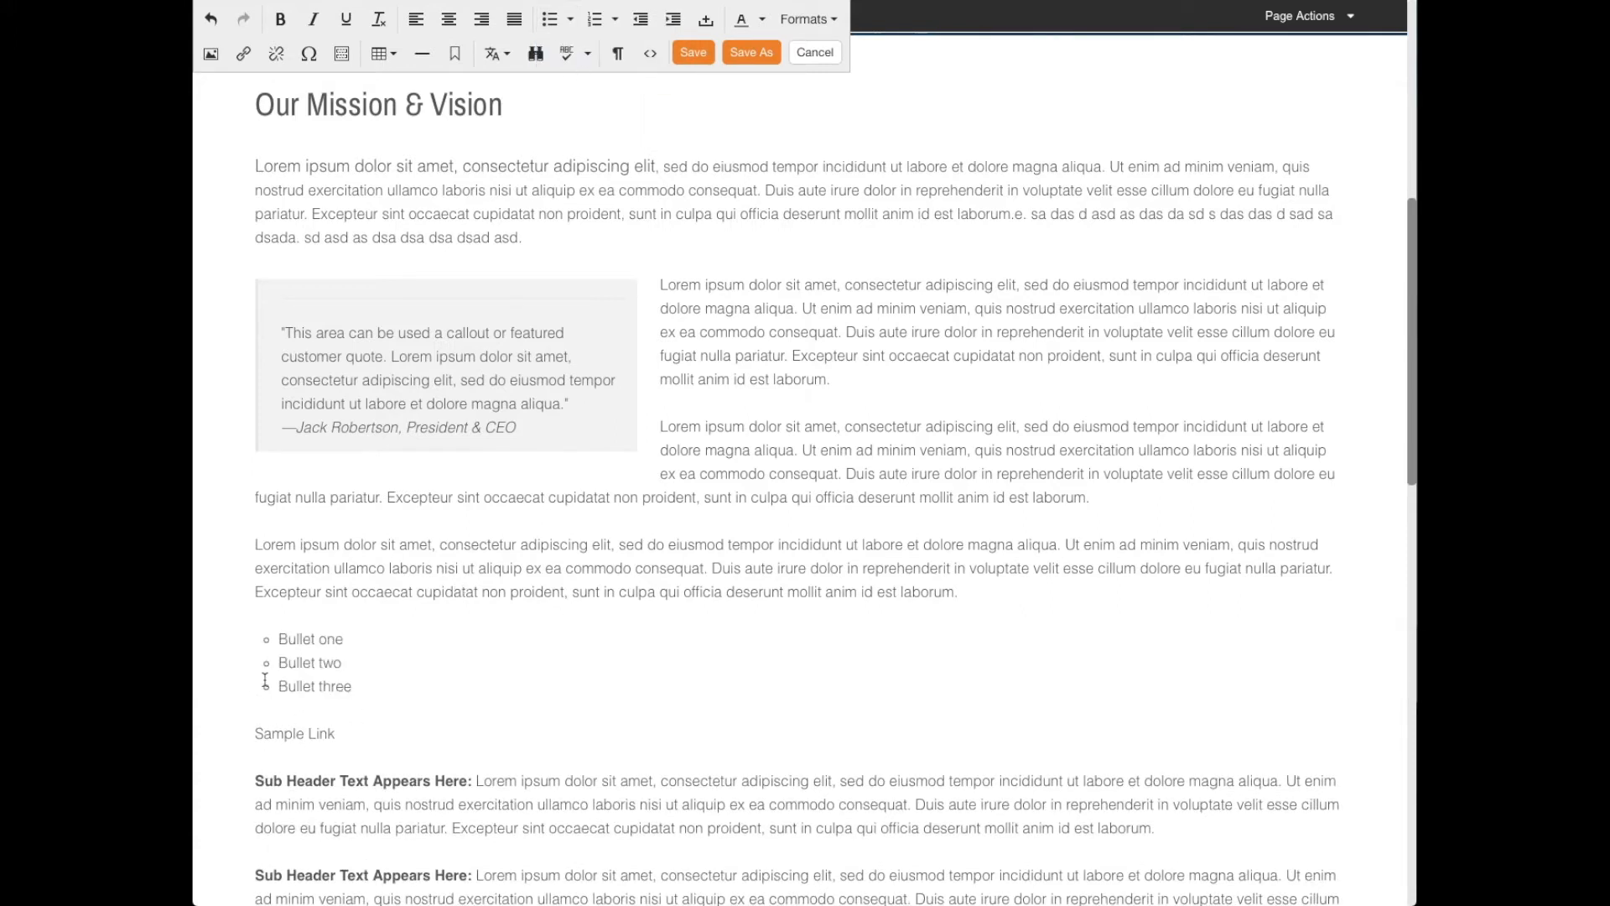
- Change the three-item bullet list to the Square marker style
{"action": "left_click_drag", "start_coordinate": [365, 690], "coordinate": [266, 640]}
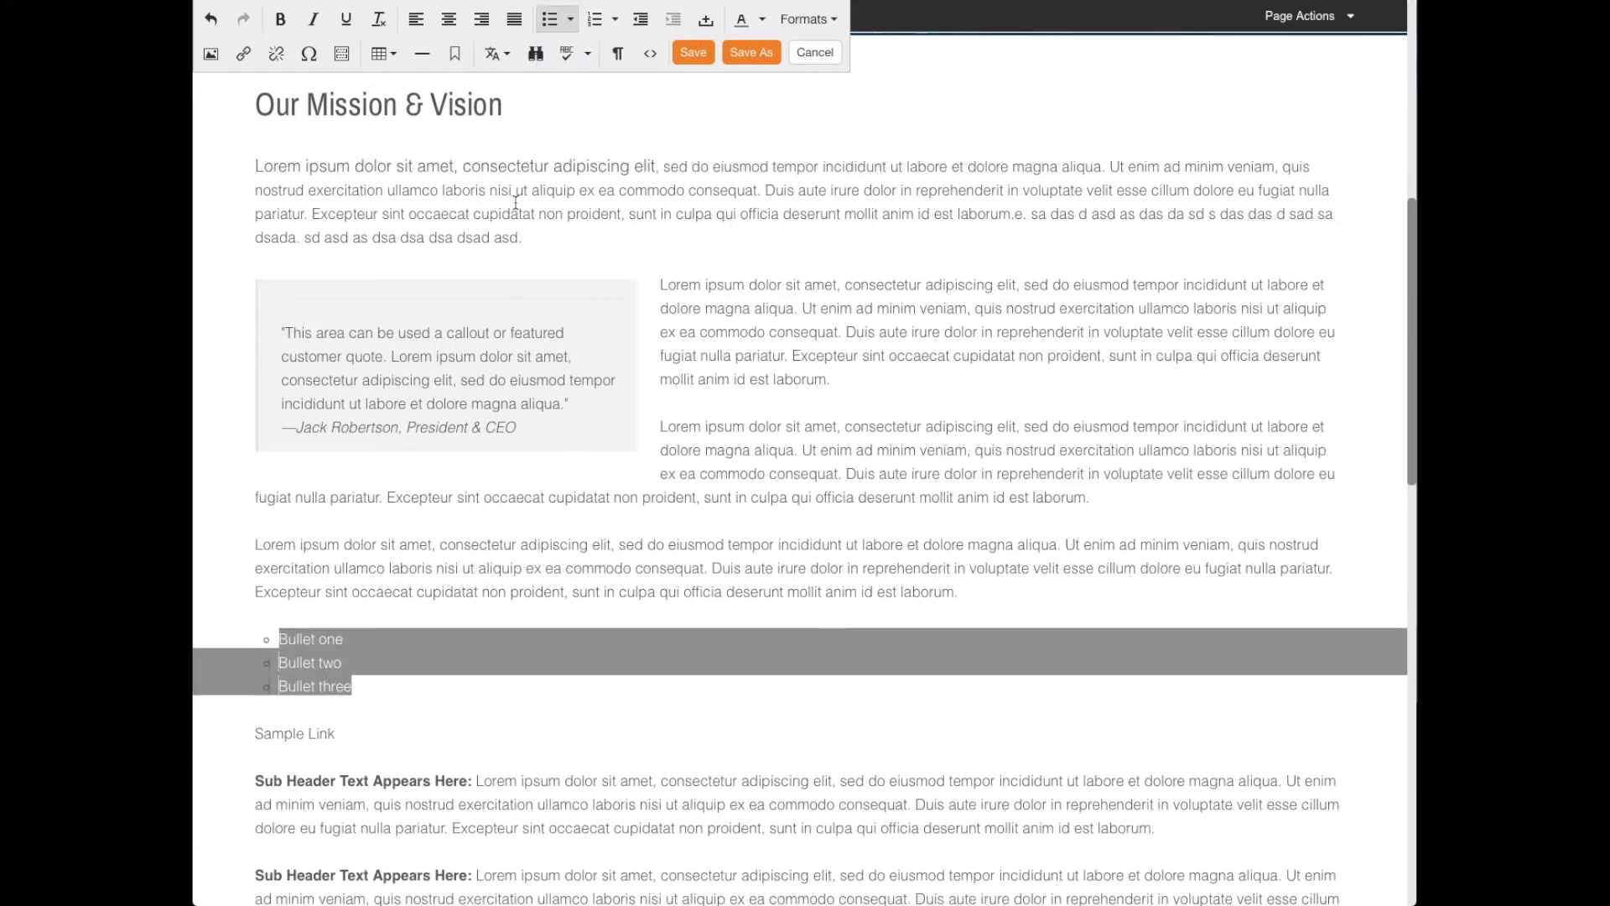
{"action": "left_click", "coordinate": [570, 20]}
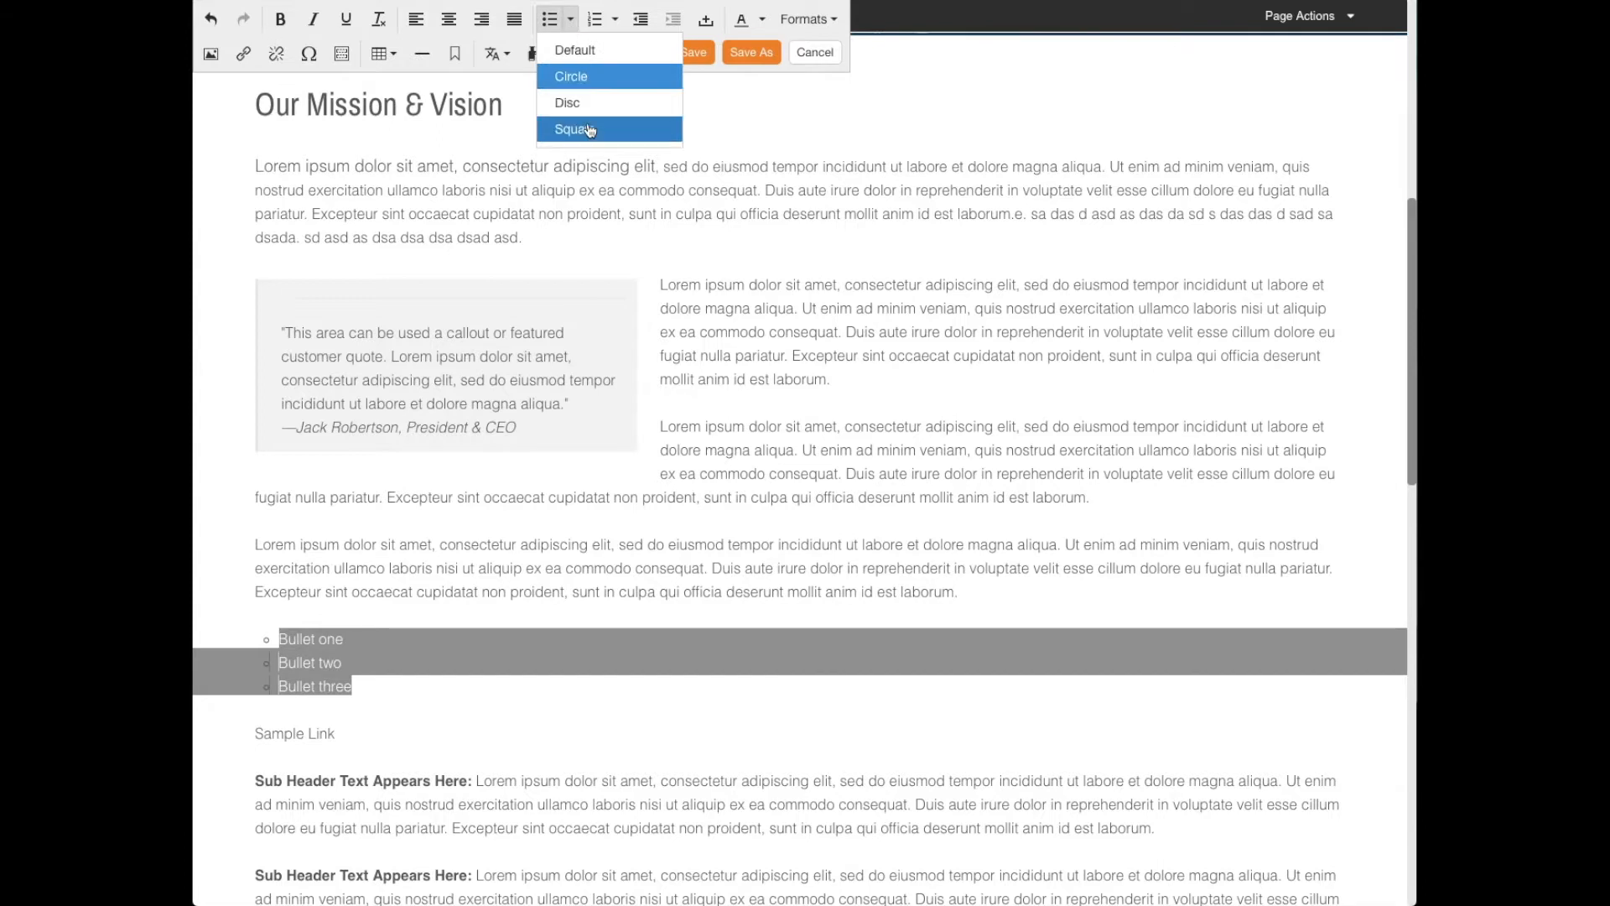
{"action": "left_click", "coordinate": [588, 127]}
{"action": "left_click", "coordinate": [338, 634]}
{"action": "scroll", "coordinate": [335, 658], "scroll_direction": "down", "scroll_amount": 1}
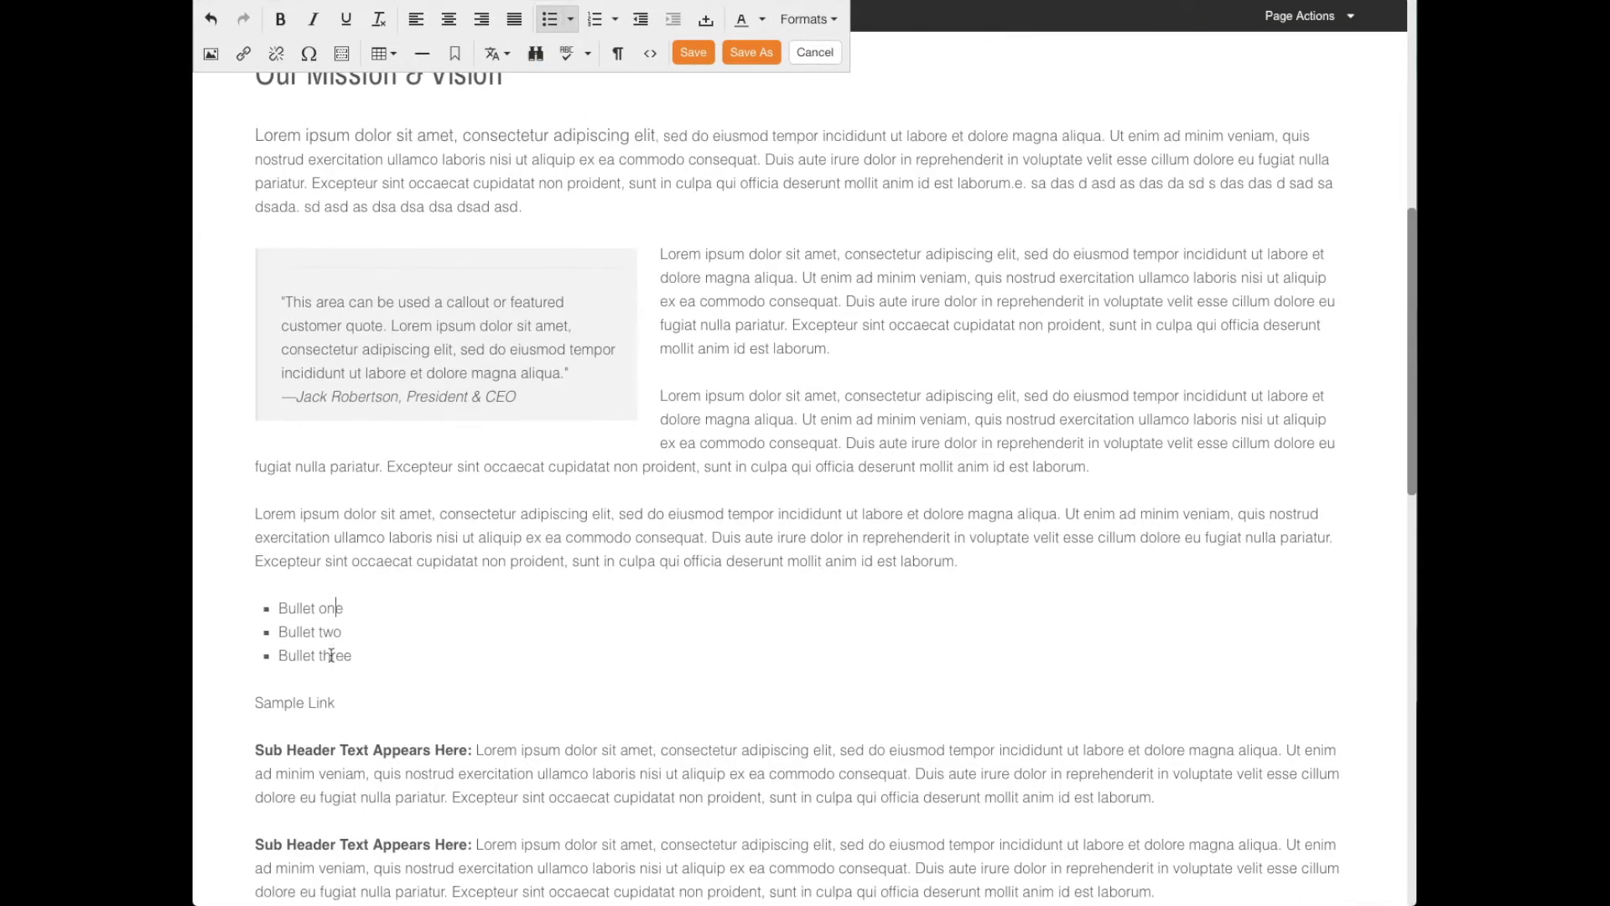
{"action": "scroll", "coordinate": [339, 663], "scroll_direction": "up", "scroll_amount": 2}
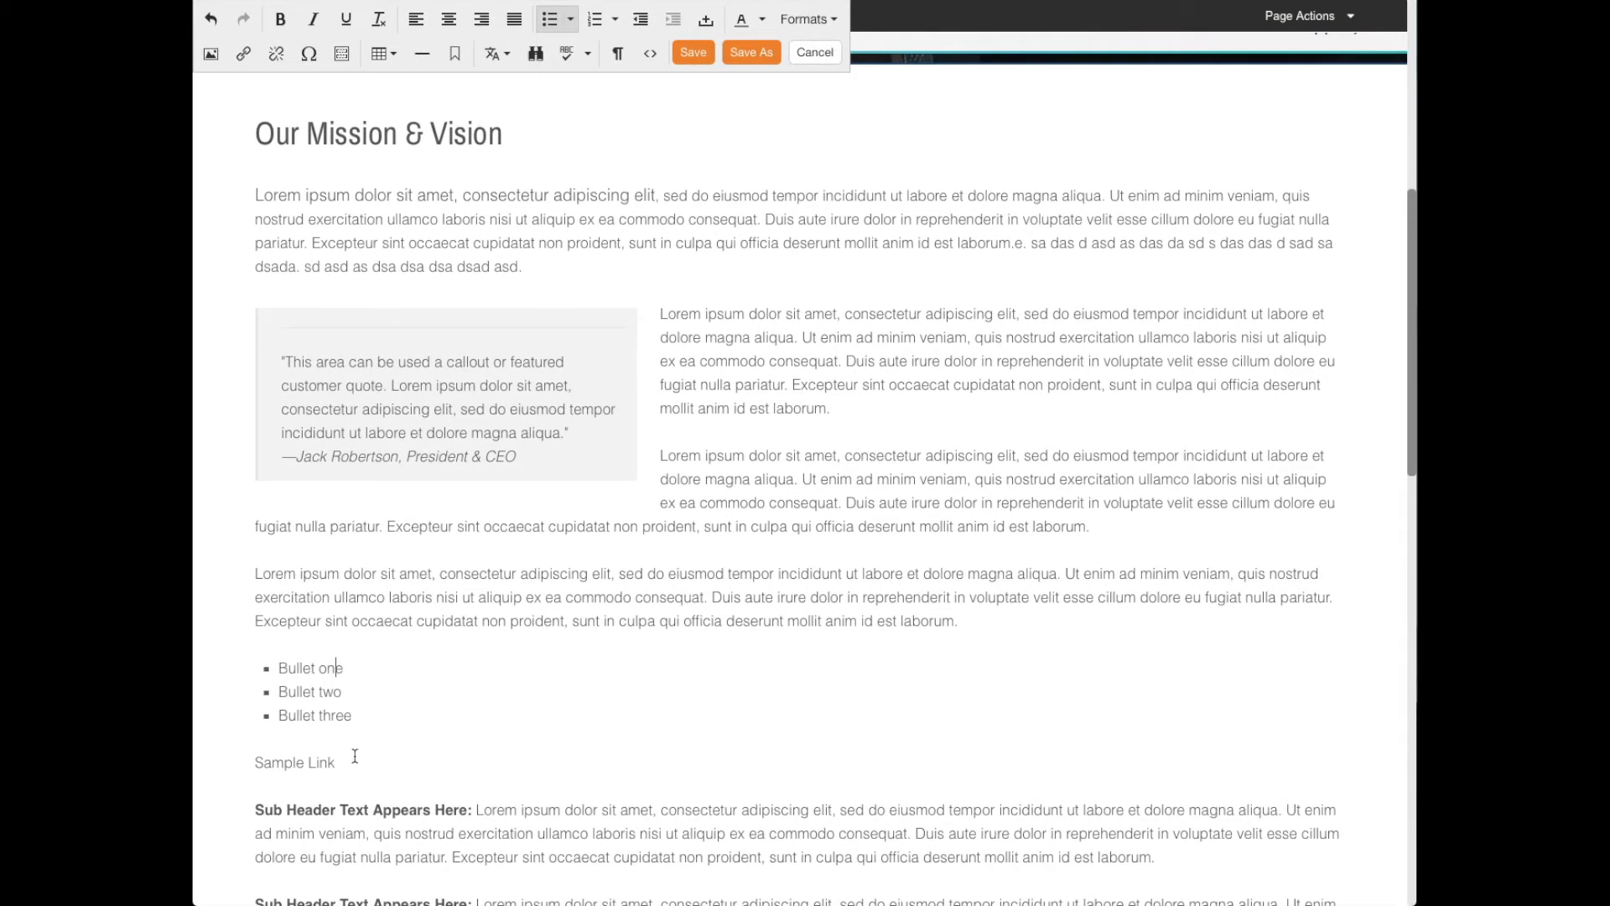
- Convert the three-item bullet list to a numbered list, trying Lower Alpha before applying Upper Roman
{"action": "left_click_drag", "start_coordinate": [358, 722], "coordinate": [275, 664]}
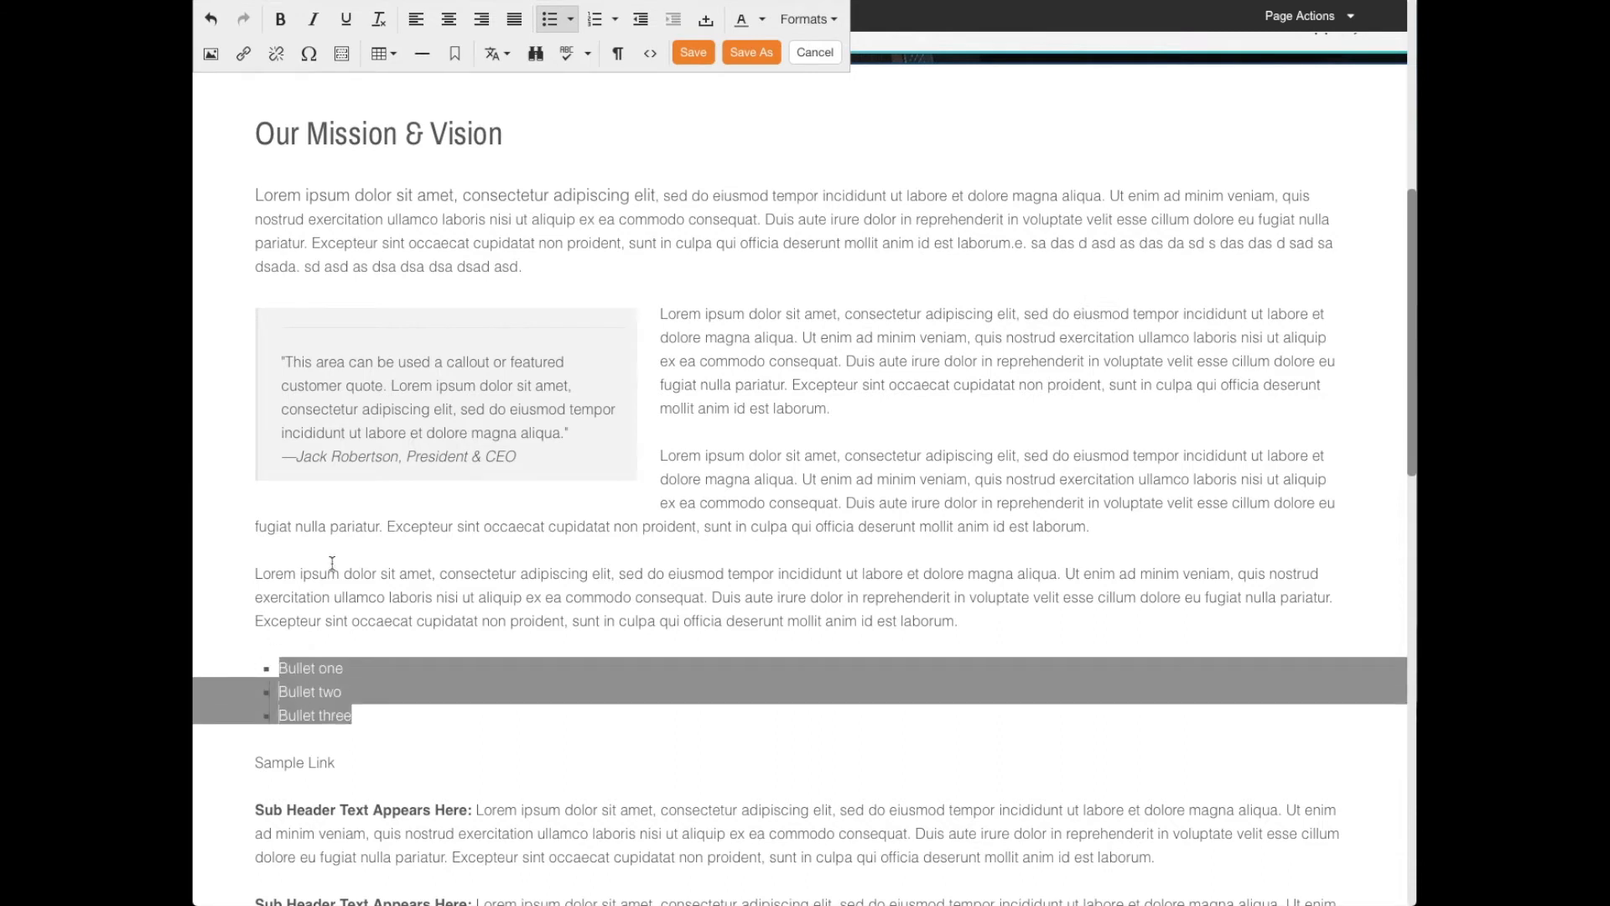
{"action": "left_click", "coordinate": [615, 19]}
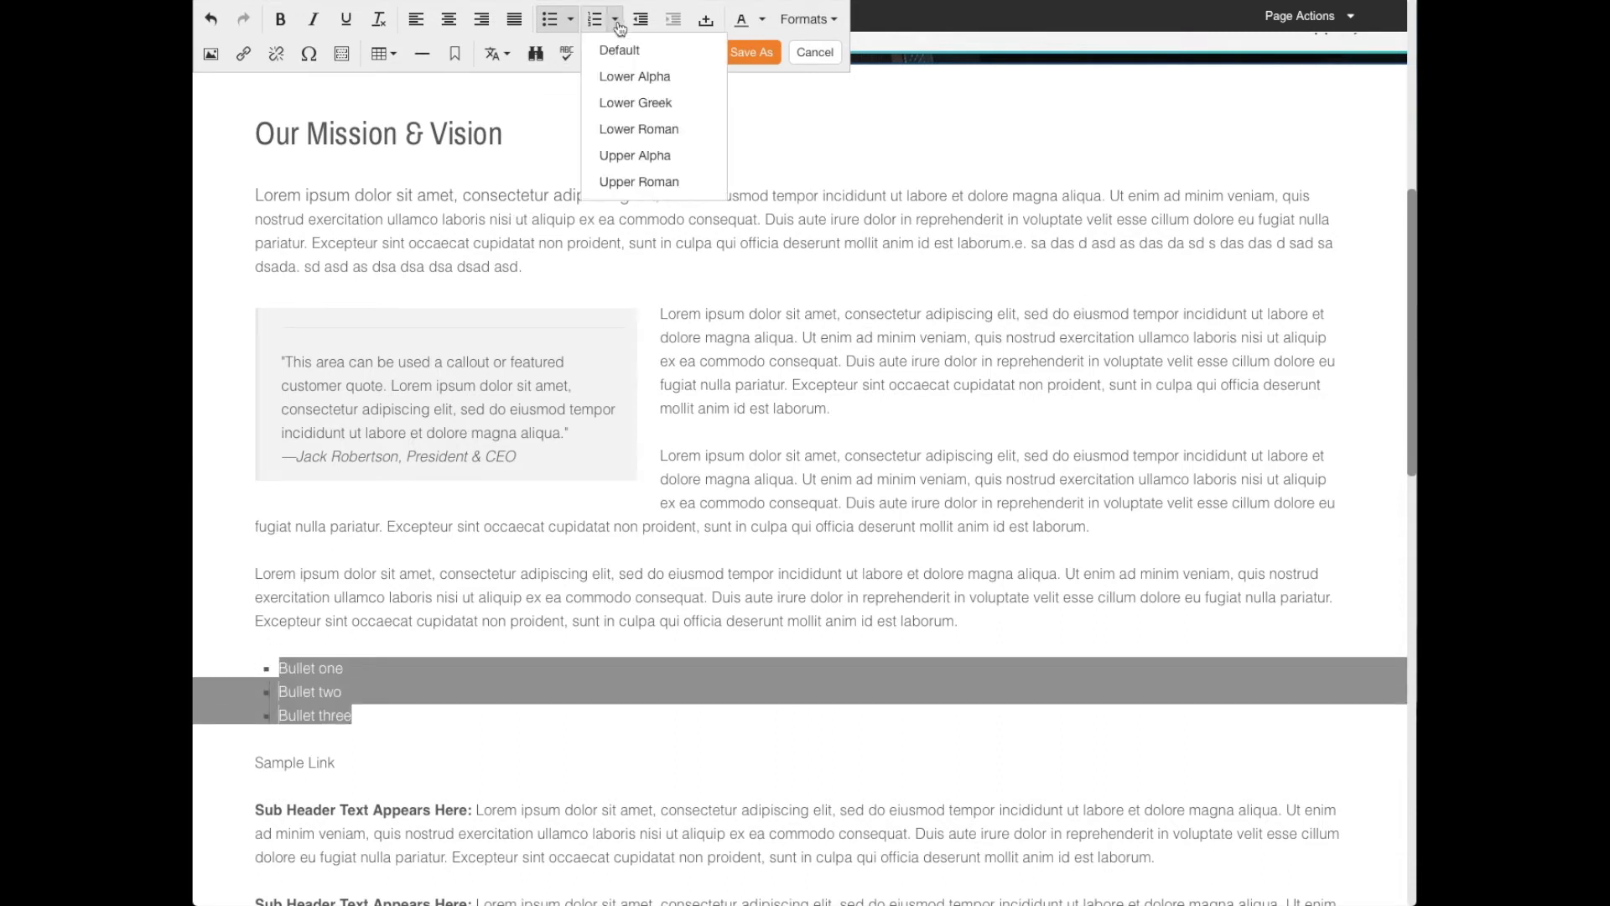
{"action": "left_click", "coordinate": [637, 77]}
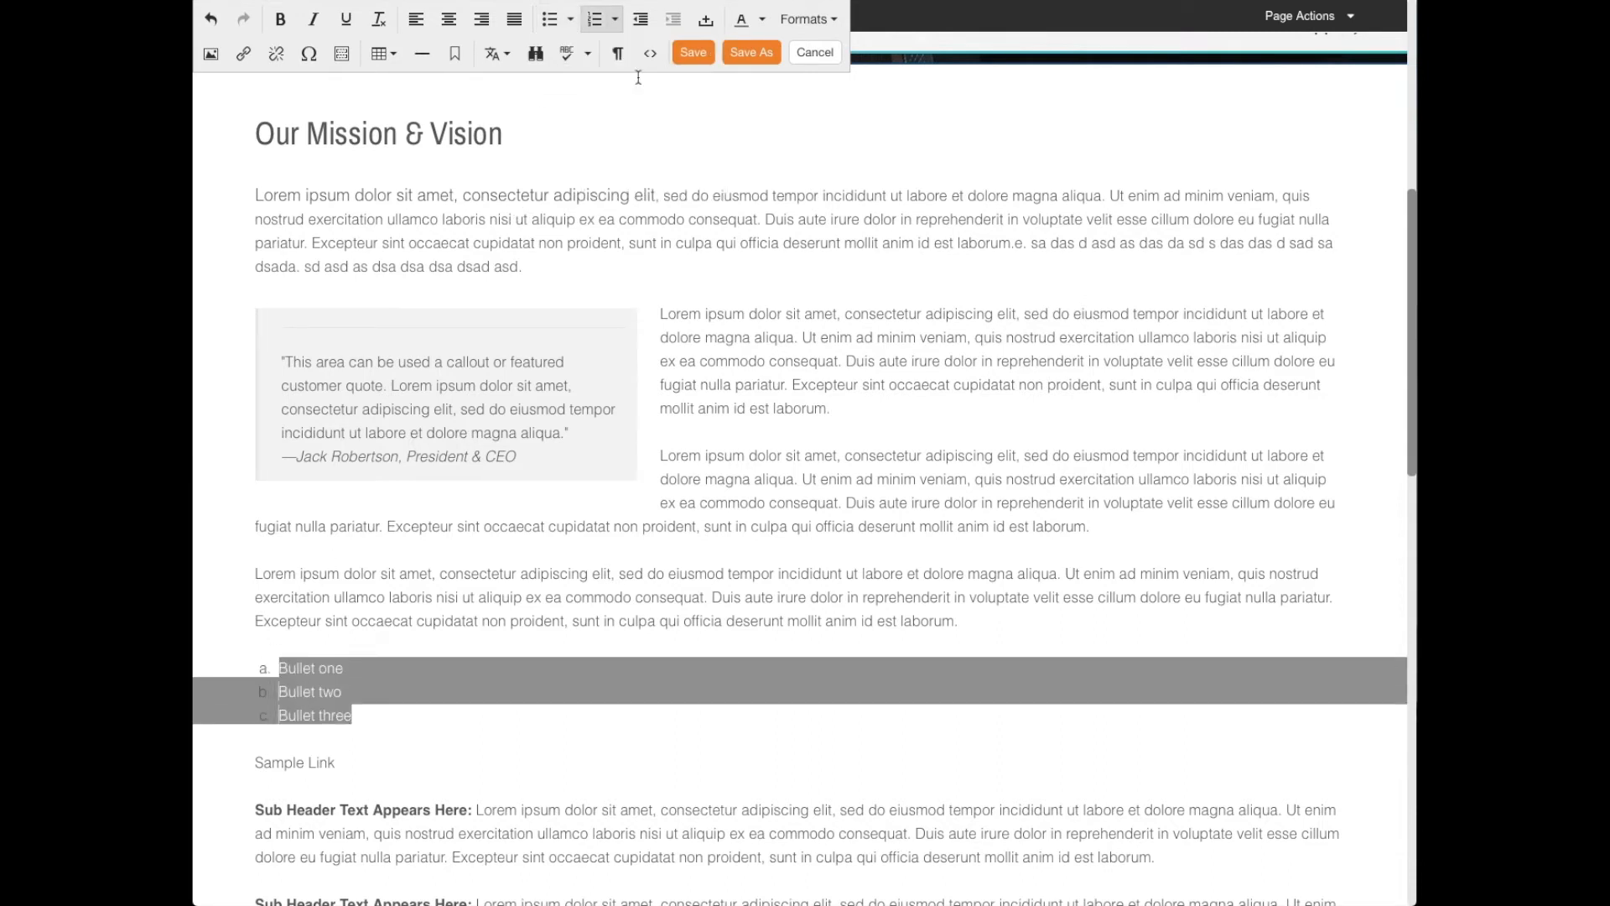
{"action": "left_click", "coordinate": [615, 18]}
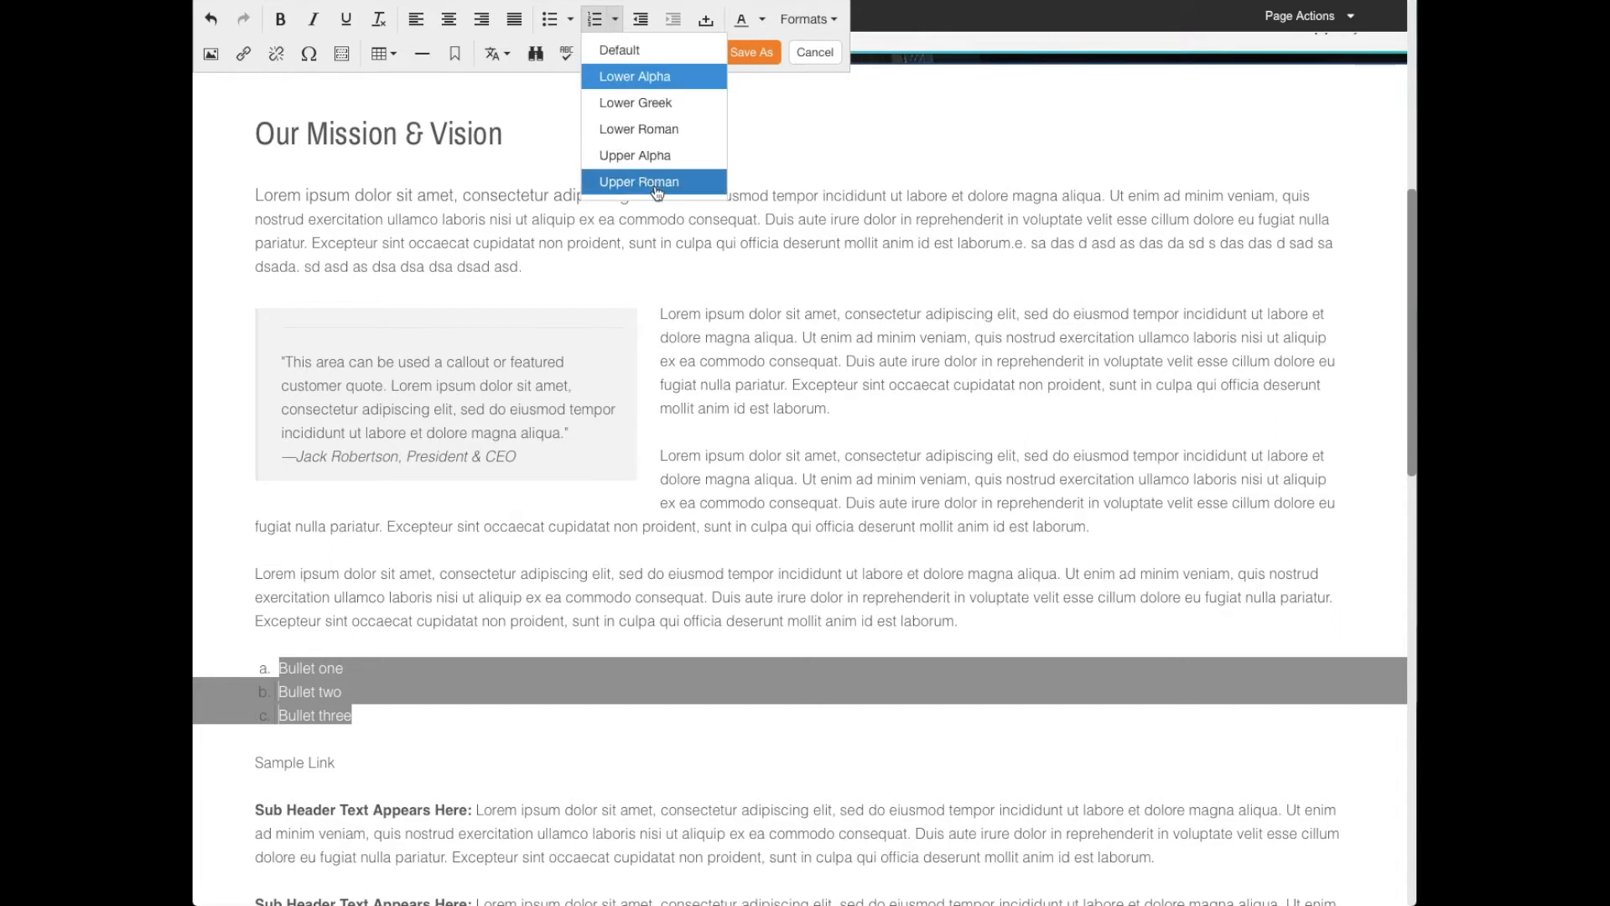
{"action": "left_click", "coordinate": [658, 185]}
{"action": "left_click", "coordinate": [361, 708]}
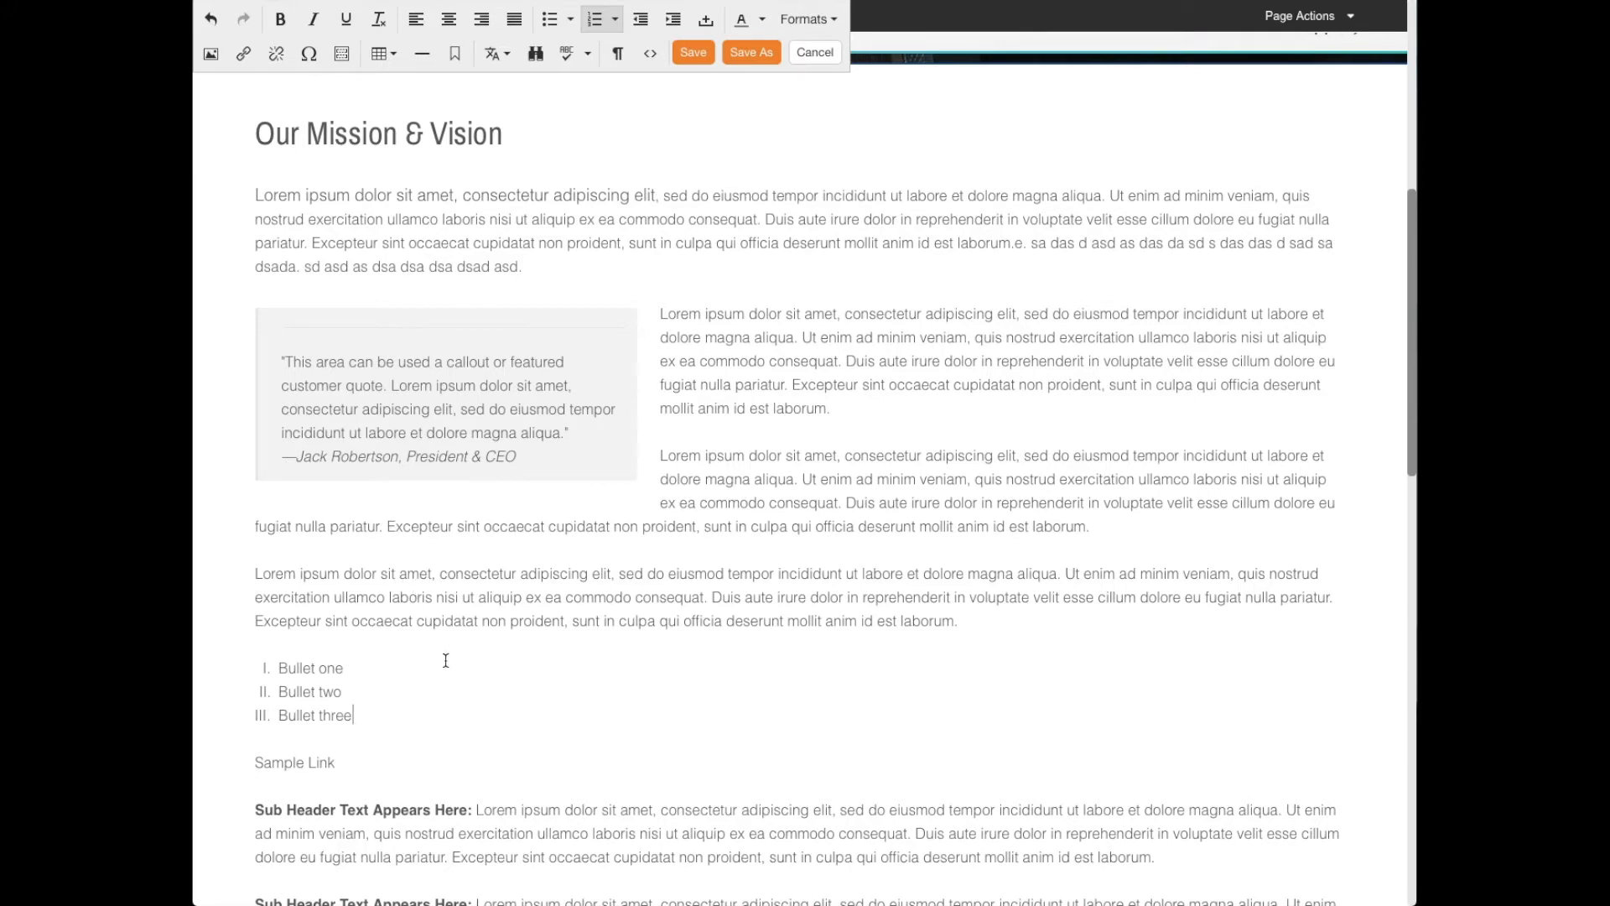
- Indent the "Sample Link" line four levels and outdent it back to the margin
{"action": "left_click", "coordinate": [259, 764]}
{"action": "left_click", "coordinate": [672, 22]}
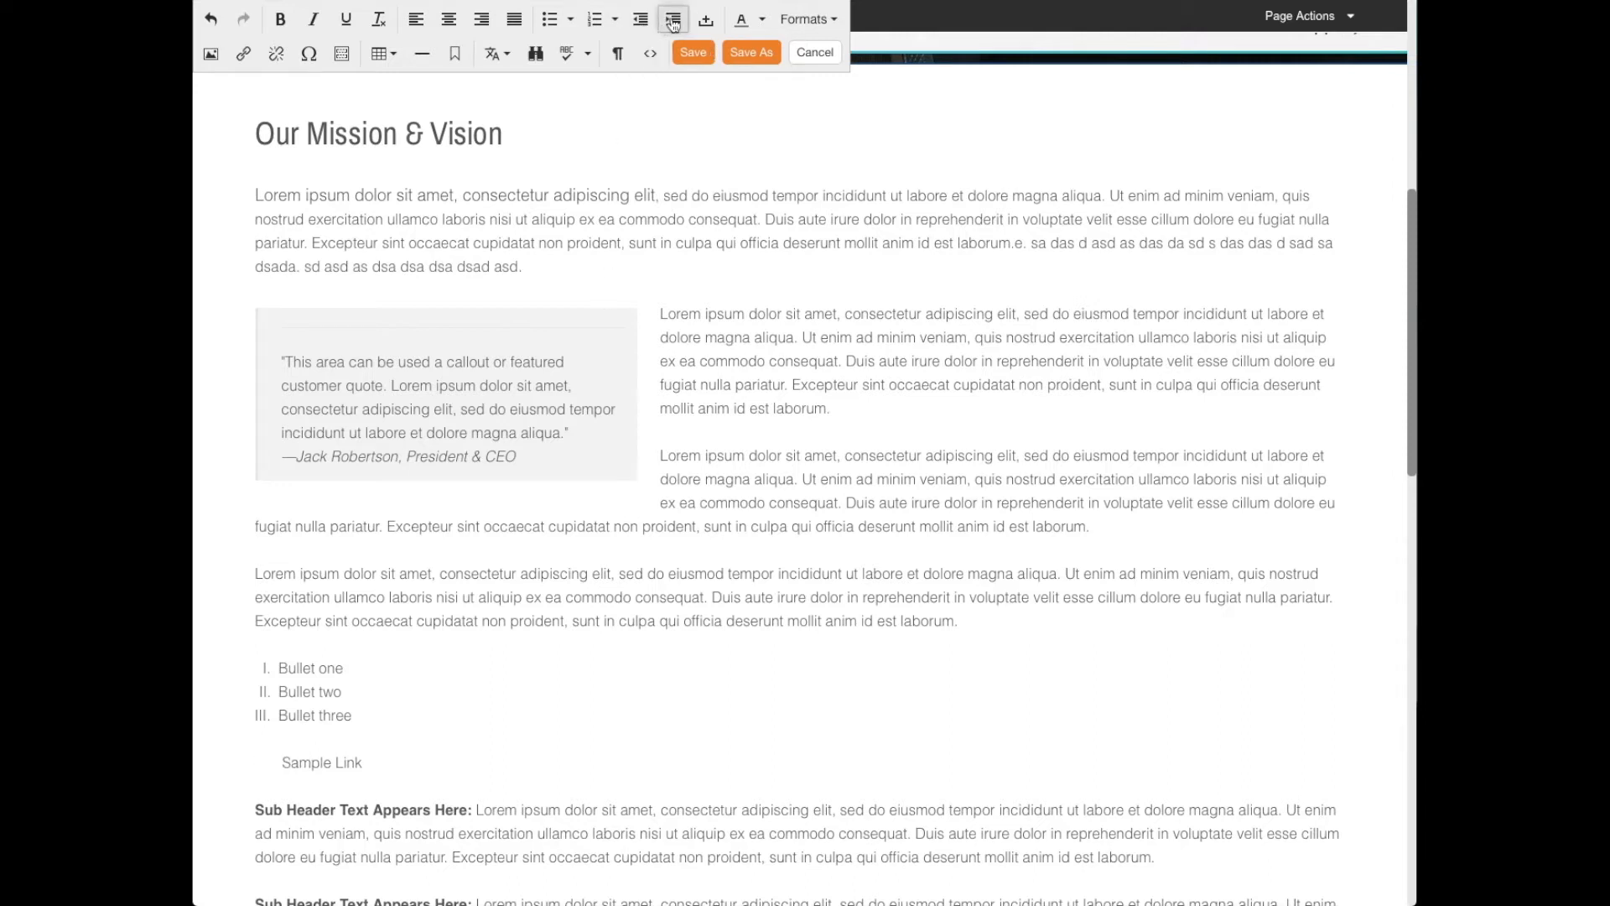
{"action": "left_click", "coordinate": [672, 23]}
{"action": "left_click", "coordinate": [672, 23]}
{"action": "left_click", "coordinate": [673, 21]}
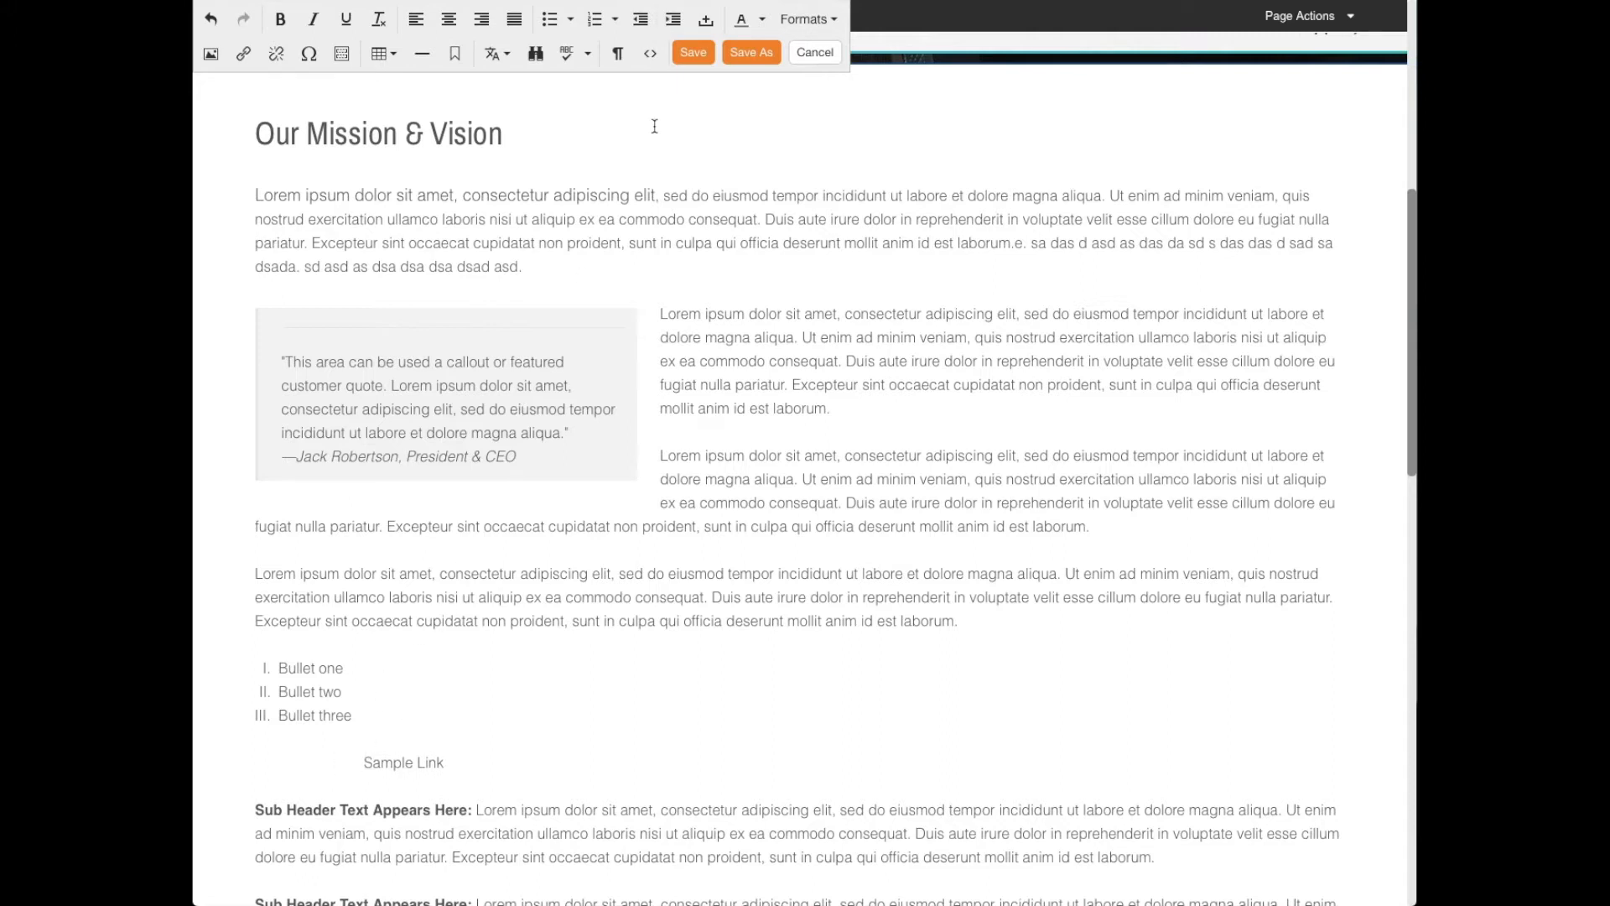
{"action": "left_click", "coordinate": [641, 22]}
{"action": "left_click", "coordinate": [641, 23]}
{"action": "left_click", "coordinate": [641, 23]}
{"action": "left_click", "coordinate": [641, 23]}
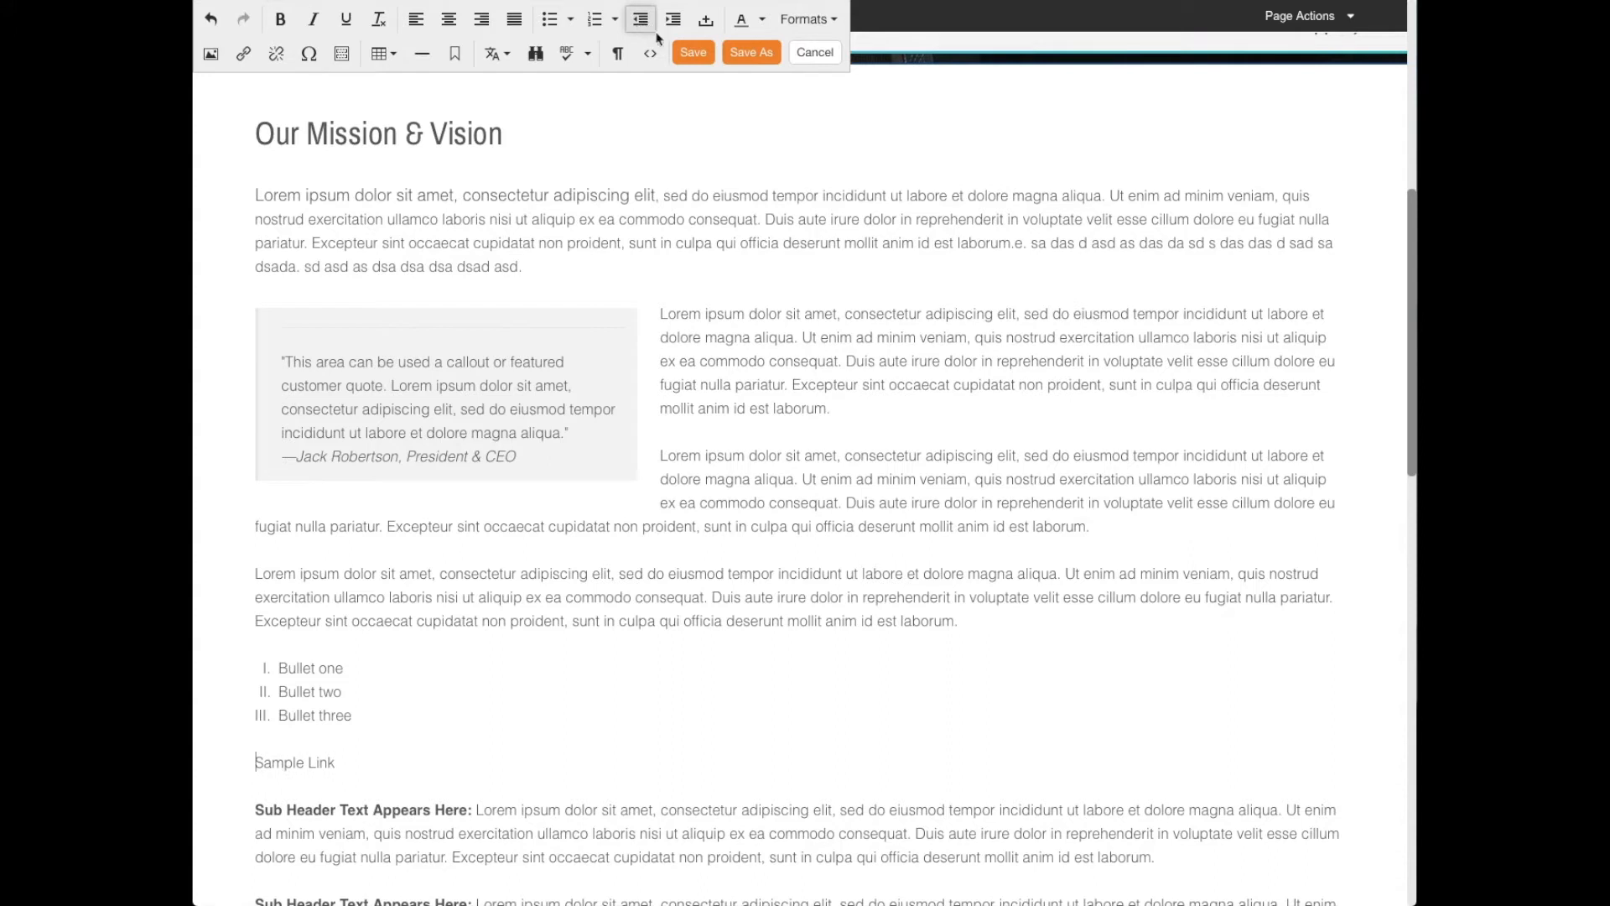
- Append ". FD FSD FSD FSD" to the "Sample Link" line and insert several nonbreaking spaces after "FD"
{"action": "type", "text": "FD FSD FSD FSD"}
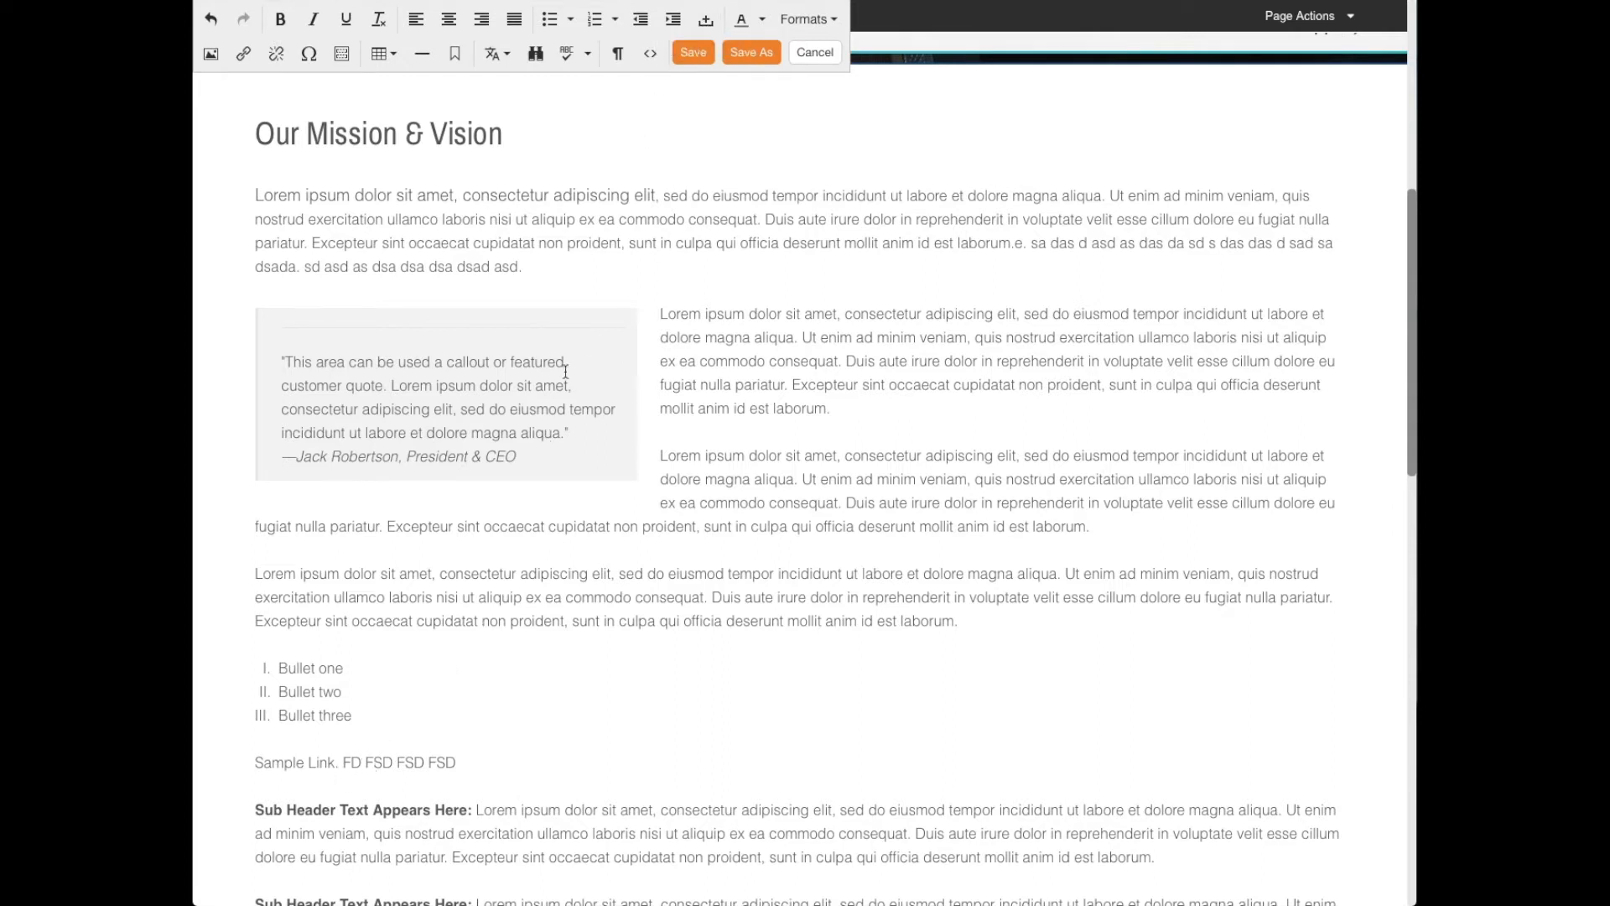
{"action": "left_click", "coordinate": [709, 21]}
{"action": "left_click", "coordinate": [709, 20]}
{"action": "left_click", "coordinate": [709, 21]}
{"action": "left_click", "coordinate": [709, 21]}
{"action": "left_click", "coordinate": [708, 21]}
{"action": "left_click", "coordinate": [709, 21]}
{"action": "left_click", "coordinate": [709, 21]}
{"action": "left_click", "coordinate": [708, 20]}
{"action": "left_click", "coordinate": [708, 21]}
{"action": "left_click_drag", "start_coordinate": [408, 765], "coordinate": [360, 762]}
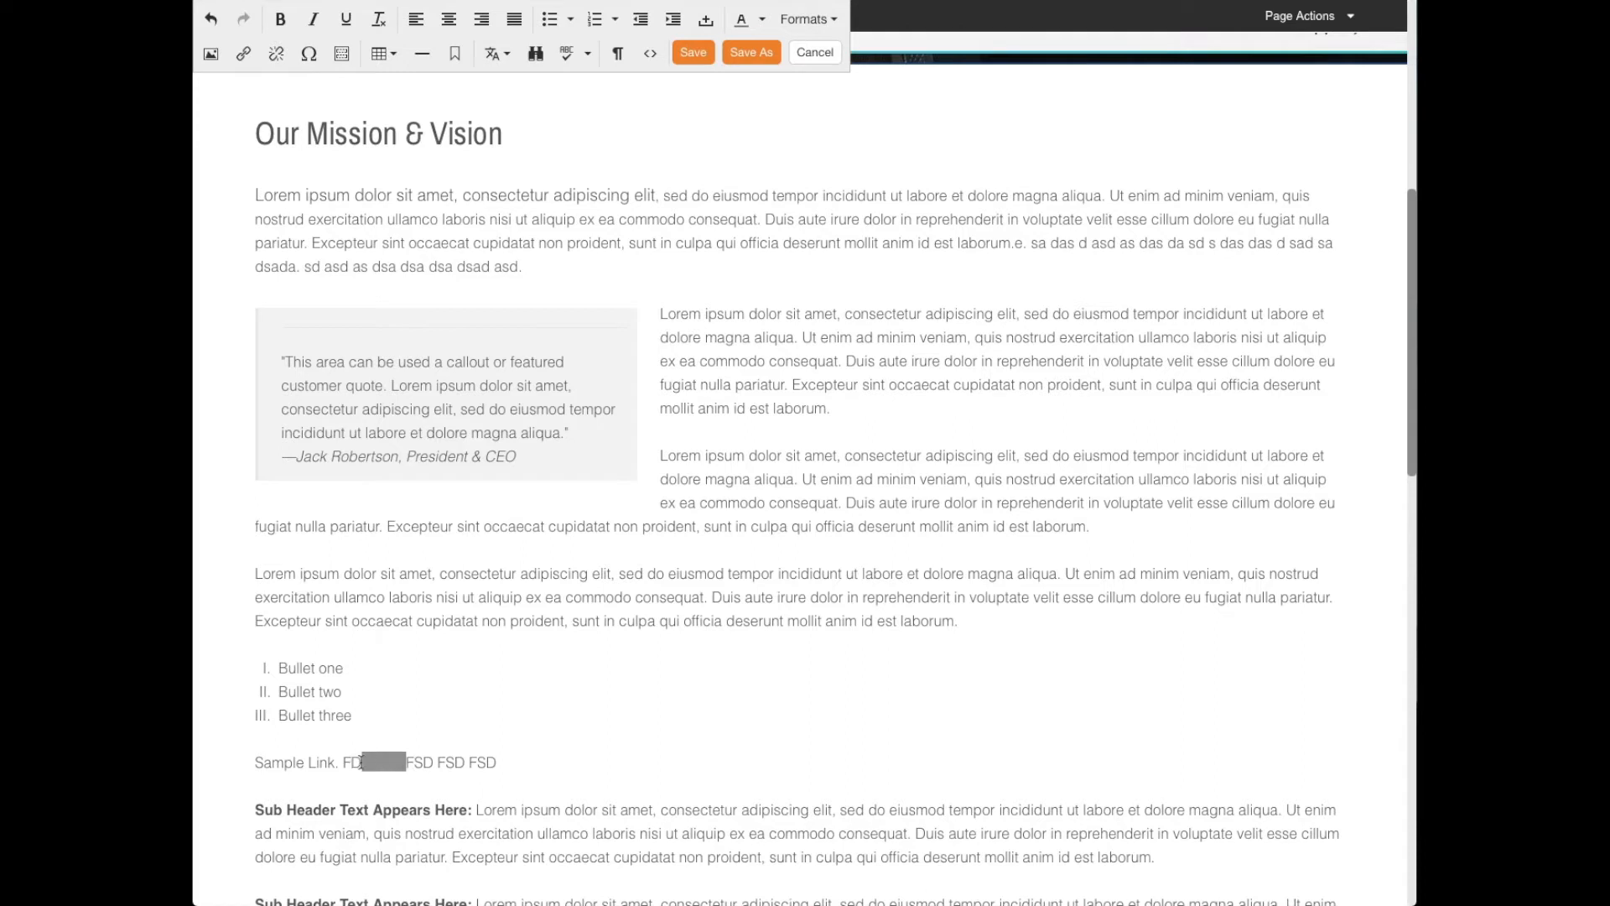
{"action": "left_click", "coordinate": [423, 765]}
- Set the text color of the whole paragraph directly above the numbered list to orange
{"action": "left_click_drag", "start_coordinate": [362, 667], "coordinate": [277, 669]}
{"action": "left_click", "coordinate": [325, 620]}
{"action": "left_click_drag", "start_coordinate": [984, 622], "coordinate": [237, 584]}
{"action": "left_click", "coordinate": [236, 583]}
{"action": "left_click_drag", "start_coordinate": [885, 615], "coordinate": [976, 616]}
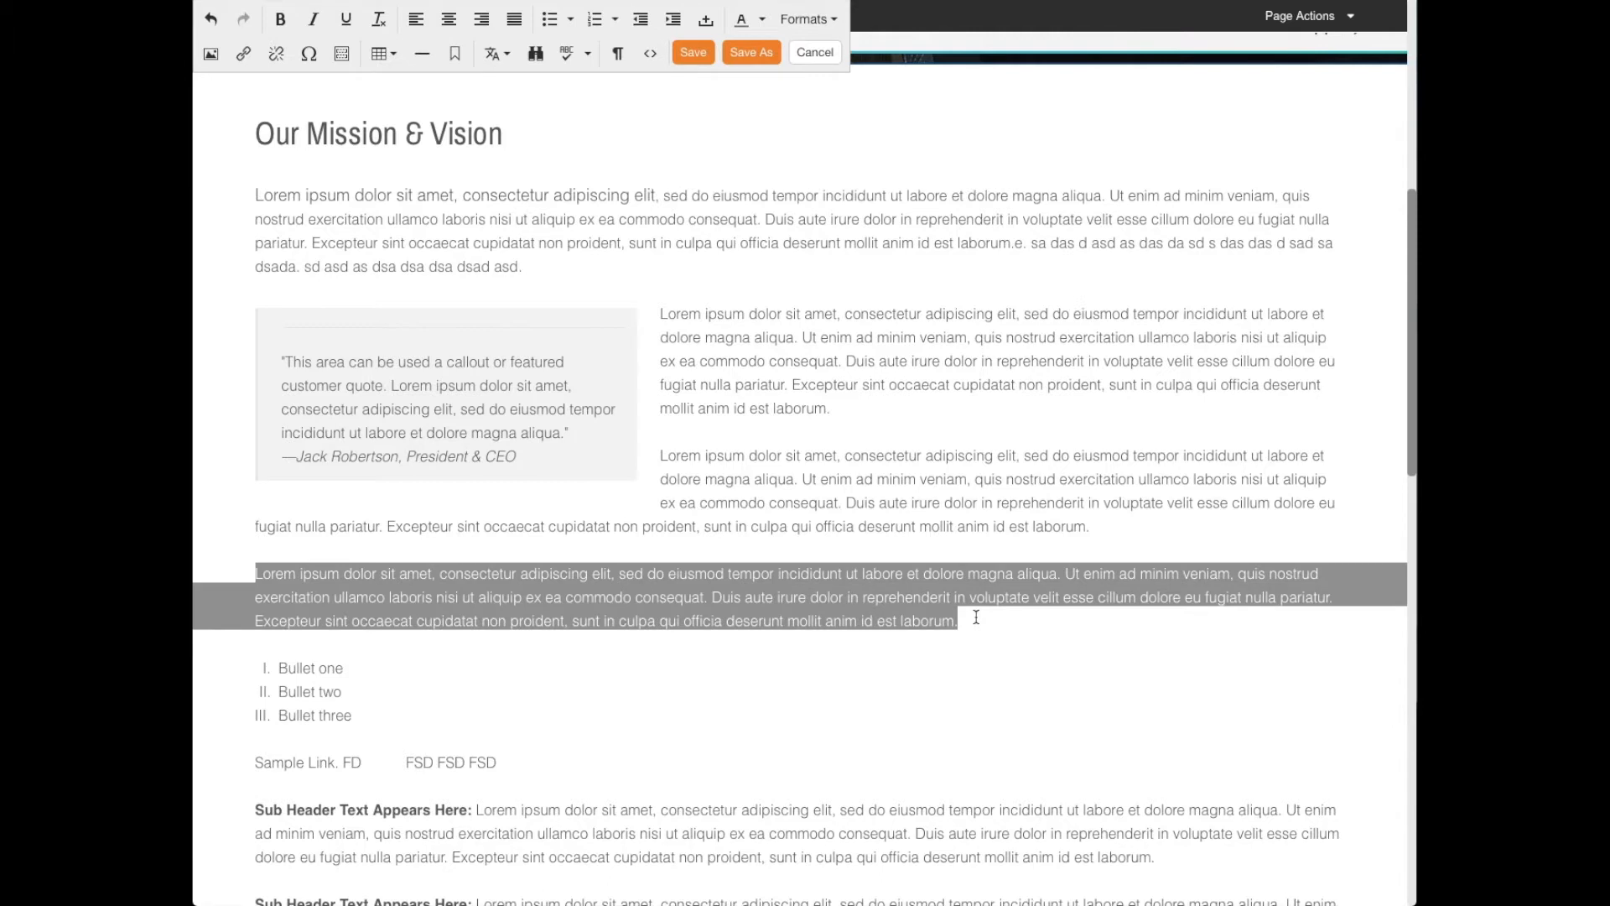
{"action": "left_click", "coordinate": [763, 18]}
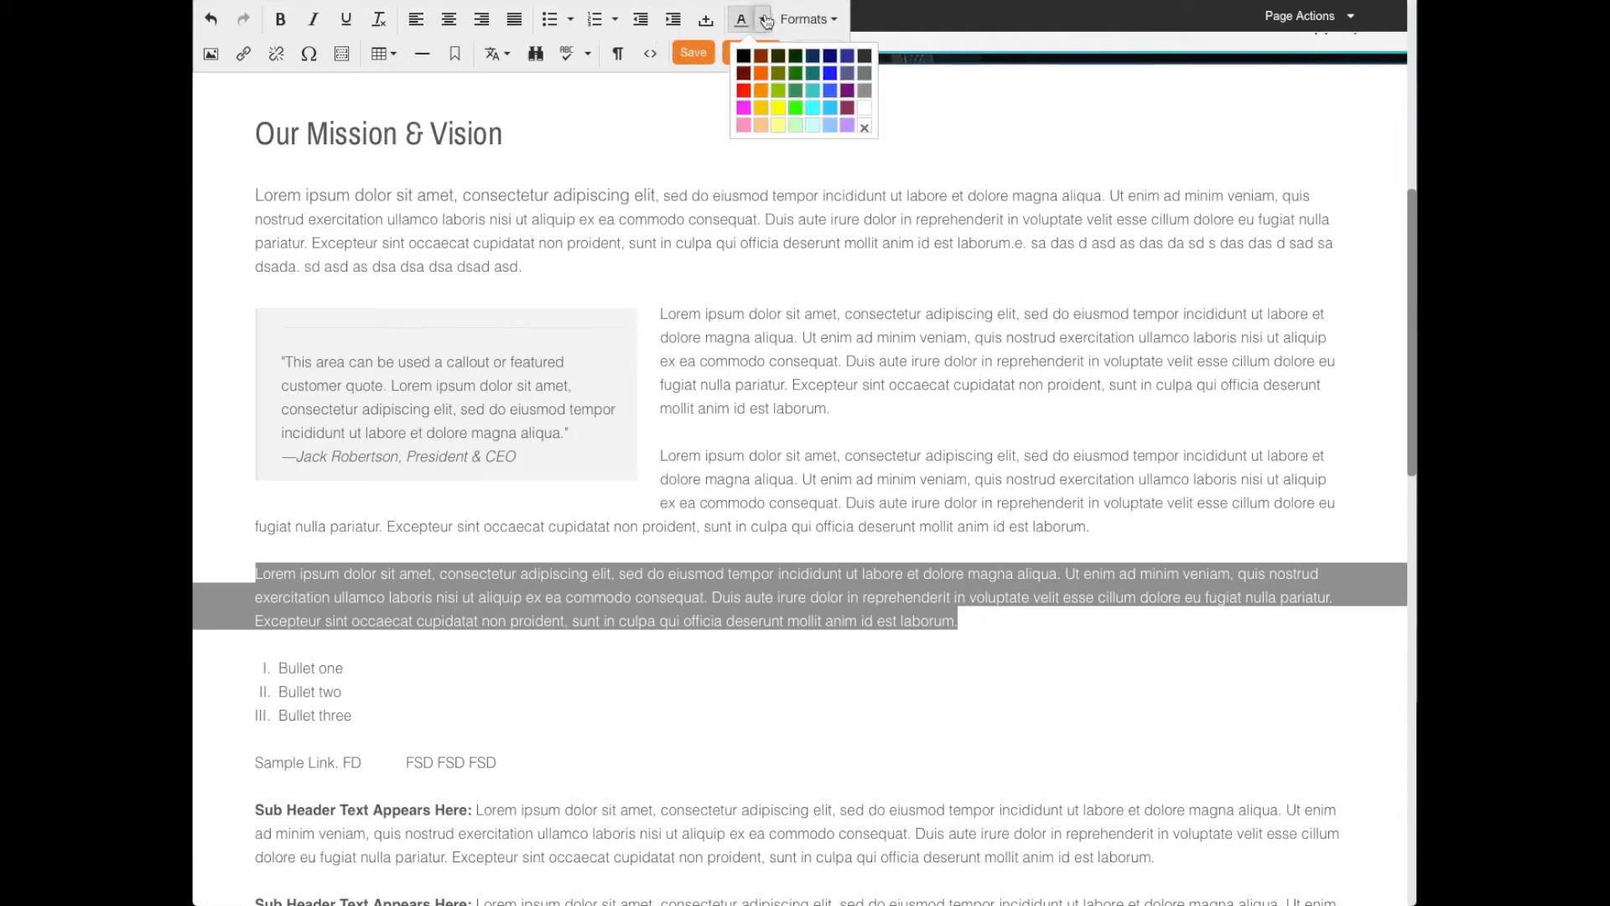
{"action": "left_click", "coordinate": [764, 76]}
{"action": "left_click", "coordinate": [518, 461]}
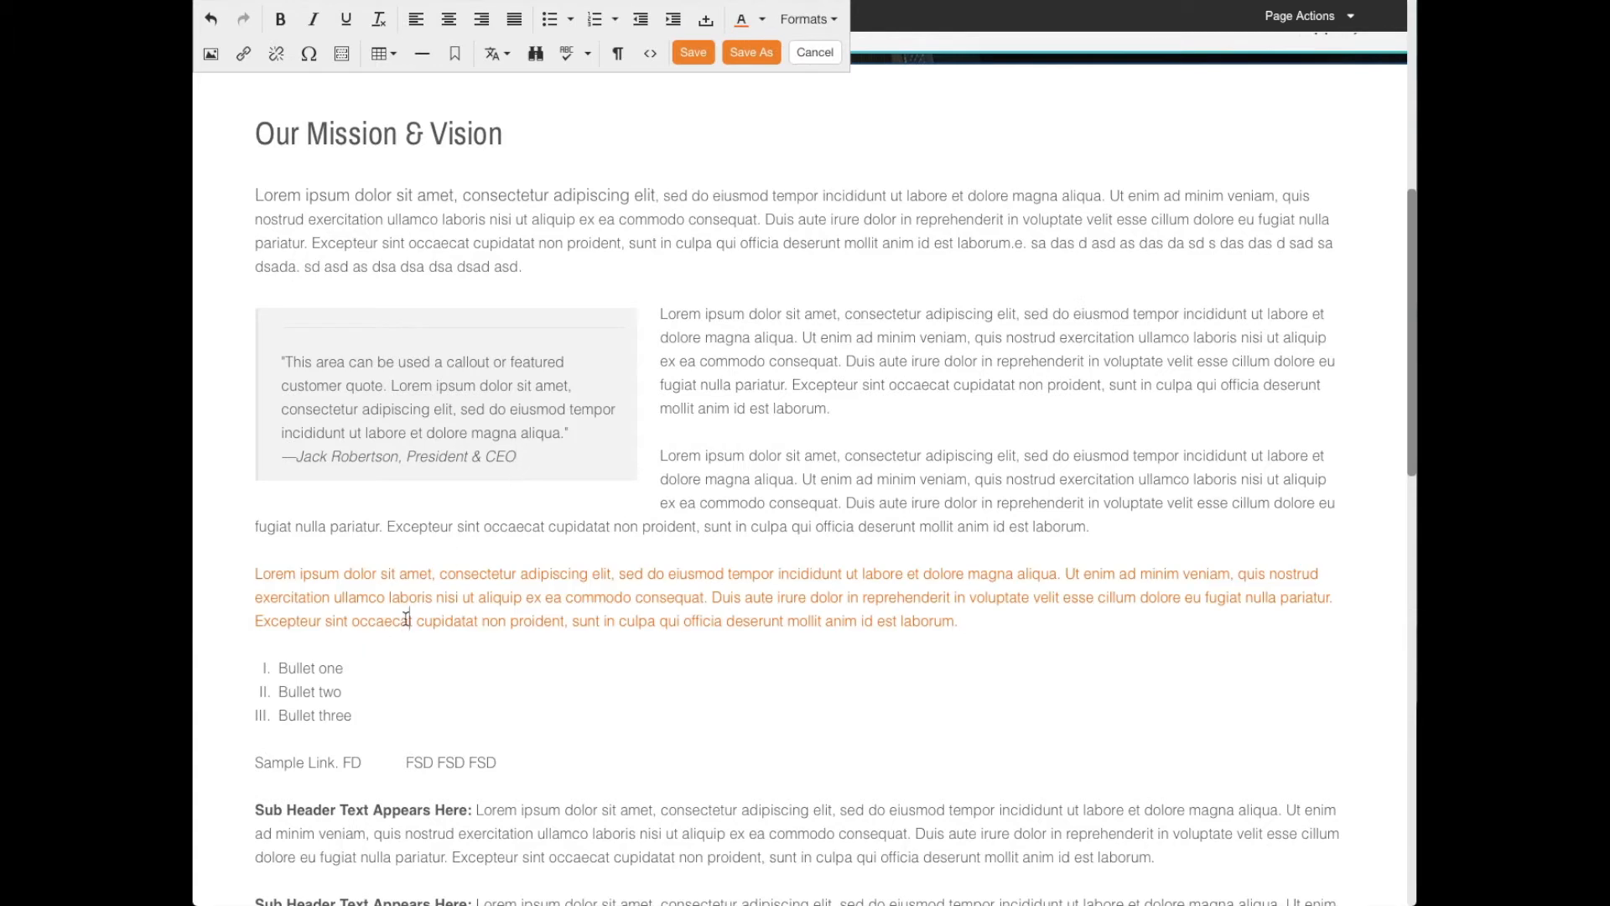
- Set the font size of "Lorem ipsum dolor sit amet" at the start of the orange paragraph to 18px
{"action": "left_click_drag", "start_coordinate": [431, 573], "coordinate": [245, 580]}
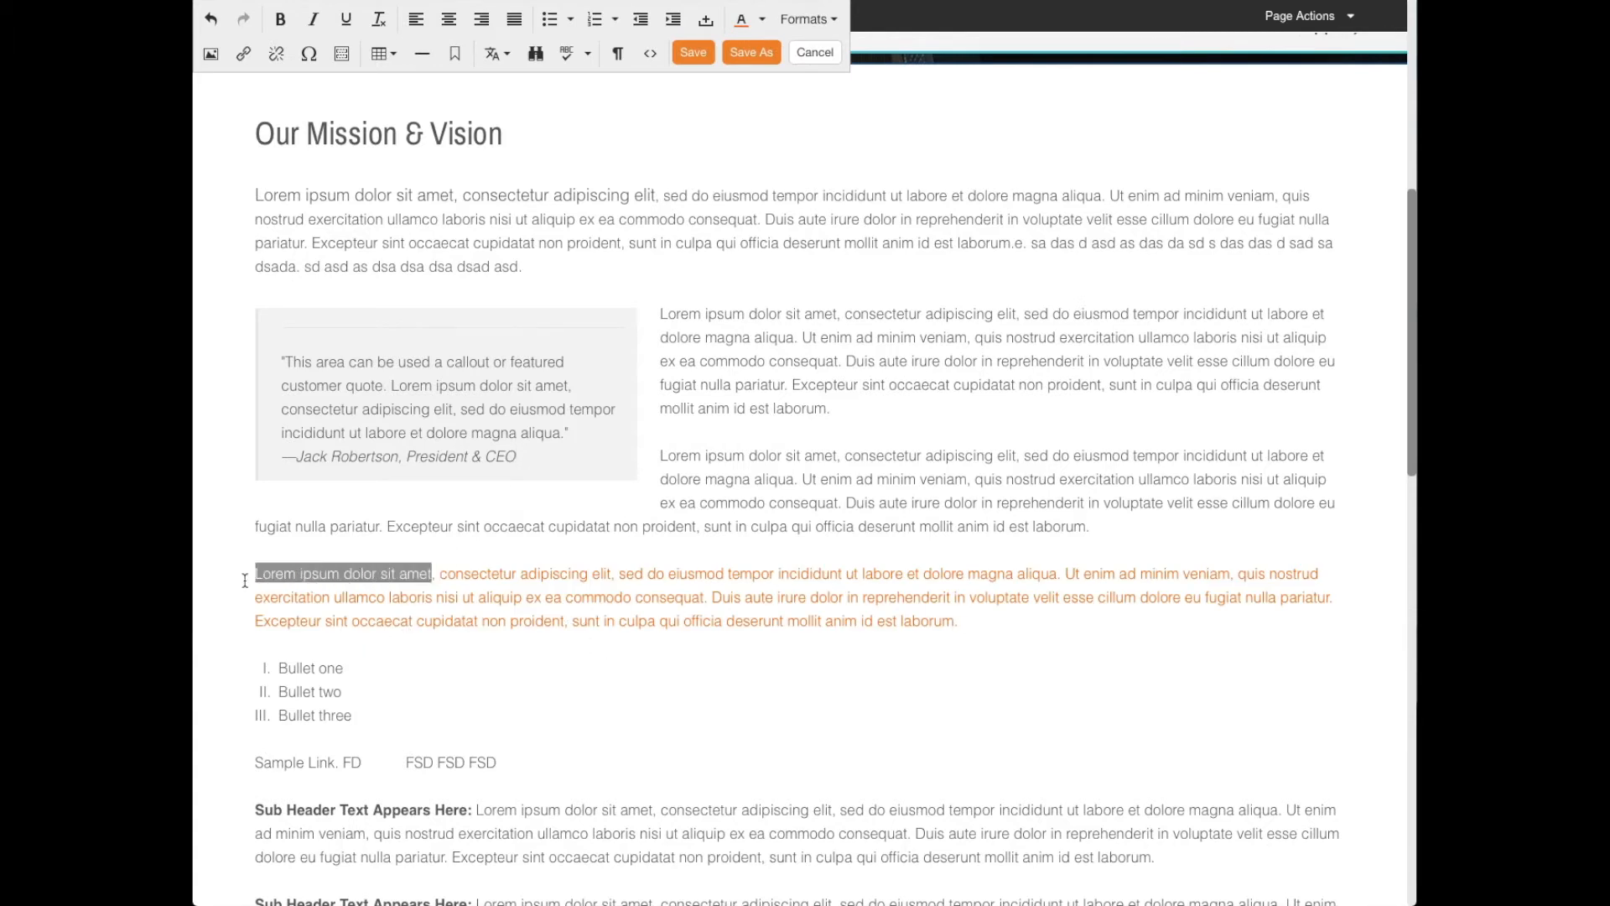
{"action": "left_click", "coordinate": [828, 22]}
{"action": "mouse_move", "coordinate": [843, 155]}
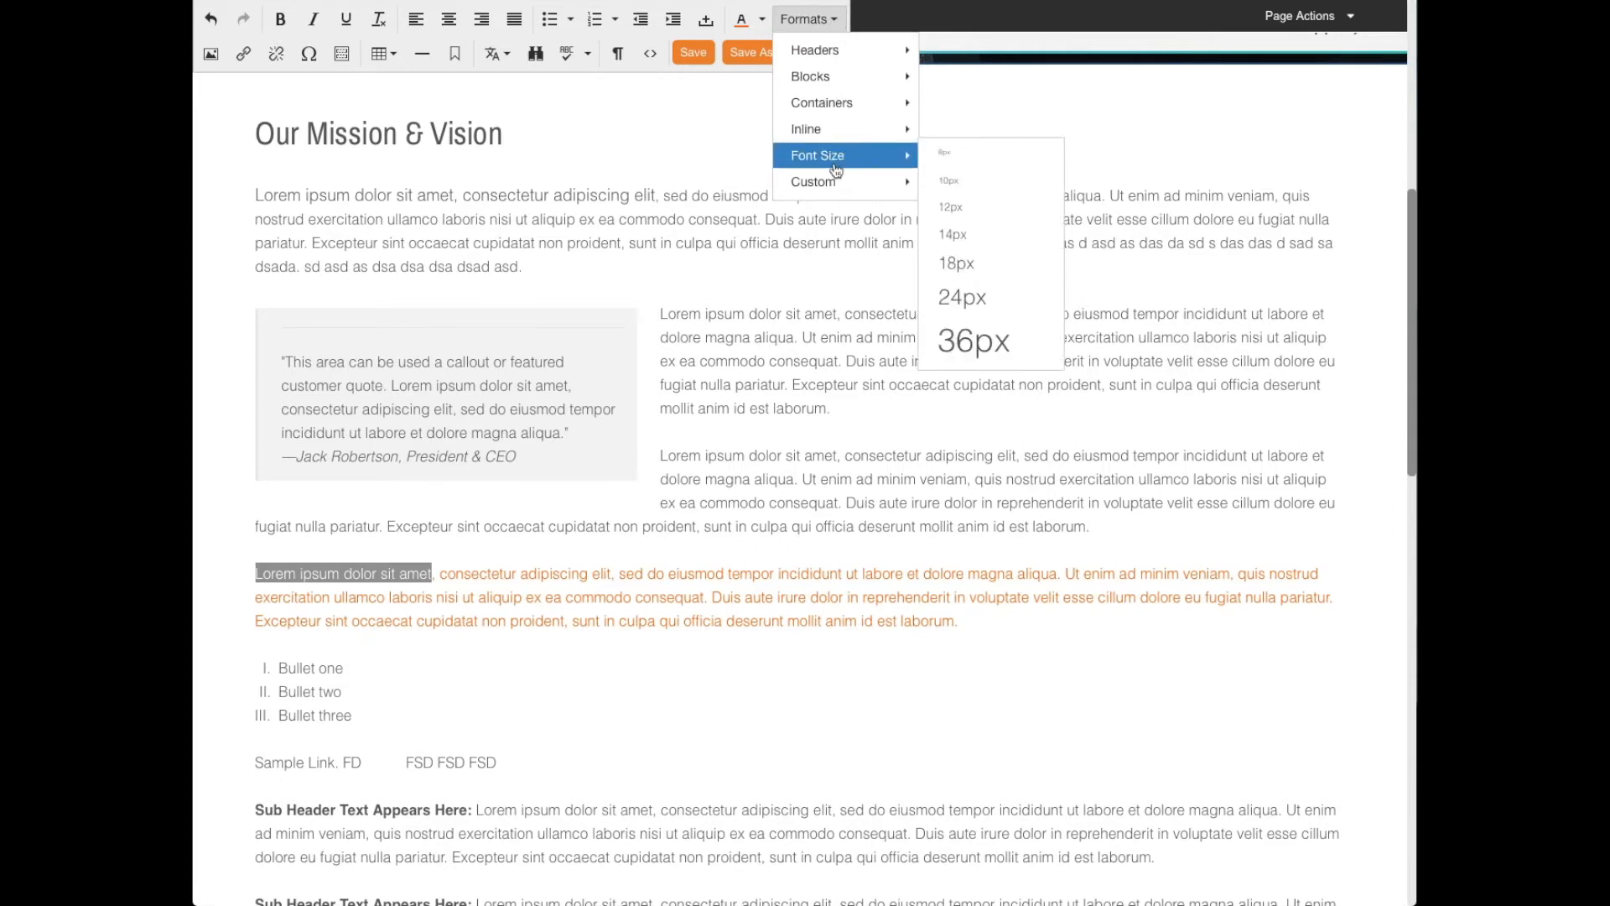
{"action": "left_click", "coordinate": [973, 267]}
{"action": "left_click", "coordinate": [488, 619]}
{"action": "left_click_drag", "start_coordinate": [968, 623], "coordinate": [507, 623]}
{"action": "left_click", "coordinate": [520, 623]}
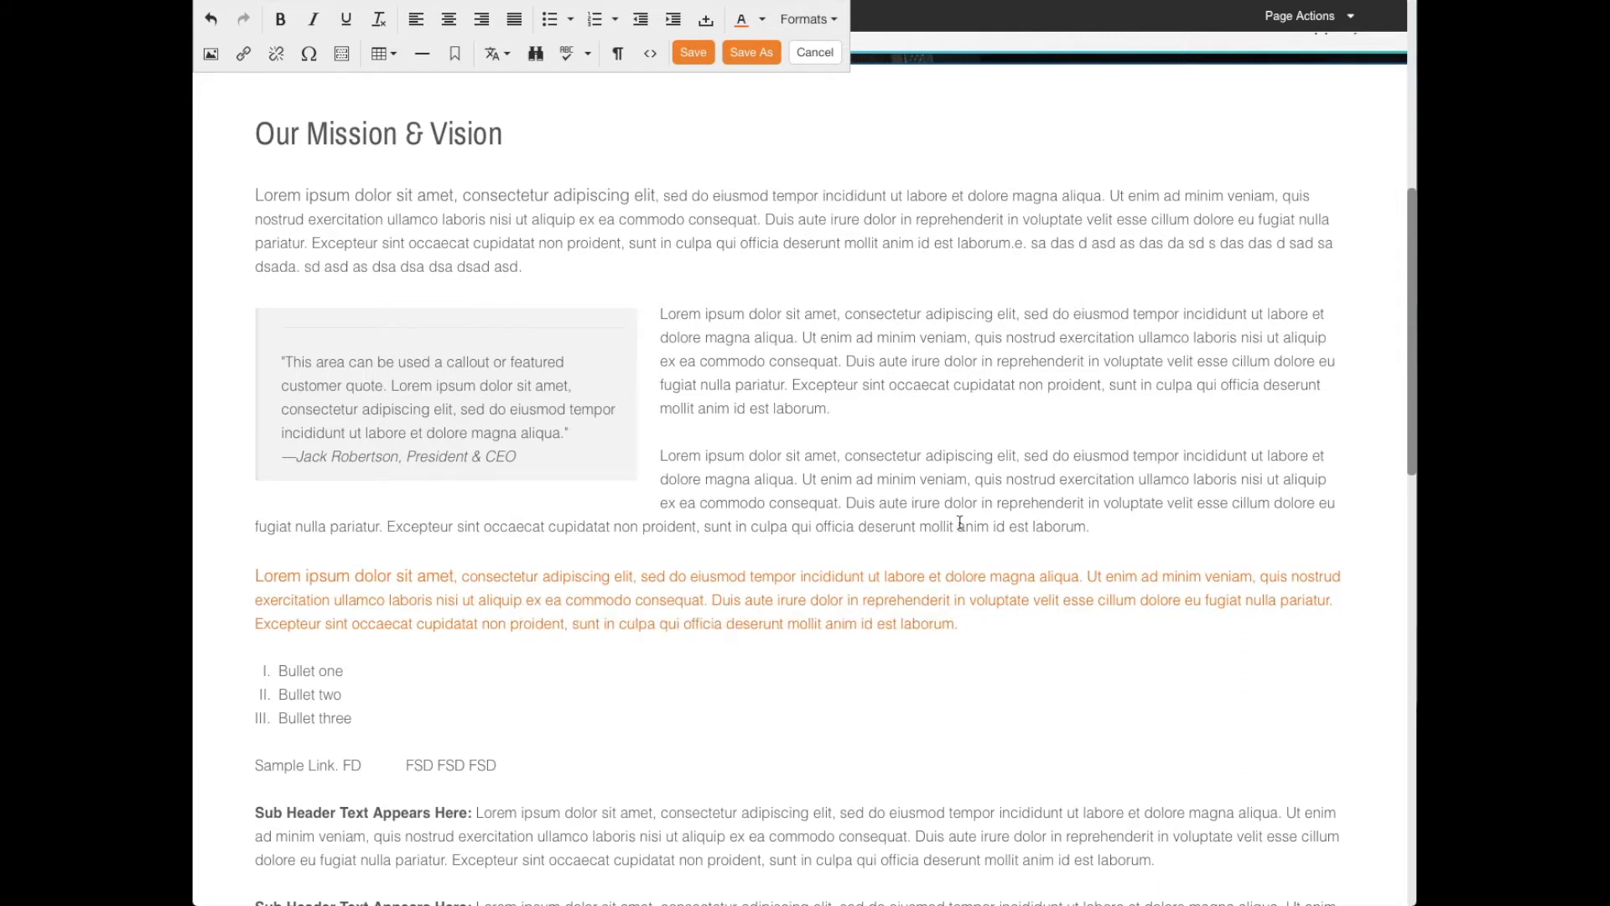
{"action": "left_click", "coordinate": [975, 622]}
- Apply the h3 header format to the first "Sub Header Text Appears Here:" paragraph
{"action": "scroll", "coordinate": [478, 839], "scroll_direction": "down", "scroll_amount": 1}
{"action": "left_click_drag", "start_coordinate": [477, 769], "coordinate": [244, 759]}
{"action": "left_click", "coordinate": [831, 19]}
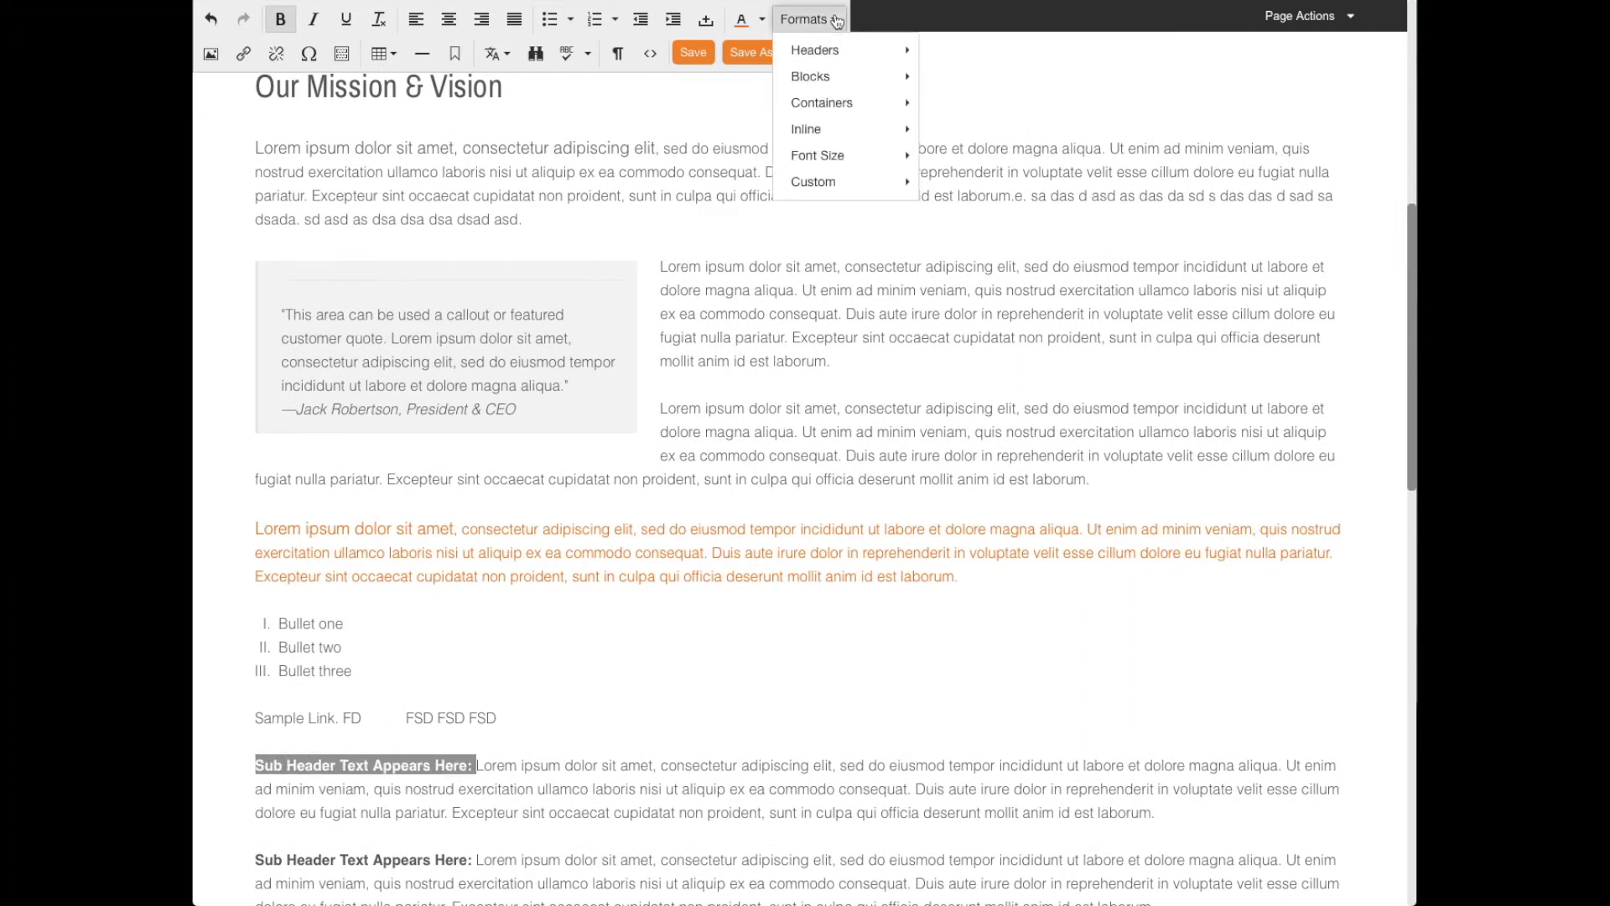
{"action": "mouse_move", "coordinate": [830, 48]}
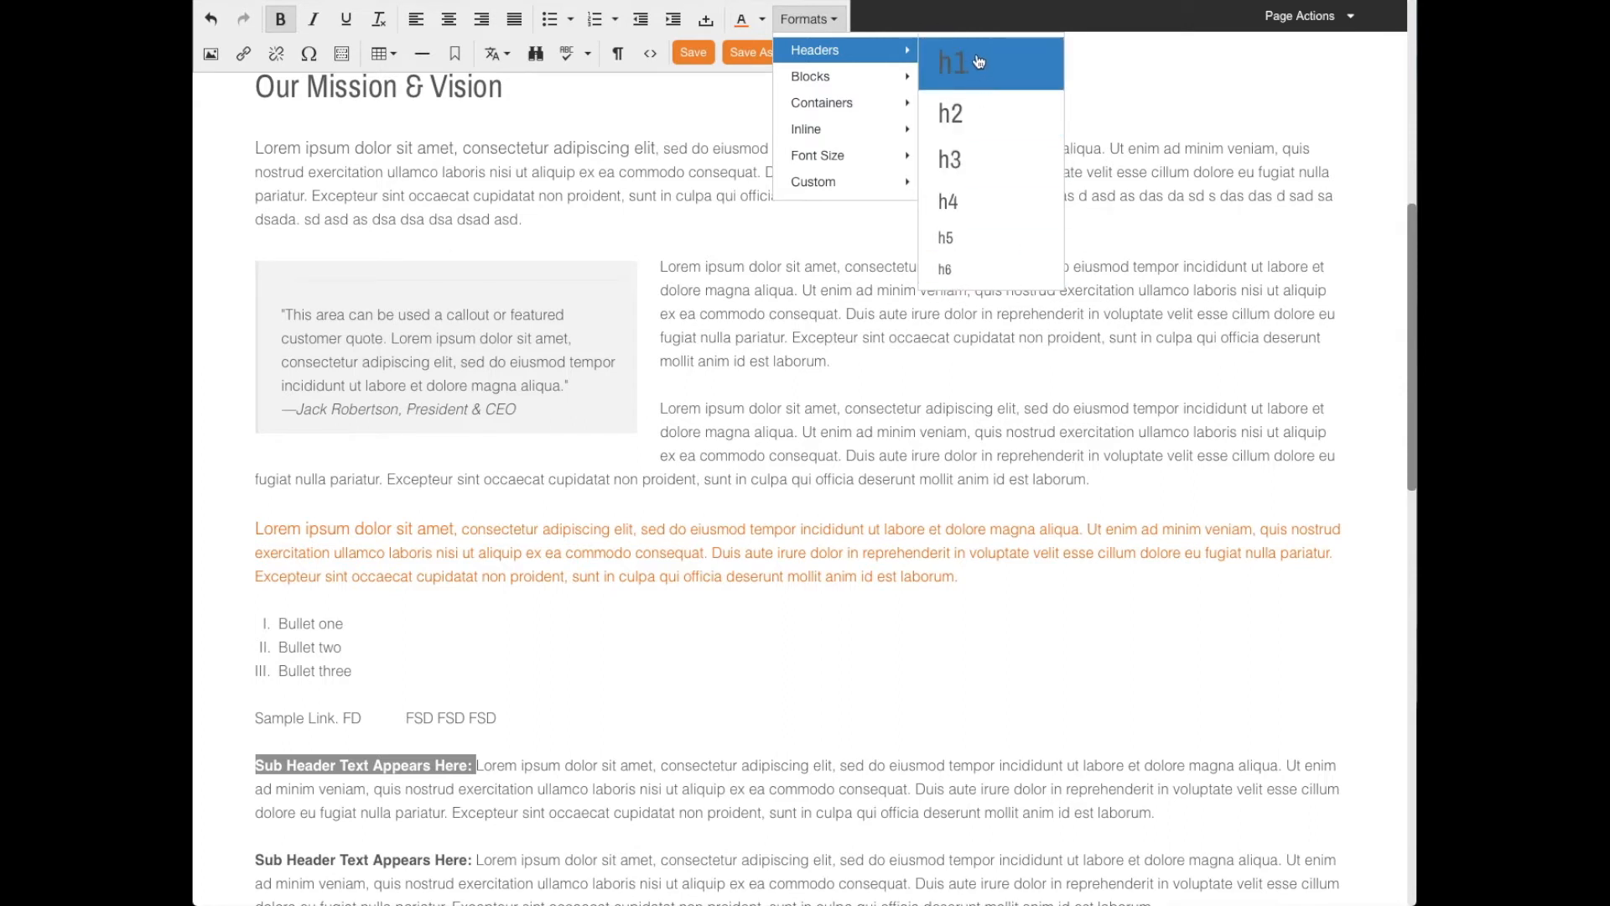
{"action": "left_click", "coordinate": [977, 162]}
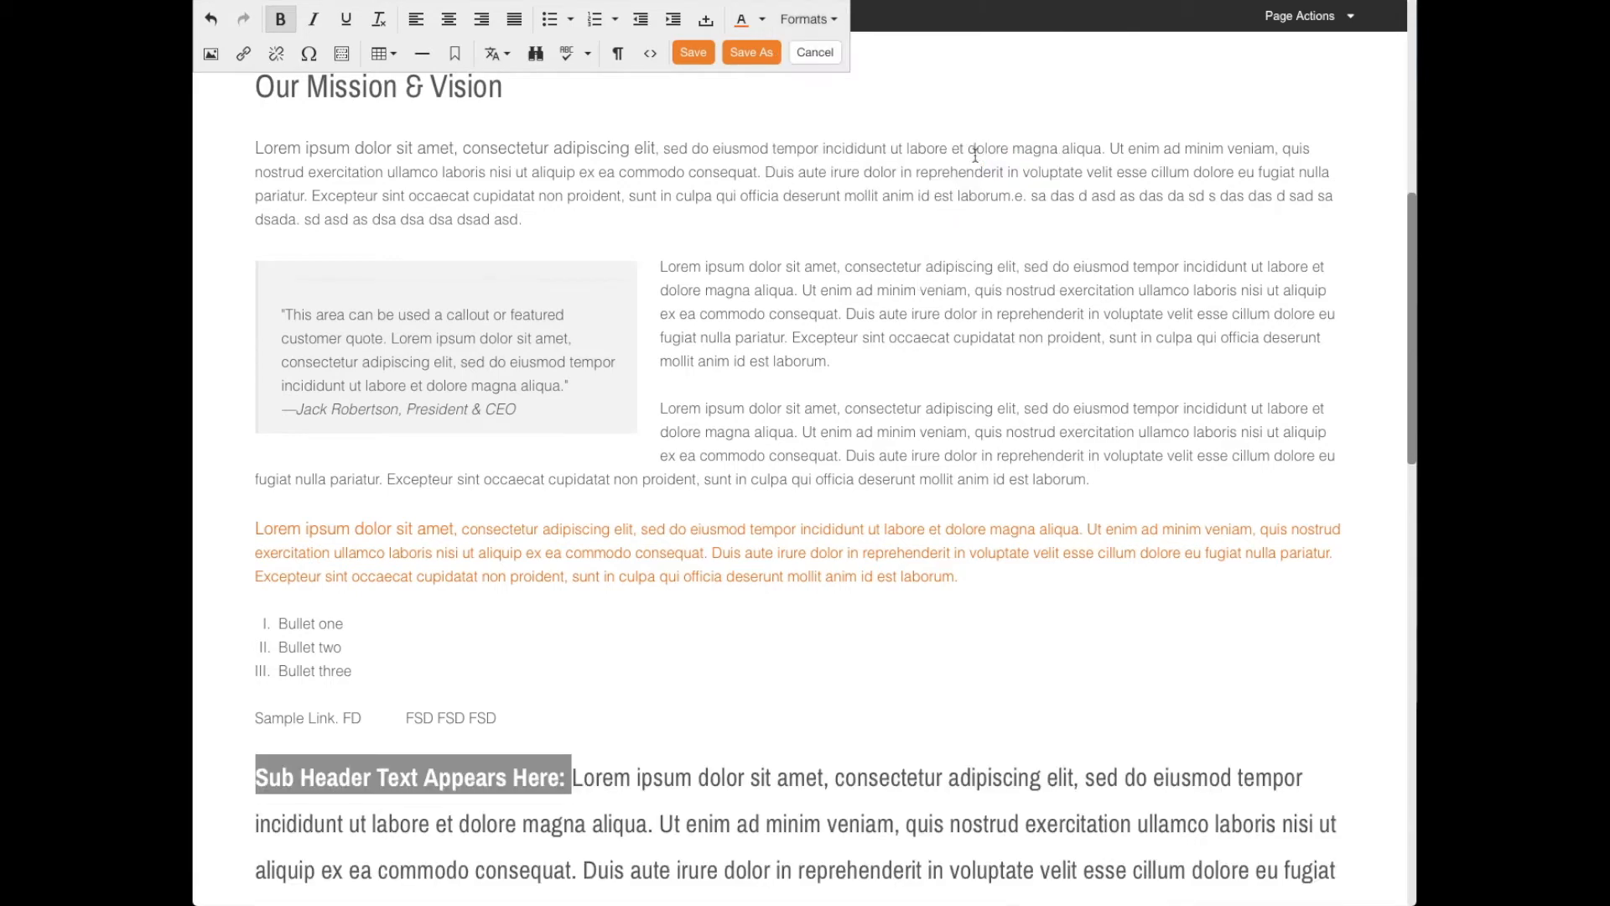
{"action": "scroll", "coordinate": [766, 593], "scroll_direction": "down", "scroll_amount": 3}
{"action": "left_click", "coordinate": [383, 681]}
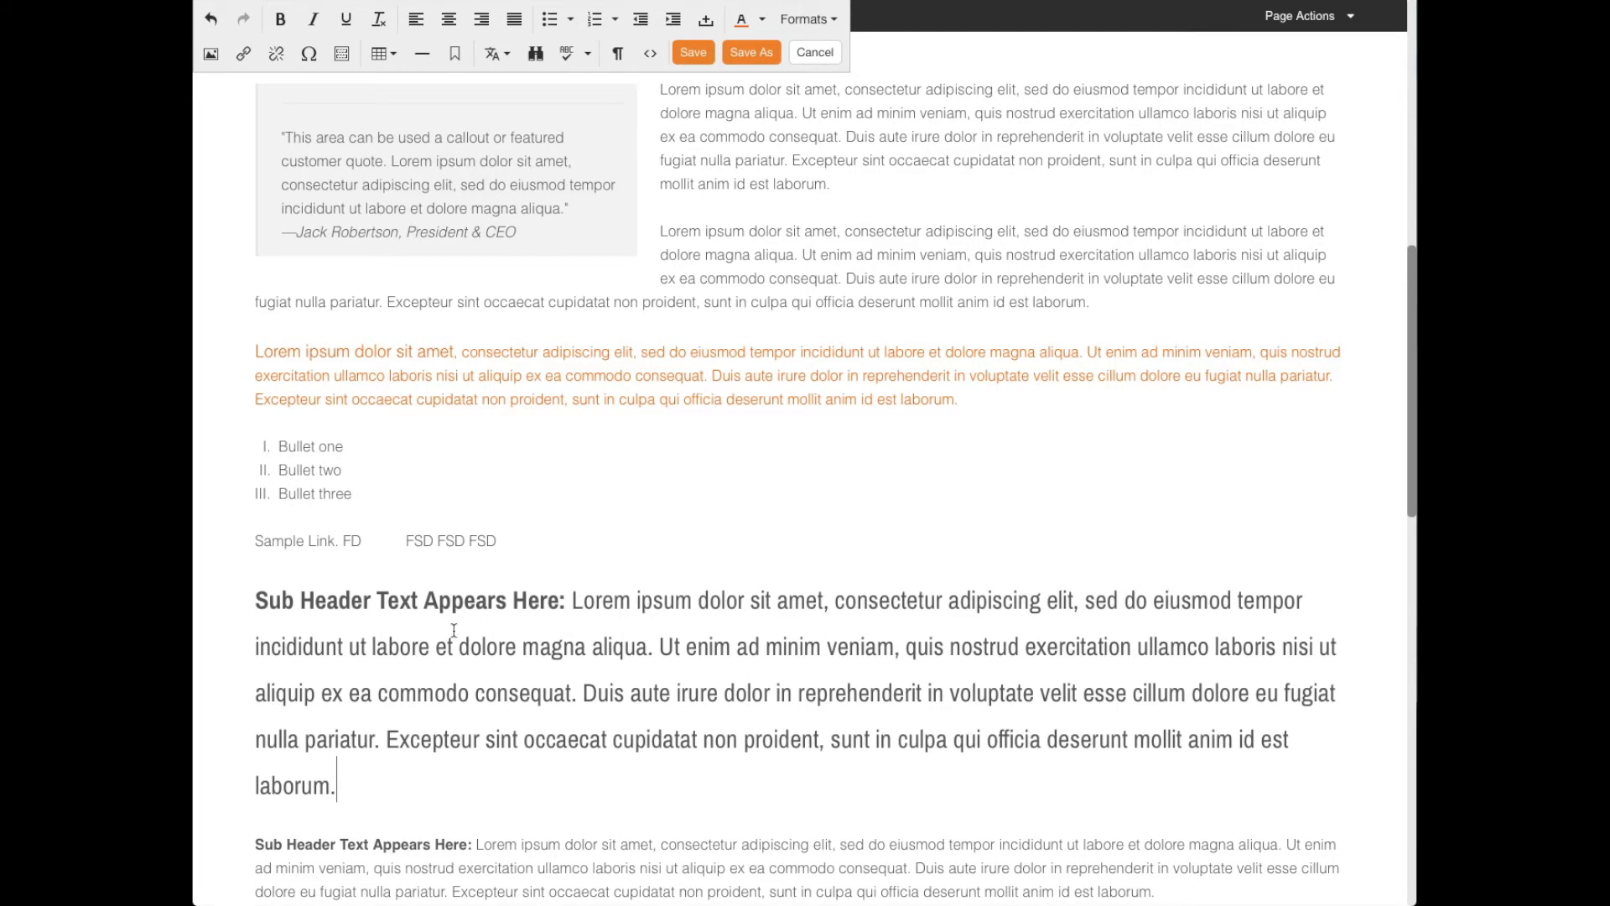
- Set the font size of the entire first "Sub Header Text Appears Here:" paragraph to 18px
{"action": "left_click_drag", "start_coordinate": [339, 784], "coordinate": [392, 597]}
{"action": "left_click", "coordinate": [393, 597]}
{"action": "left_click", "coordinate": [380, 770]}
{"action": "left_click_drag", "start_coordinate": [380, 776], "coordinate": [387, 563]}
{"action": "left_click", "coordinate": [809, 18]}
{"action": "mouse_move", "coordinate": [888, 155]}
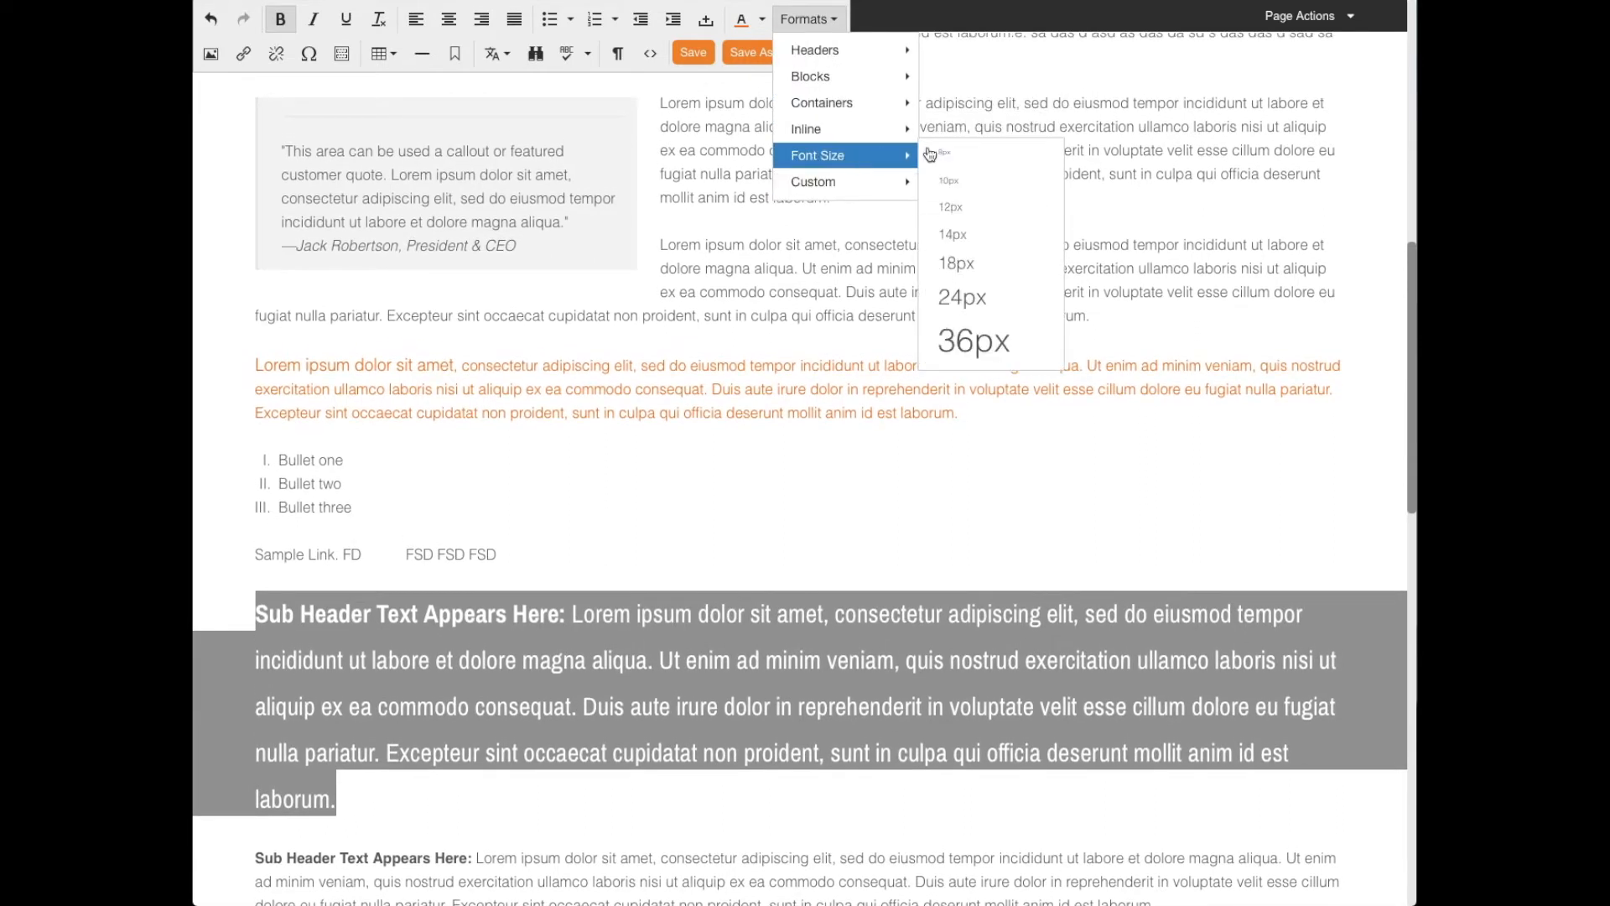
{"action": "left_click", "coordinate": [983, 263]}
- Review the block formats and apply the h2 header format to the first "Sub Header Text Appears Here:" paragraph
{"action": "left_click", "coordinate": [834, 21]}
{"action": "mouse_move", "coordinate": [851, 92]}
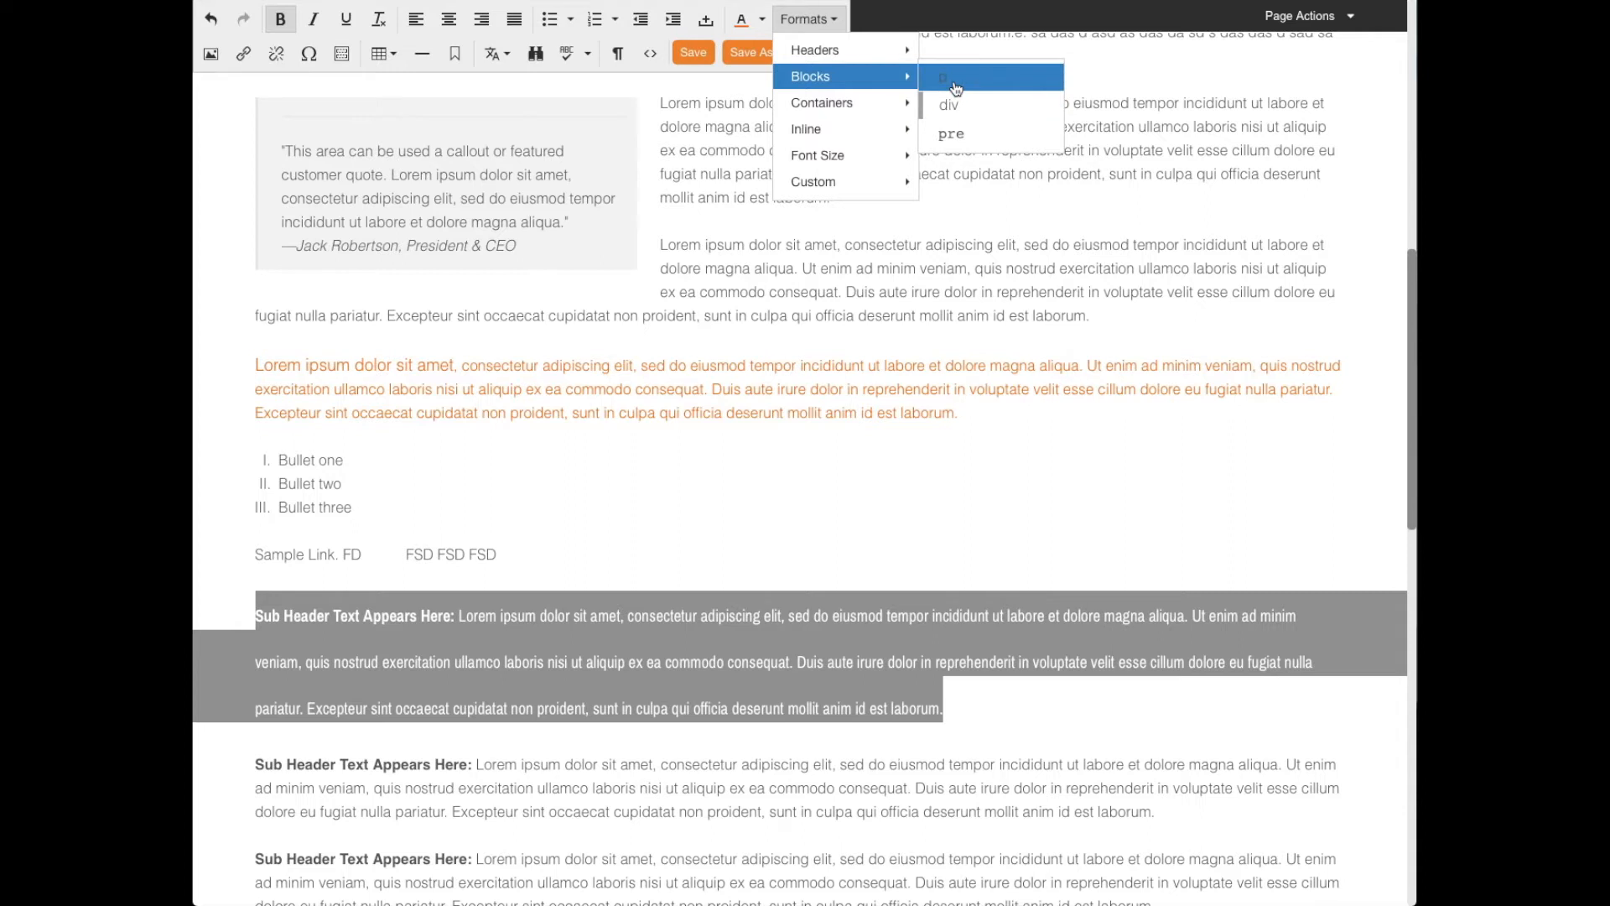
{"action": "mouse_move", "coordinate": [881, 50]}
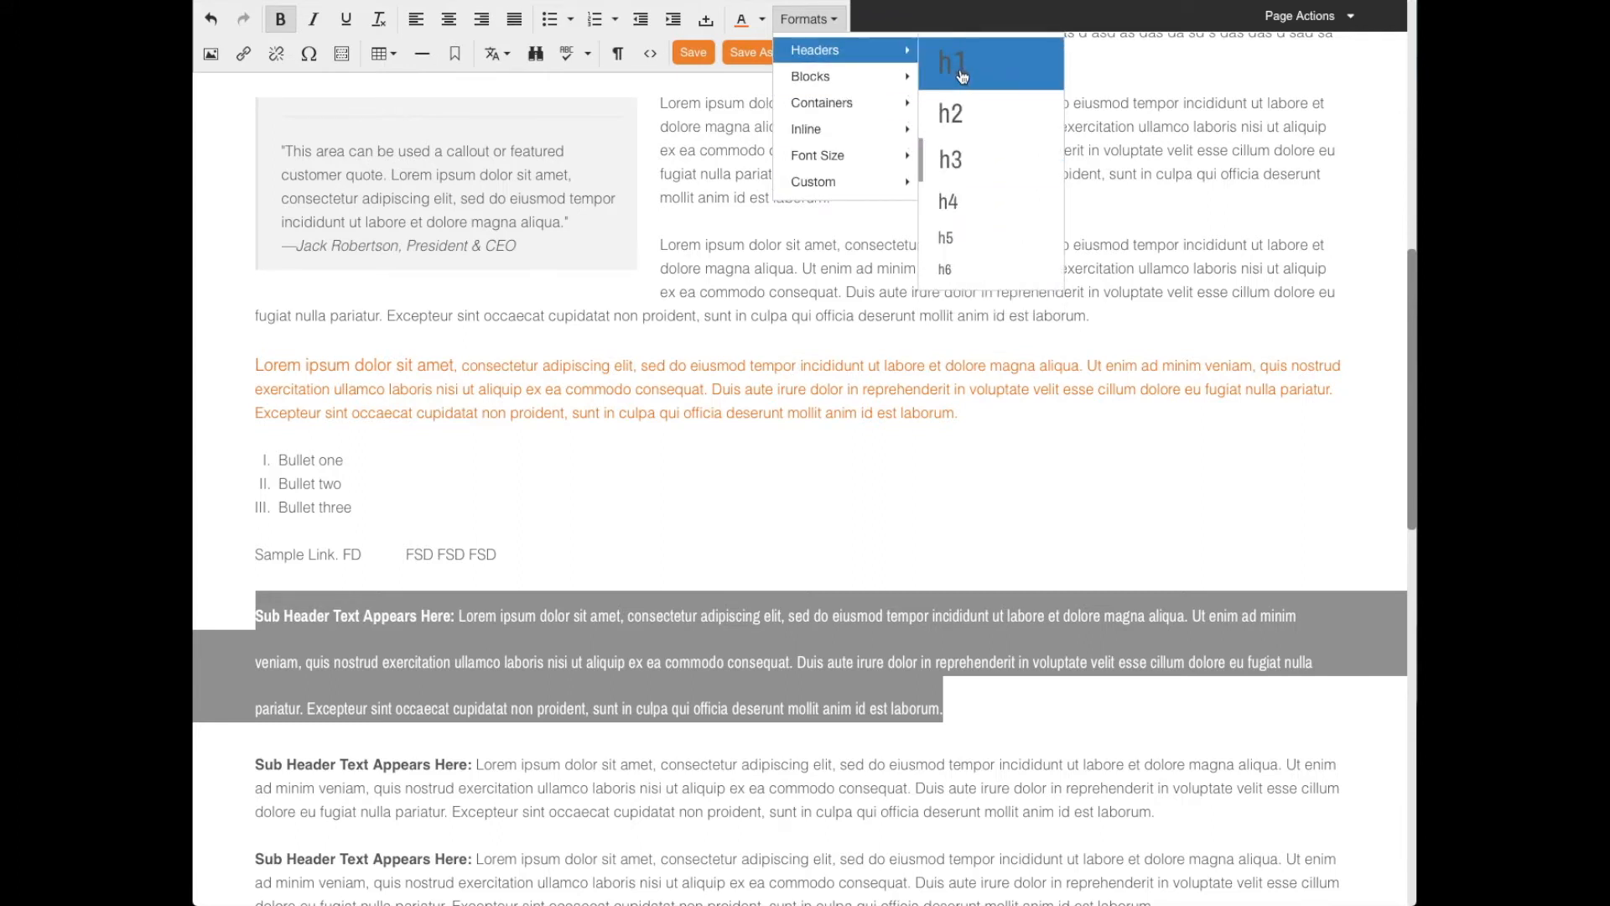
{"action": "left_click", "coordinate": [950, 115]}
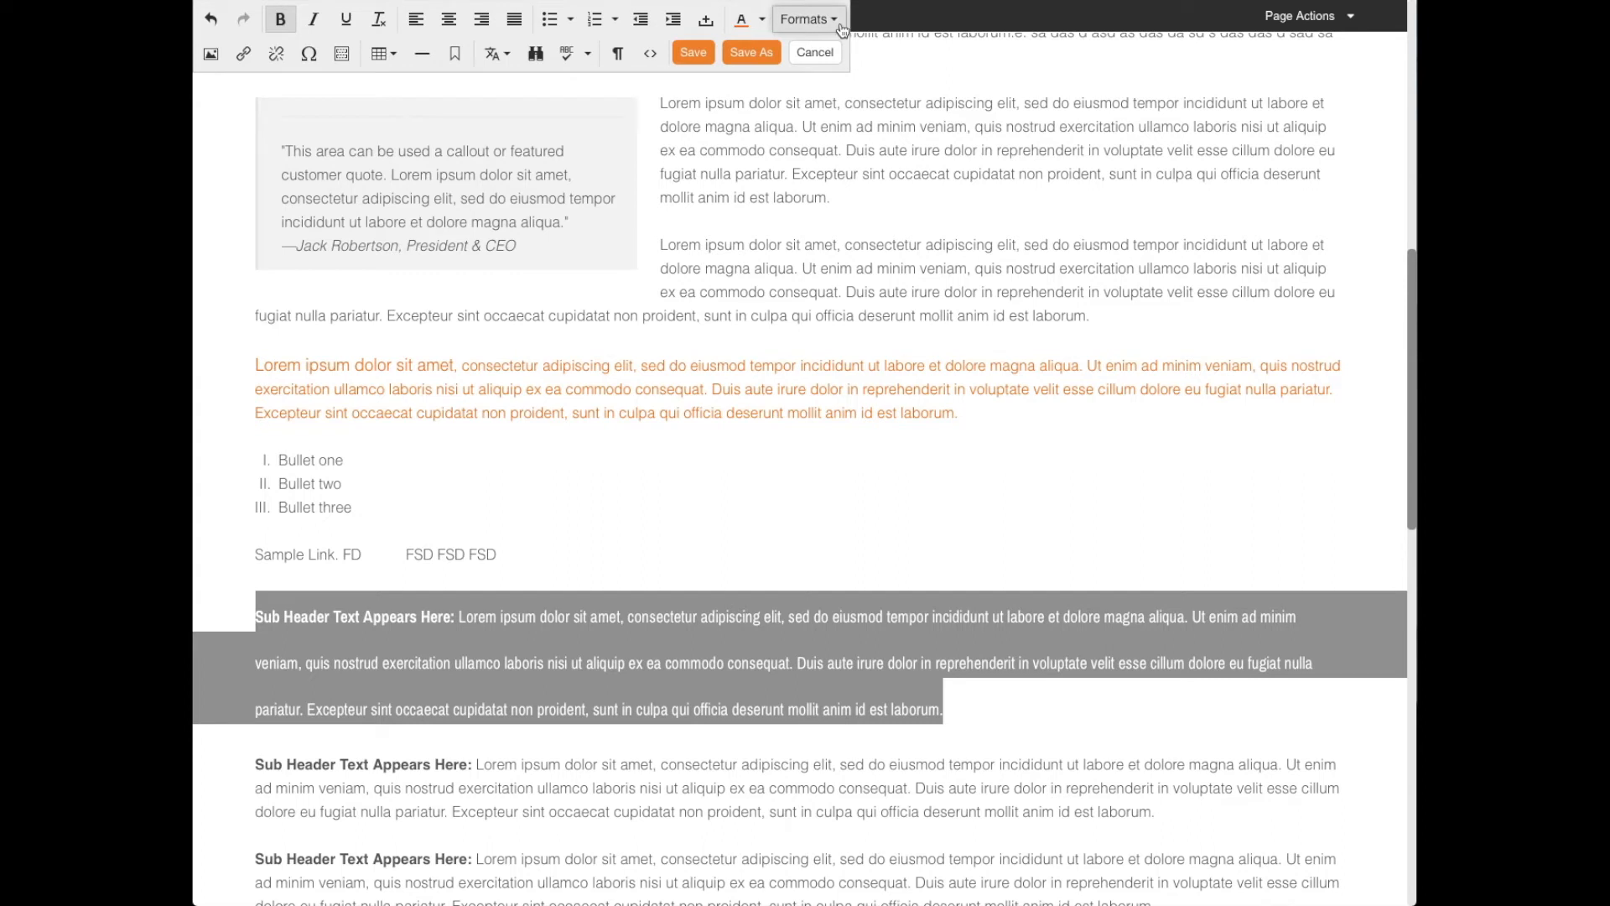
- Wrap the first "Sub Header Text Appears Here:" paragraph in a blockquote container
{"action": "left_click", "coordinate": [809, 19]}
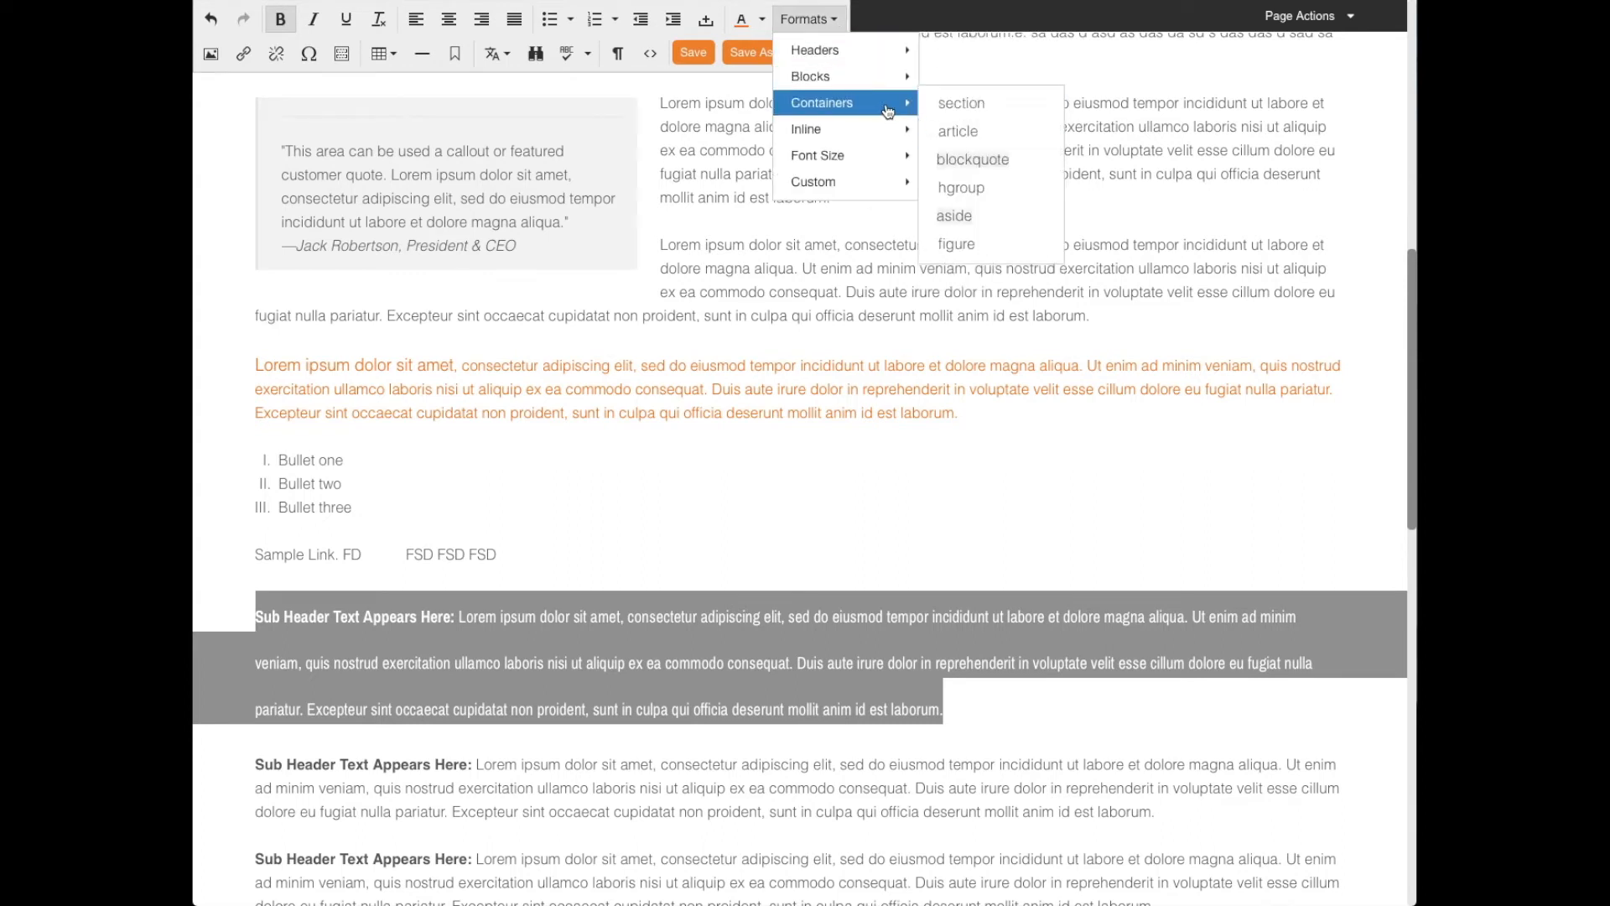
{"action": "left_click", "coordinate": [960, 159]}
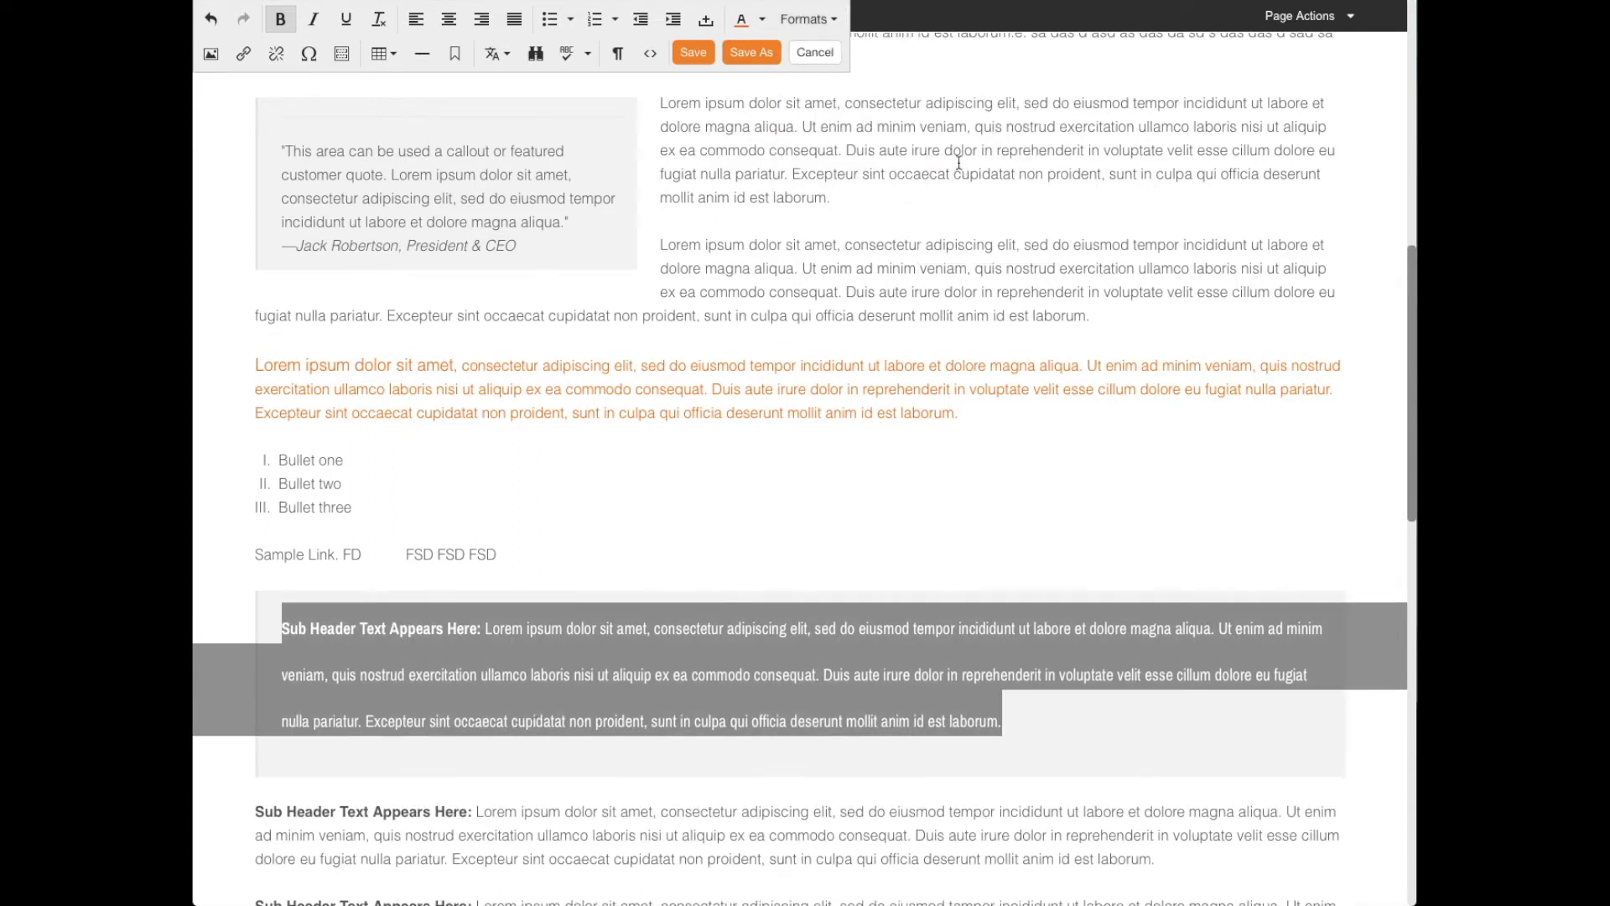
{"action": "left_click", "coordinate": [327, 730]}
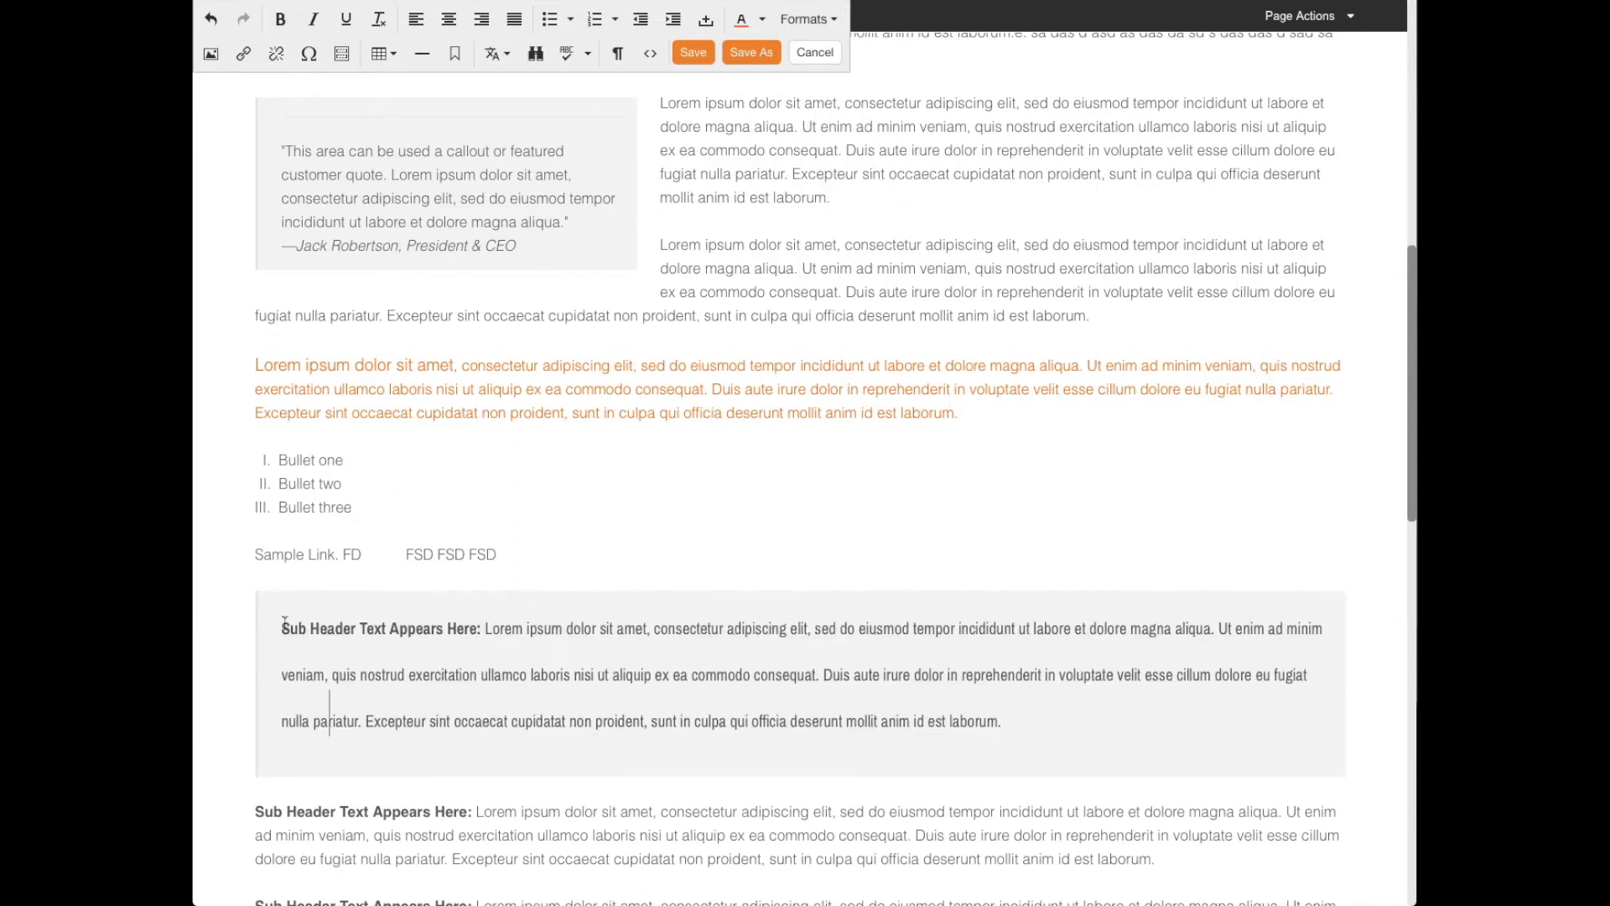
- Add an empty line after the "Sub Header Text Appears Here:" paragraph directly below the blockquote
{"action": "scroll", "coordinate": [419, 749], "scroll_direction": "down", "scroll_amount": 1}
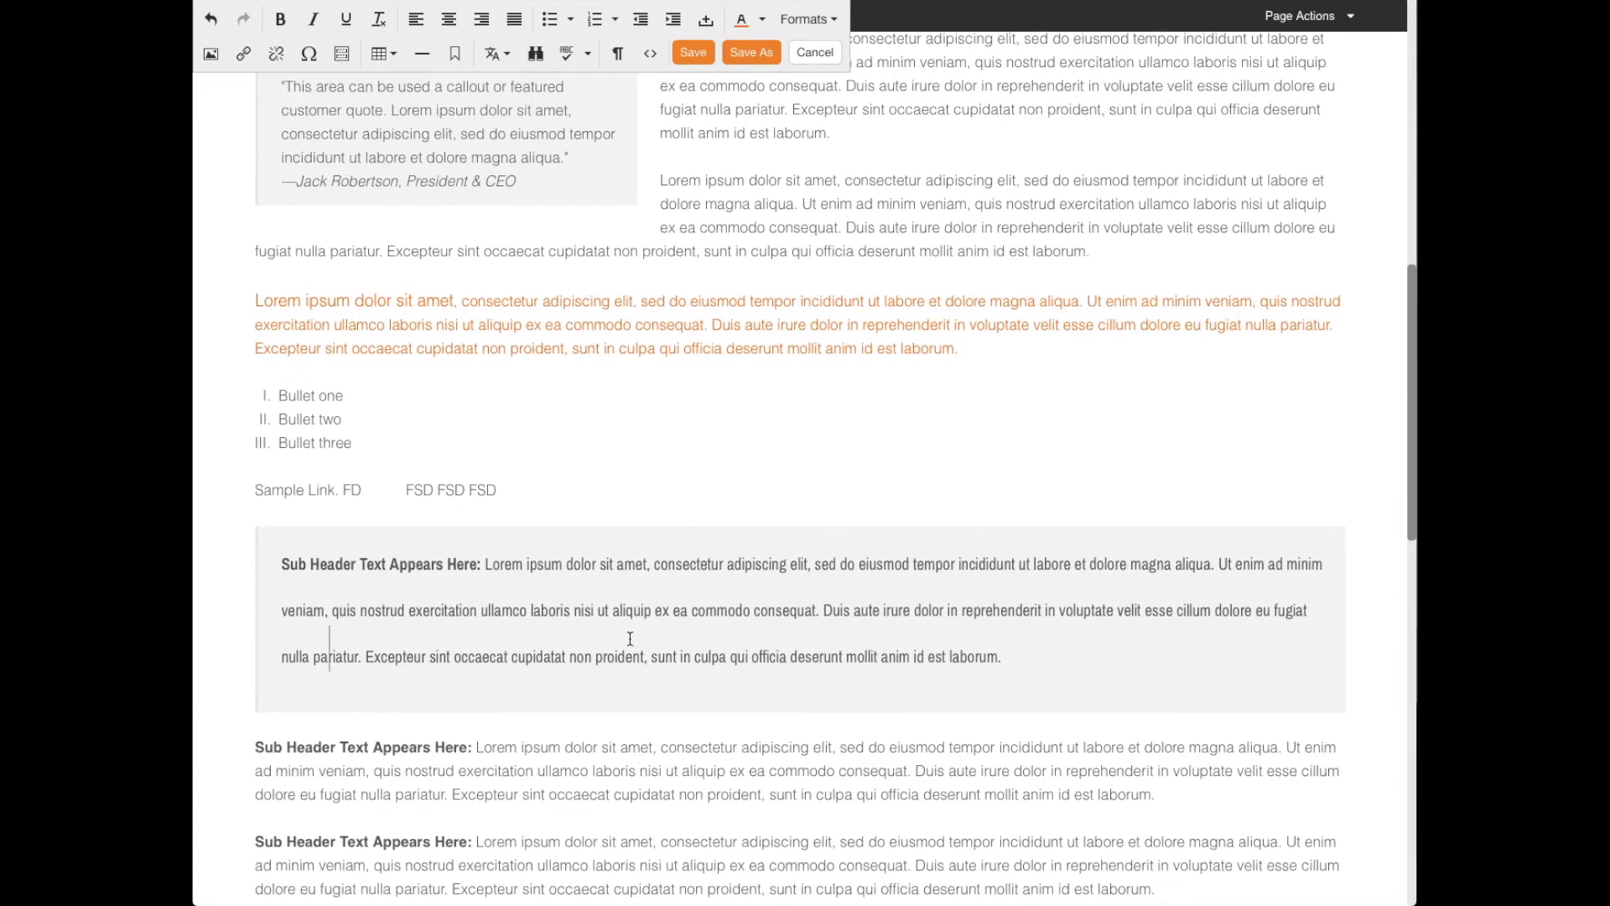
{"action": "scroll", "coordinate": [747, 487], "scroll_direction": "down", "scroll_amount": 1}
{"action": "left_click", "coordinate": [1178, 730]}
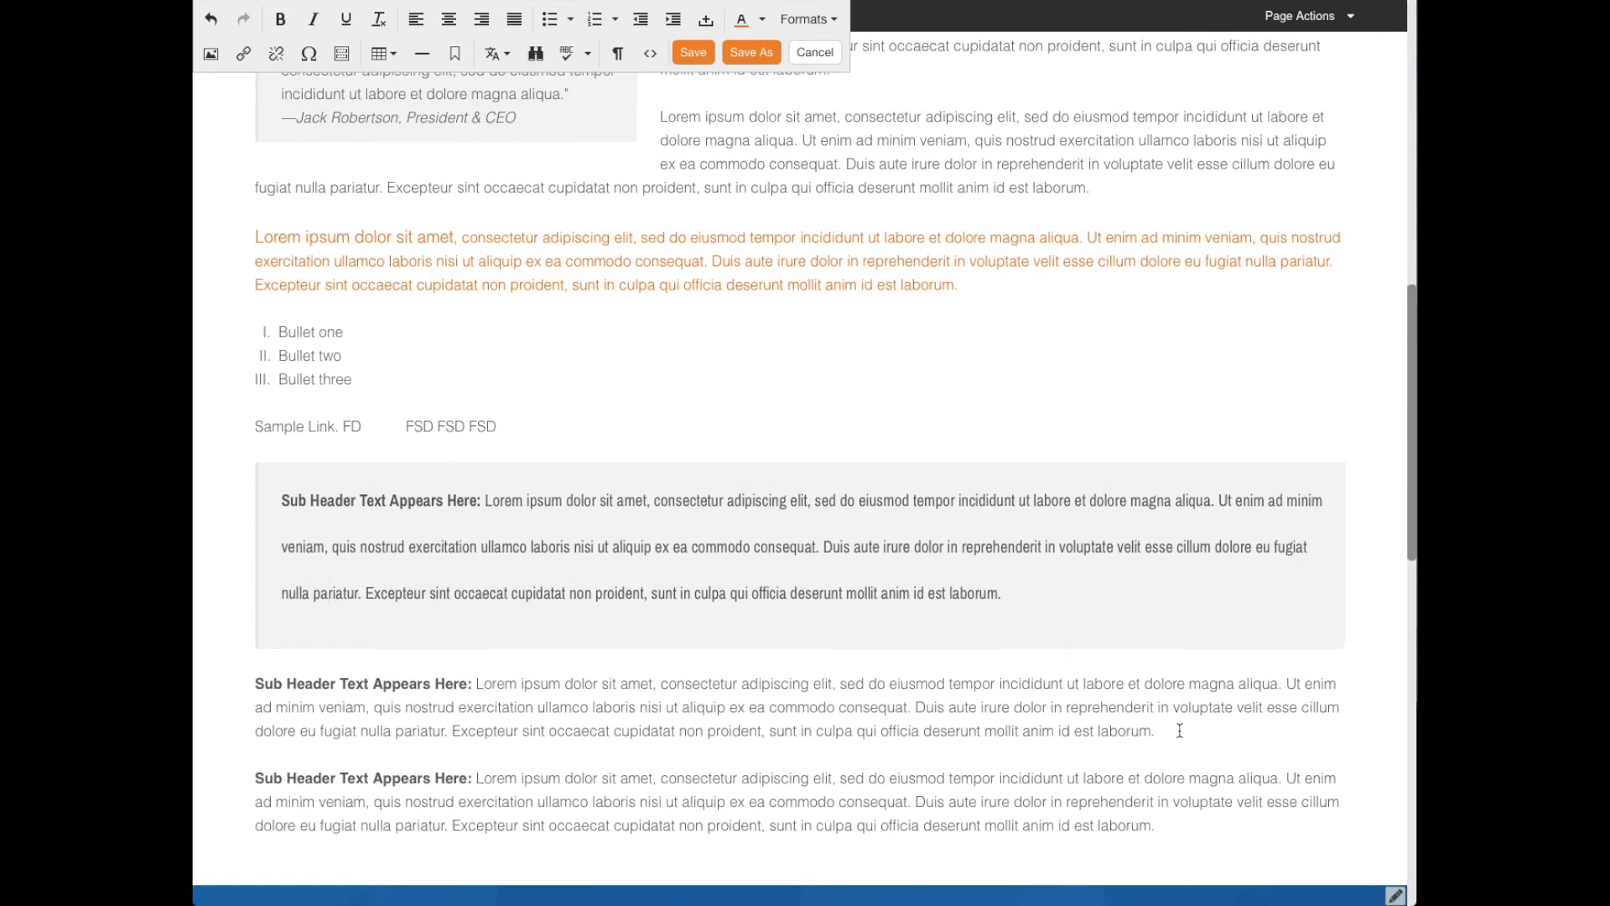
{"action": "key", "text": "Return"}
- Review the inline, font size and custom format options available for page text
{"action": "left_click", "coordinate": [837, 21]}
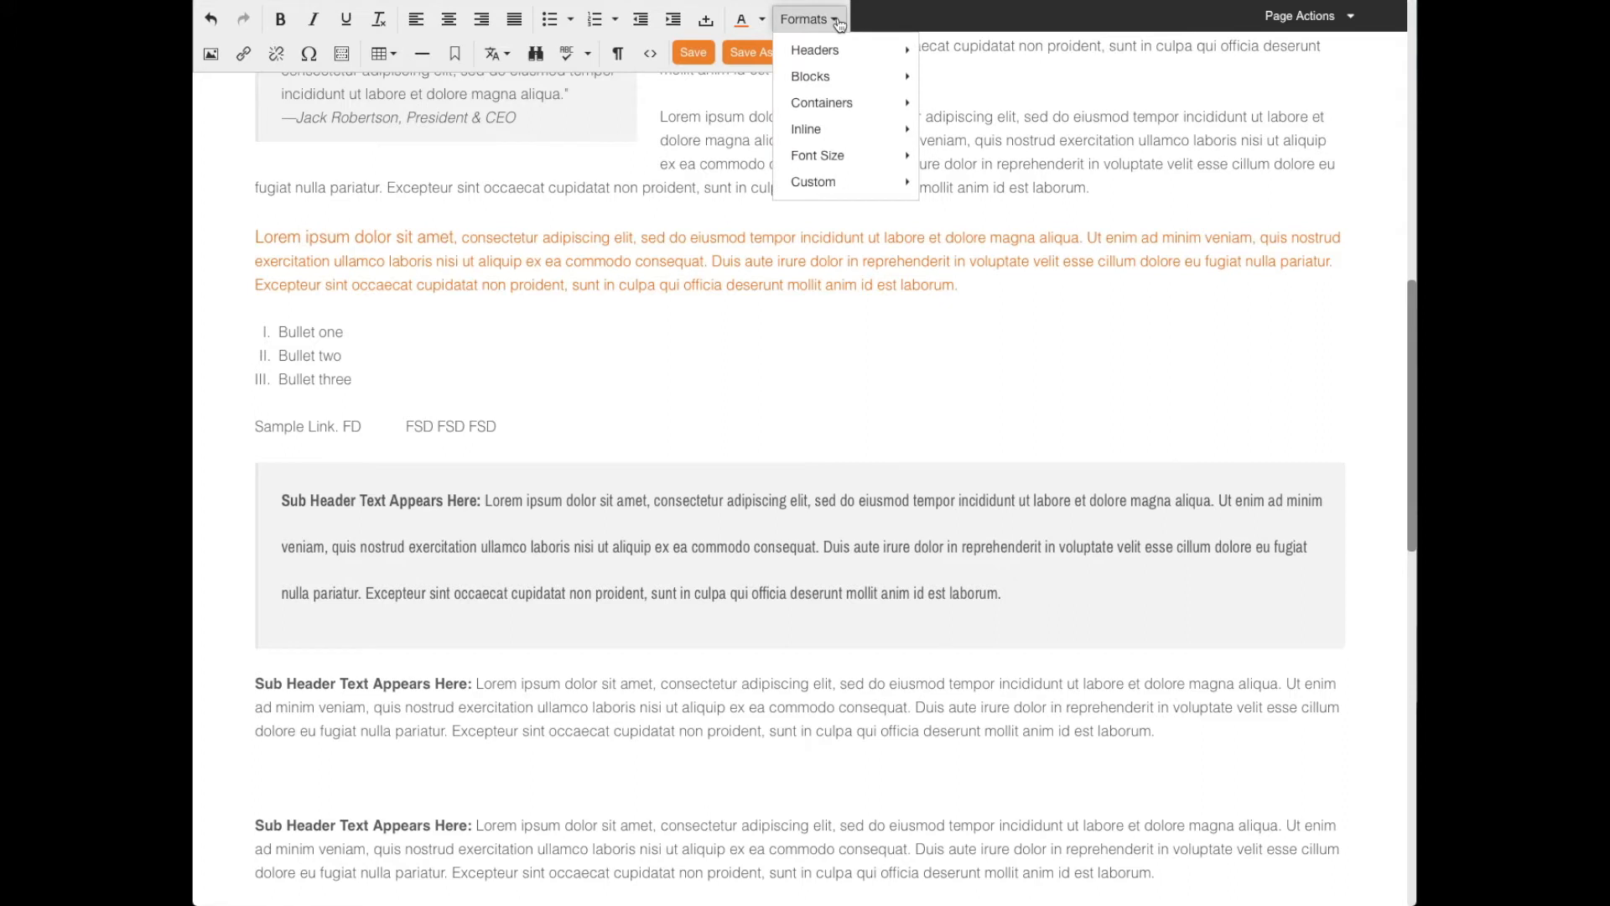
{"action": "mouse_move", "coordinate": [851, 140]}
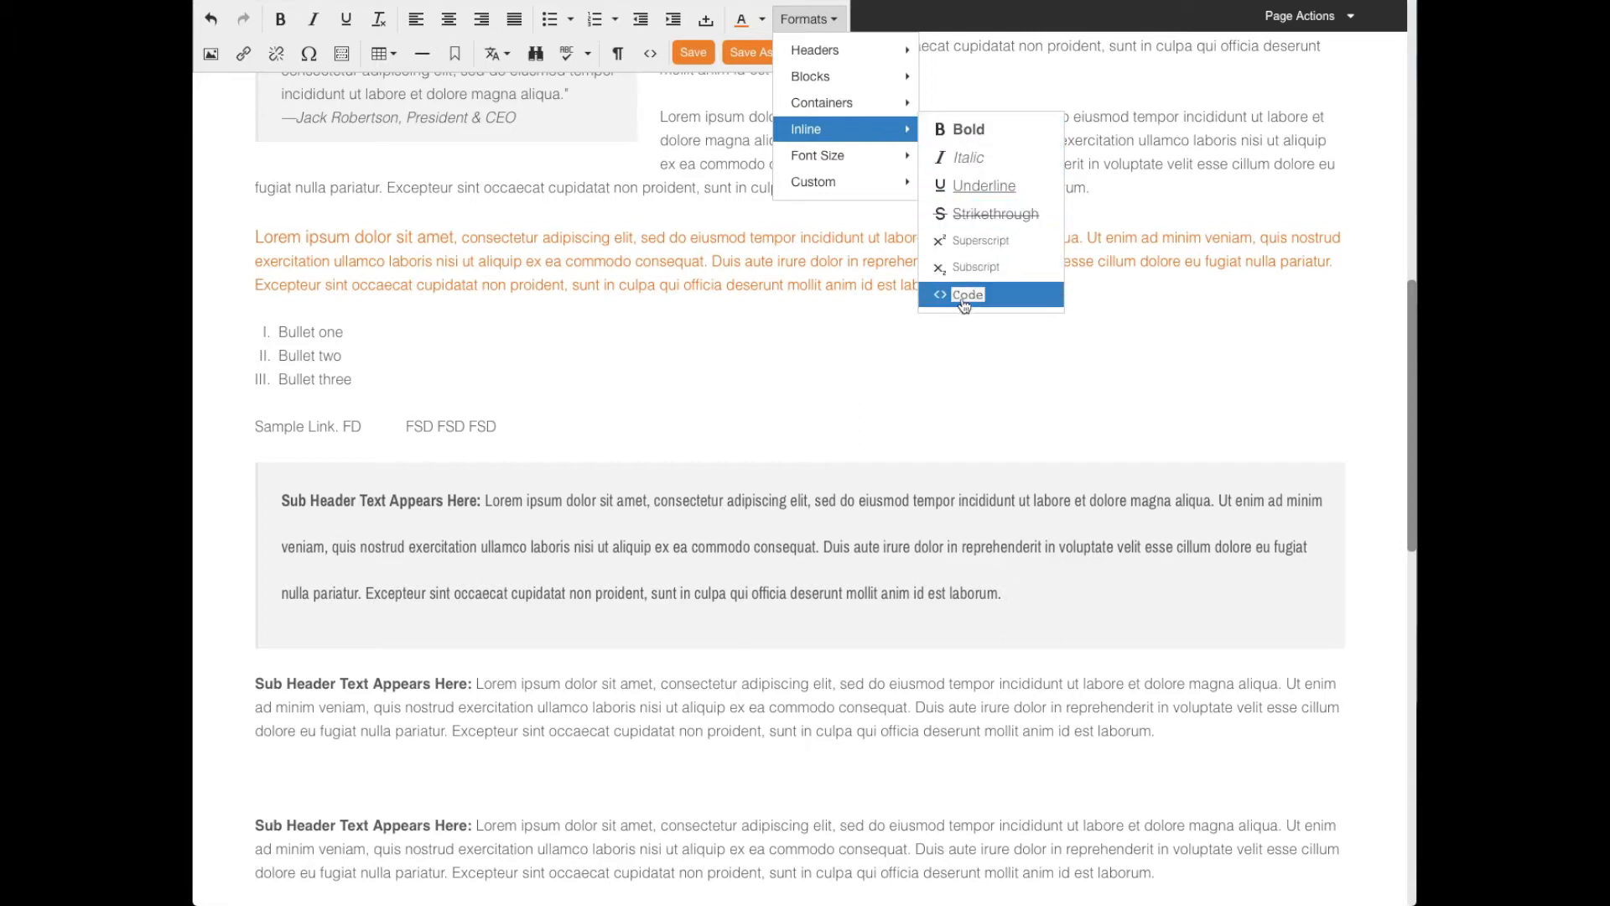
{"action": "mouse_move", "coordinate": [889, 164]}
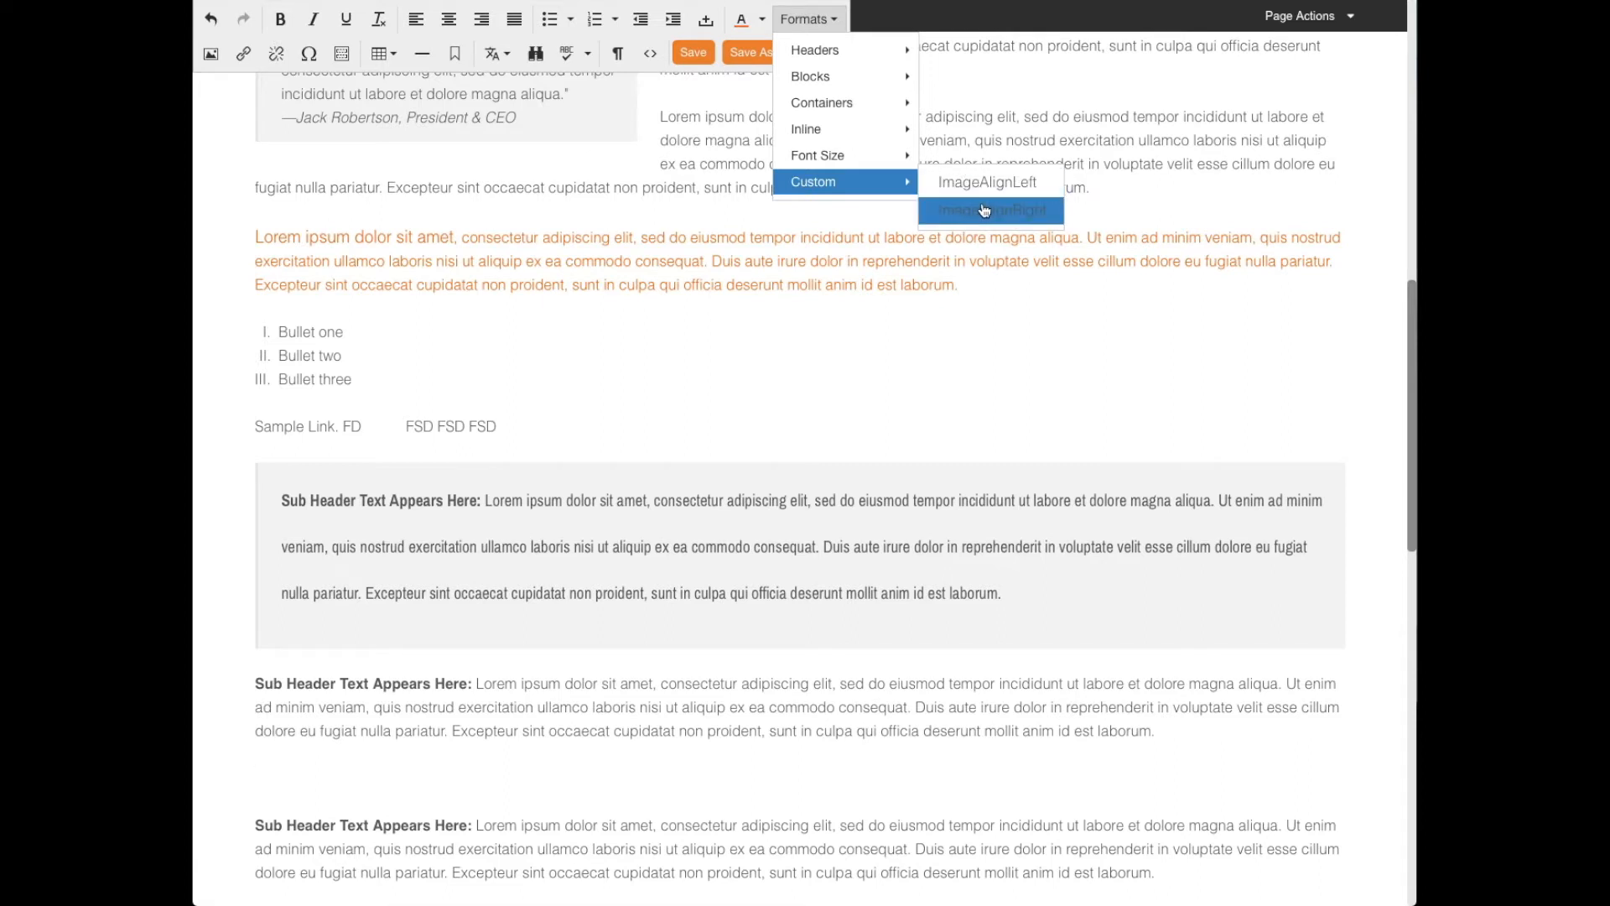
{"action": "left_click", "coordinate": [595, 378]}
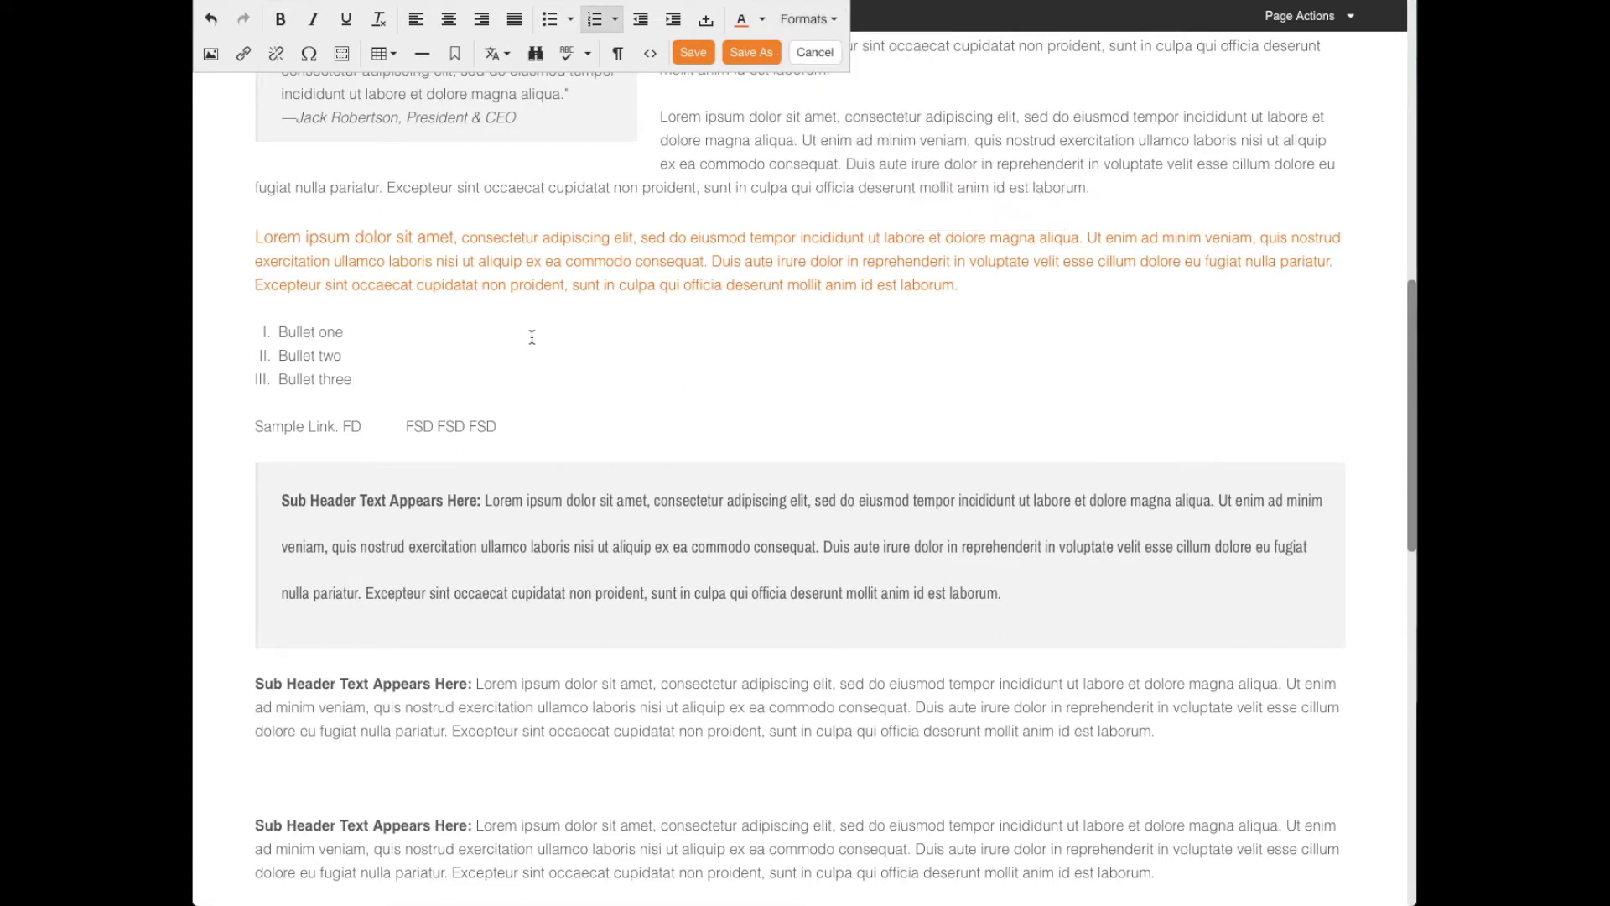
- Start inserting an image on the empty line, review the Product Image and External Image types, and return to Image Library
{"action": "left_click", "coordinate": [293, 766]}
{"action": "left_click", "coordinate": [211, 54]}
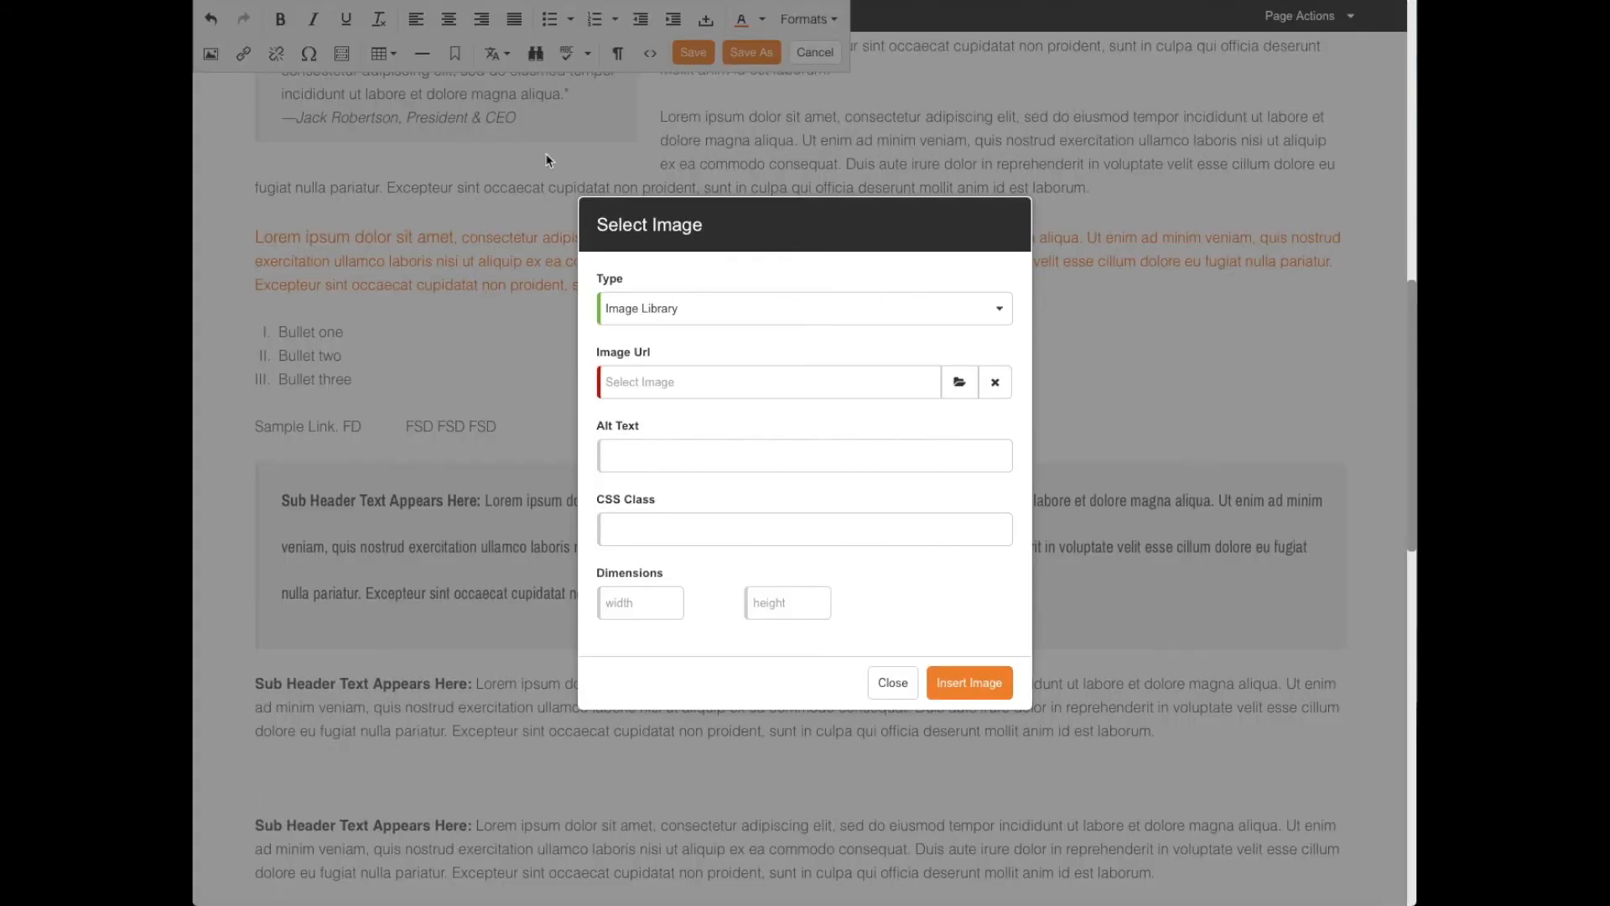
{"action": "left_click", "coordinate": [751, 314]}
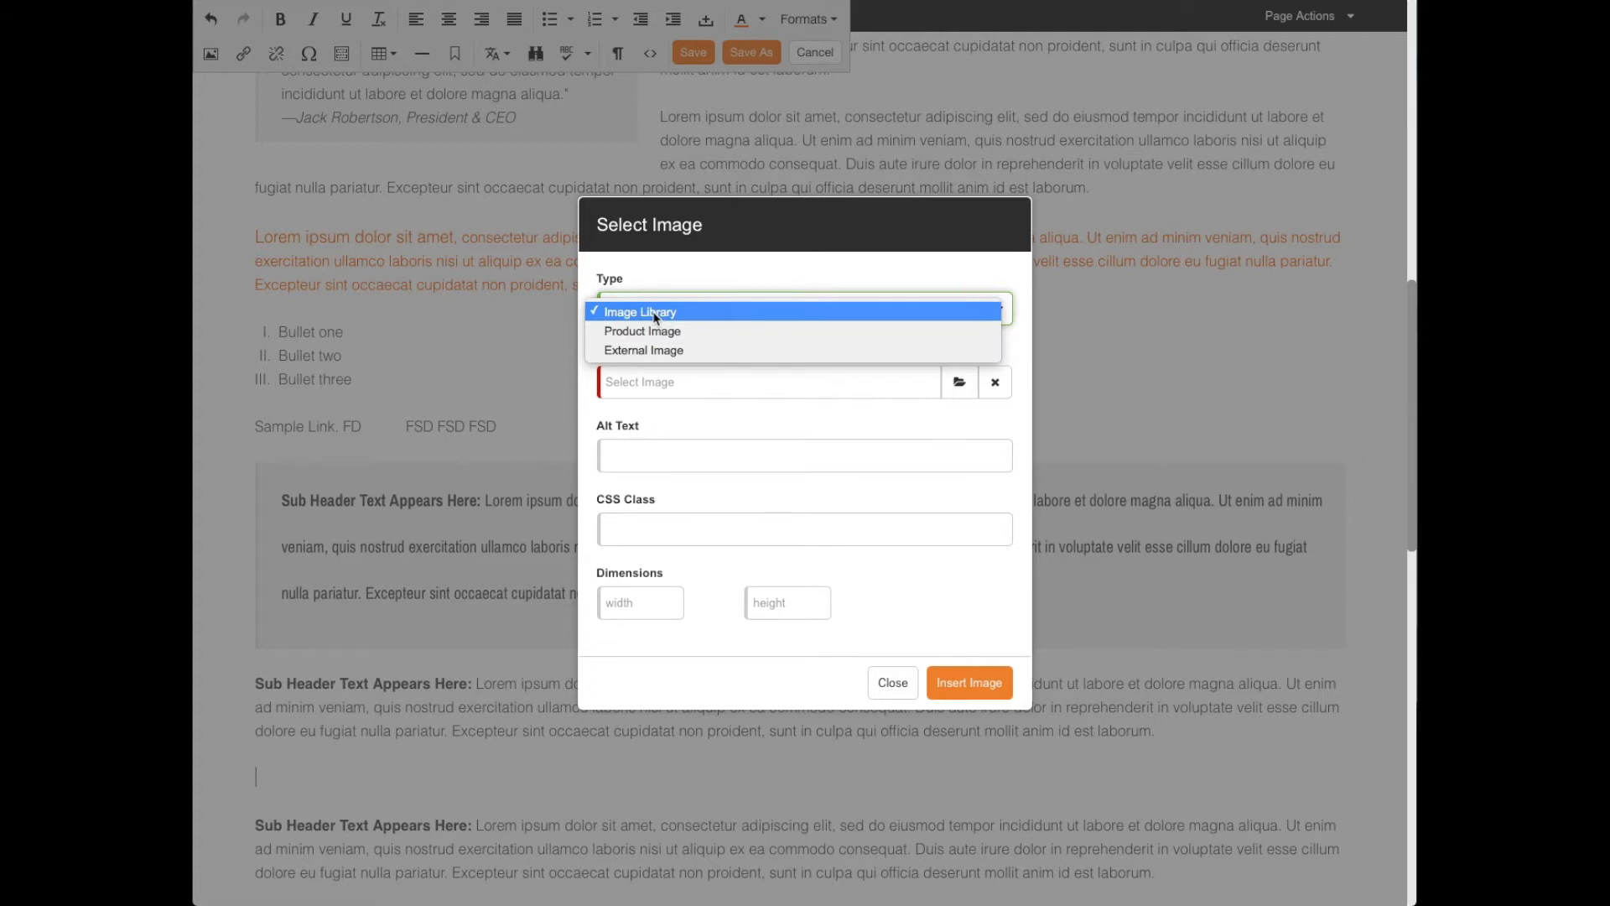
{"action": "left_click", "coordinate": [661, 331]}
{"action": "left_click", "coordinate": [681, 310]}
{"action": "left_click", "coordinate": [661, 332]}
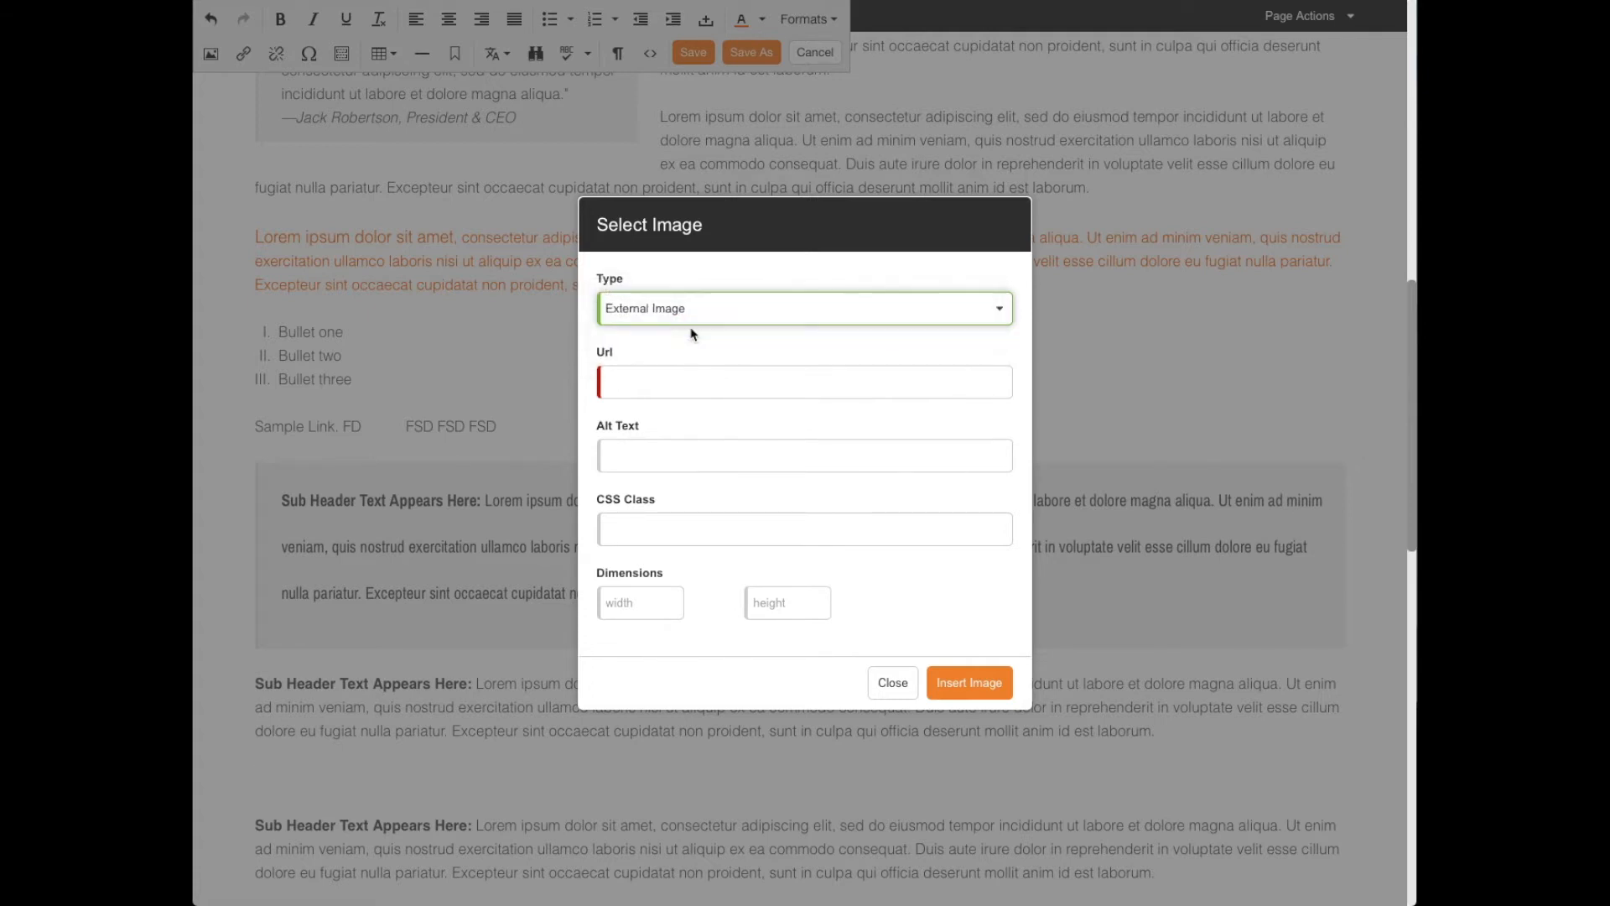
{"action": "left_click", "coordinate": [660, 383]}
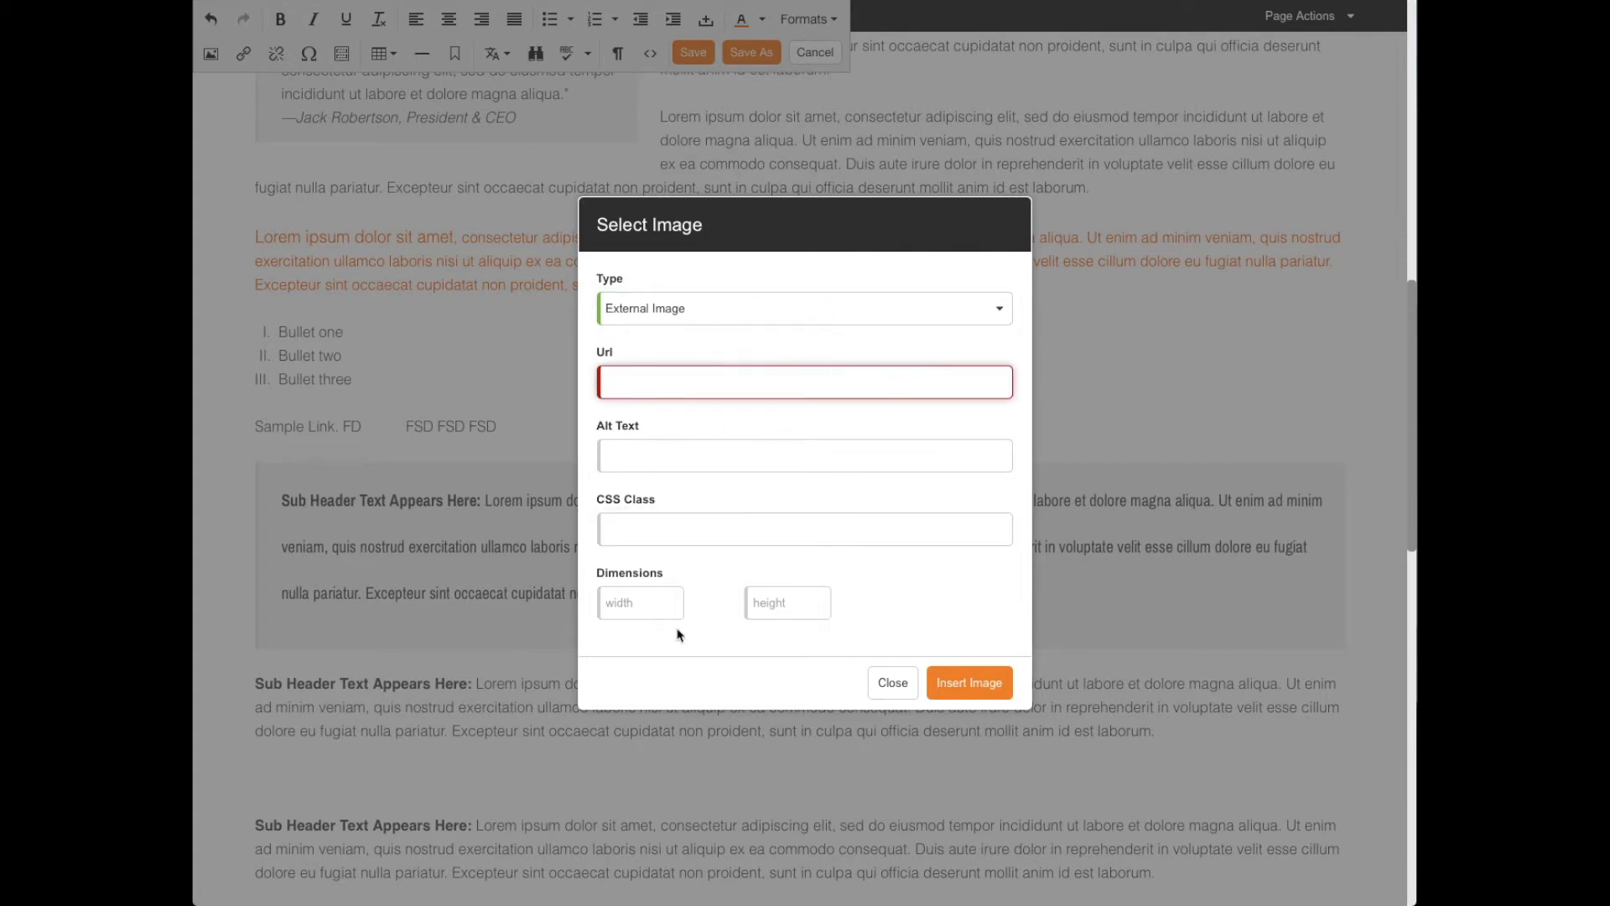
{"action": "left_click", "coordinate": [664, 454]}
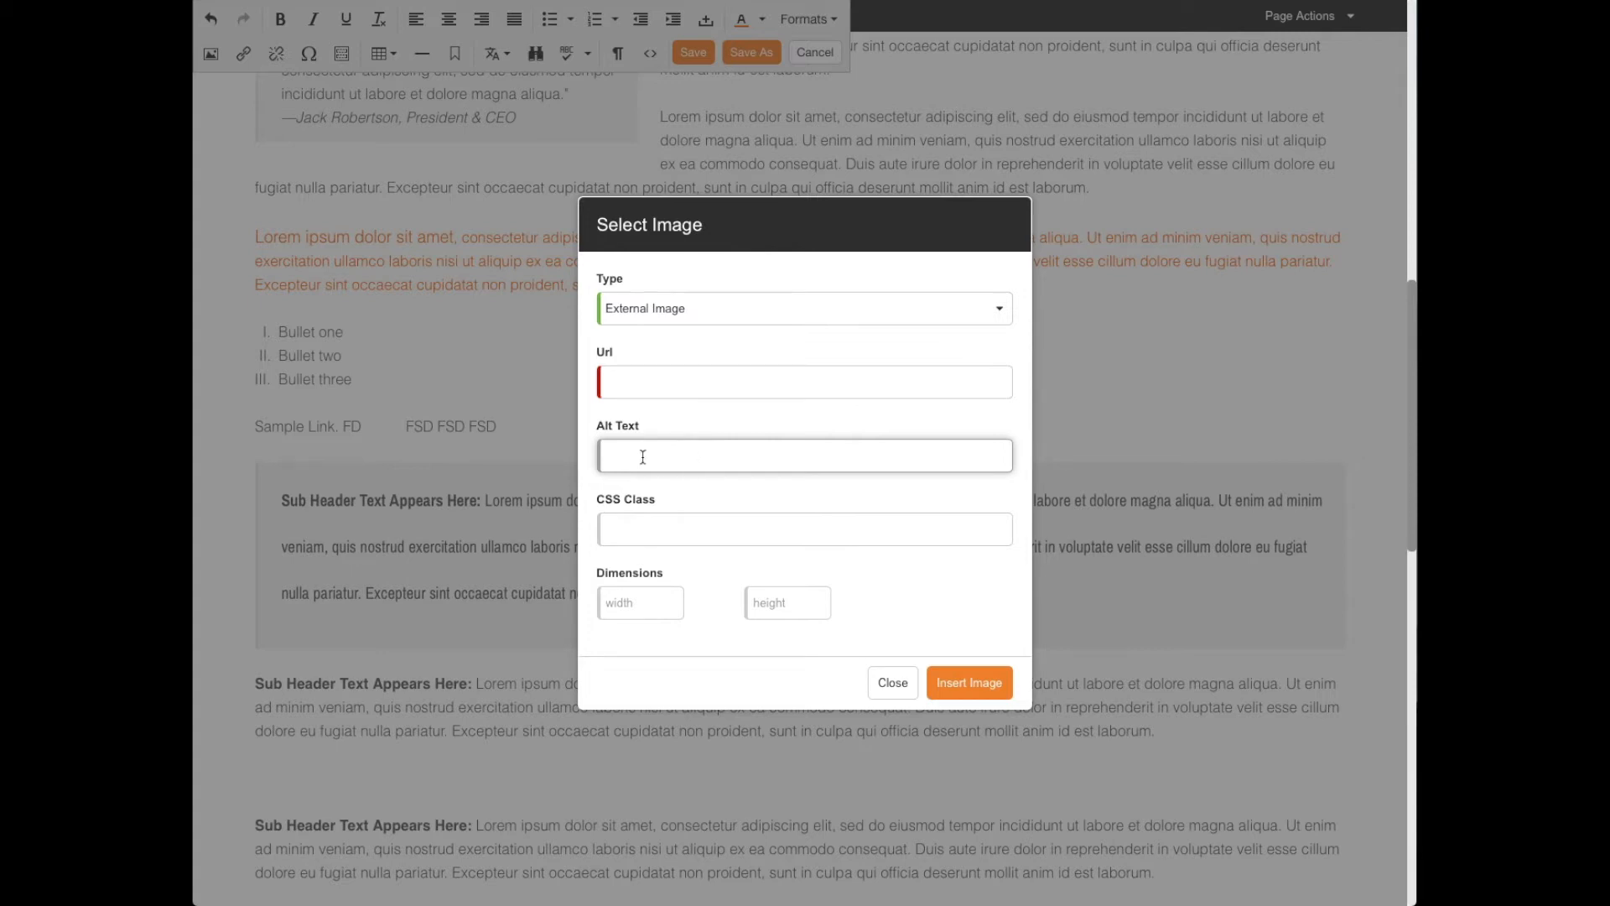
{"action": "left_click", "coordinate": [682, 307]}
{"action": "left_click", "coordinate": [680, 276]}
- Insert banner04.jpg from the Industrial folder under Demo Themes in the image library
{"action": "left_click", "coordinate": [960, 379]}
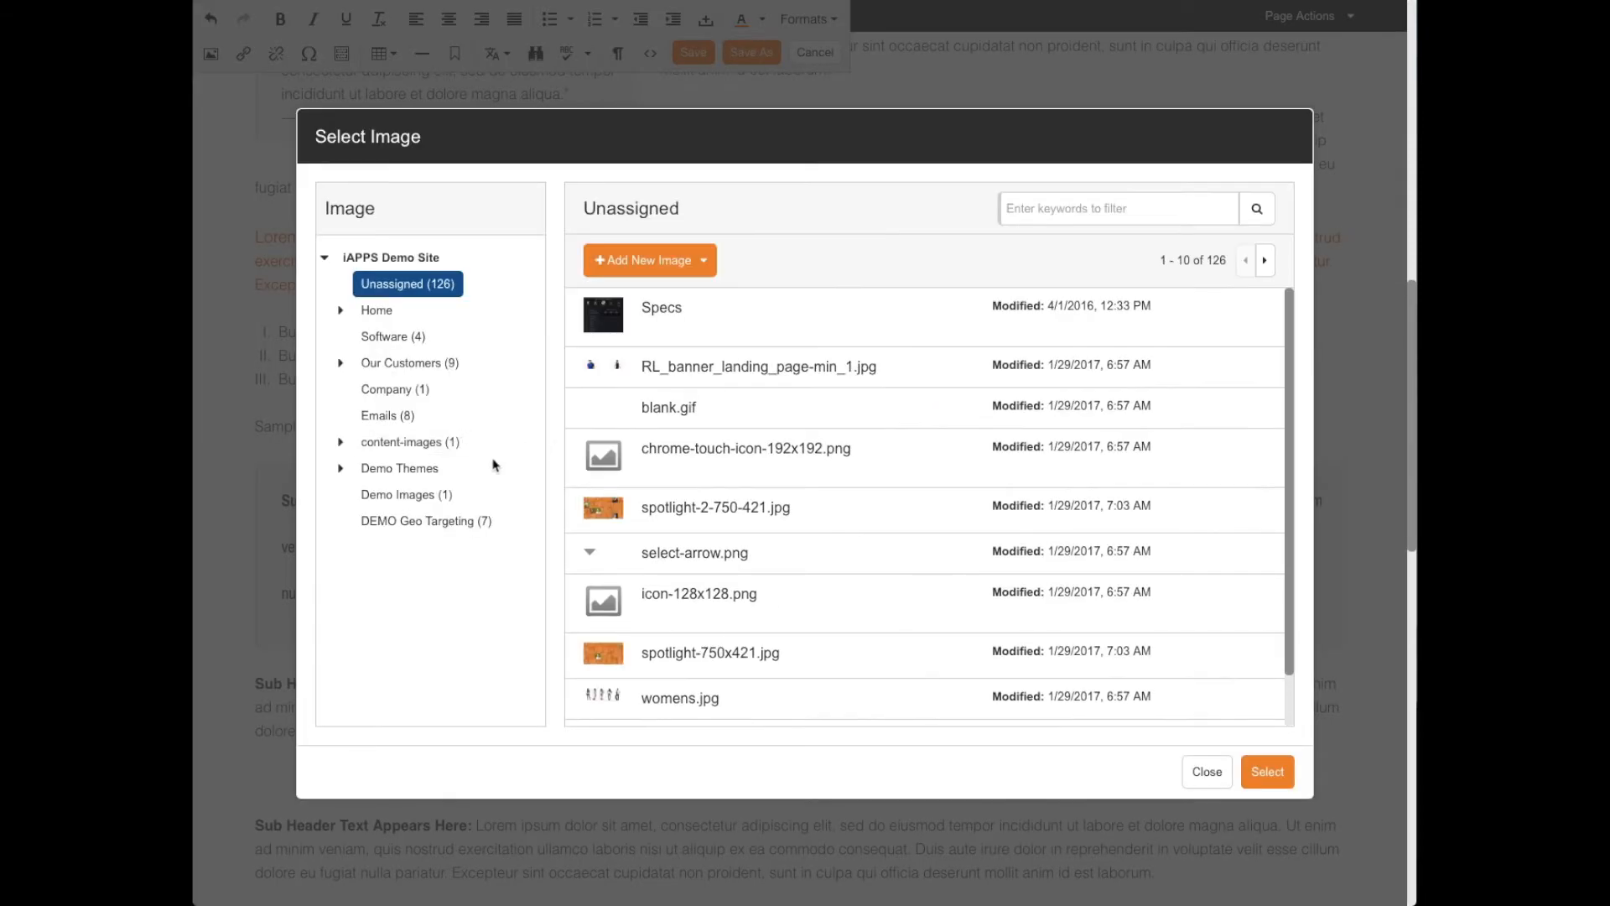
{"action": "left_click", "coordinate": [399, 443]}
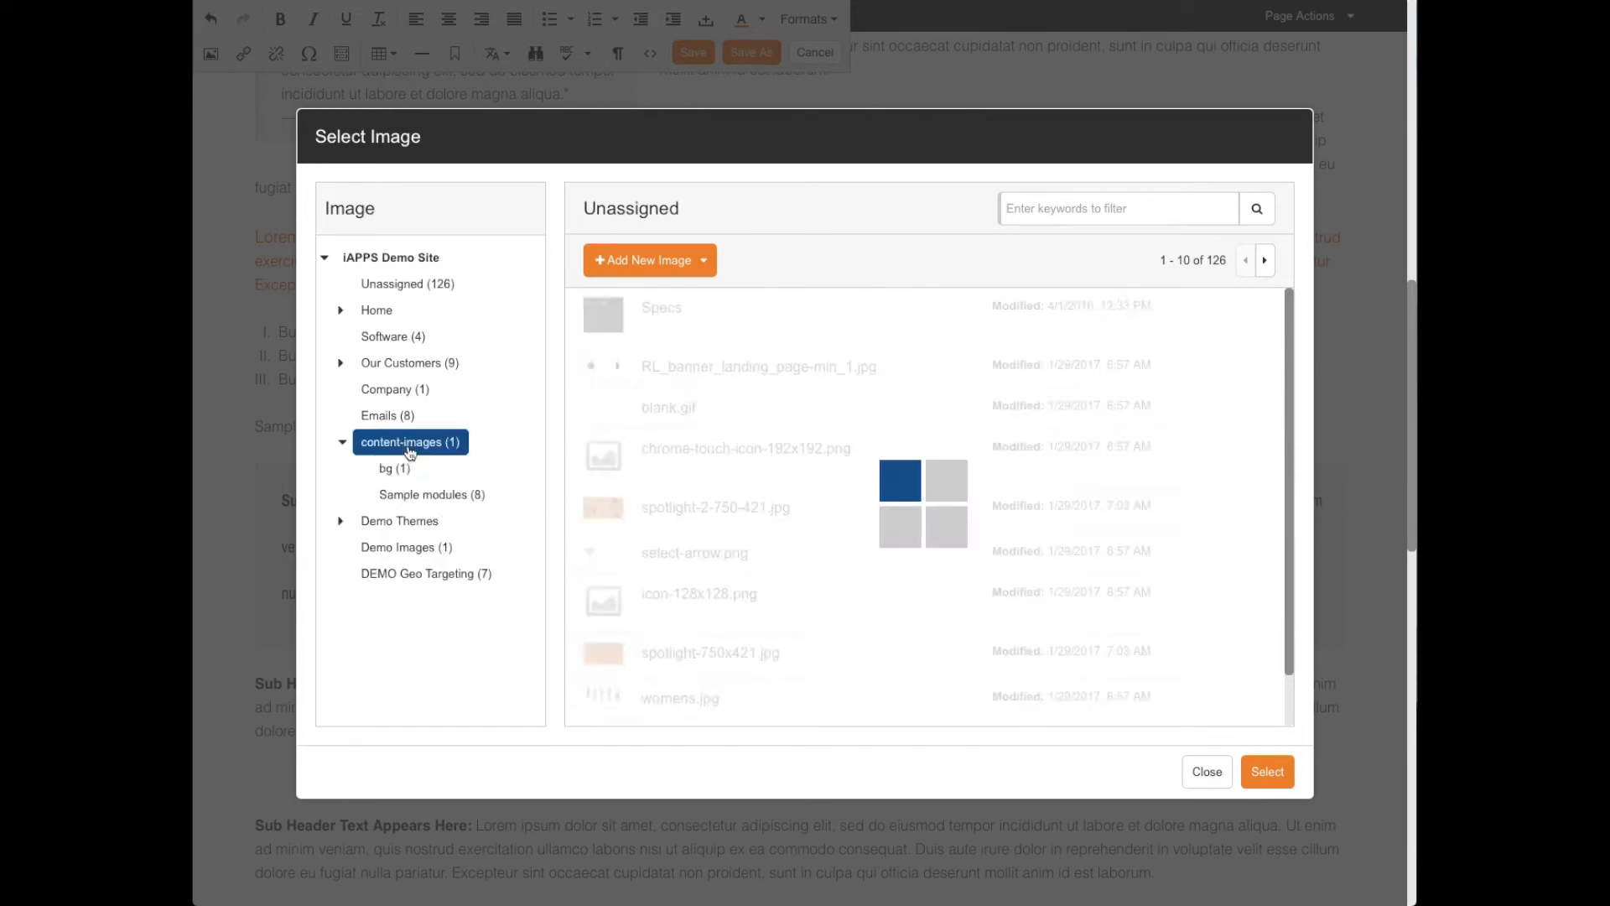
{"action": "left_click", "coordinate": [399, 521]}
{"action": "left_click", "coordinate": [417, 547]}
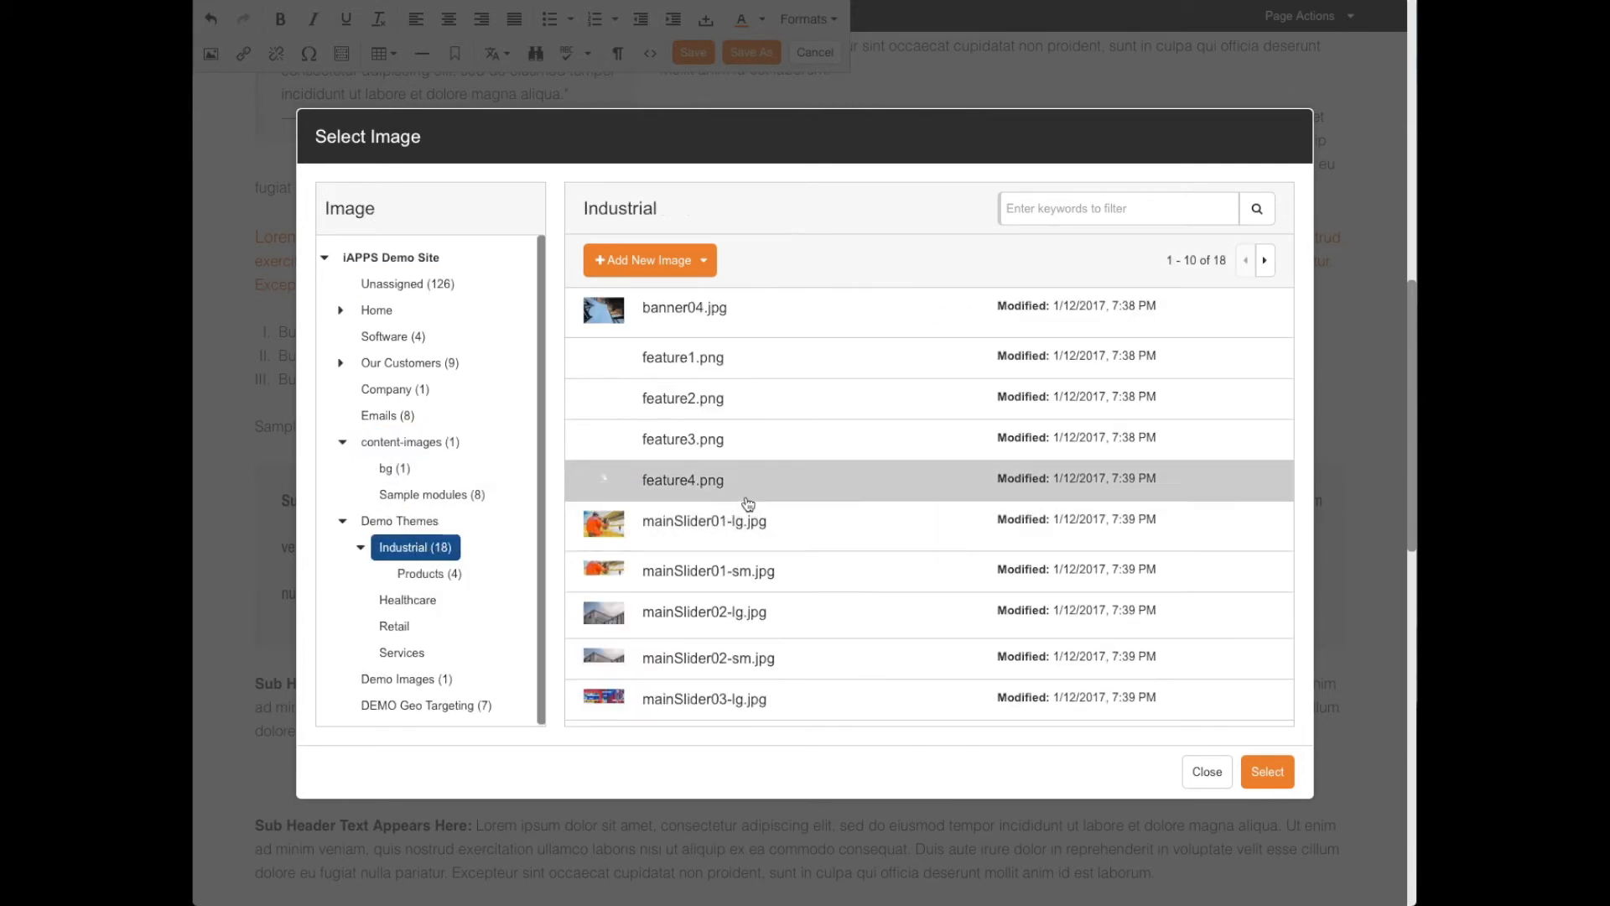
{"action": "scroll", "coordinate": [721, 537], "scroll_direction": "down", "scroll_amount": 8}
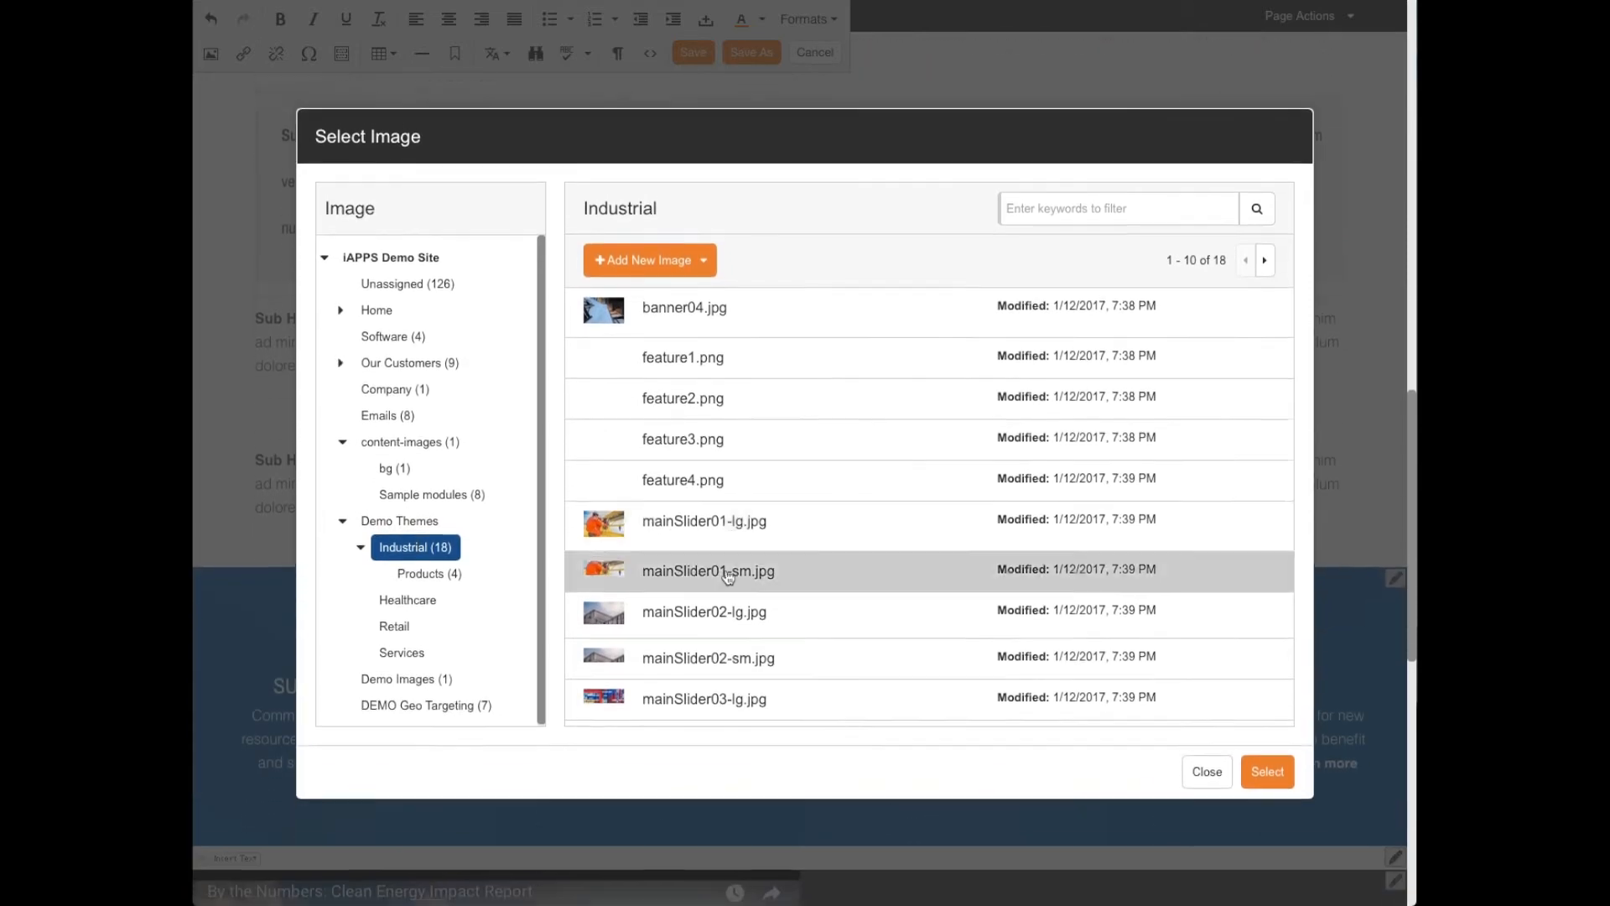
{"action": "left_click", "coordinate": [701, 310]}
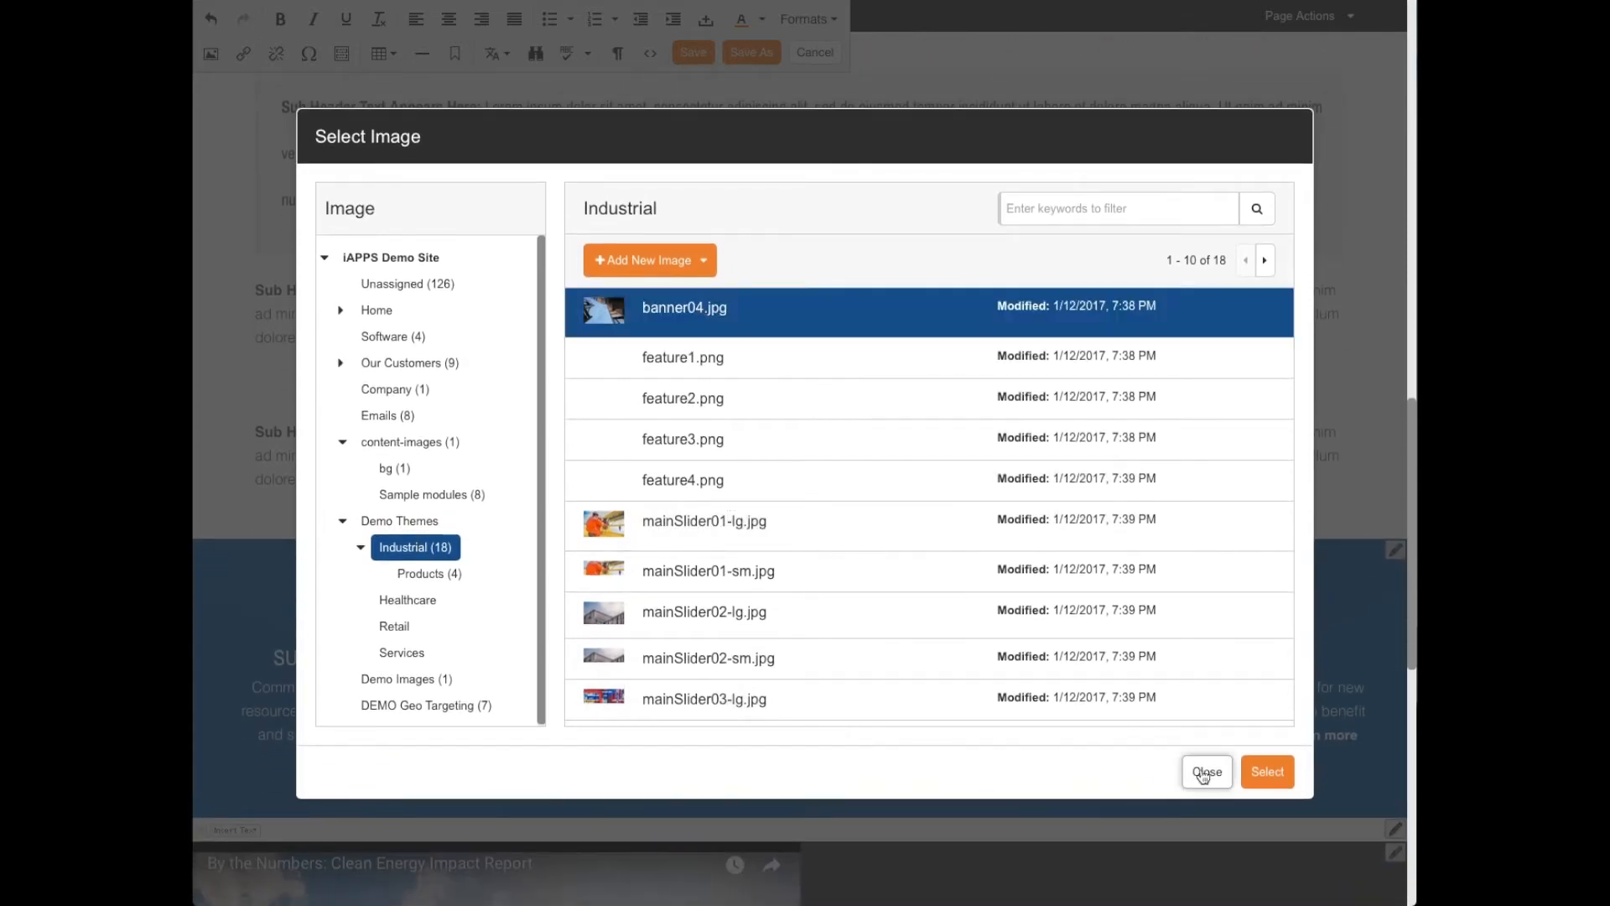
{"action": "left_click", "coordinate": [1266, 773]}
{"action": "left_click", "coordinate": [979, 681]}
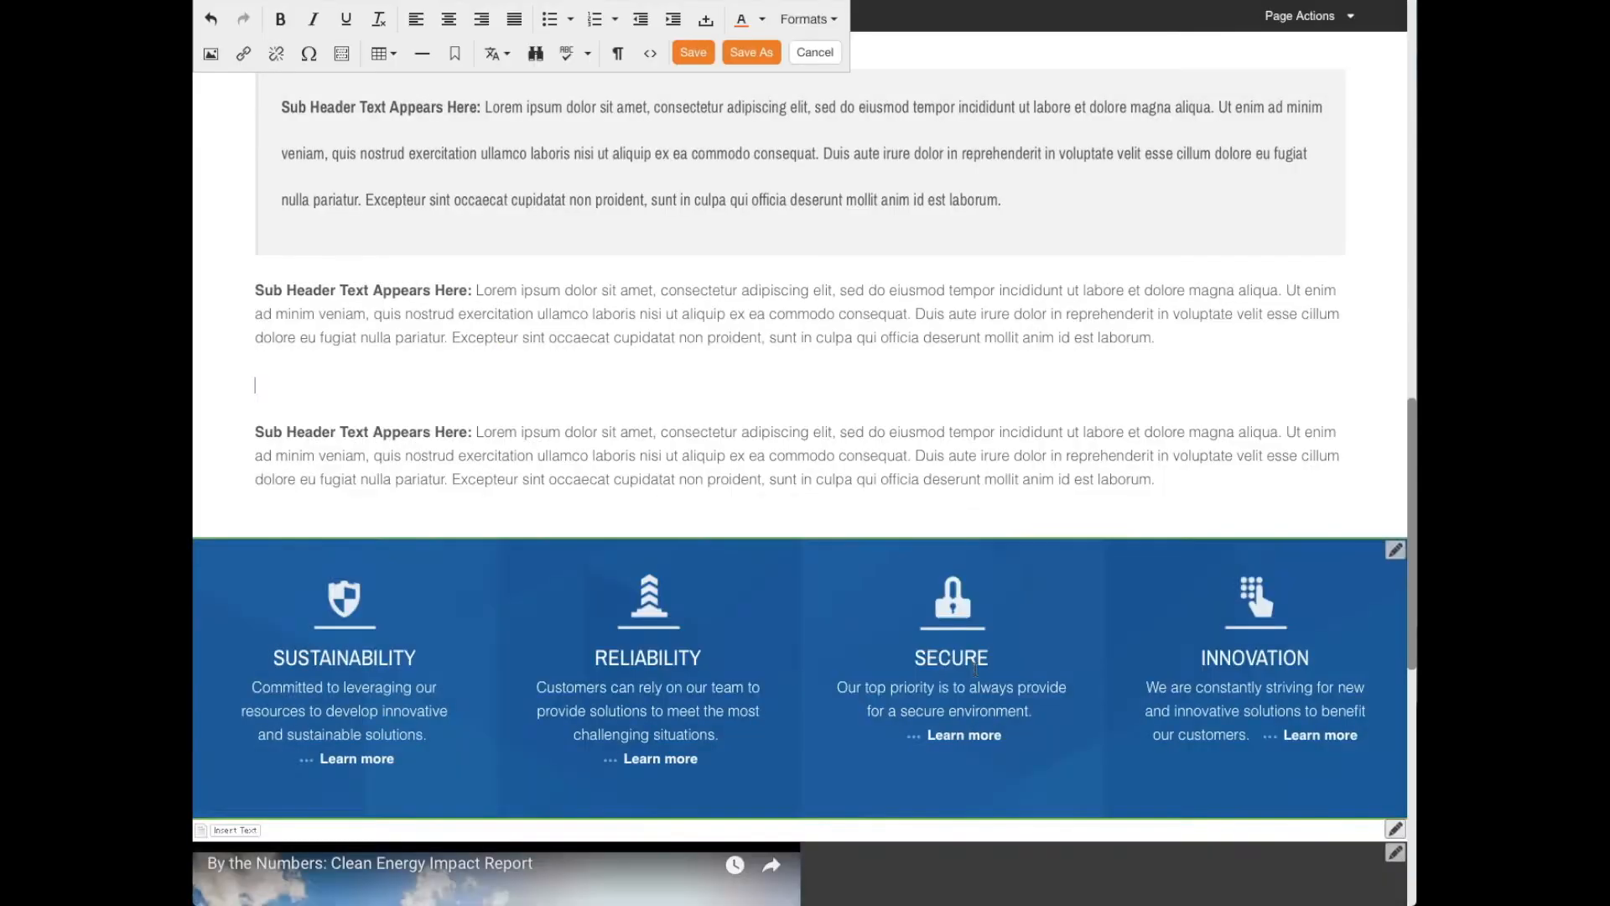
- Shrink the inserted banner image proportionally to about half the width of the text column
{"action": "scroll", "coordinate": [1308, 445], "scroll_direction": "down", "scroll_amount": 5}
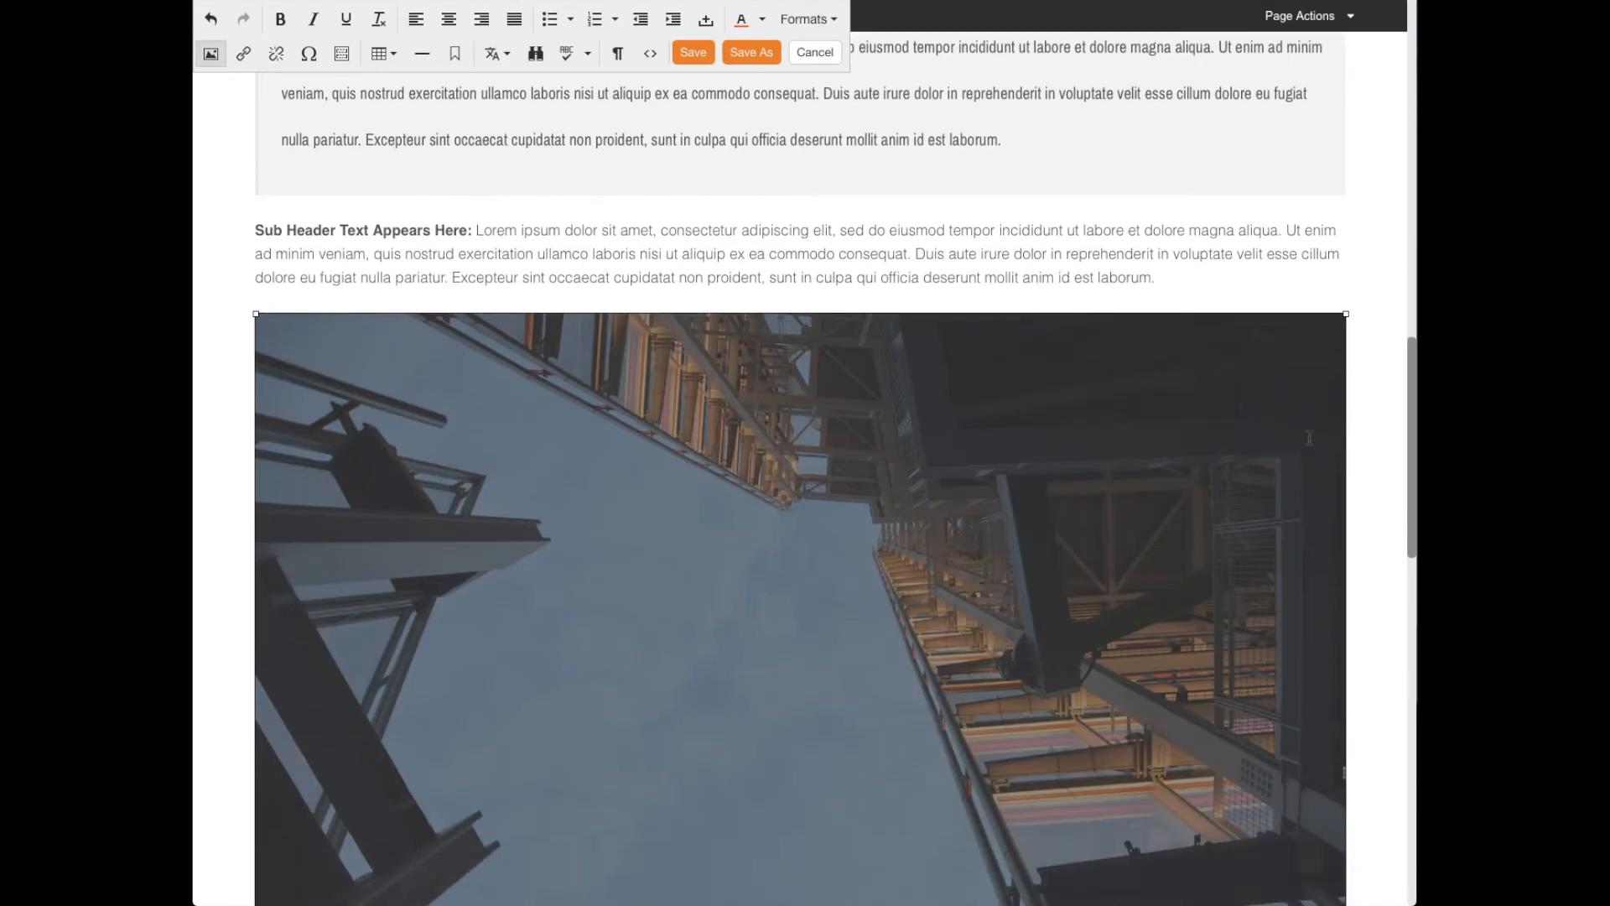
{"action": "left_click_drag", "start_coordinate": [1347, 758], "coordinate": [776, 302]}
{"action": "scroll", "coordinate": [920, 369], "scroll_direction": "up", "scroll_amount": 4}
{"action": "left_click", "coordinate": [679, 513]}
{"action": "left_click", "coordinate": [811, 504]}
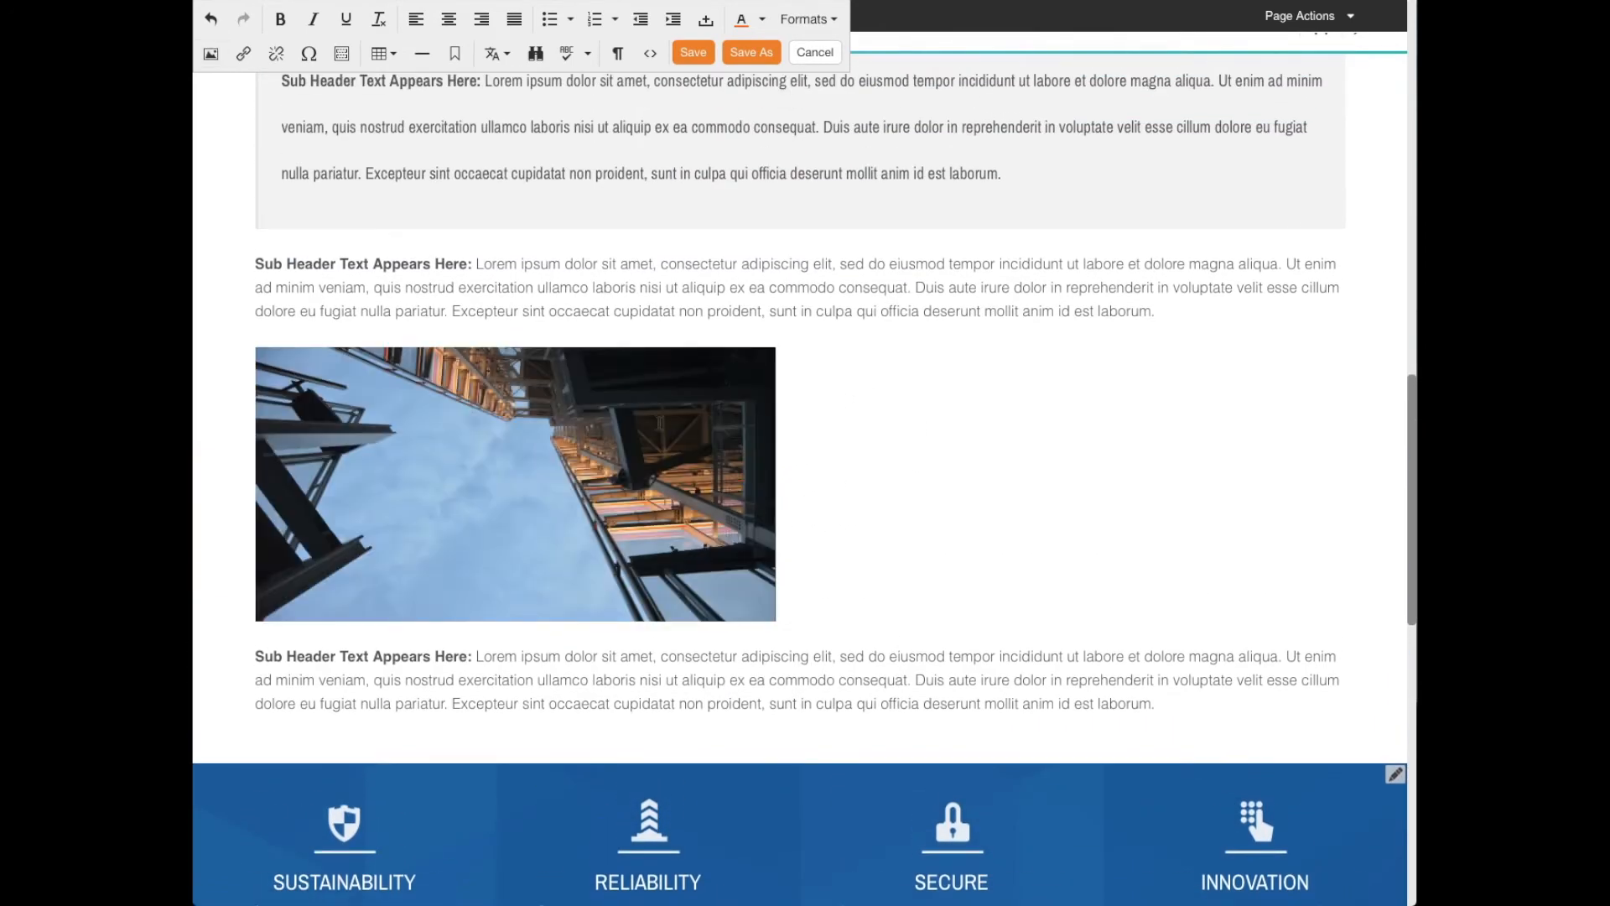
{"action": "scroll", "coordinate": [656, 257], "scroll_direction": "up", "scroll_amount": 2}
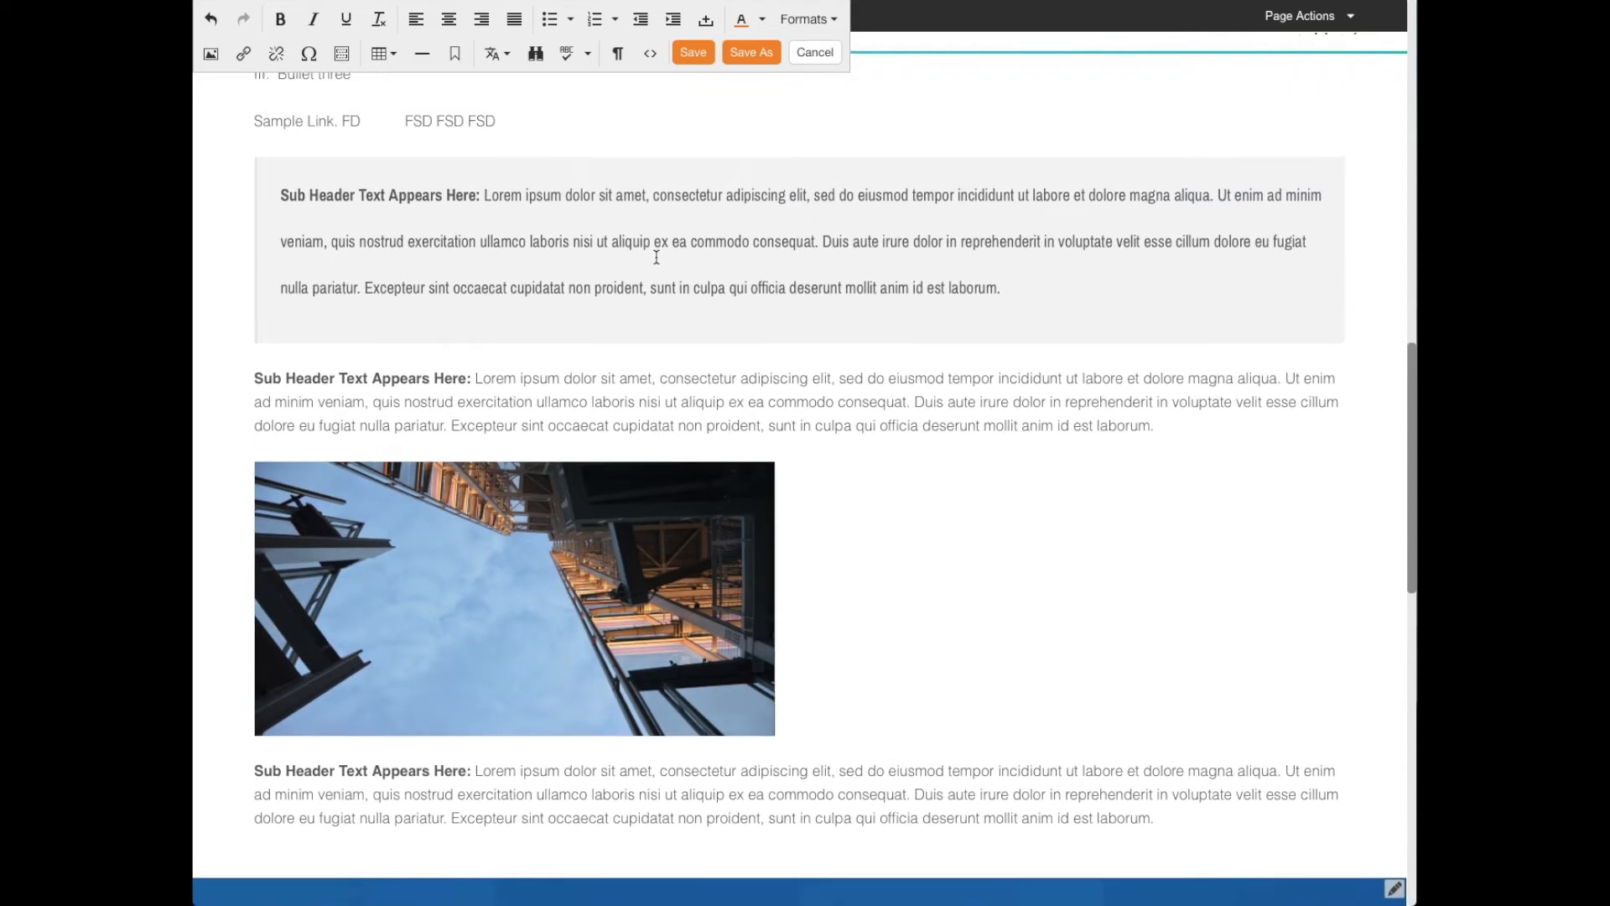
- Open the link settings for the inserted image and review the link types, keeping Page
{"action": "left_click", "coordinate": [505, 540]}
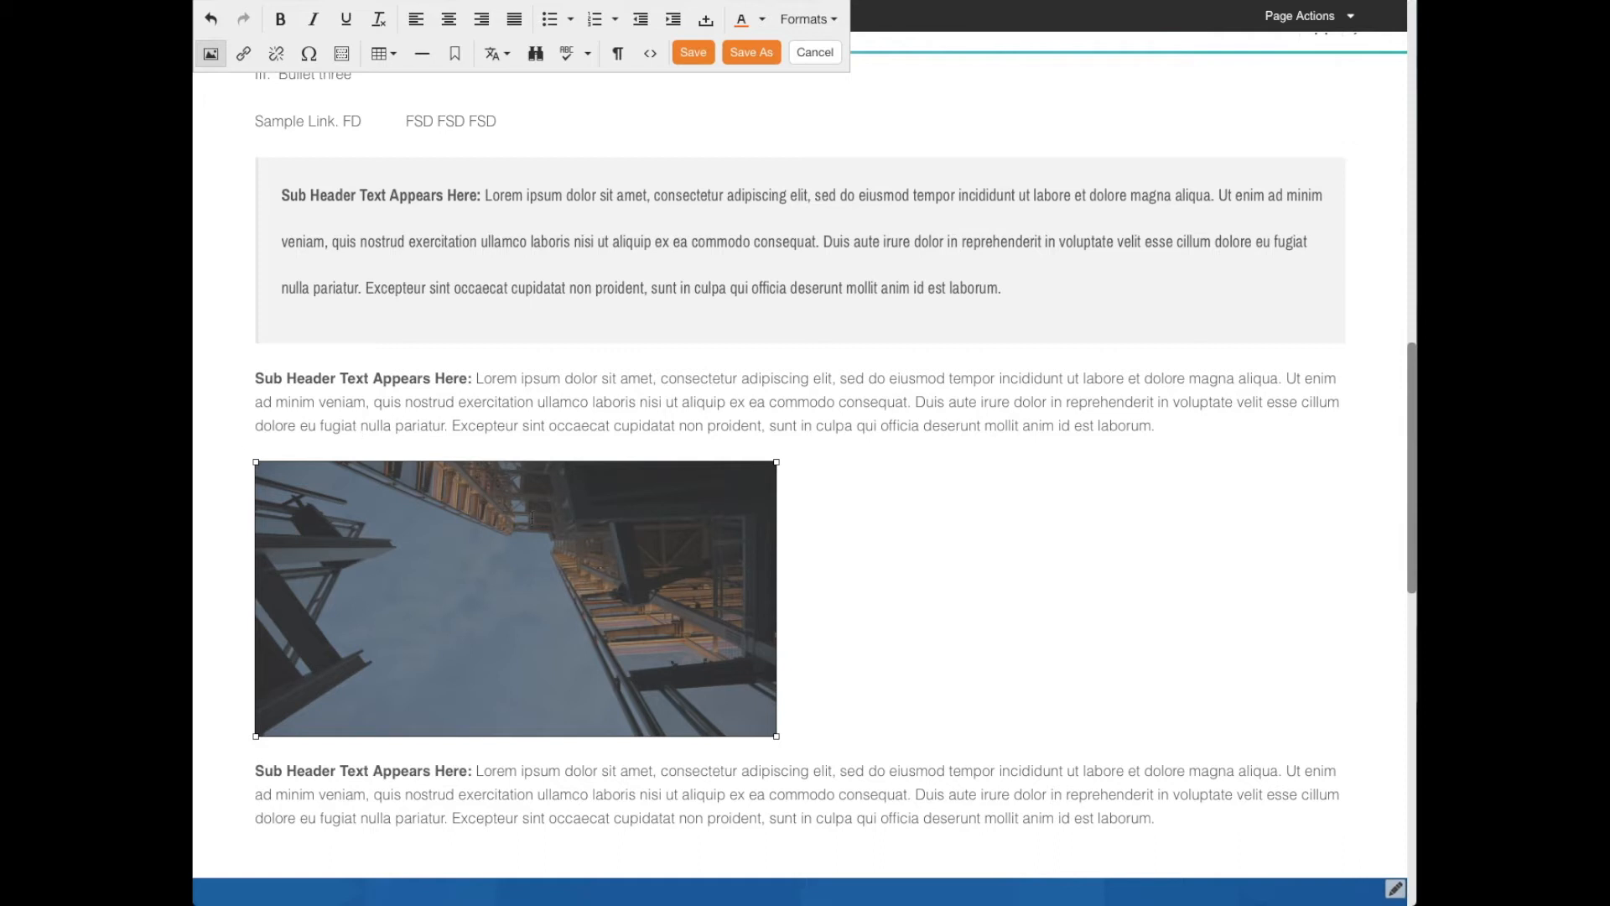
{"action": "left_click", "coordinate": [245, 54]}
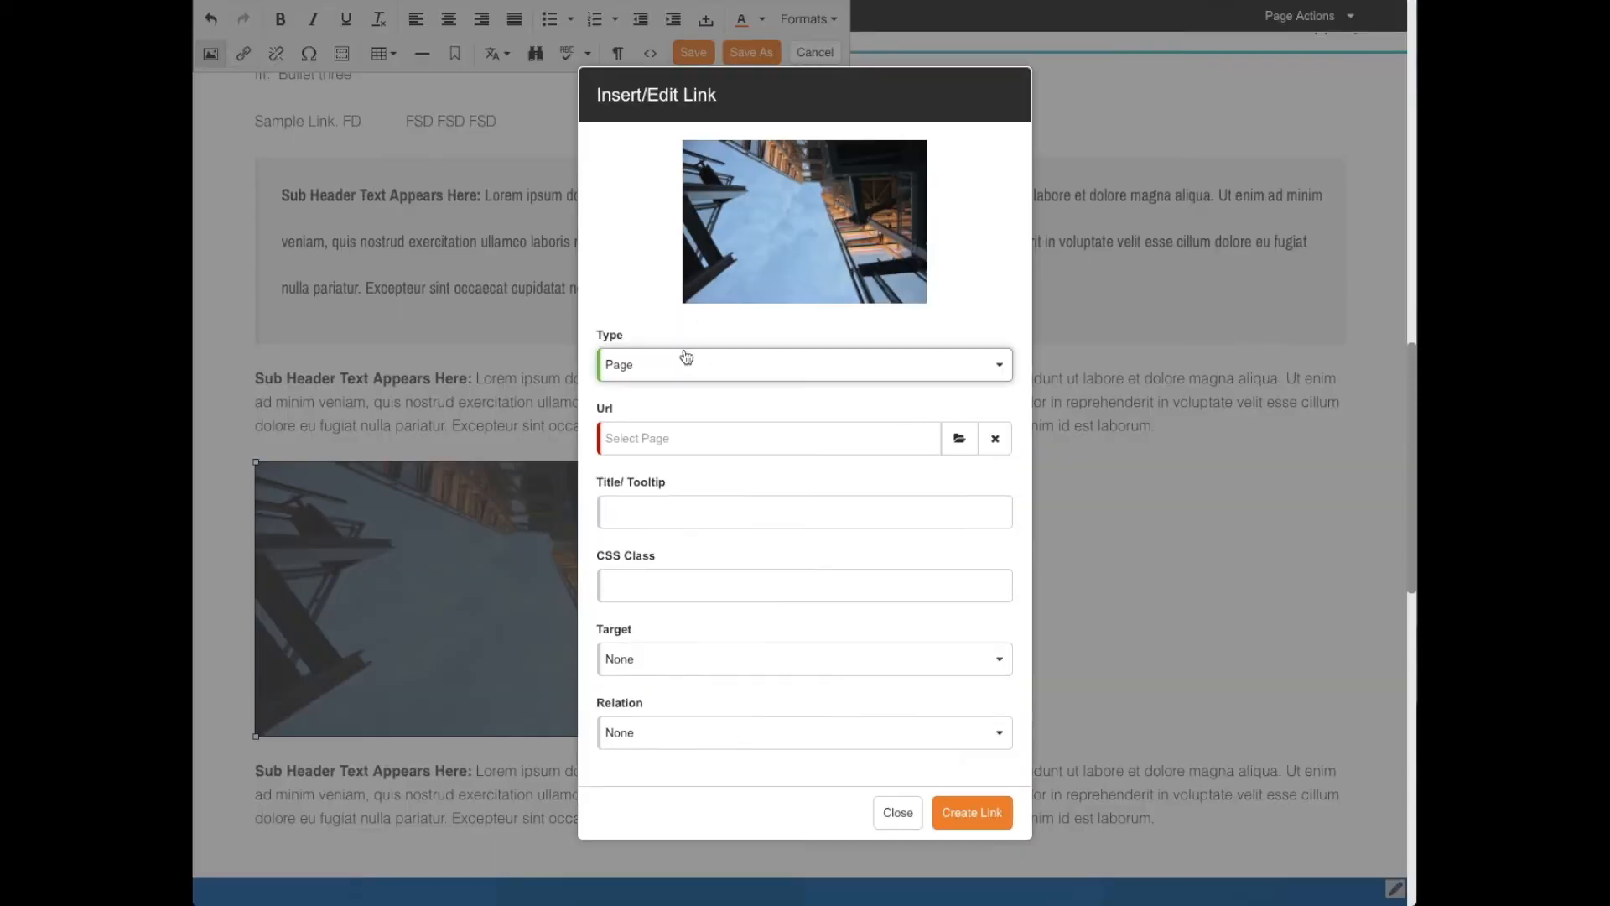
{"action": "left_click", "coordinate": [692, 367]}
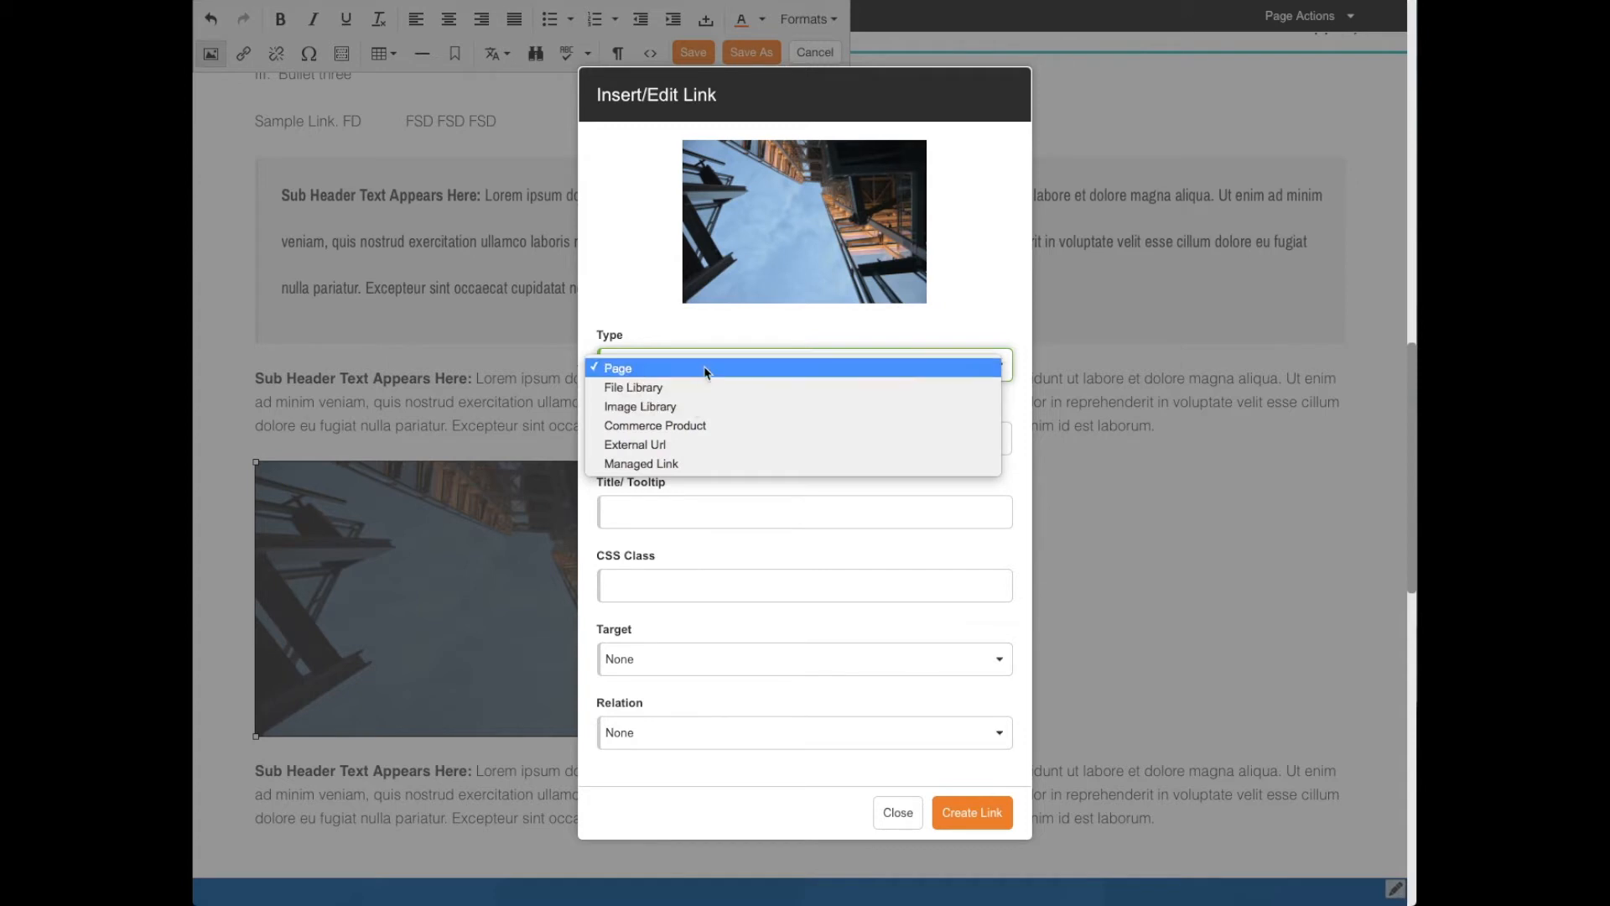
{"action": "left_click", "coordinate": [769, 328]}
{"action": "left_click", "coordinate": [714, 437]}
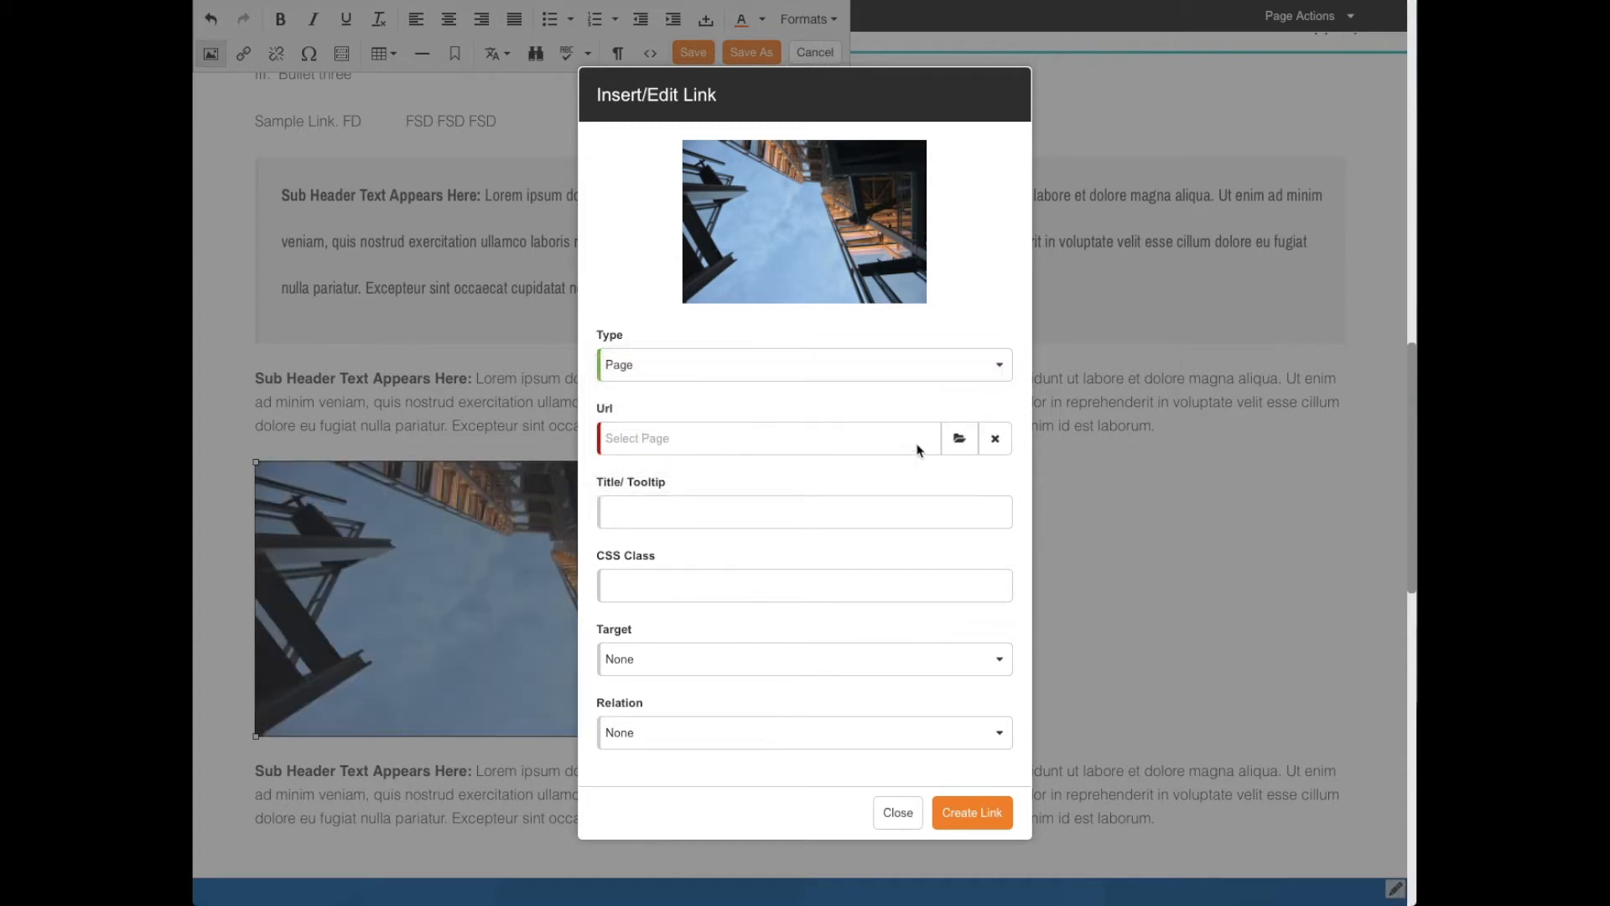
- Choose the Solution A page under Primary Navigation > Solutions as the image's link destination
{"action": "left_click", "coordinate": [960, 438]}
{"action": "left_click", "coordinate": [414, 310]}
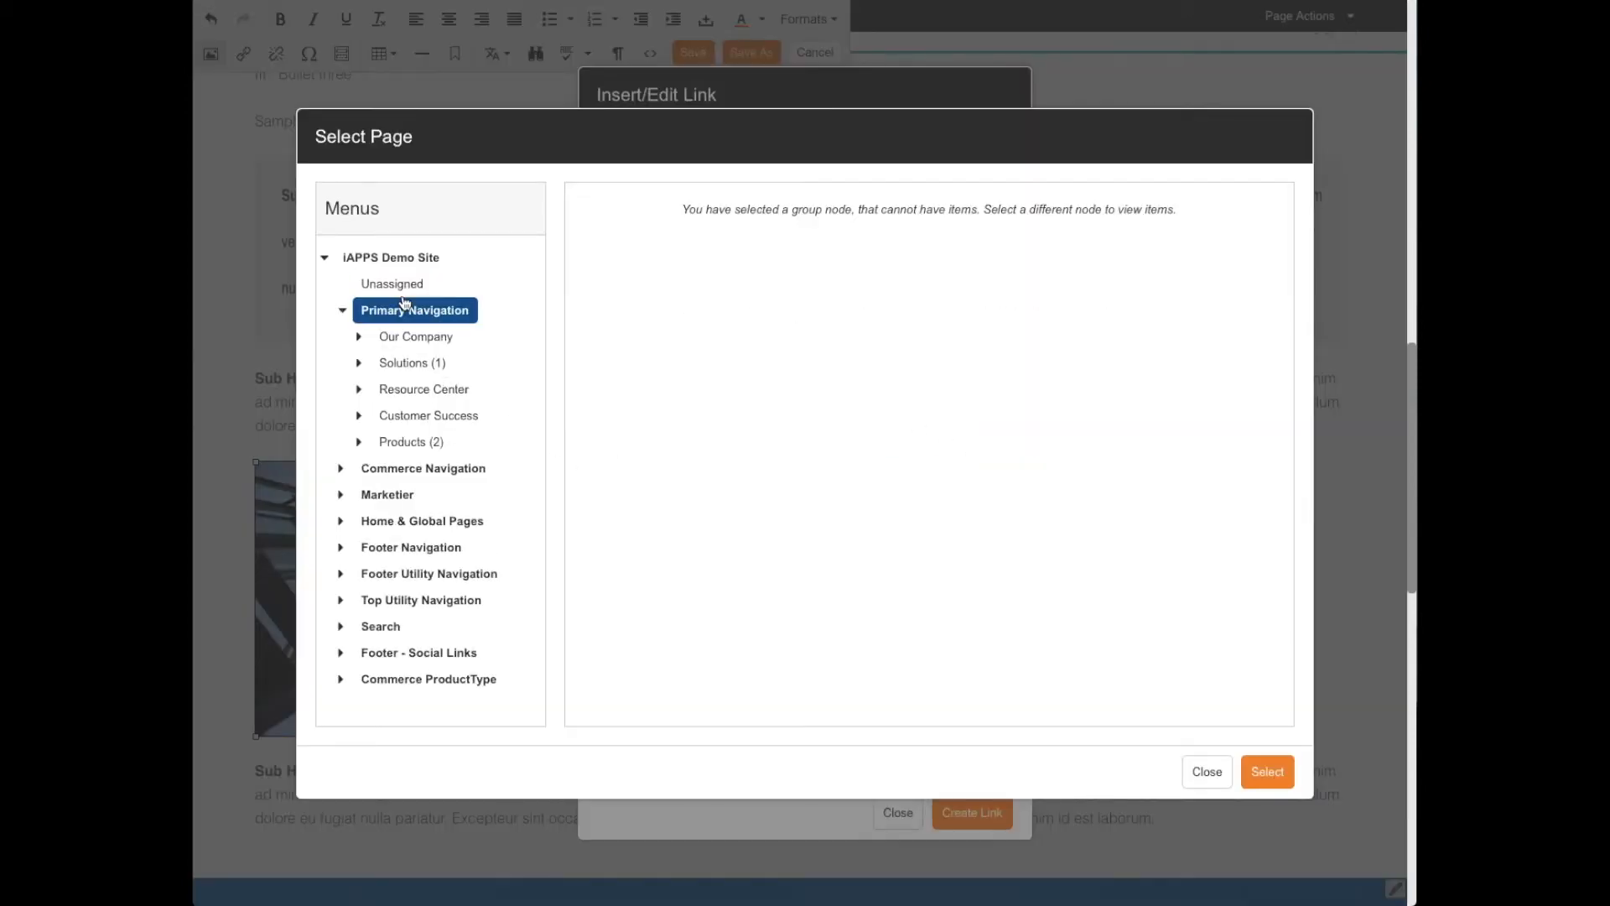
{"action": "left_click", "coordinate": [413, 363]}
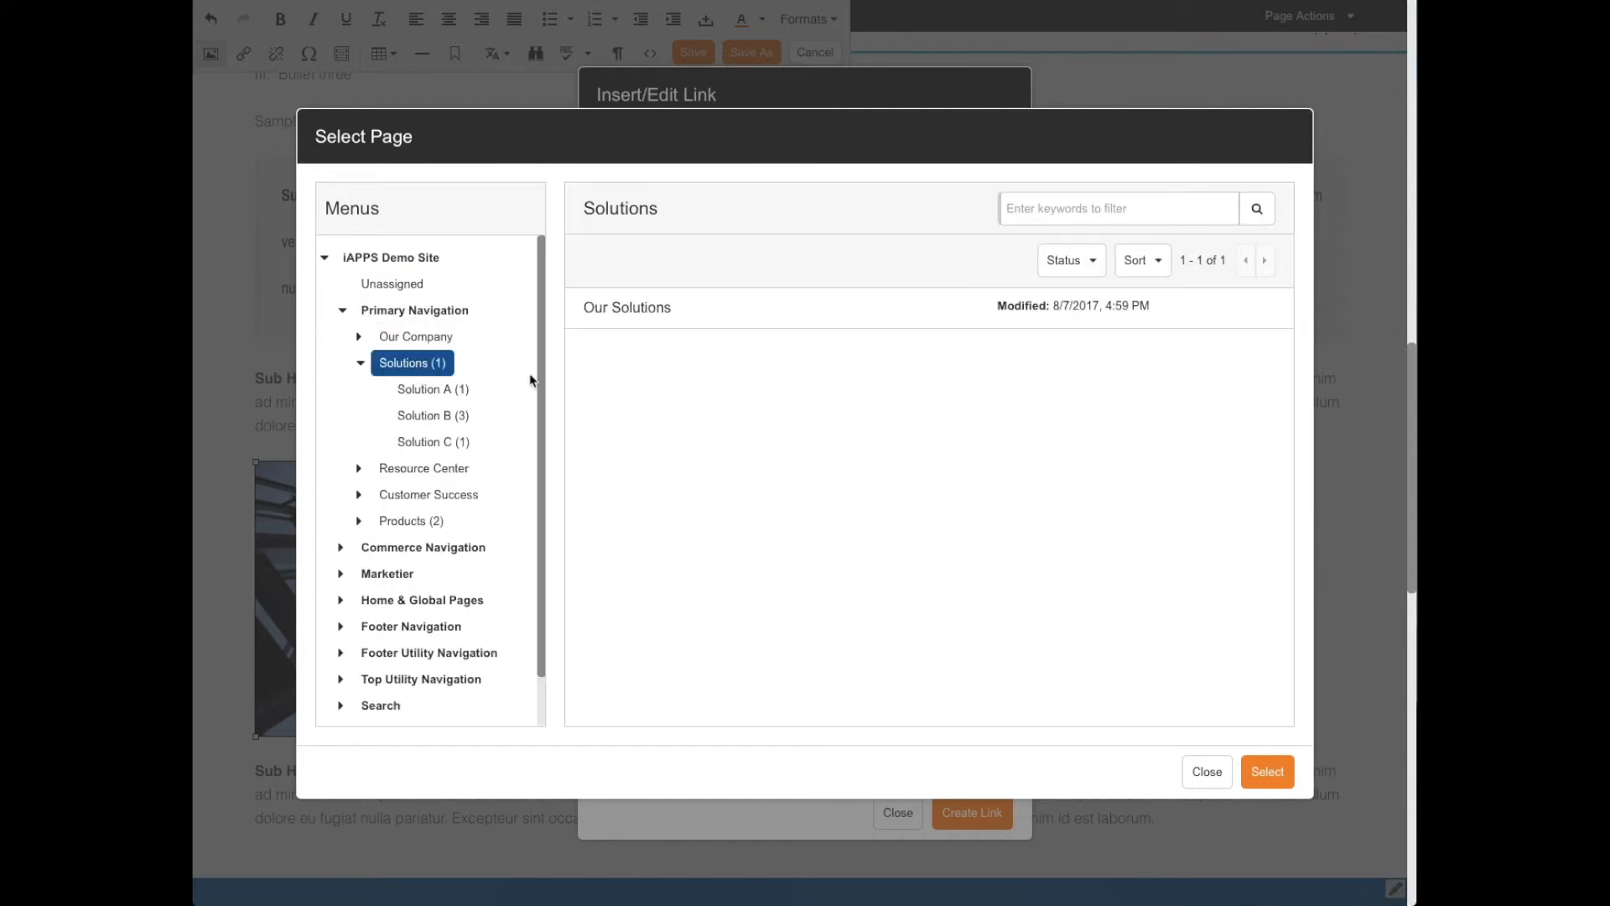
{"action": "left_click", "coordinate": [423, 390]}
{"action": "left_click", "coordinate": [703, 323]}
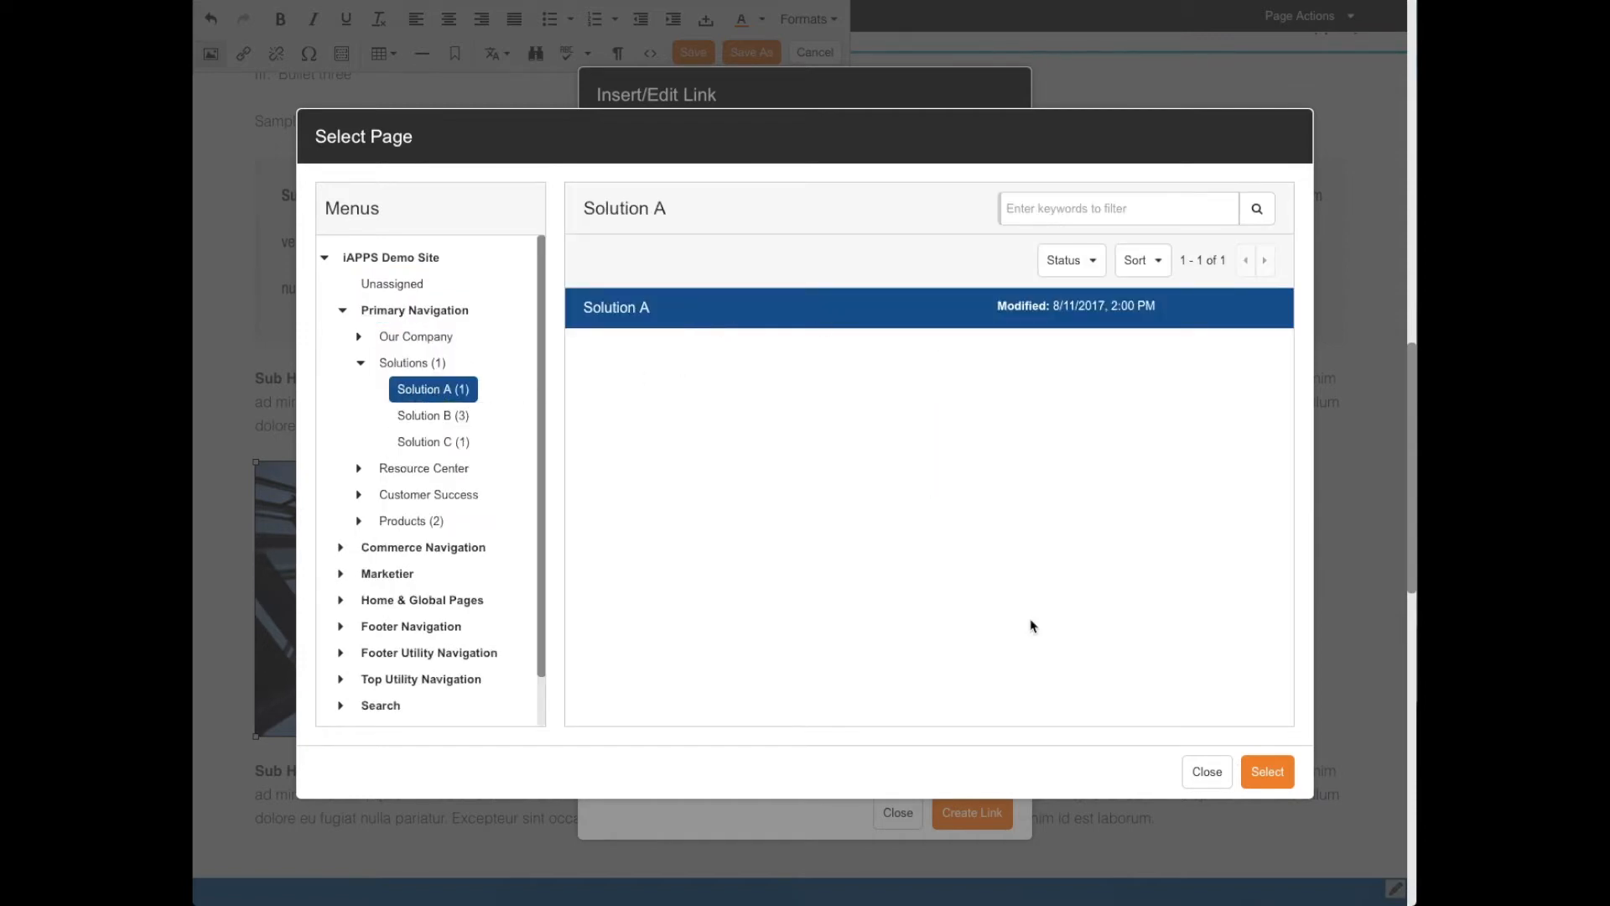
{"action": "left_click", "coordinate": [1267, 771]}
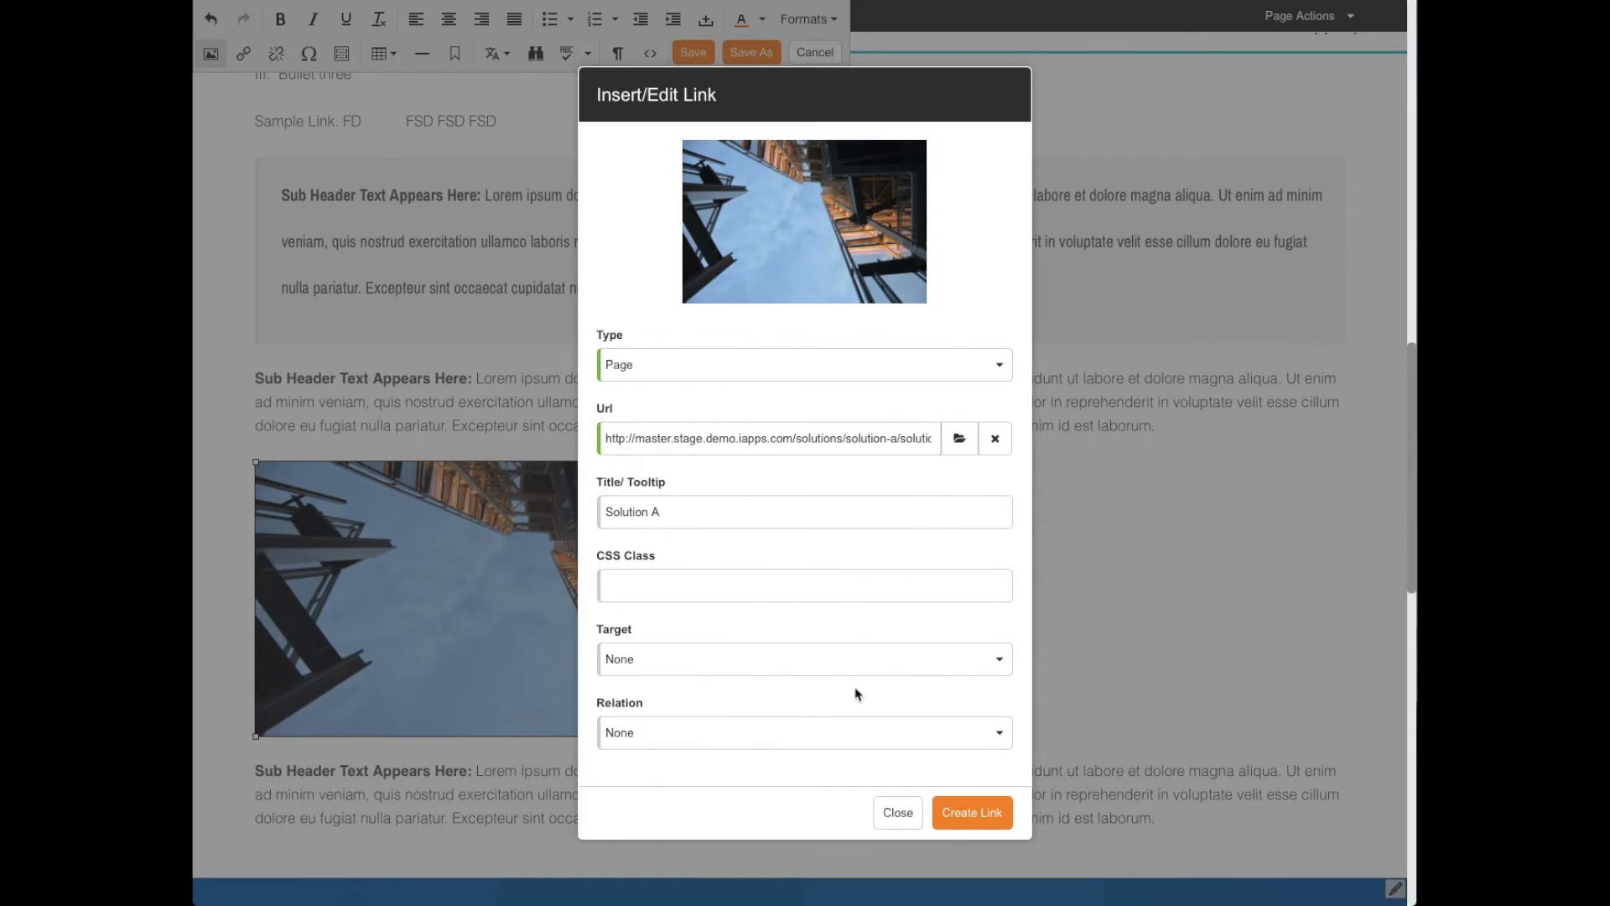
- Set the link target to New Window and create the link on the image
{"action": "left_click", "coordinate": [715, 662]}
{"action": "left_click", "coordinate": [671, 681]}
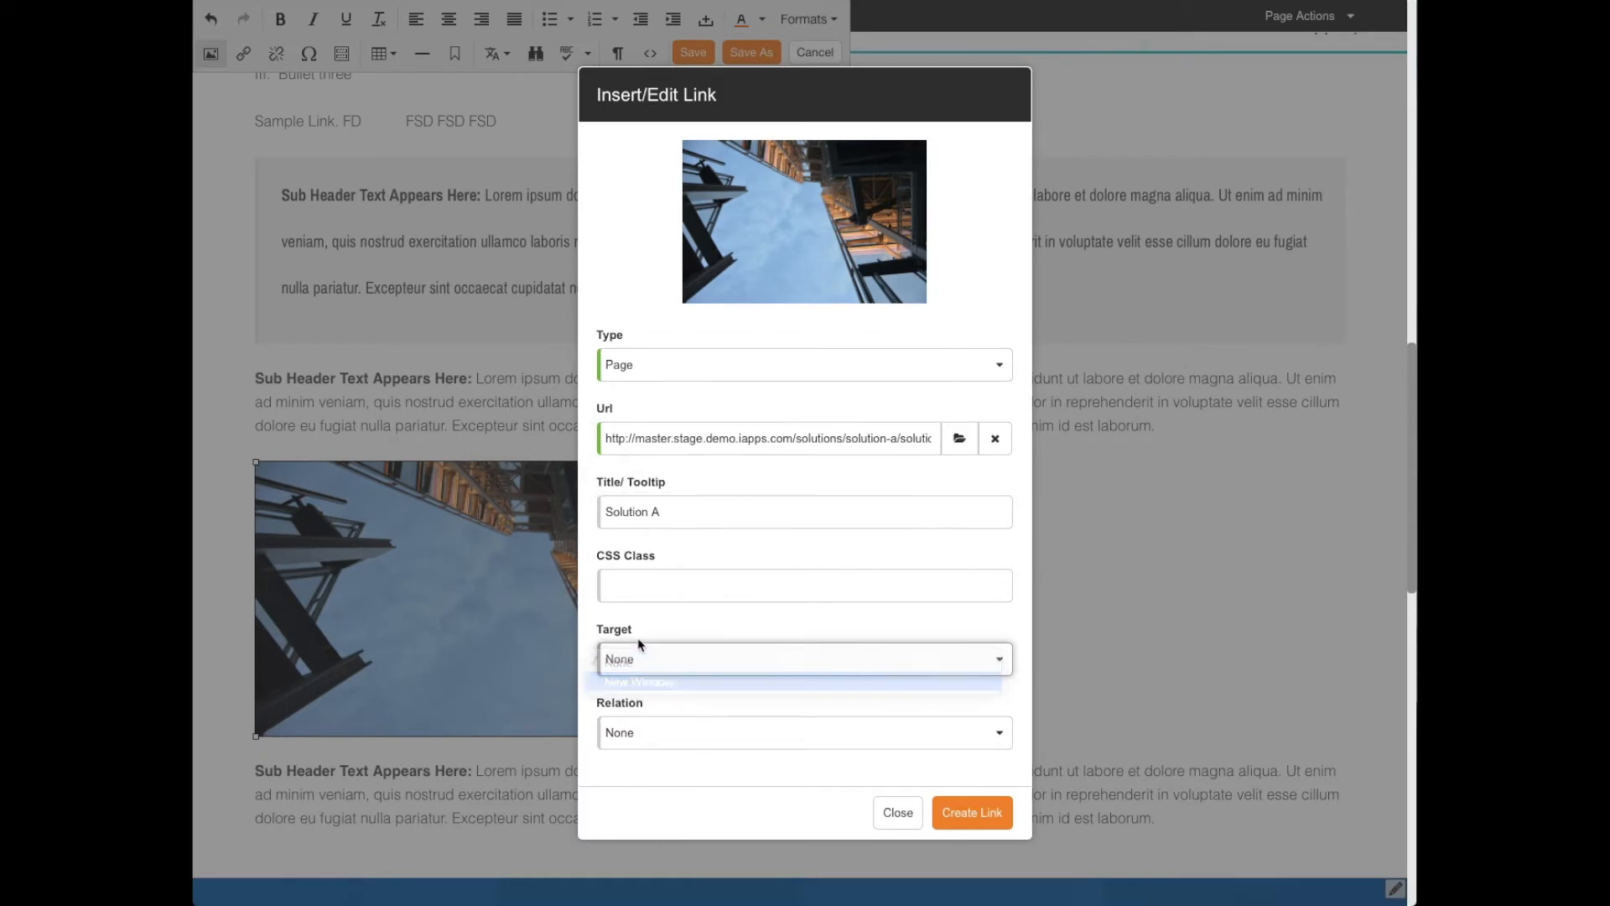
{"action": "left_click", "coordinate": [964, 814]}
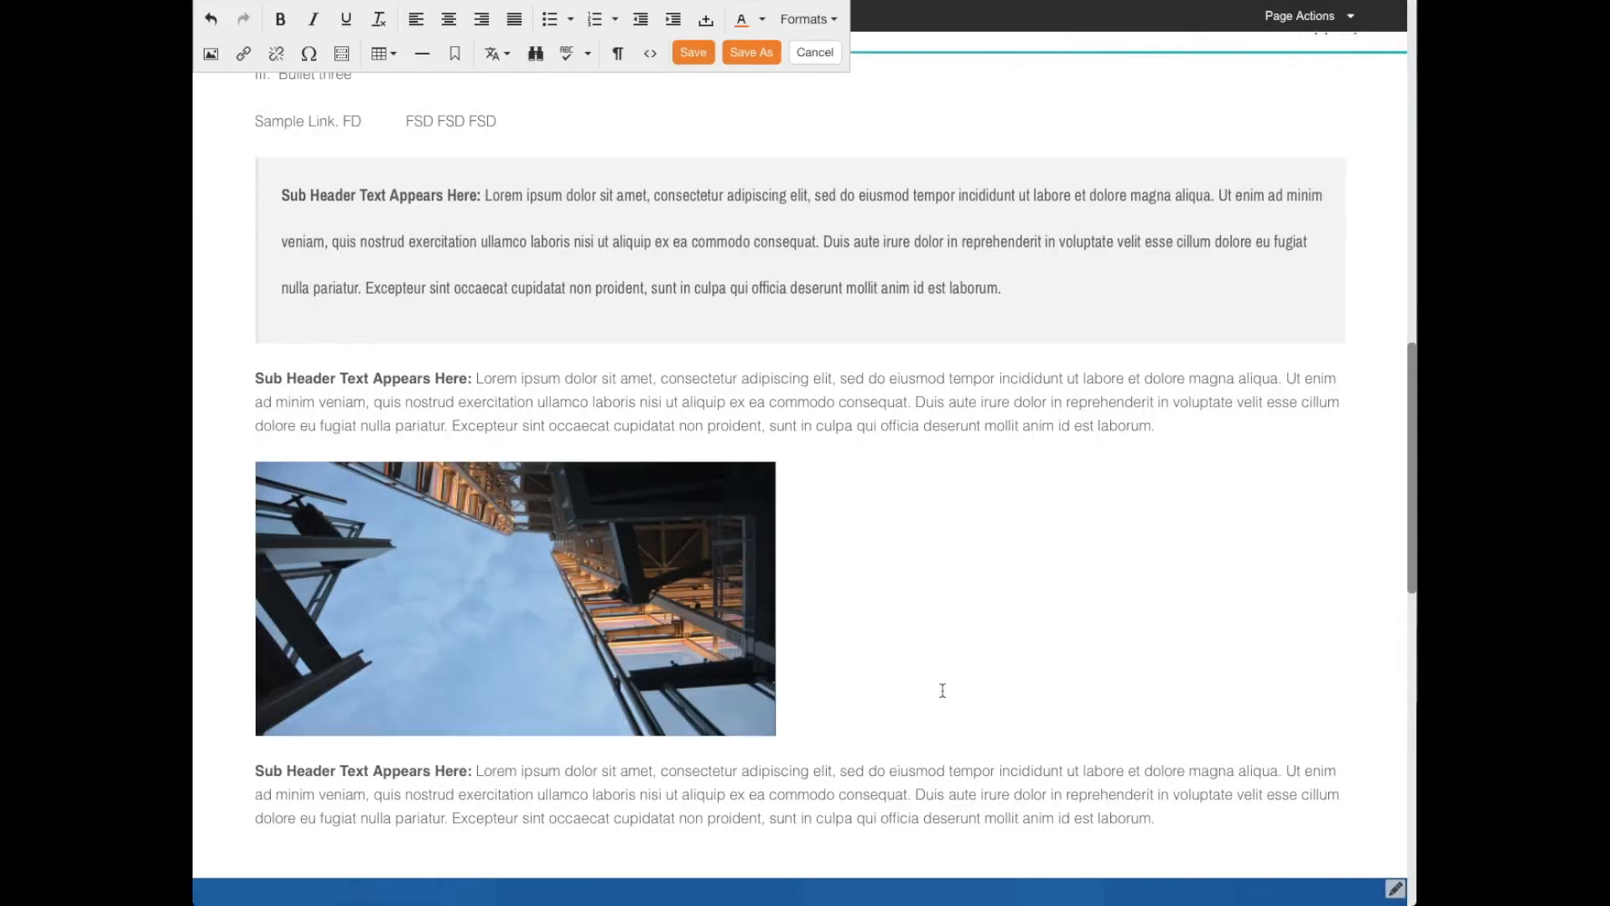
{"action": "scroll", "coordinate": [891, 570], "scroll_direction": "down", "scroll_amount": 1}
{"action": "scroll", "coordinate": [891, 570], "scroll_direction": "up", "scroll_amount": 1}
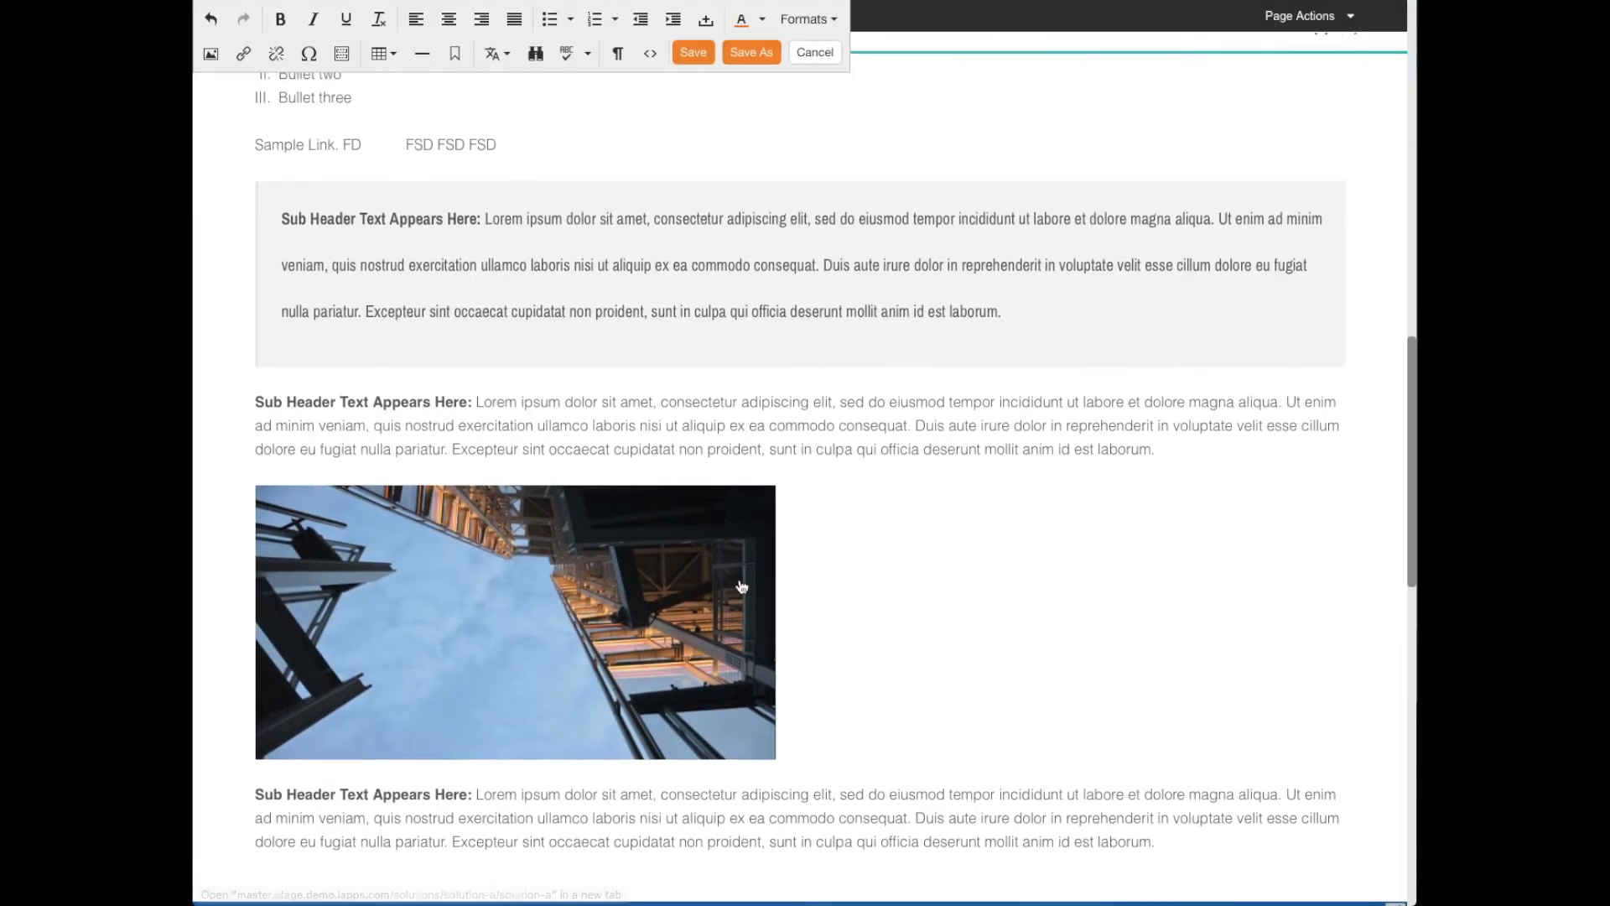
- Add an empty line between the linked image and the "Sub Header Text Appears Here:" paragraph below it
{"action": "left_click", "coordinate": [498, 587]}
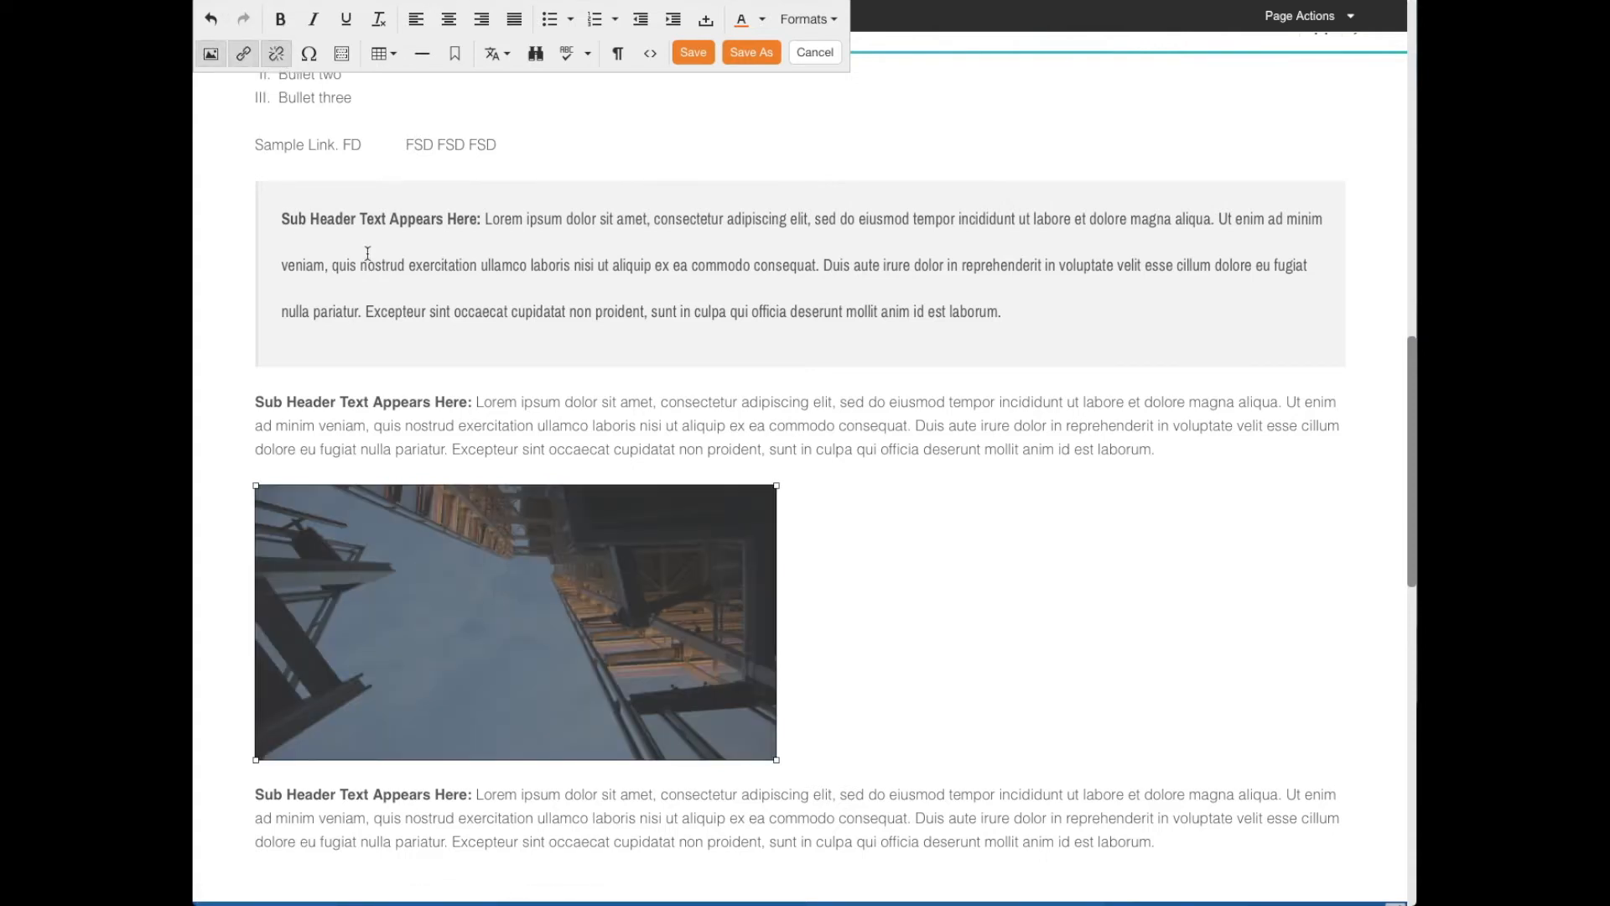
{"action": "left_click", "coordinate": [258, 795]}
{"action": "key", "text": "Return"}
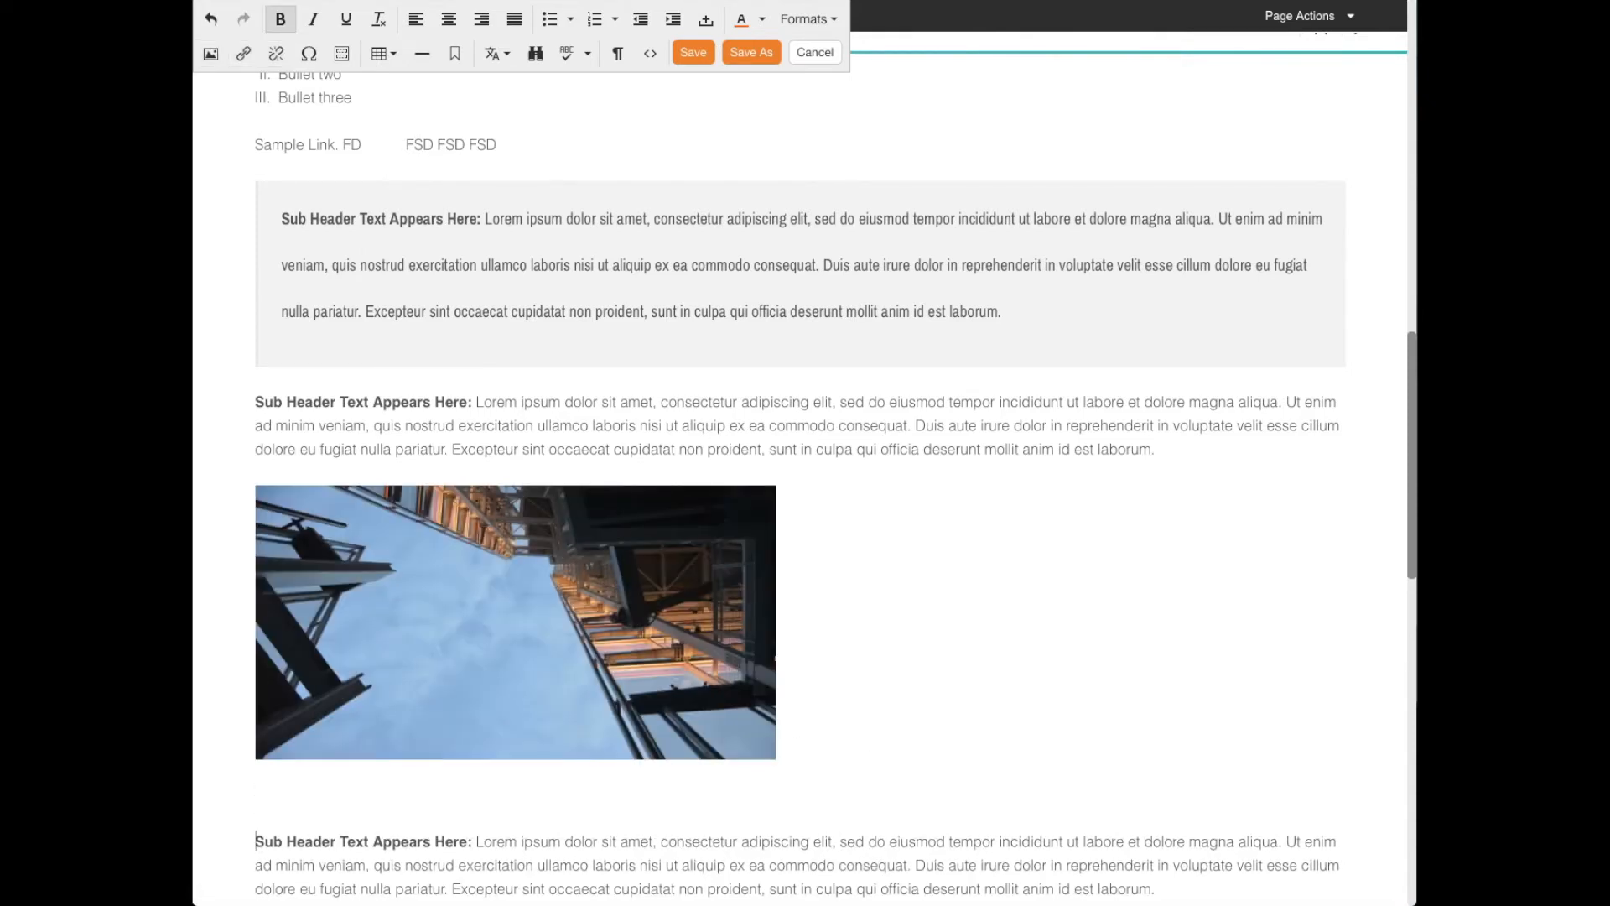
- Insert the Facebook URL token from the Site Attribute category below the linked image, followed by an empty line
{"action": "left_click", "coordinate": [498, 798]}
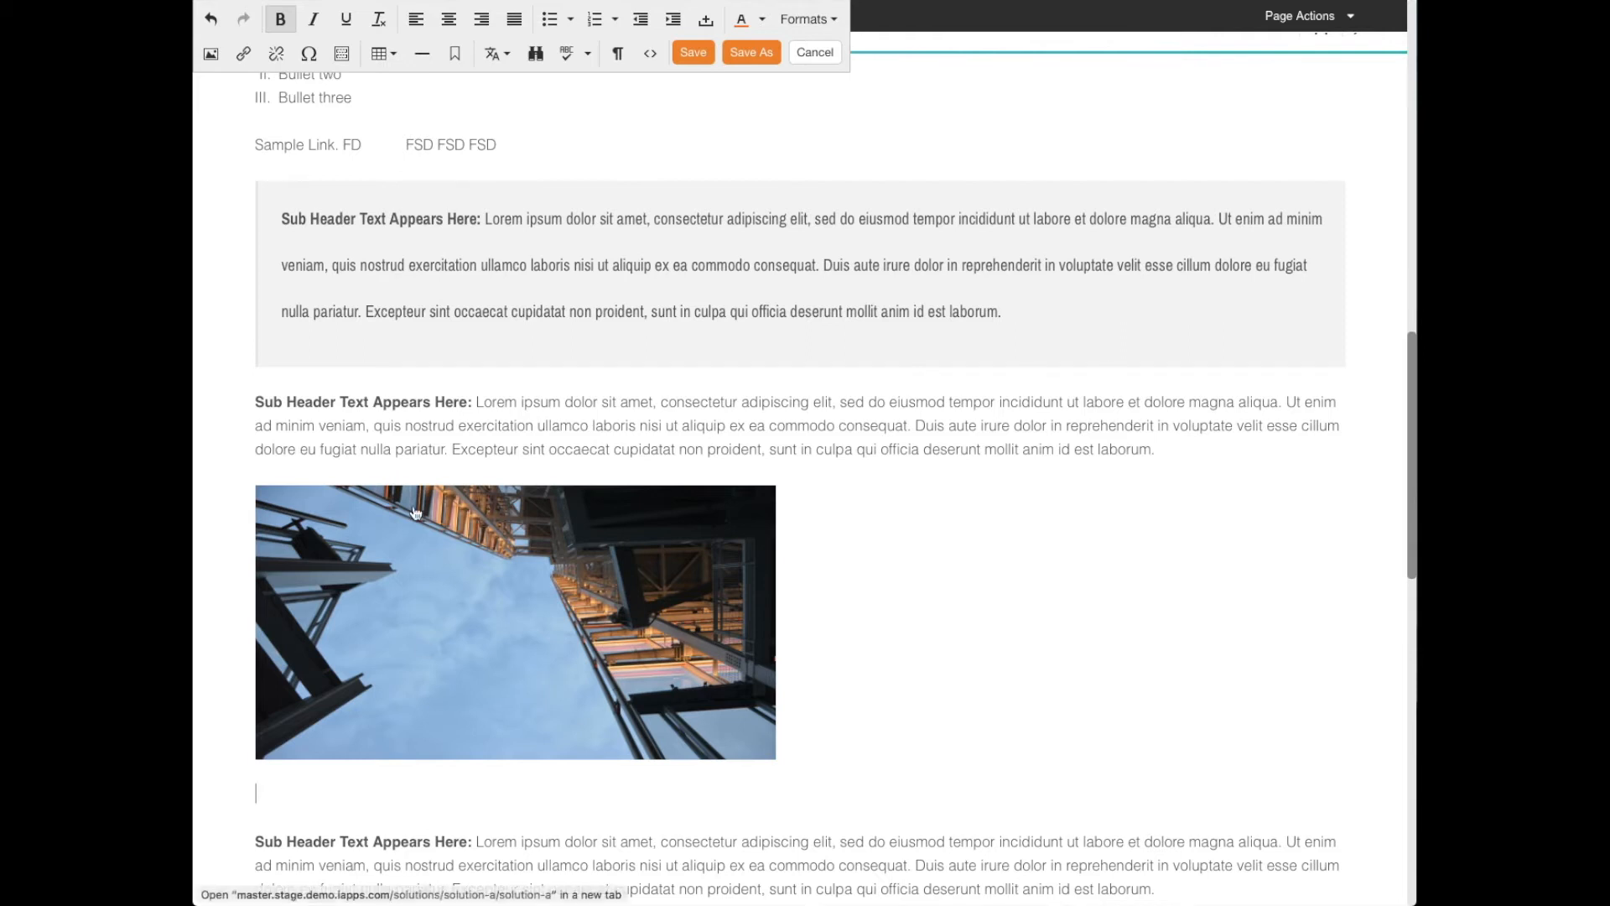
{"action": "left_click", "coordinate": [315, 57]}
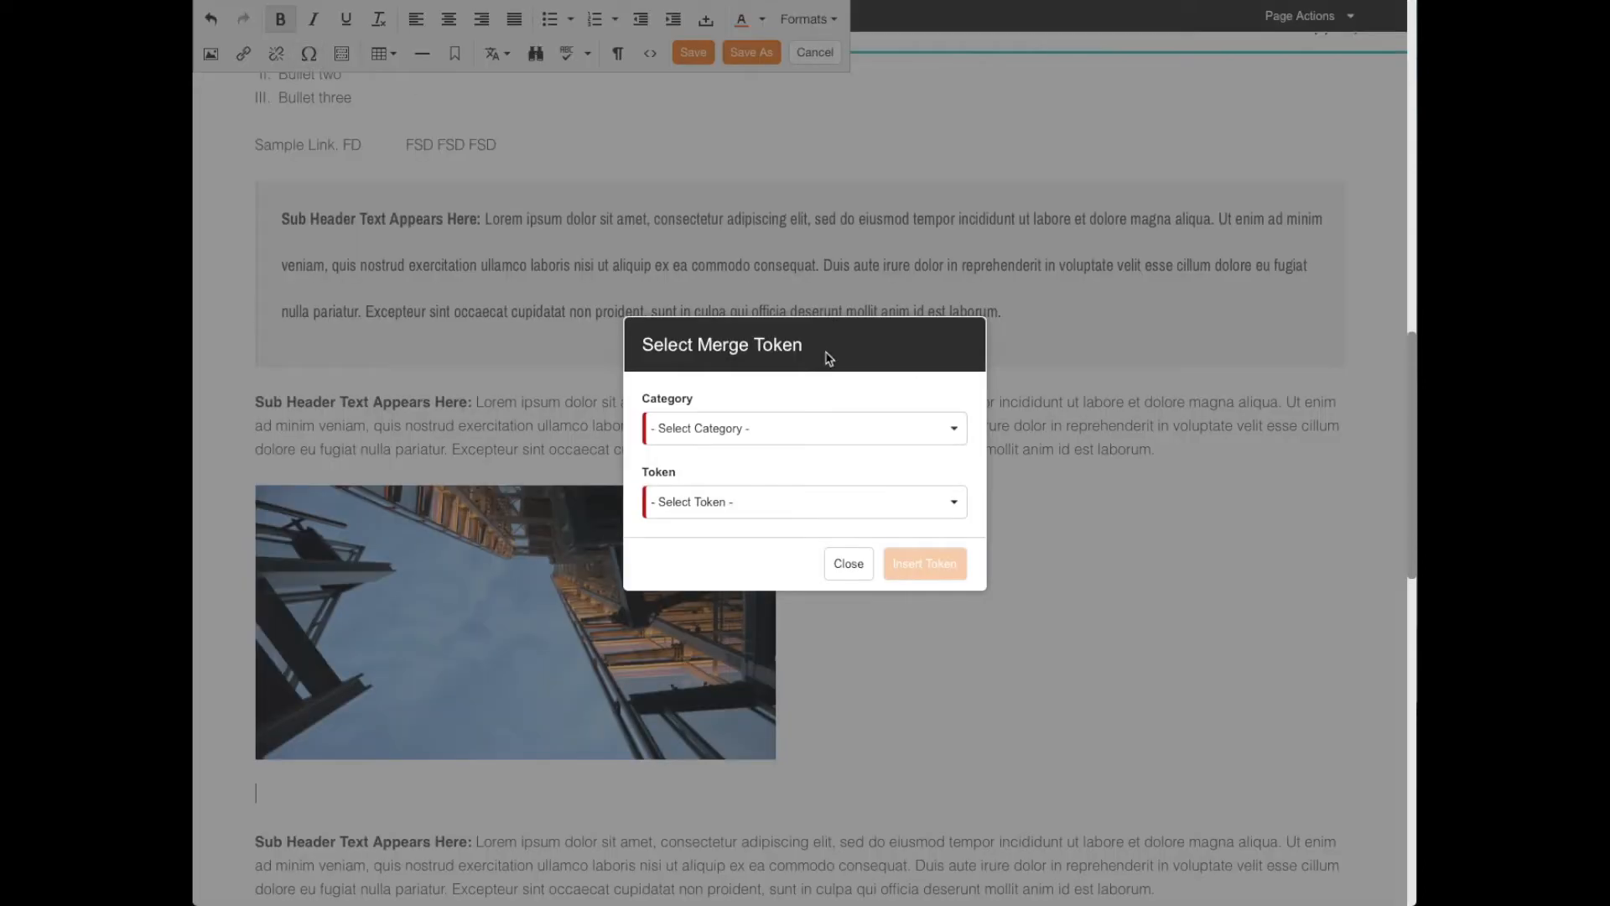
{"action": "left_click", "coordinate": [795, 435]}
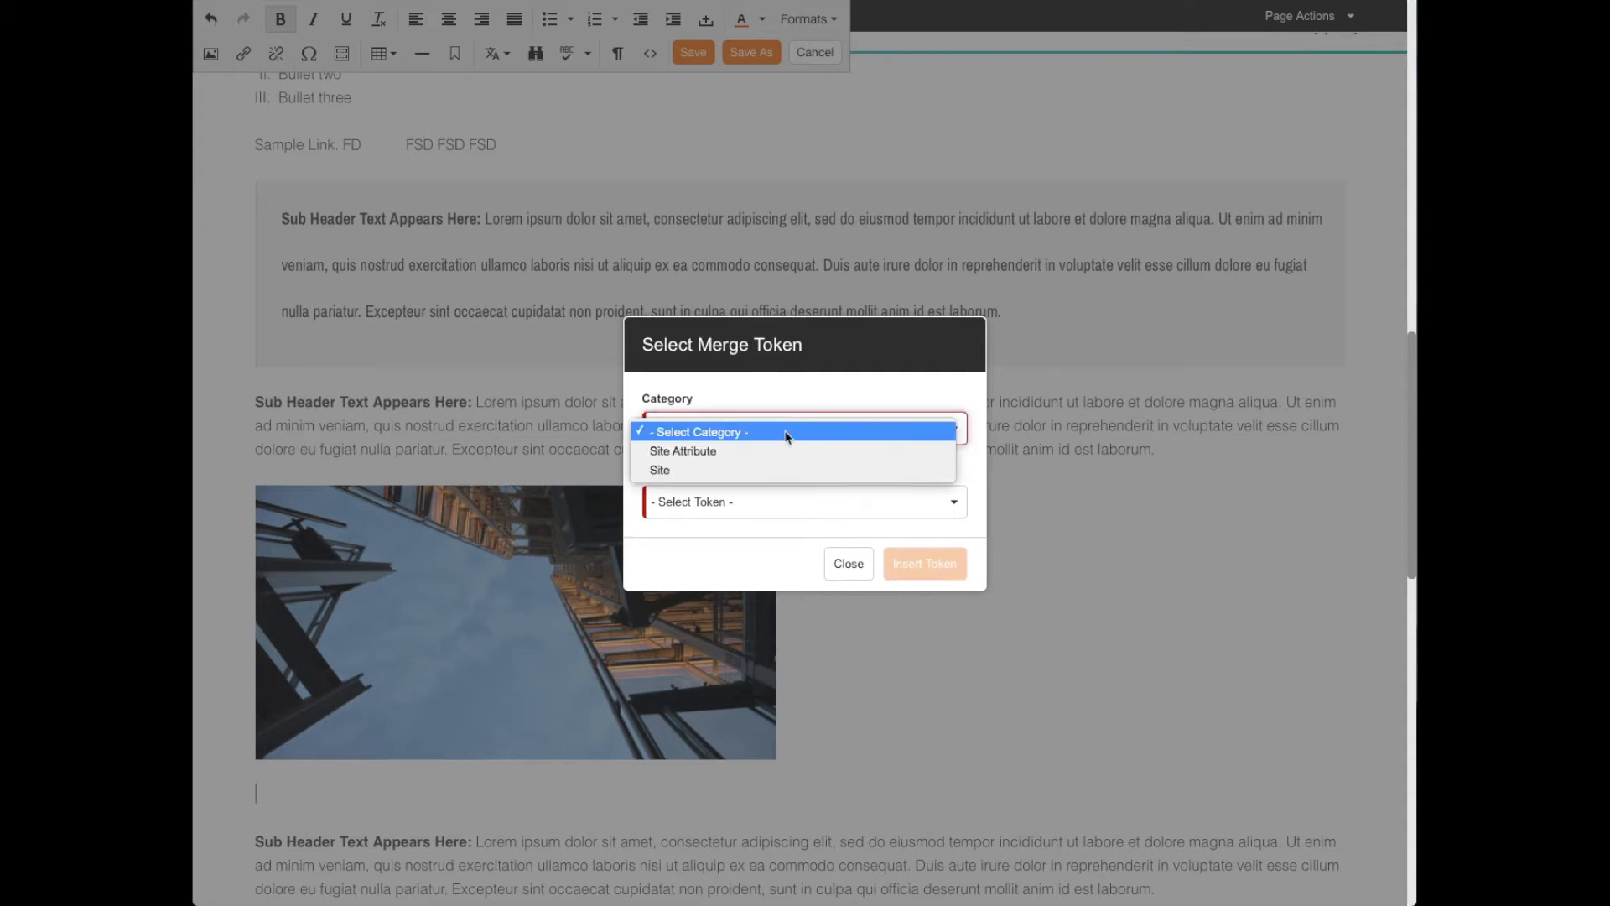
{"action": "left_click", "coordinate": [694, 454]}
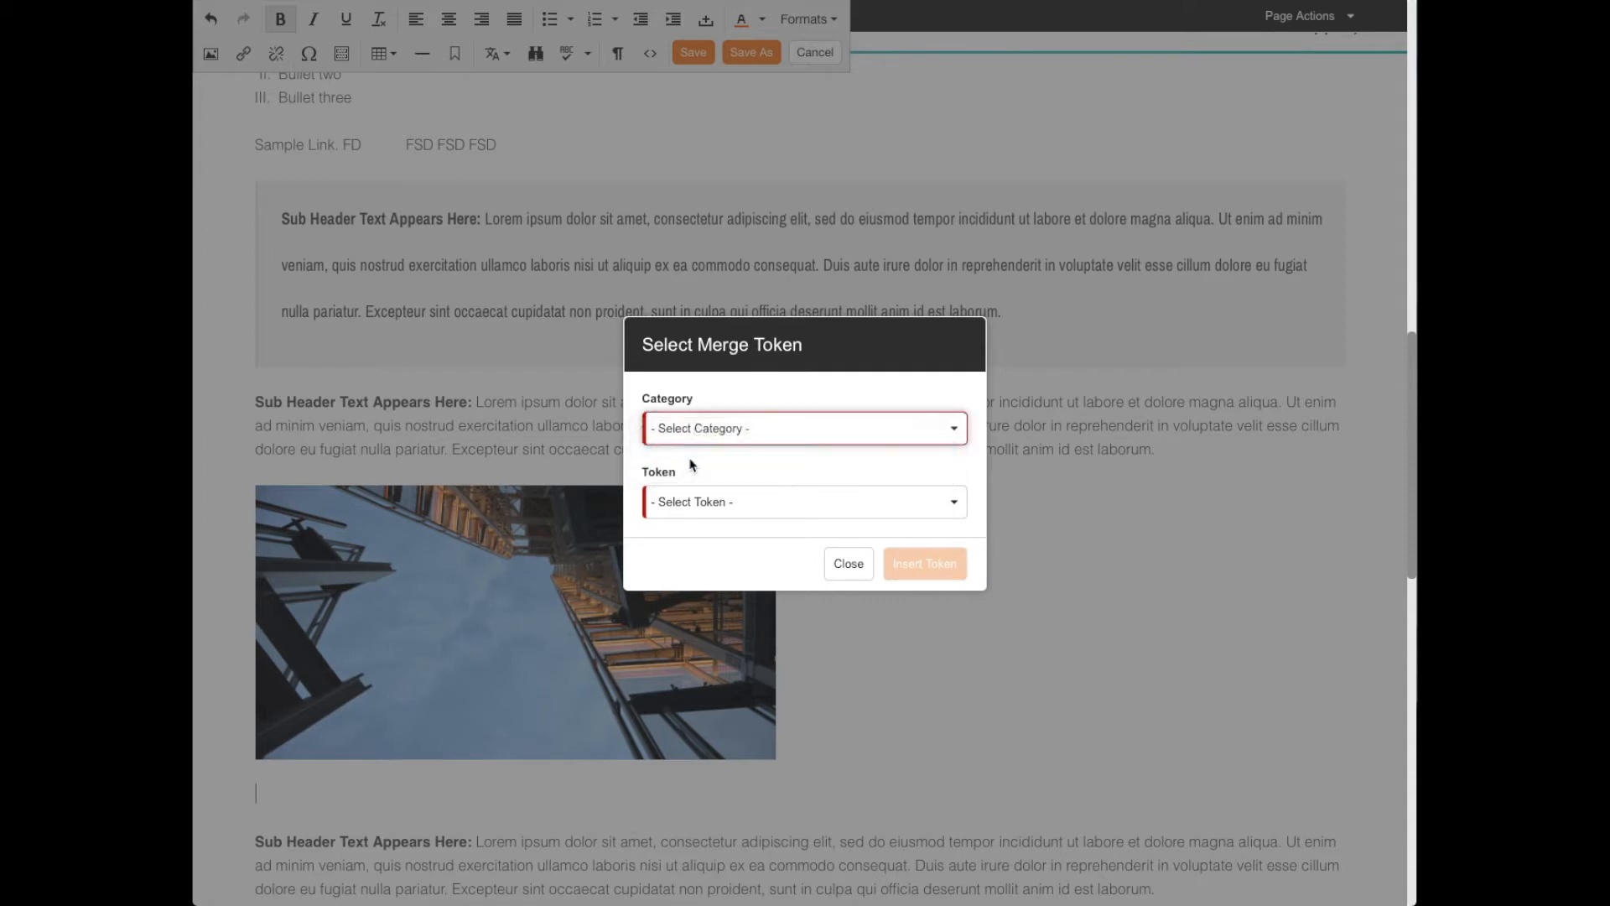
{"action": "left_click", "coordinate": [693, 508]}
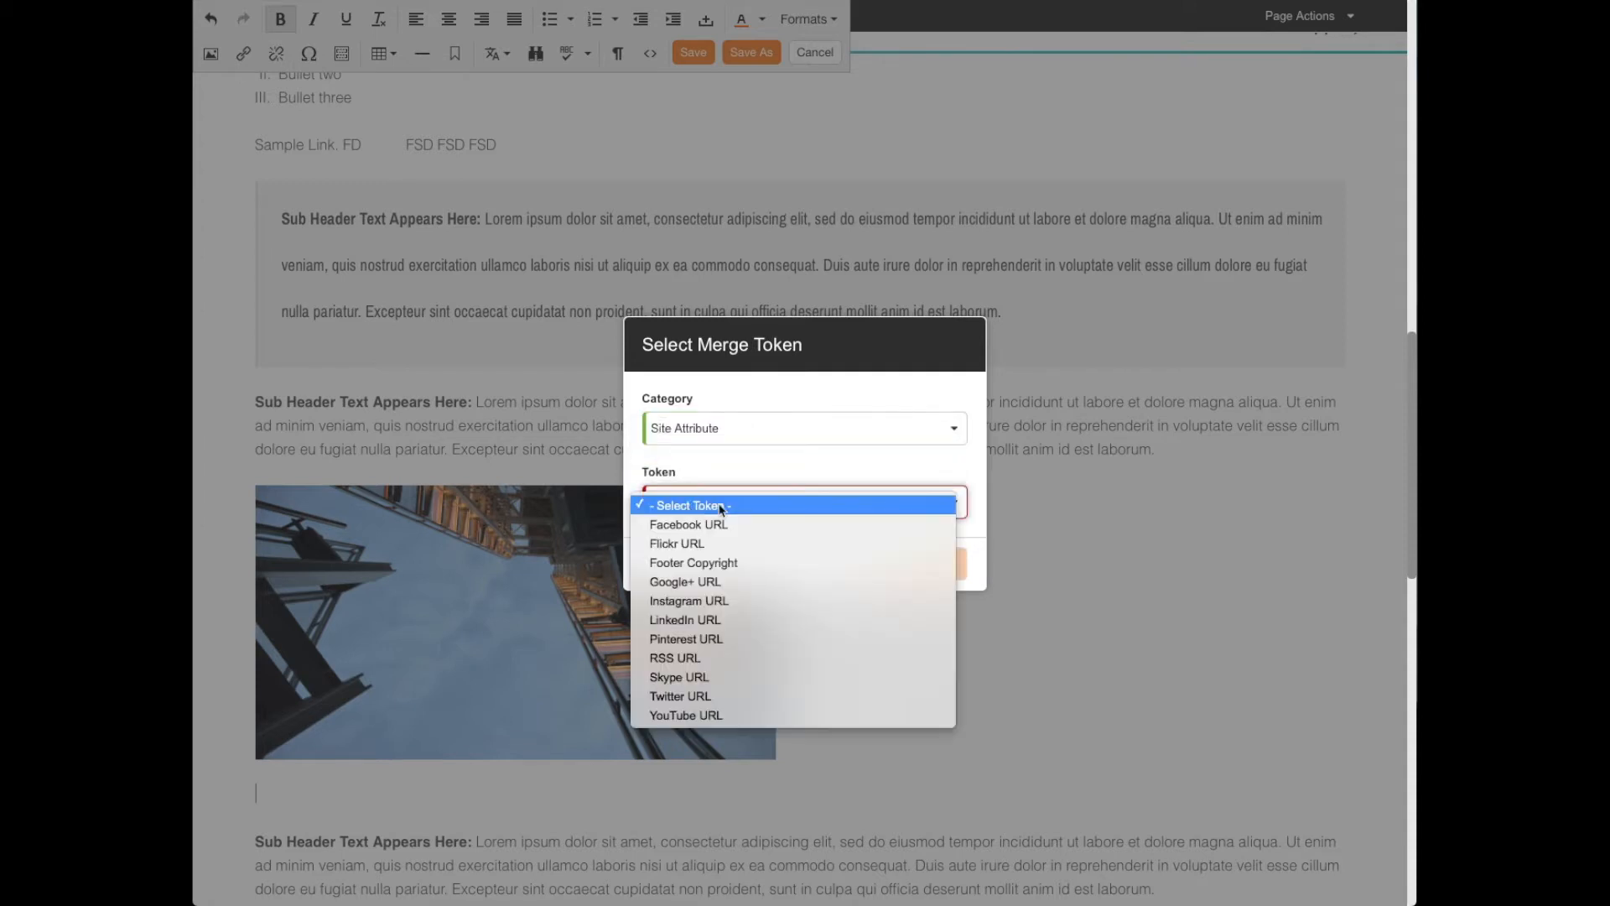
{"action": "left_click", "coordinate": [770, 526]}
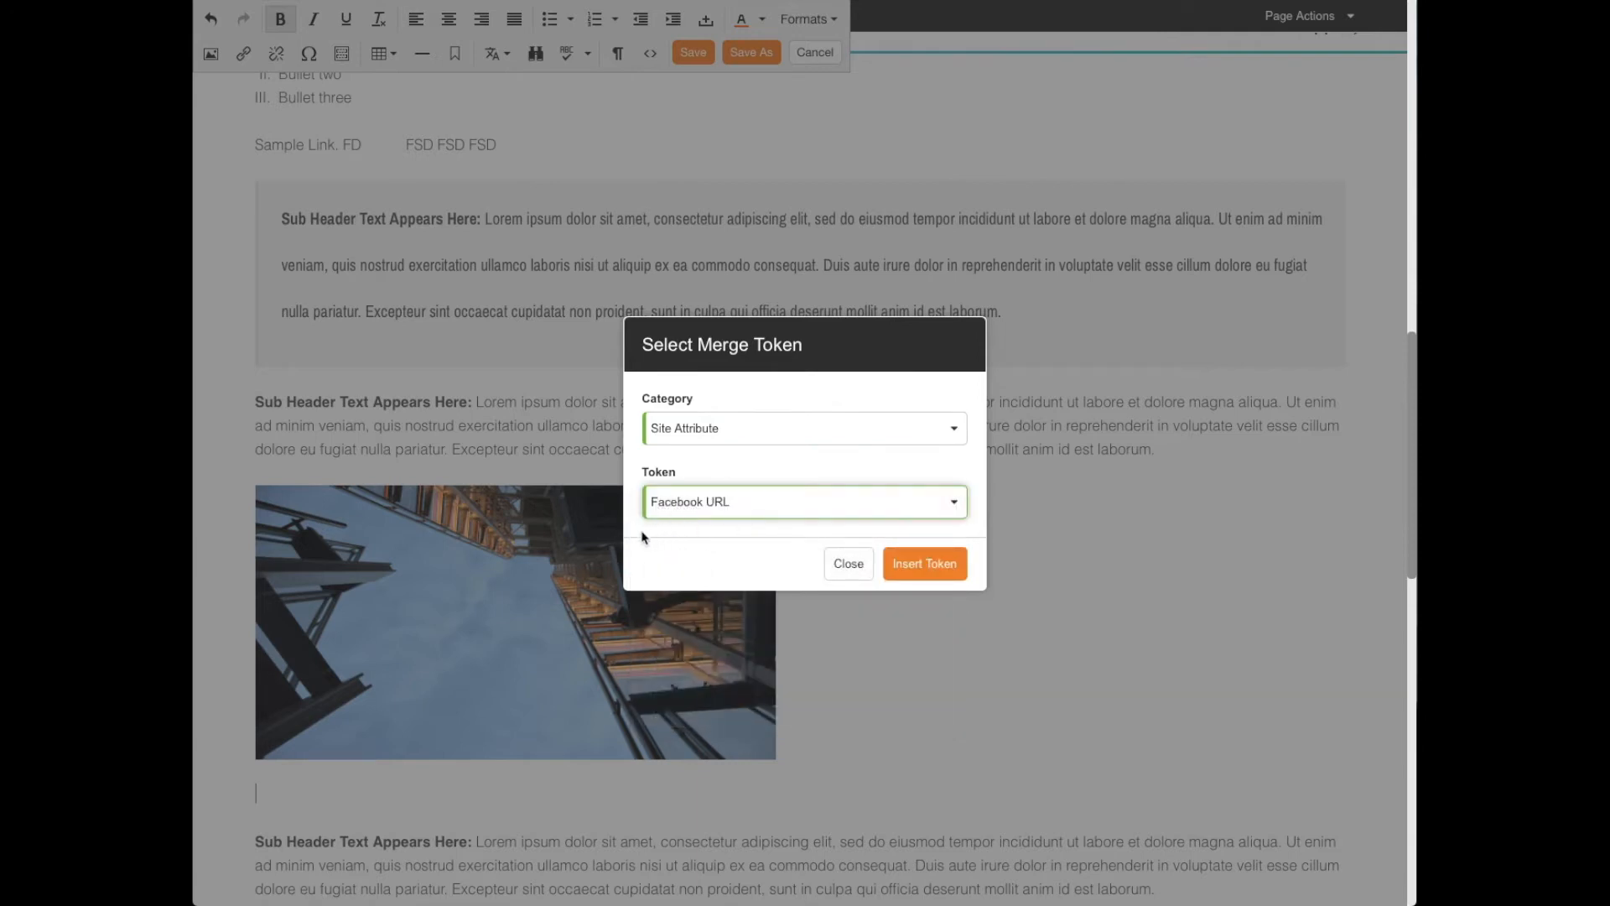
{"action": "left_click", "coordinate": [943, 568]}
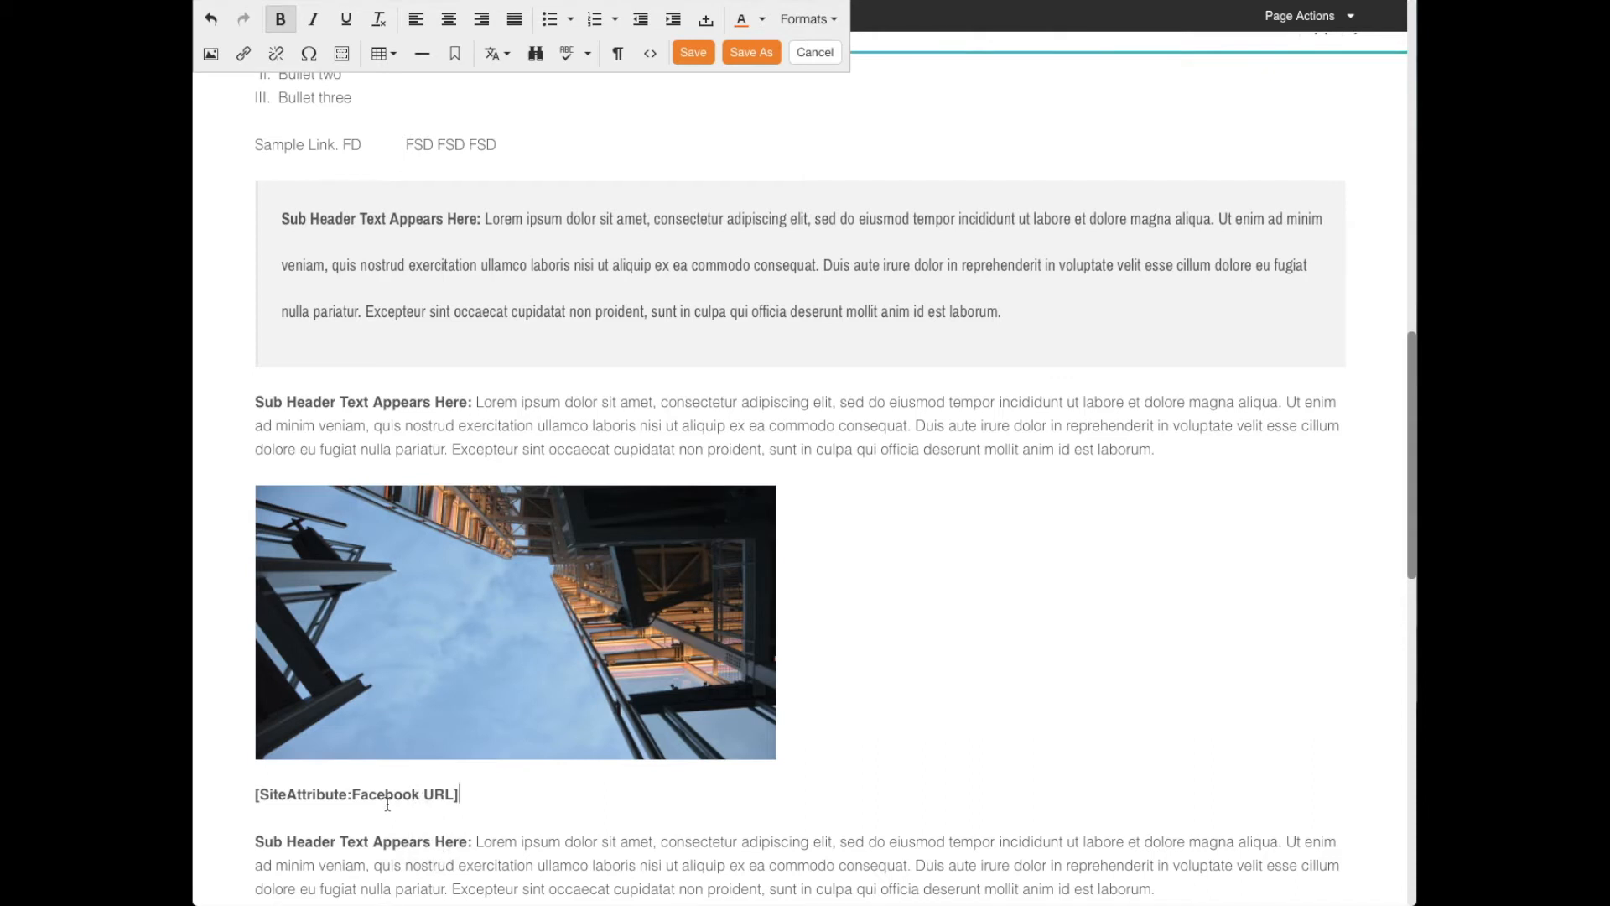
{"action": "key", "text": "Return"}
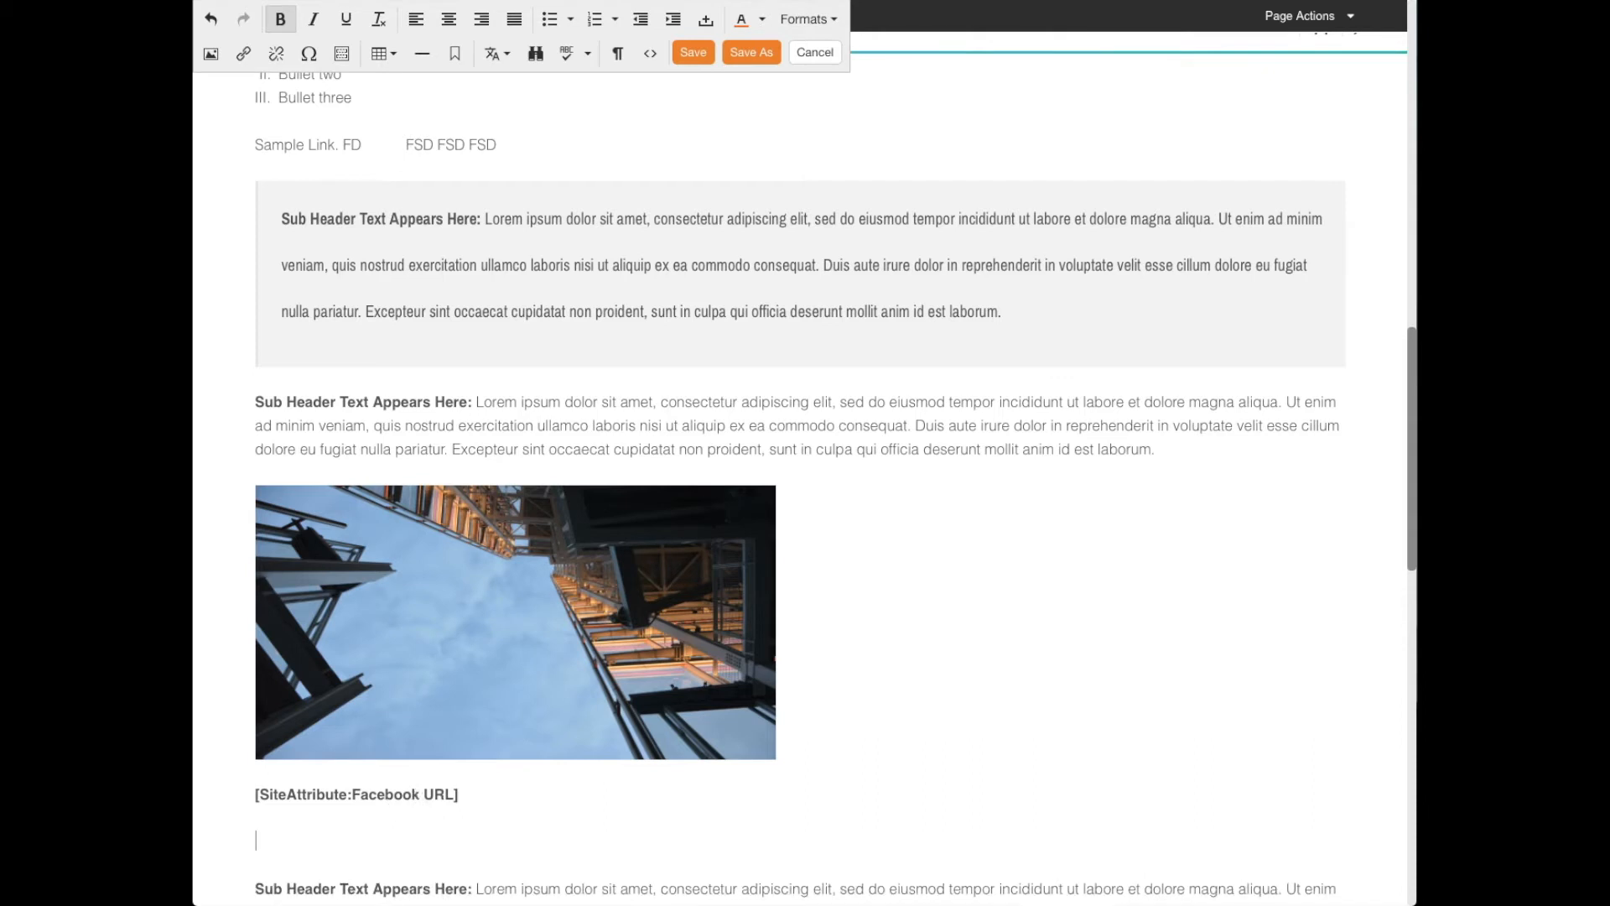
- Review the Snippet Manager without a text selection and again with the three-item numbered list selected, closing it each time
{"action": "left_click", "coordinate": [342, 53]}
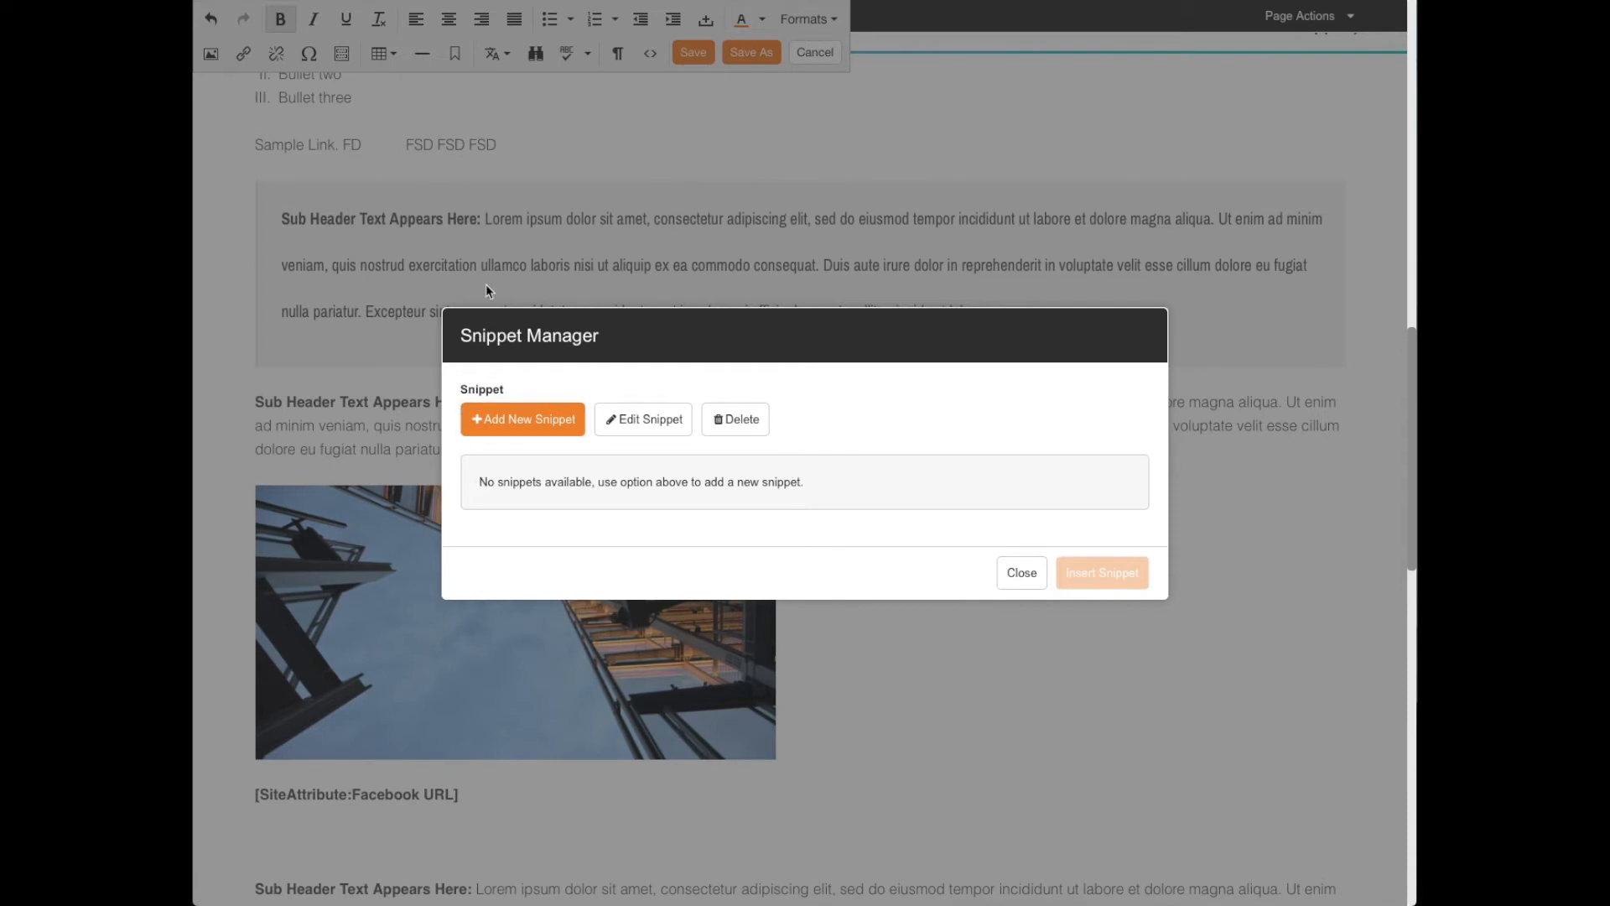
{"action": "left_click", "coordinate": [1029, 577]}
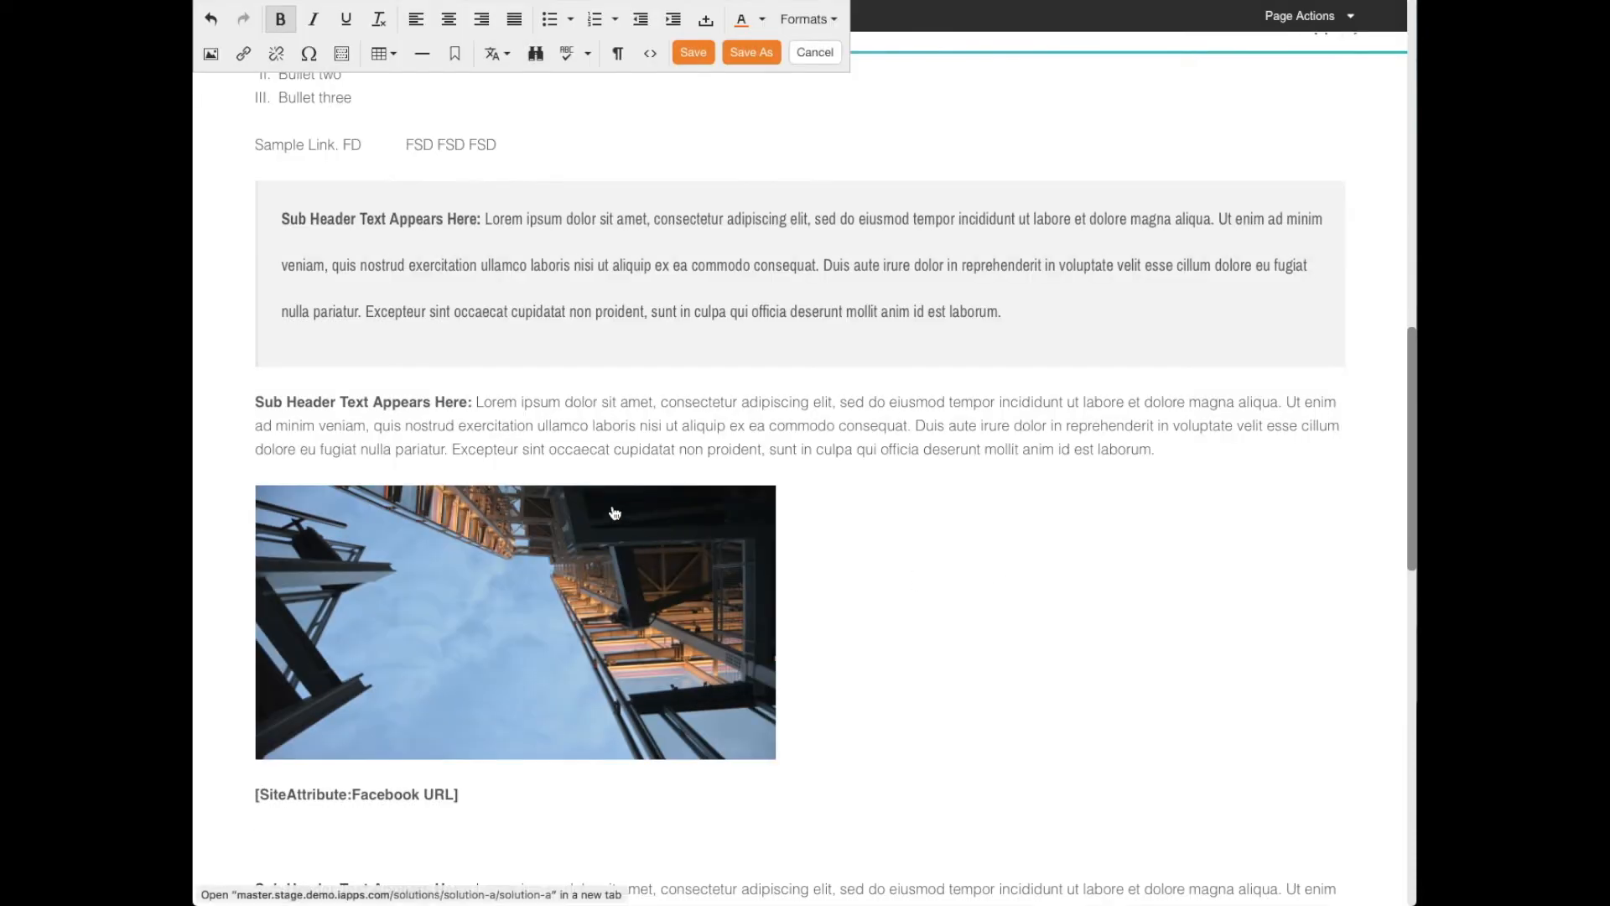
{"action": "scroll", "coordinate": [615, 514], "scroll_direction": "up", "scroll_amount": 5}
{"action": "left_click_drag", "start_coordinate": [343, 403], "coordinate": [249, 342]}
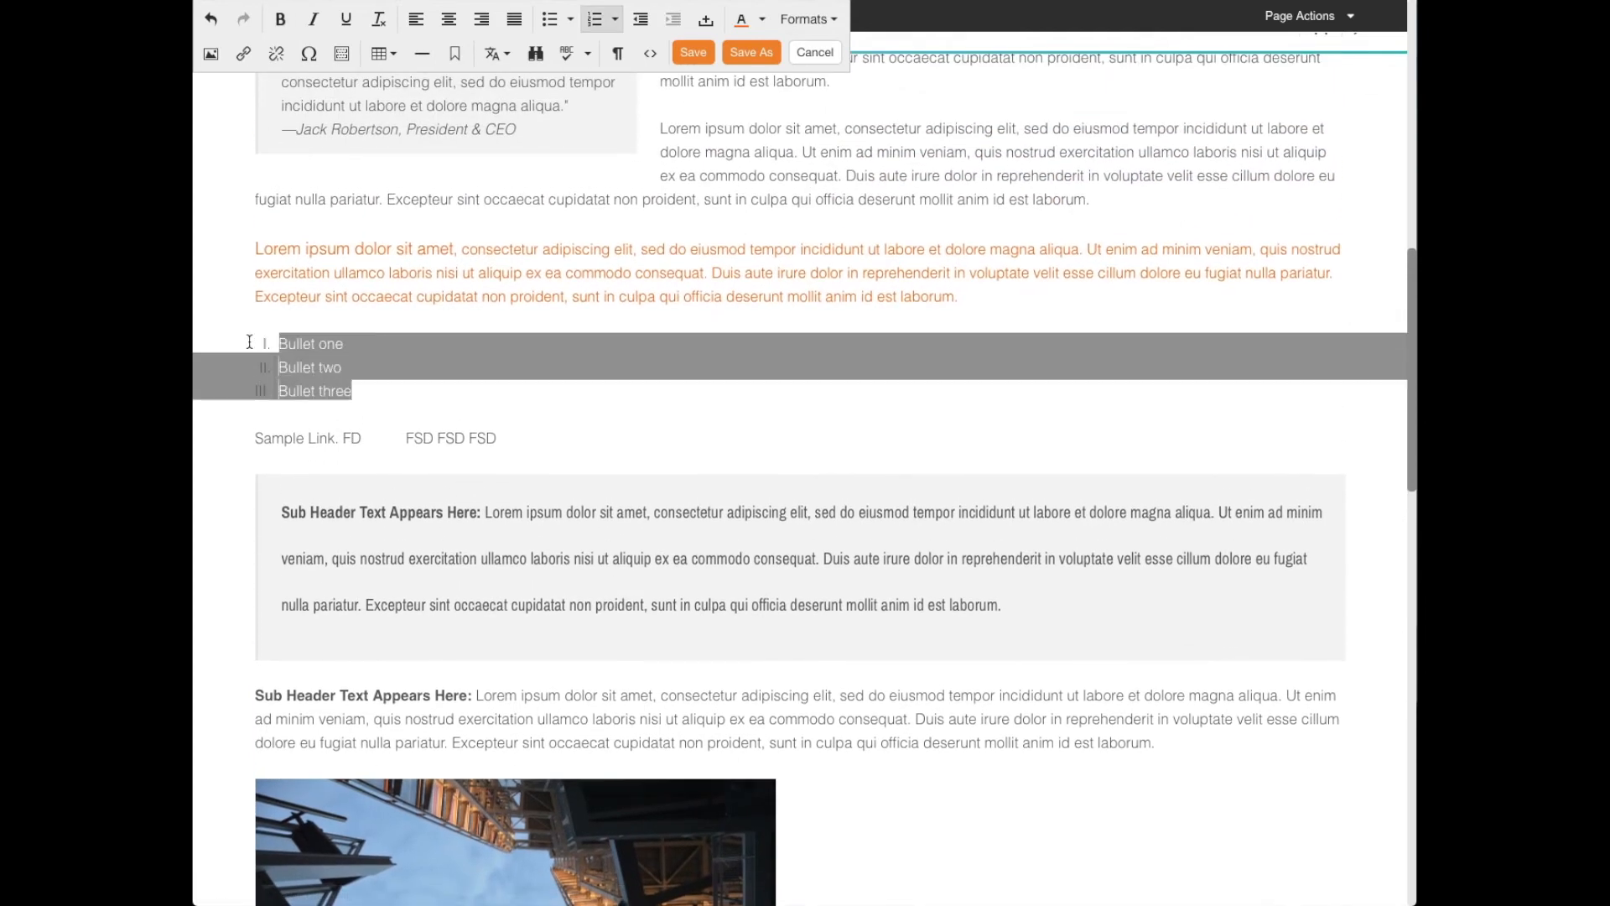
{"action": "left_click", "coordinate": [341, 54]}
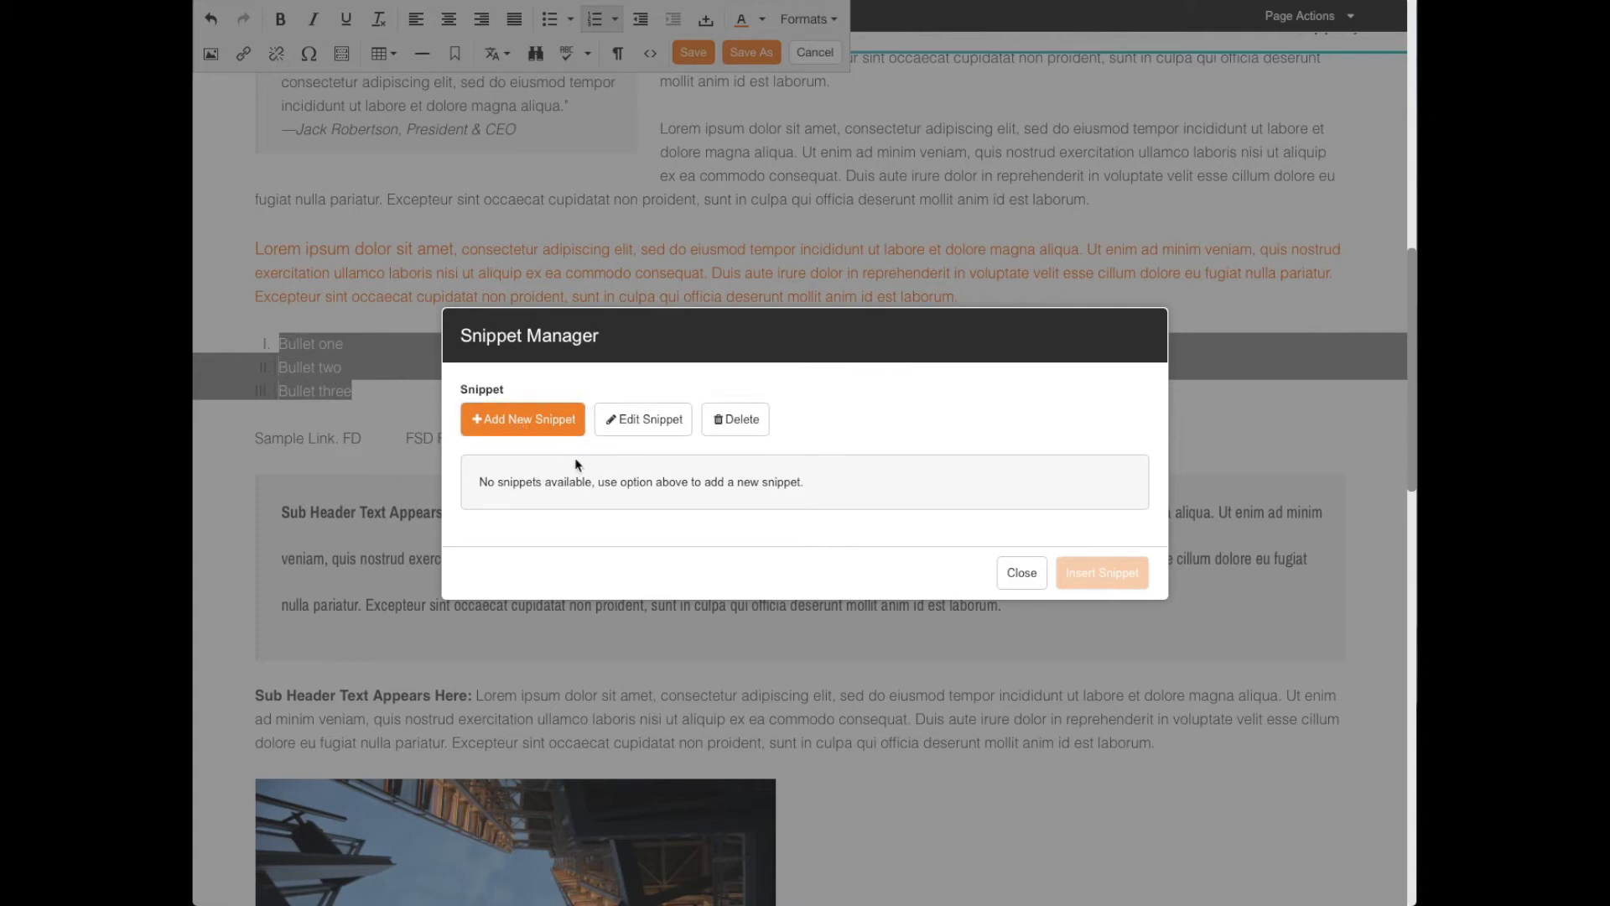
{"action": "left_click", "coordinate": [1021, 574]}
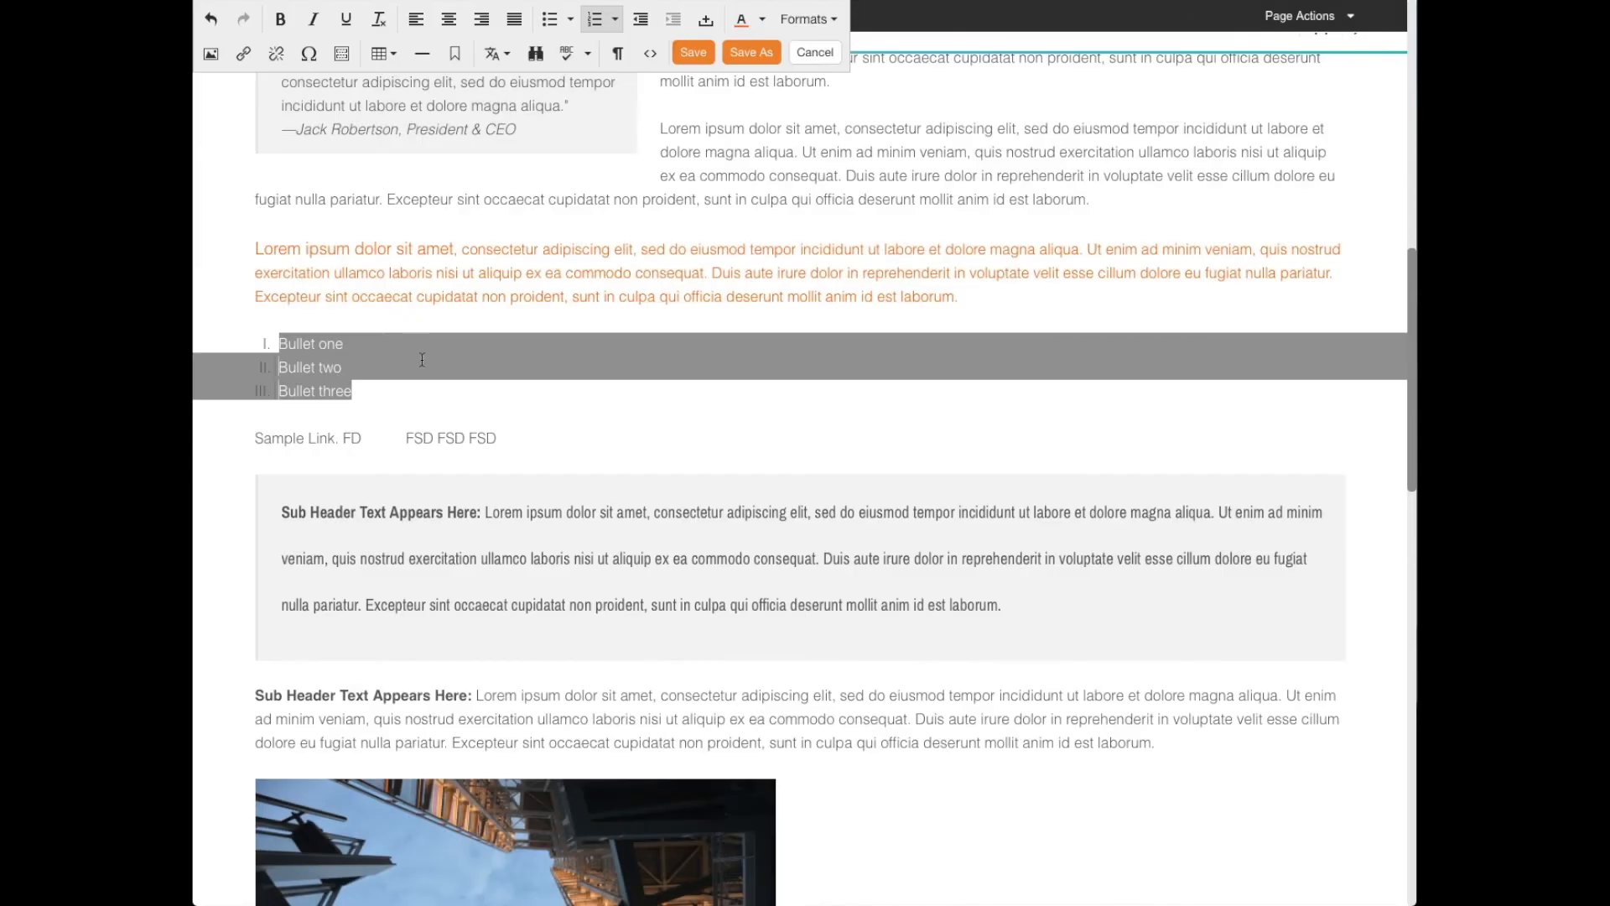
- Add an empty line below the numbered list and insert a table with three columns and two rows there
{"action": "left_click", "coordinate": [338, 419]}
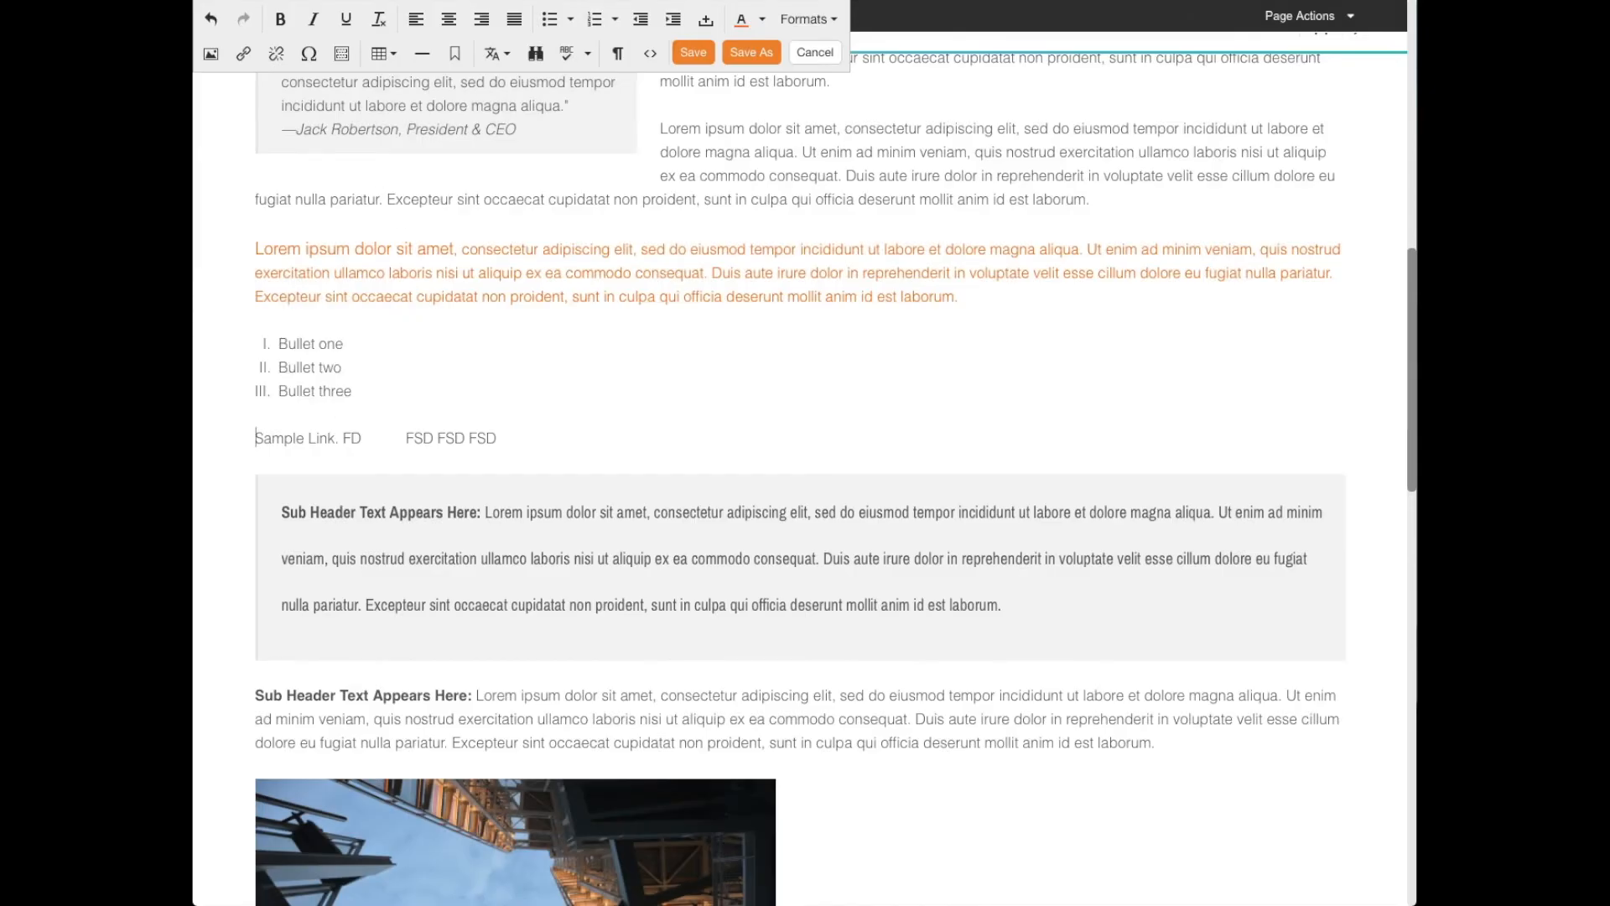
{"action": "key", "text": "Return"}
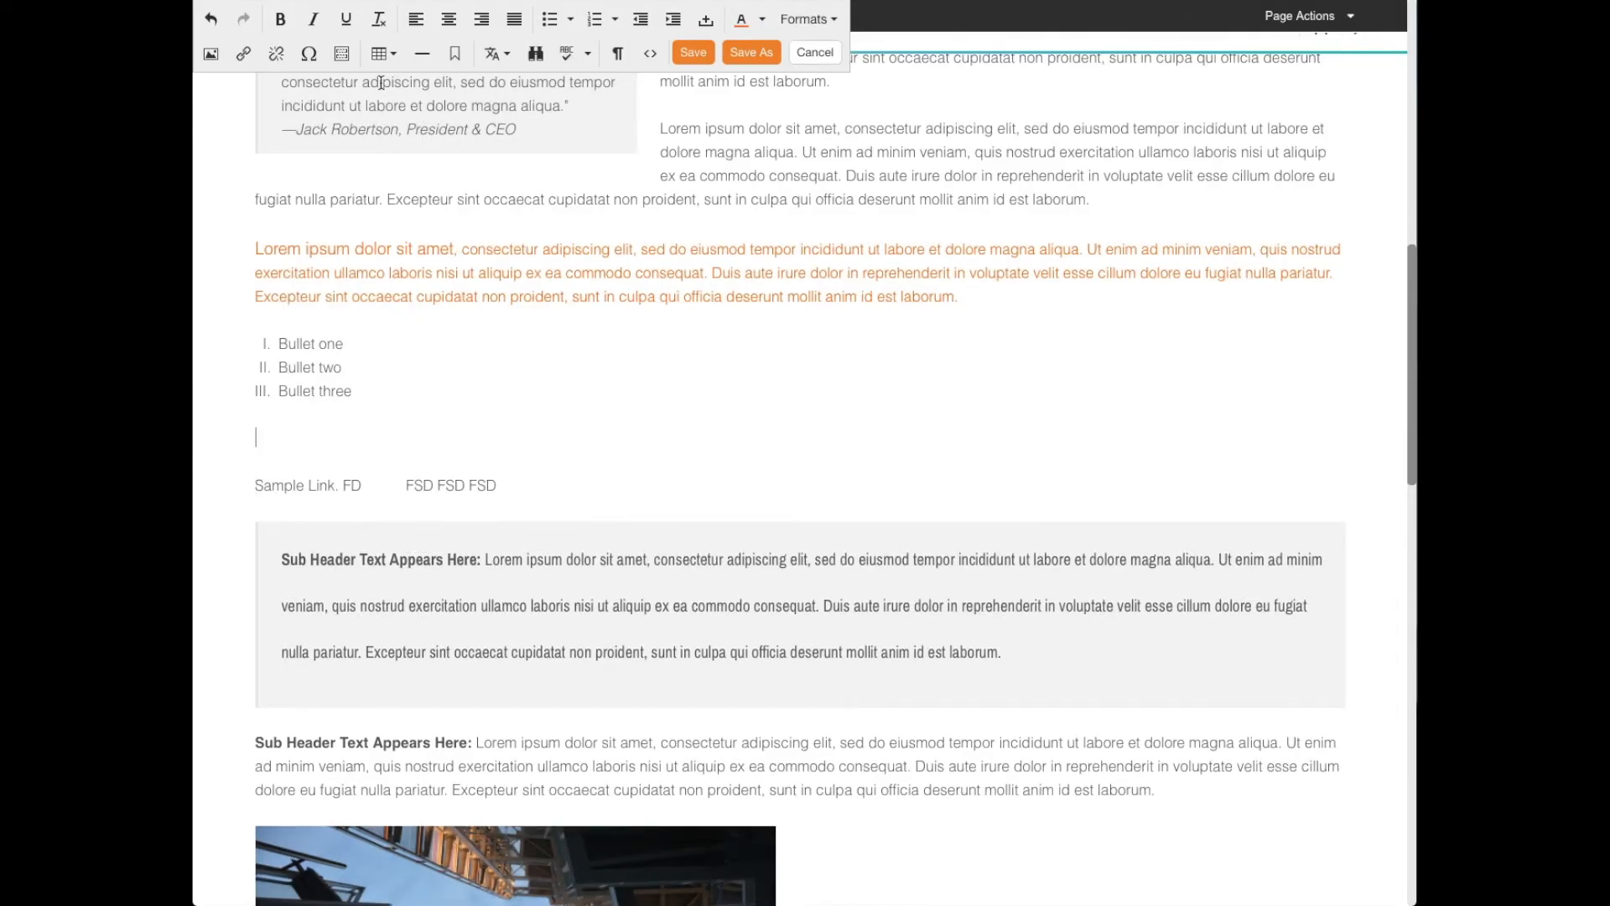
{"action": "left_click", "coordinate": [379, 53]}
{"action": "mouse_move", "coordinate": [419, 87]}
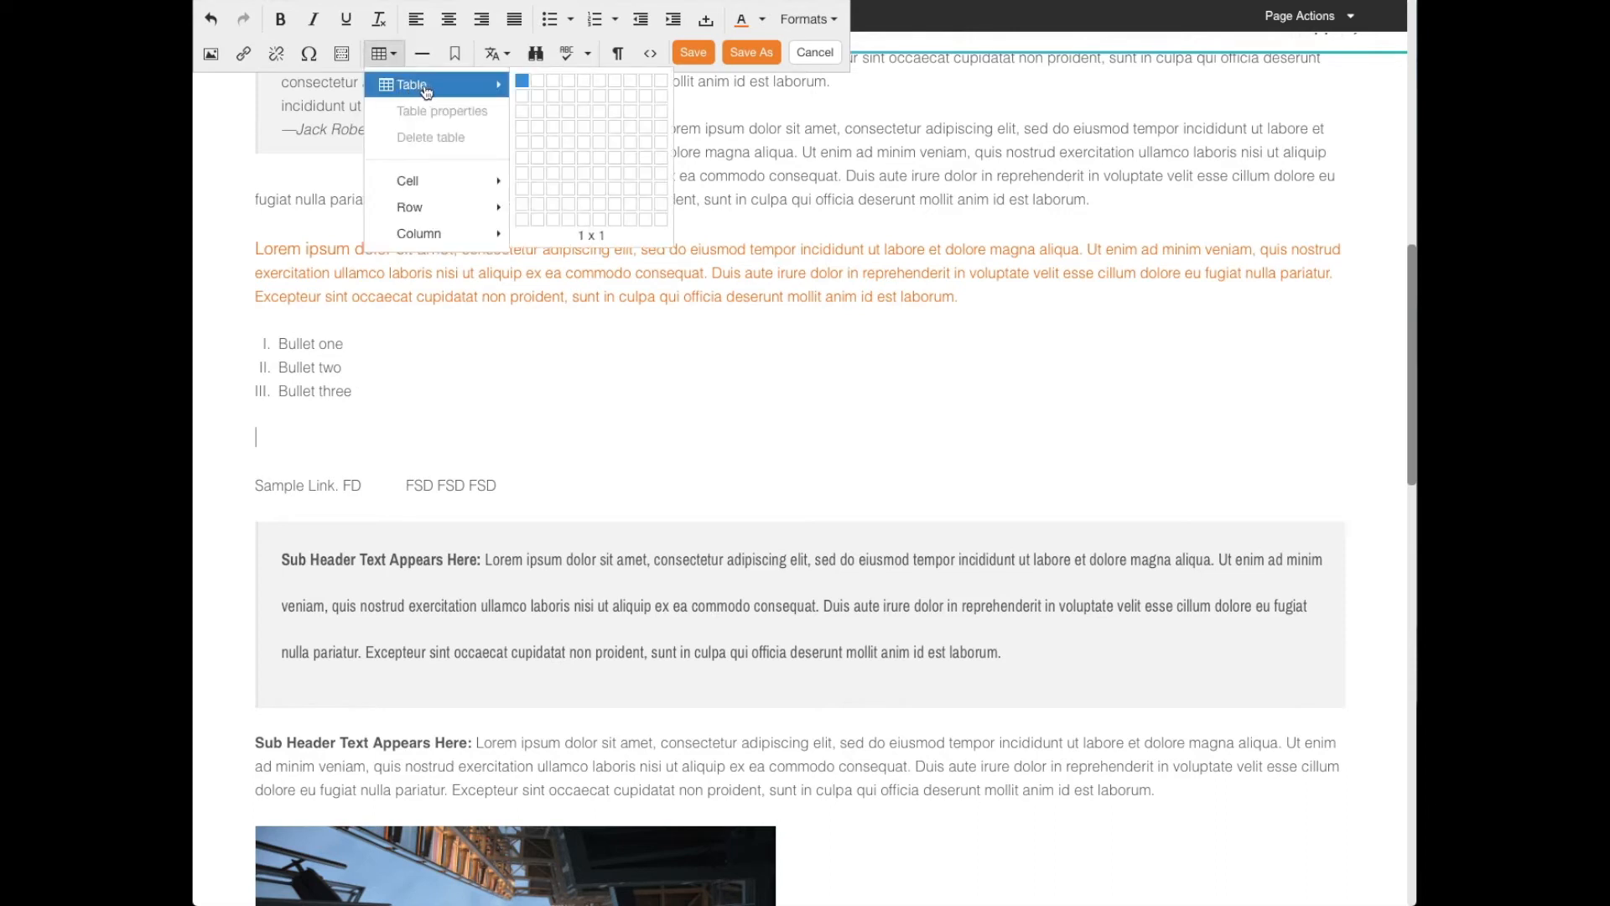
{"action": "left_click", "coordinate": [553, 99]}
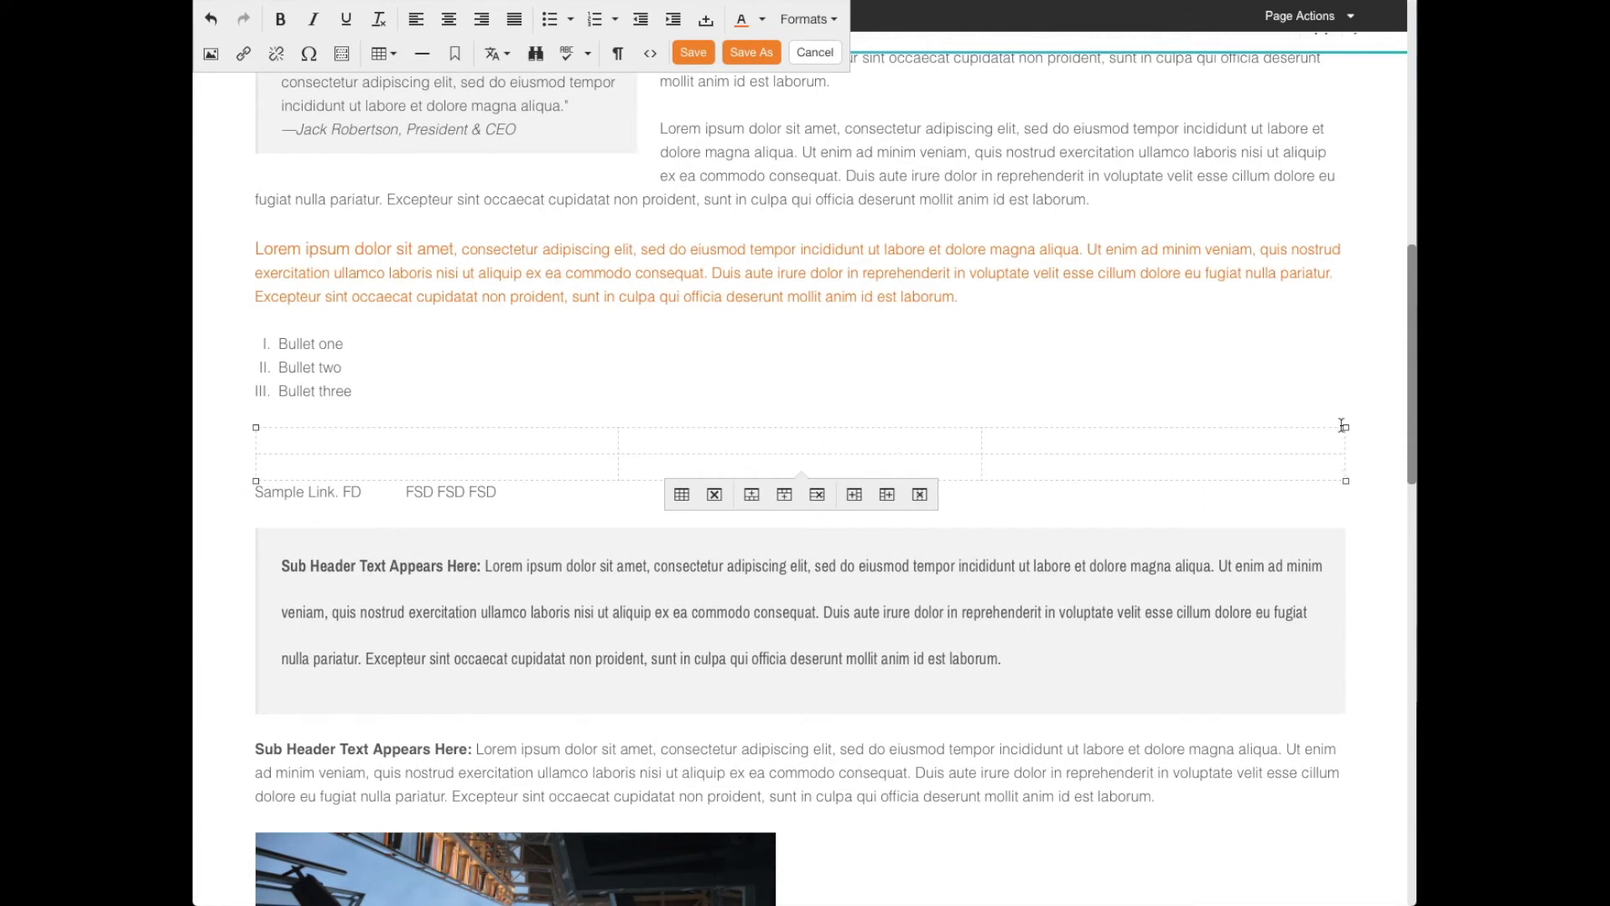
- Resize the table to about 786 wide and make its first column narrower
{"action": "left_click_drag", "start_coordinate": [1345, 425], "coordinate": [966, 446]}
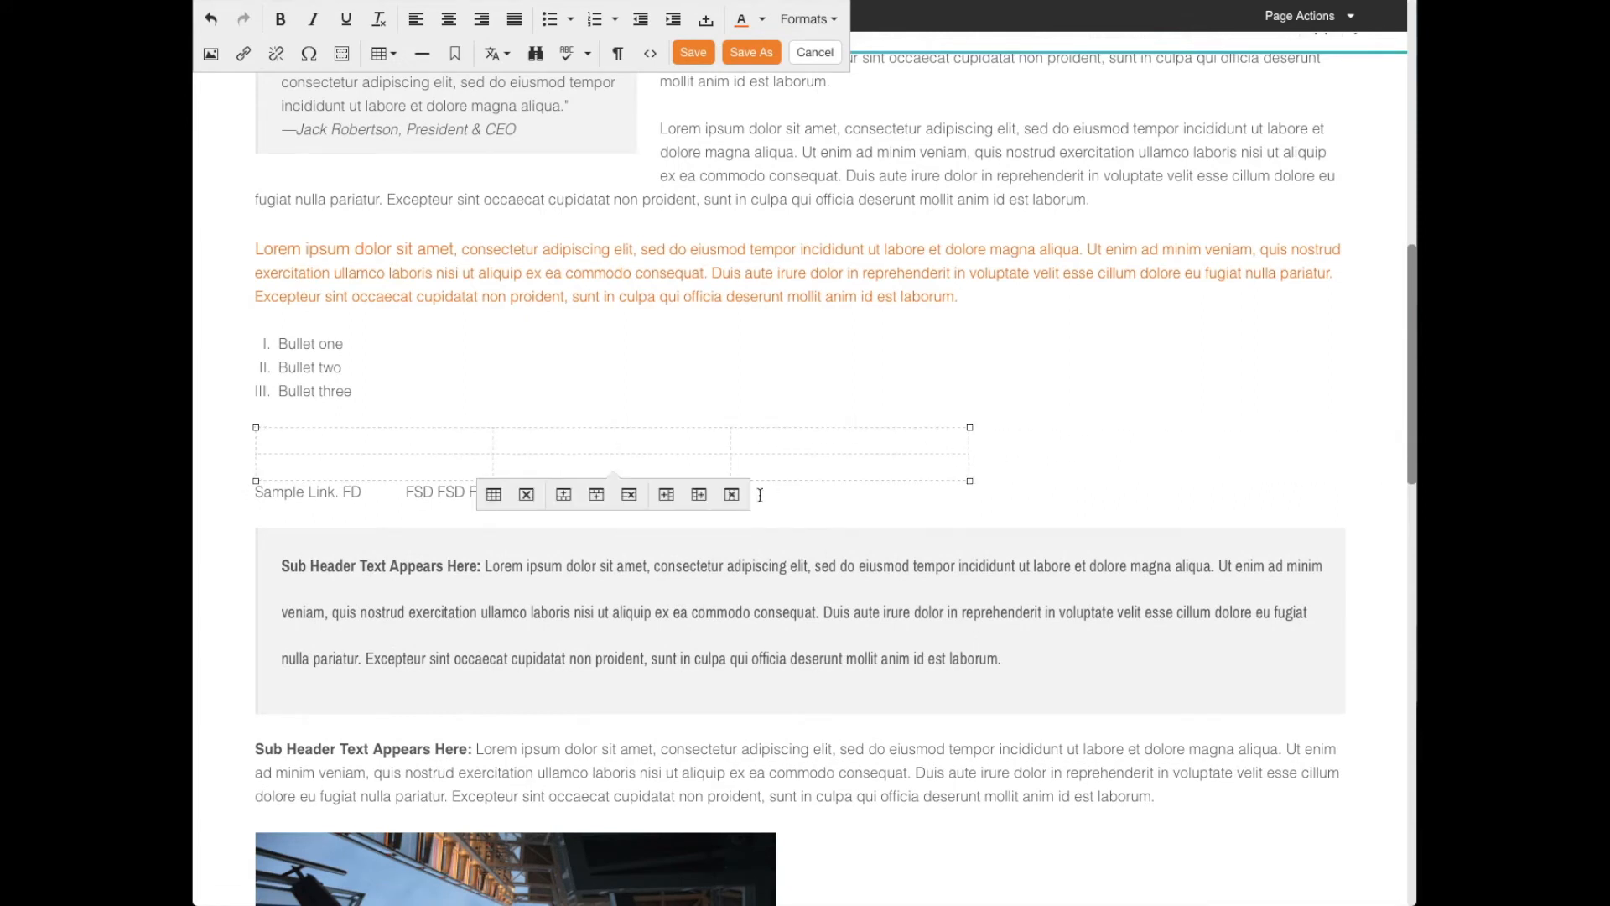
{"action": "scroll", "coordinate": [441, 428], "scroll_direction": "down", "scroll_amount": 1}
{"action": "left_click_drag", "start_coordinate": [493, 414], "coordinate": [451, 420]}
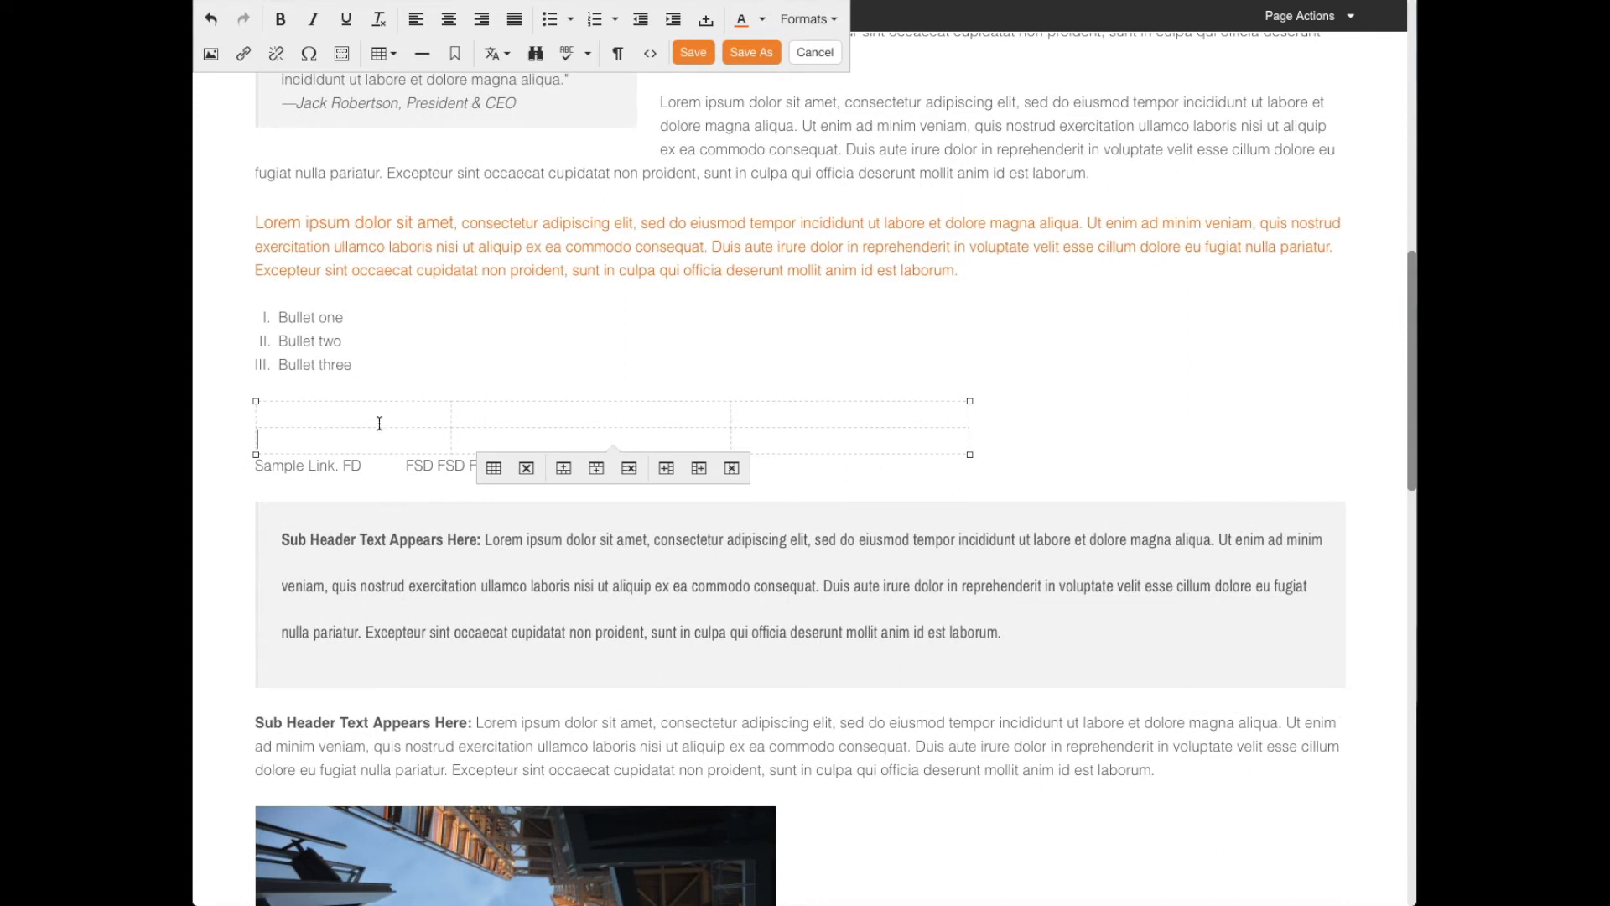
- Set the table's border to 1 in its properties
{"action": "left_click", "coordinate": [496, 471]}
{"action": "left_click", "coordinate": [780, 445]}
{"action": "key", "text": "Tab"}
{"action": "key", "text": "Tab"}
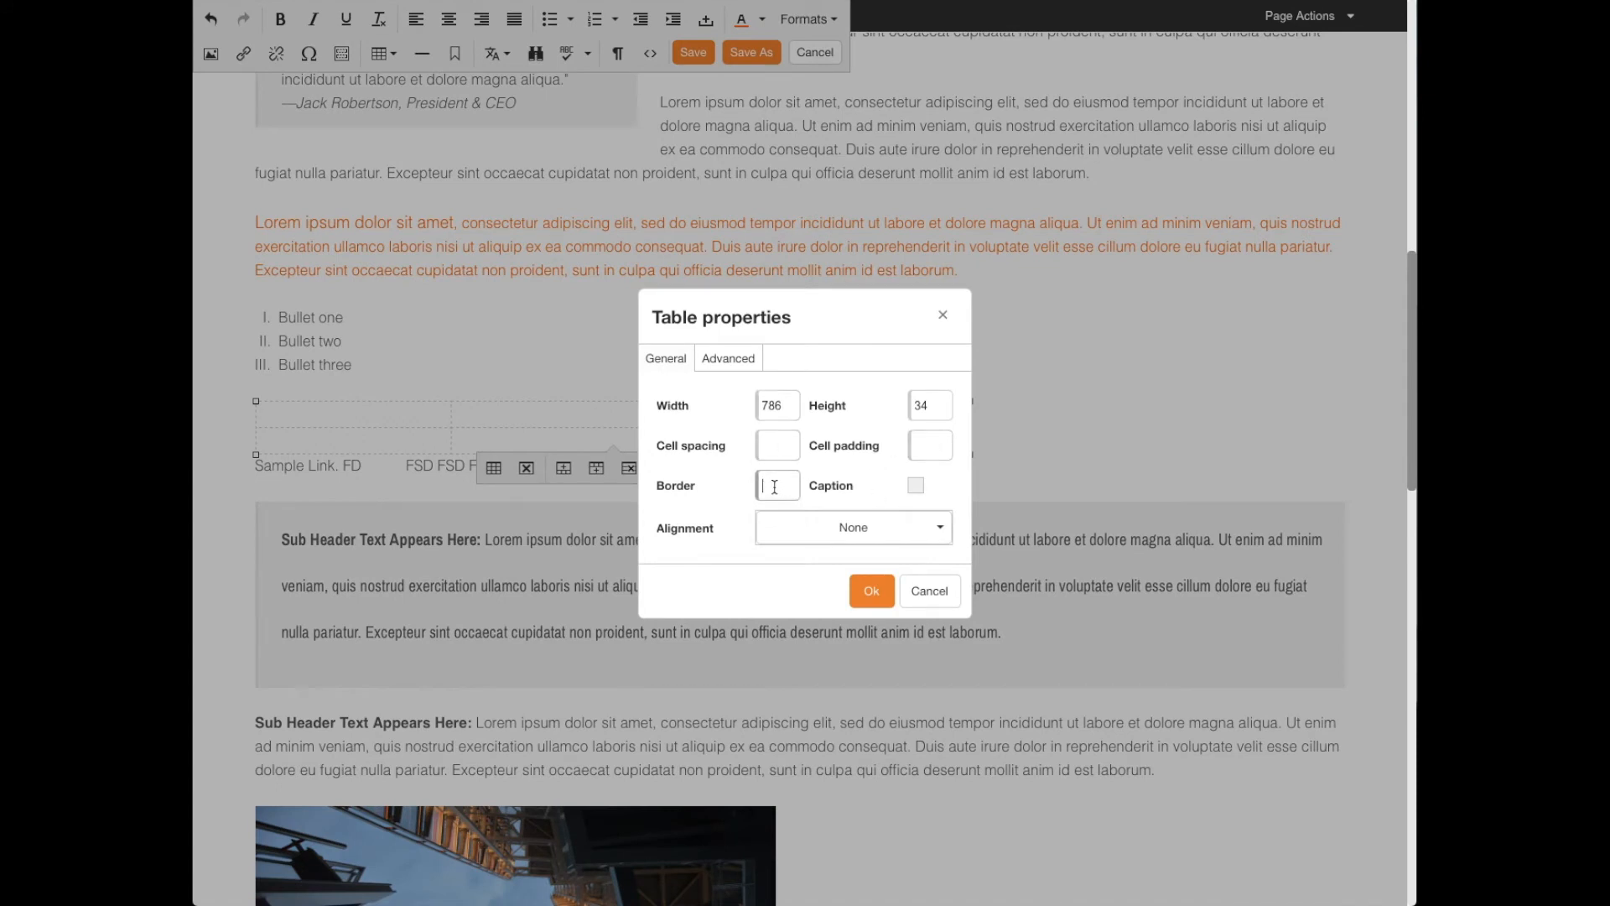
{"action": "type", "text": "1"}
{"action": "left_click", "coordinate": [871, 590]}
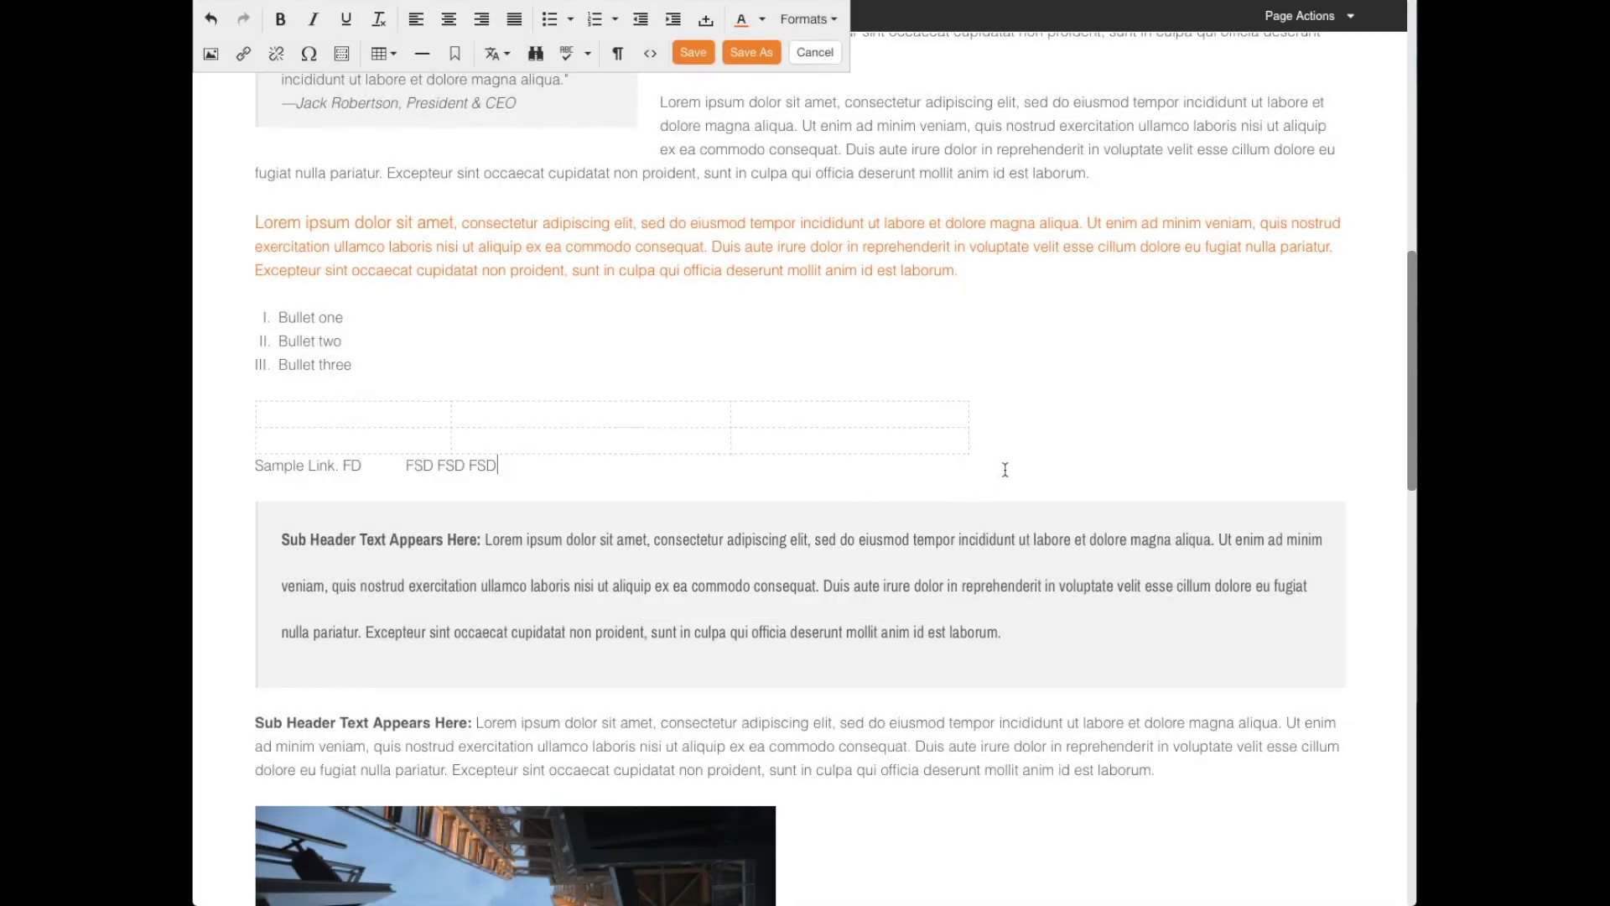
- Add a new line at the start of the grey callout box and insert two horizontal lines above its text
{"action": "scroll", "coordinate": [869, 402], "scroll_direction": "up", "scroll_amount": 1}
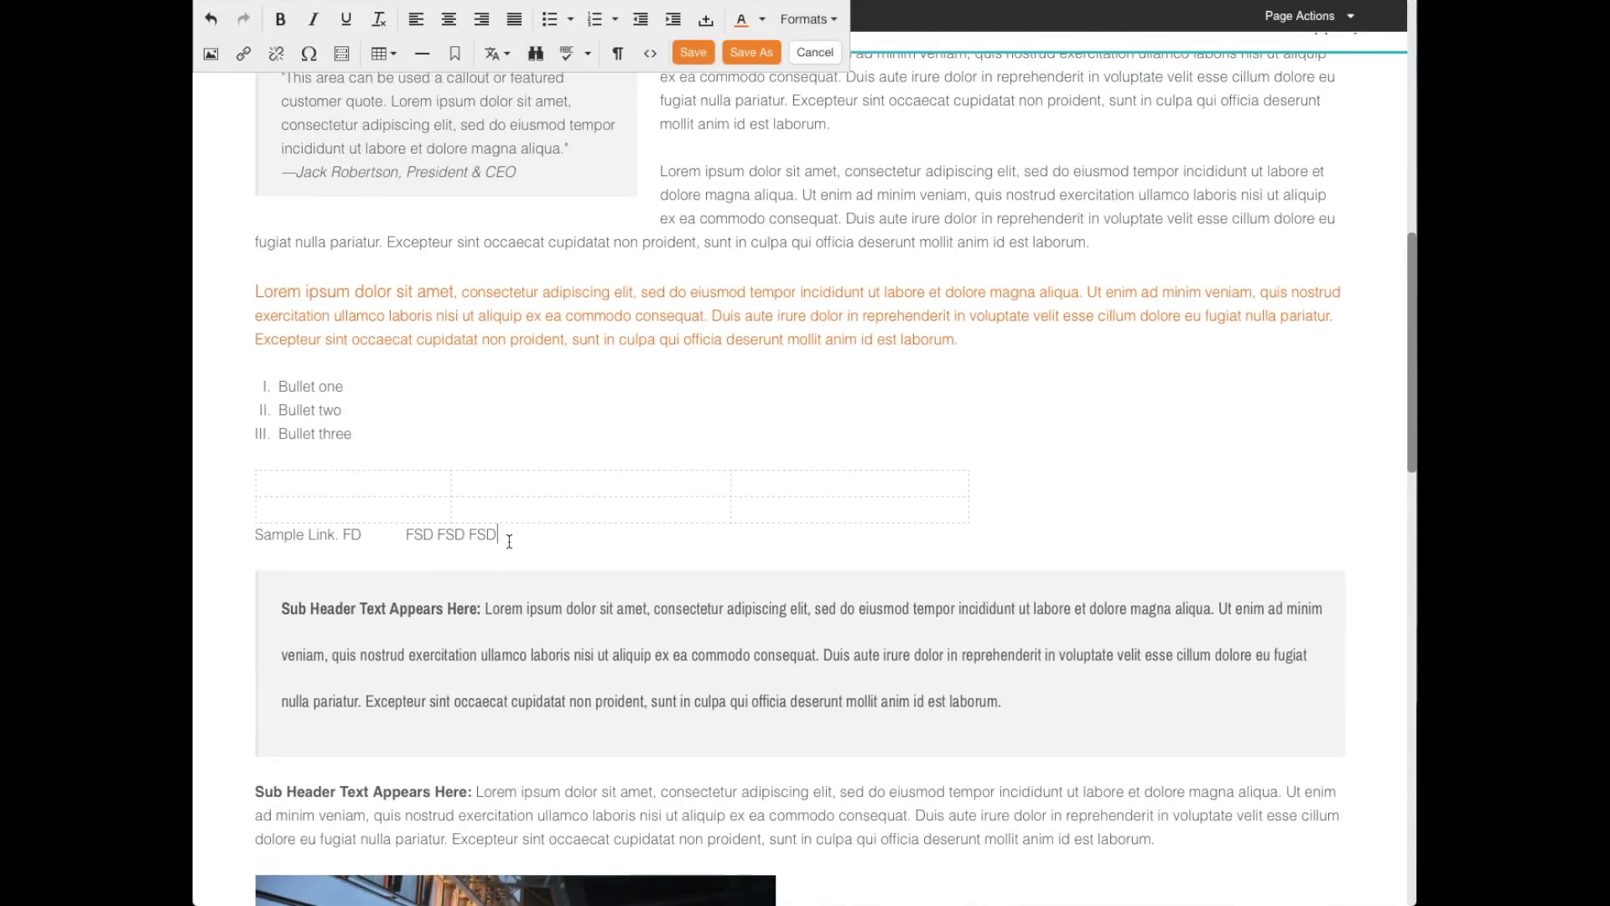
{"action": "left_click", "coordinate": [590, 563]}
{"action": "key", "text": "Return"}
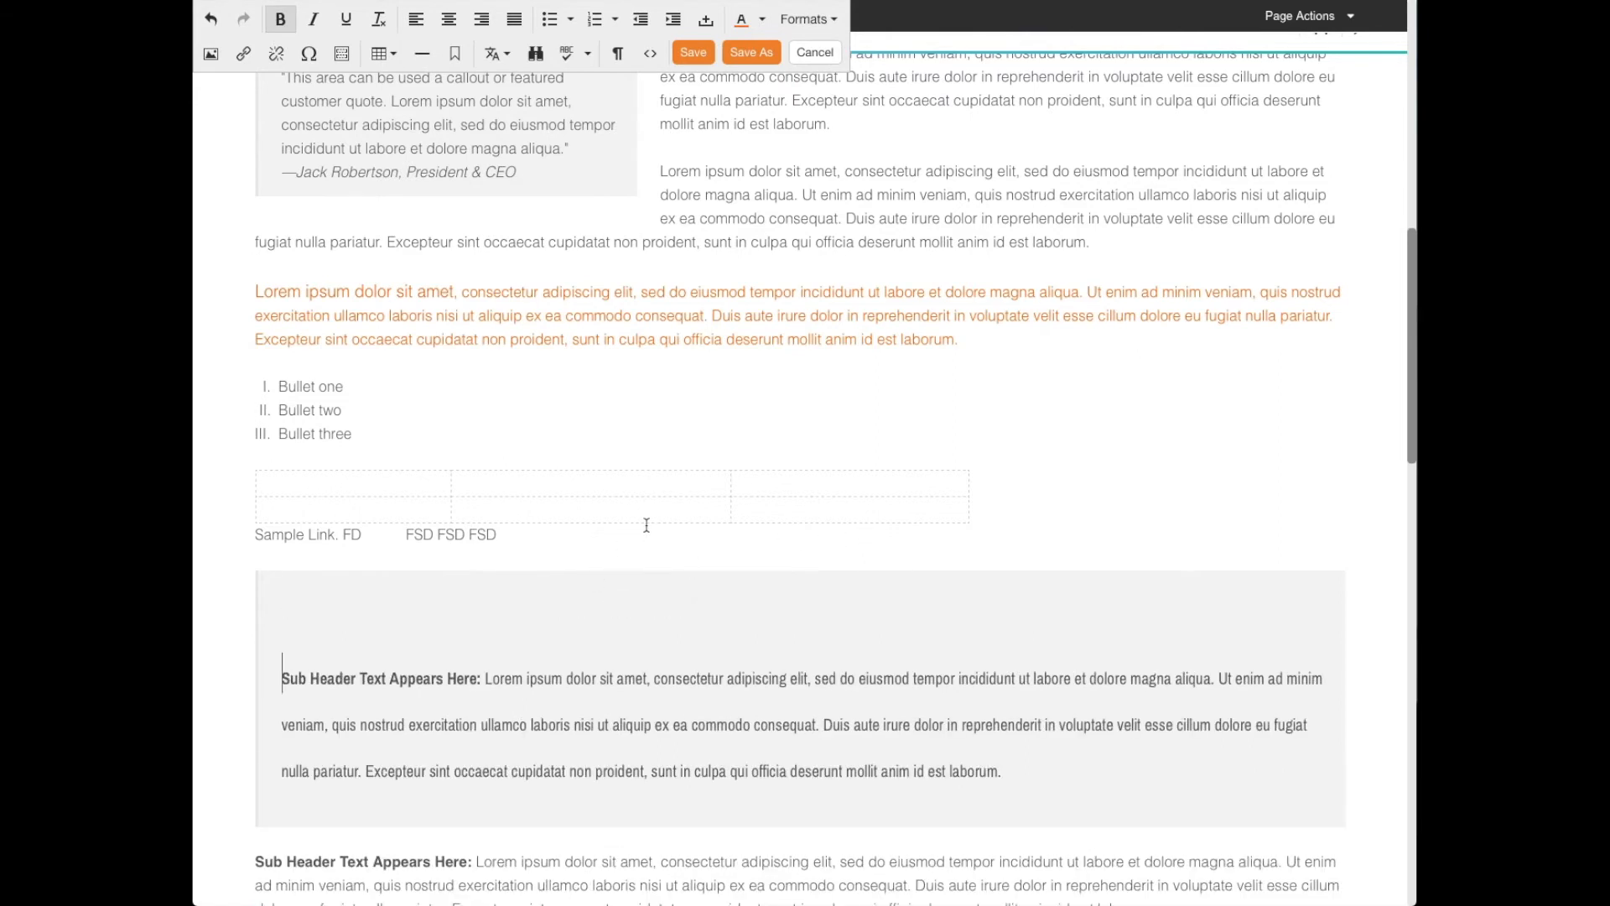
{"action": "left_click", "coordinate": [433, 62]}
{"action": "left_click", "coordinate": [433, 62]}
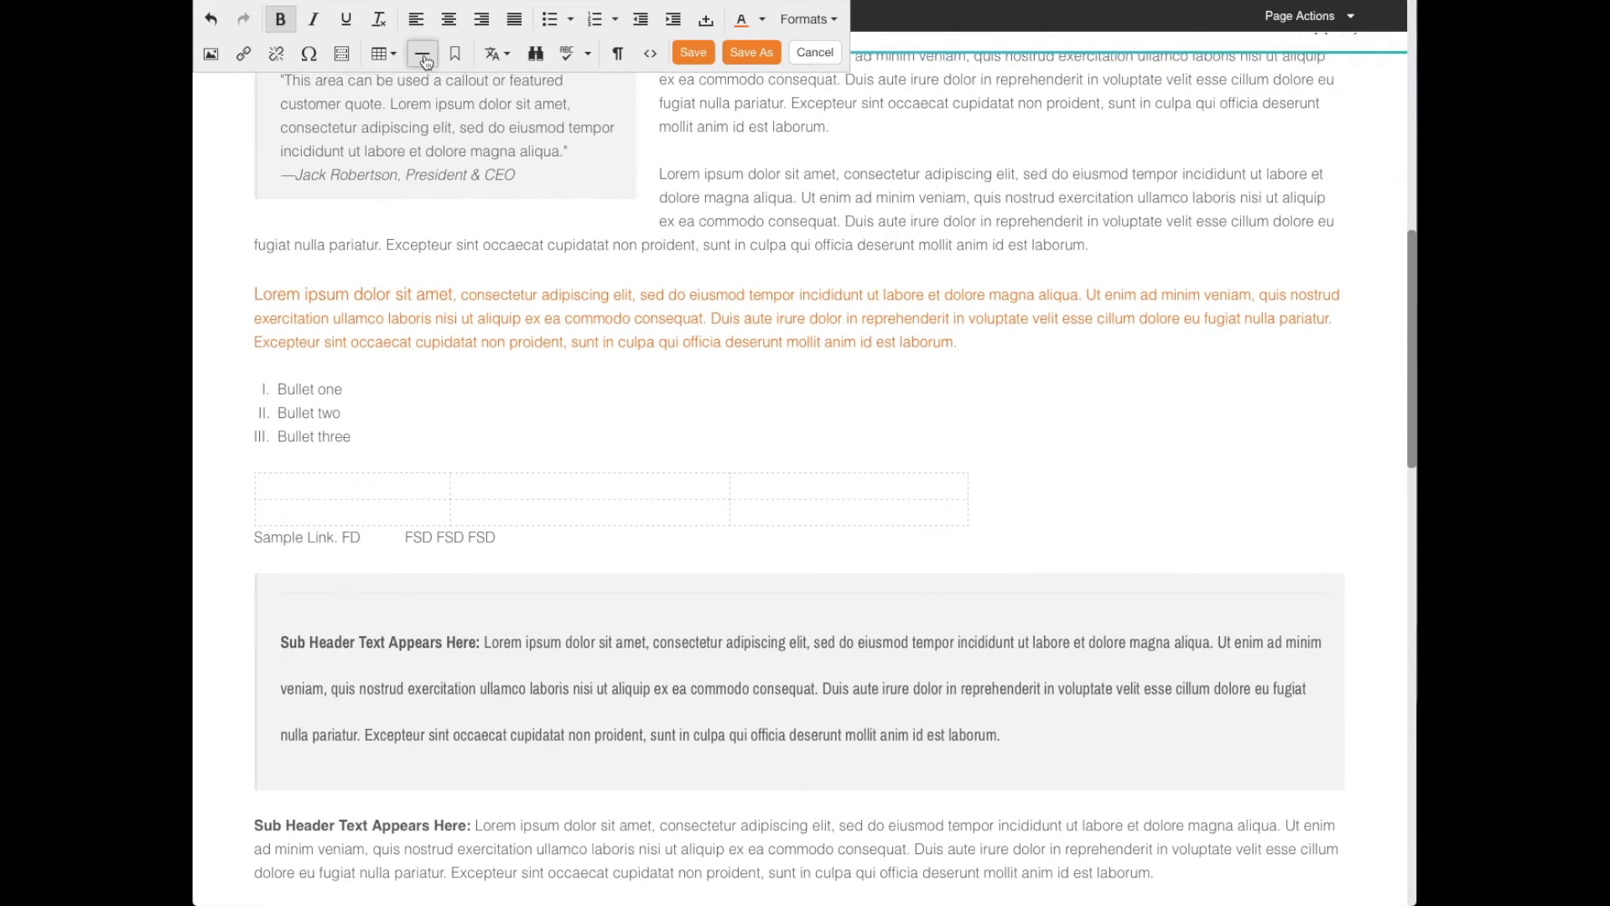
- Insert a horizontal line between the grey callout box and the "Sub Header Text Appears Here:" paragraph below it
{"action": "scroll", "coordinate": [520, 290], "scroll_direction": "down", "scroll_amount": 1}
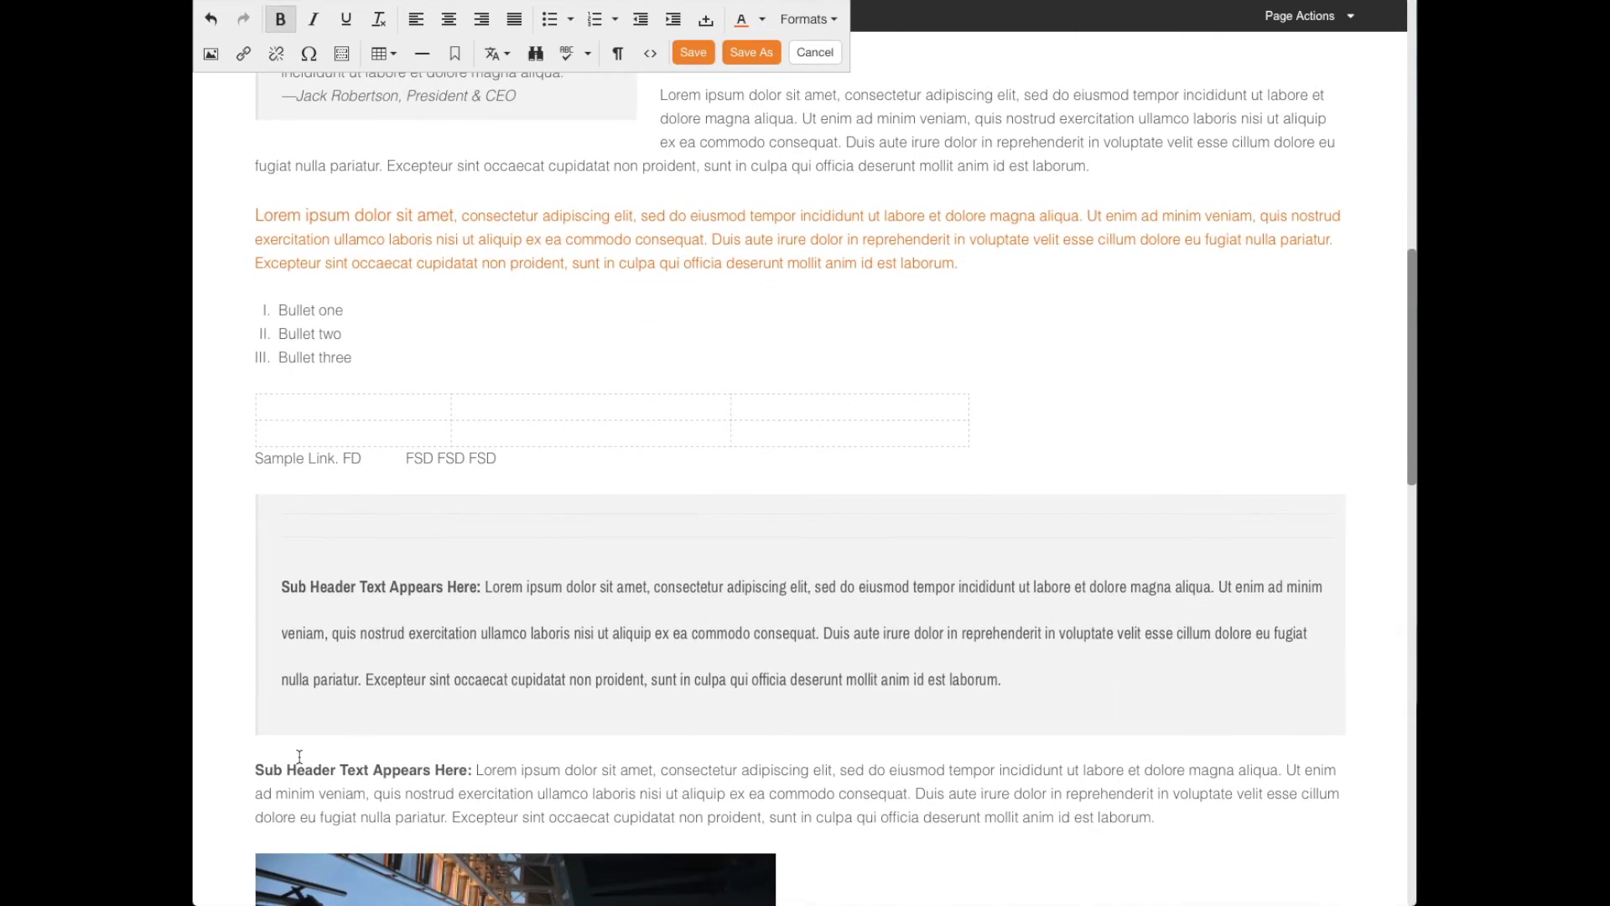
{"action": "key", "text": "Return"}
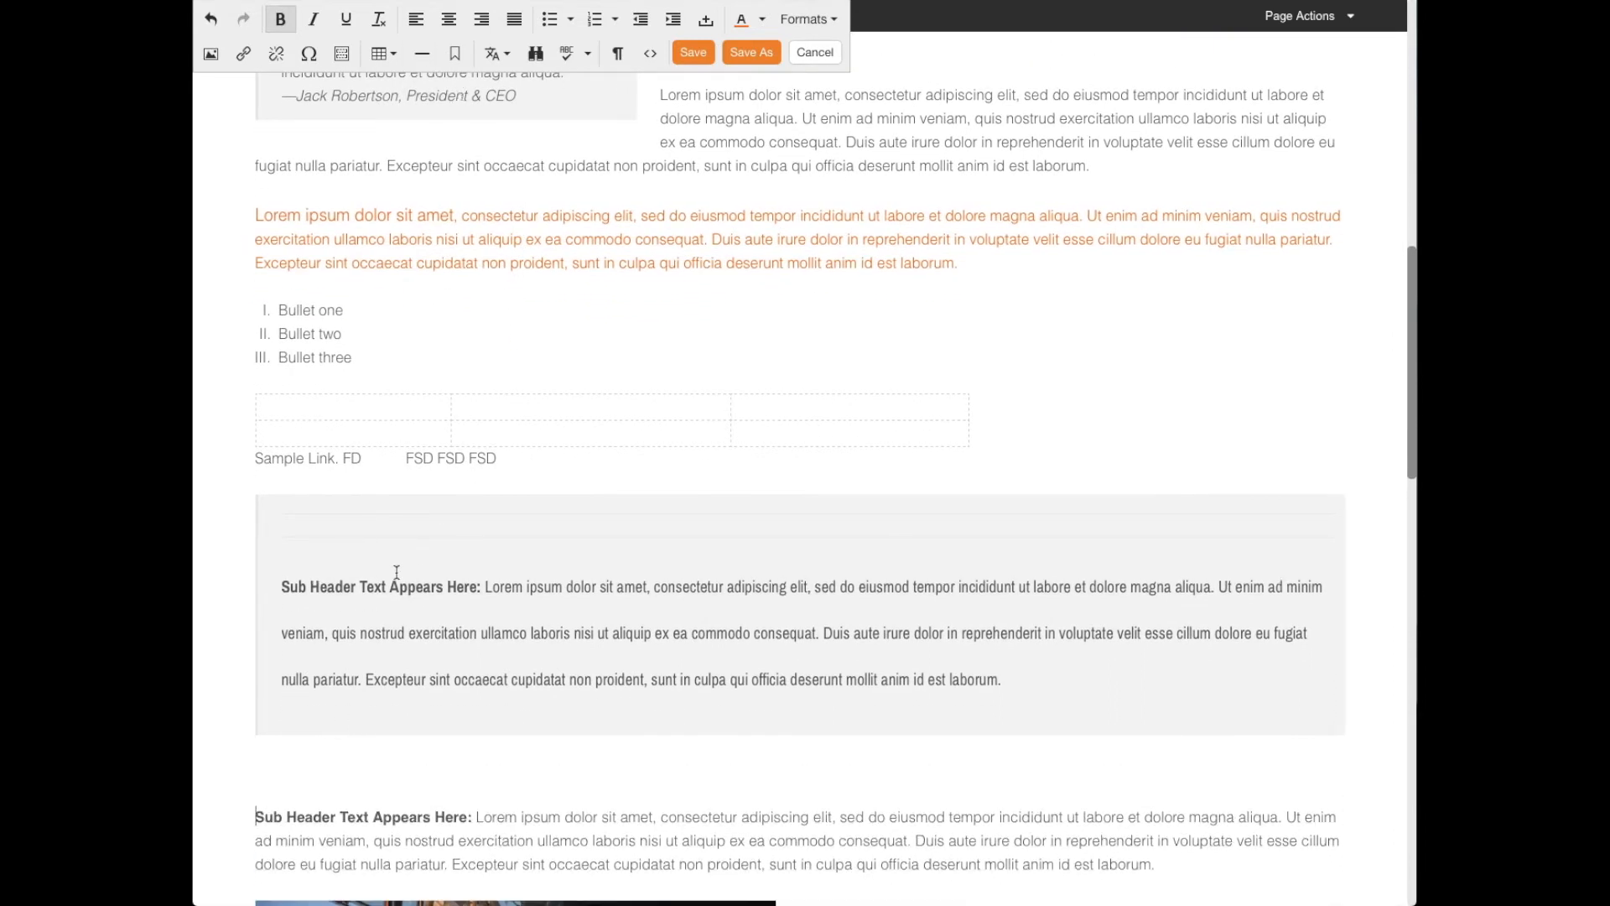
{"action": "left_click", "coordinate": [422, 52]}
{"action": "scroll", "coordinate": [528, 310], "scroll_direction": "down", "scroll_amount": 1}
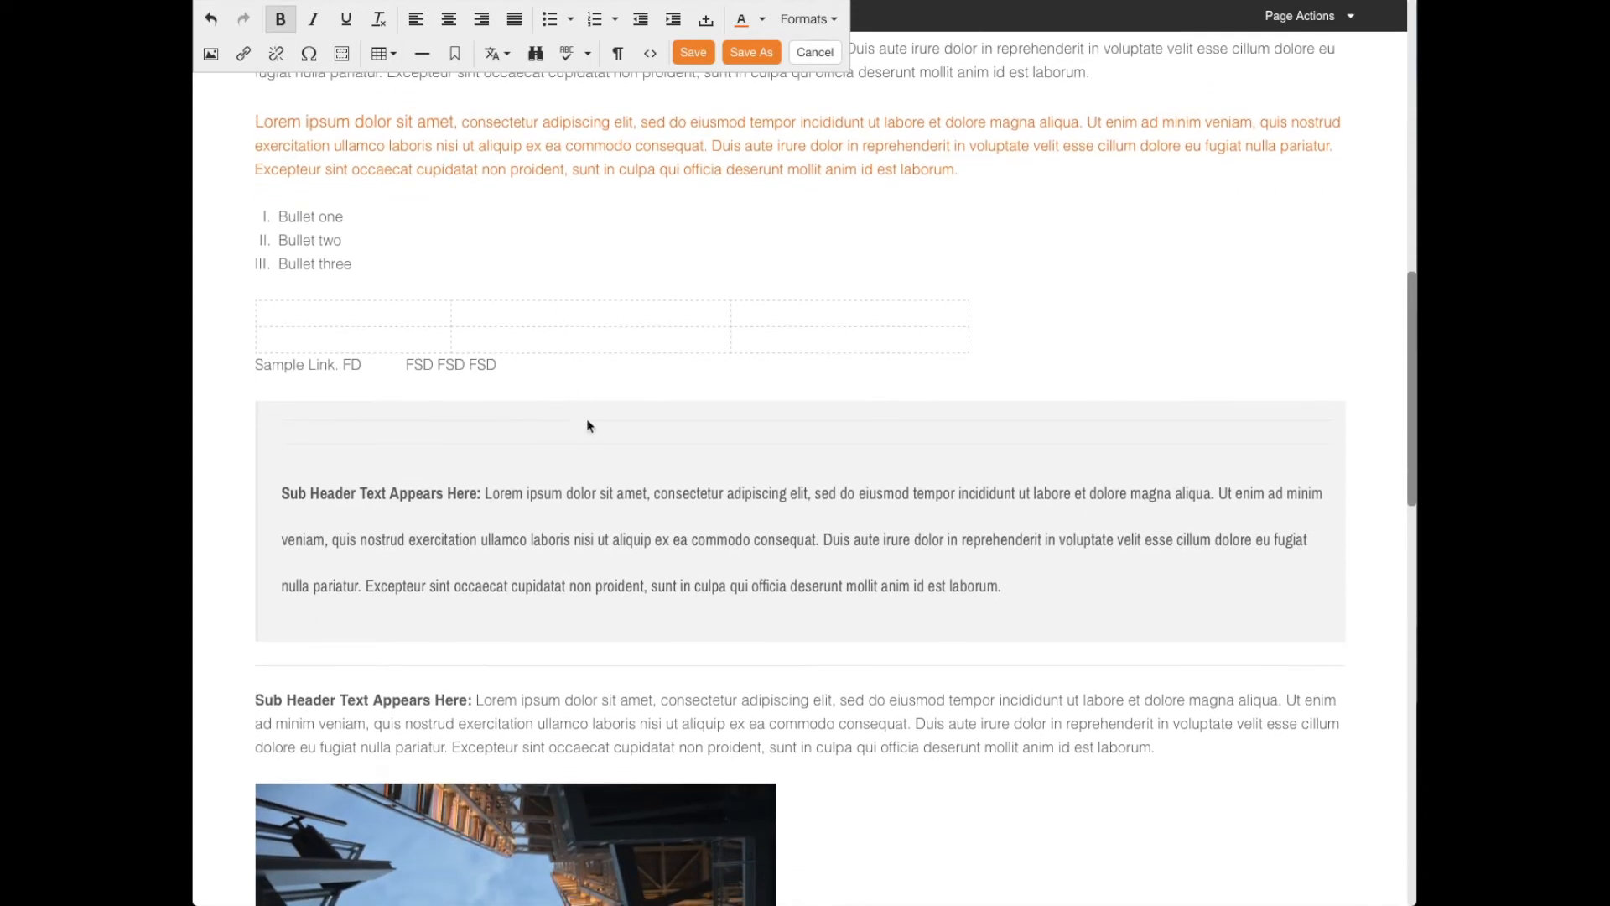
- Insert an anchor with the Id "anchor" at the start of the "Sub Header Text Appears Here:" paragraph above the image
{"action": "scroll", "coordinate": [646, 587], "scroll_direction": "down", "scroll_amount": 1}
{"action": "left_click", "coordinate": [426, 559]}
{"action": "scroll", "coordinate": [523, 554], "scroll_direction": "up", "scroll_amount": 1}
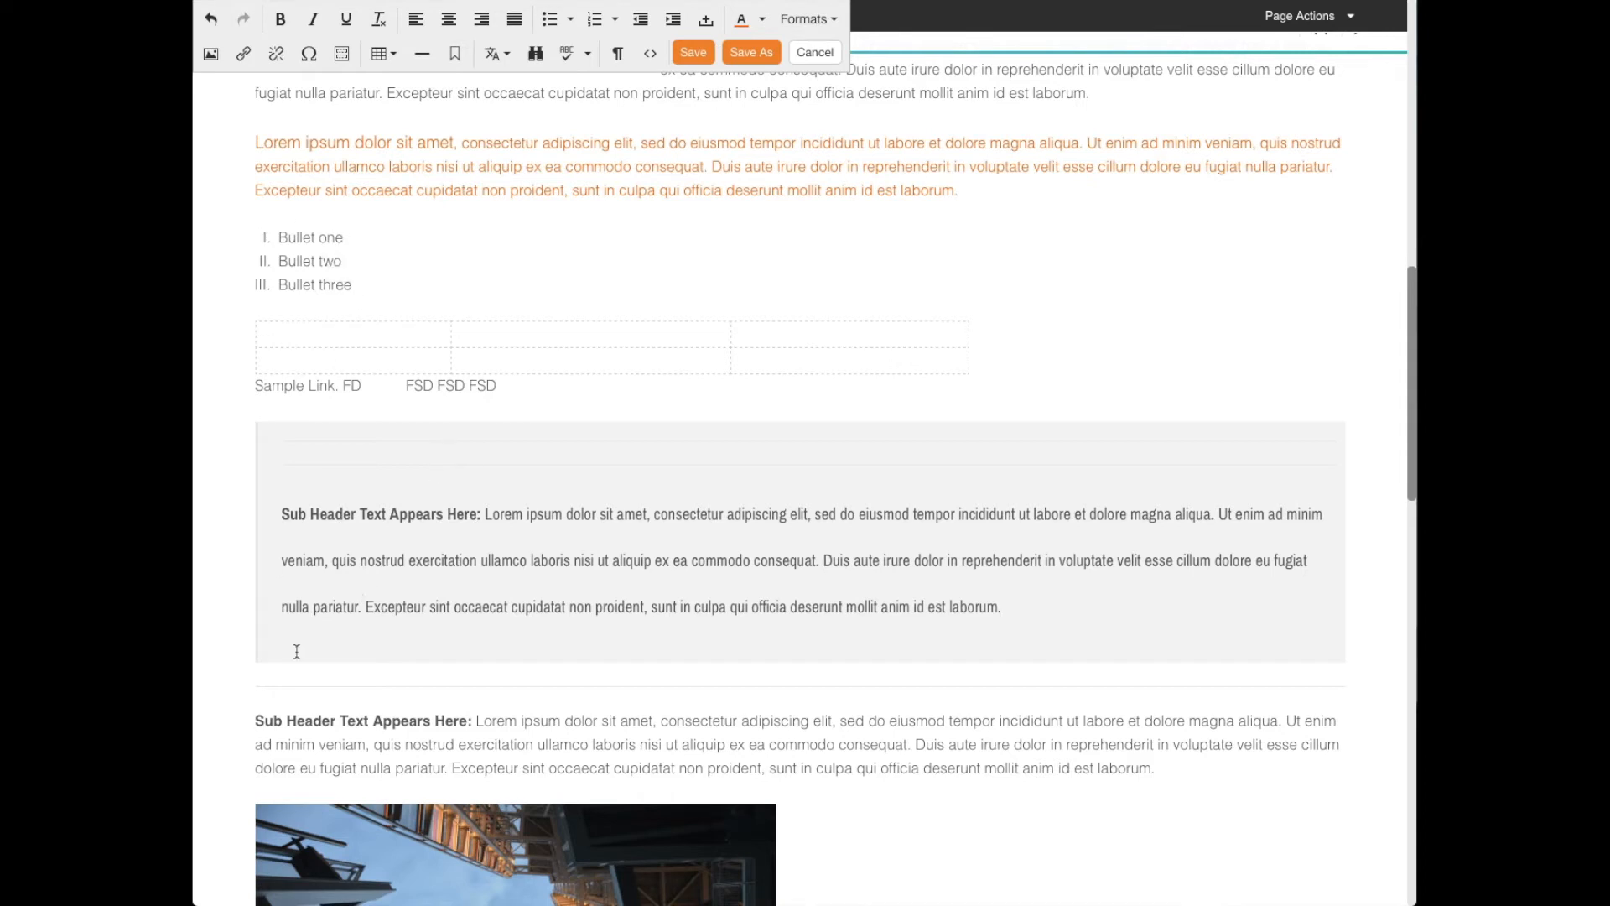
{"action": "left_click", "coordinate": [253, 726]}
{"action": "left_click", "coordinate": [456, 56]}
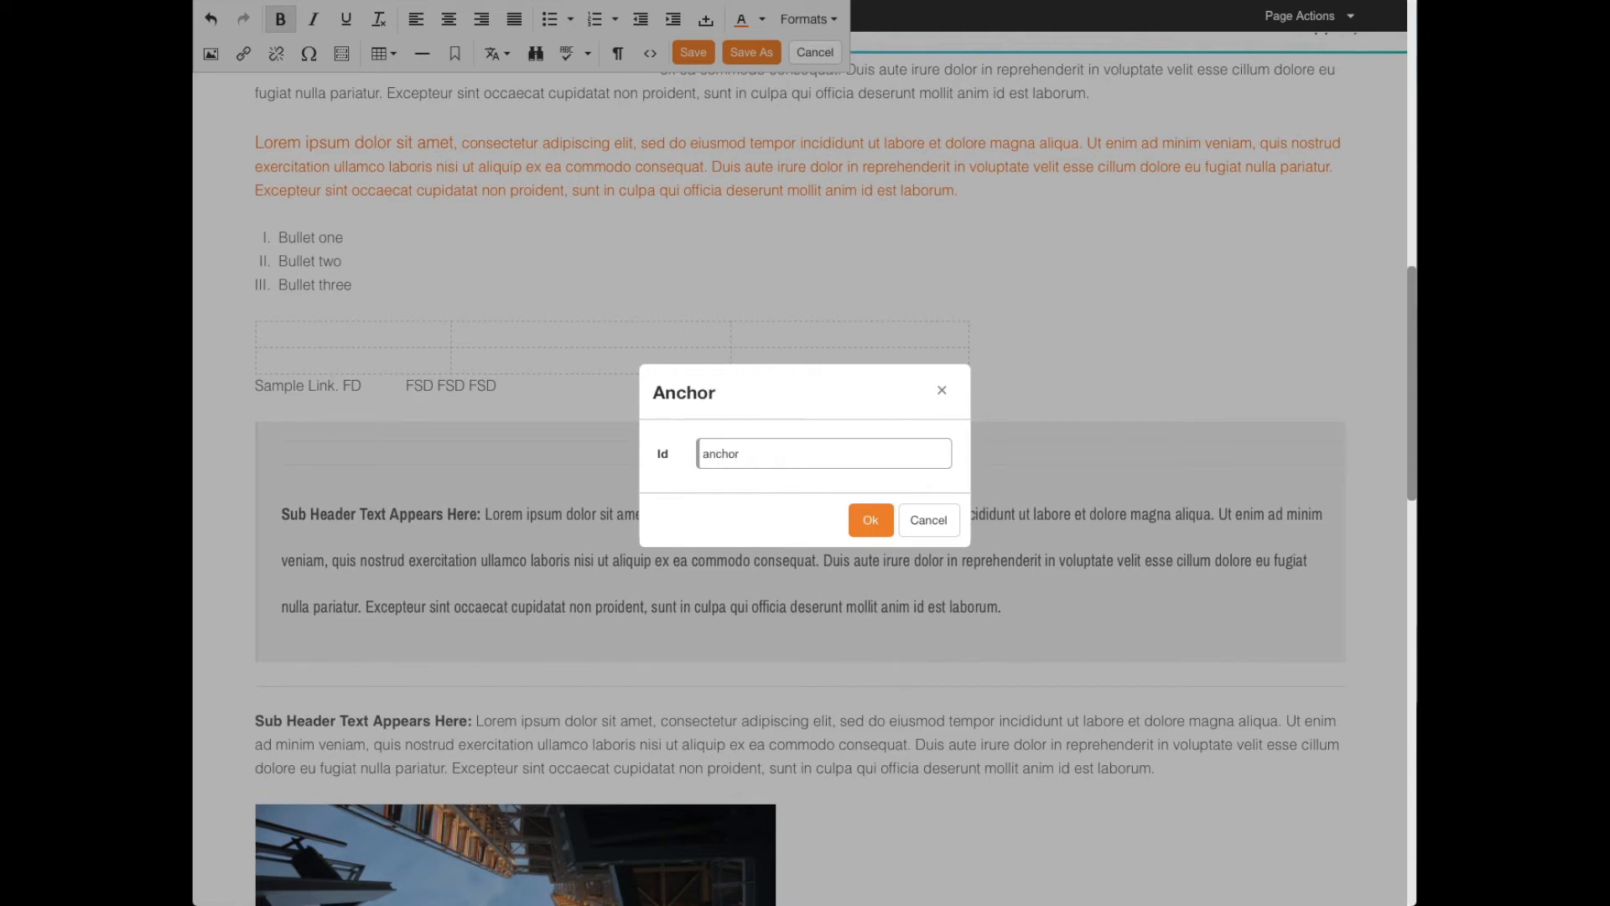
{"action": "left_click", "coordinate": [871, 519]}
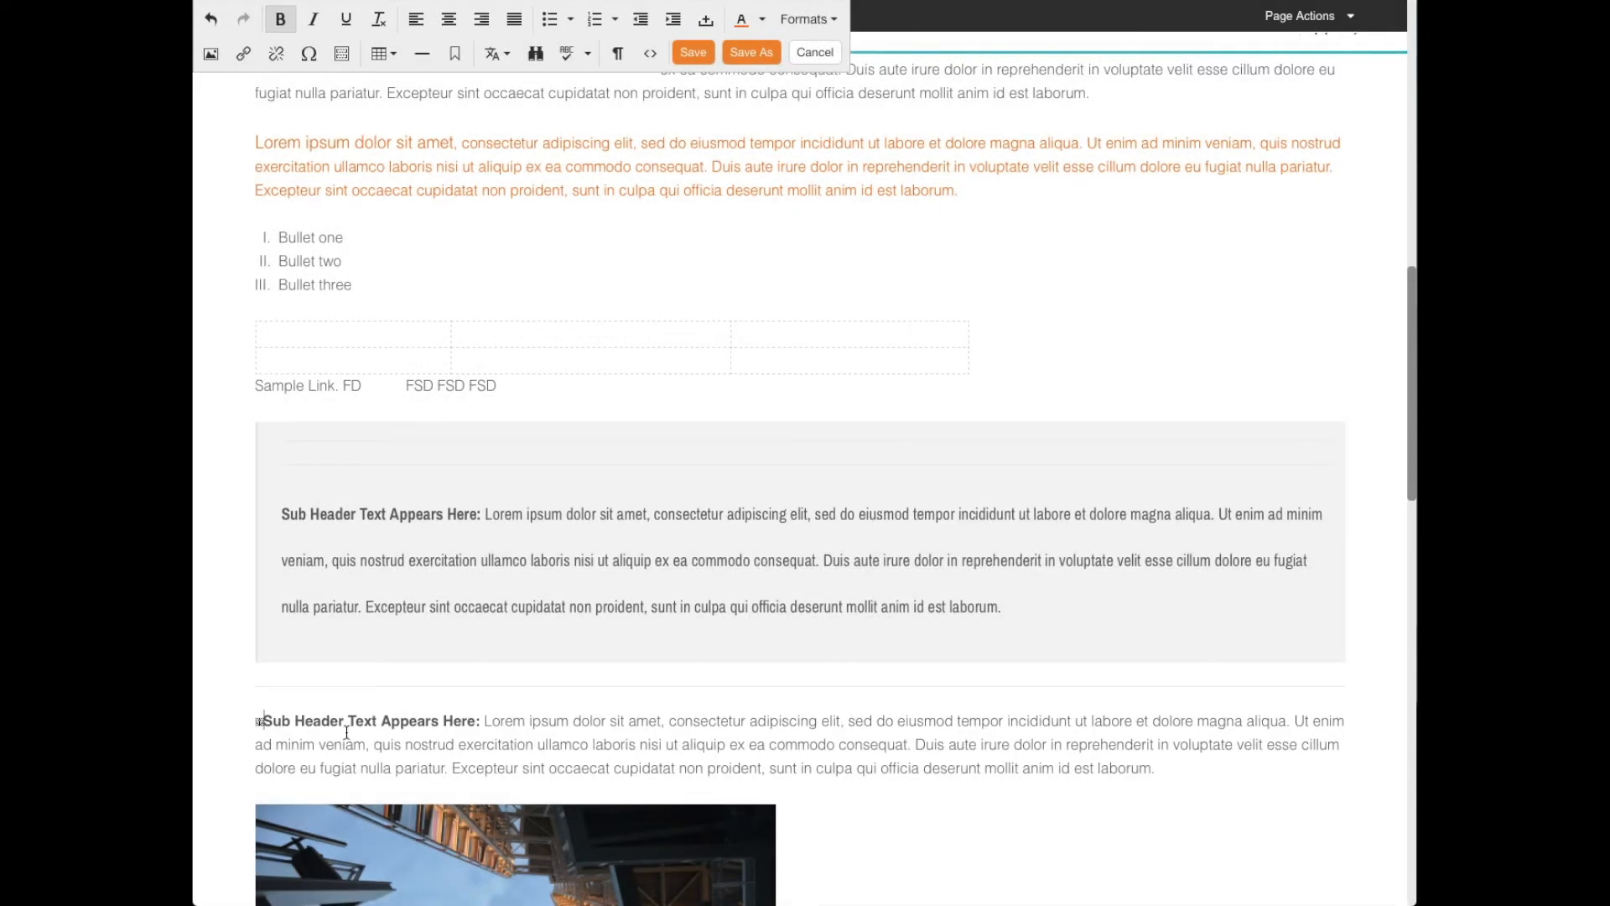
{"action": "left_click", "coordinate": [259, 723]}
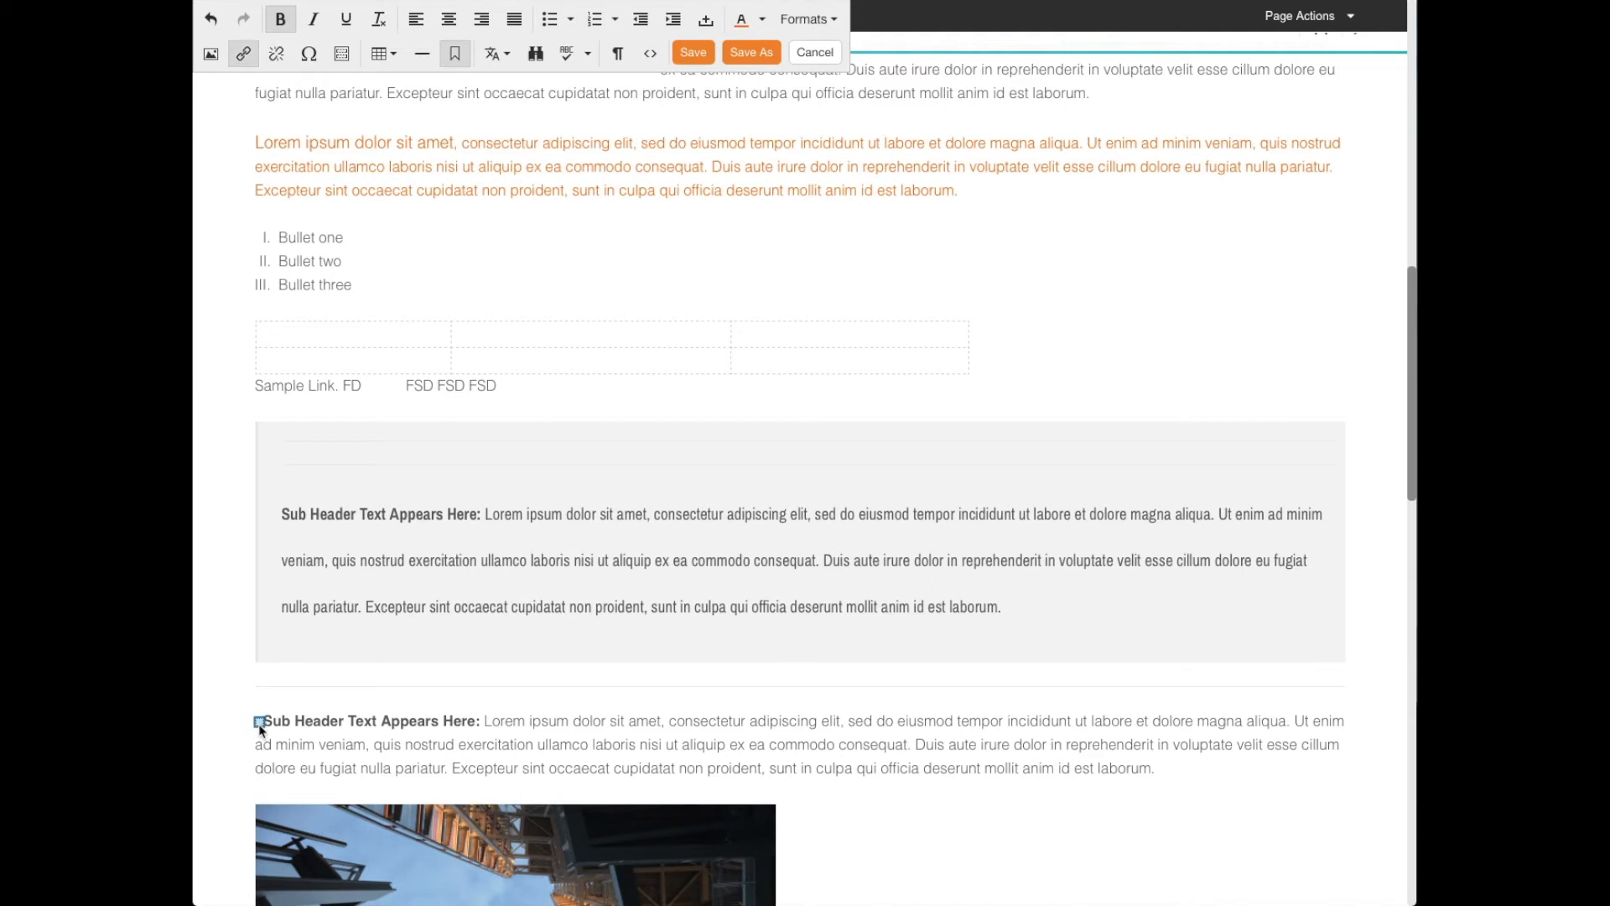
{"action": "left_click", "coordinate": [330, 719]}
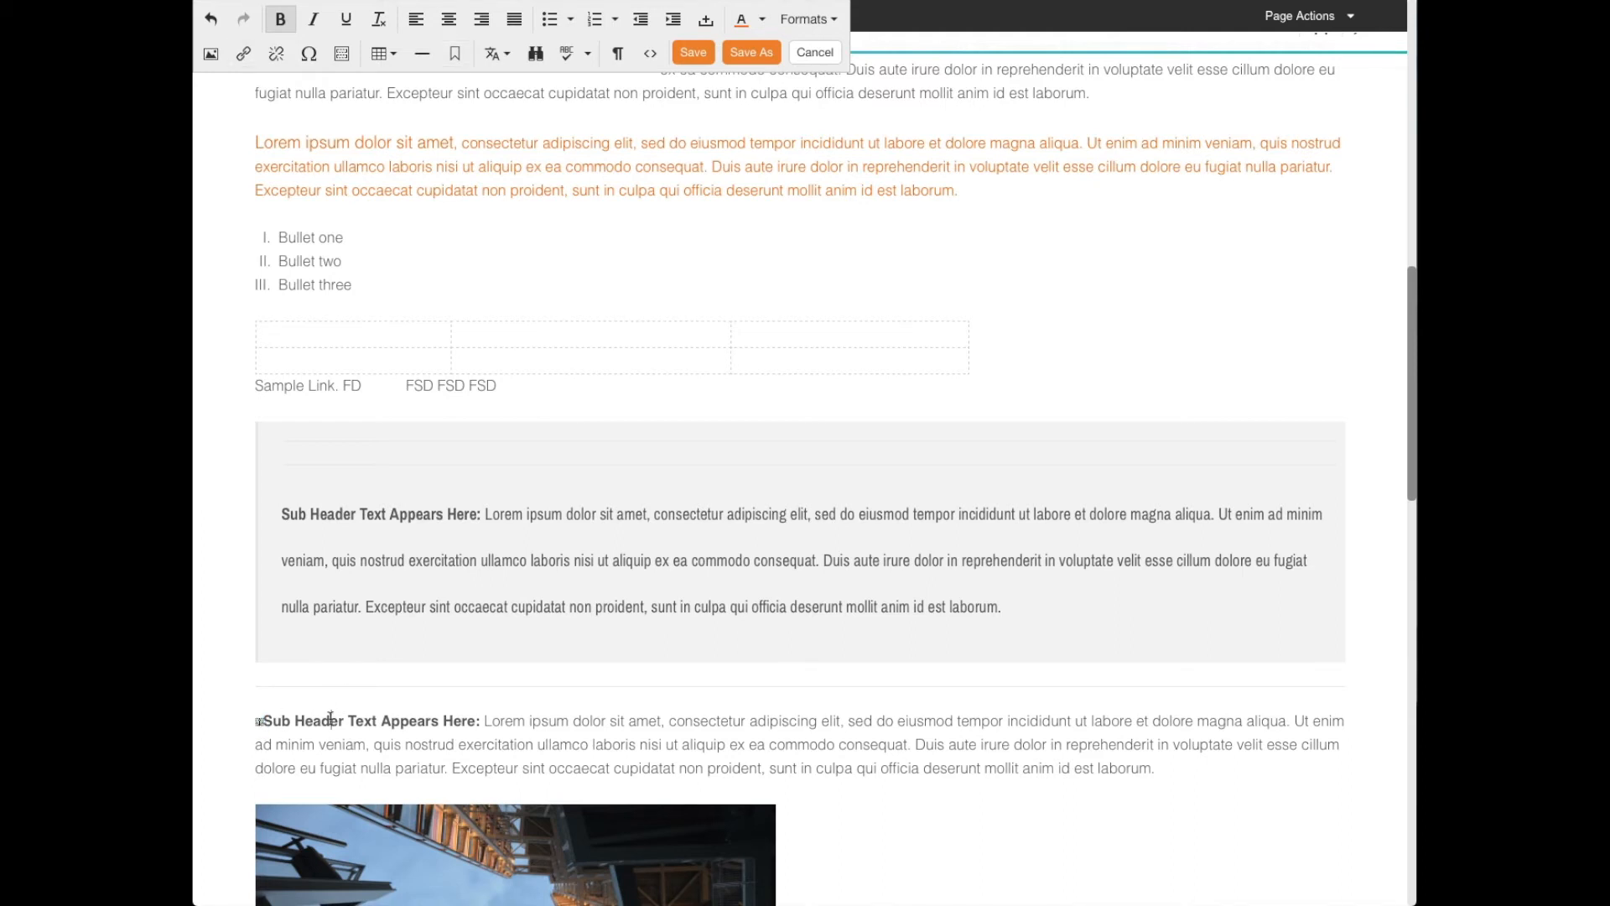
- Translate "Appears Here" in the bold sub header above the image into Italian
{"action": "scroll", "coordinate": [278, 712], "scroll_direction": "up", "scroll_amount": 1}
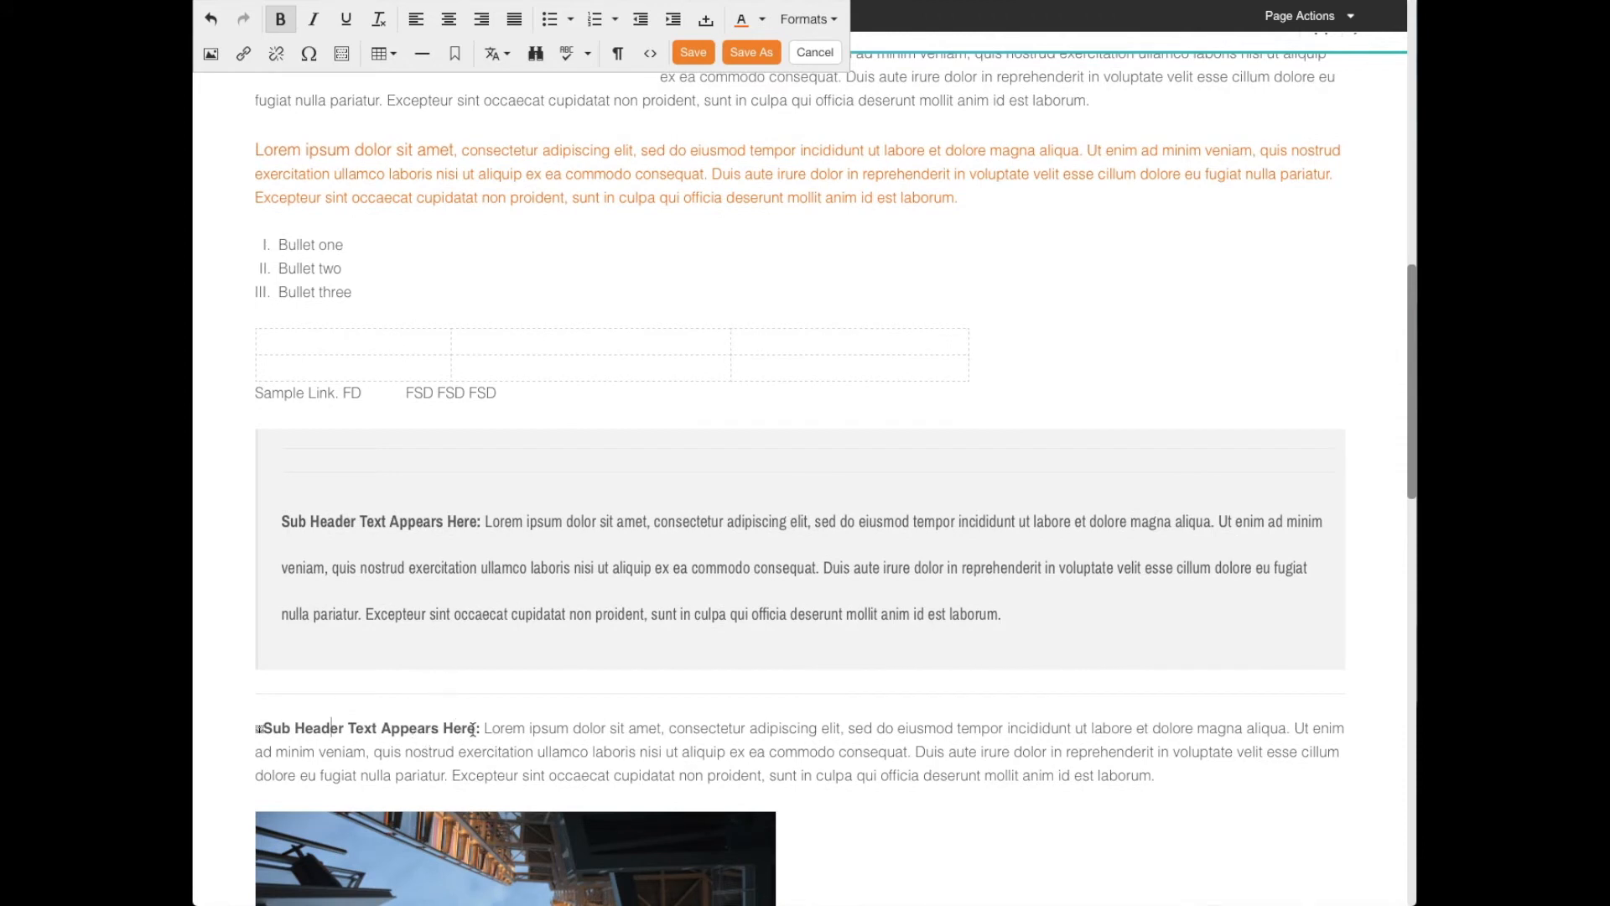
{"action": "left_click_drag", "start_coordinate": [476, 726], "coordinate": [384, 729]}
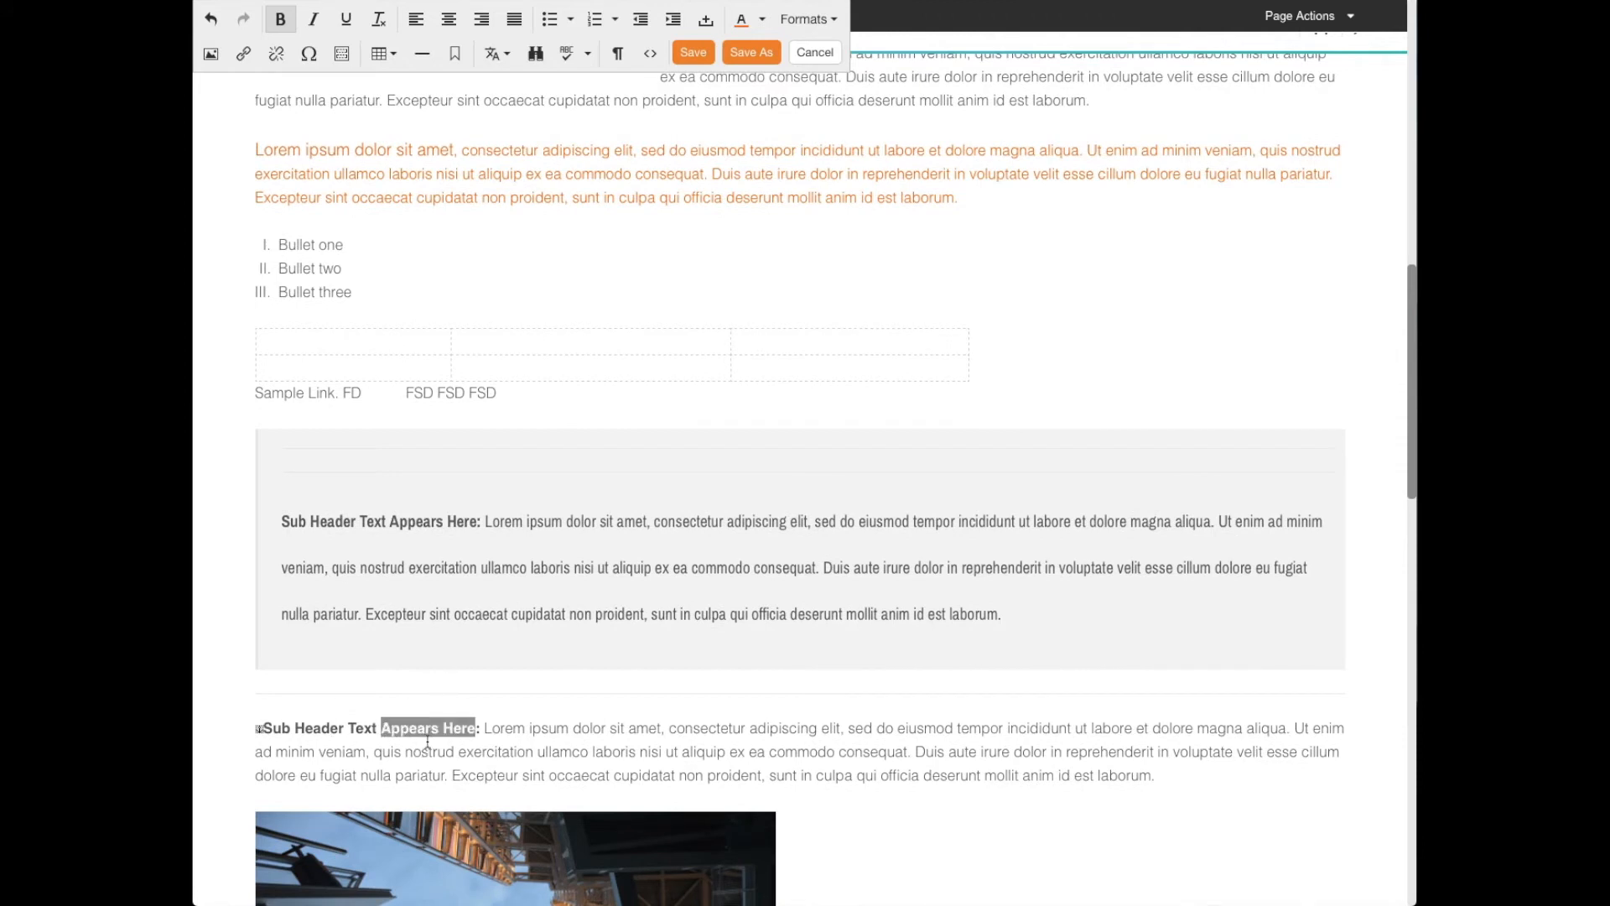
{"action": "left_click", "coordinate": [507, 55]}
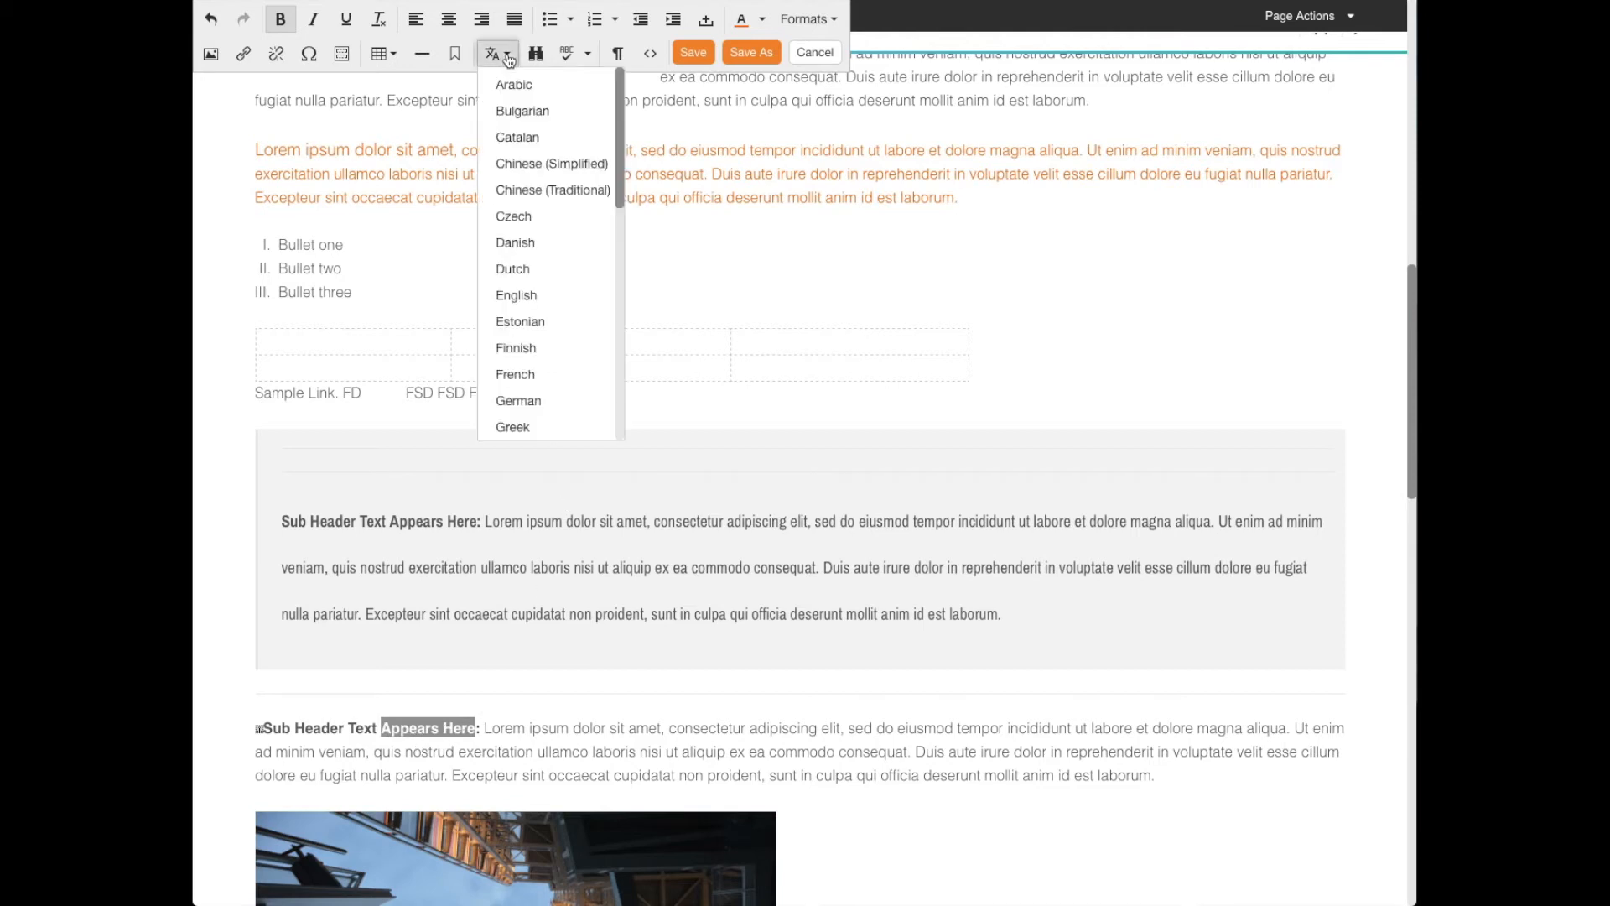
{"action": "scroll", "coordinate": [546, 291], "scroll_direction": "down", "scroll_amount": 1}
{"action": "scroll", "coordinate": [546, 291], "scroll_direction": "down", "scroll_amount": 3}
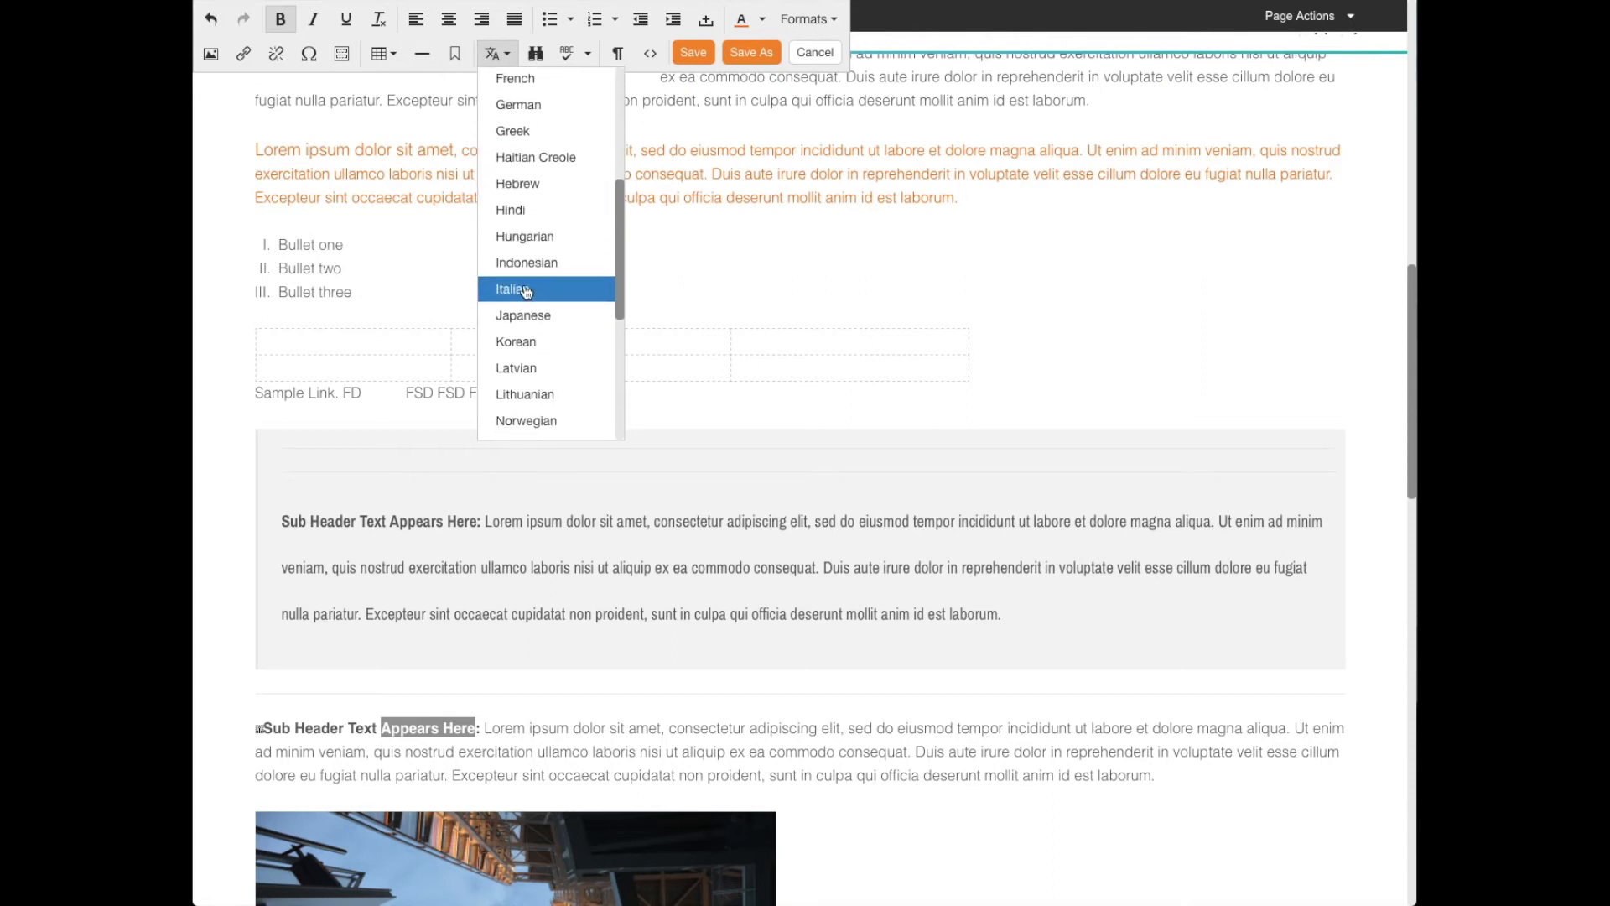
{"action": "left_click", "coordinate": [526, 290]}
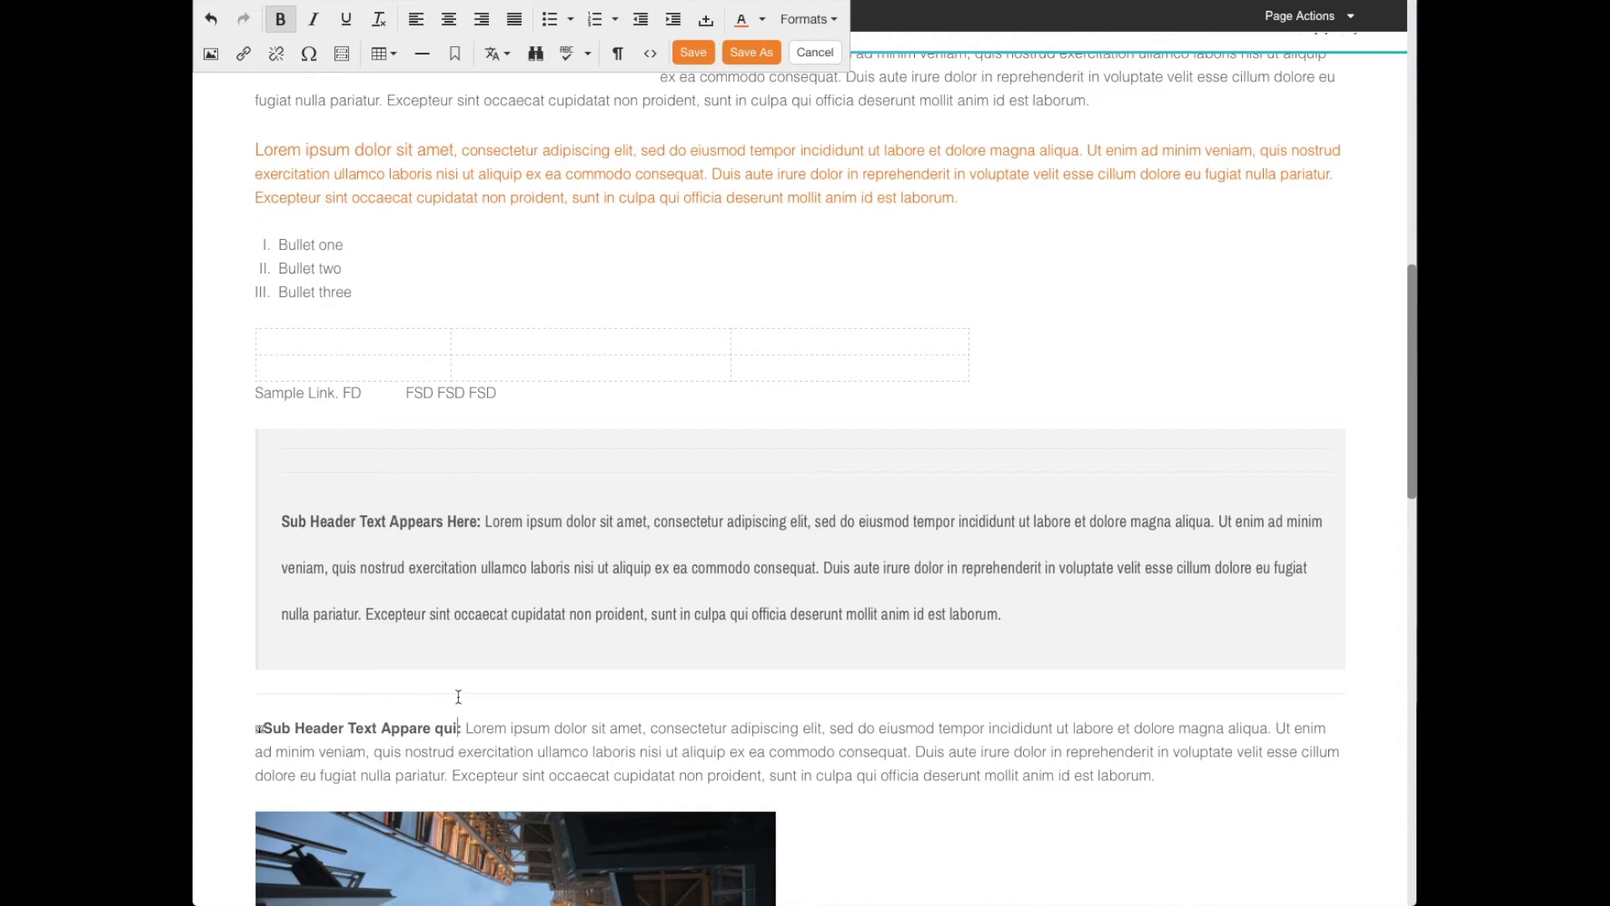
- Add an empty paragraph at the end of the wide grey callout box
{"action": "left_click", "coordinate": [406, 647]}
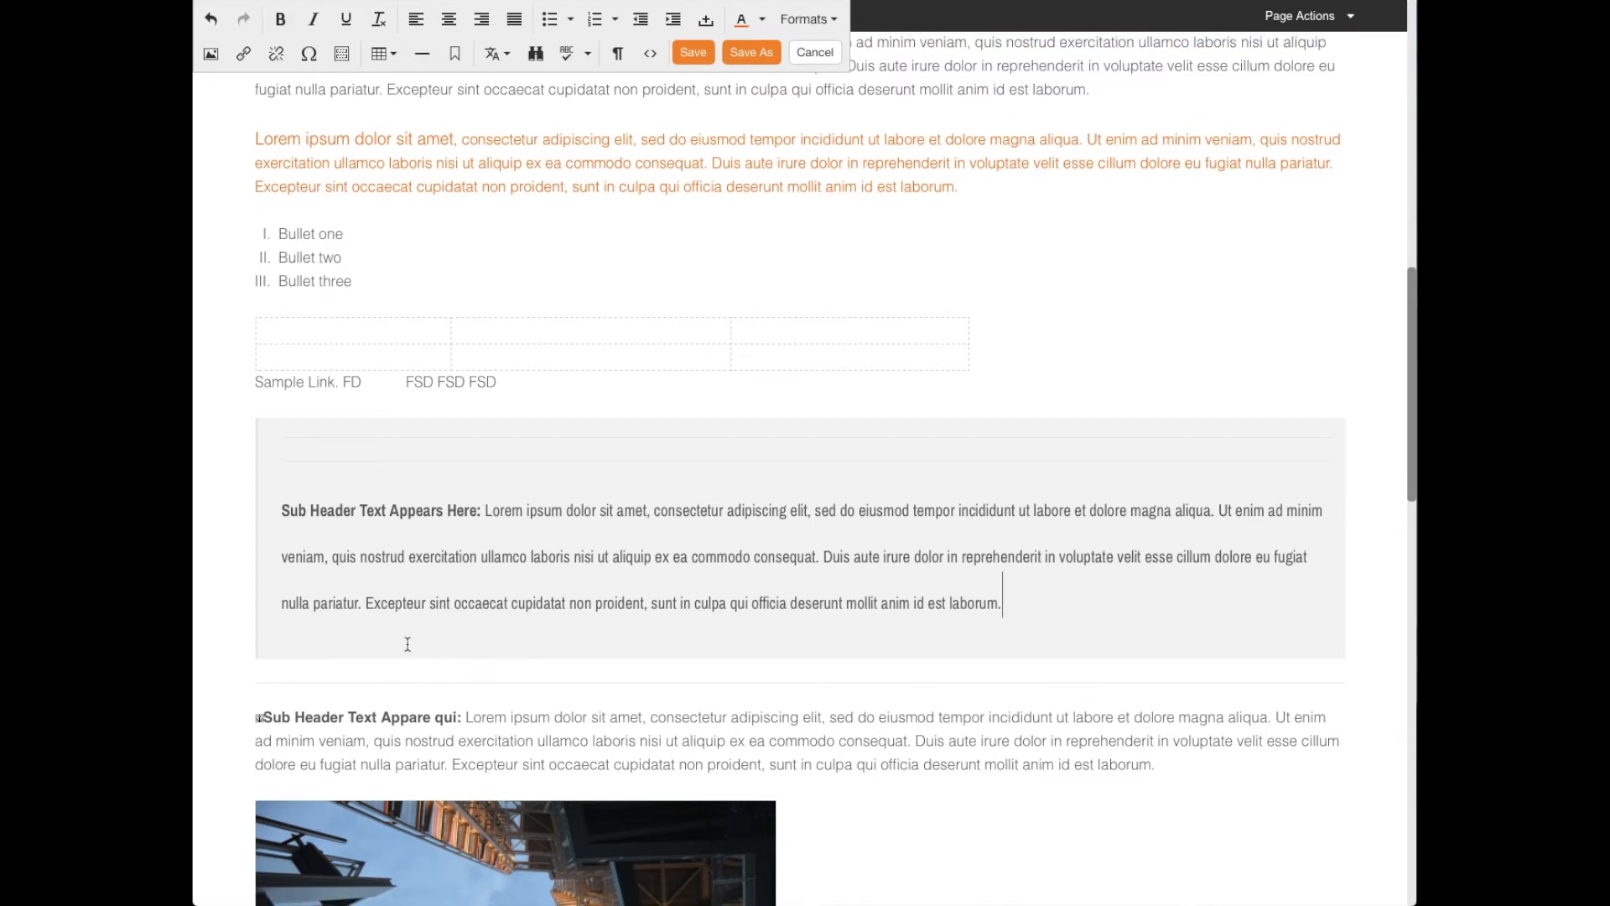
{"action": "key", "text": "Return"}
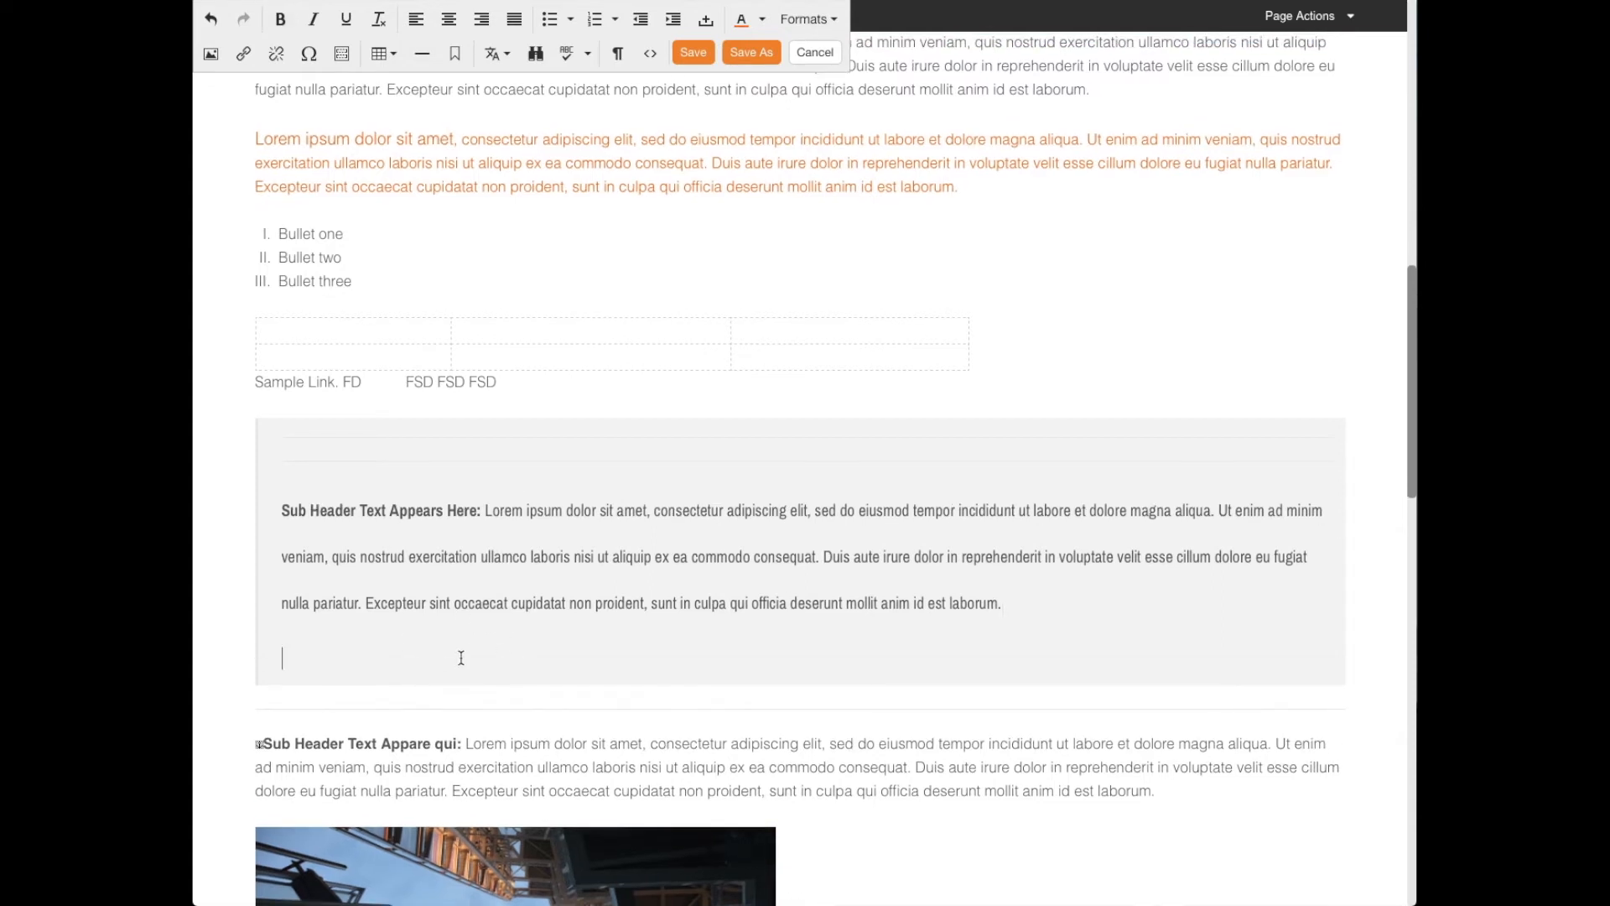
- Find "Lorem" in the content and replace its first four occurrences with "Test" one at a time
{"action": "scroll", "coordinate": [456, 654], "scroll_direction": "up", "scroll_amount": 10}
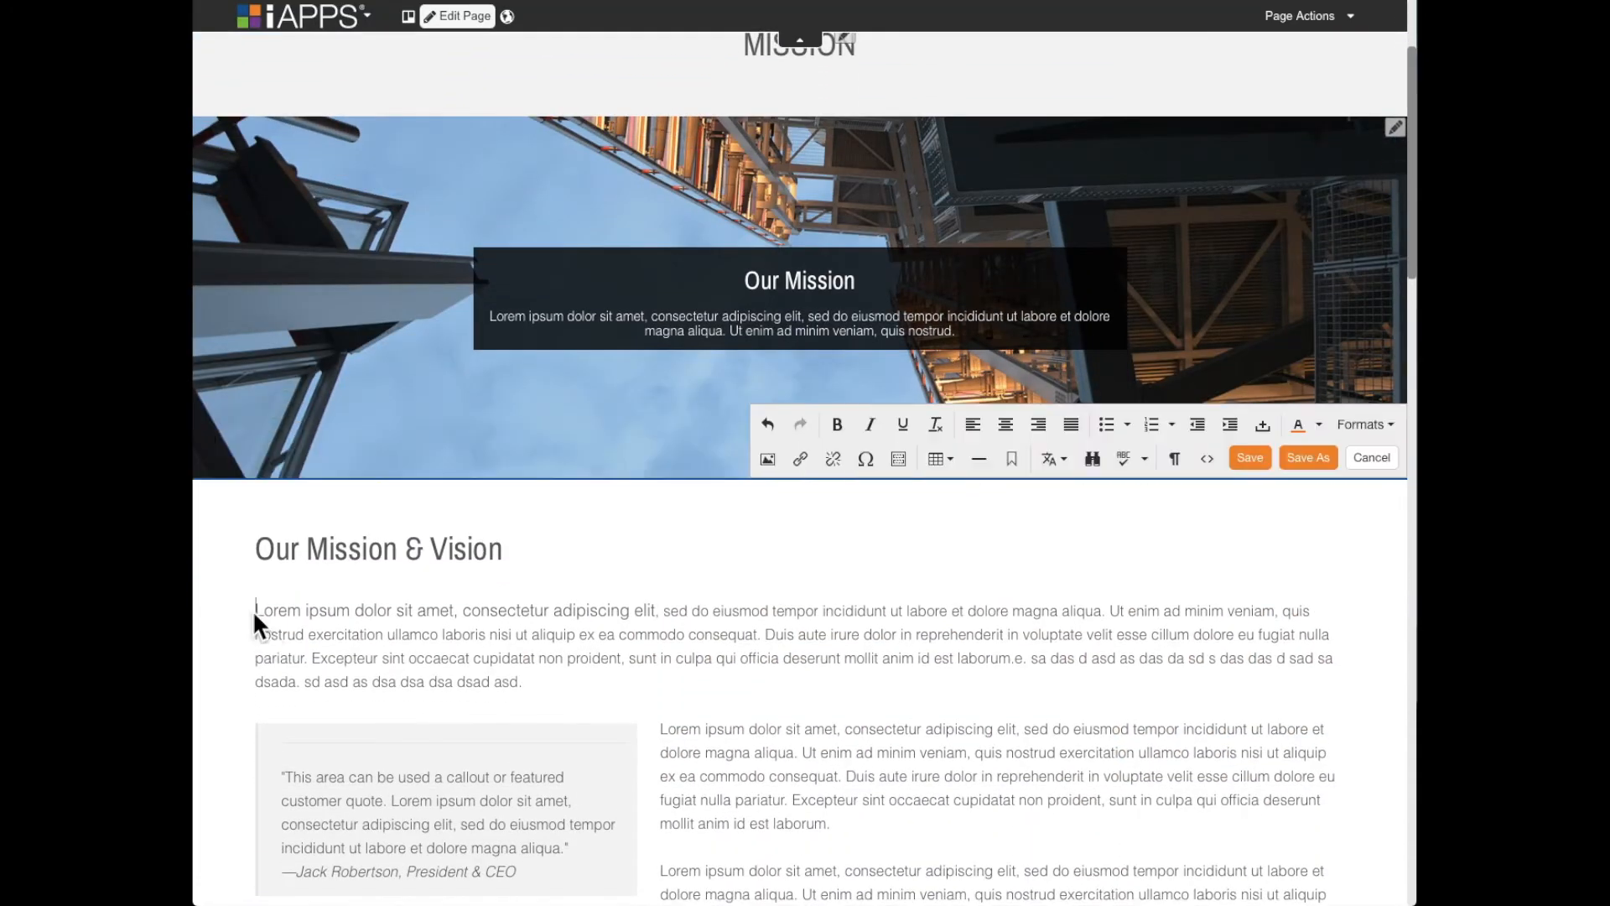
{"action": "left_click", "coordinate": [1093, 460]}
{"action": "type", "text": "Lorem"}
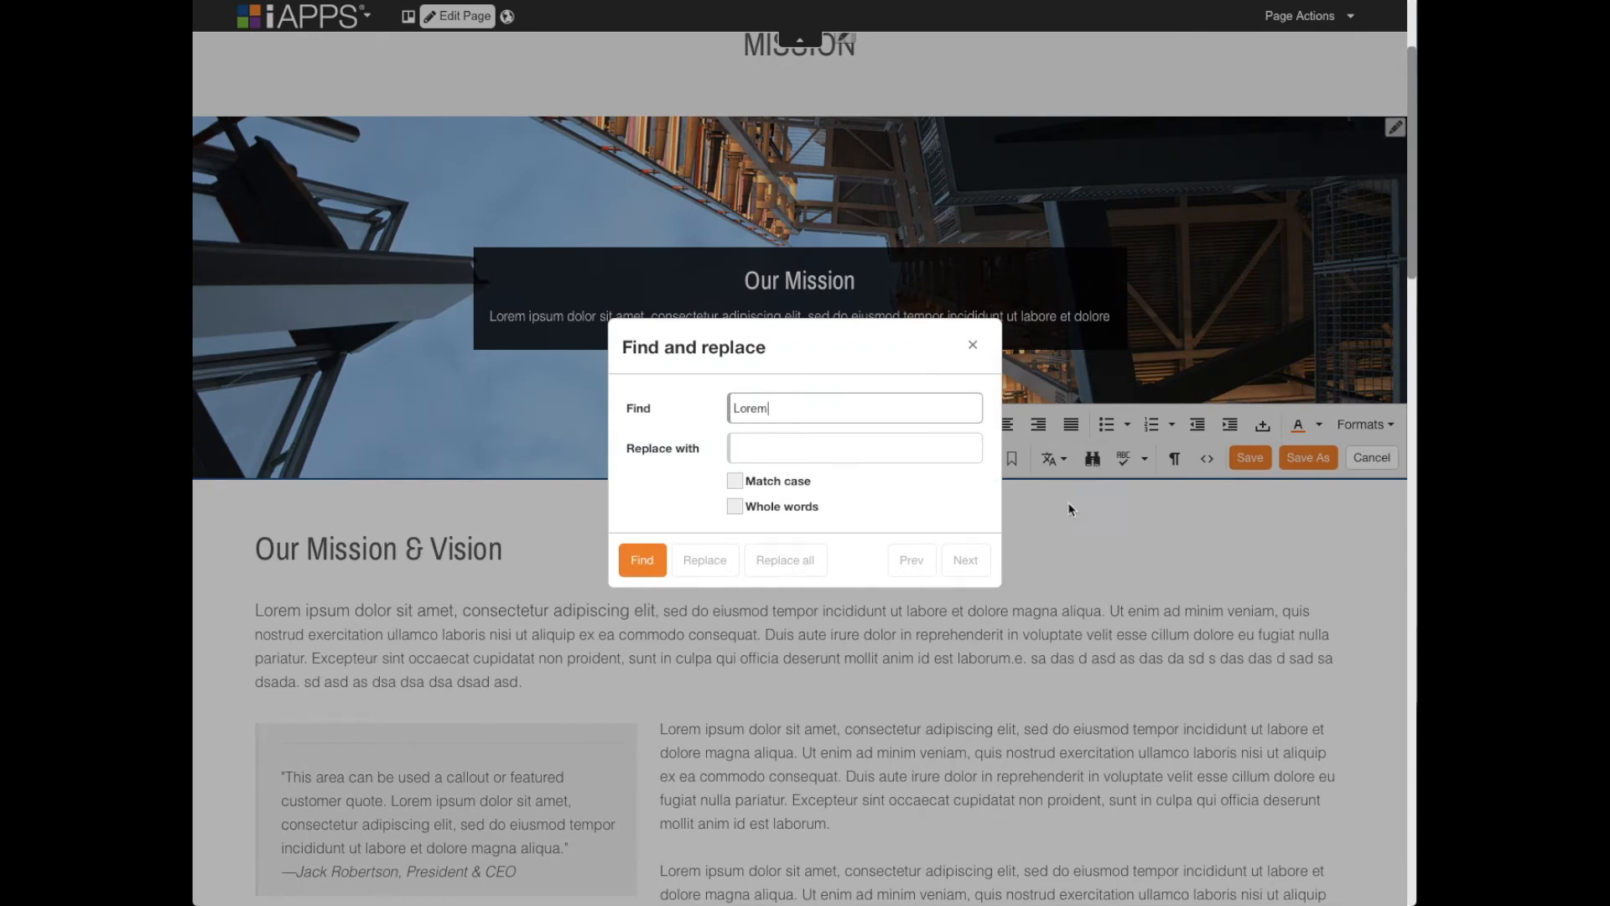
{"action": "left_click", "coordinate": [837, 447]}
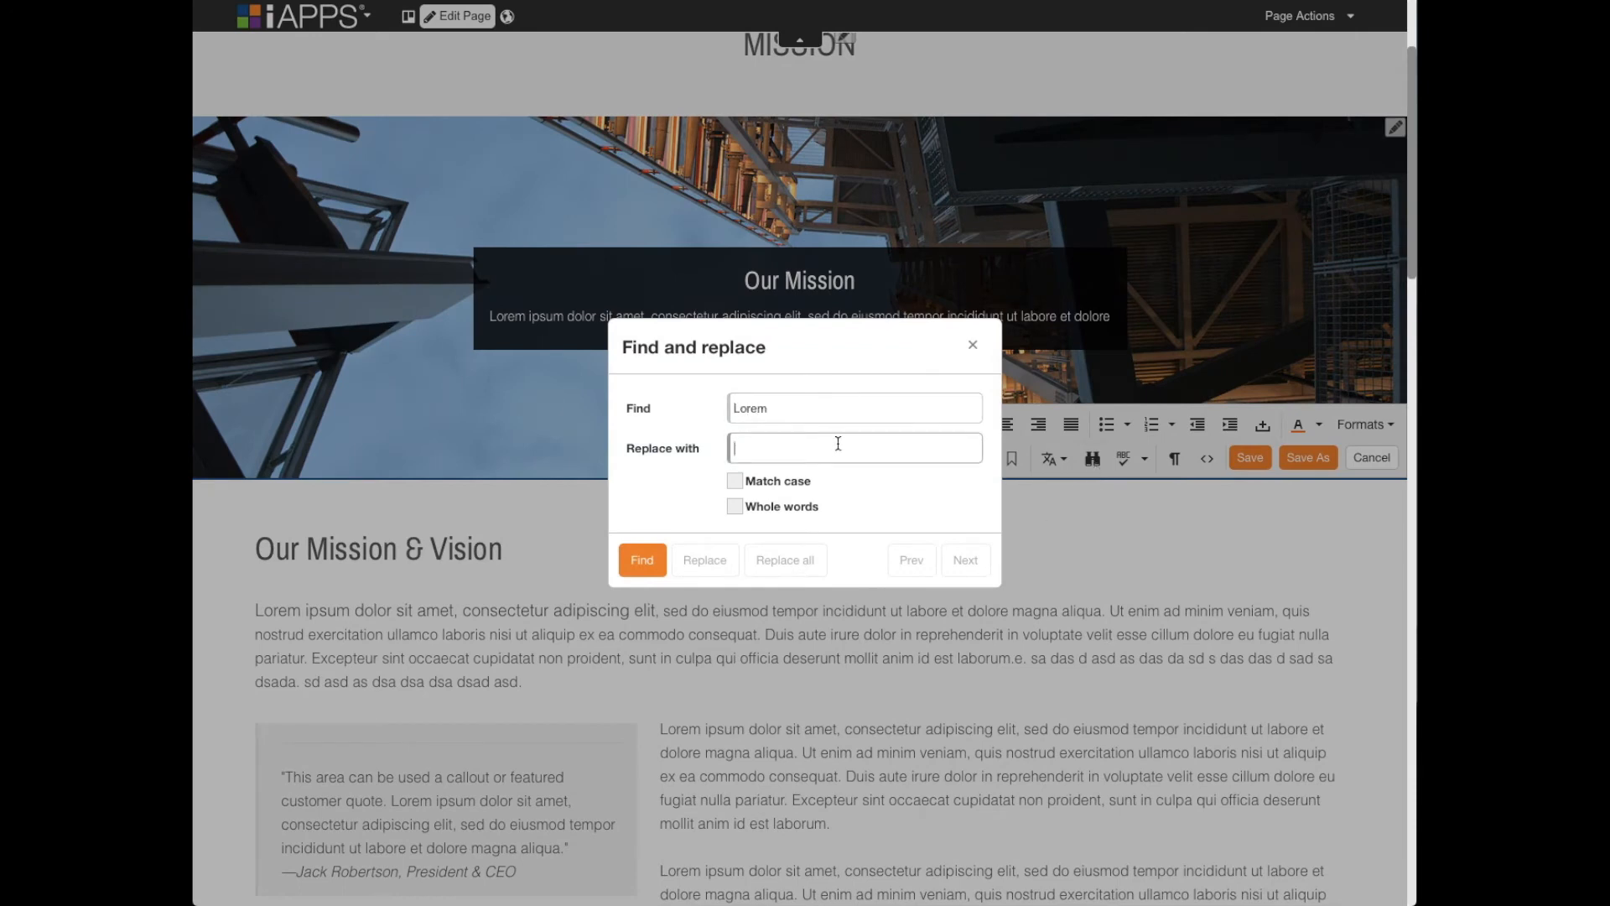
{"action": "type", "text": "Test"}
{"action": "left_click", "coordinate": [640, 564]}
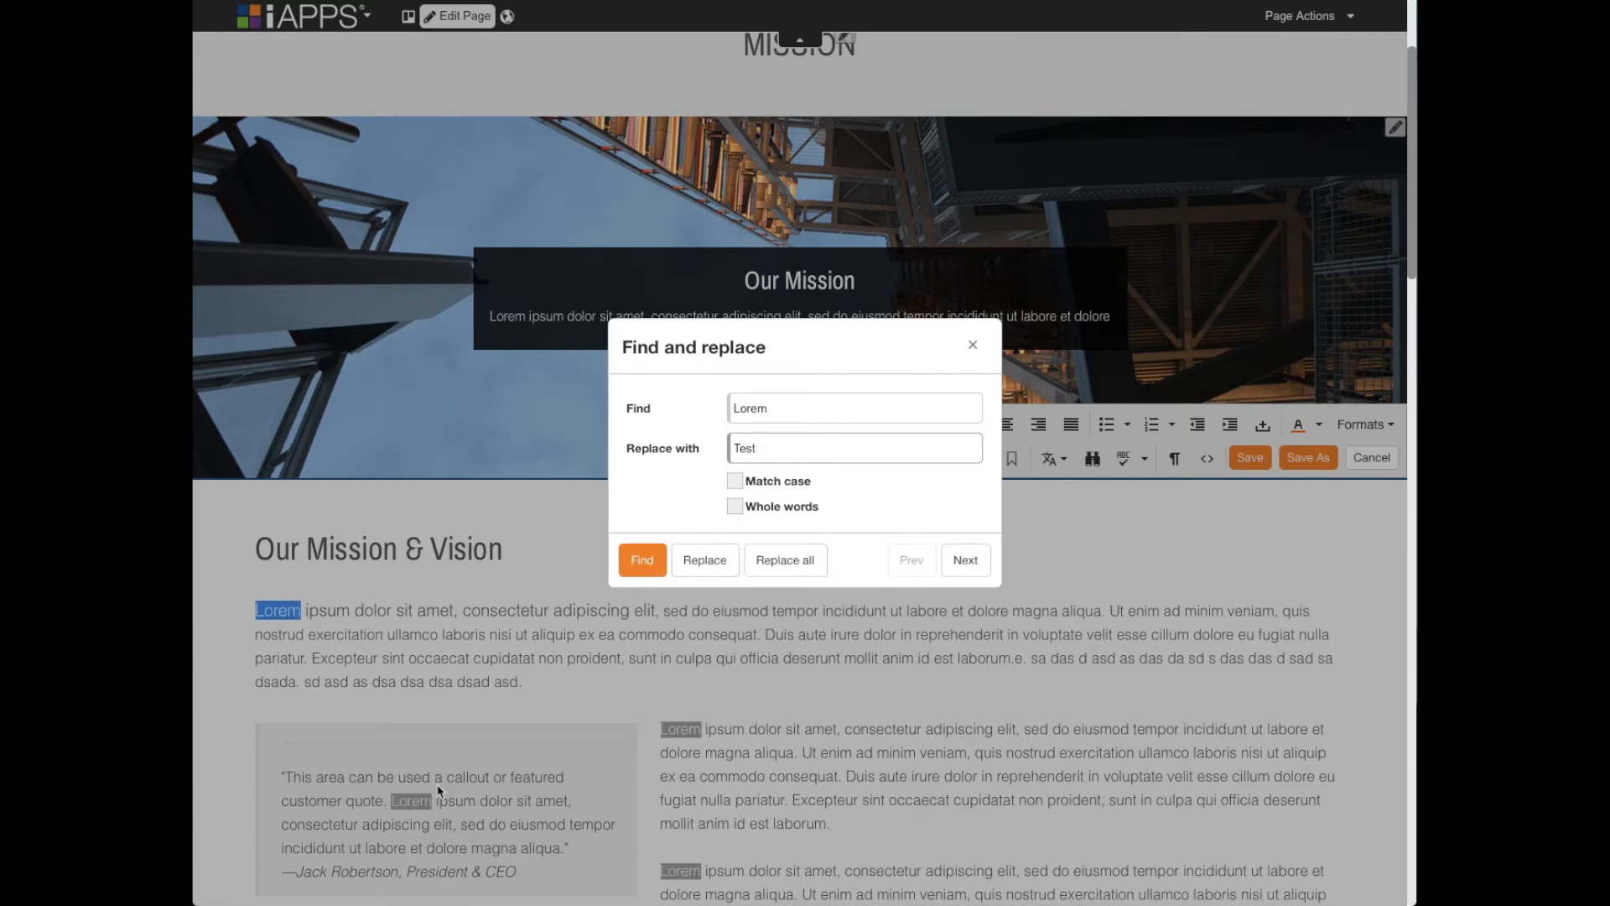
{"action": "left_click", "coordinate": [713, 564]}
{"action": "left_click", "coordinate": [720, 567]}
{"action": "left_click", "coordinate": [719, 567]}
{"action": "left_click", "coordinate": [719, 567]}
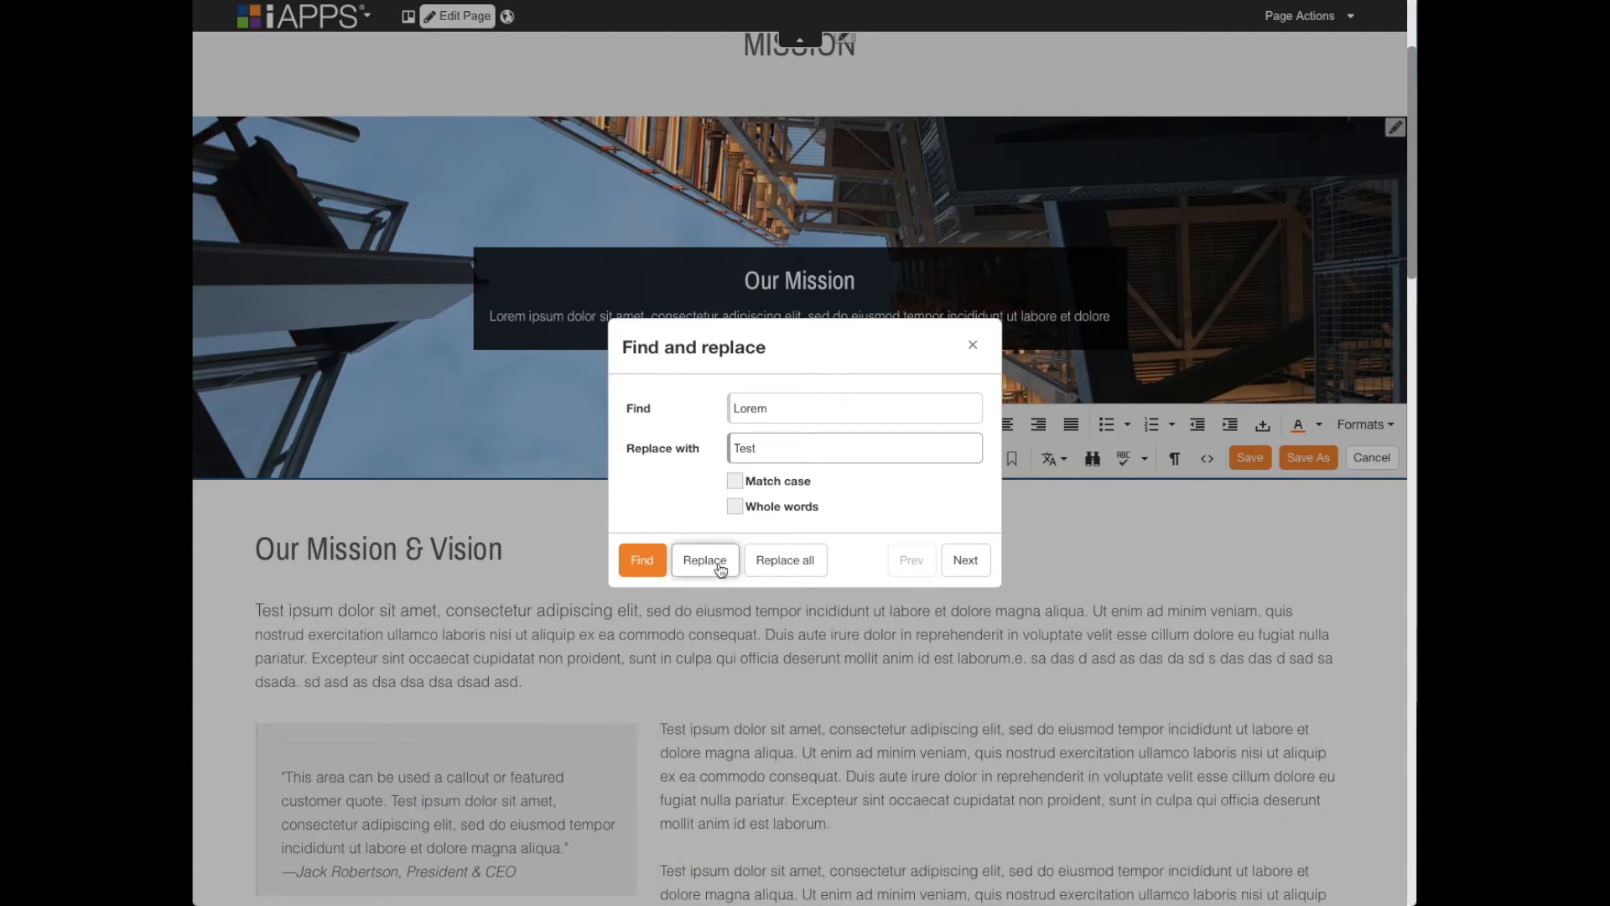
{"action": "left_click", "coordinate": [973, 346]}
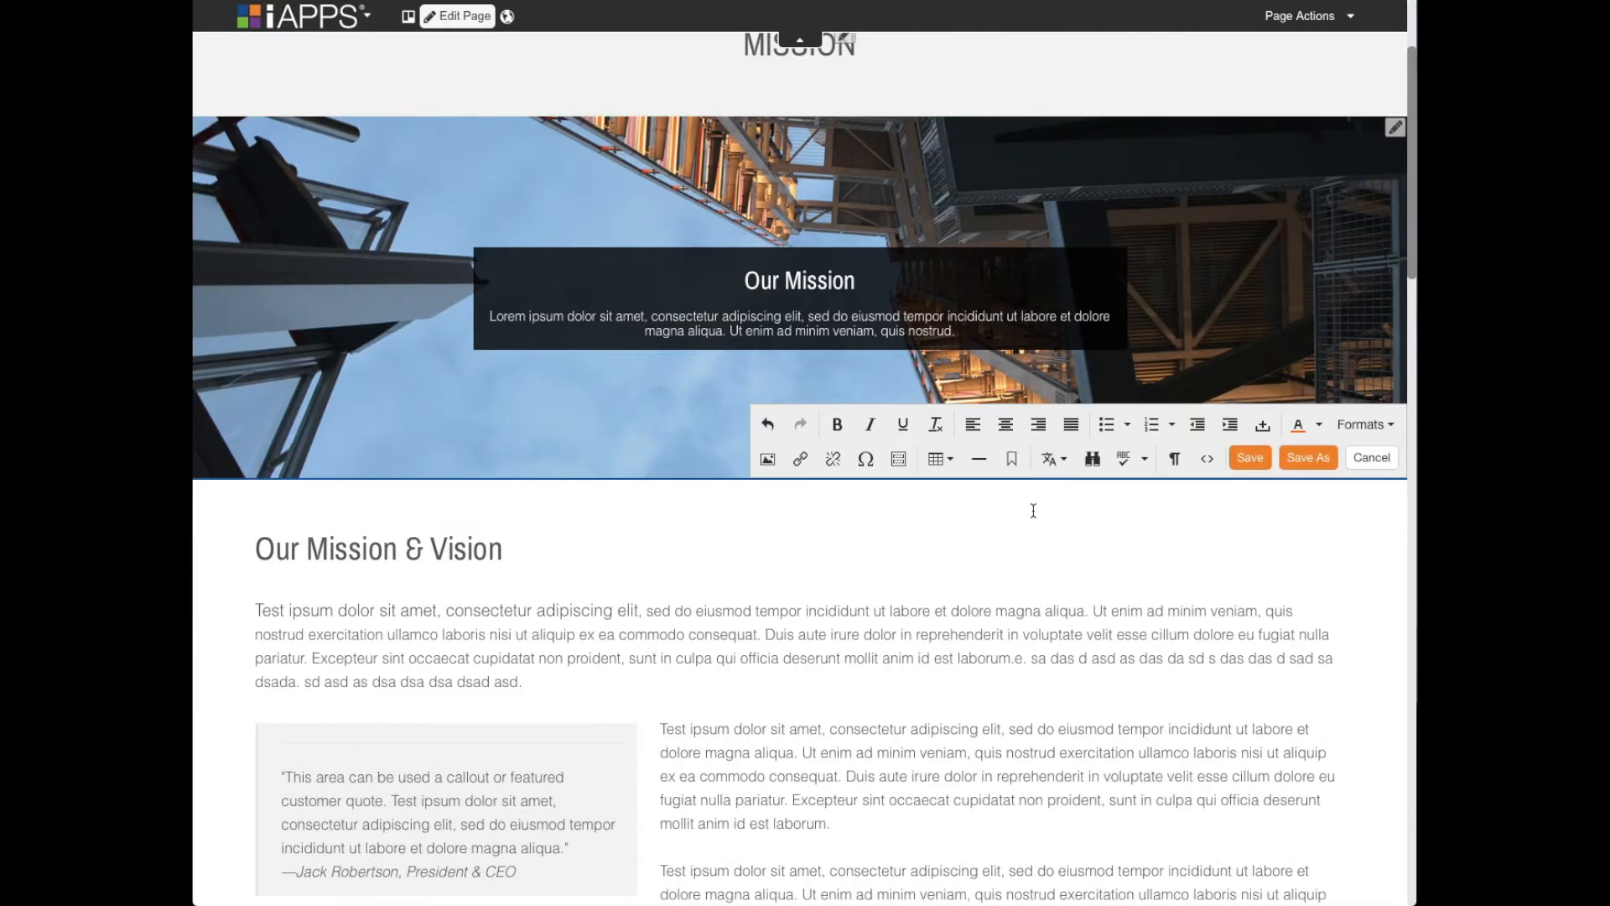
- Run a spellcheck on the content and close it without changing any words
{"action": "left_click", "coordinate": [1124, 459]}
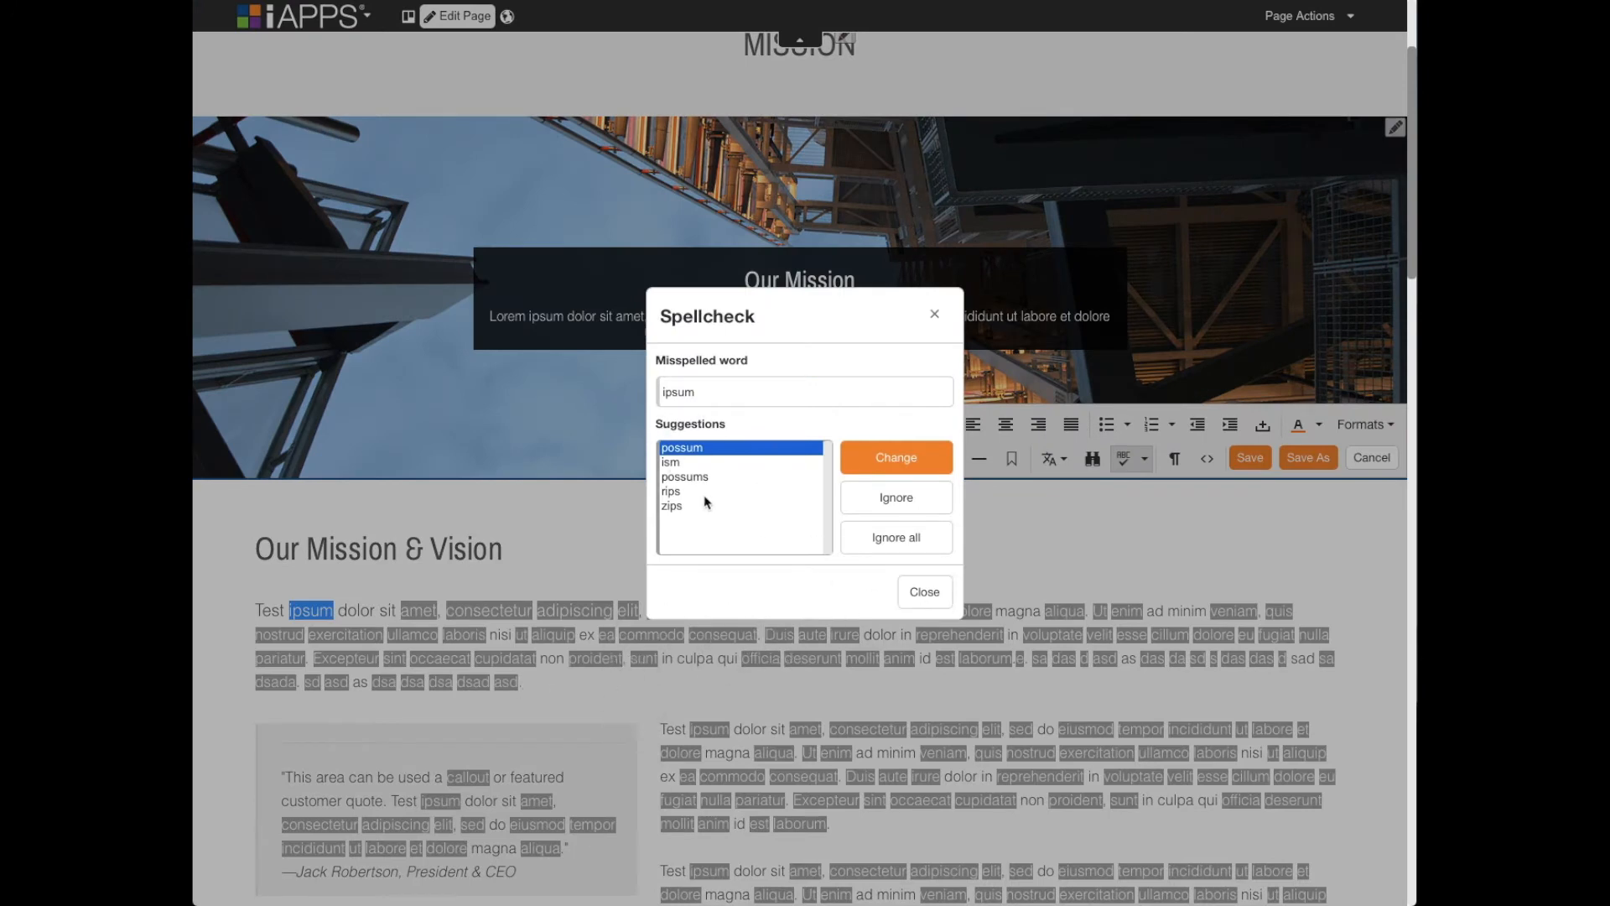
{"action": "left_click", "coordinate": [932, 597]}
- Turn on the block outlines around the elements of the "Our Mission & Vision" content
{"action": "scroll", "coordinate": [1015, 553], "scroll_direction": "down", "scroll_amount": 3}
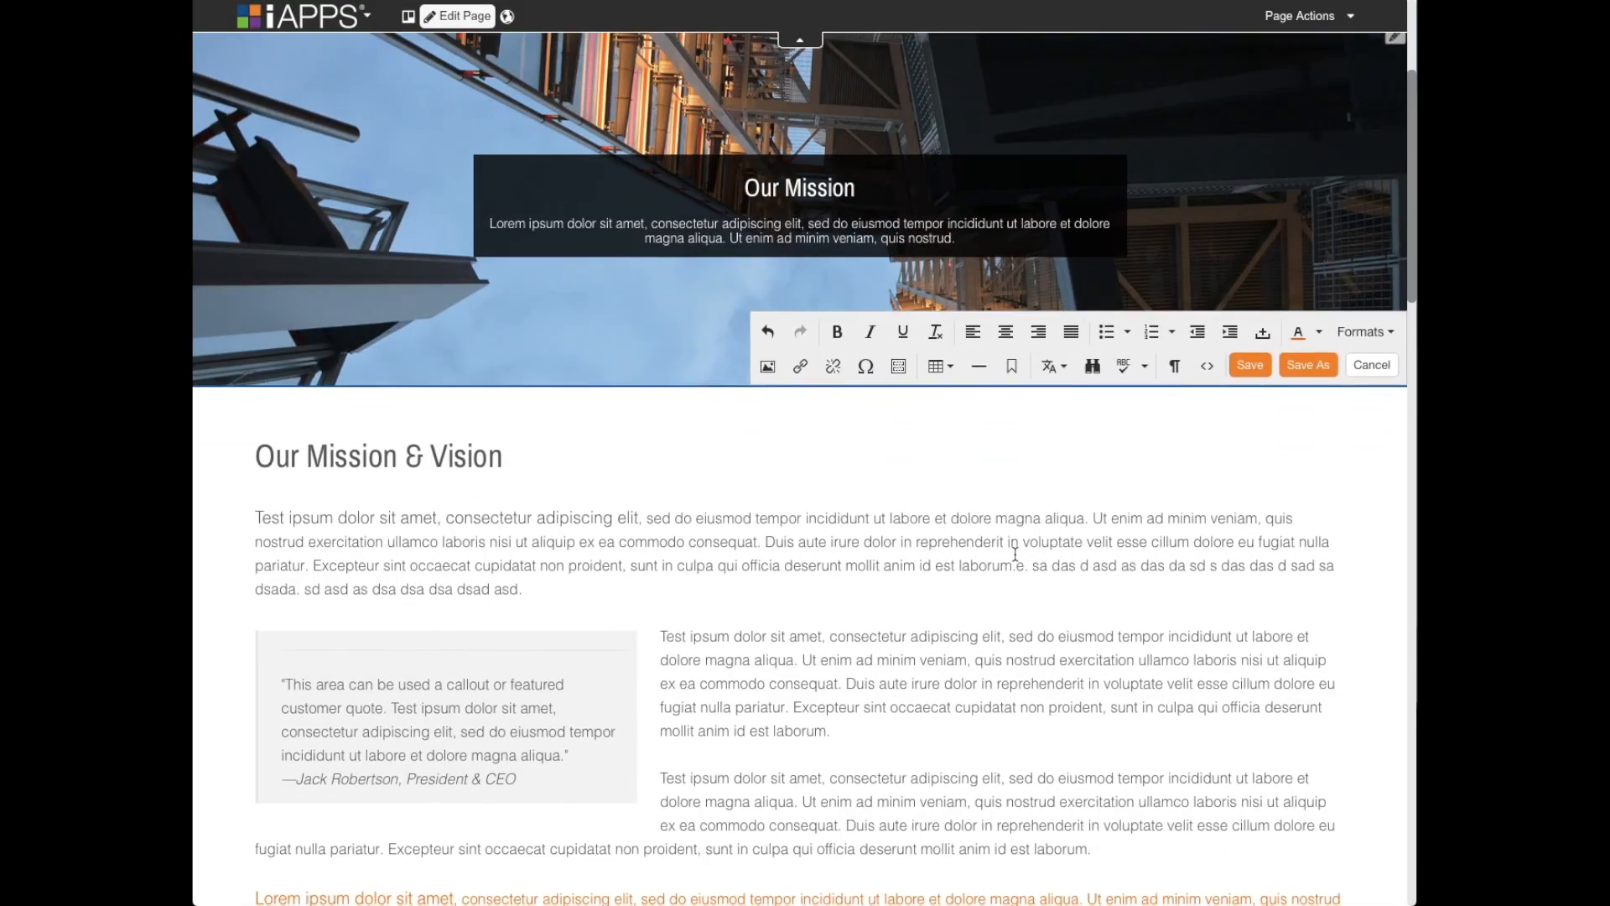
{"action": "scroll", "coordinate": [1060, 400], "scroll_direction": "down", "scroll_amount": 1}
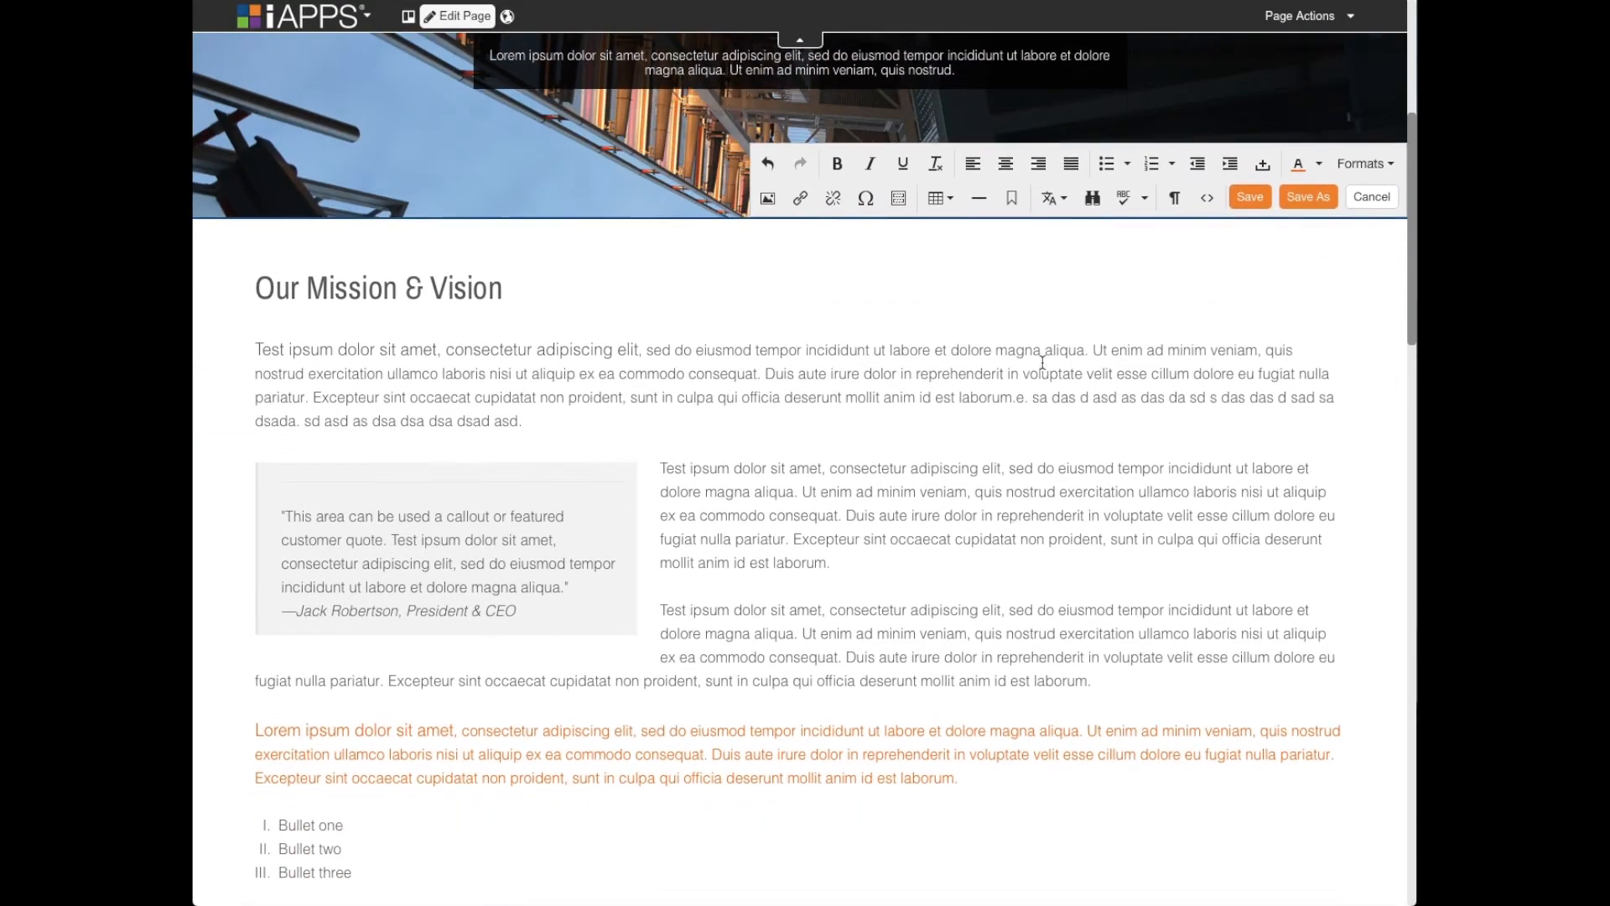
{"action": "left_click", "coordinate": [1177, 195]}
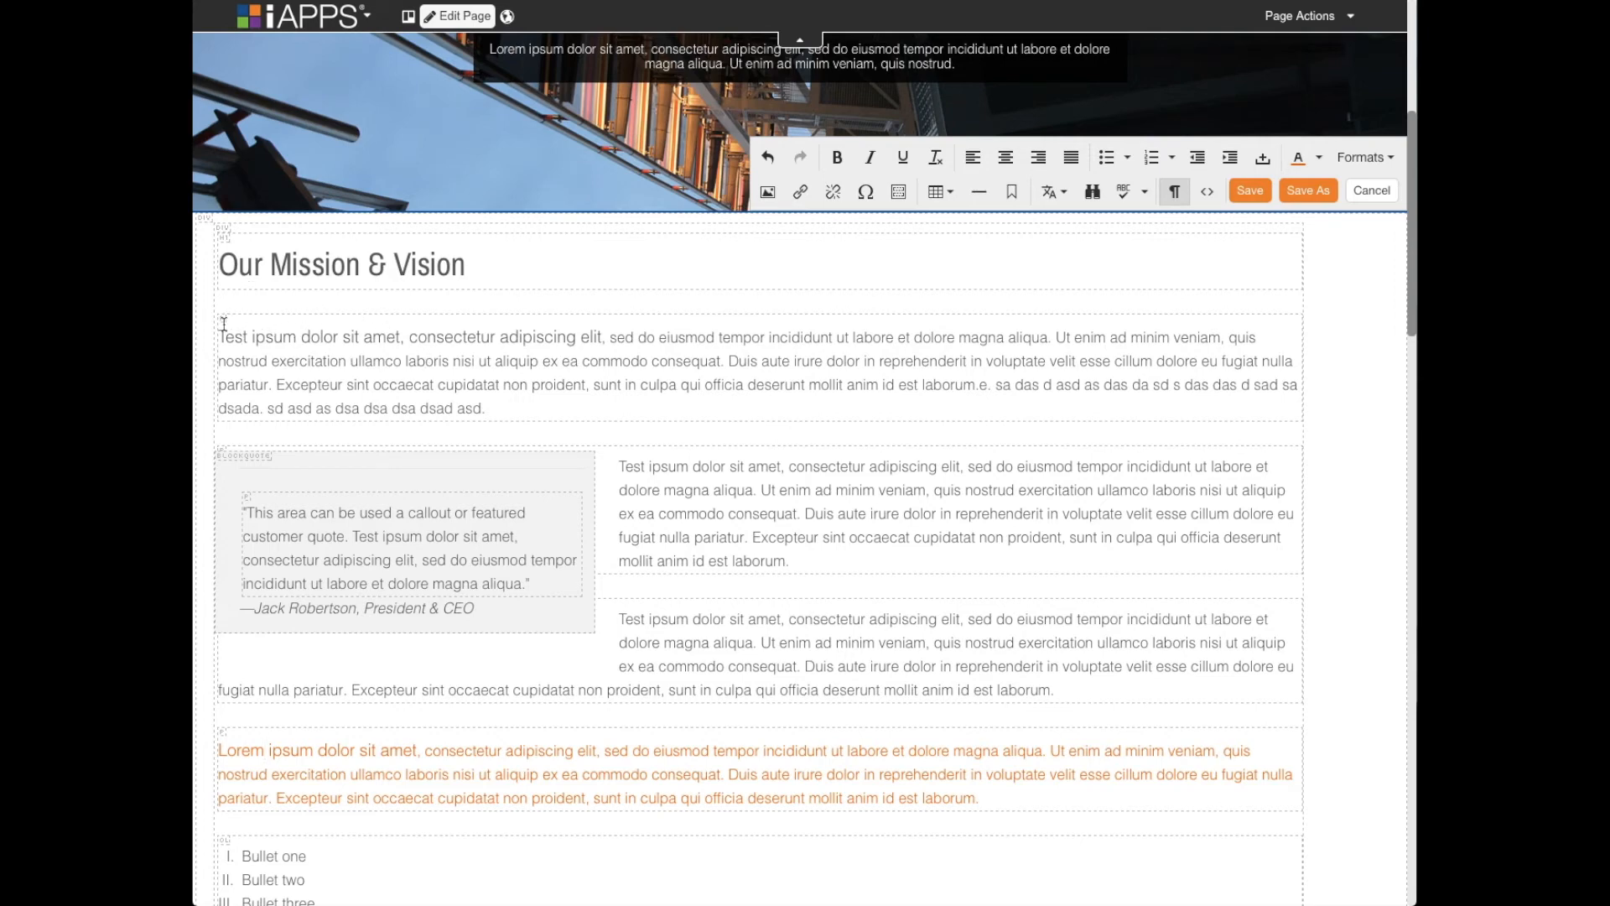
- Examine the outlined blocks from the first paragraph and quote callout through the list, table and wide grey callout box
{"action": "left_click_drag", "start_coordinate": [223, 331], "coordinate": [493, 409]}
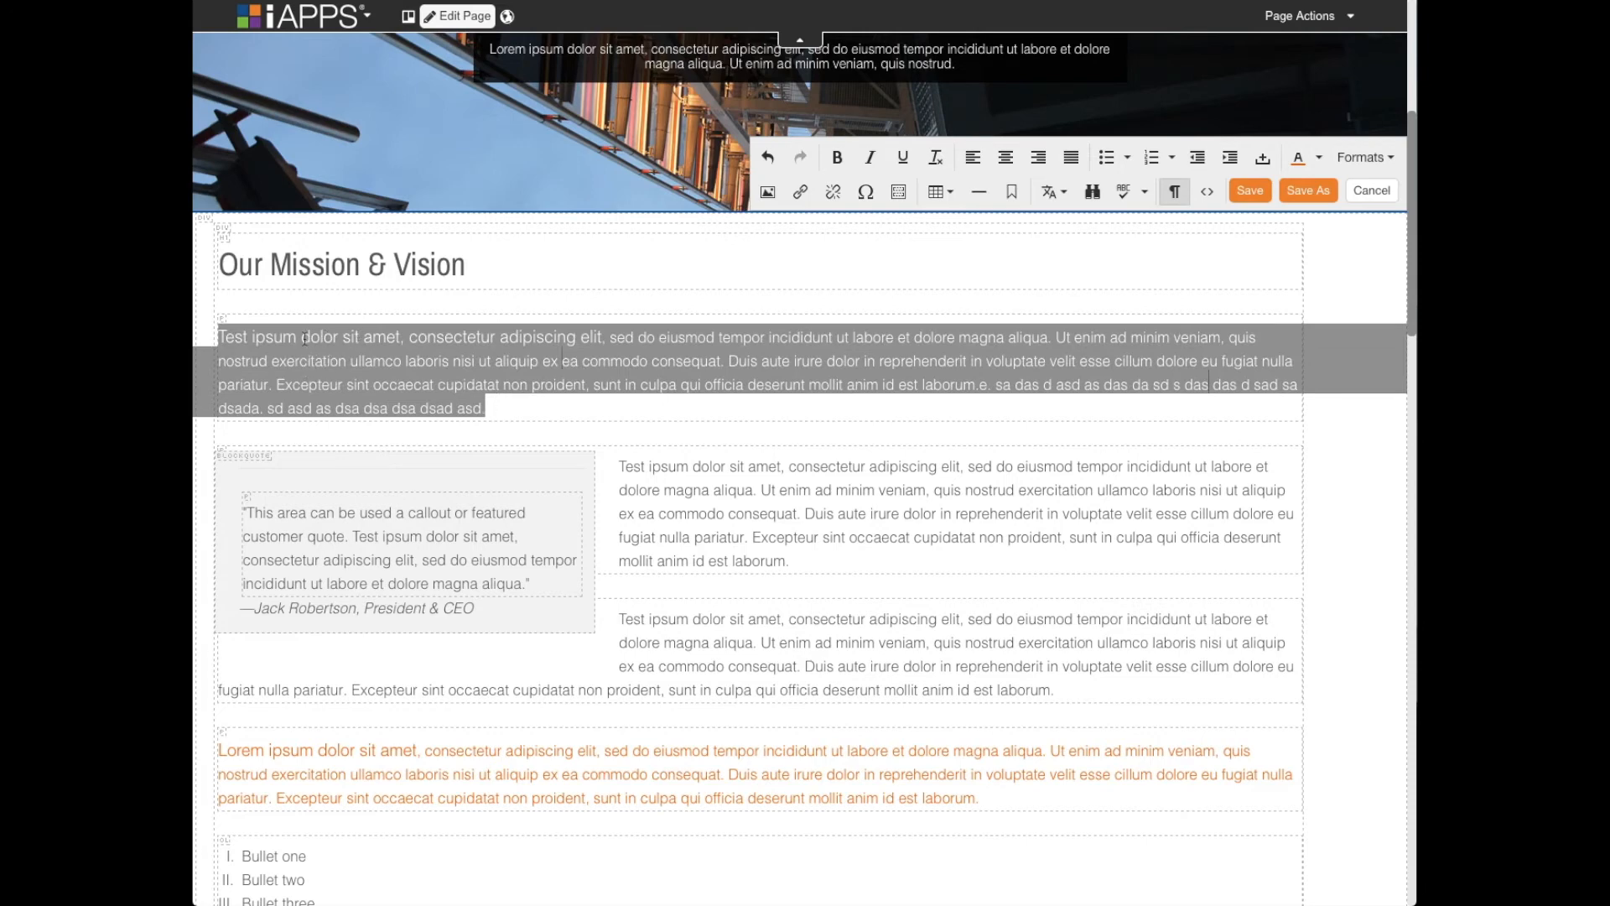
{"action": "scroll", "coordinate": [304, 344], "scroll_direction": "down", "scroll_amount": 1}
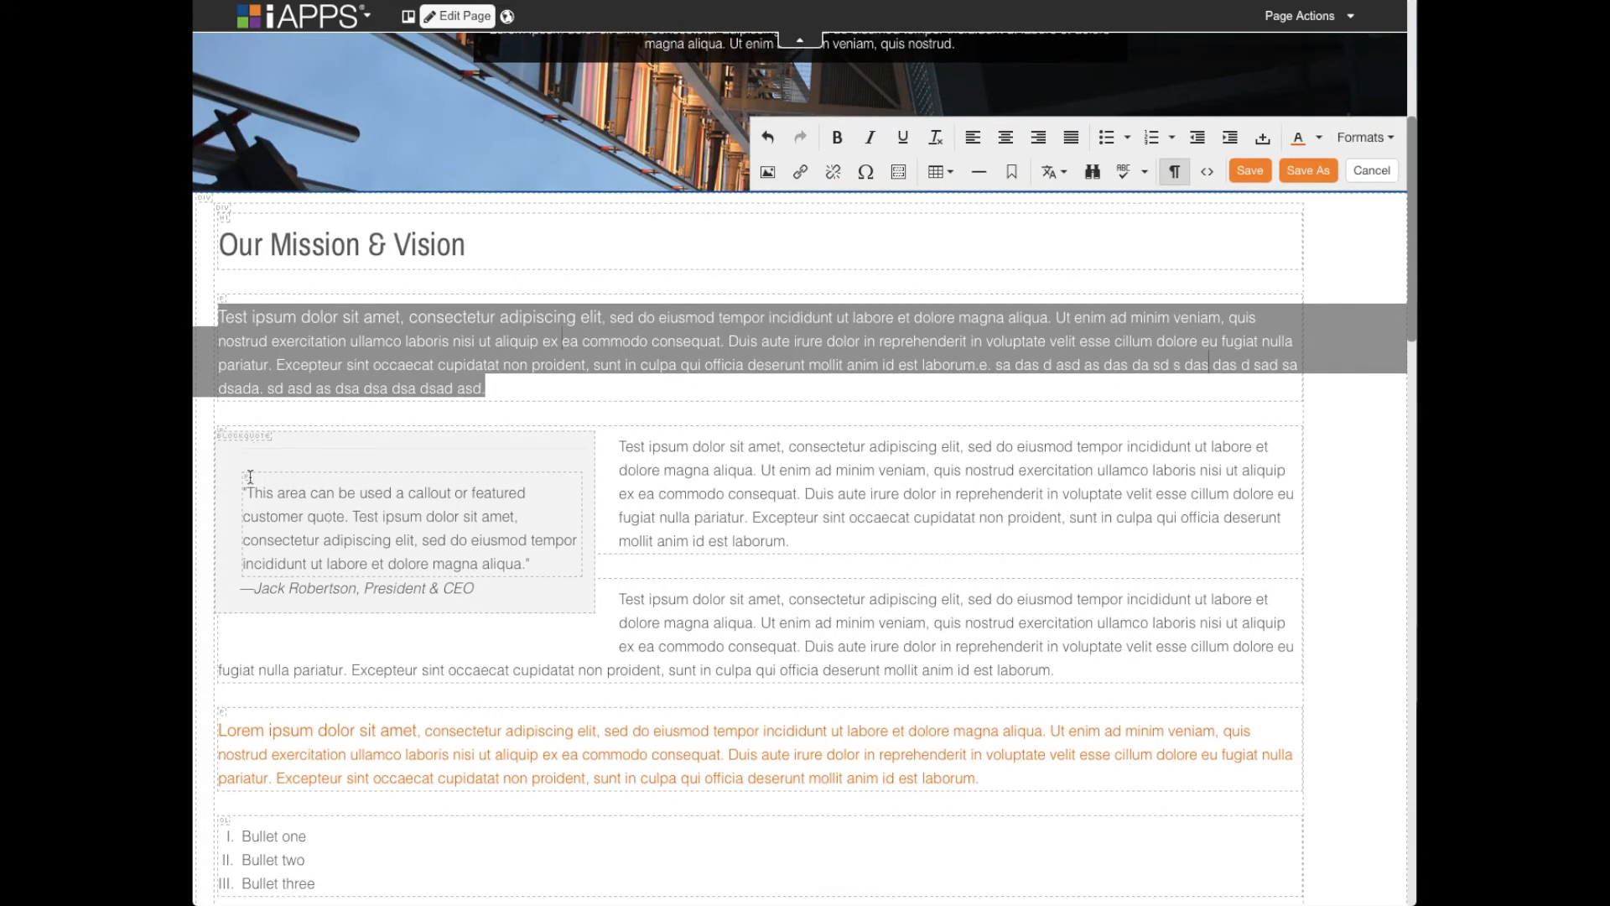
{"action": "left_click", "coordinate": [438, 514]}
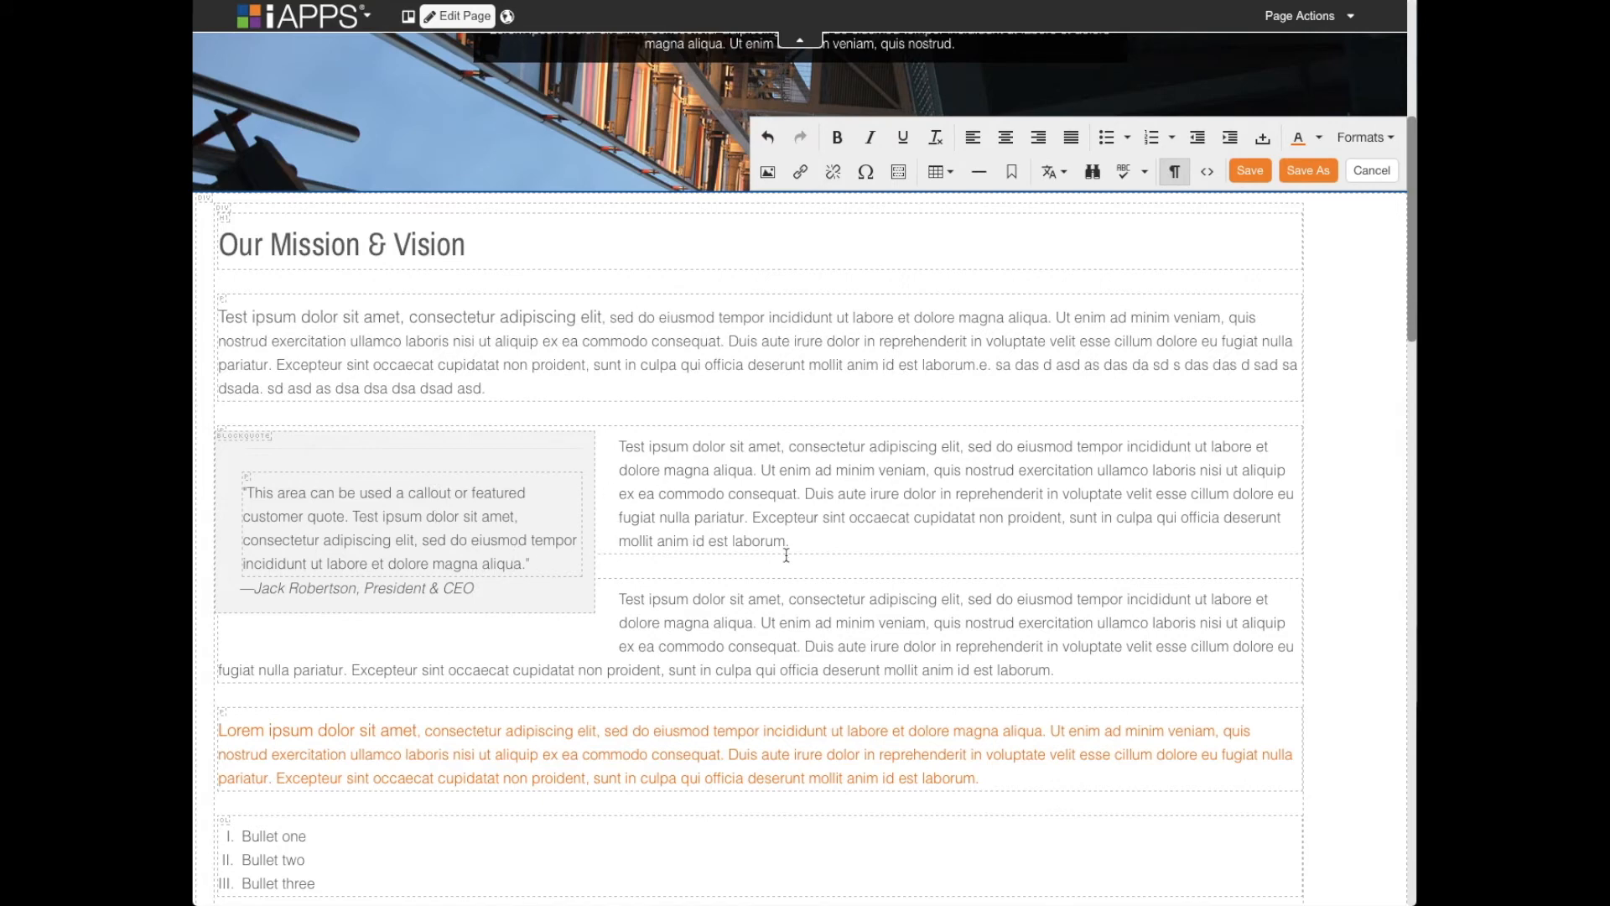
{"action": "scroll", "coordinate": [745, 634], "scroll_direction": "down", "scroll_amount": 2}
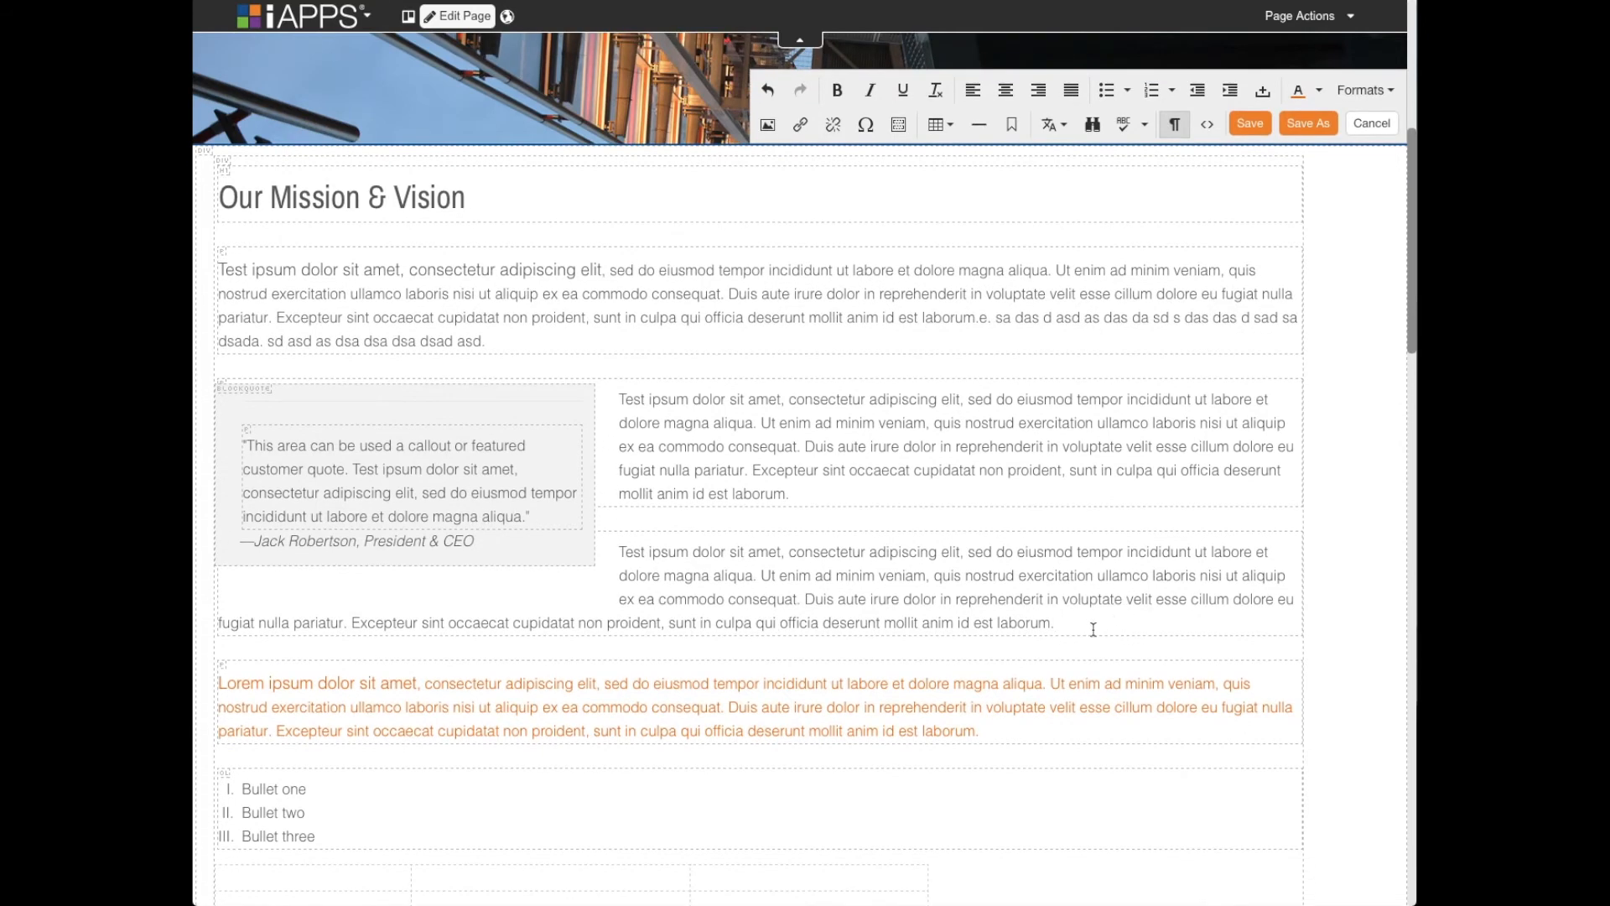
{"action": "scroll", "coordinate": [1042, 714], "scroll_direction": "down", "scroll_amount": 3}
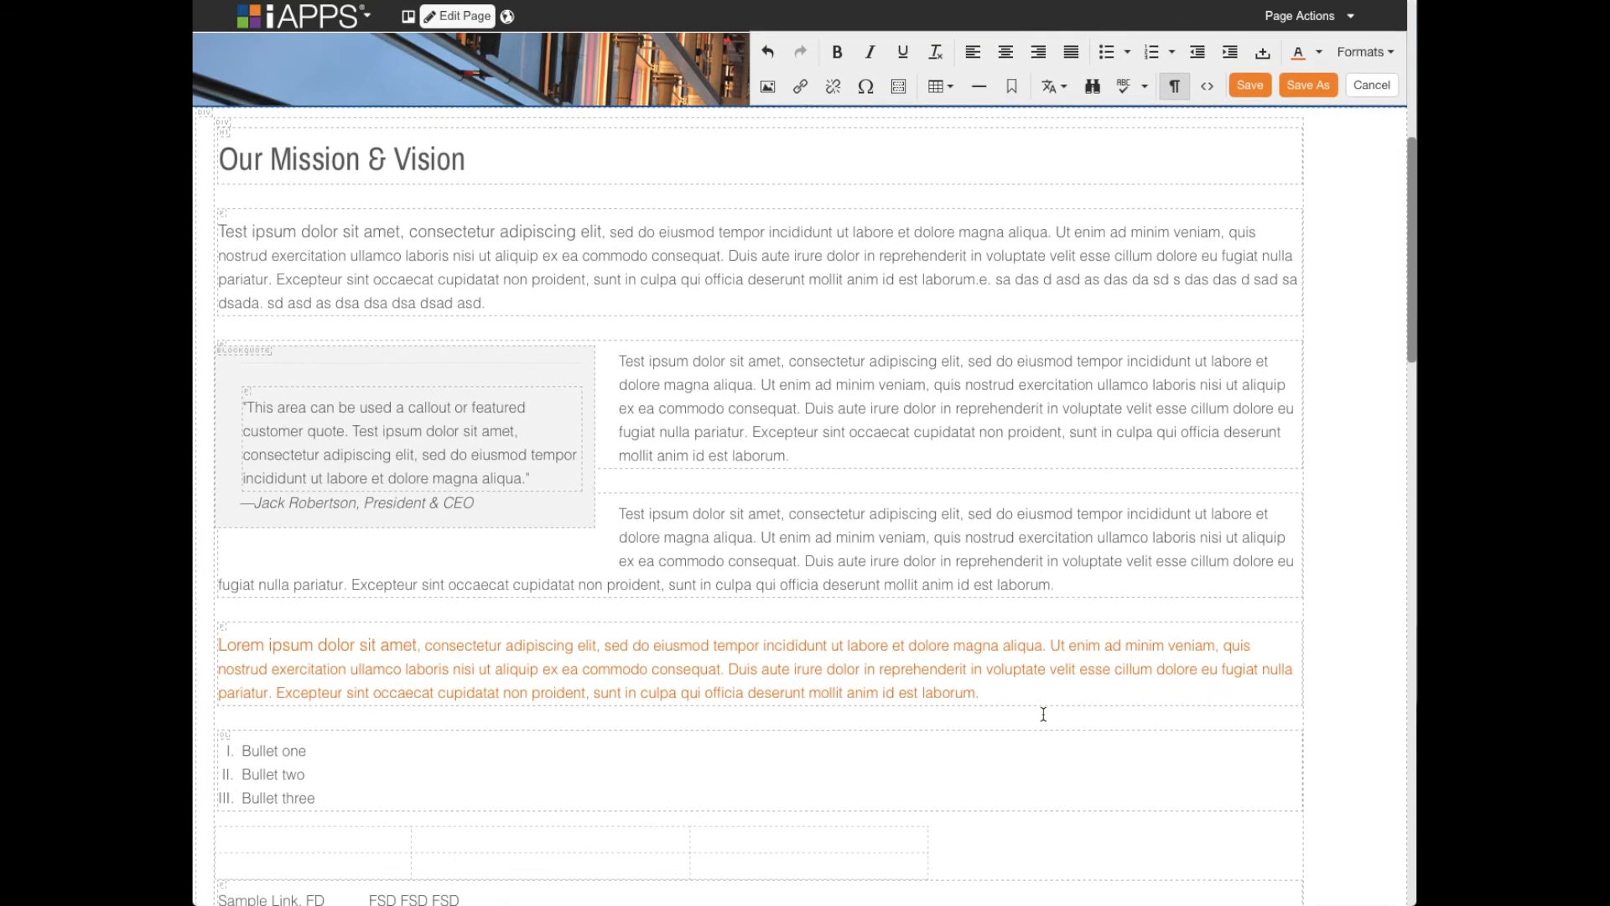
{"action": "scroll", "coordinate": [464, 770], "scroll_direction": "down", "scroll_amount": 4}
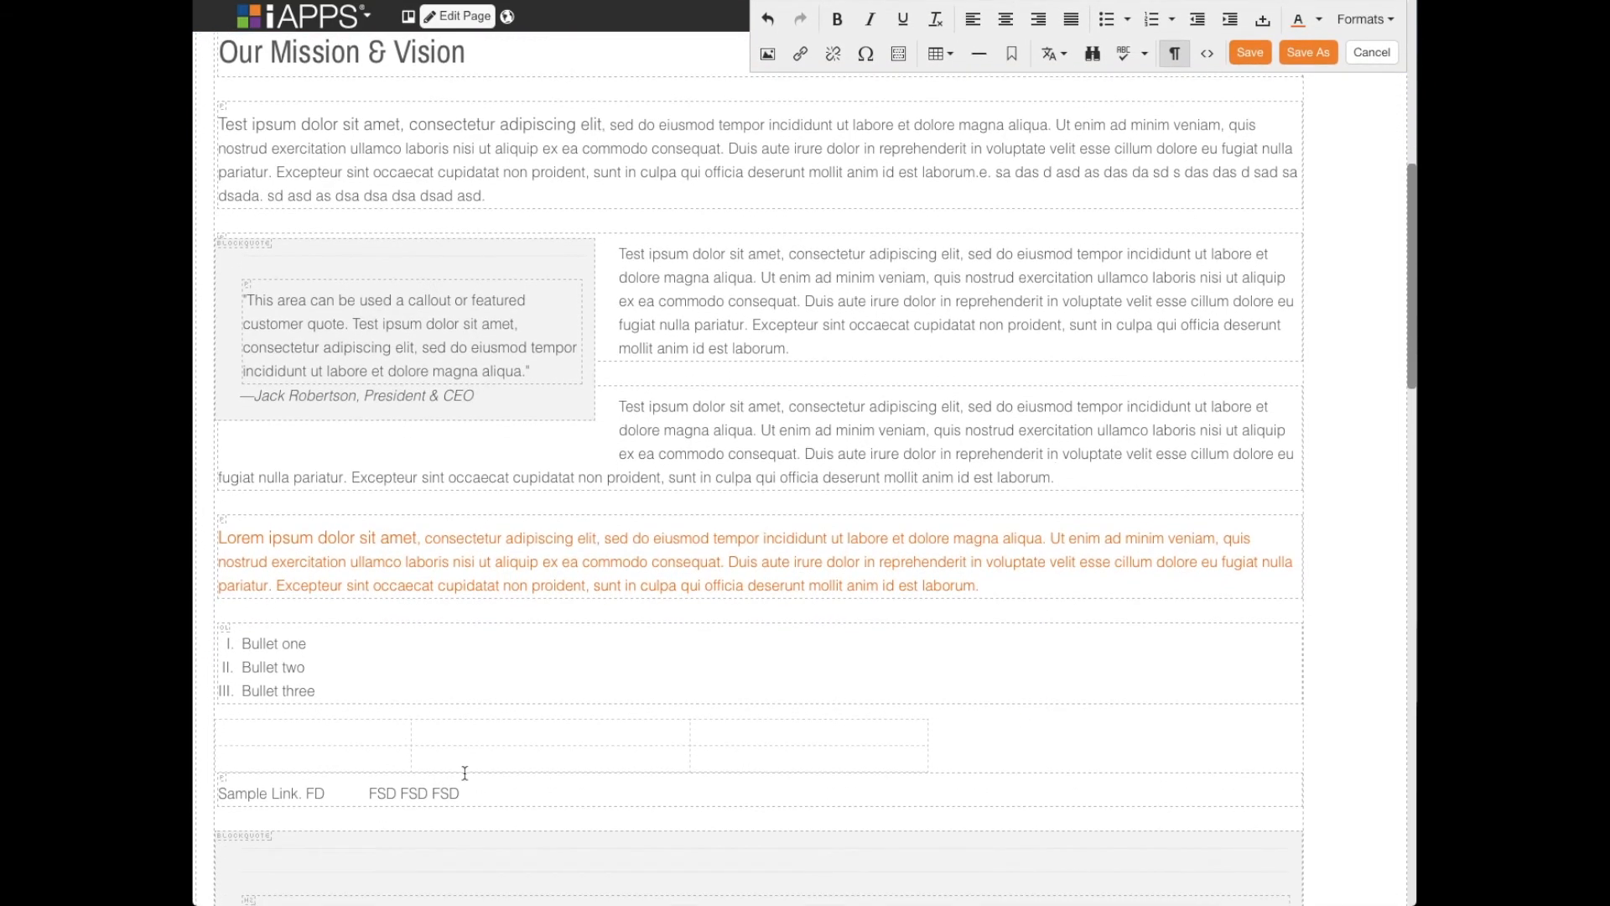
{"action": "scroll", "coordinate": [355, 830], "scroll_direction": "down", "scroll_amount": 3}
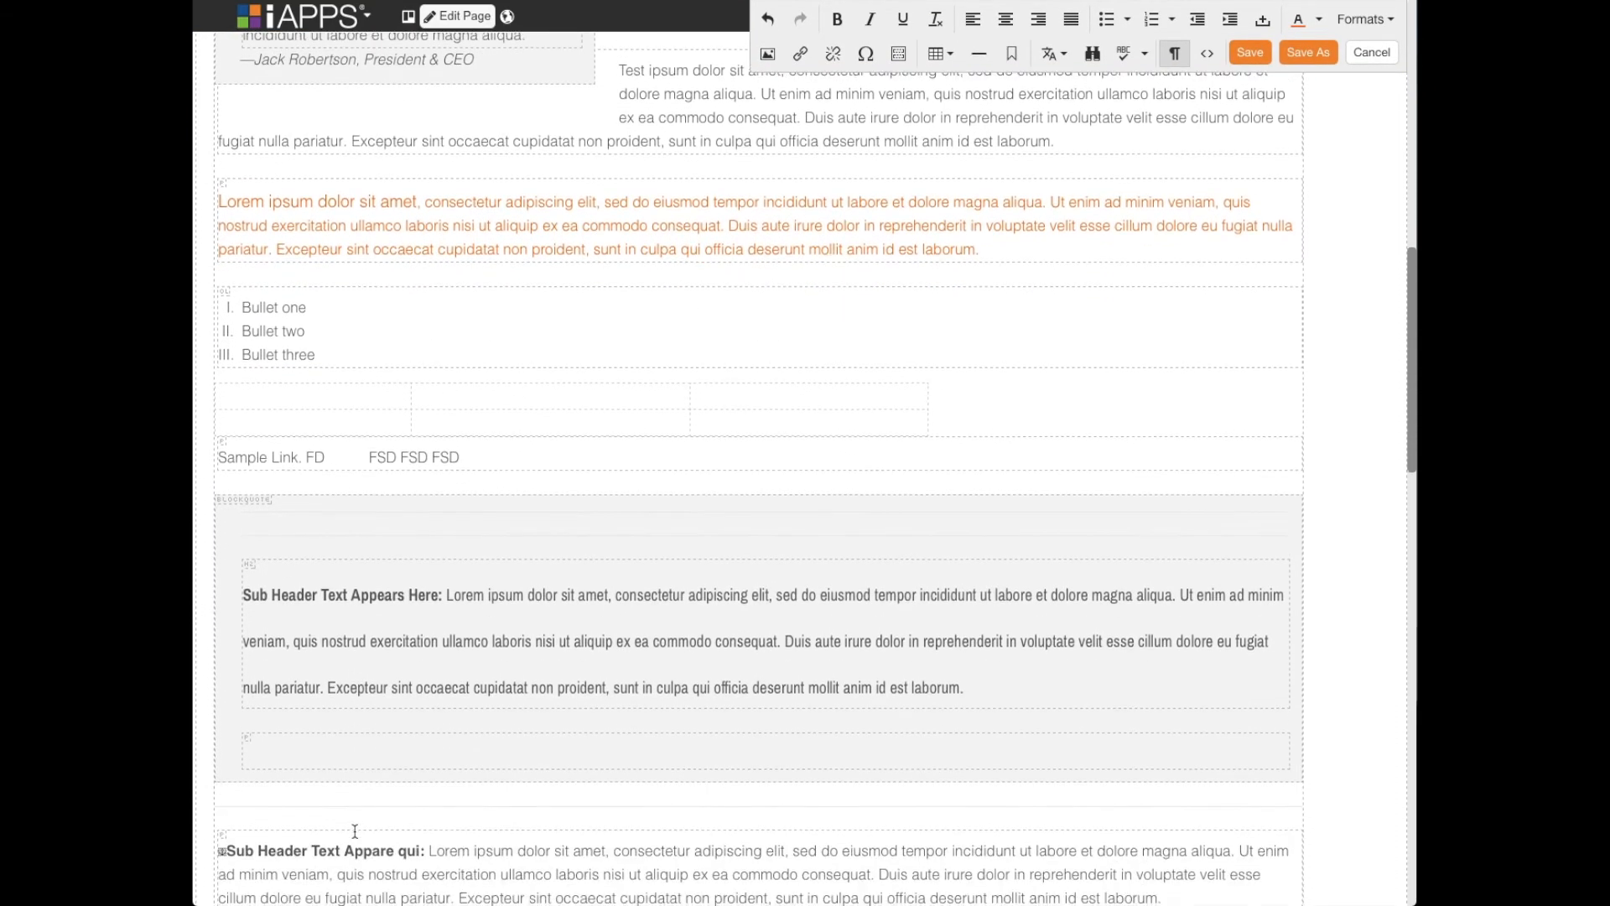
- Review the content's HTML source code, including the non-breaking spaces in the "Sample Link" paragraph, and close it without applying changes
{"action": "scroll", "coordinate": [355, 830], "scroll_direction": "up", "scroll_amount": 10}
{"action": "scroll", "coordinate": [356, 830], "scroll_direction": "up", "scroll_amount": 2}
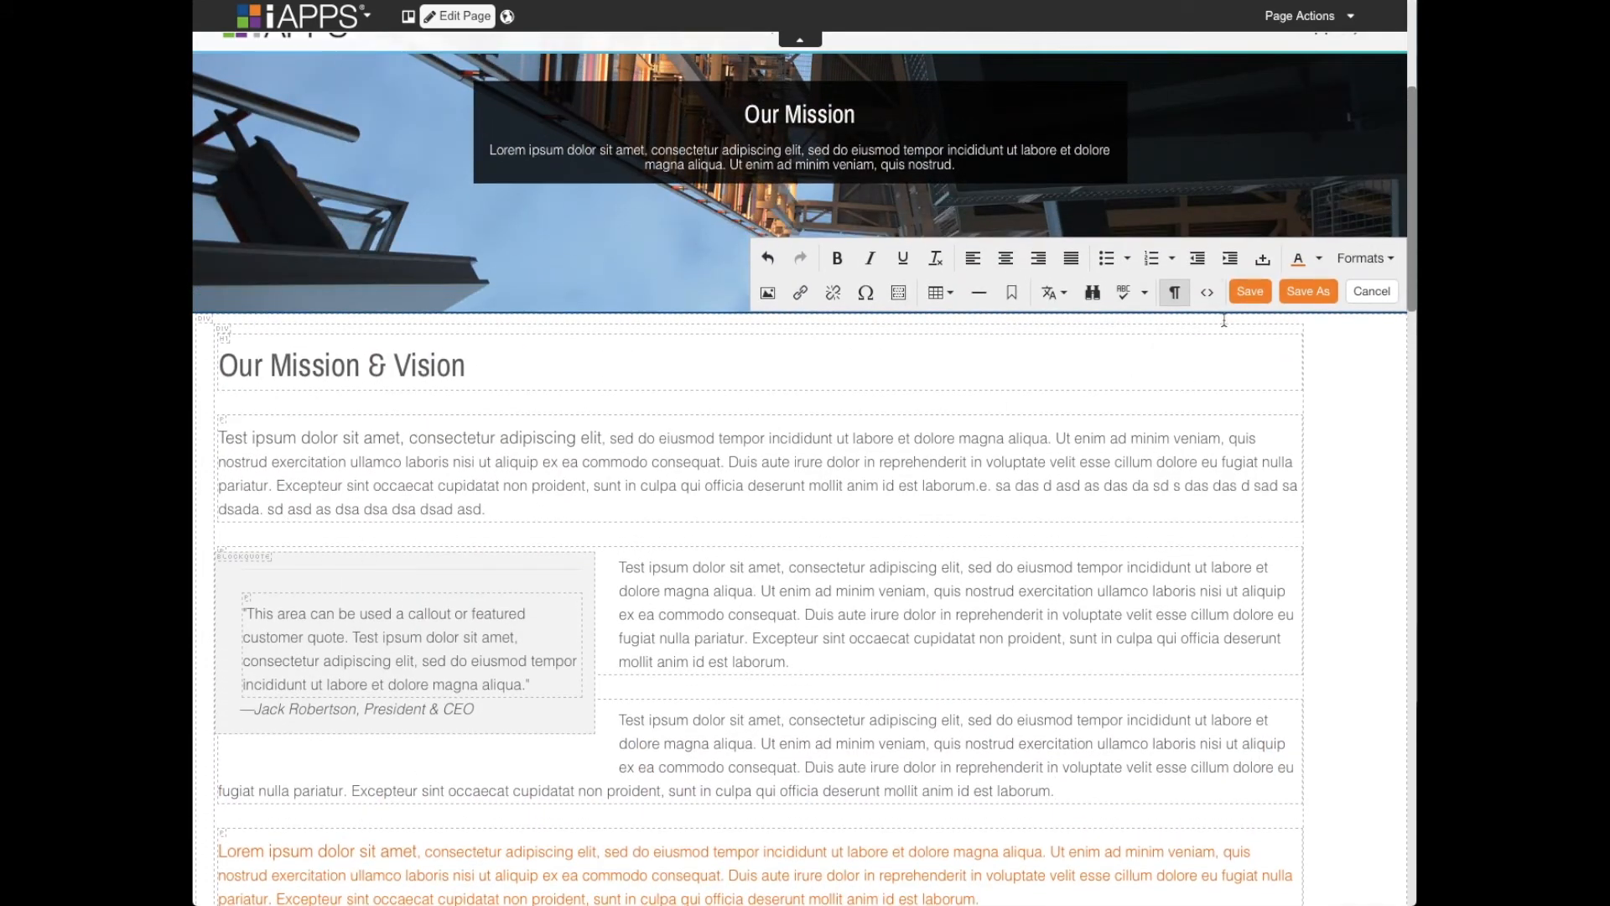
{"action": "left_click", "coordinate": [1209, 293]}
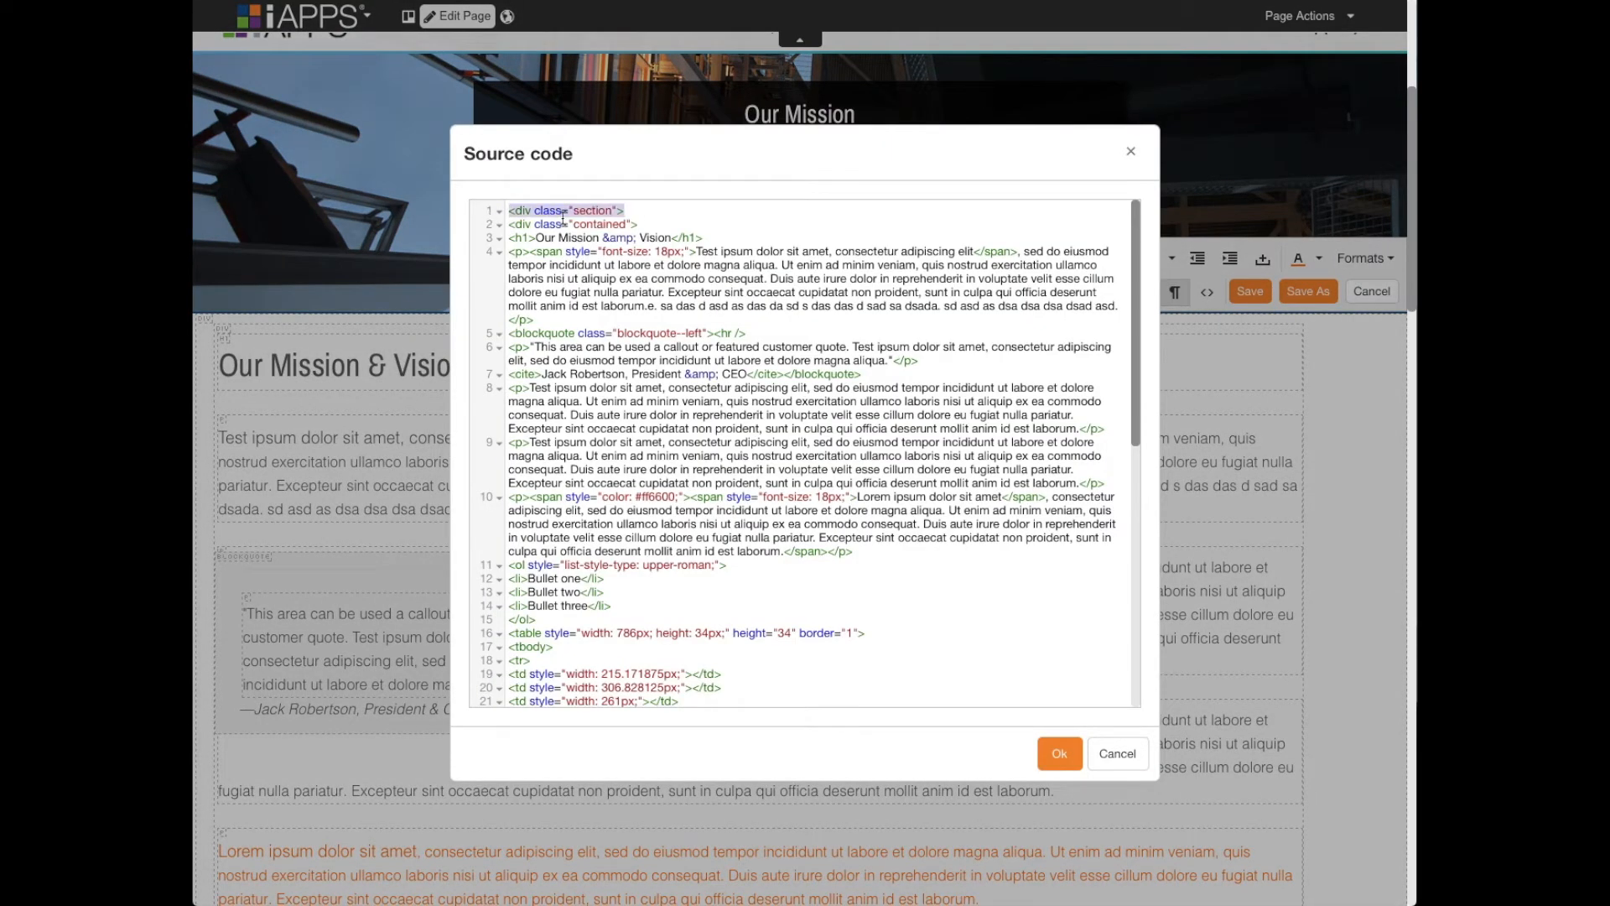
{"action": "left_click", "coordinate": [644, 210]}
{"action": "scroll", "coordinate": [696, 223], "scroll_direction": "down", "scroll_amount": 8}
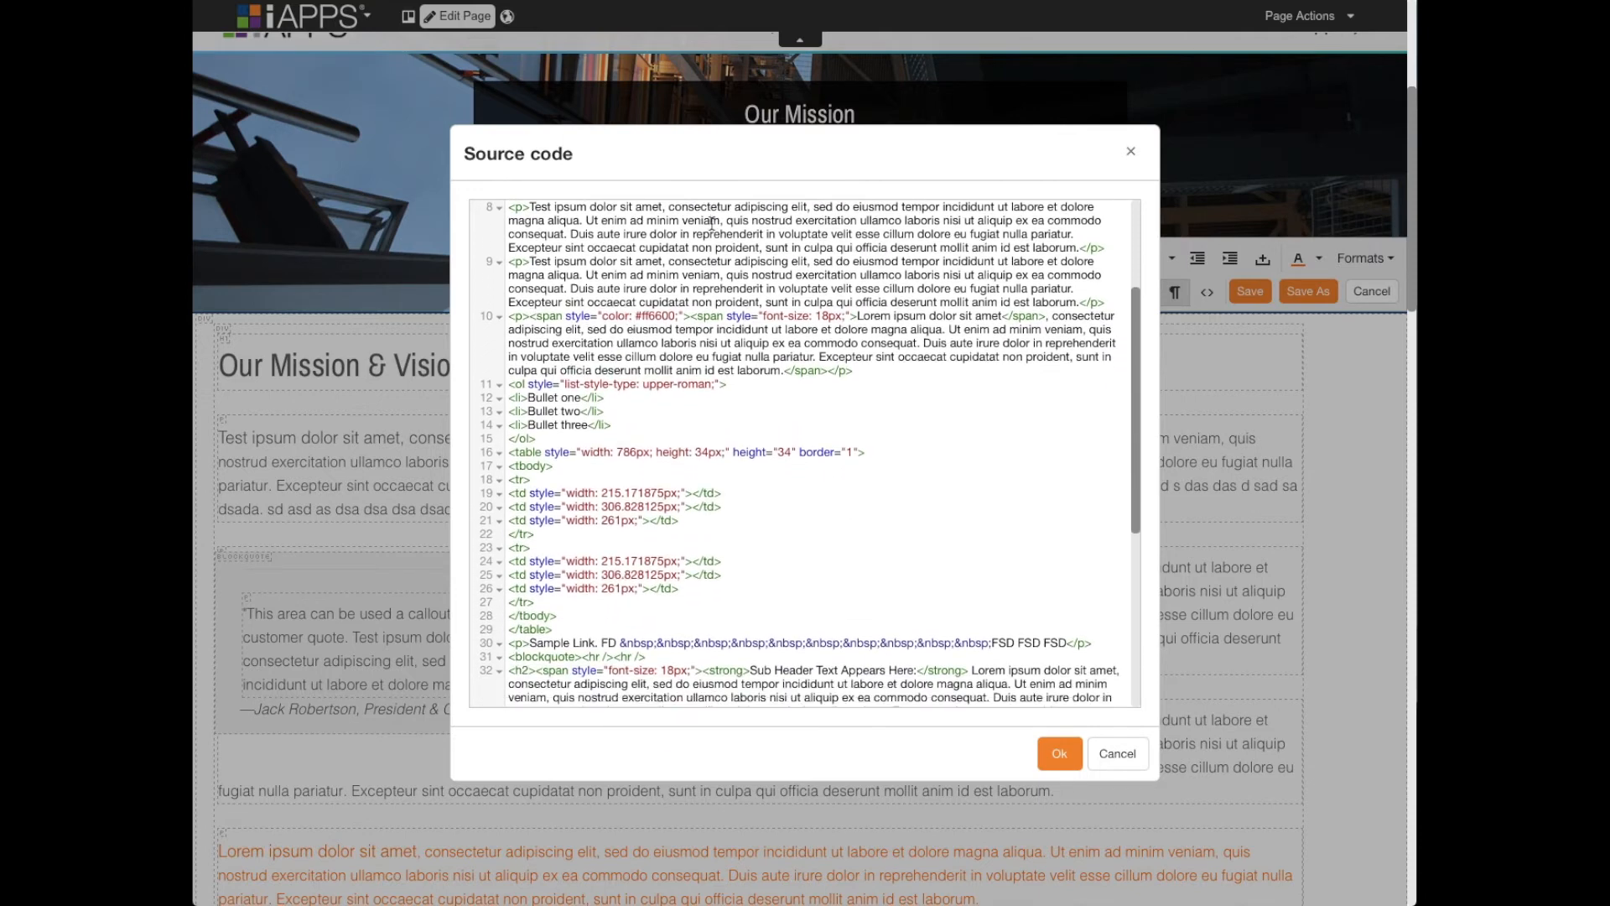
{"action": "scroll", "coordinate": [712, 222], "scroll_direction": "down", "scroll_amount": 2}
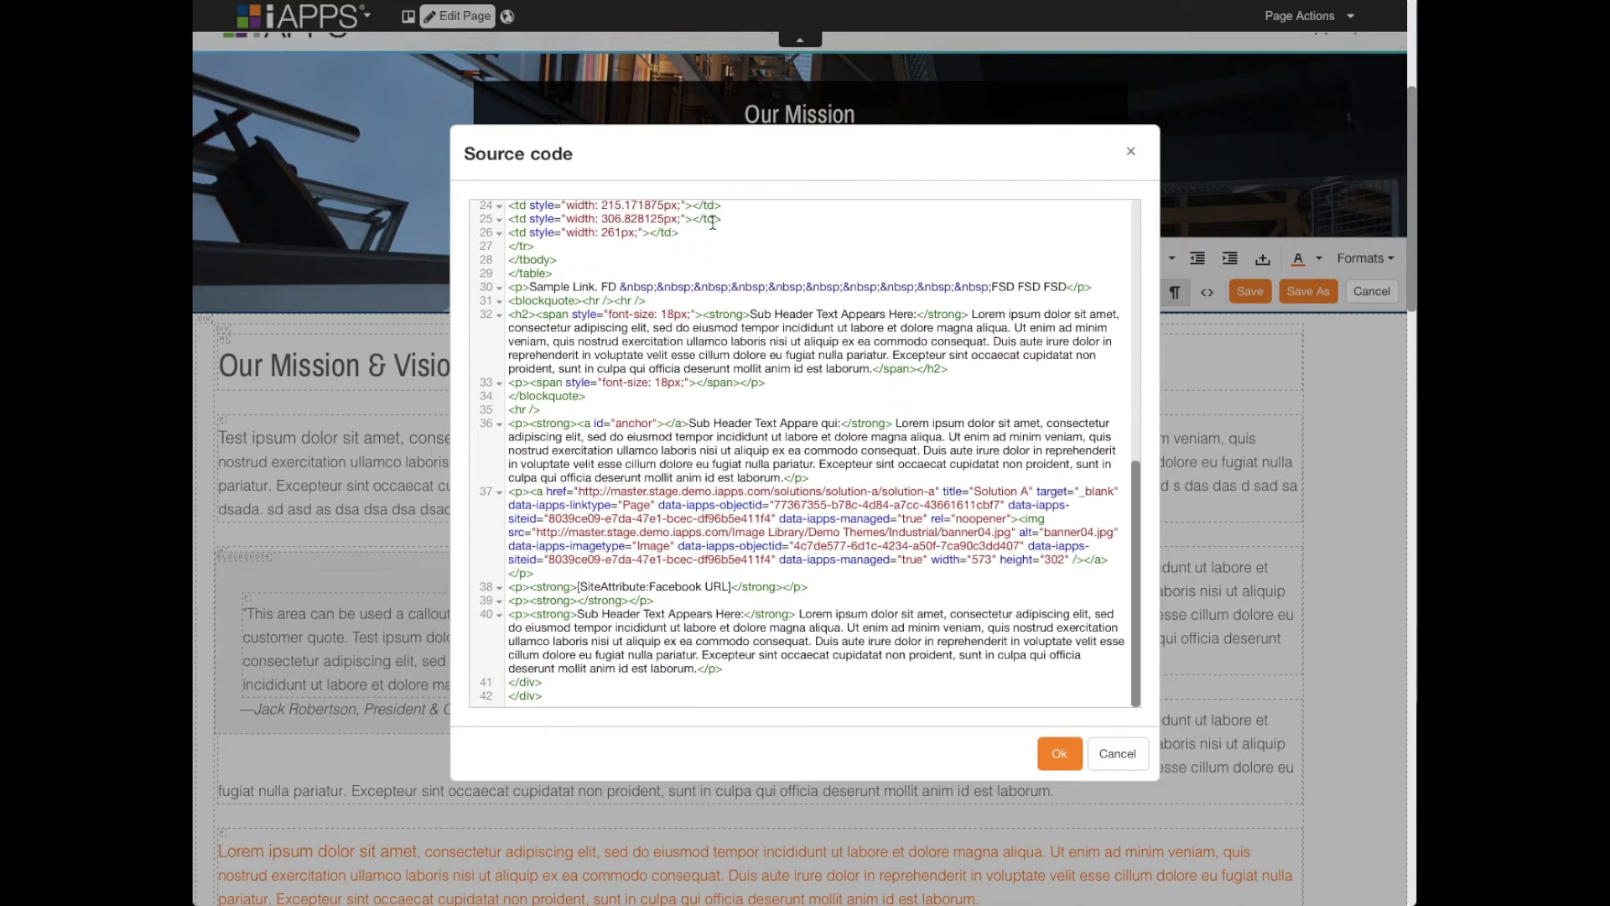
{"action": "left_click_drag", "start_coordinate": [620, 288], "coordinate": [987, 286]}
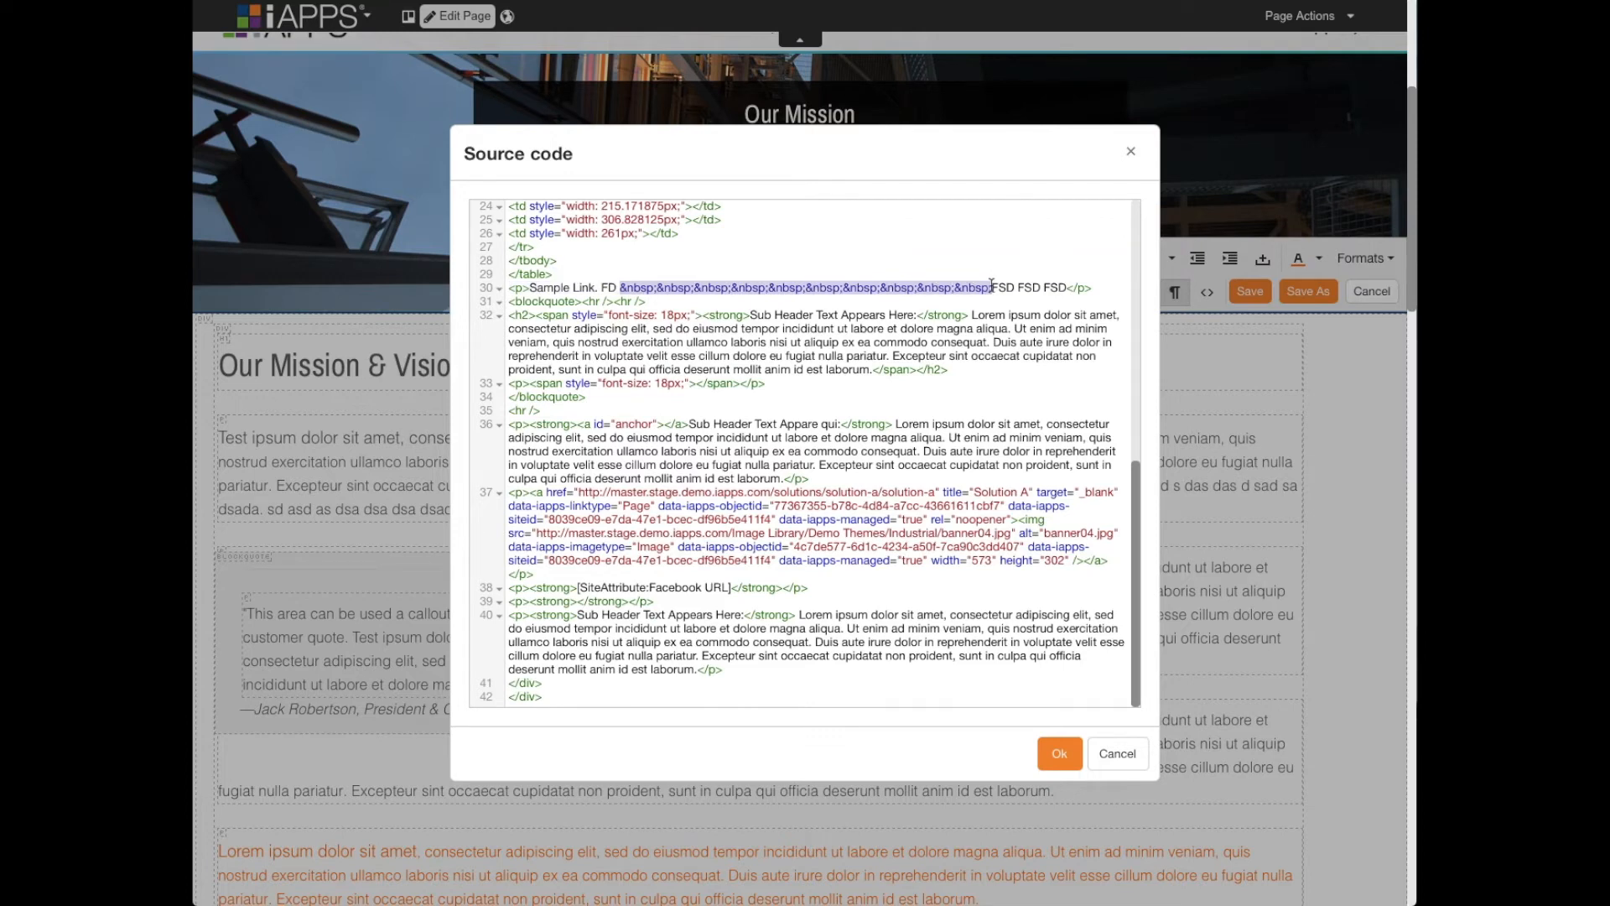
{"action": "left_click", "coordinate": [781, 290]}
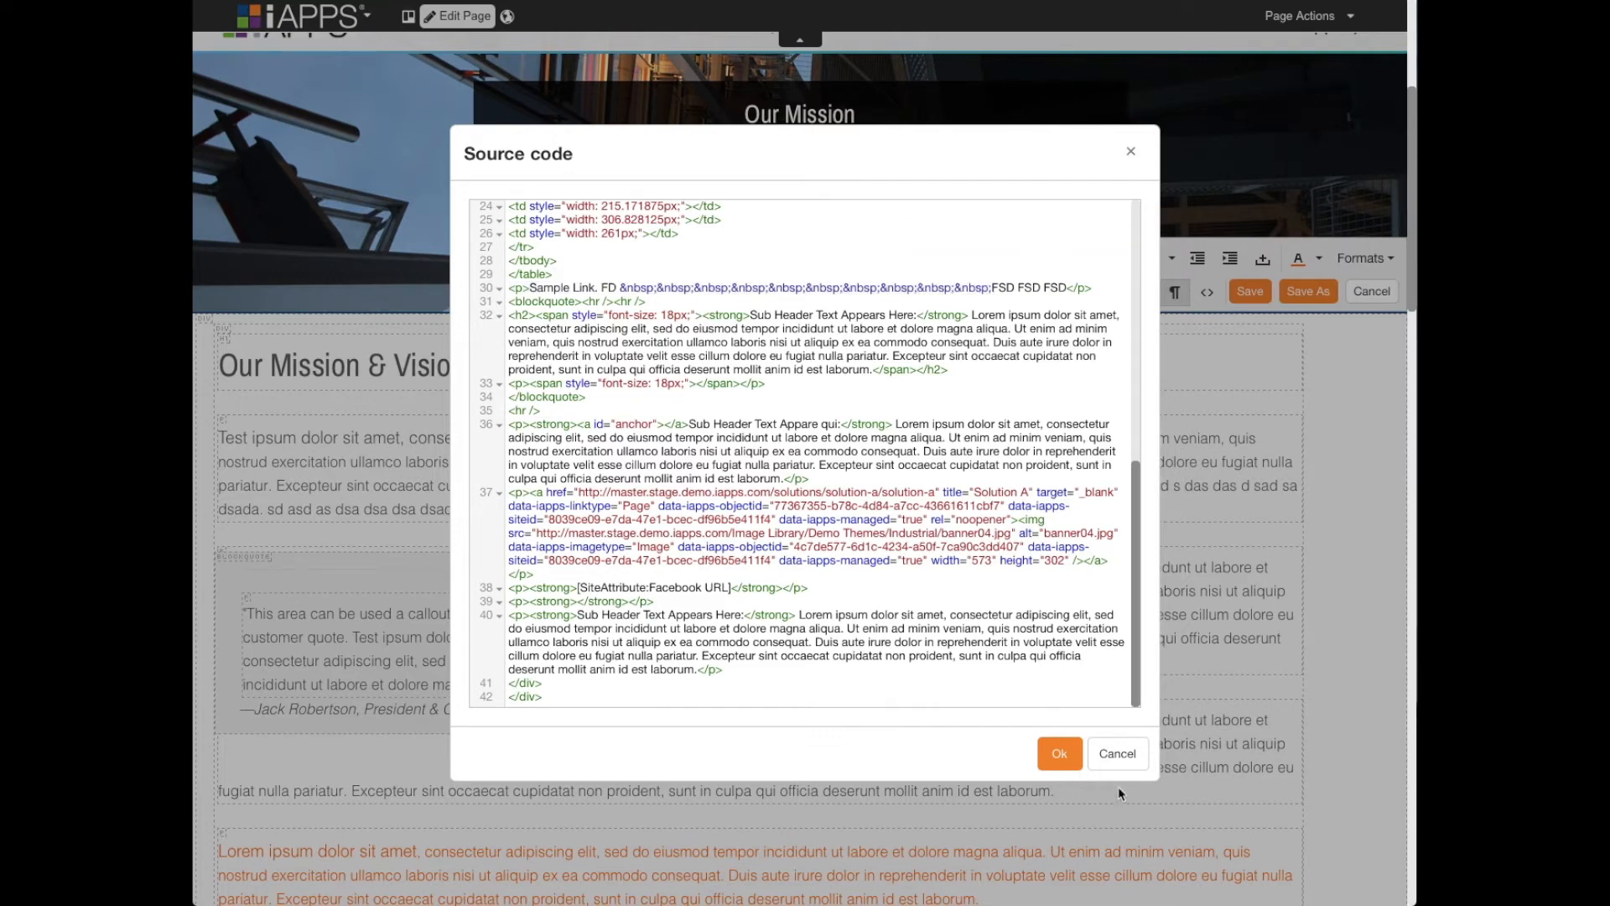
{"action": "left_click", "coordinate": [1121, 753]}
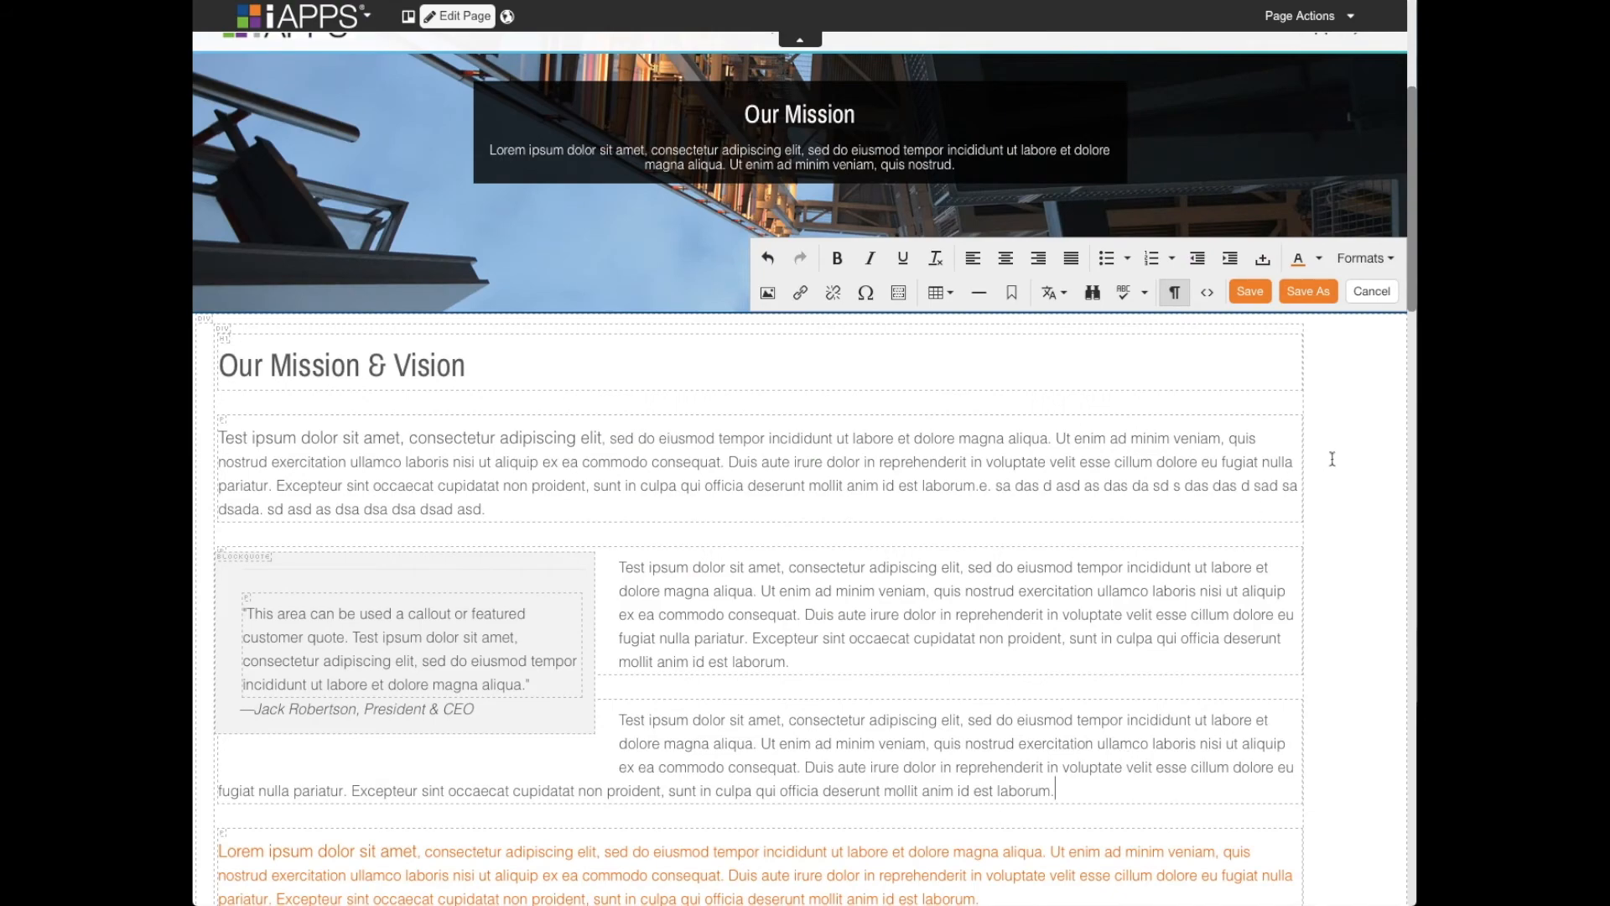
{"action": "scroll", "coordinate": [1346, 421], "scroll_direction": "down", "scroll_amount": 8}
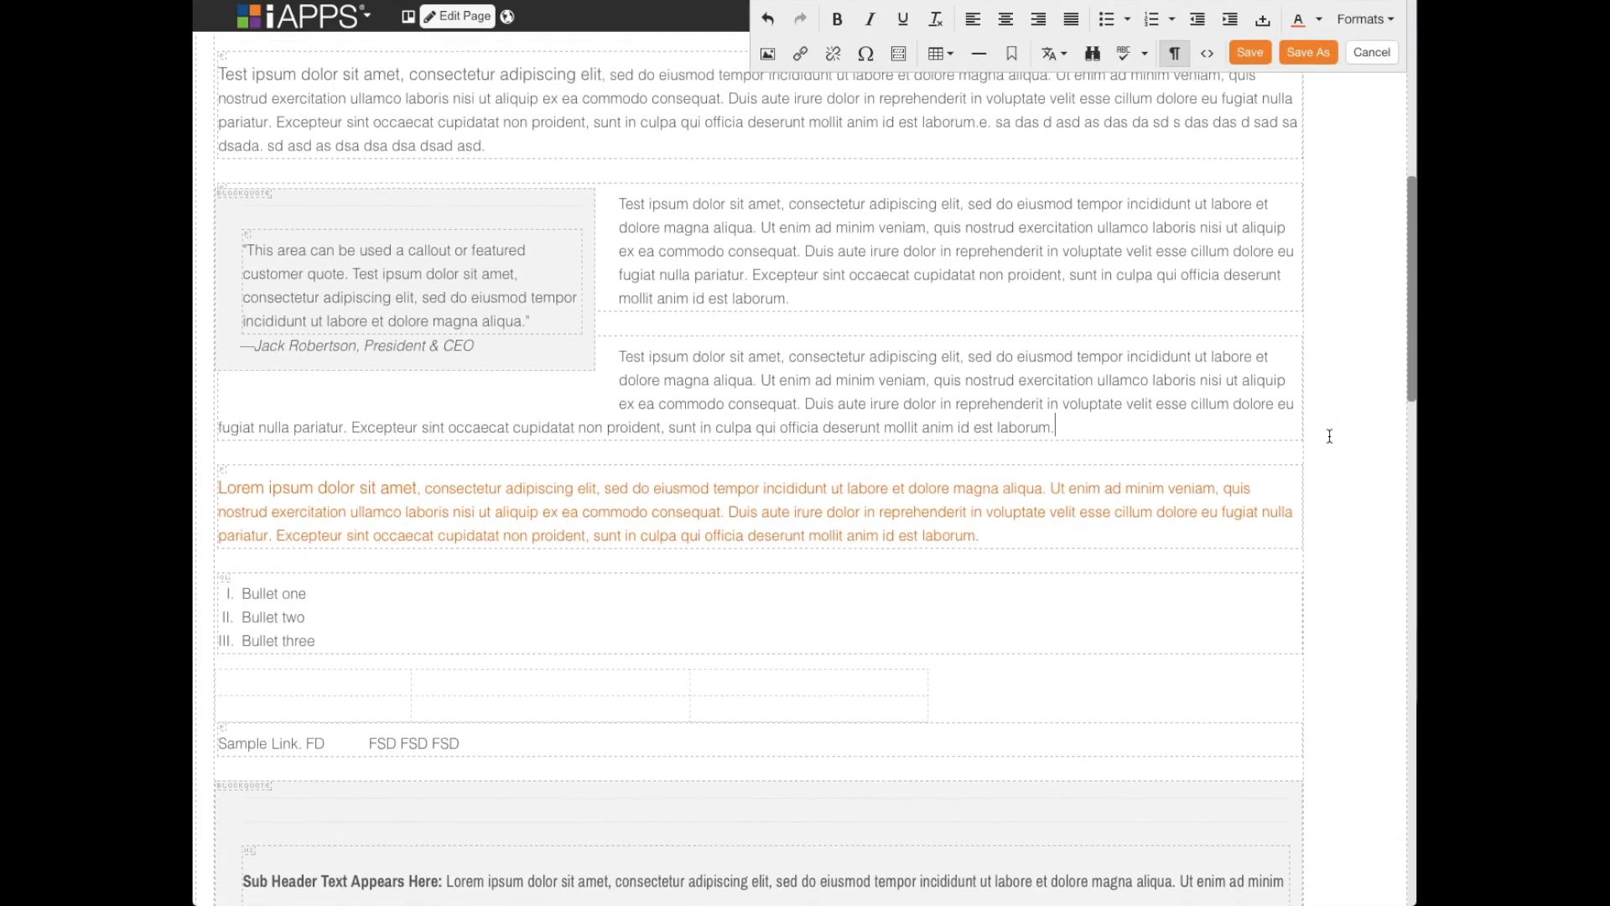
{"action": "scroll", "coordinate": [1329, 436], "scroll_direction": "down", "scroll_amount": 3}
{"action": "scroll", "coordinate": [1329, 436], "scroll_direction": "up", "scroll_amount": 12}
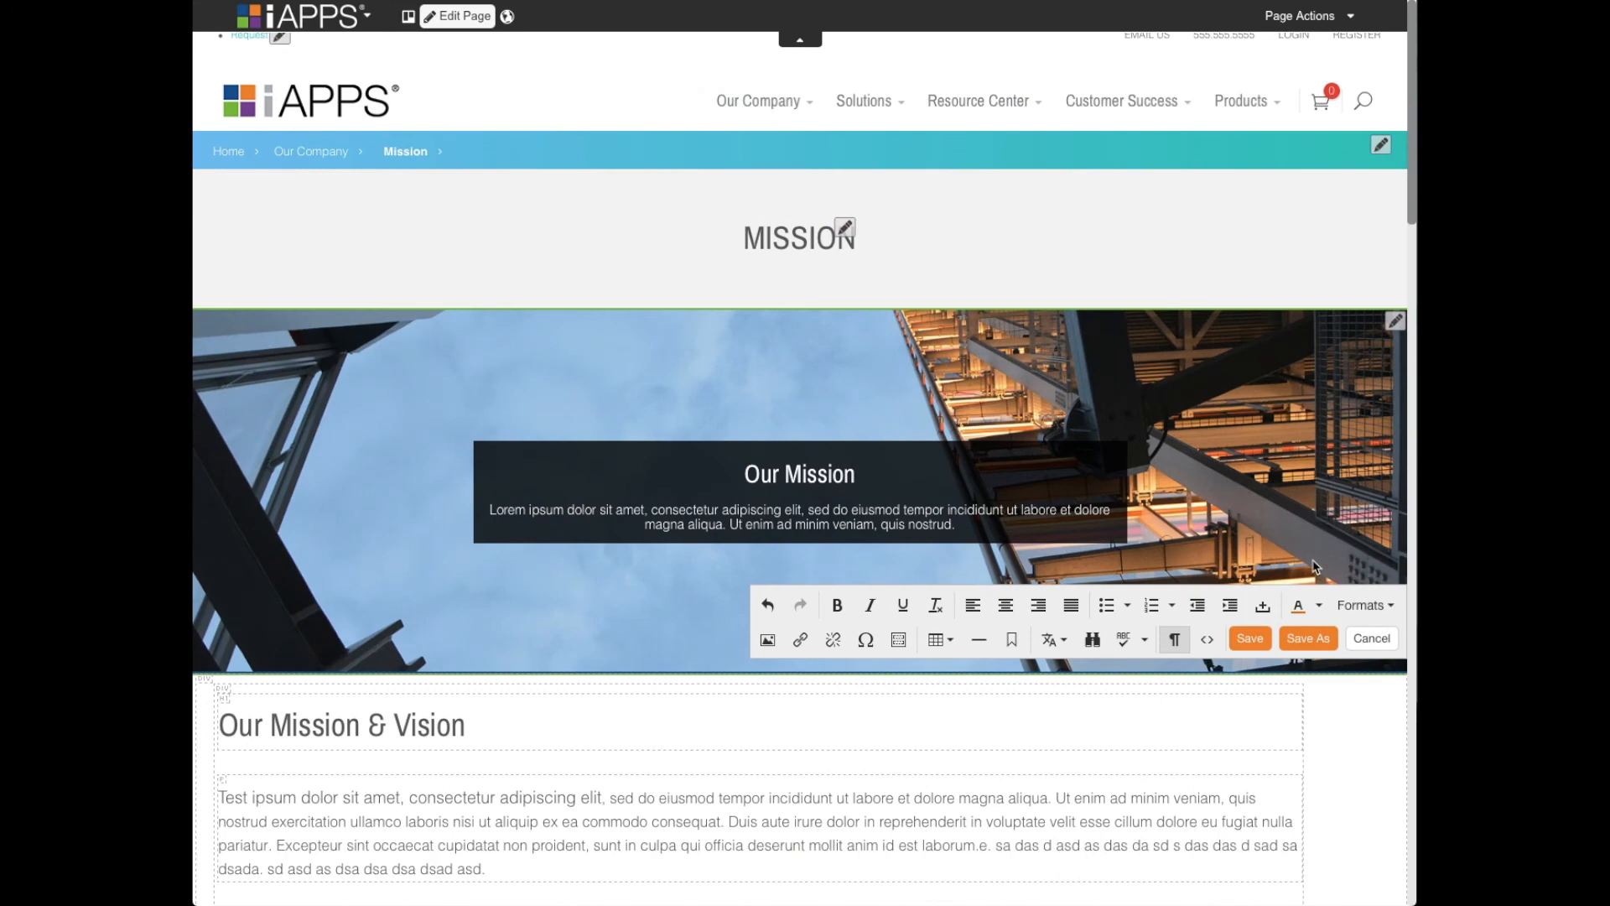
{"action": "scroll", "coordinate": [1314, 566], "scroll_direction": "down", "scroll_amount": 4}
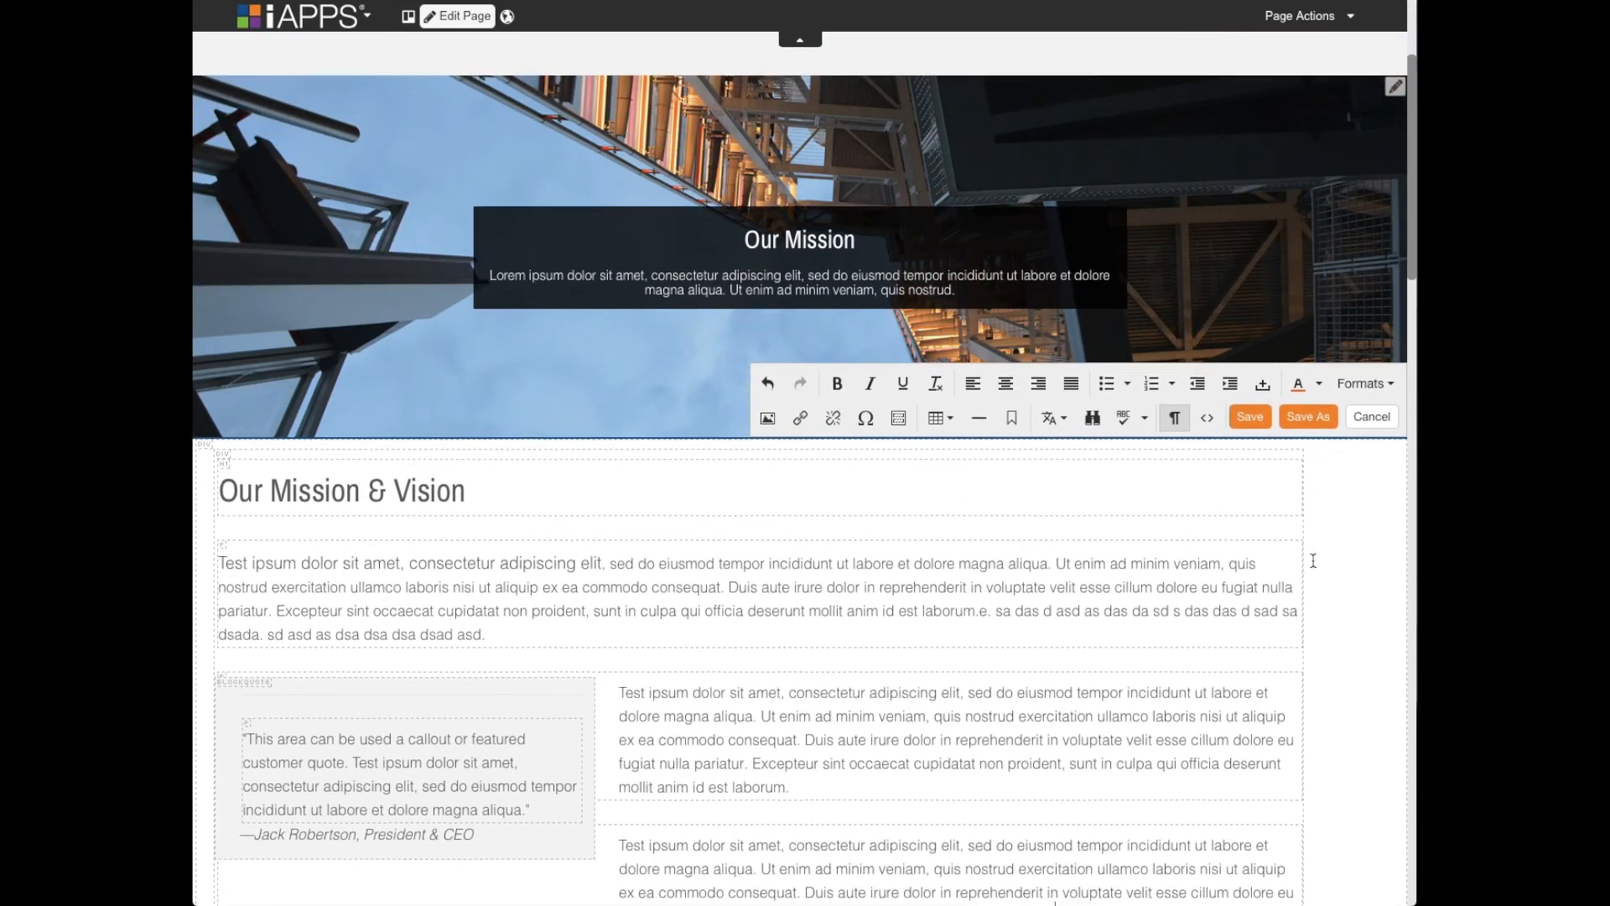
{"action": "scroll", "coordinate": [1313, 560], "scroll_direction": "down", "scroll_amount": 1}
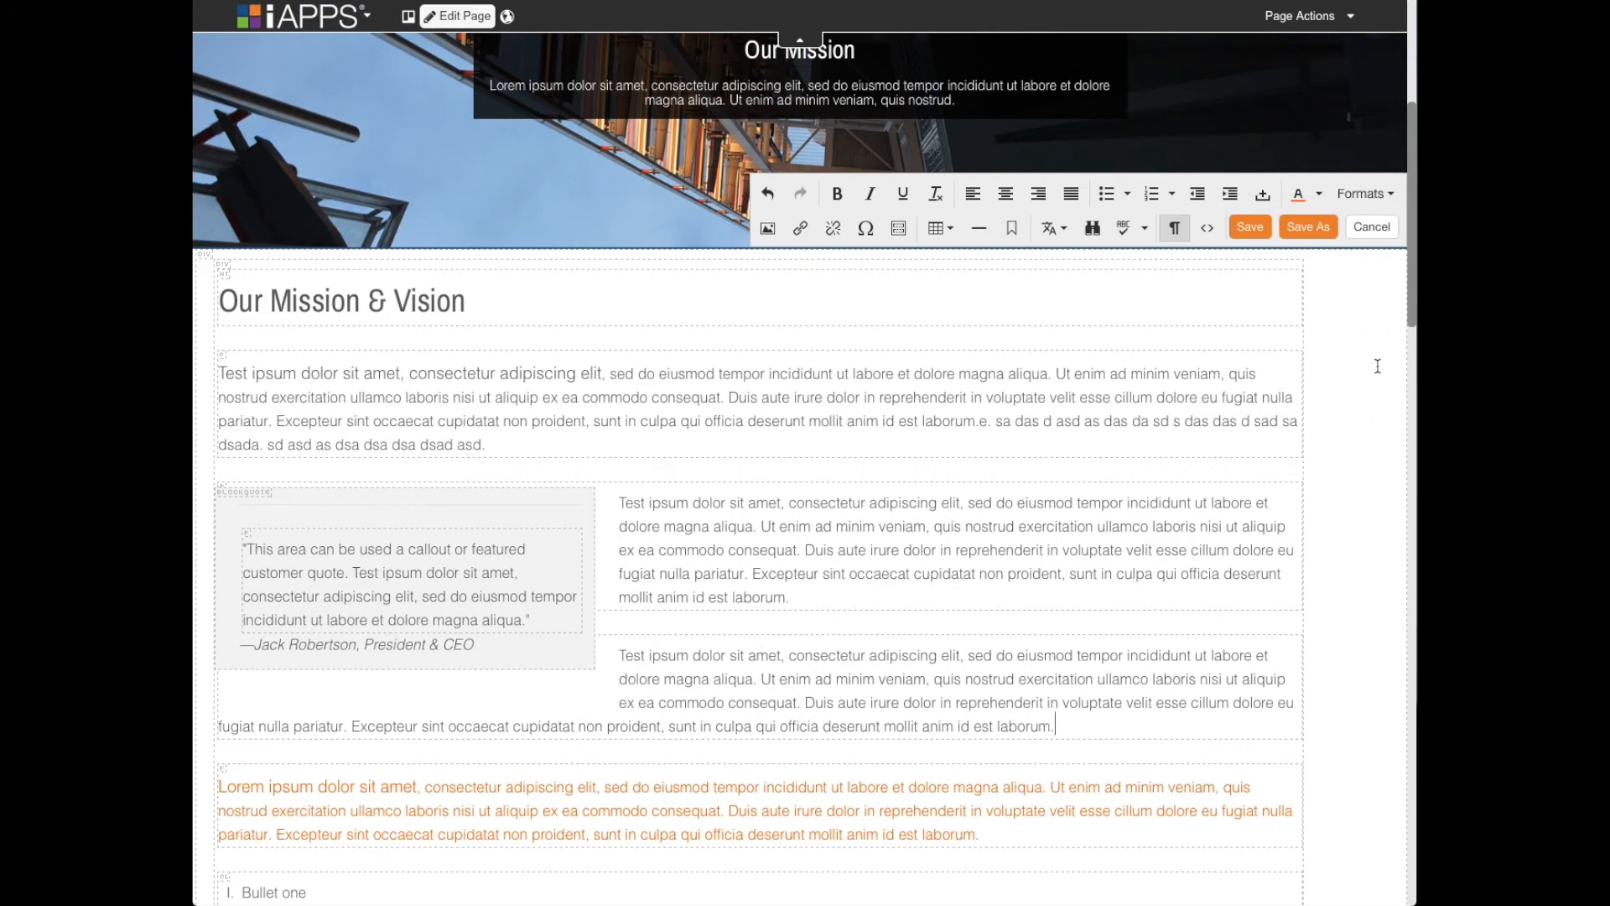
- Cancel editing the "Our Mission & Vision" content and return to the last visited page of the content administration
{"action": "left_click", "coordinate": [1380, 229]}
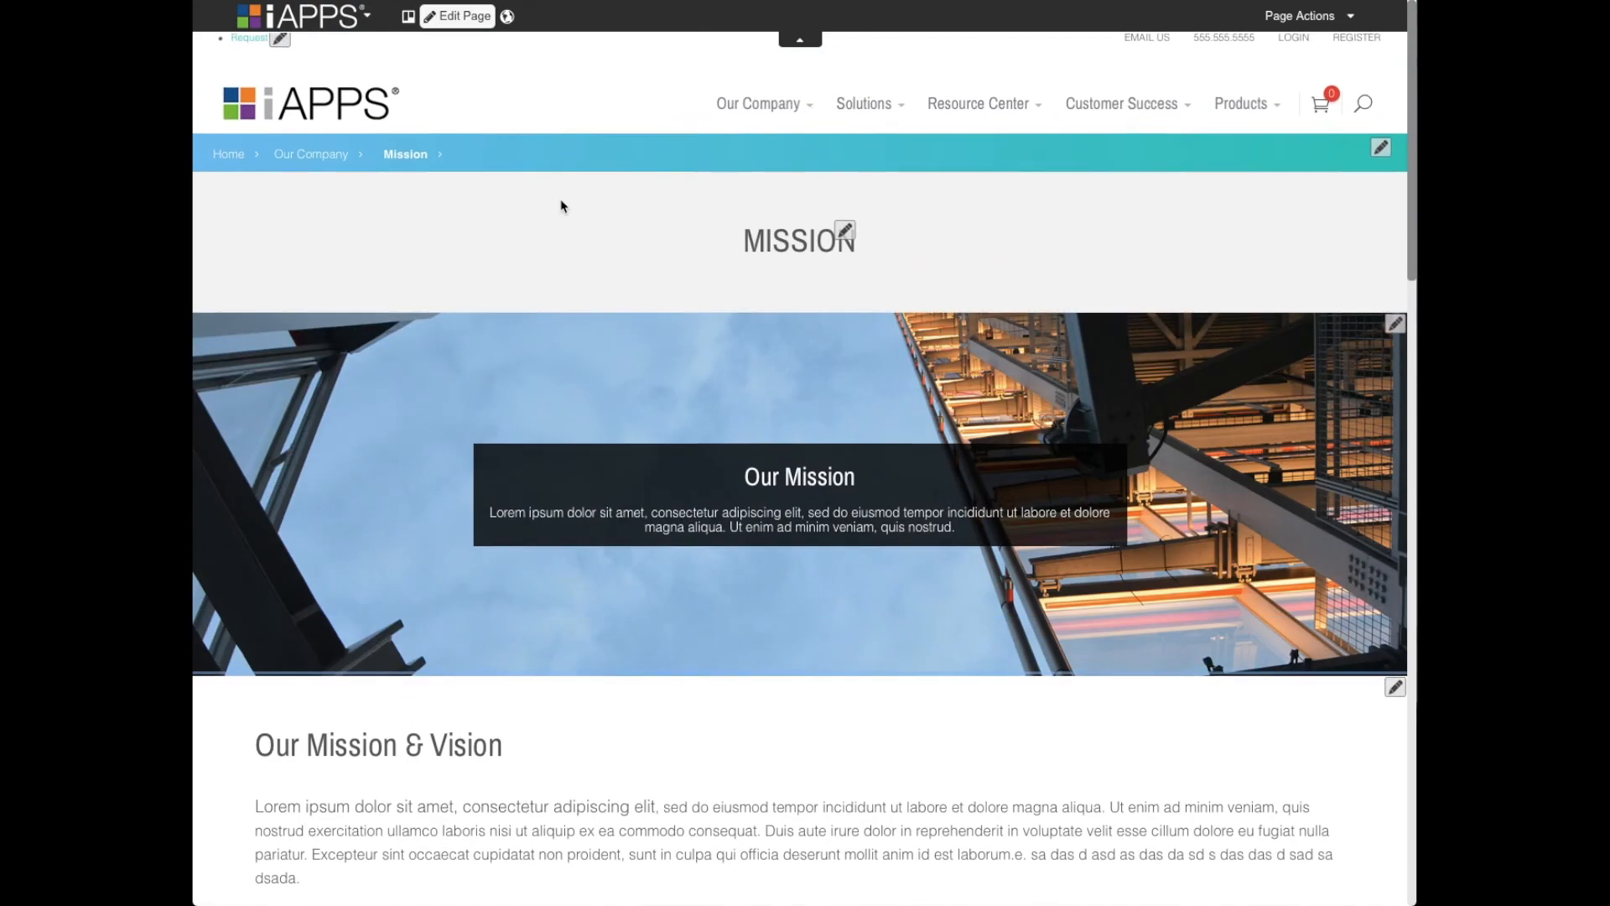
{"action": "left_click", "coordinate": [310, 15]}
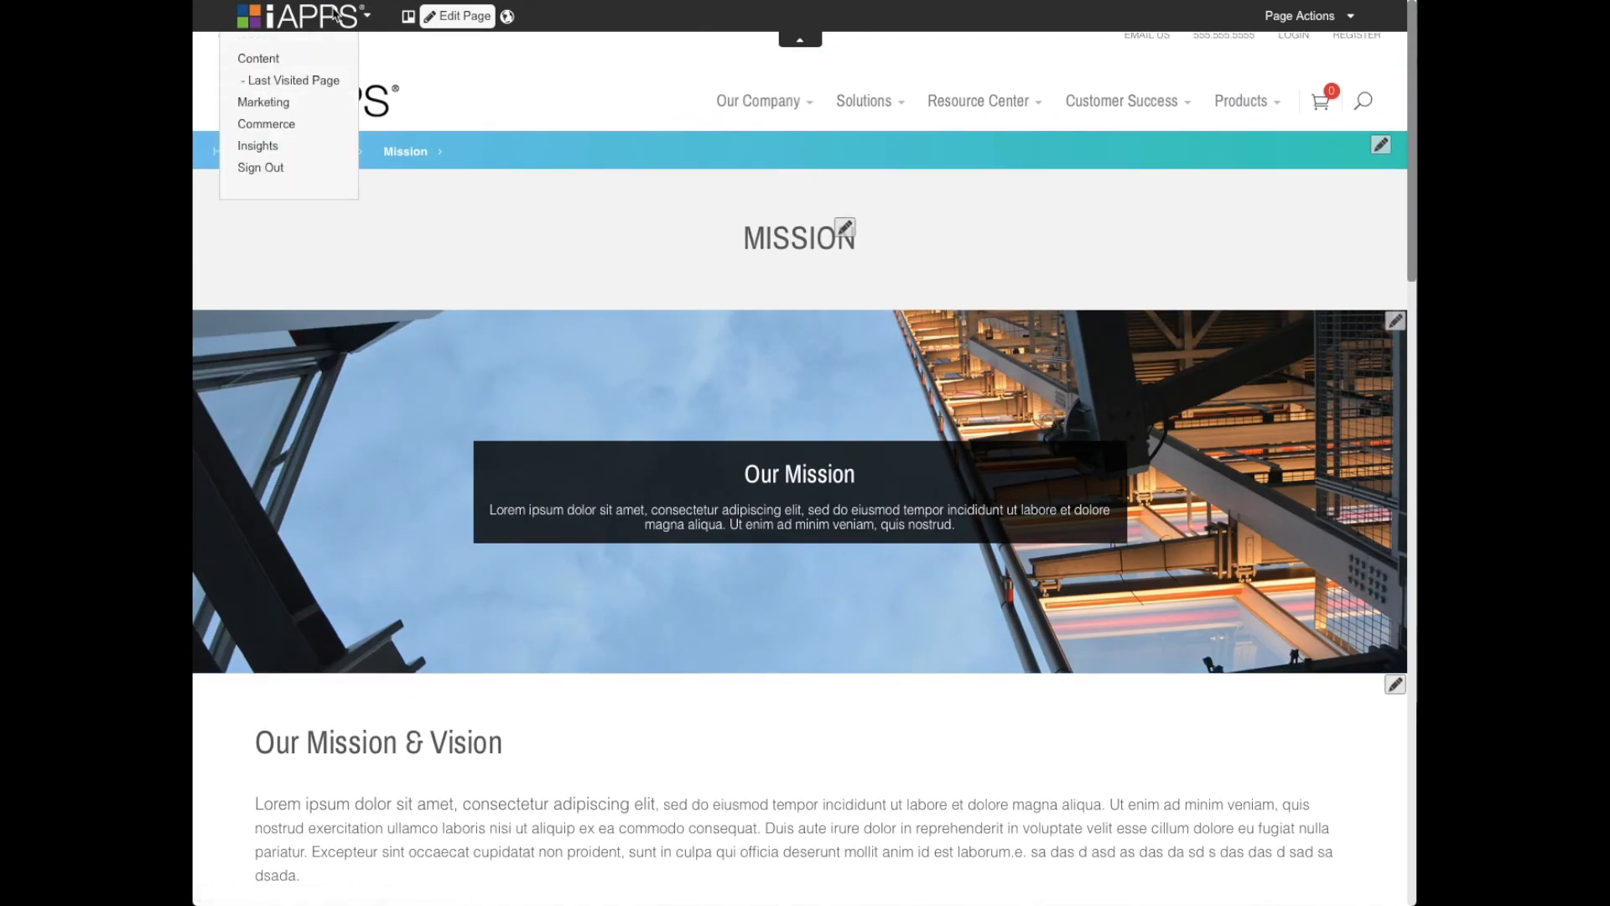
{"action": "left_click", "coordinate": [284, 82]}
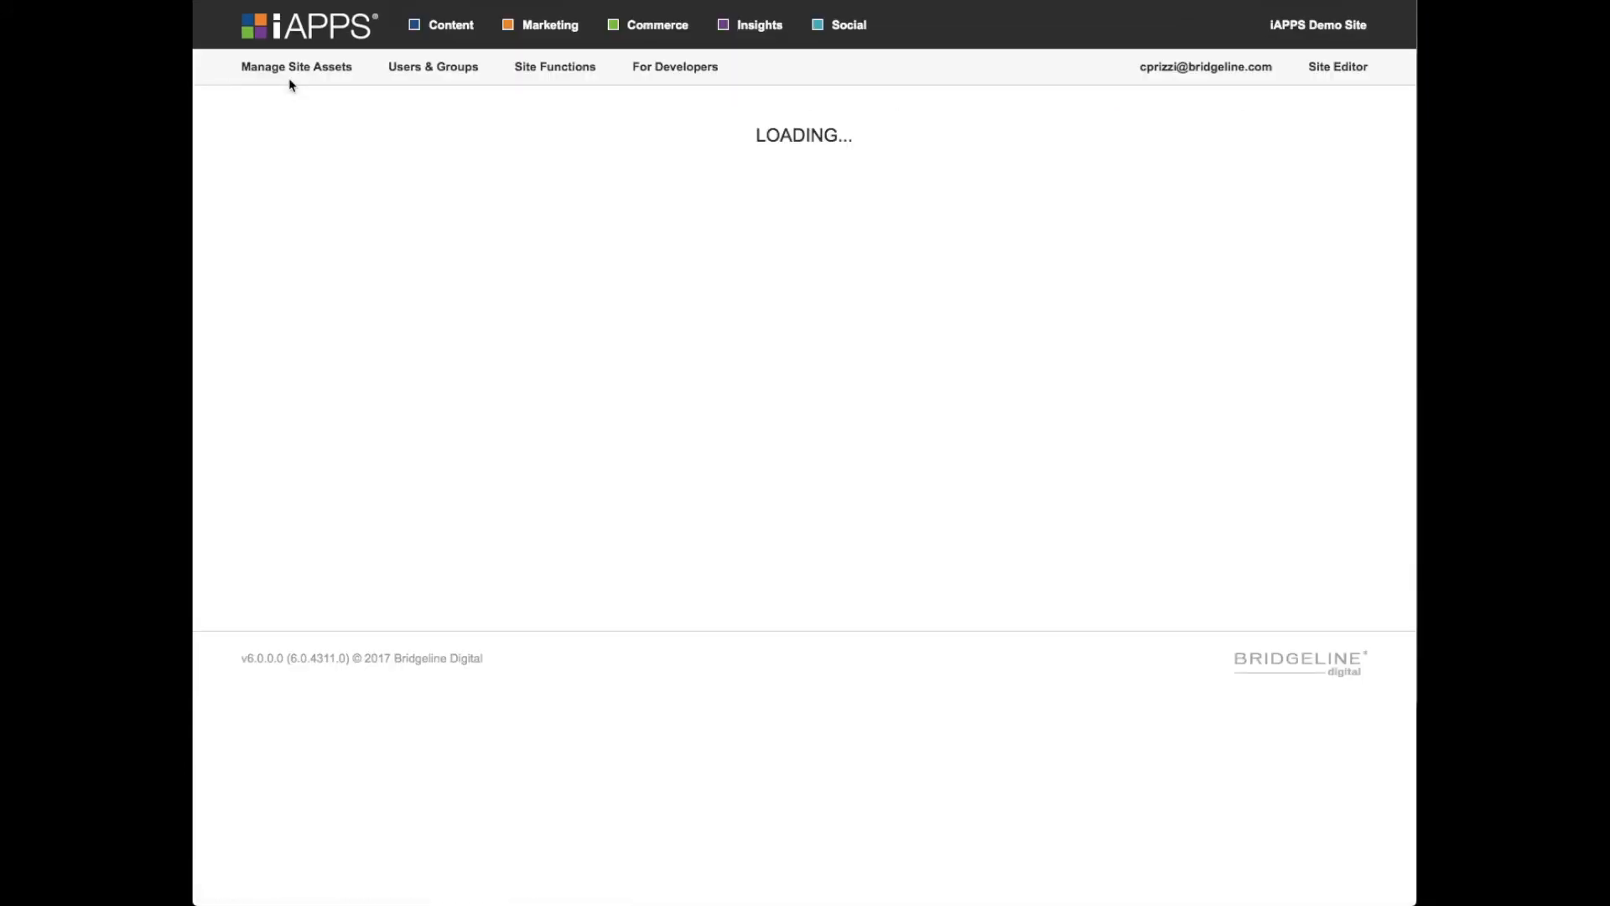
- Open the "Body - Solution B" item from the Solutions folder of Content Items for editing
{"action": "mouse_move", "coordinate": [365, 76]}
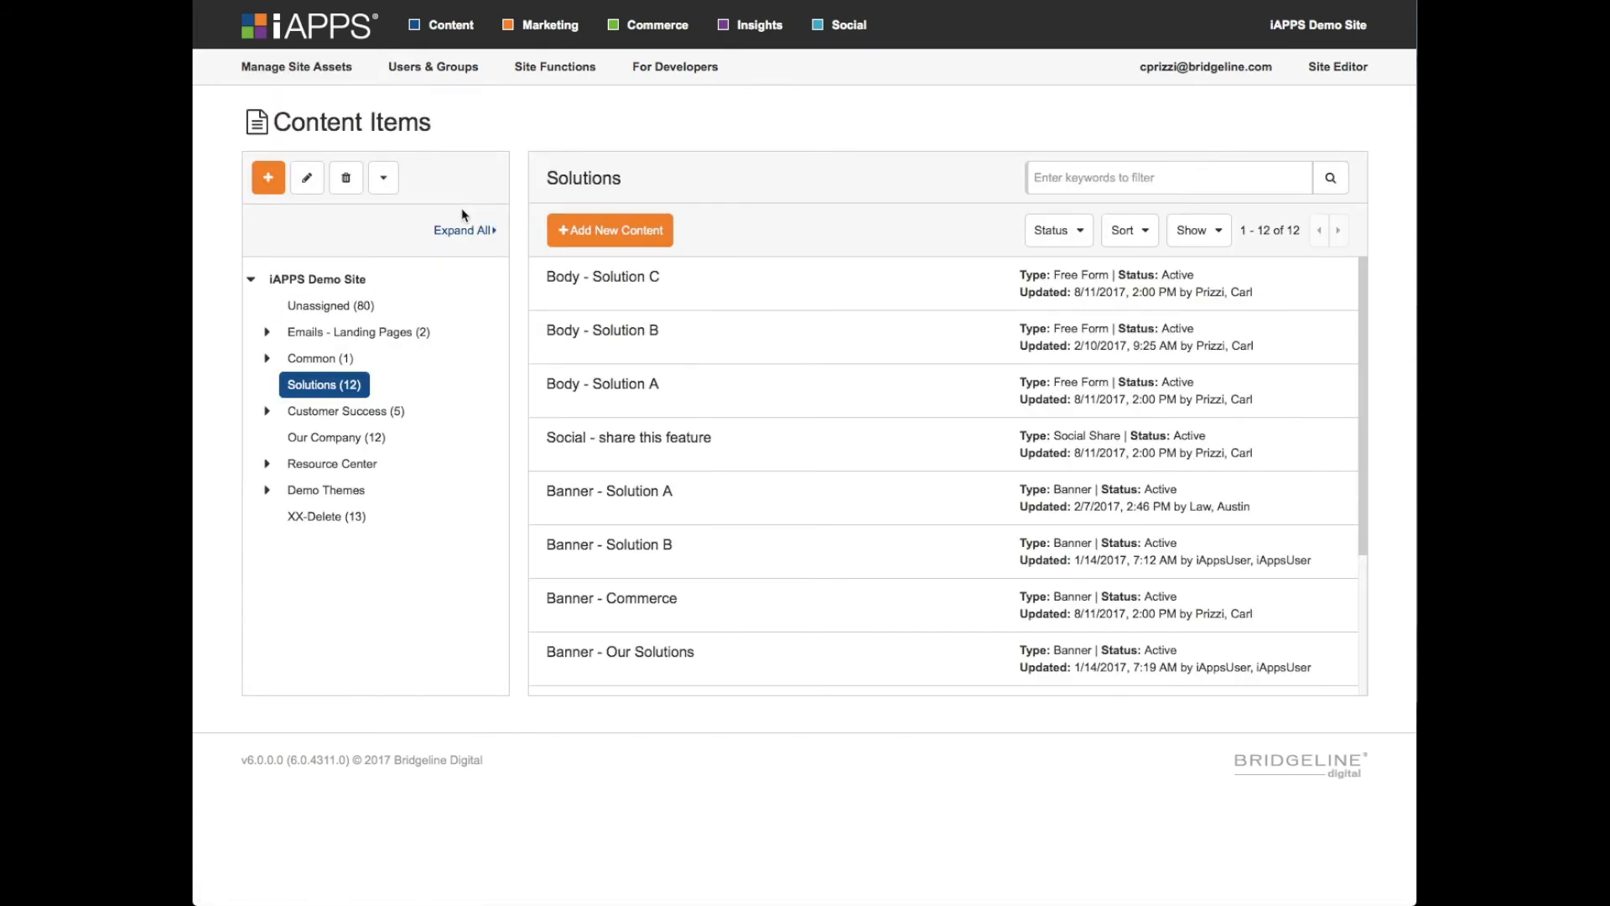
{"action": "left_click", "coordinate": [737, 349]}
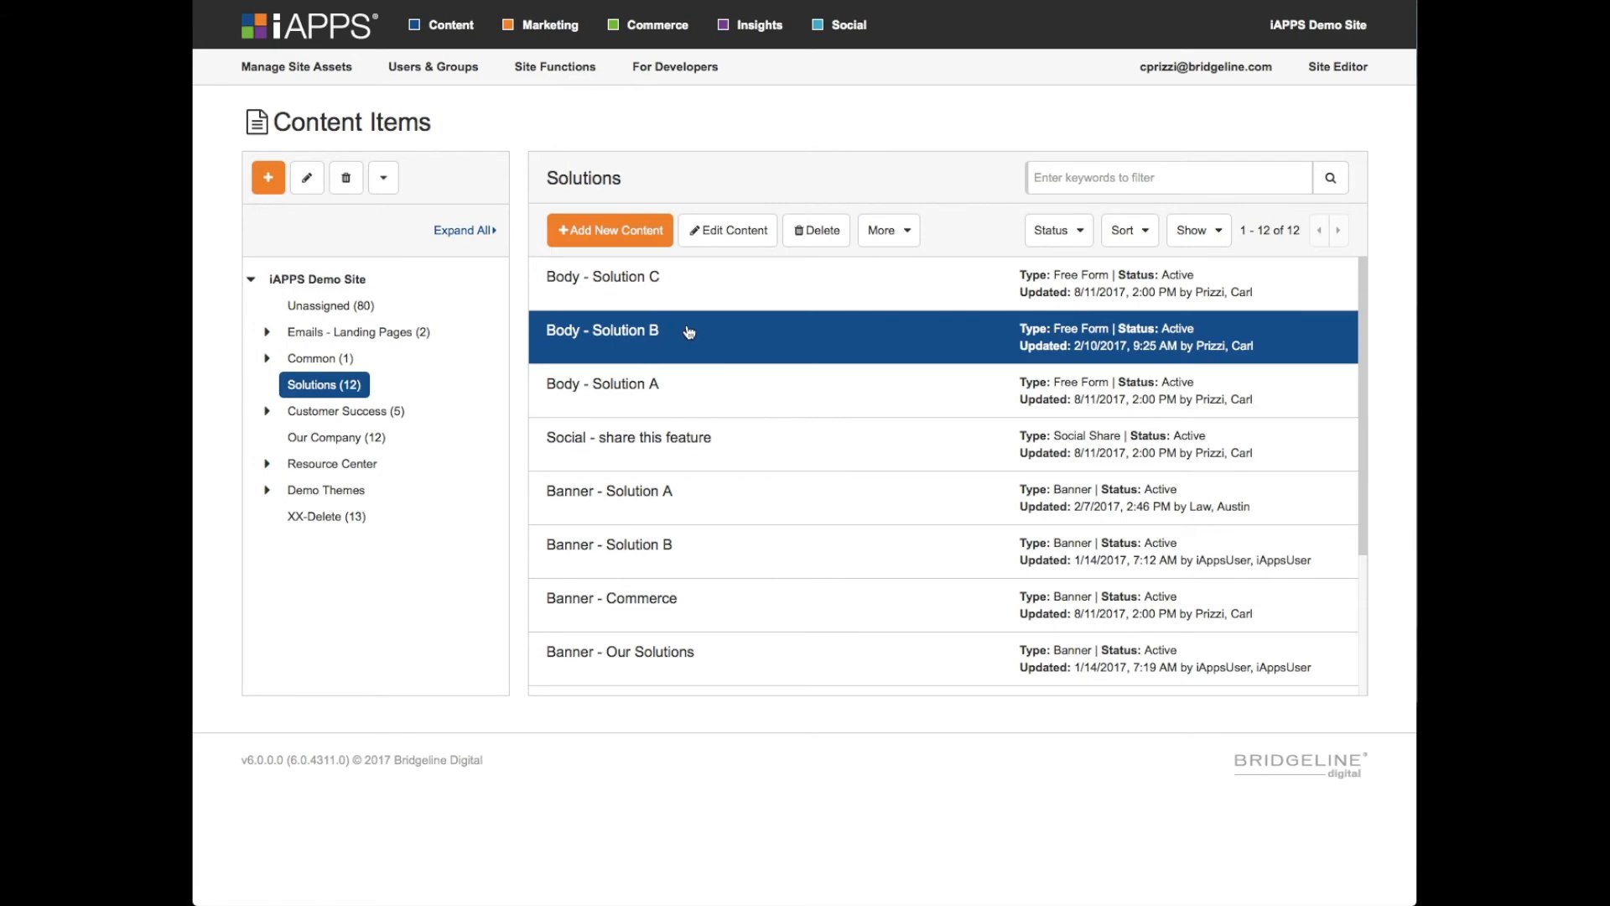
{"action": "left_click", "coordinate": [748, 231]}
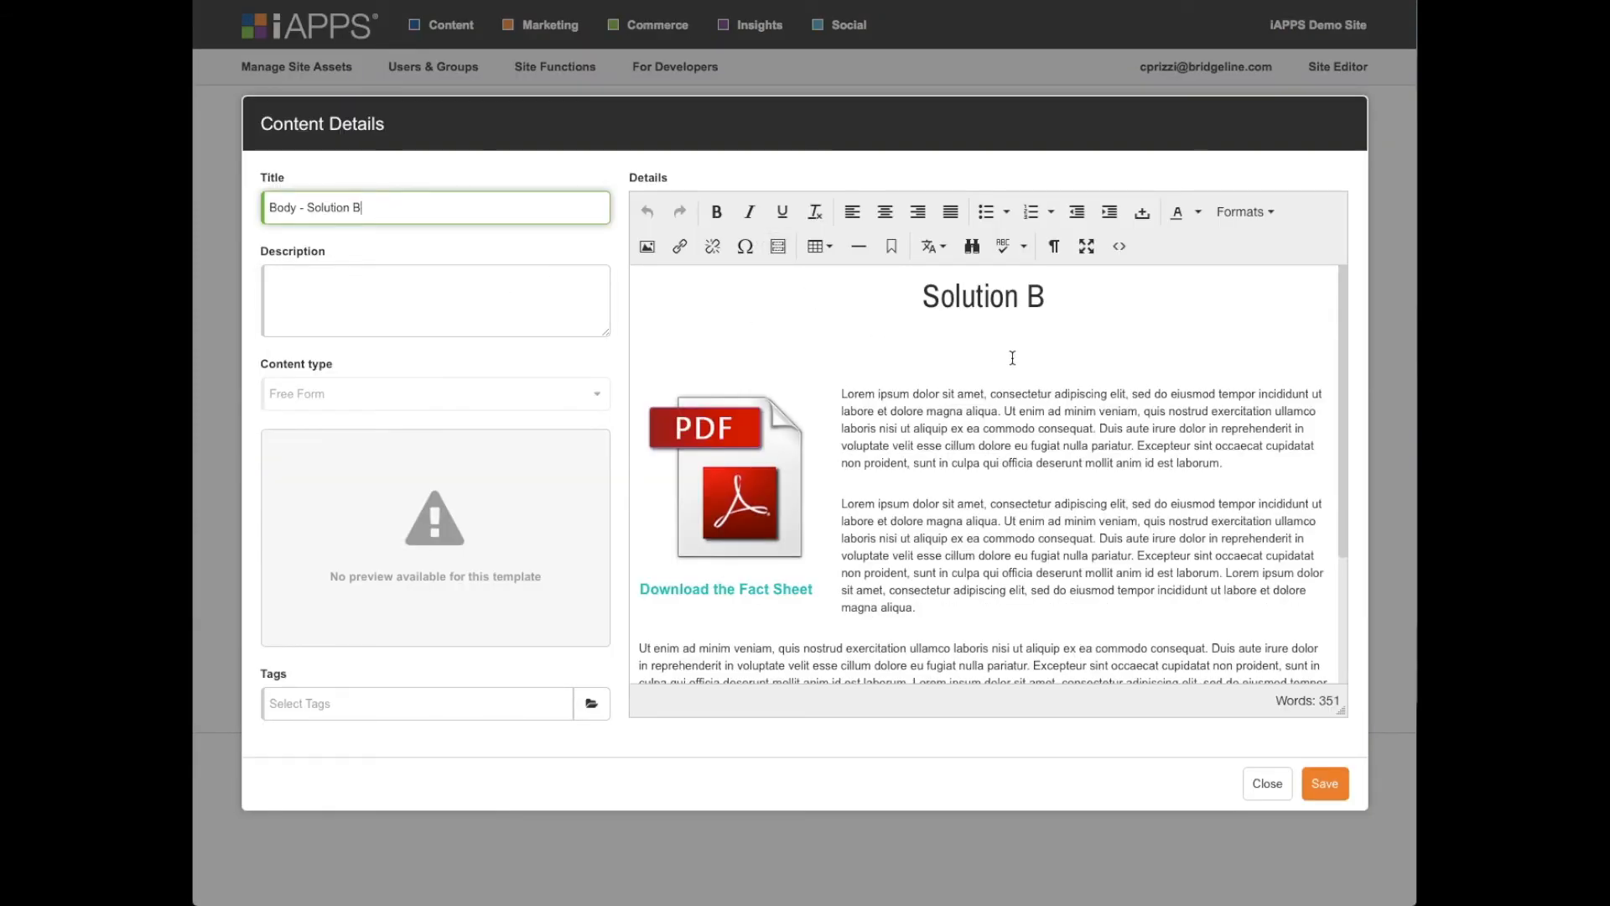
- Check the word count of the "Body - Solution B" content in its details editor
{"action": "double_click", "coordinate": [1329, 701]}
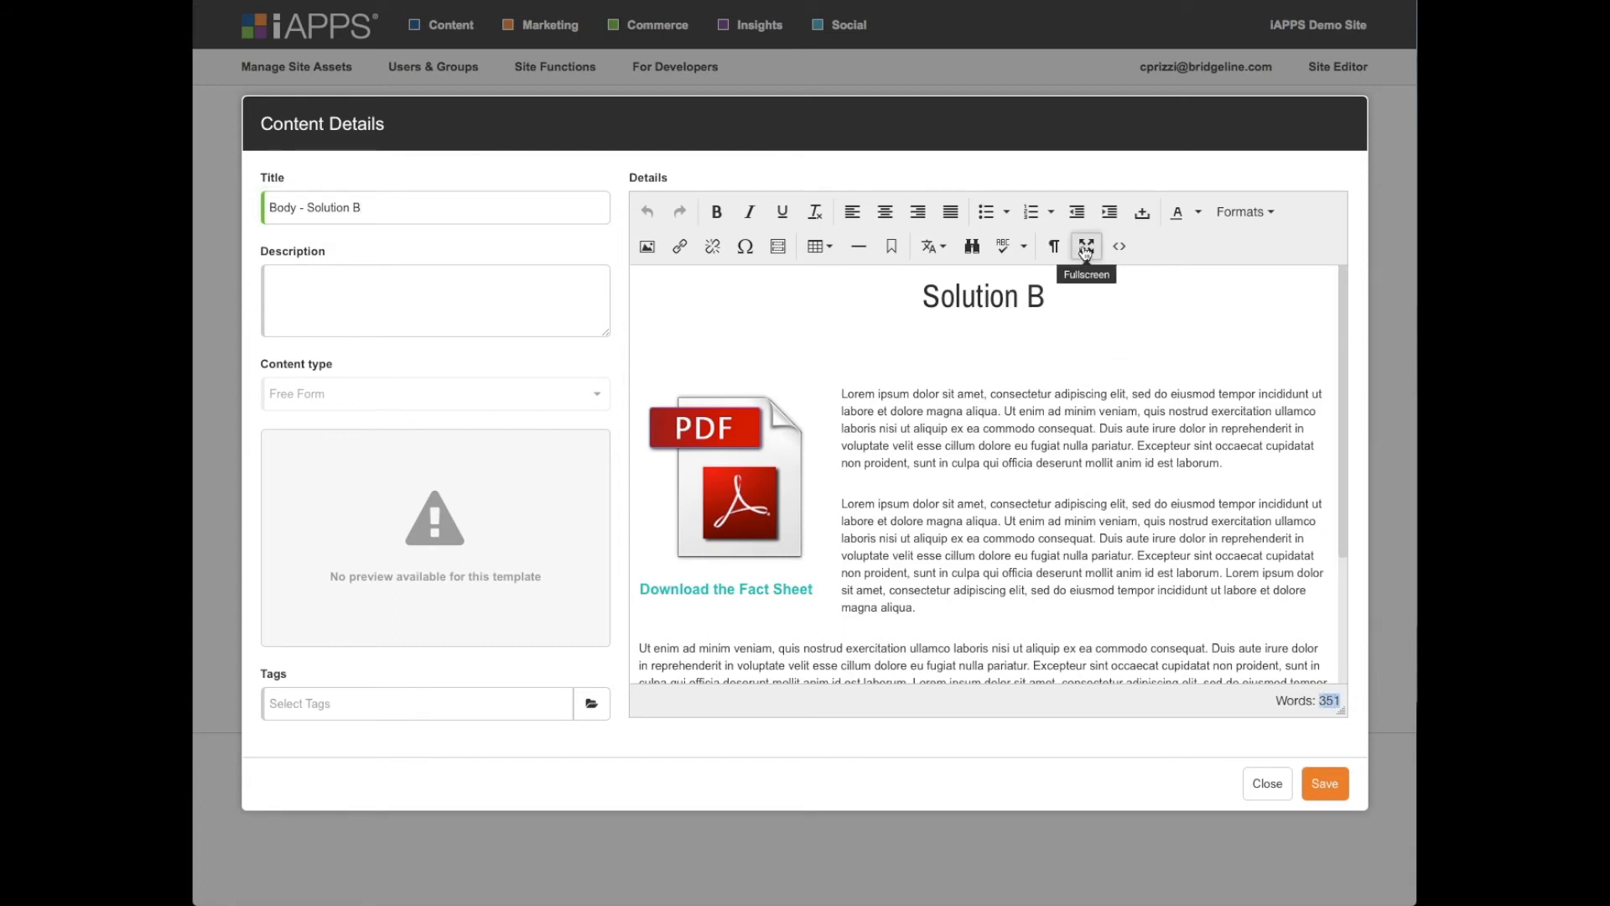
{"action": "scroll", "coordinate": [1032, 509], "scroll_direction": "down", "scroll_amount": 1}
{"action": "scroll", "coordinate": [1057, 378], "scroll_direction": "up", "scroll_amount": 1}
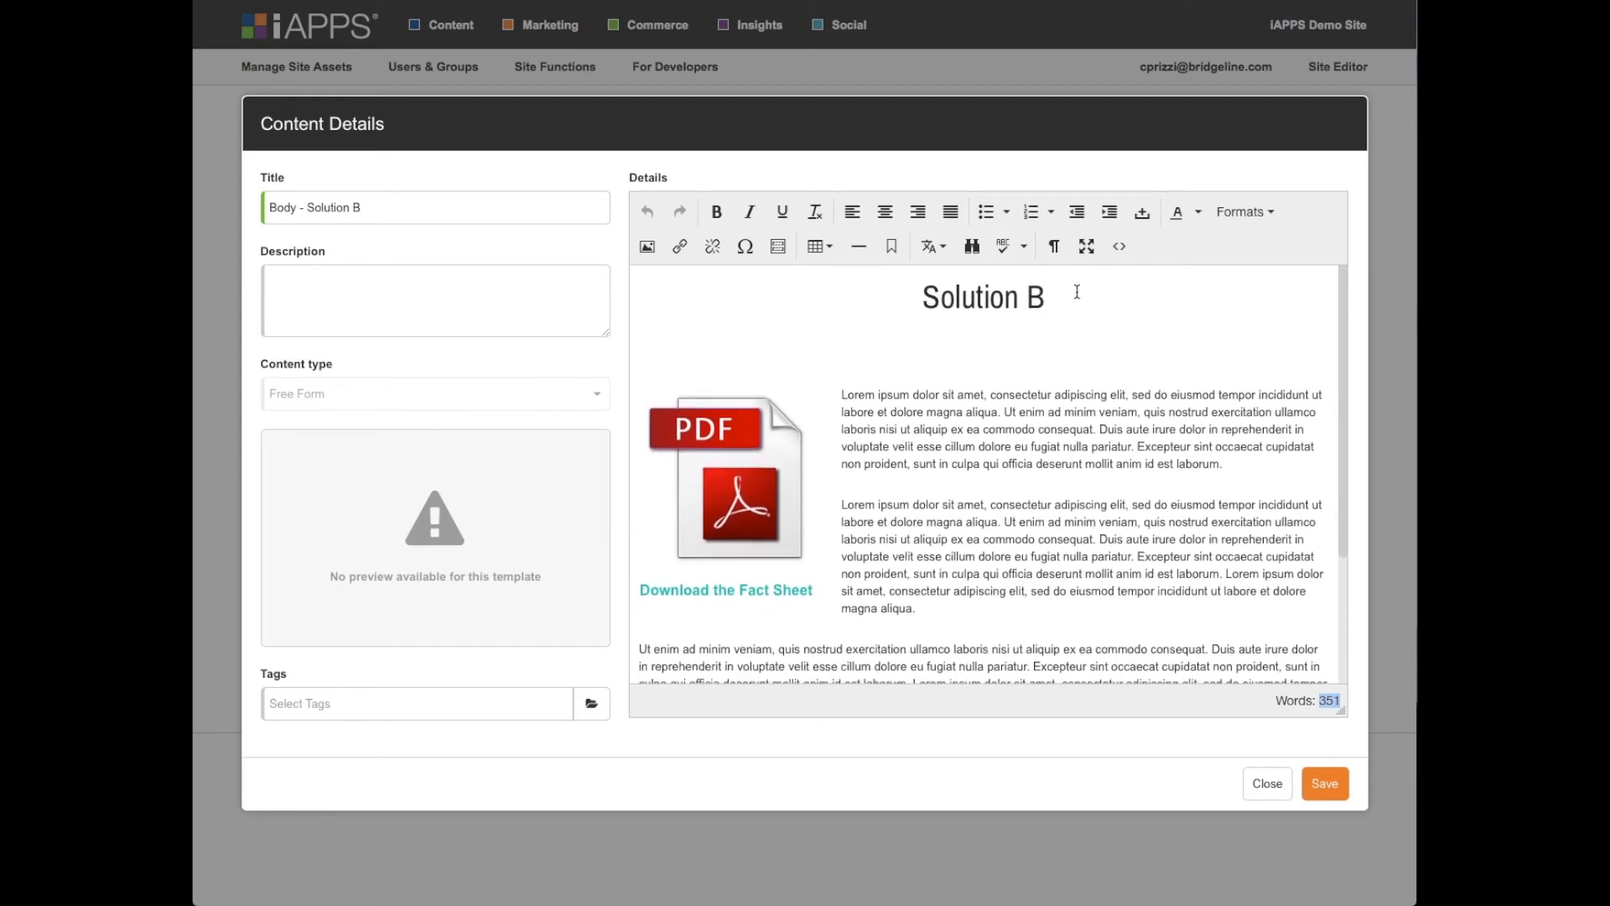
- View the "Body - Solution B" content in the full-screen editor, restore the normal size and close the content details without saving
{"action": "left_click", "coordinate": [1085, 245]}
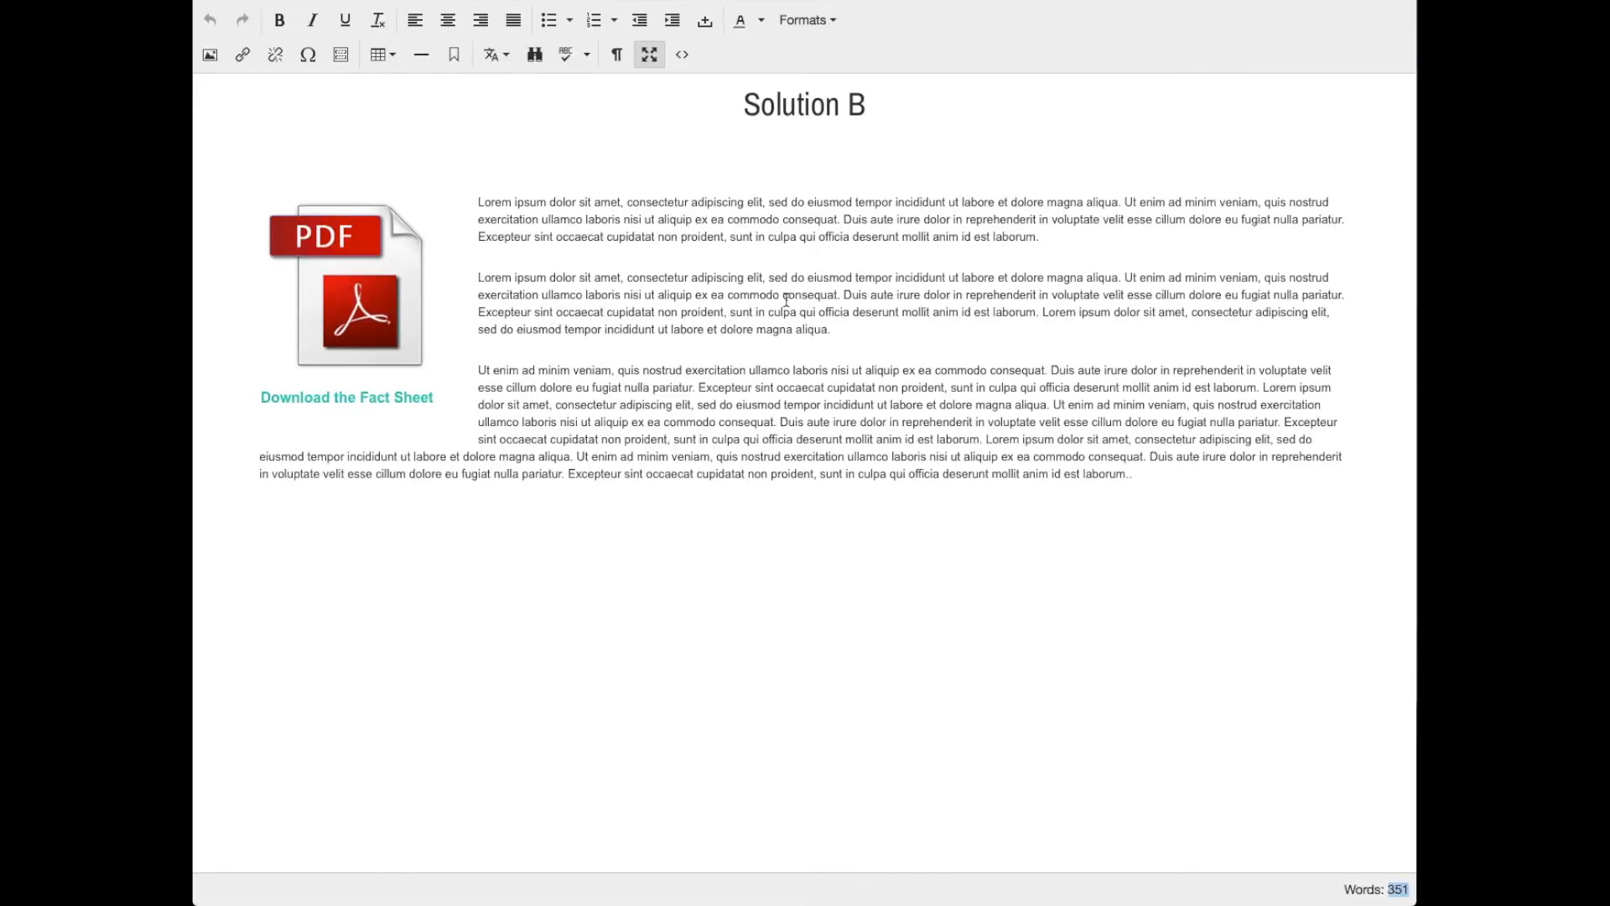
{"action": "left_click", "coordinate": [632, 249]}
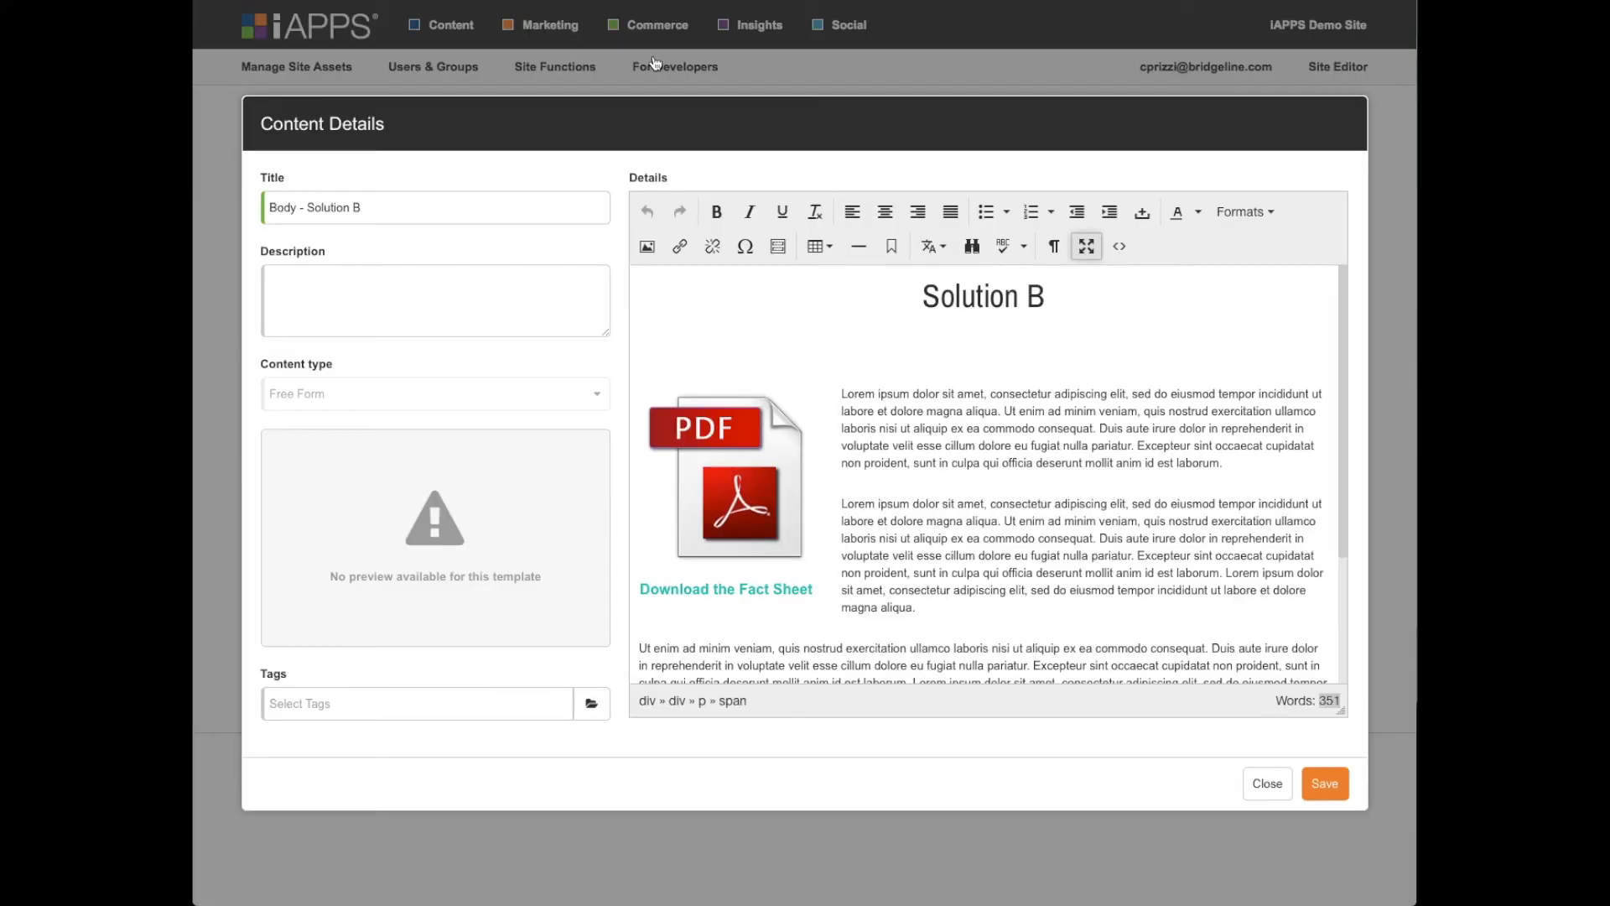
{"action": "left_click", "coordinate": [652, 56]}
{"action": "left_click", "coordinate": [1275, 786]}
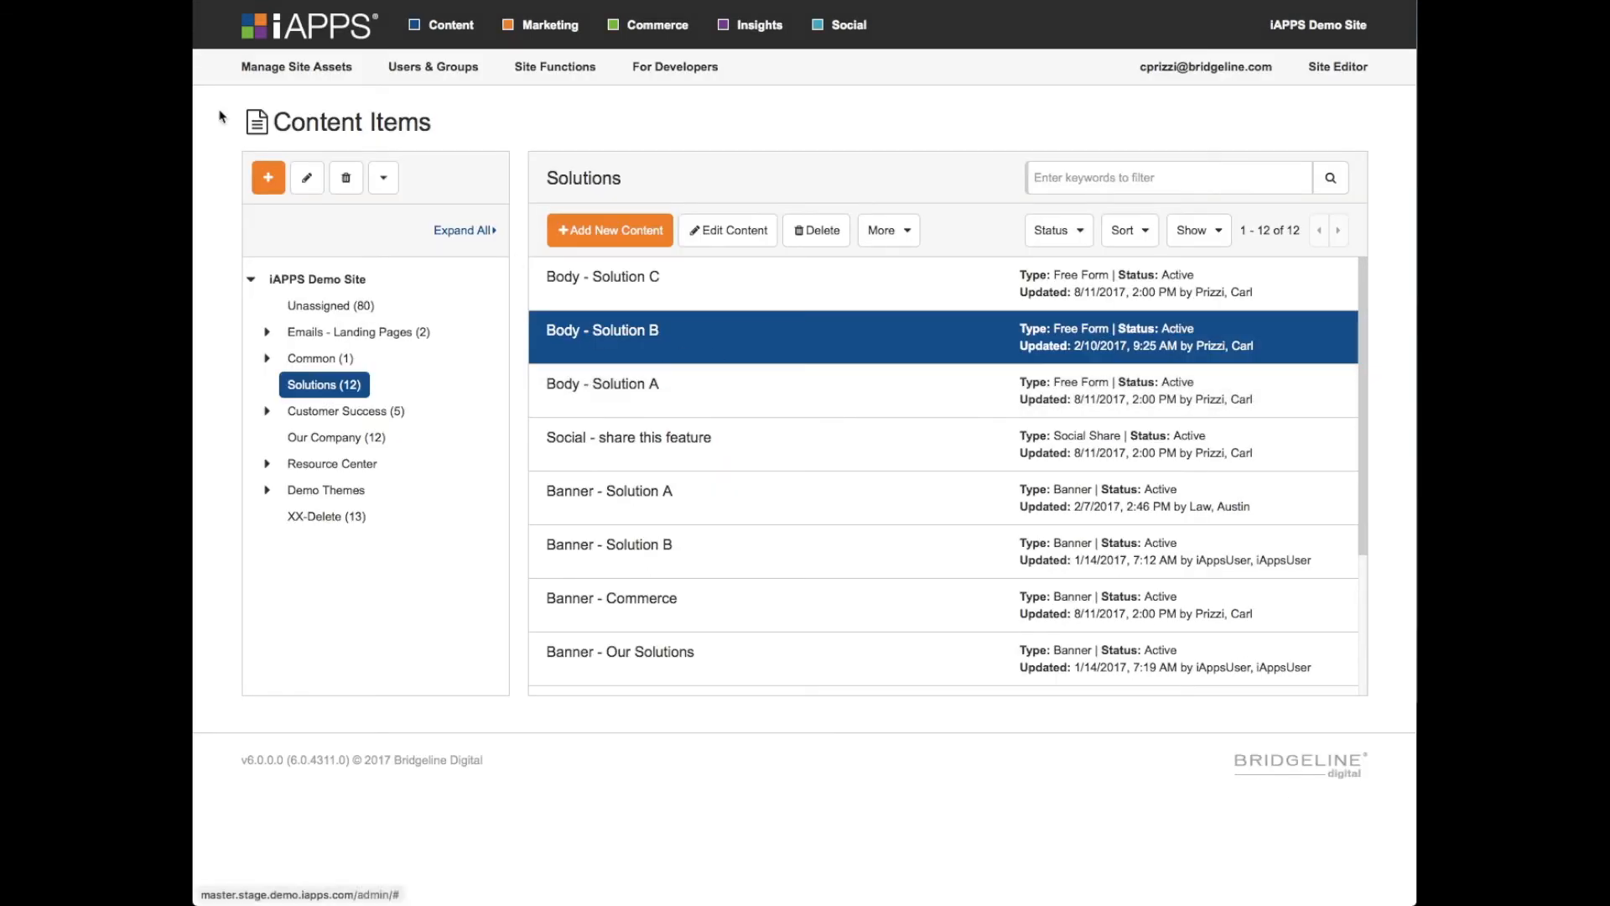
- Open the Solution A page from the Solutions menu in Menus & Pages for editing in the Site Editor
{"action": "mouse_move", "coordinate": [302, 72]}
{"action": "left_click", "coordinate": [280, 141]}
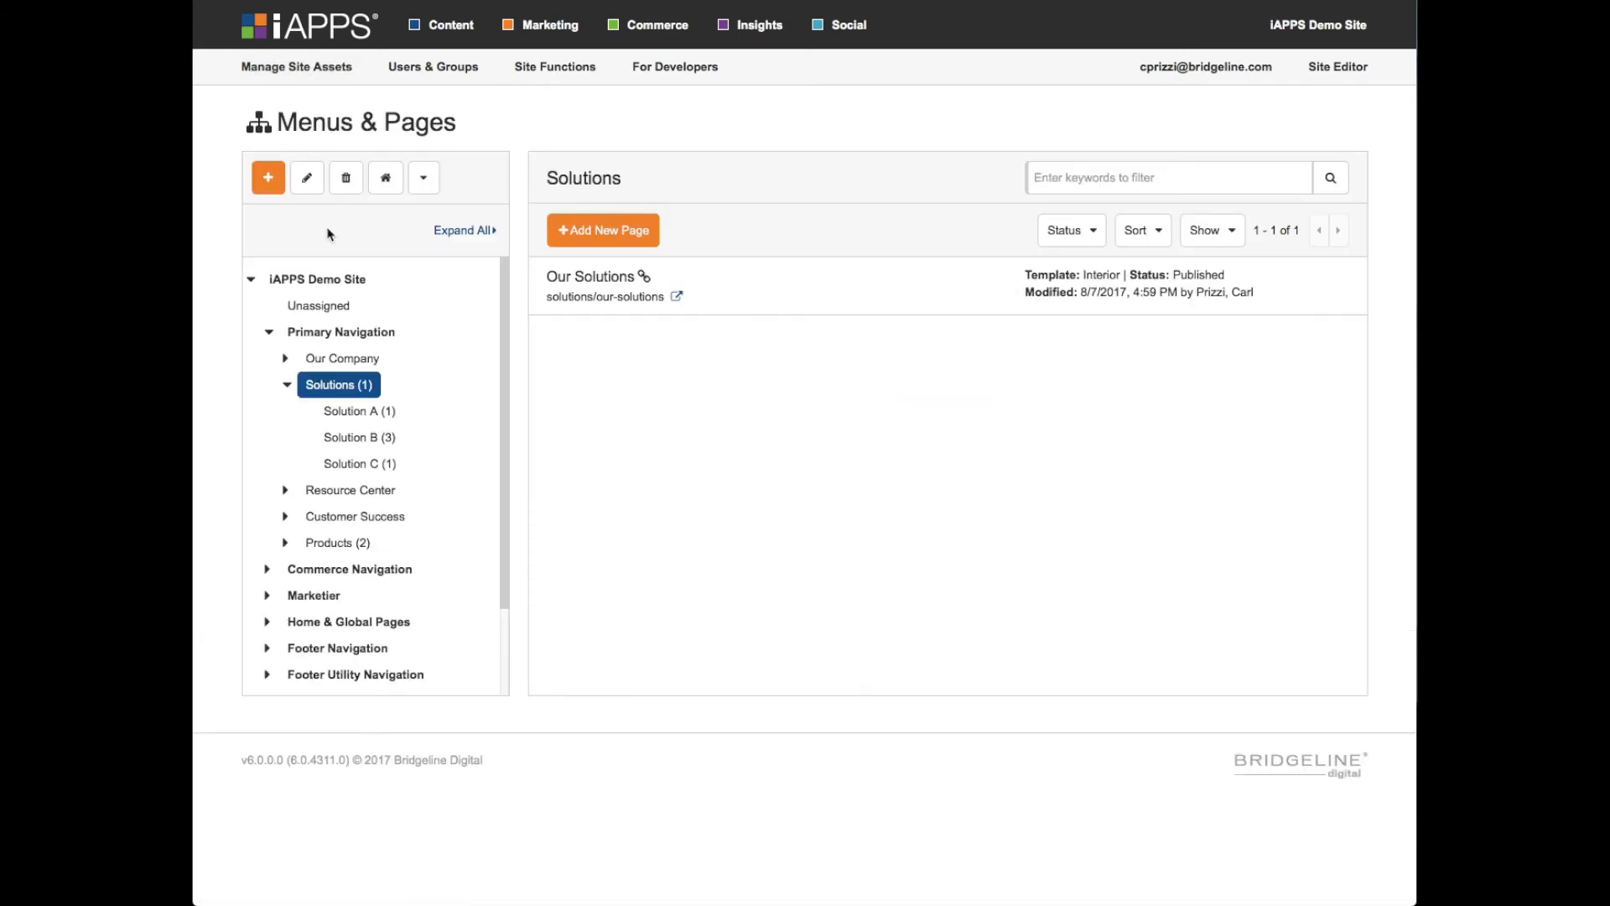
{"action": "left_click", "coordinate": [365, 417]}
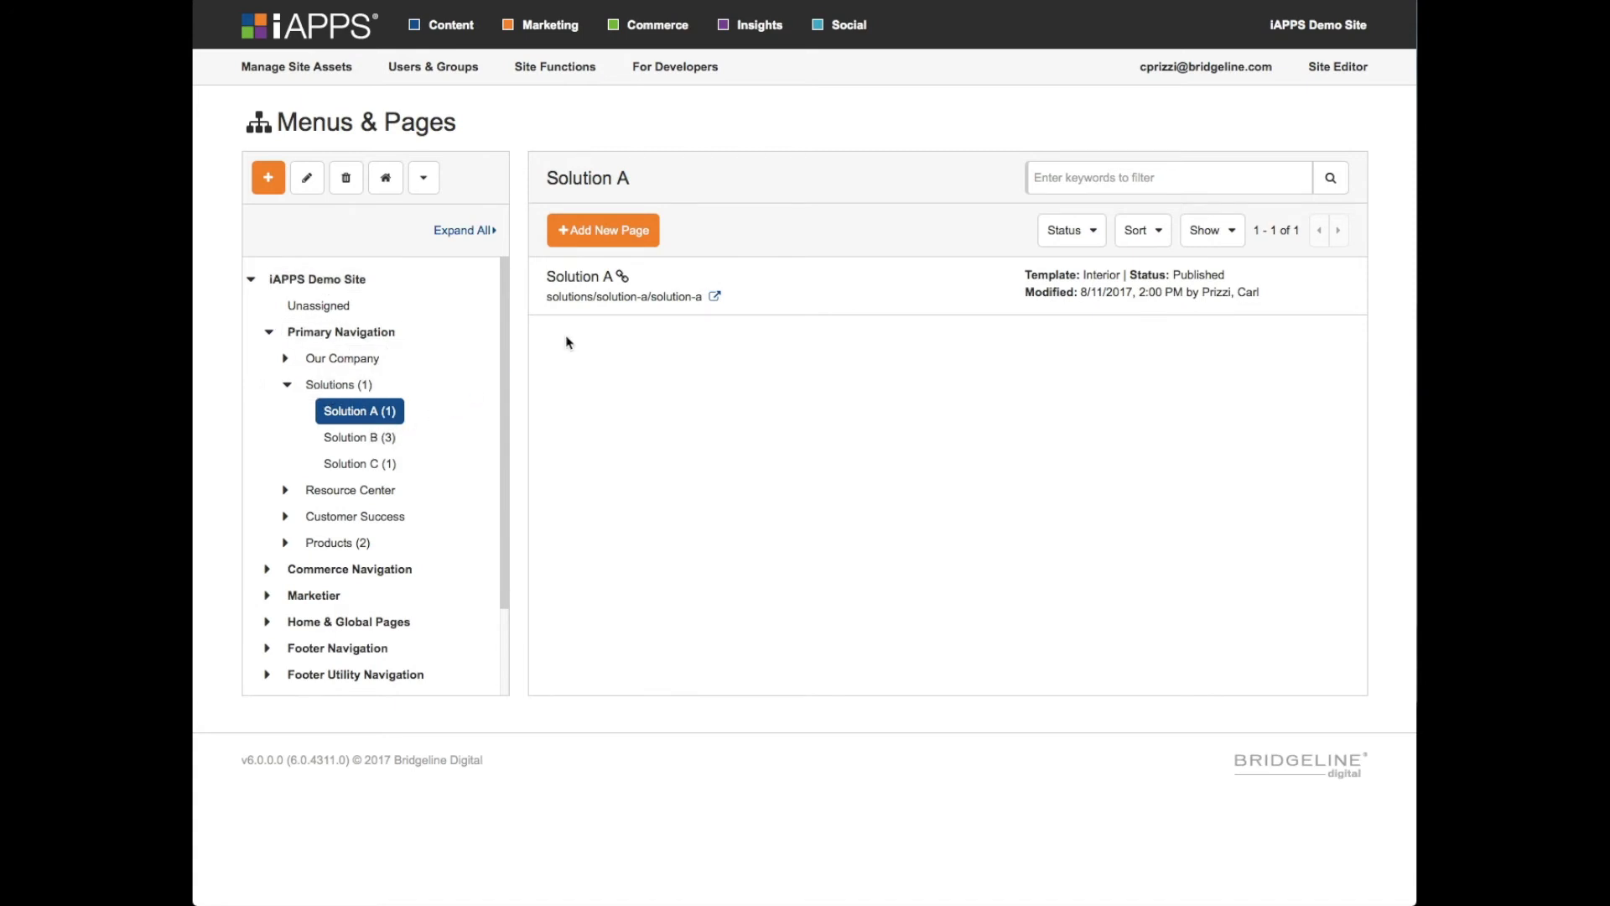
{"action": "left_click", "coordinate": [802, 289]}
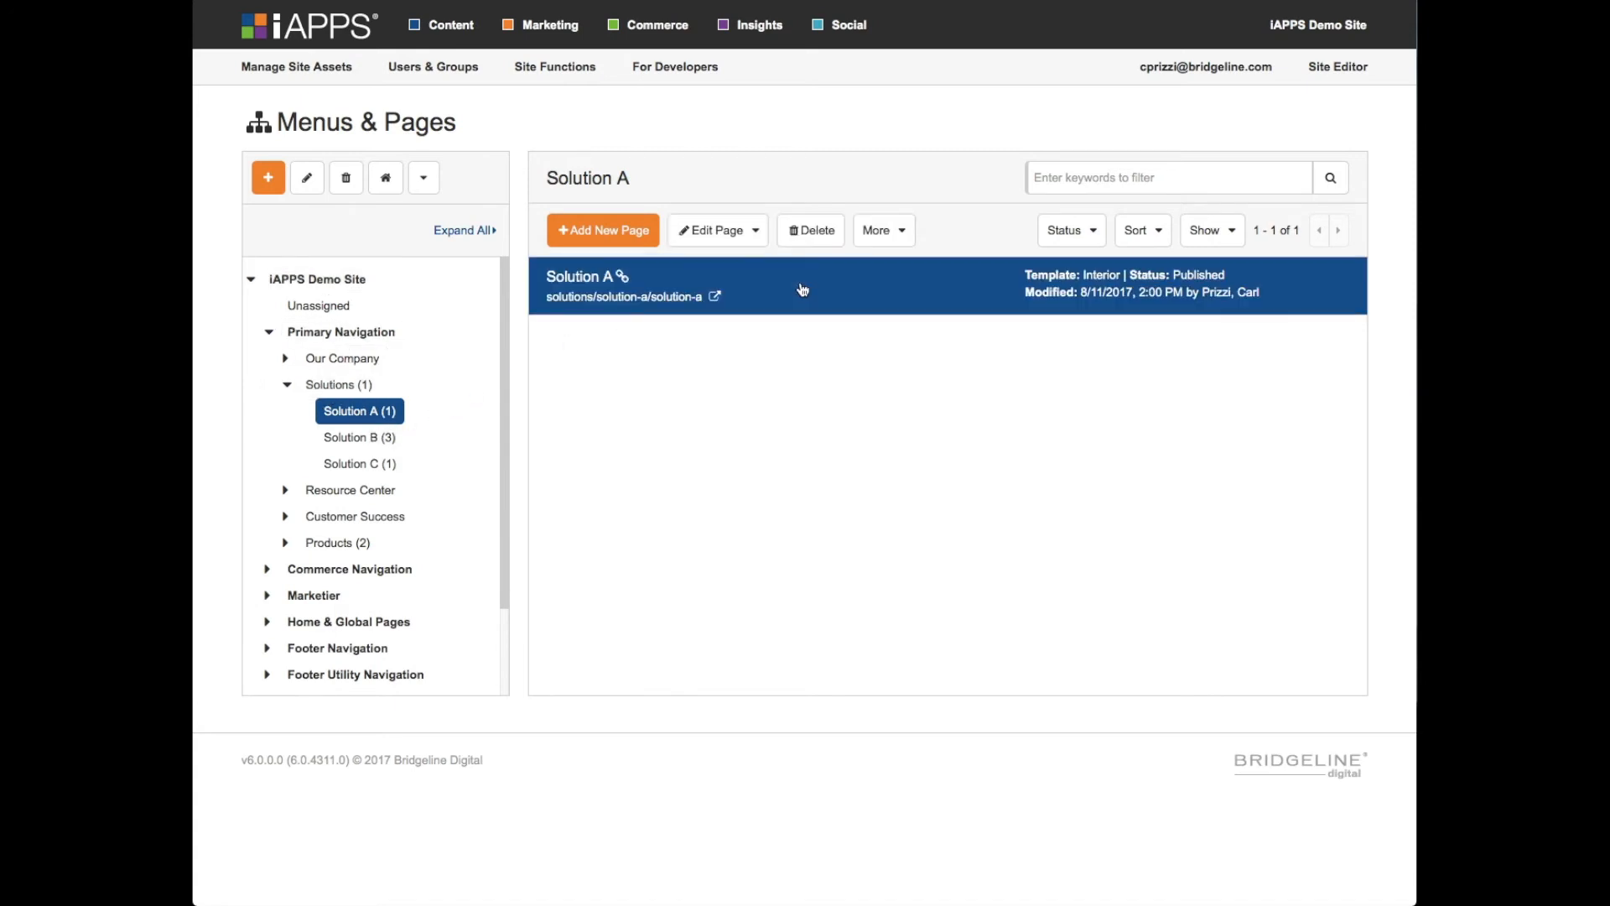
{"action": "left_click", "coordinate": [721, 235]}
{"action": "left_click", "coordinate": [735, 265]}
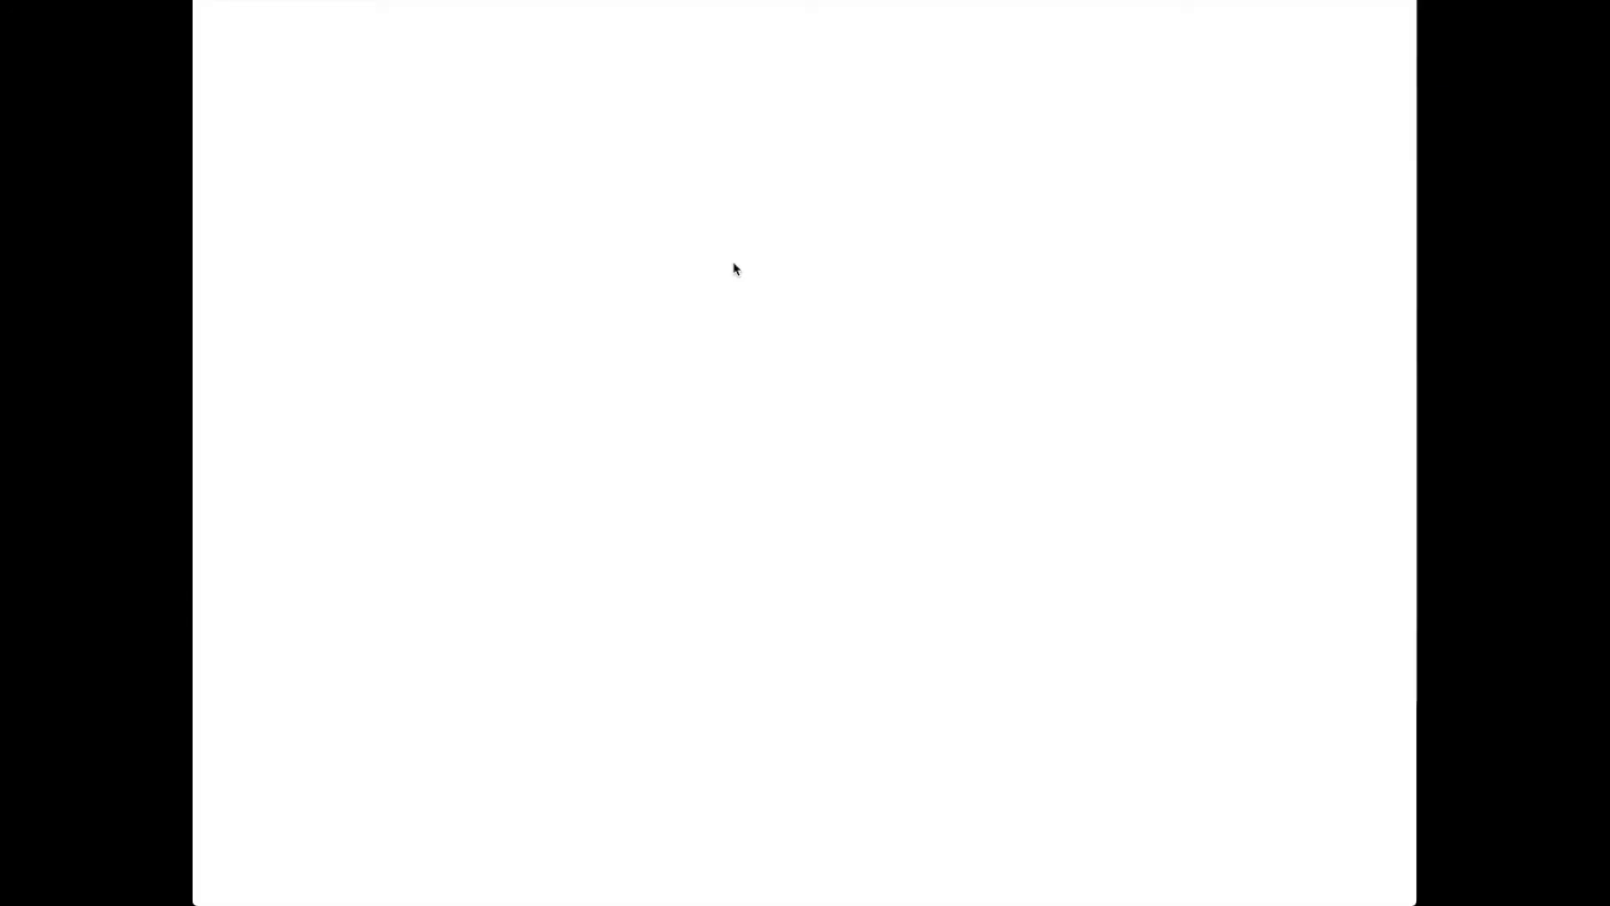
{"action": "scroll", "coordinate": [734, 264], "scroll_direction": "down", "scroll_amount": 4}
{"action": "scroll", "coordinate": [720, 495], "scroll_direction": "up", "scroll_amount": 4}
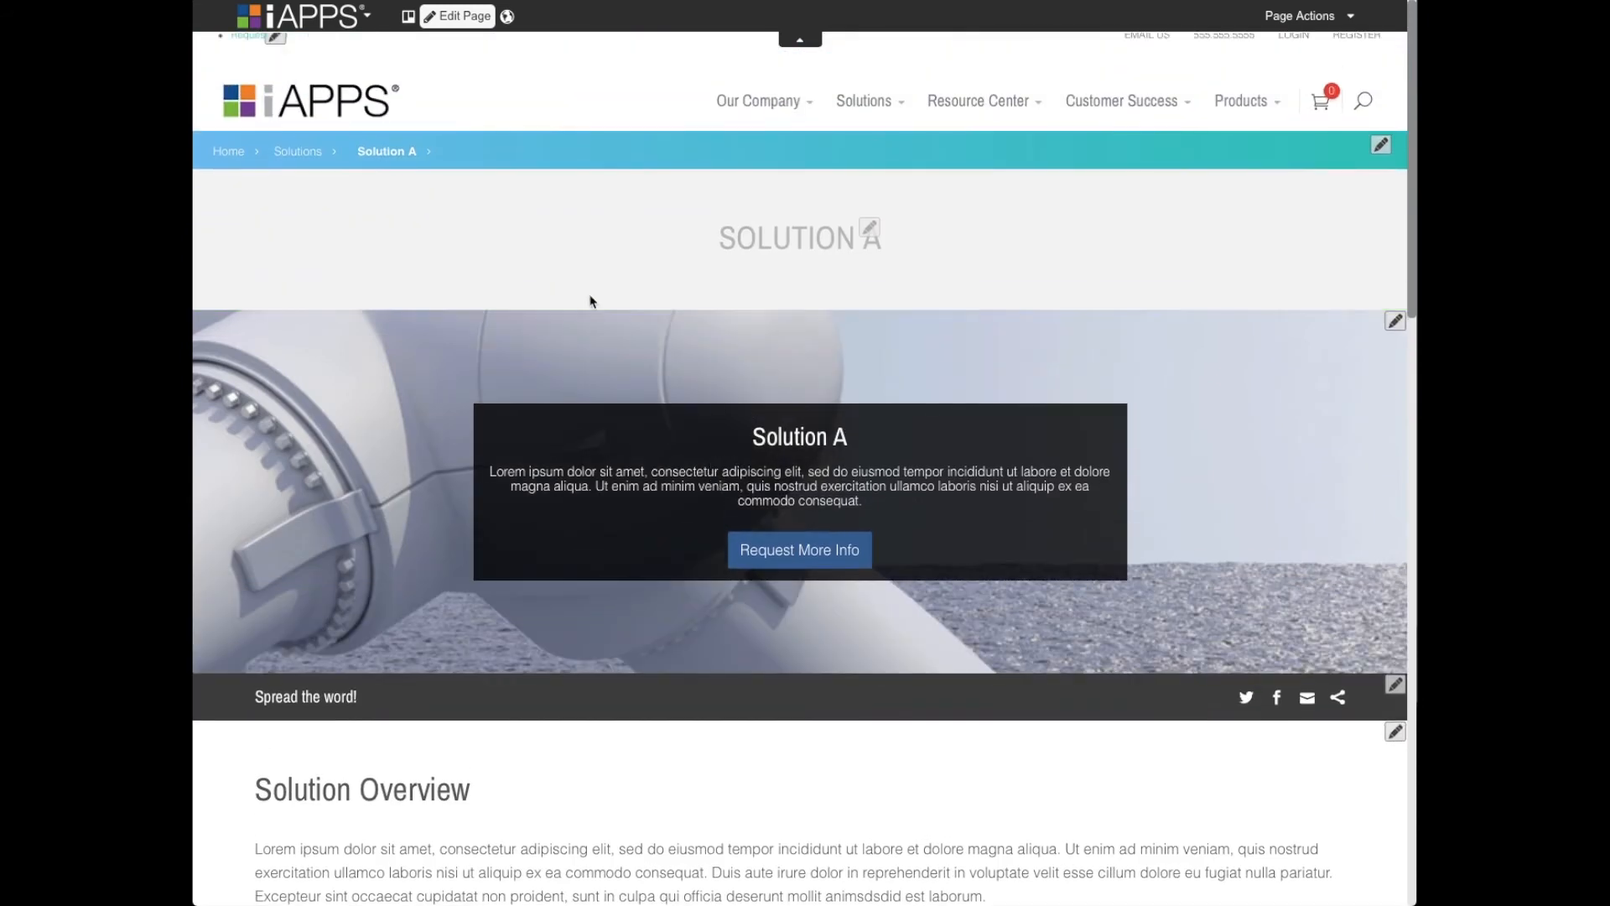
- Return from the Solution A page to its last visited location in the Menus & Pages administration
{"action": "left_click", "coordinate": [345, 23]}
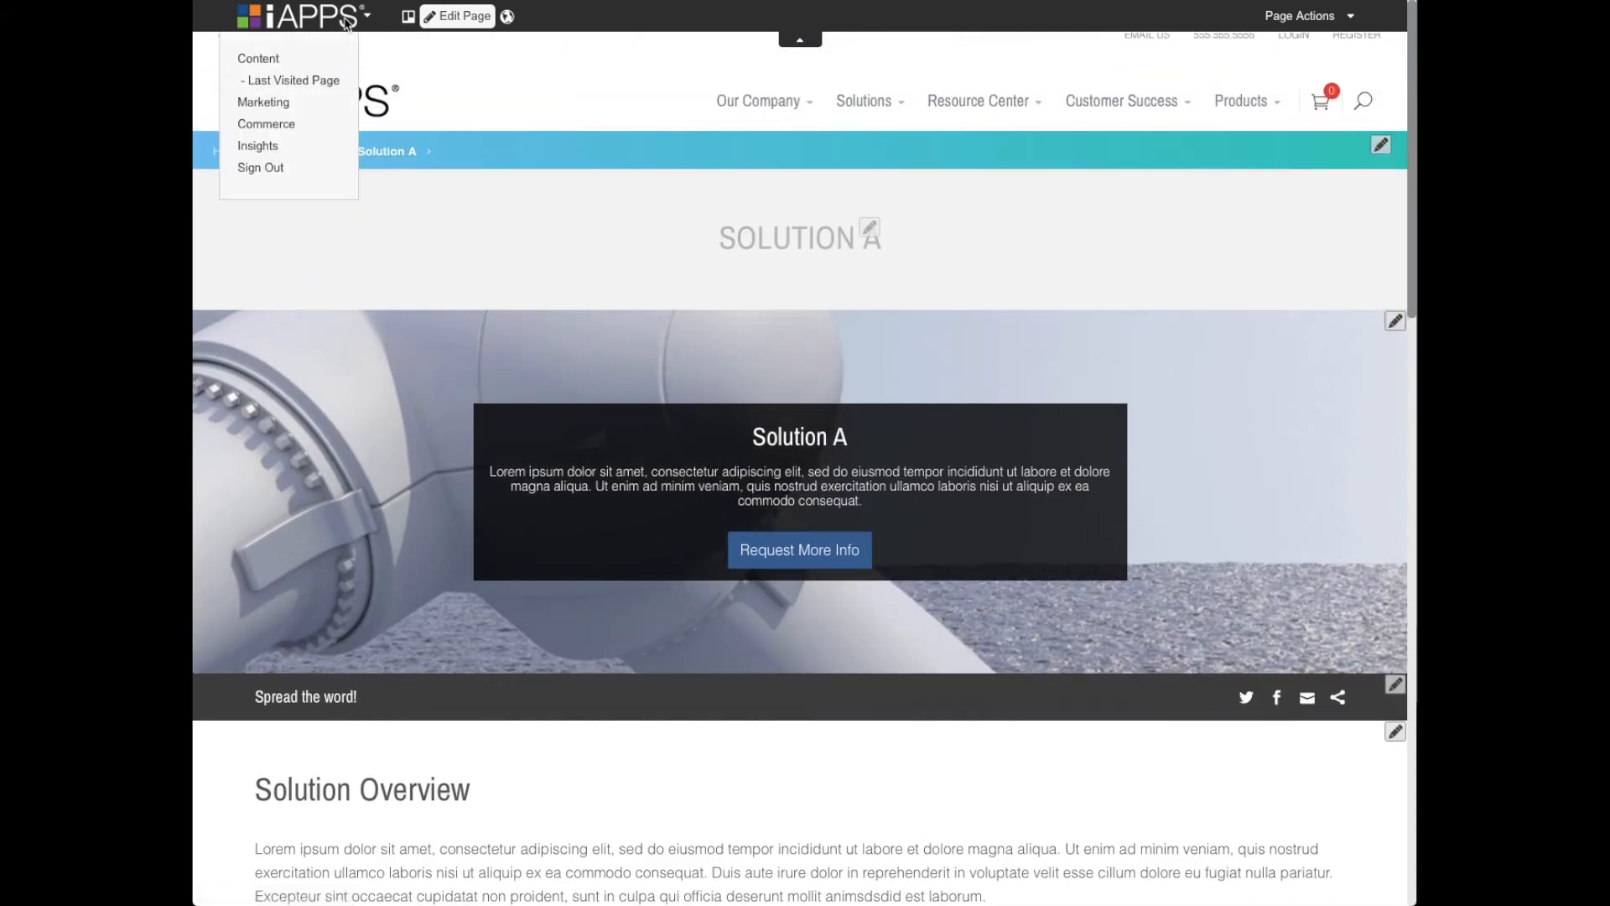
{"action": "left_click", "coordinate": [292, 81]}
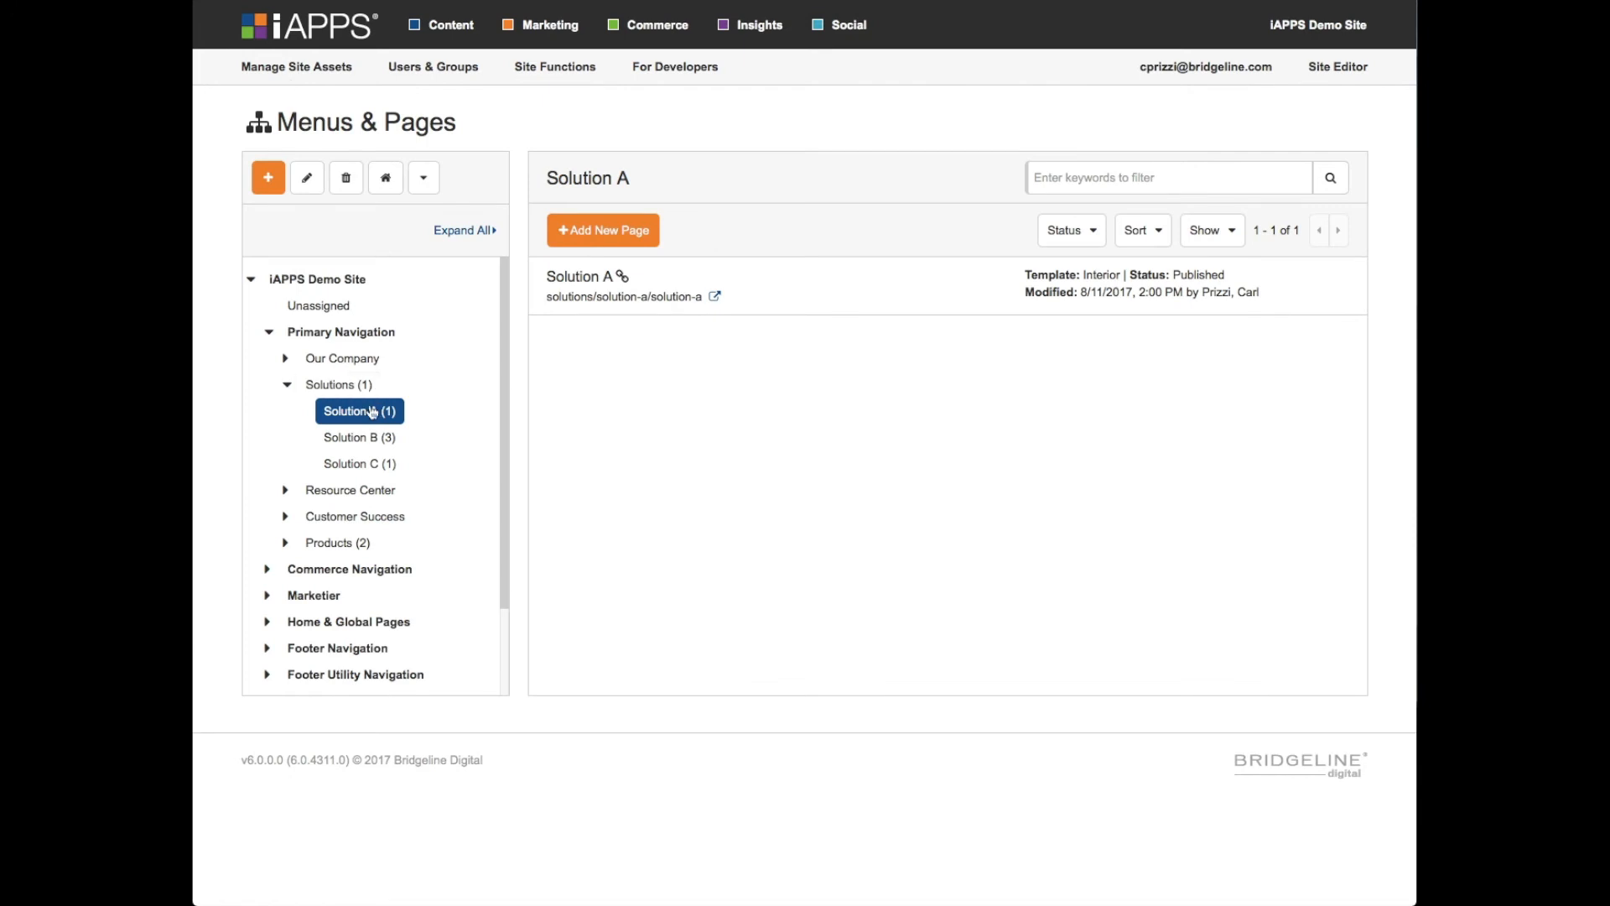
{"action": "scroll", "coordinate": [403, 457], "scroll_direction": "down", "scroll_amount": 1}
{"action": "scroll", "coordinate": [413, 419], "scroll_direction": "up", "scroll_amount": 1}
{"action": "scroll", "coordinate": [413, 412], "scroll_direction": "up", "scroll_amount": 1}
- Open the site's home page in the Site Editor and close its page notes
{"action": "left_click", "coordinate": [1338, 66]}
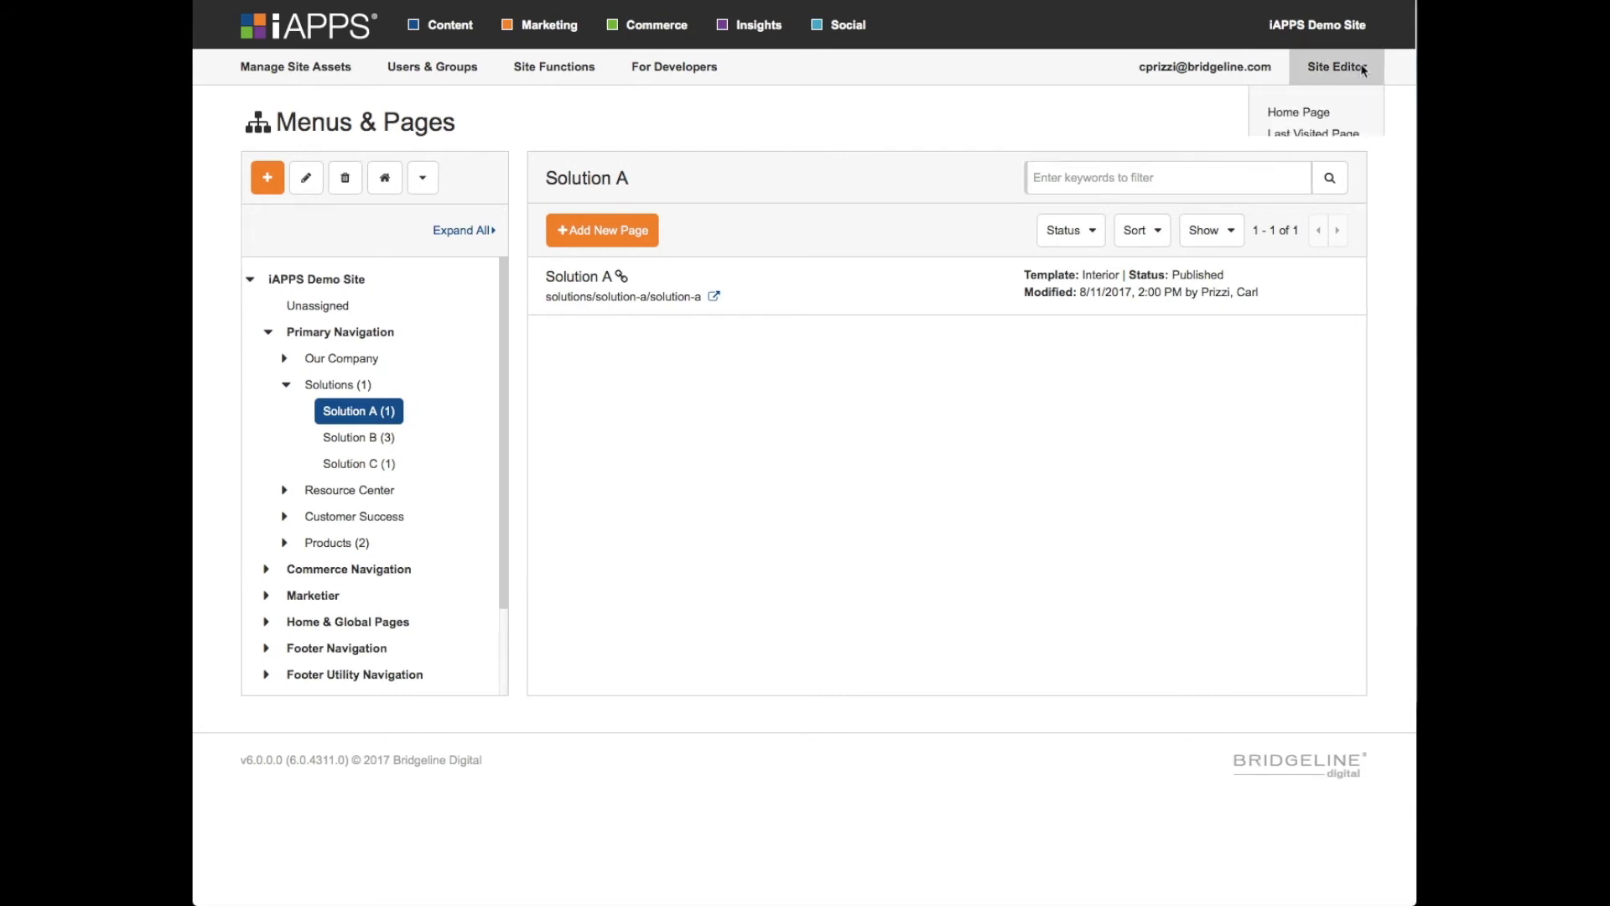
{"action": "left_click", "coordinate": [1307, 118]}
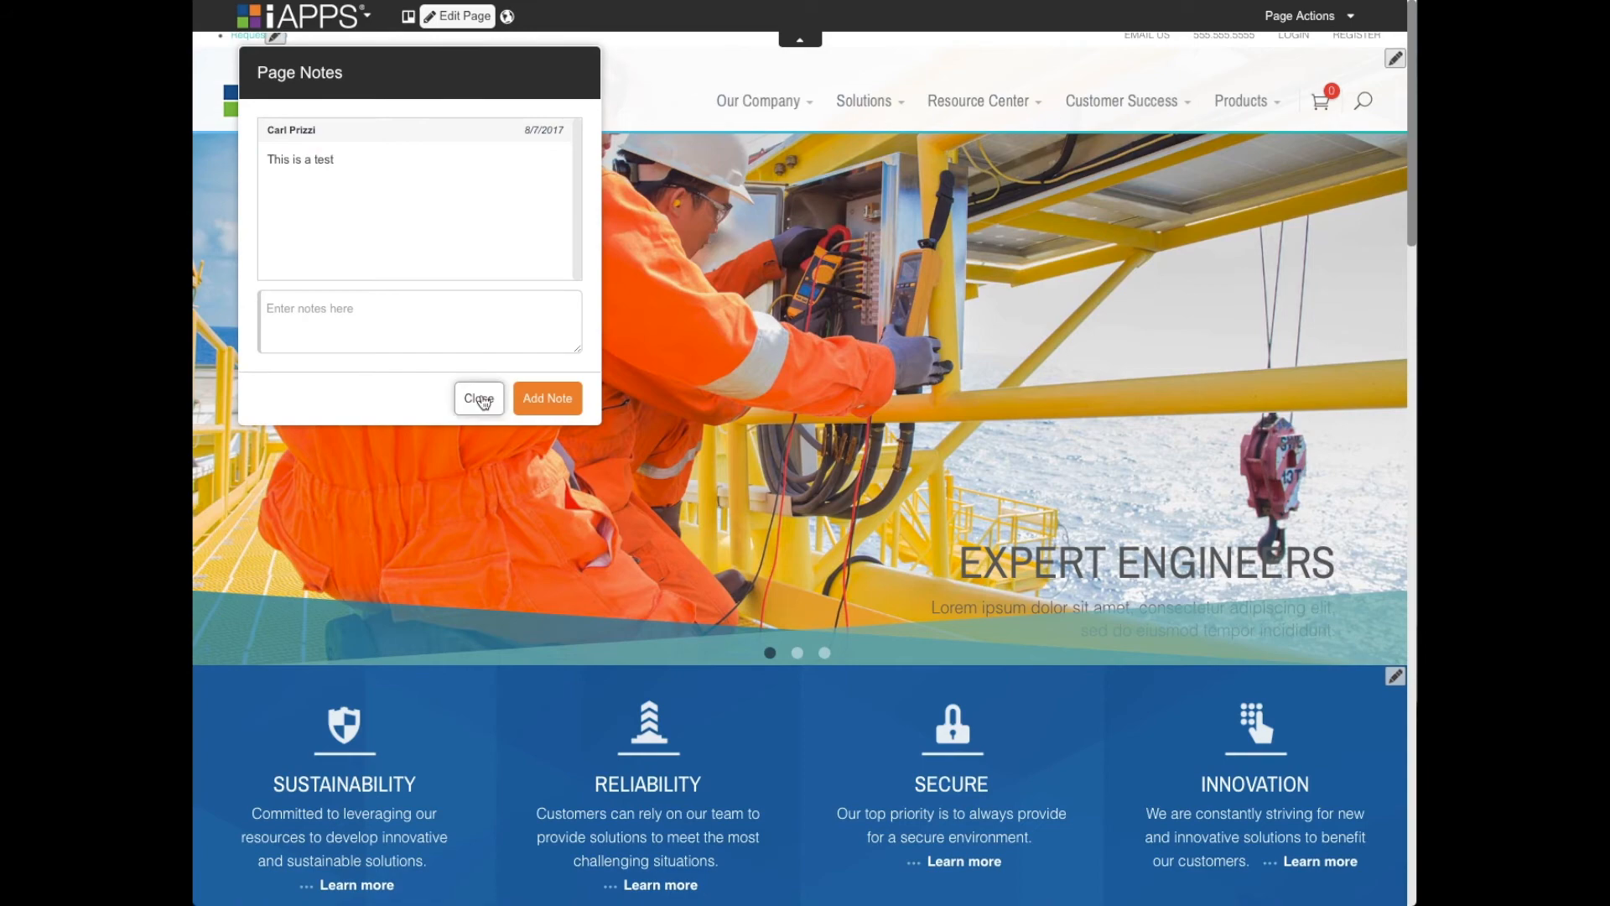
{"action": "left_click", "coordinate": [478, 397]}
{"action": "scroll", "coordinate": [683, 313], "scroll_direction": "down", "scroll_amount": 3}
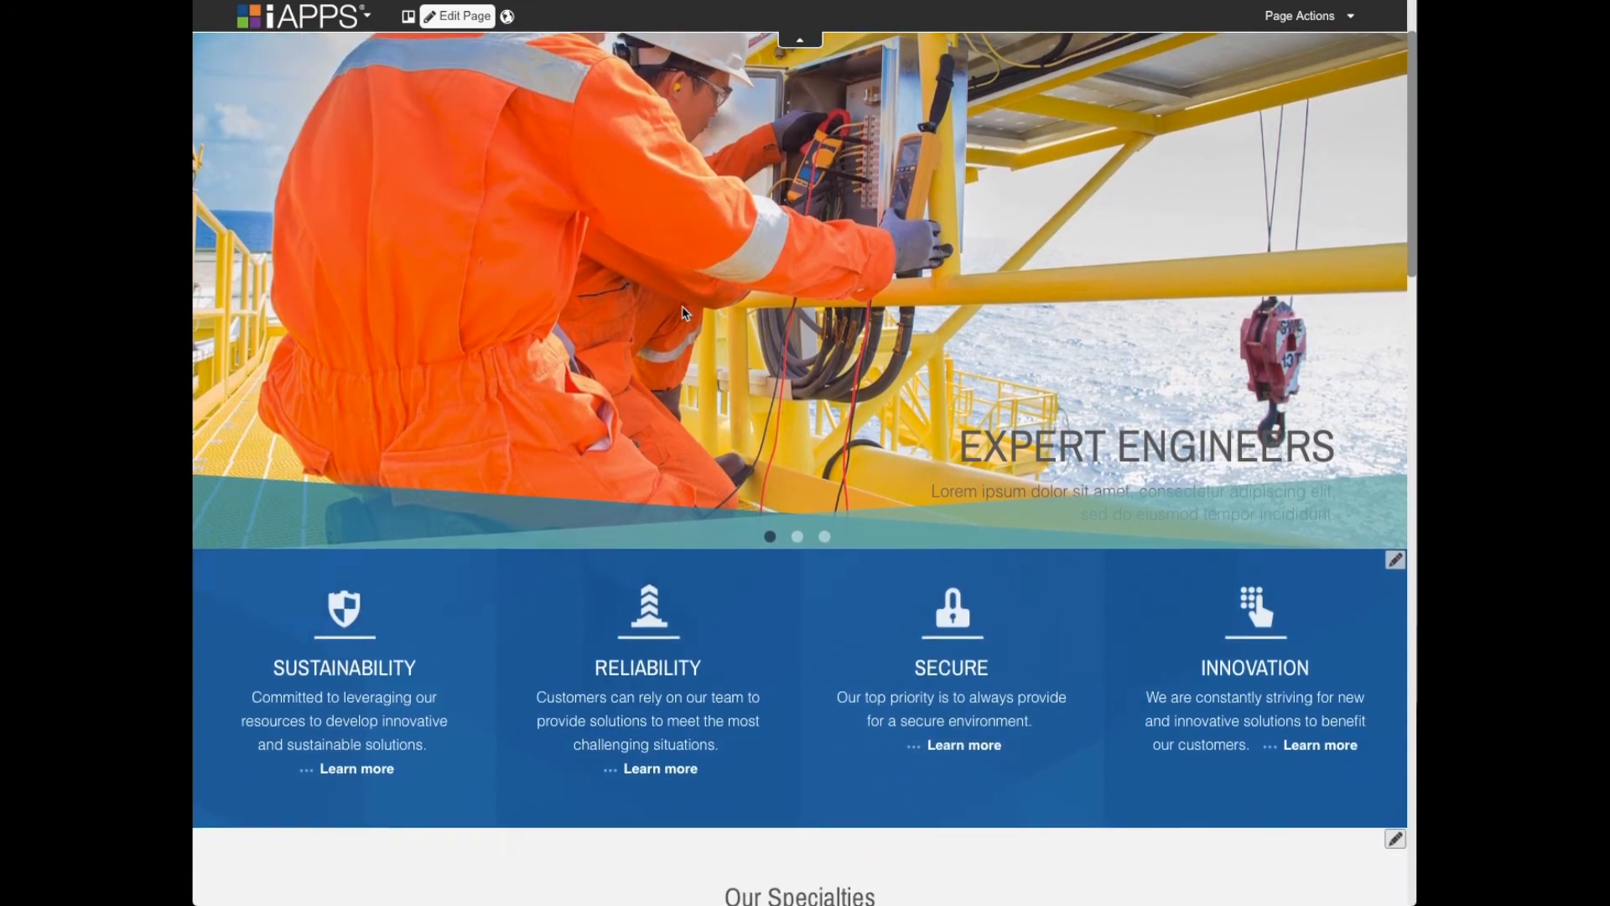
{"action": "scroll", "coordinate": [683, 313], "scroll_direction": "up", "scroll_amount": 3}
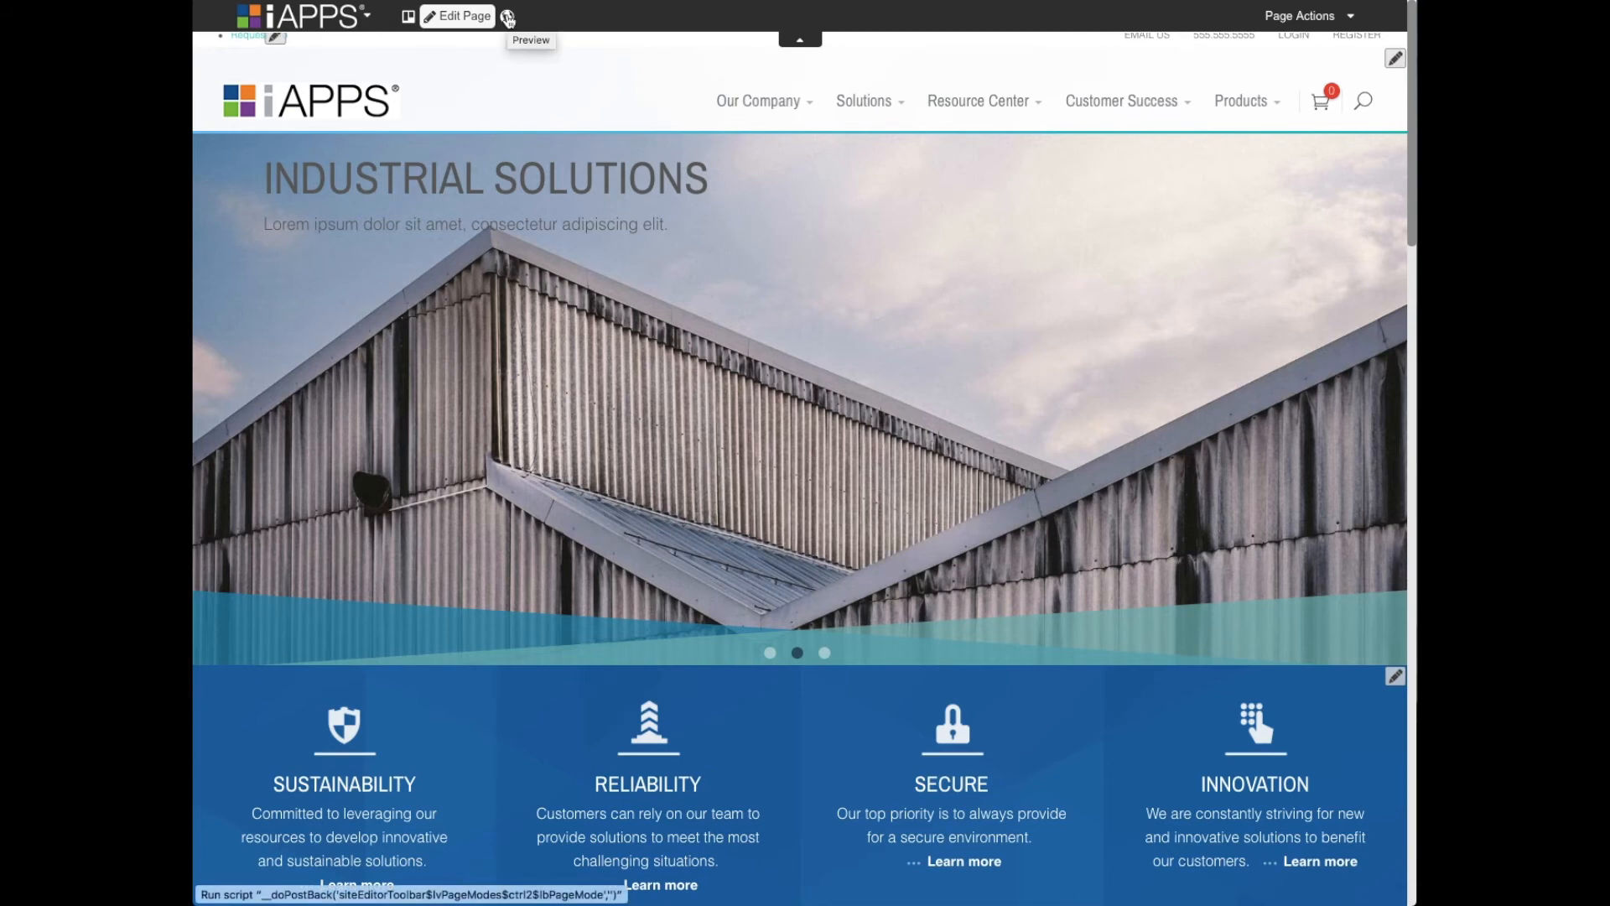
- Preview the home page for the Default audience on Desktop, checking the available visitor segments and the page down to its footer
{"action": "left_click", "coordinate": [509, 20]}
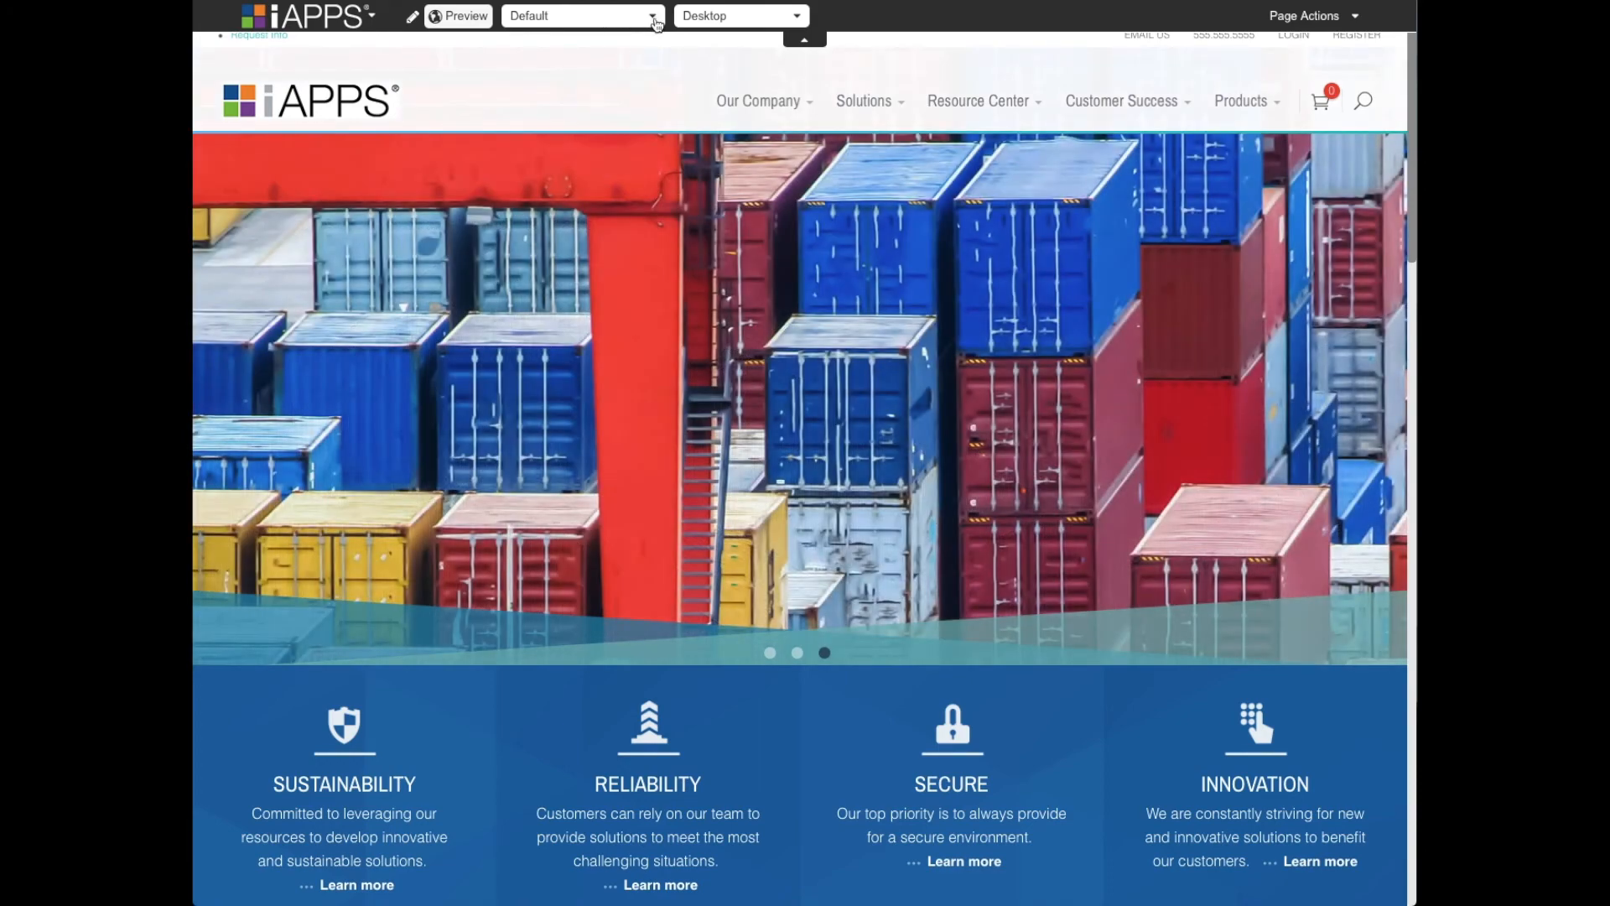
{"action": "left_click", "coordinate": [656, 24]}
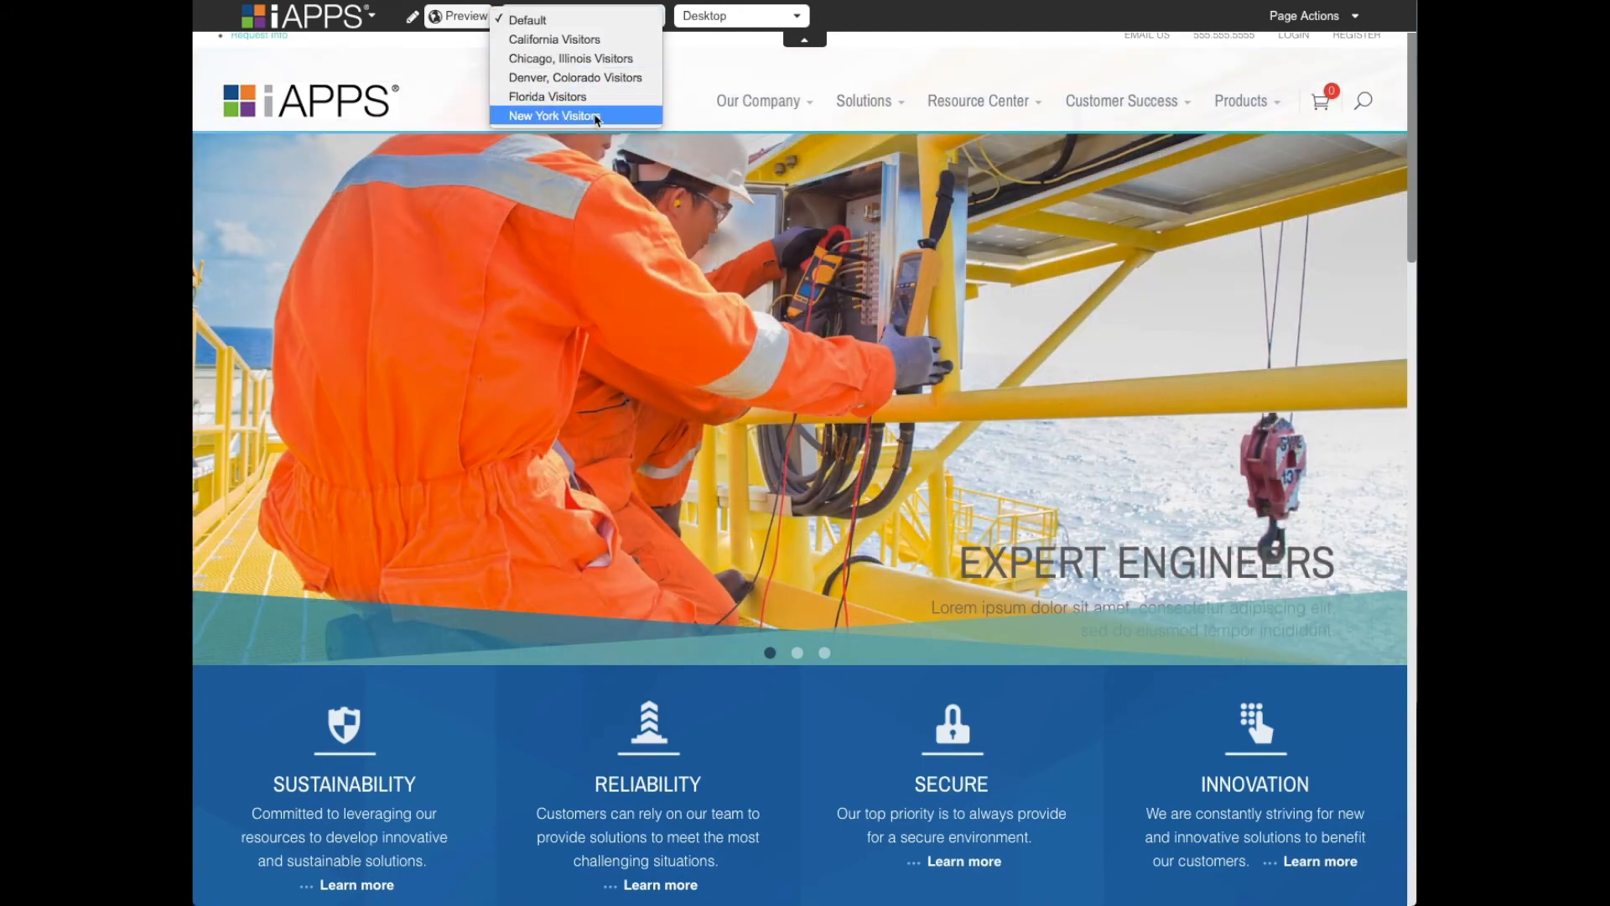
{"action": "left_click", "coordinate": [453, 205]}
{"action": "scroll", "coordinate": [503, 197], "scroll_direction": "down", "scroll_amount": 1}
{"action": "scroll", "coordinate": [517, 187], "scroll_direction": "down", "scroll_amount": 15}
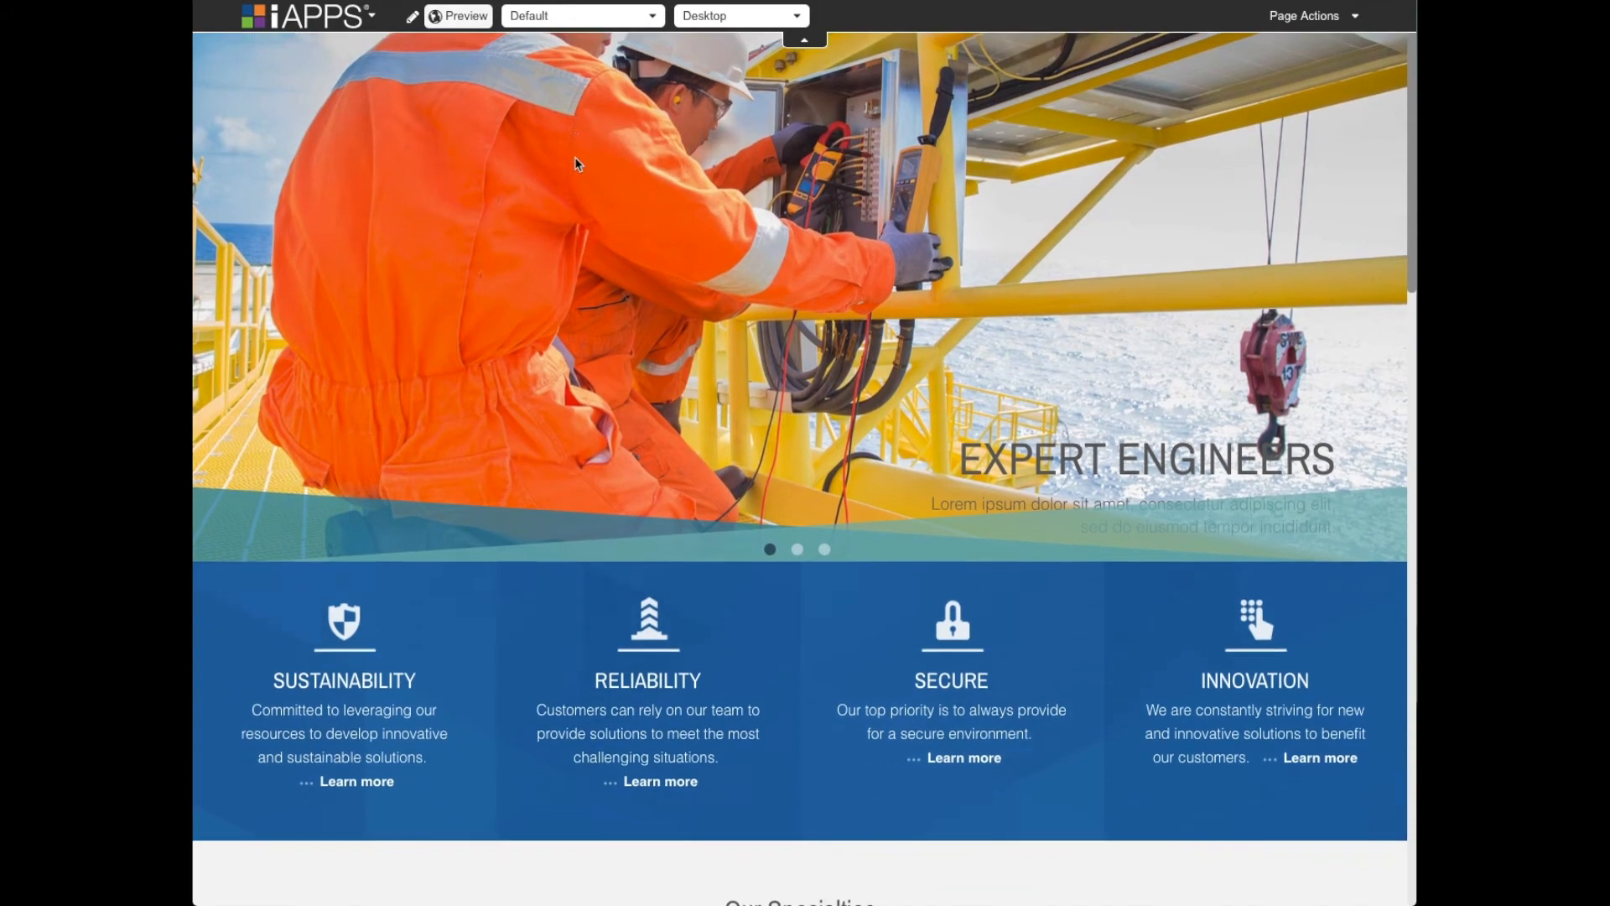
{"action": "scroll", "coordinate": [577, 165], "scroll_direction": "down", "scroll_amount": 10}
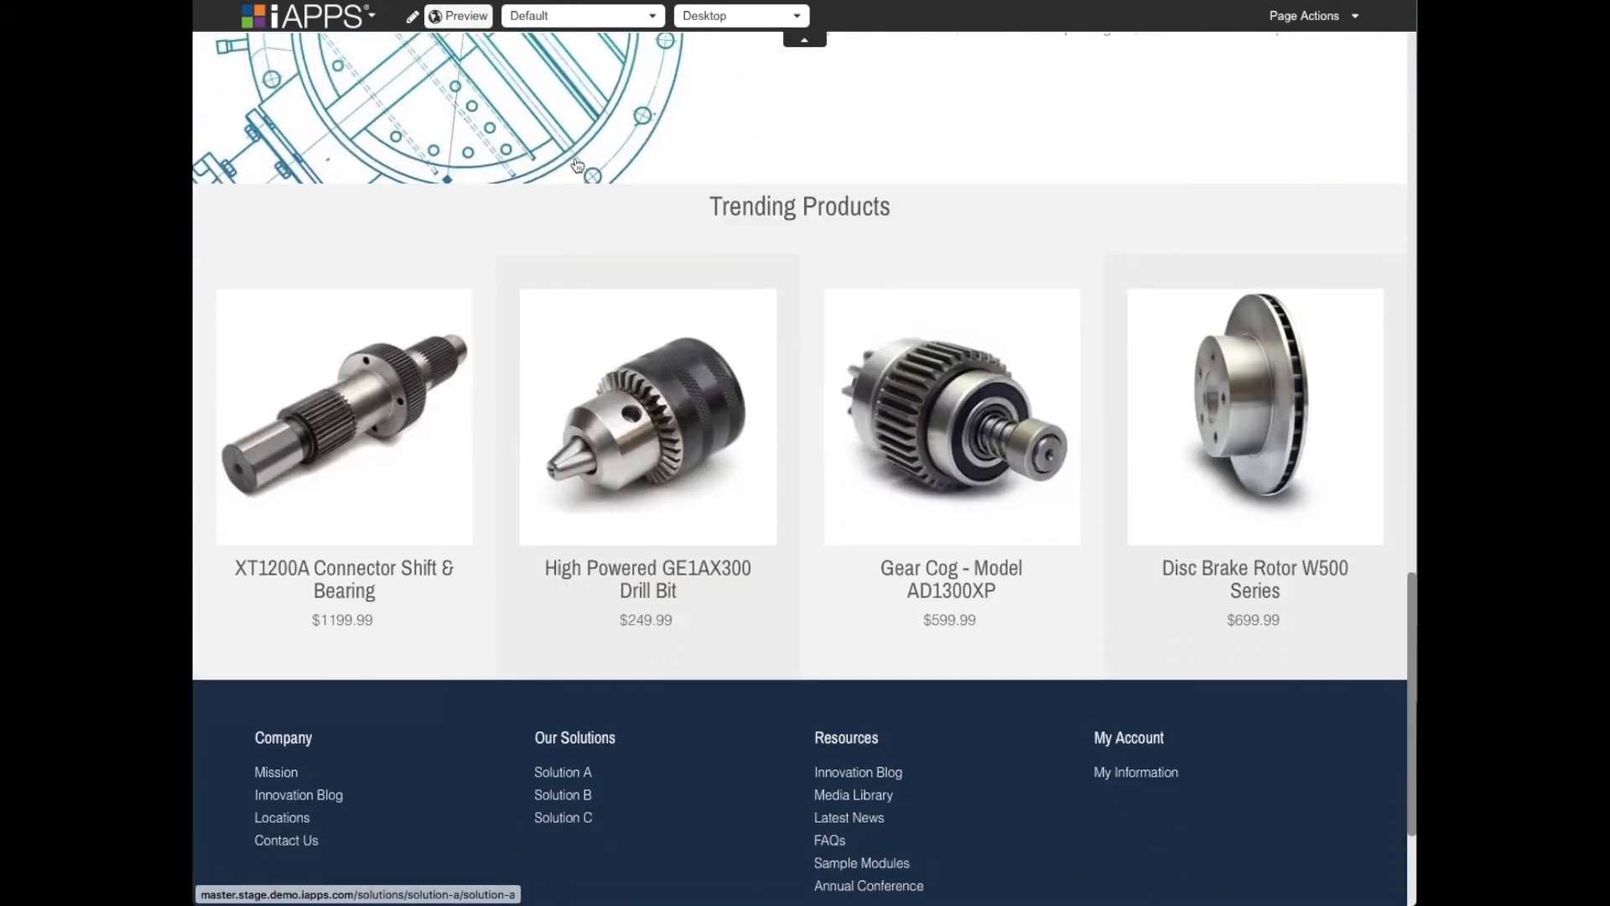
{"action": "scroll", "coordinate": [577, 165], "scroll_direction": "up", "scroll_amount": 12}
{"action": "scroll", "coordinate": [576, 165], "scroll_direction": "up", "scroll_amount": 15}
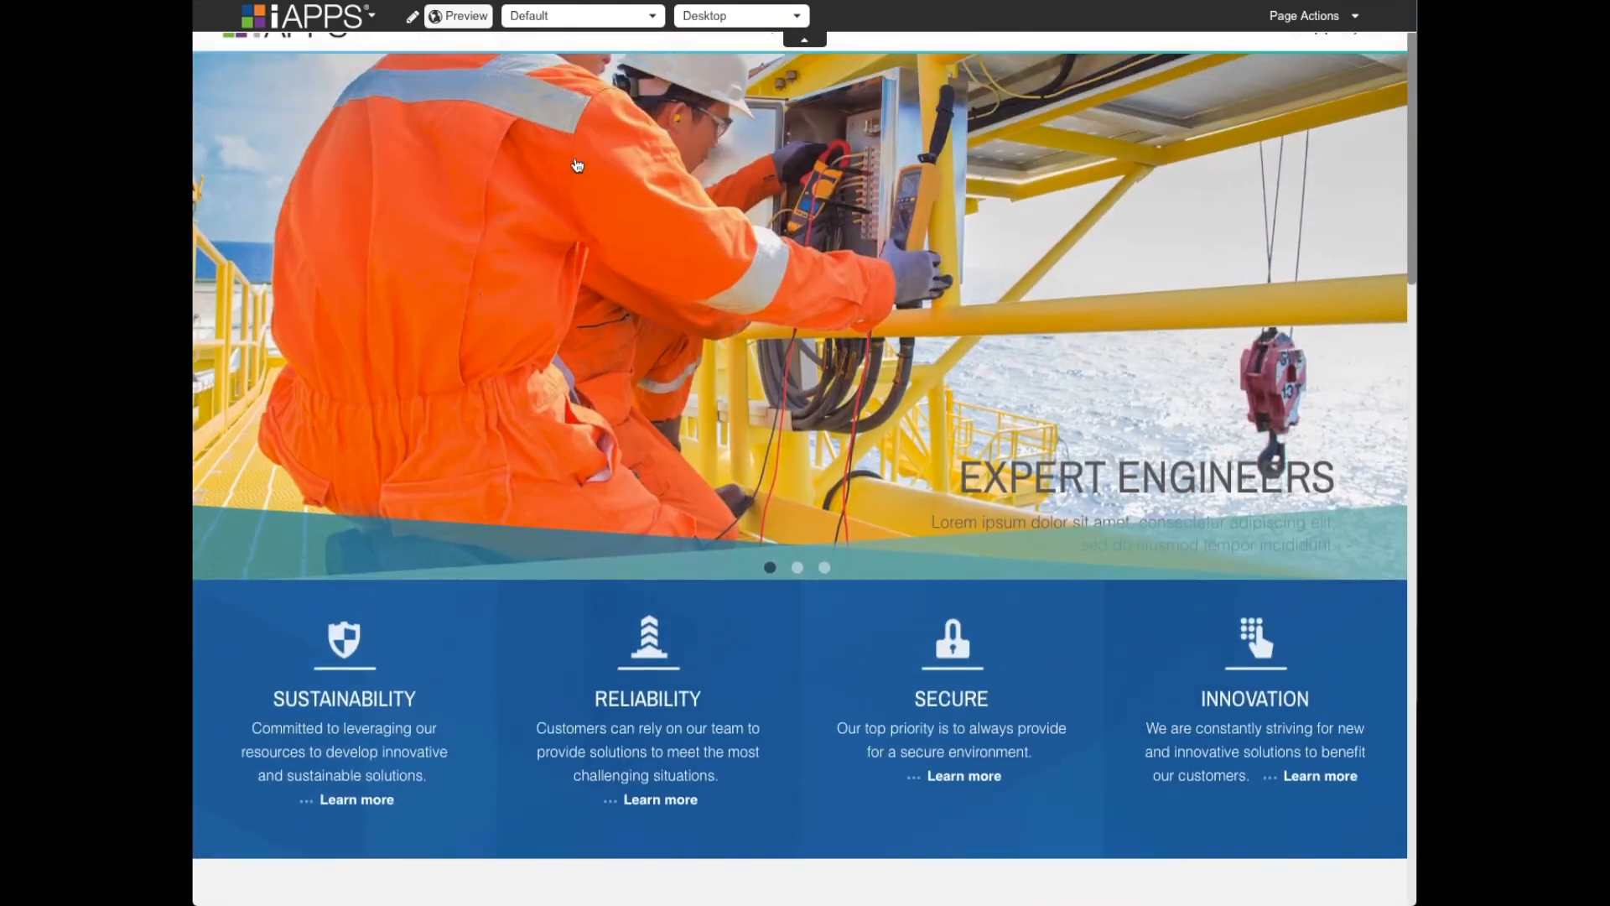
- Preview the home page as New York Visitors and examine the content between Trending Products and the footer
{"action": "left_click", "coordinate": [584, 17]}
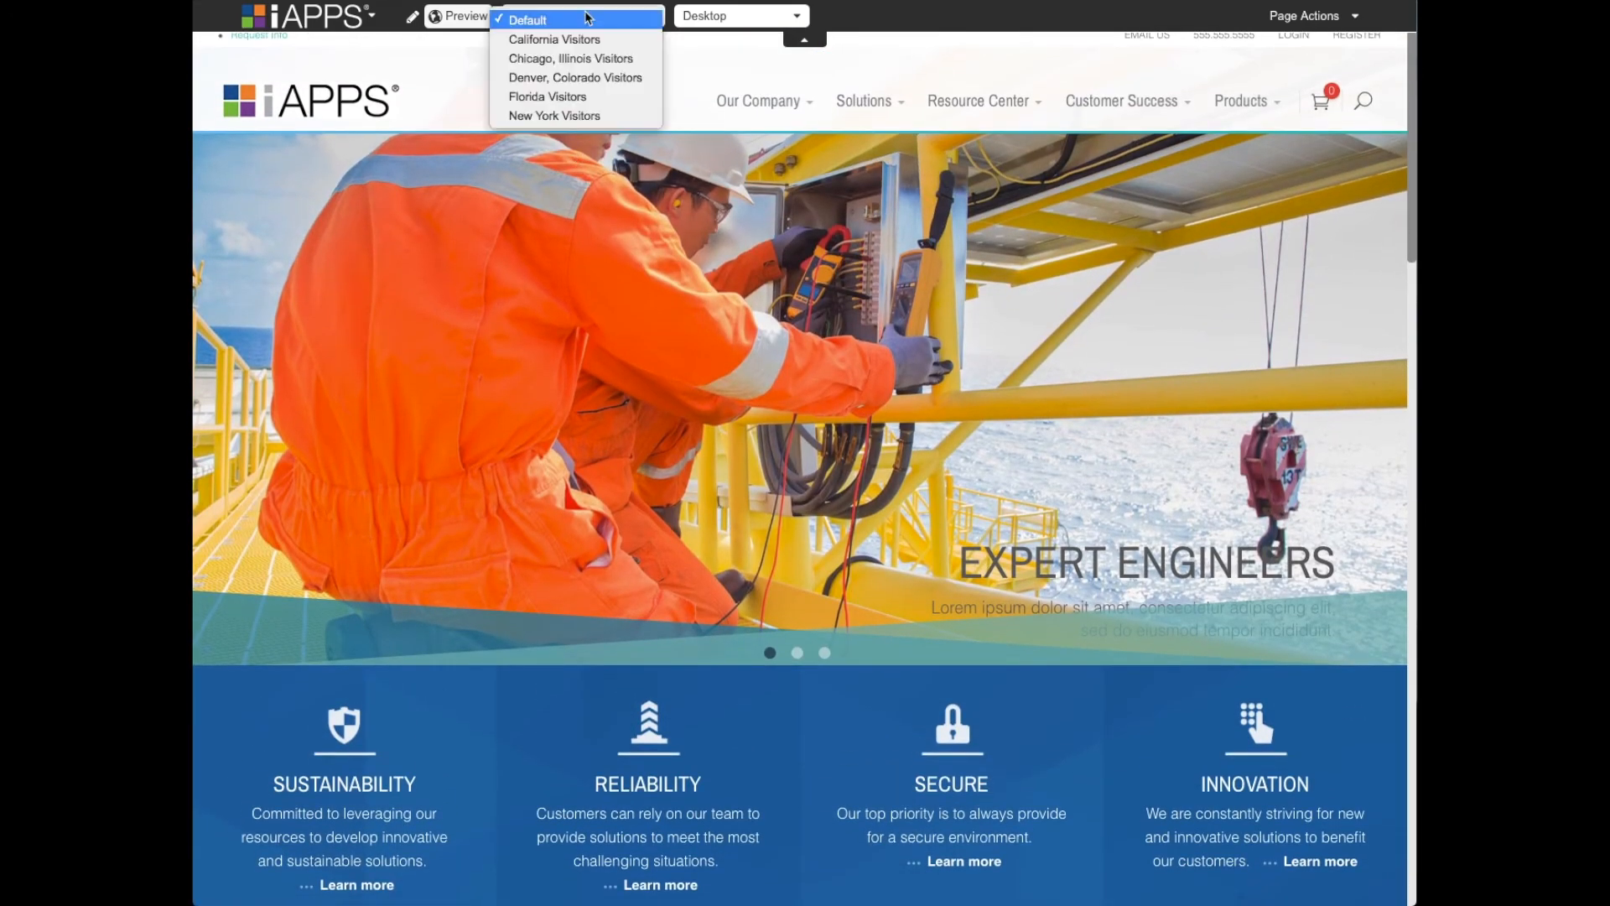
{"action": "left_click", "coordinate": [575, 117]}
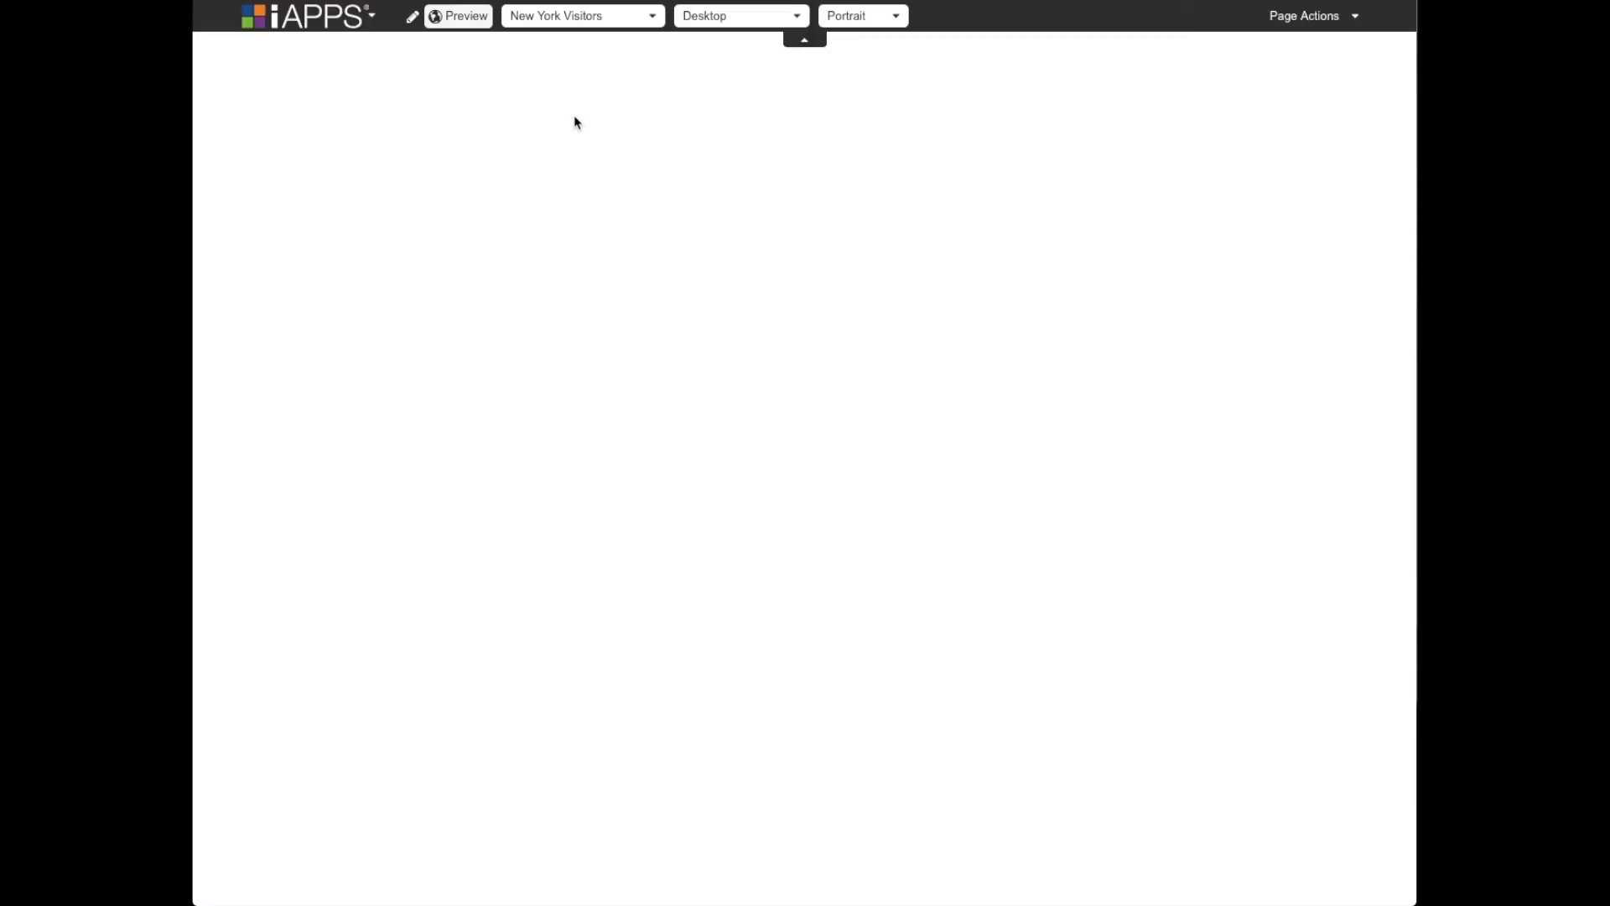
{"action": "scroll", "coordinate": [593, 120], "scroll_direction": "down", "scroll_amount": 20}
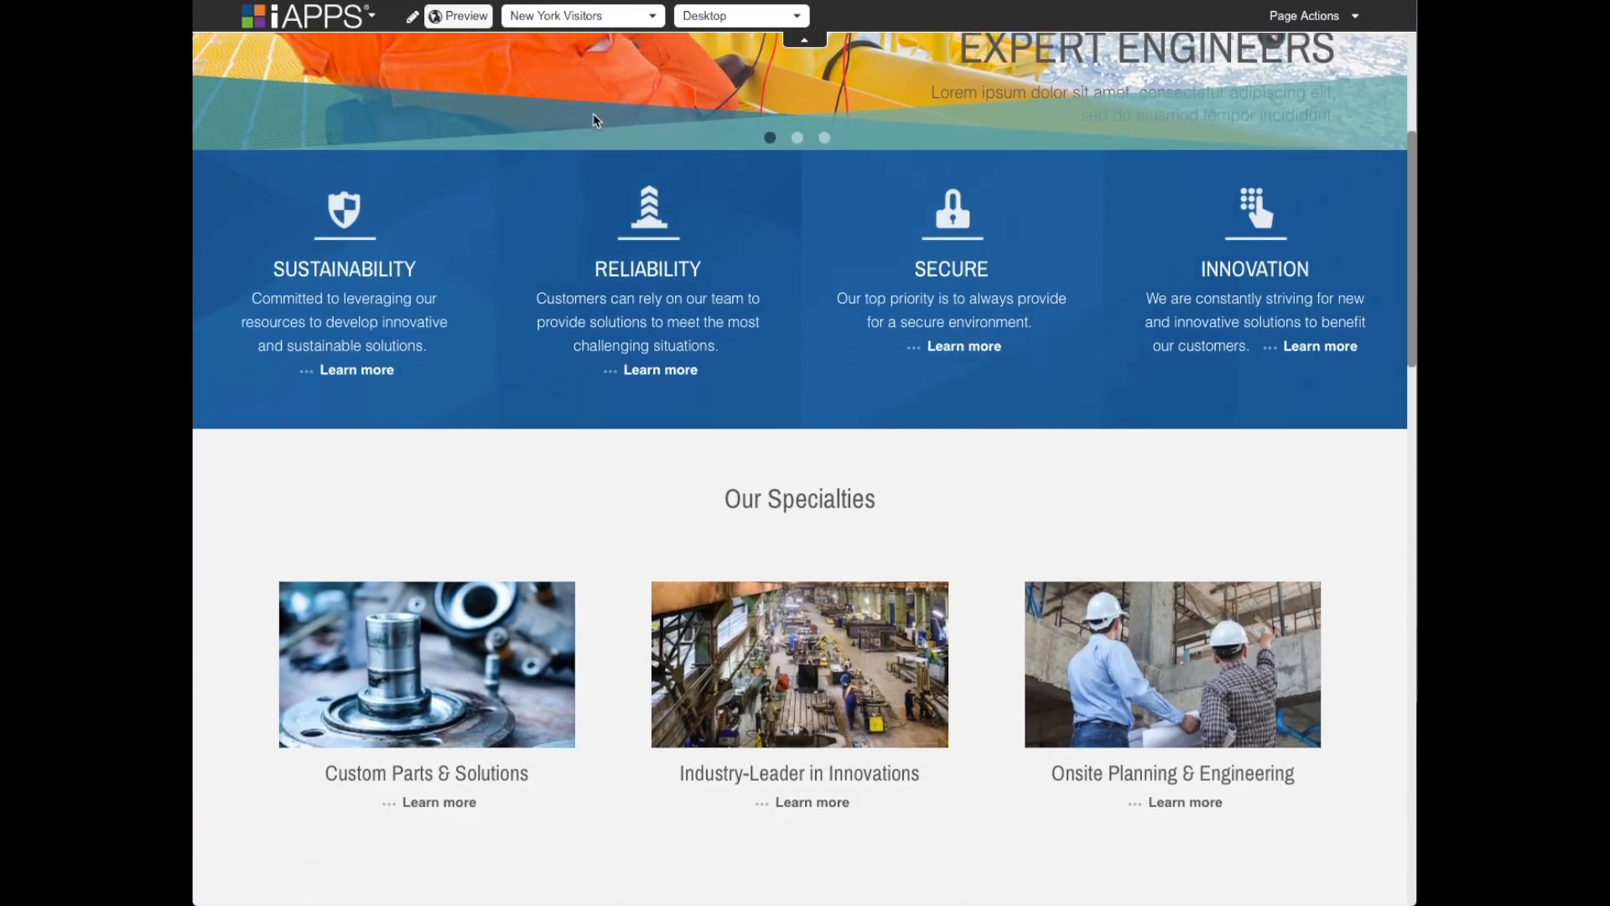
{"action": "scroll", "coordinate": [593, 120], "scroll_direction": "down", "scroll_amount": 5}
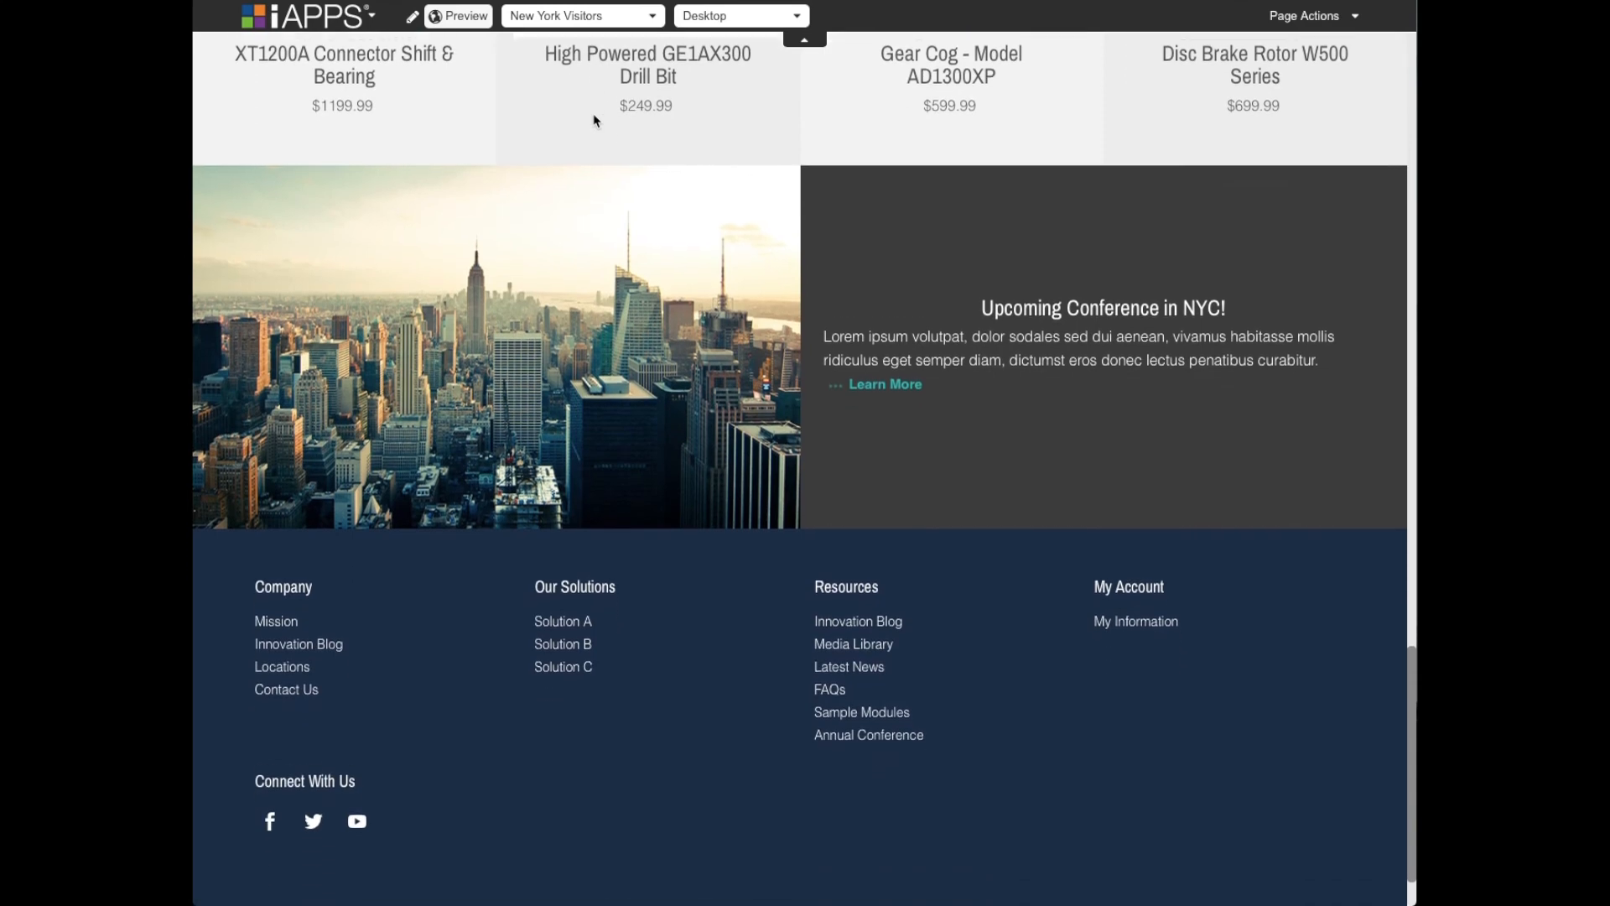
{"action": "scroll", "coordinate": [612, 263], "scroll_direction": "up", "scroll_amount": 3}
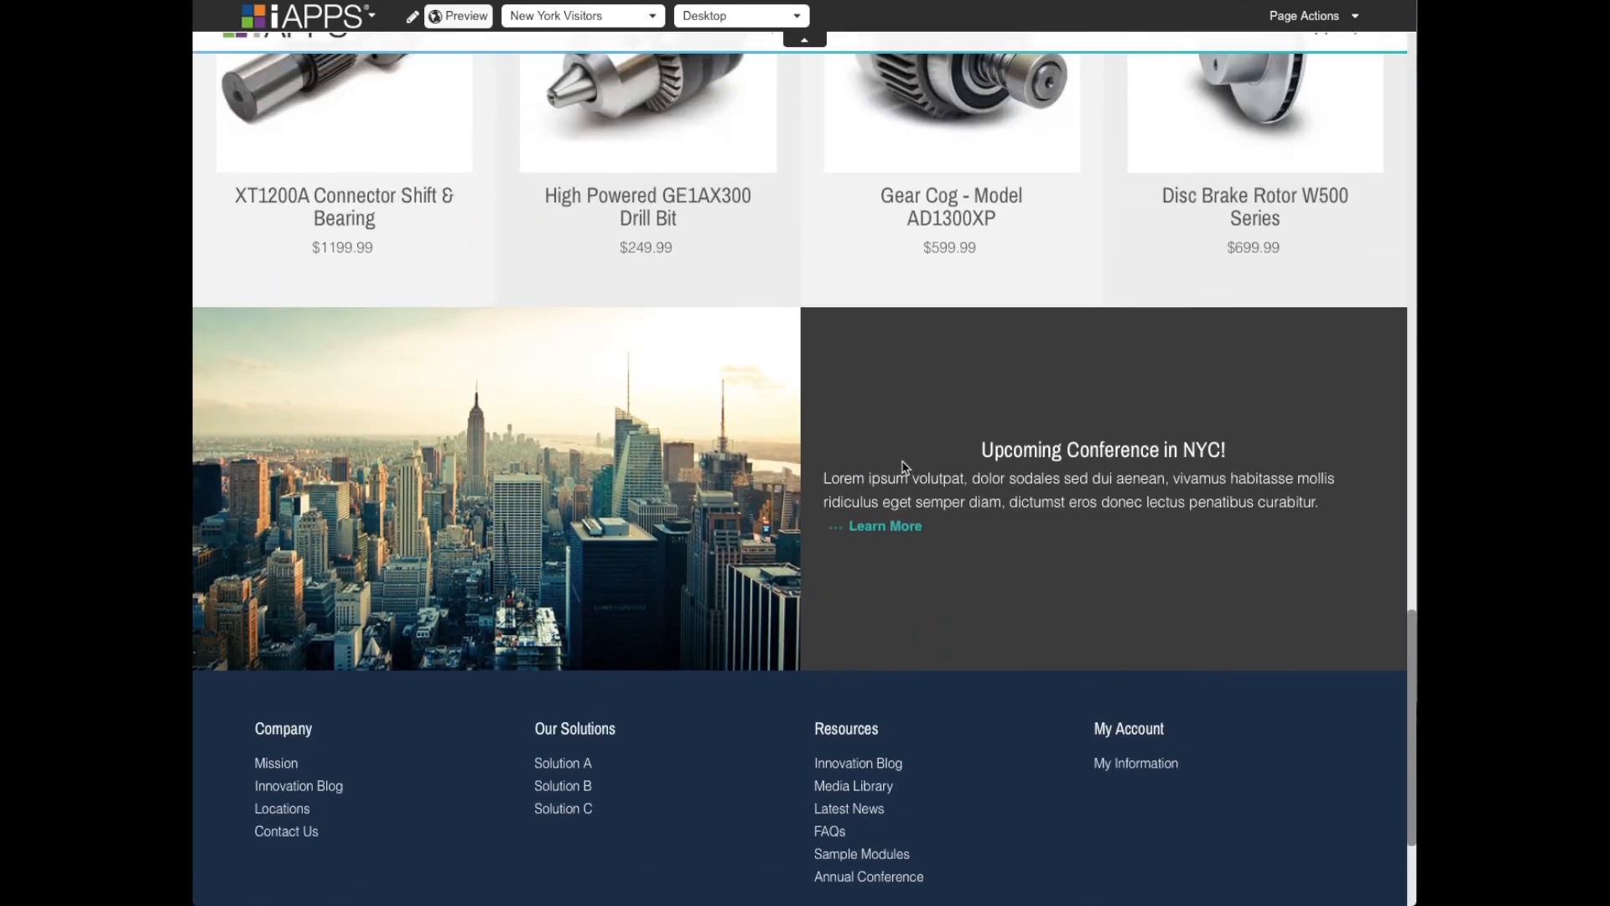
{"action": "scroll", "coordinate": [917, 456], "scroll_direction": "up", "scroll_amount": 2}
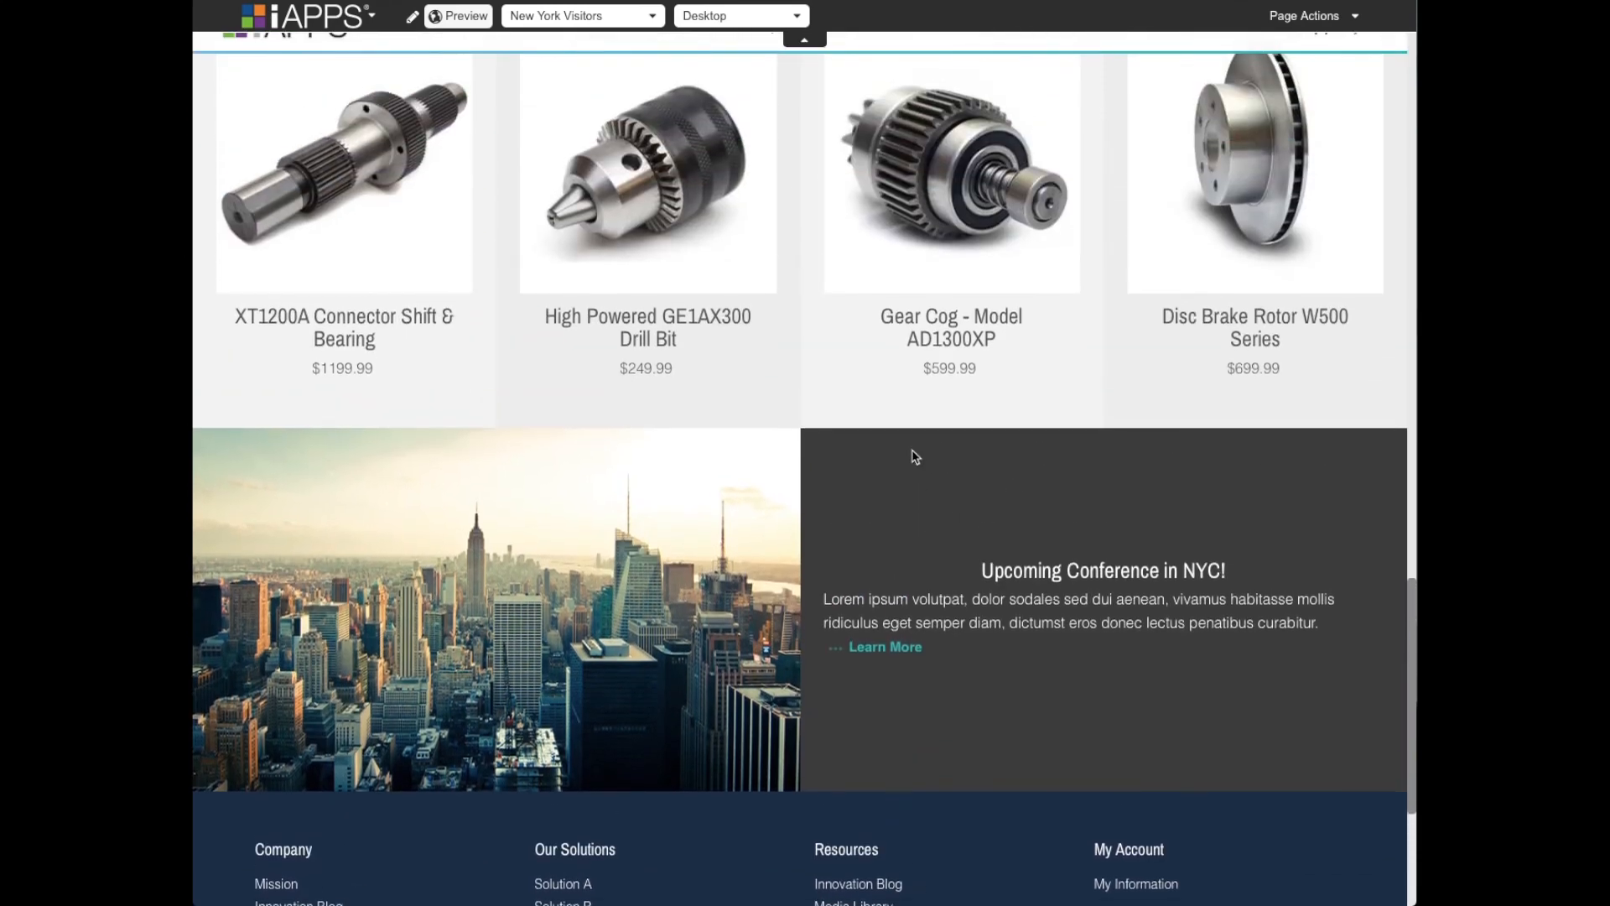
{"action": "scroll", "coordinate": [761, 532], "scroll_direction": "up", "scroll_amount": 3}
{"action": "scroll", "coordinate": [763, 535], "scroll_direction": "up", "scroll_amount": 15}
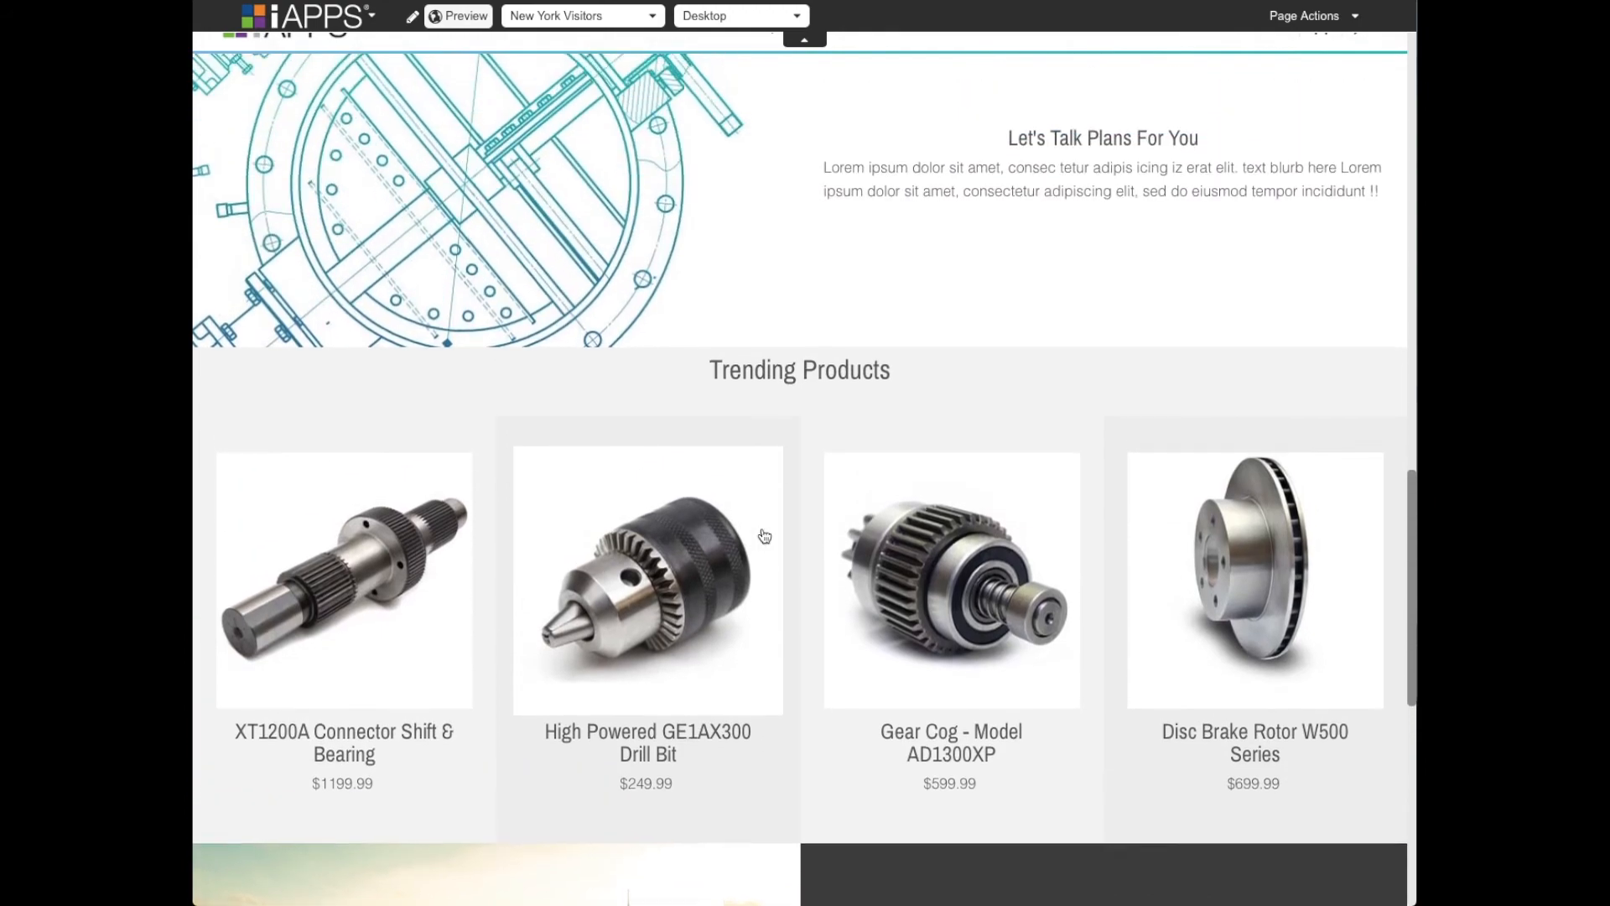
{"action": "scroll", "coordinate": [763, 534], "scroll_direction": "up", "scroll_amount": 8}
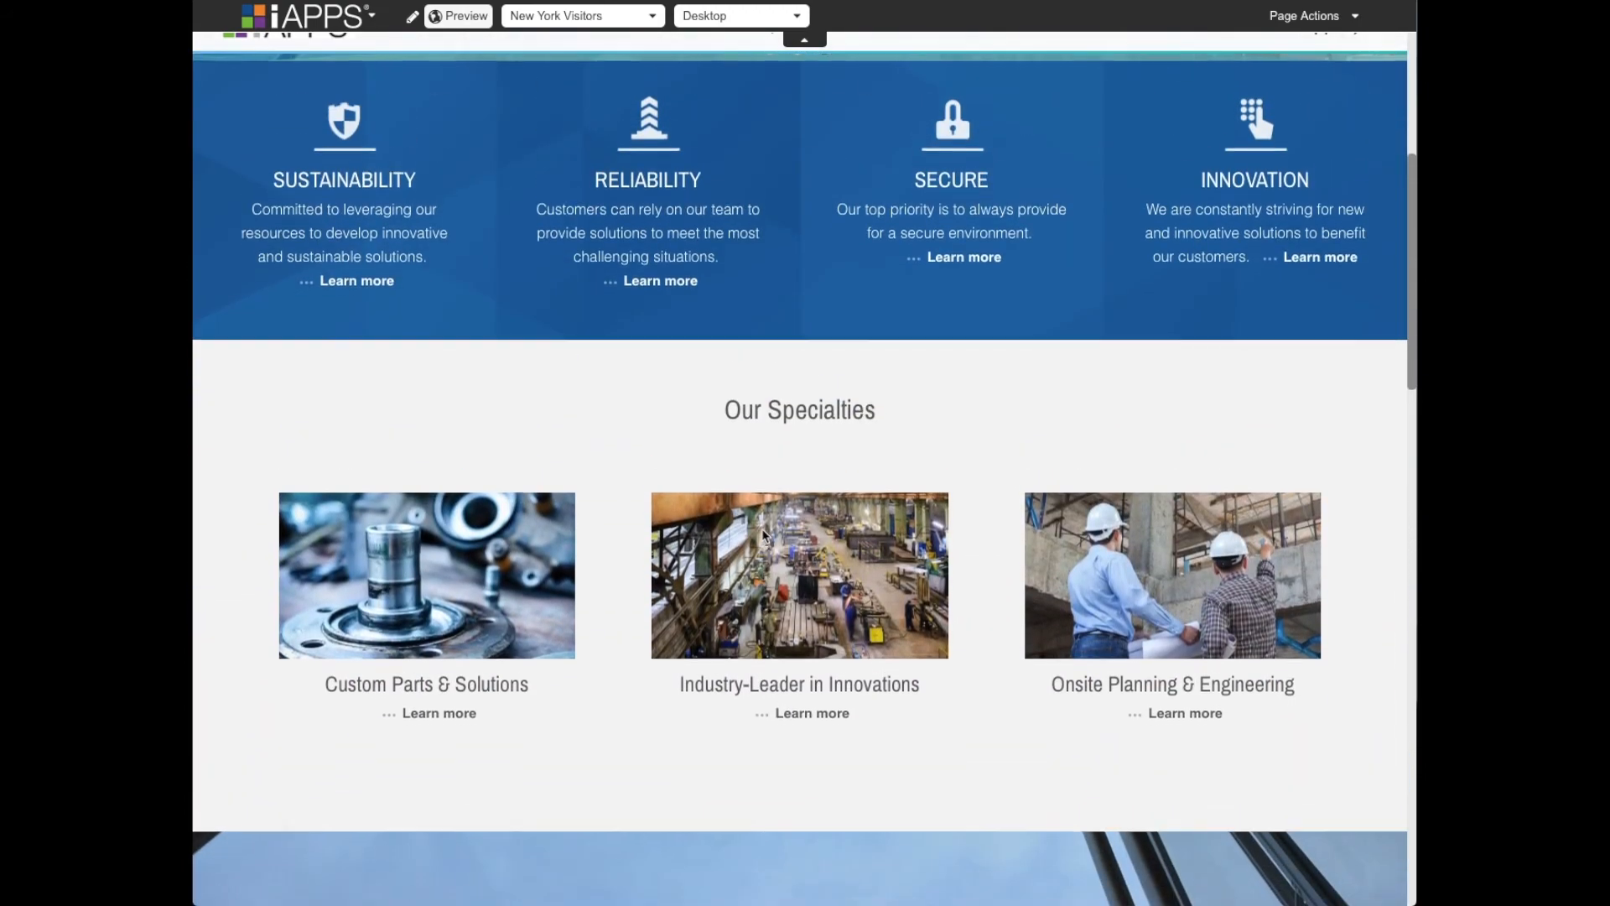
- Preview the home page for New York Visitors on Tablet in portrait and landscape, ending in Portrait
{"action": "scroll", "coordinate": [765, 534], "scroll_direction": "up", "scroll_amount": 2}
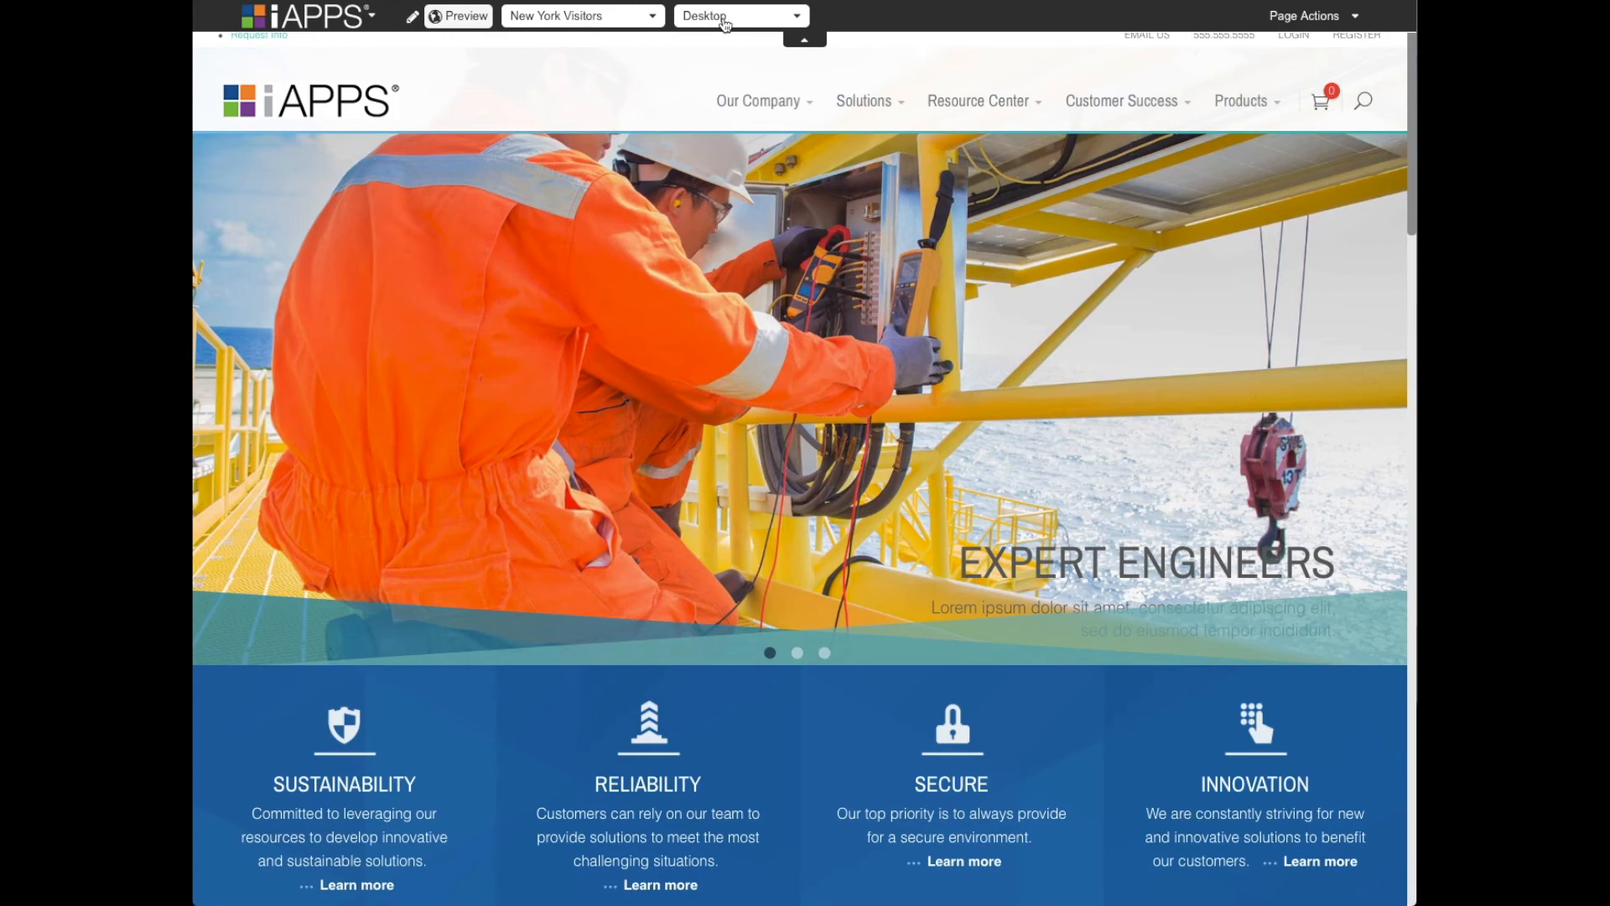
{"action": "left_click", "coordinate": [722, 20]}
{"action": "left_click", "coordinate": [720, 39]}
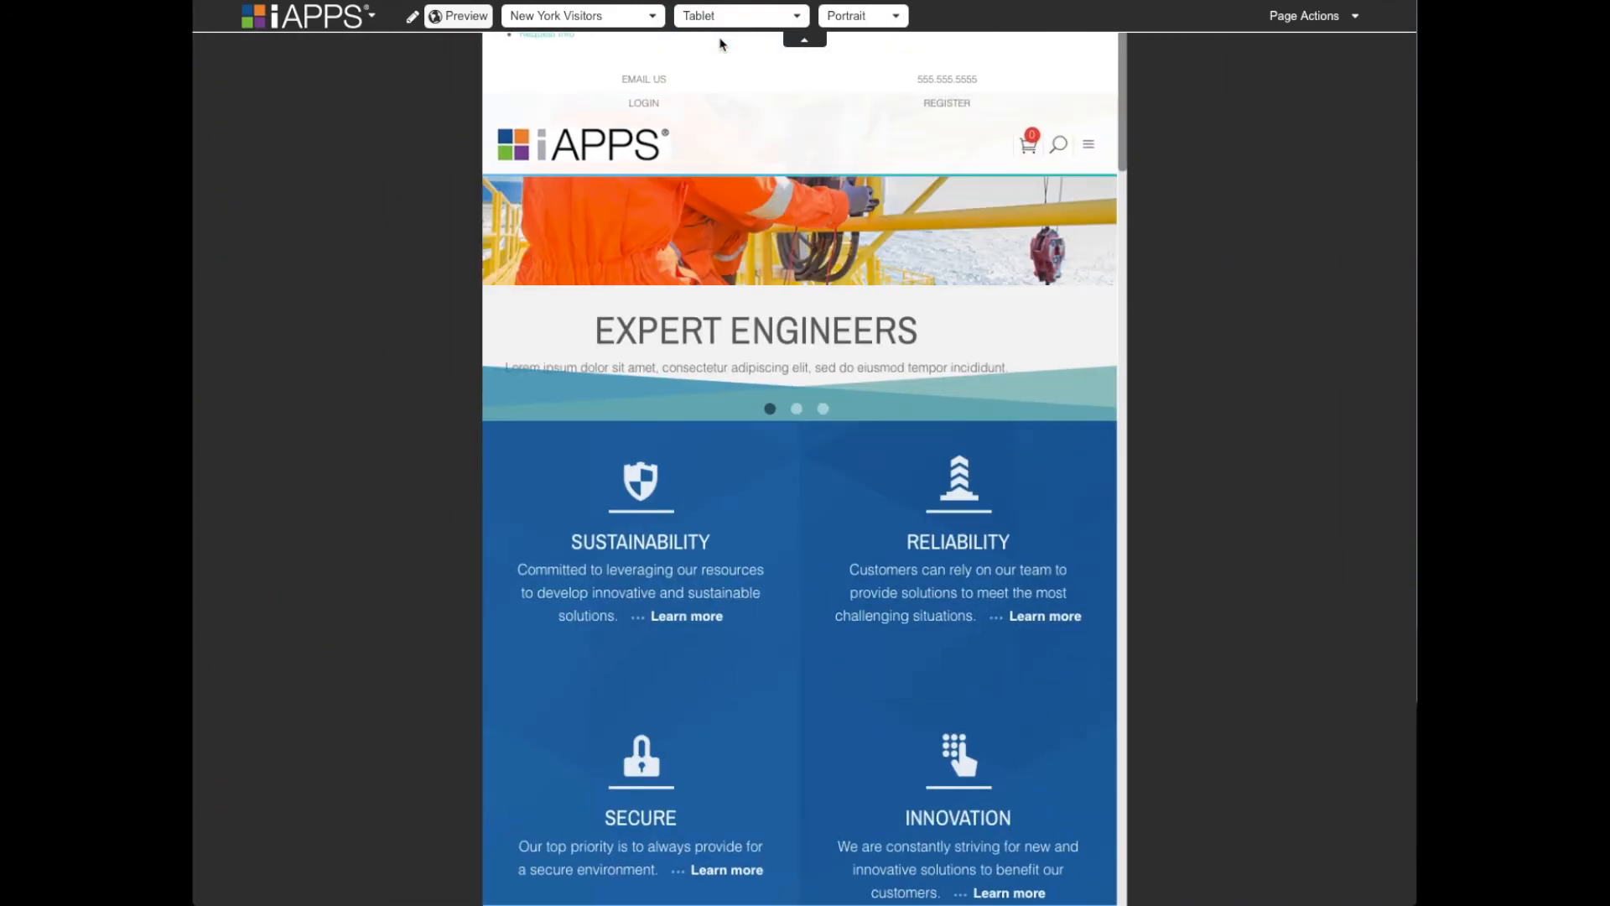
{"action": "left_click", "coordinate": [855, 19]}
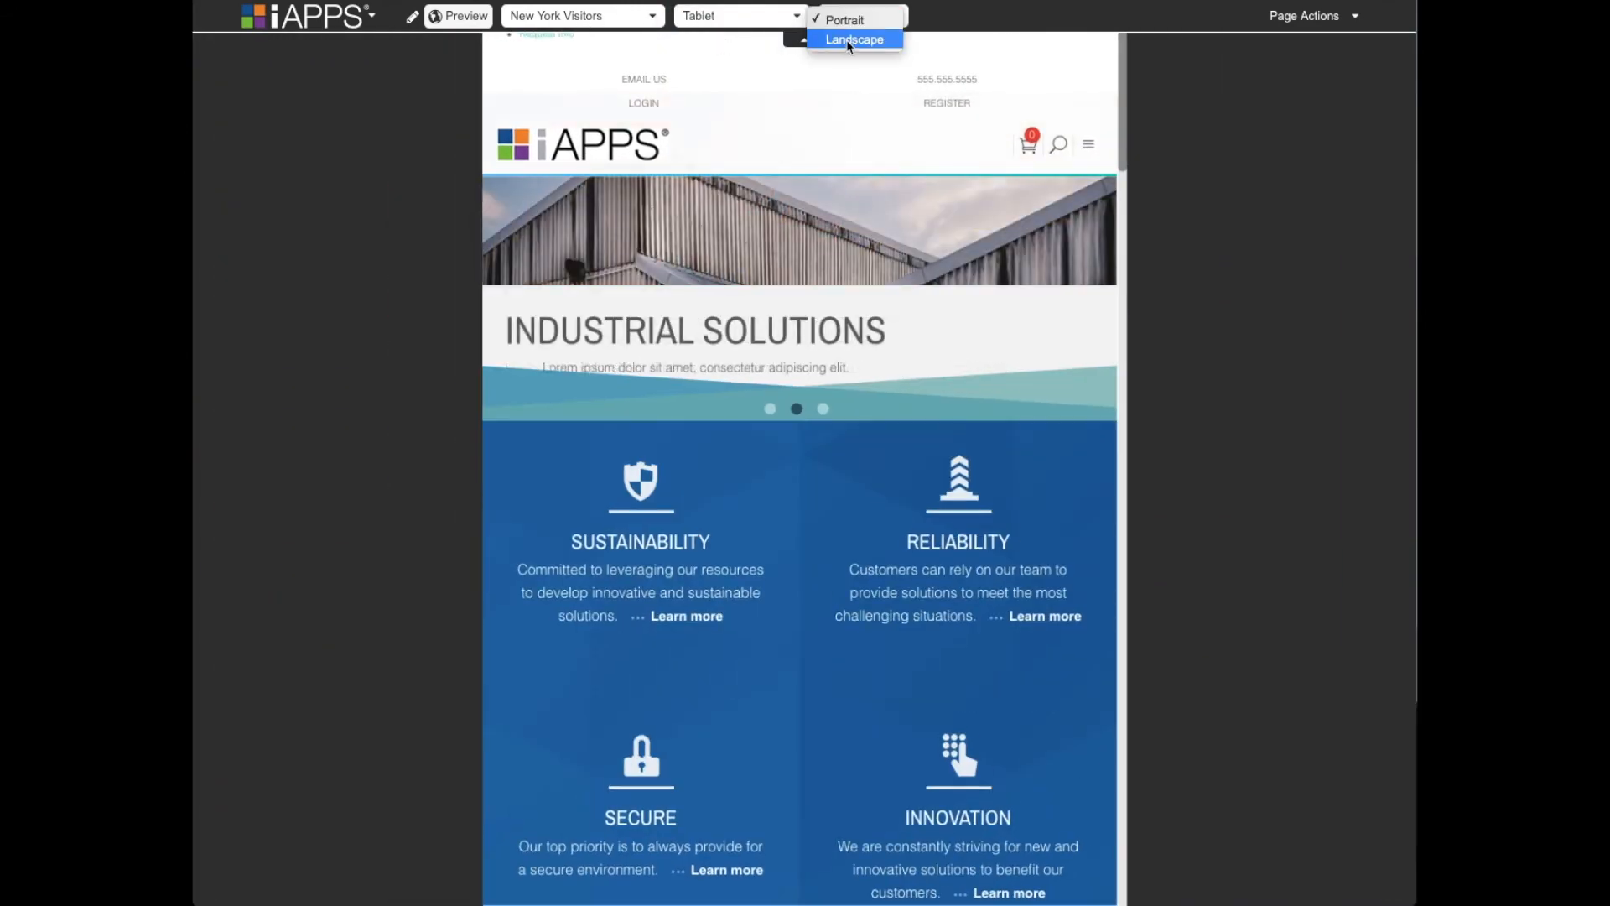
{"action": "left_click", "coordinate": [849, 39]}
{"action": "left_click", "coordinate": [864, 15]}
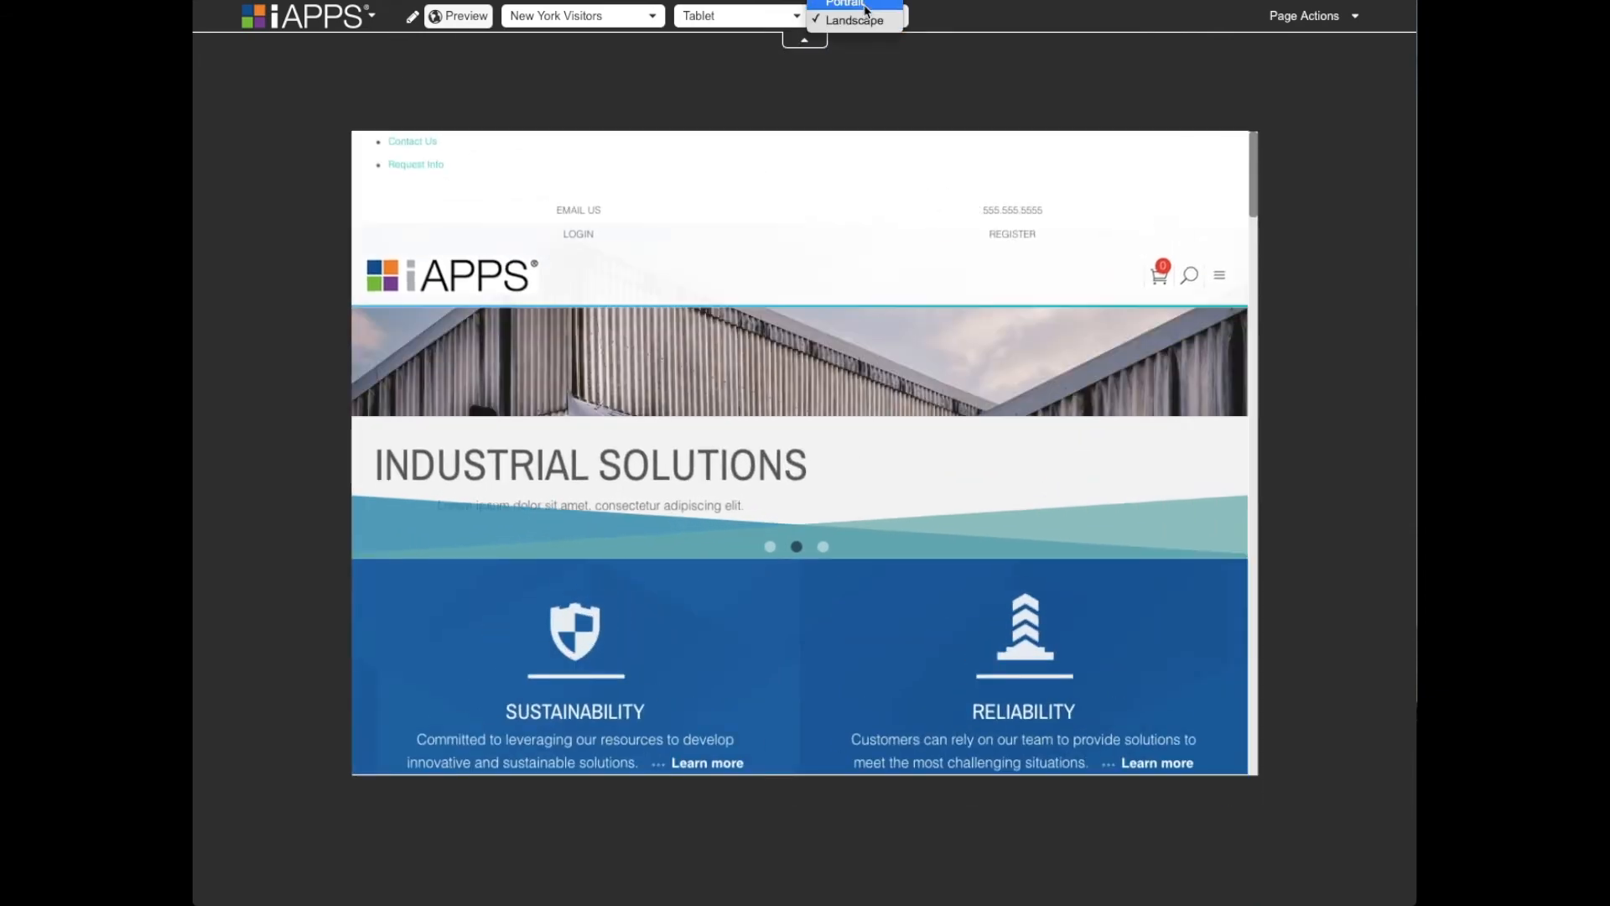
{"action": "left_click", "coordinate": [867, 7]}
- Preview the home page on Smartphone (small) in portrait and landscape, ending in Portrait
{"action": "left_click", "coordinate": [738, 15]}
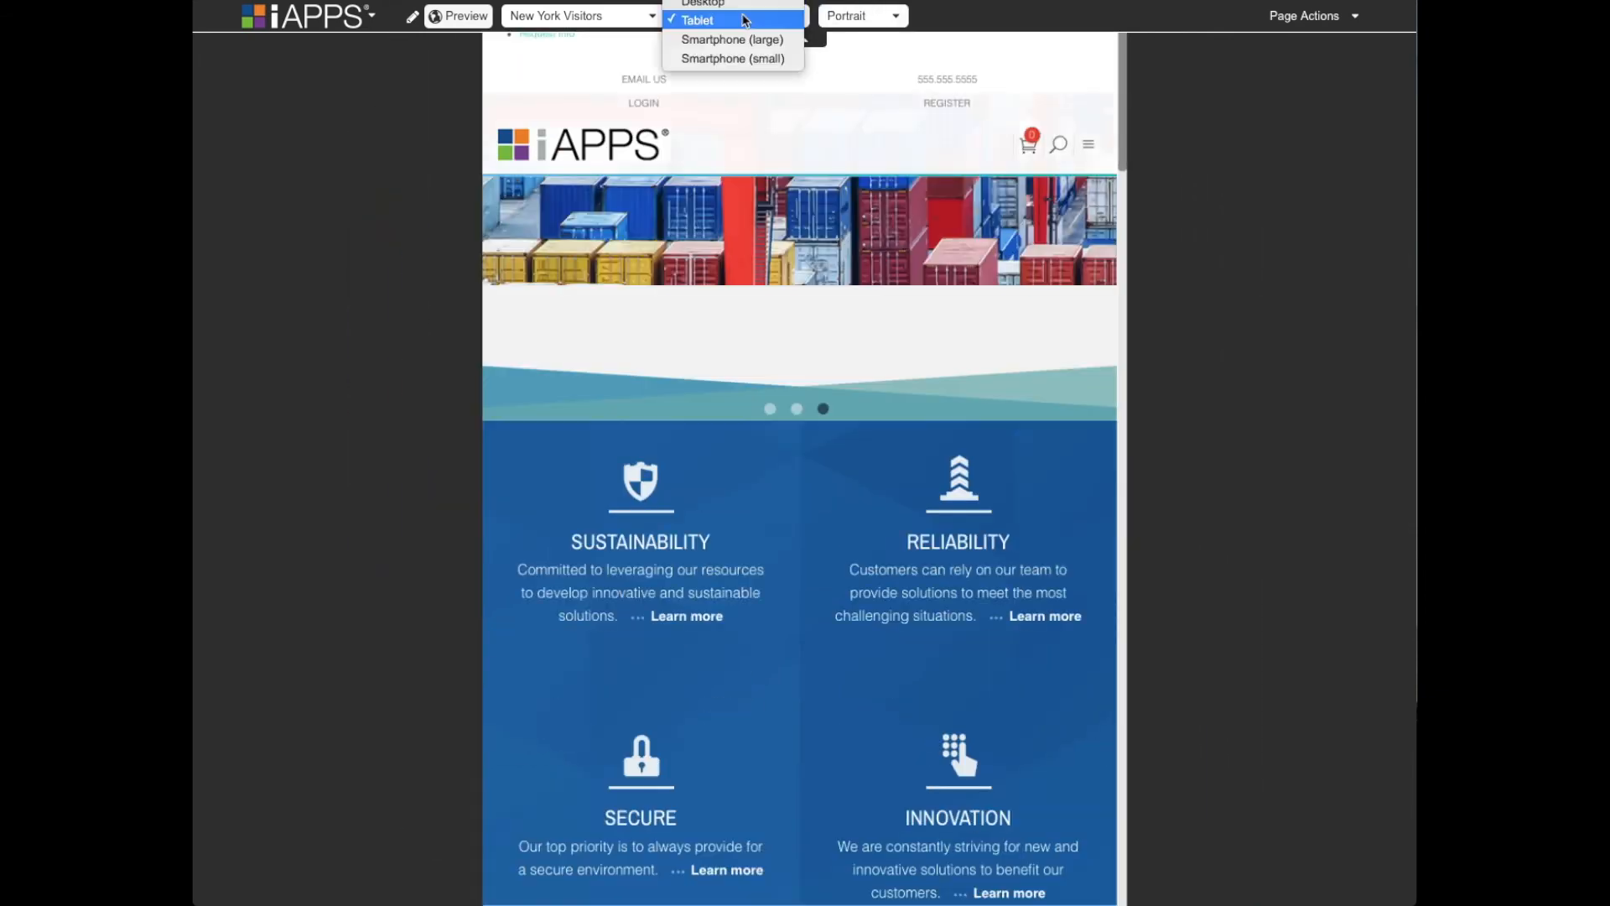
{"action": "left_click", "coordinate": [735, 58]}
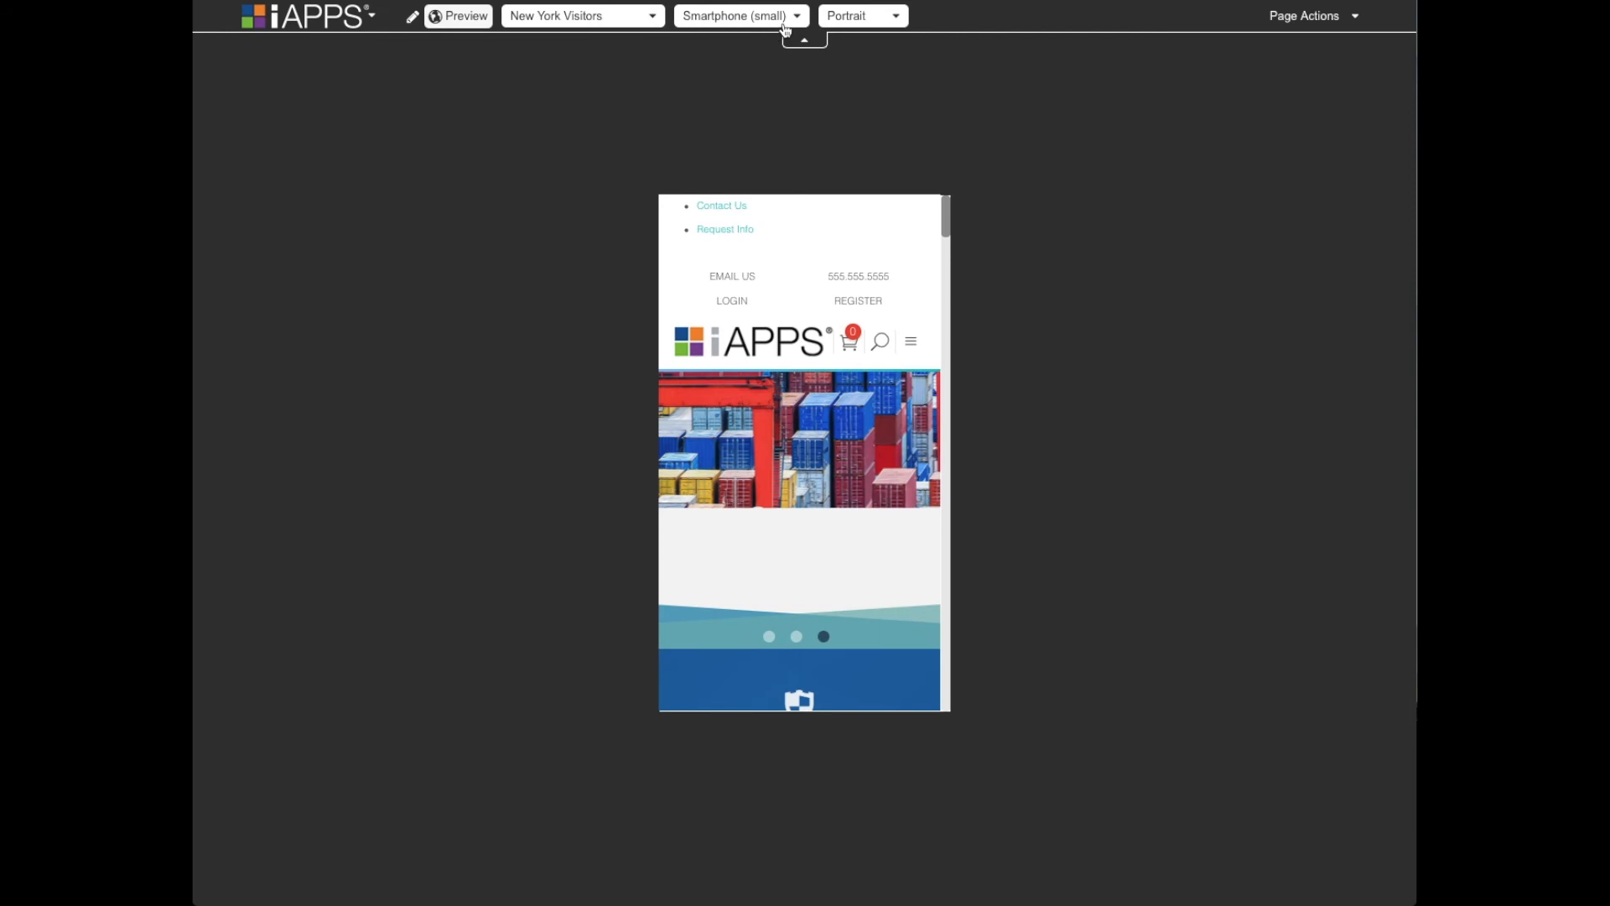
{"action": "left_click", "coordinate": [865, 19]}
{"action": "left_click", "coordinate": [853, 40]}
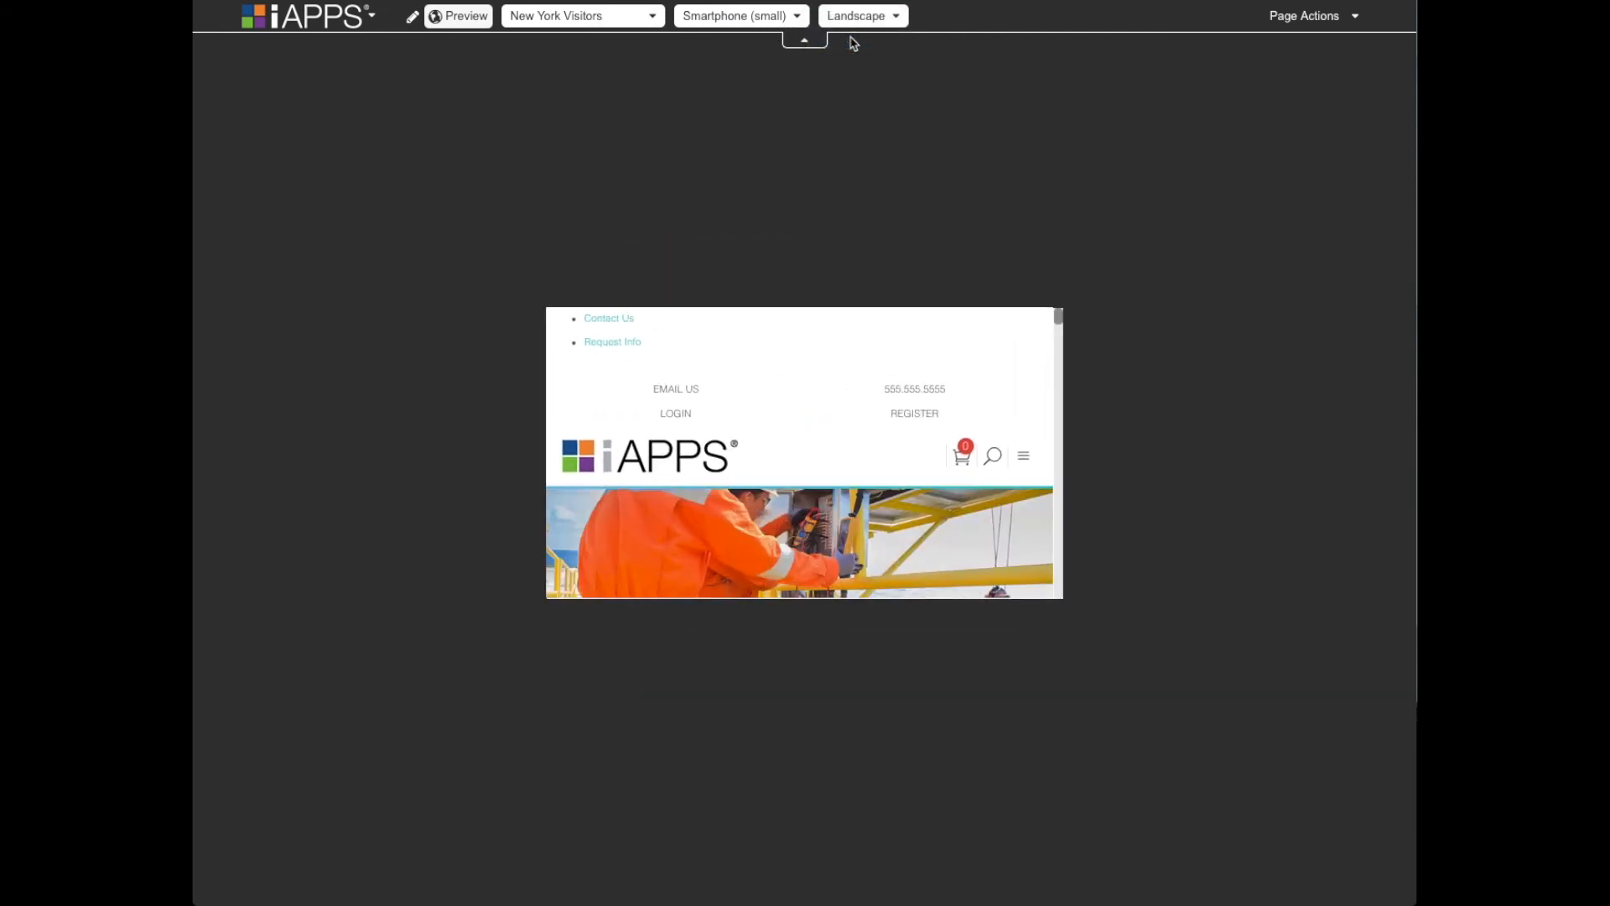
{"action": "left_click", "coordinate": [869, 17]}
{"action": "left_click", "coordinate": [855, 4]}
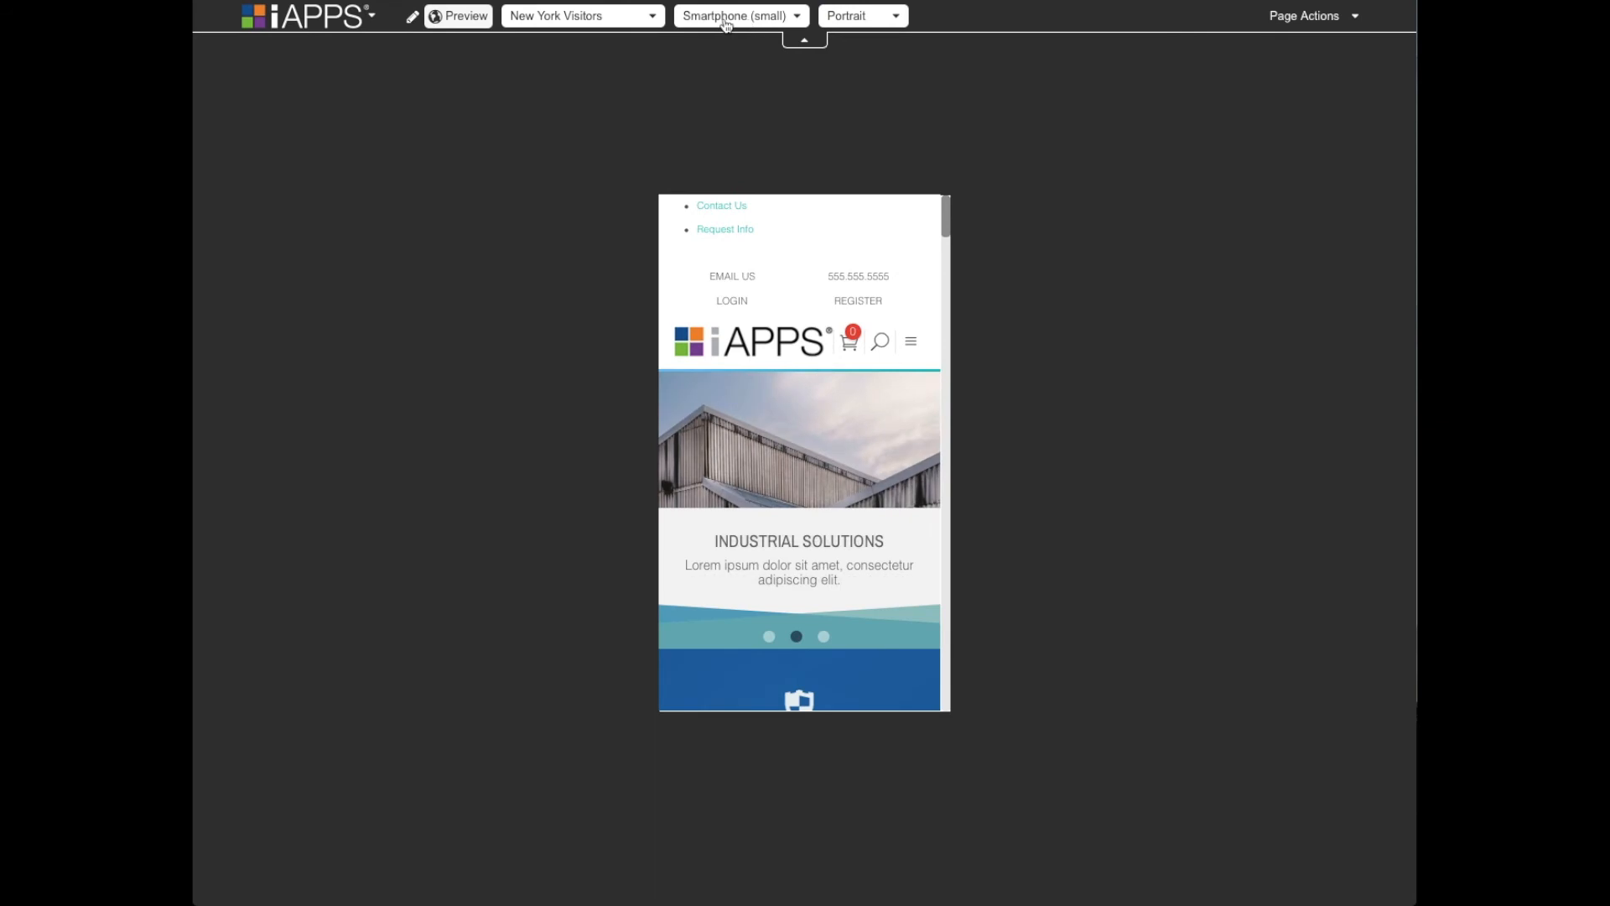
- Return the home page to edit mode and look through its sections down to Trending Products
{"action": "left_click", "coordinate": [415, 18]}
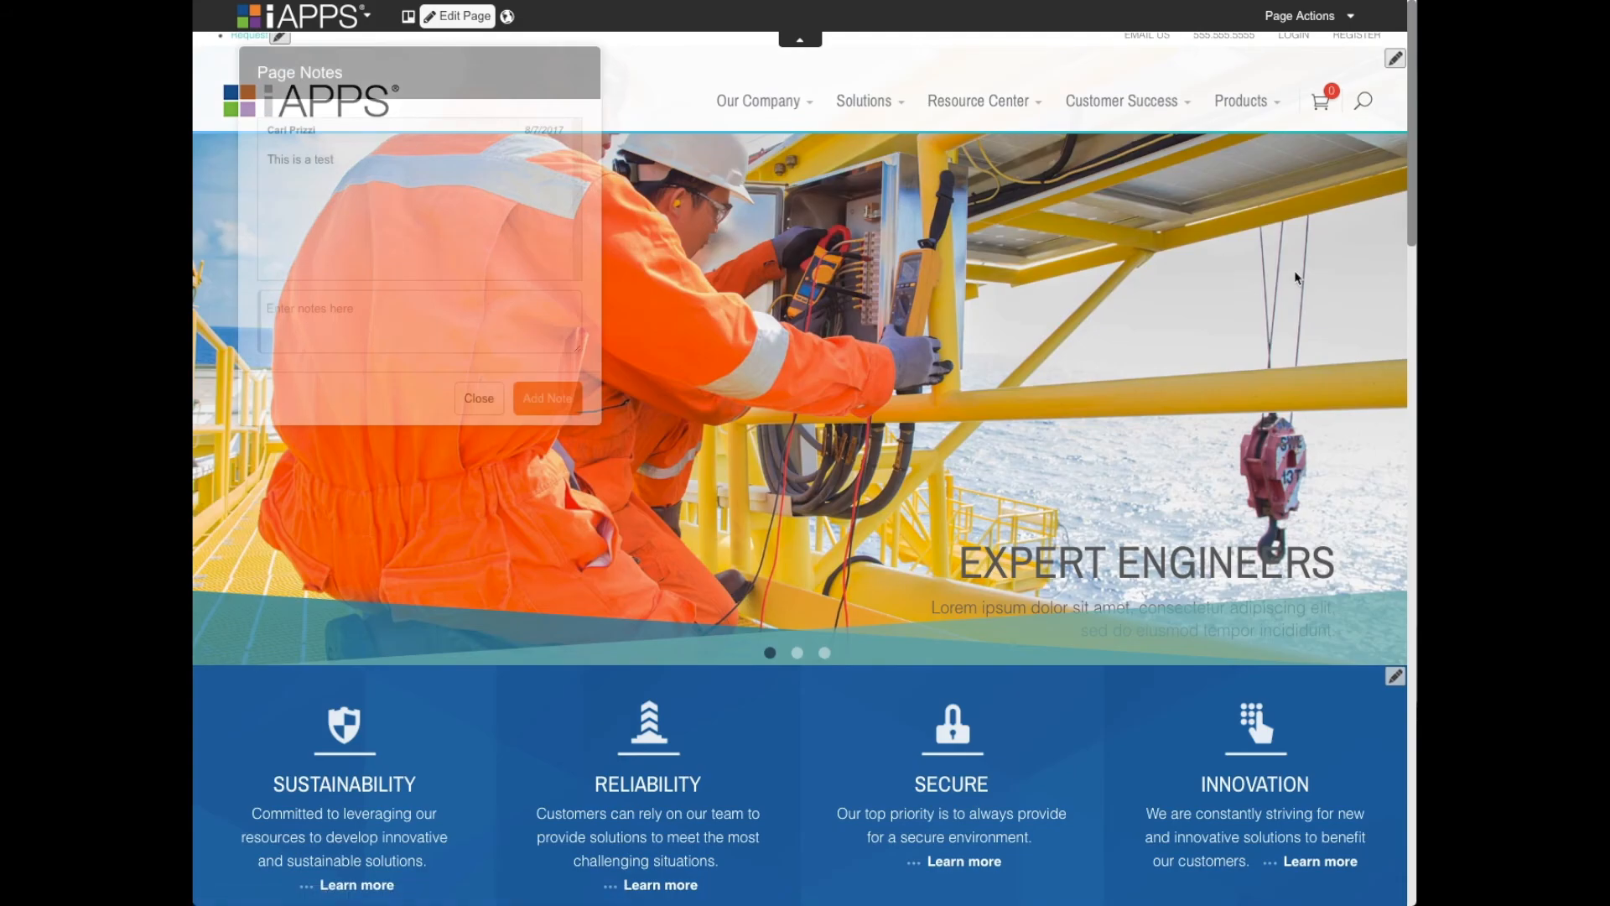
{"action": "scroll", "coordinate": [1186, 461], "scroll_direction": "down", "scroll_amount": 7}
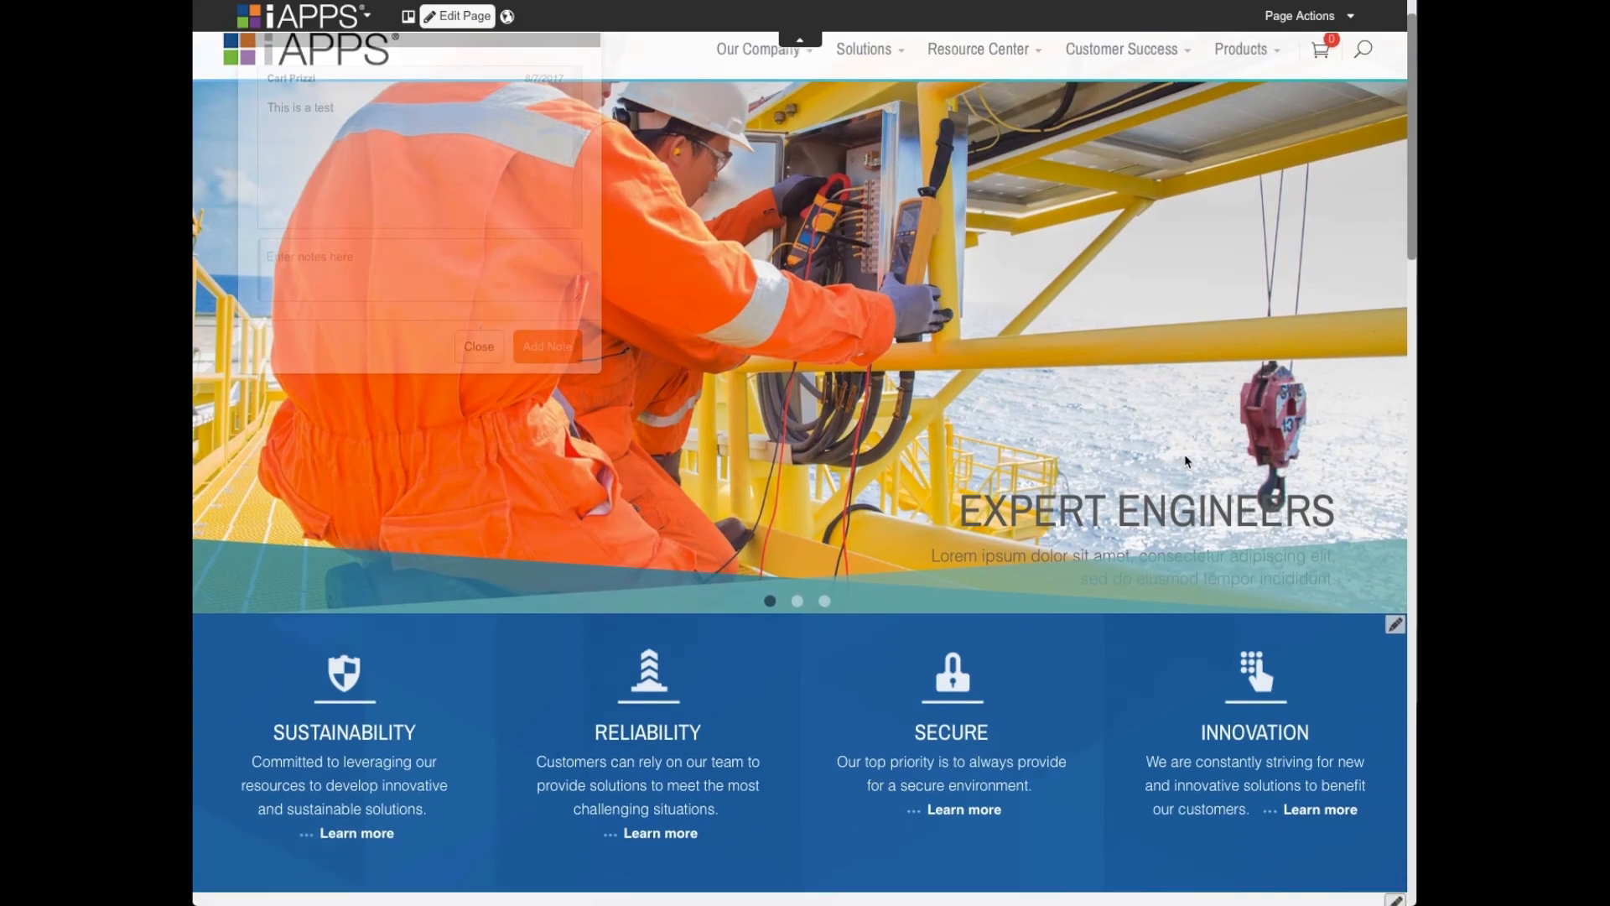
{"action": "scroll", "coordinate": [1188, 460], "scroll_direction": "down", "scroll_amount": 8}
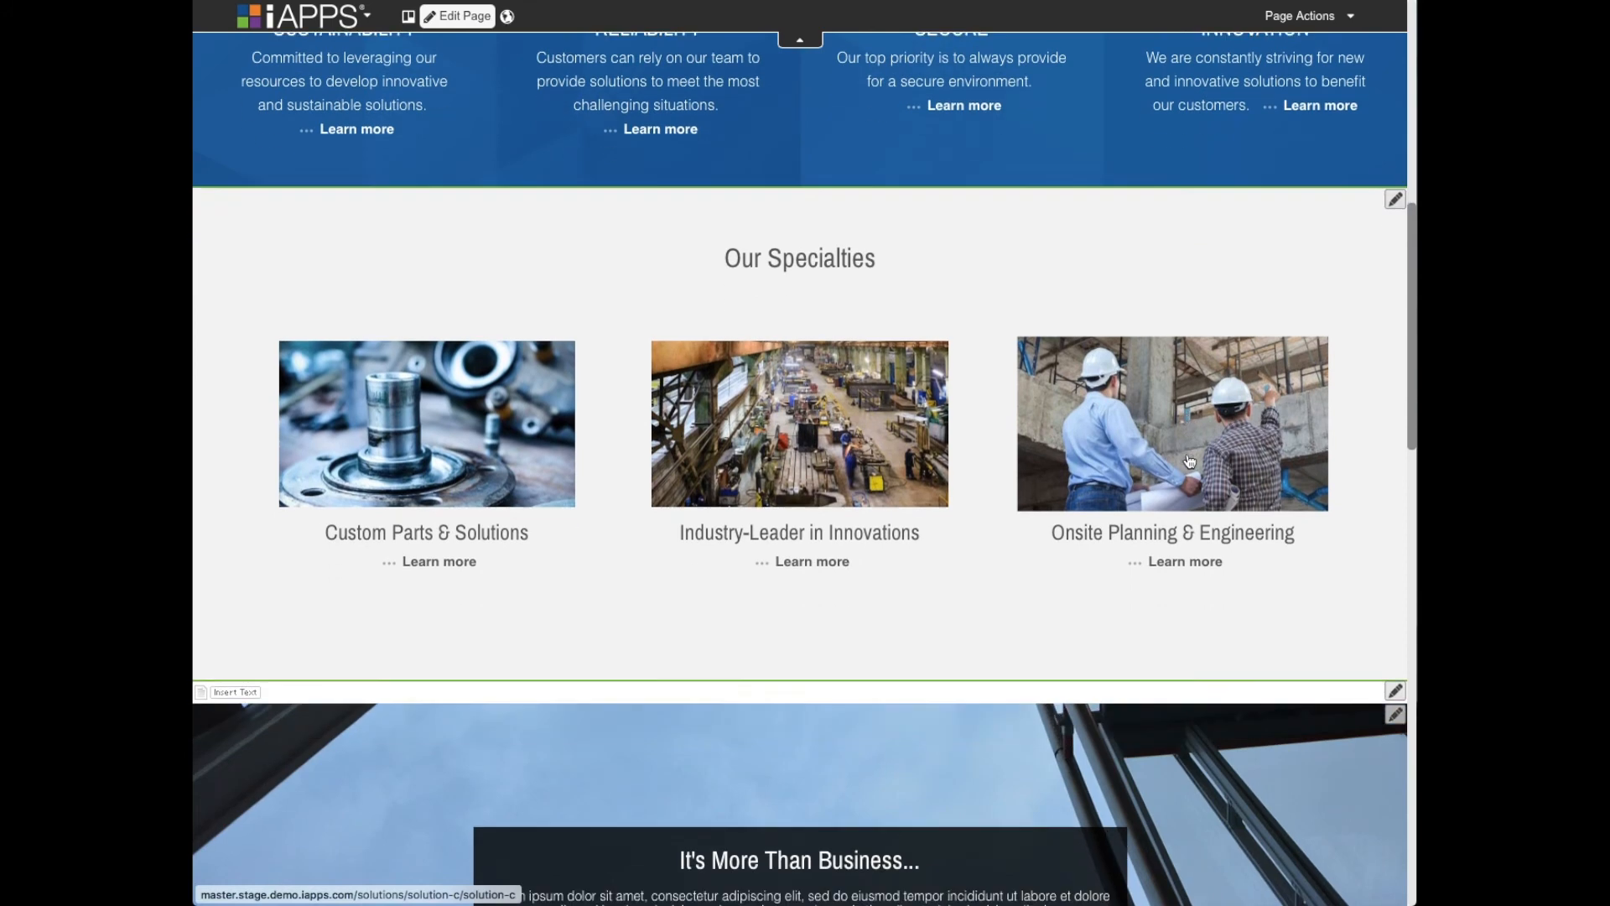
{"action": "scroll", "coordinate": [1191, 459], "scroll_direction": "down", "scroll_amount": 3}
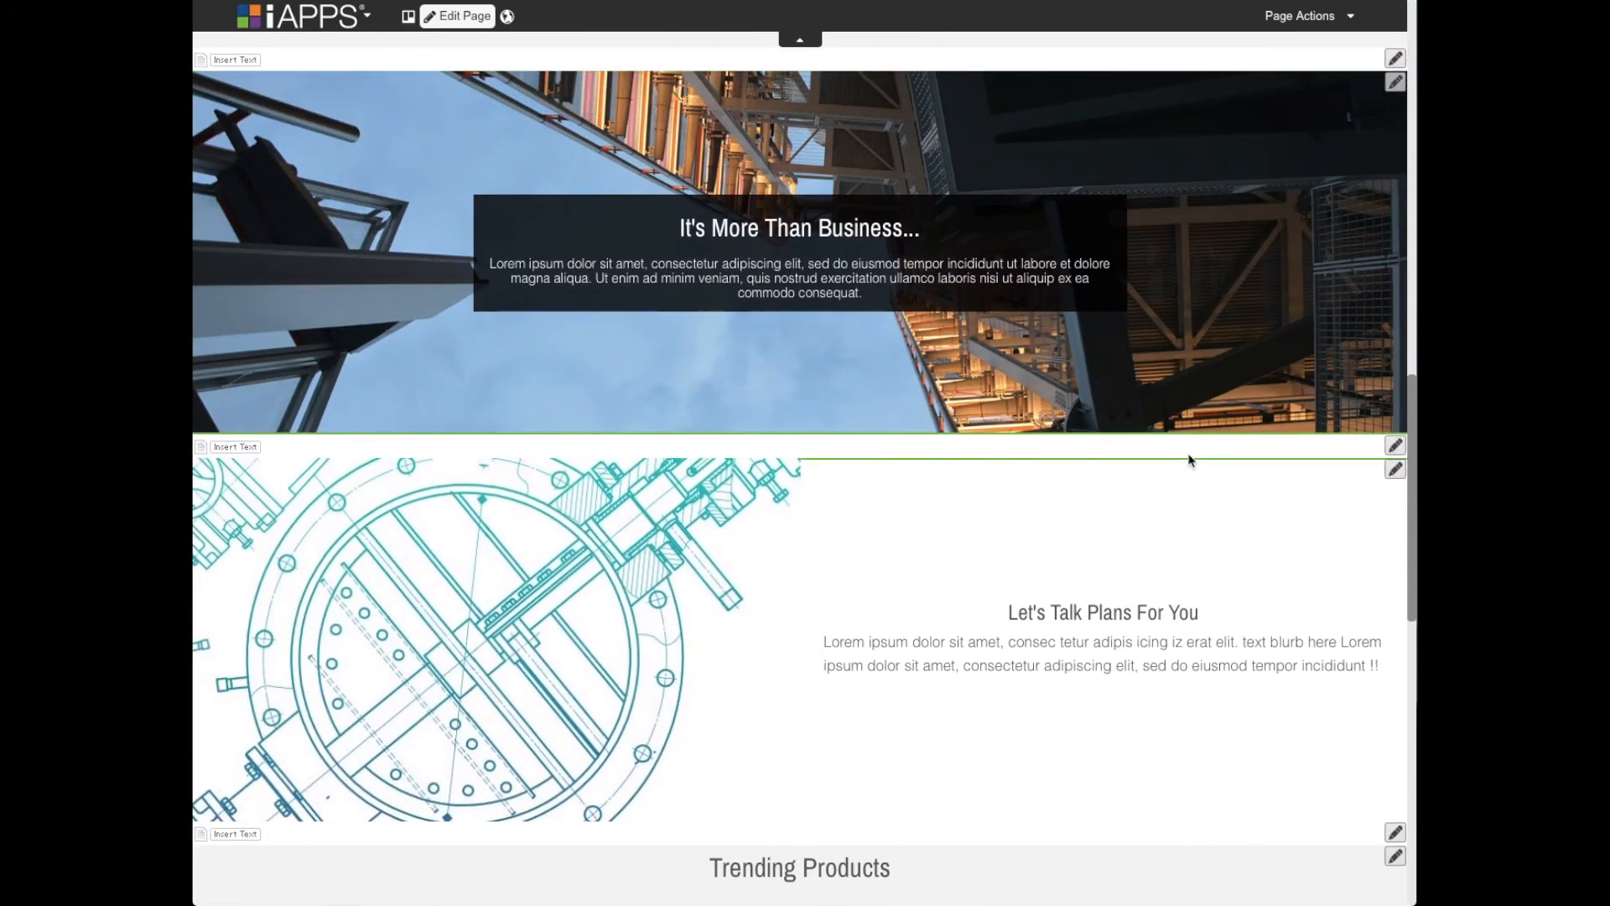
{"action": "scroll", "coordinate": [1191, 460], "scroll_direction": "up", "scroll_amount": 3}
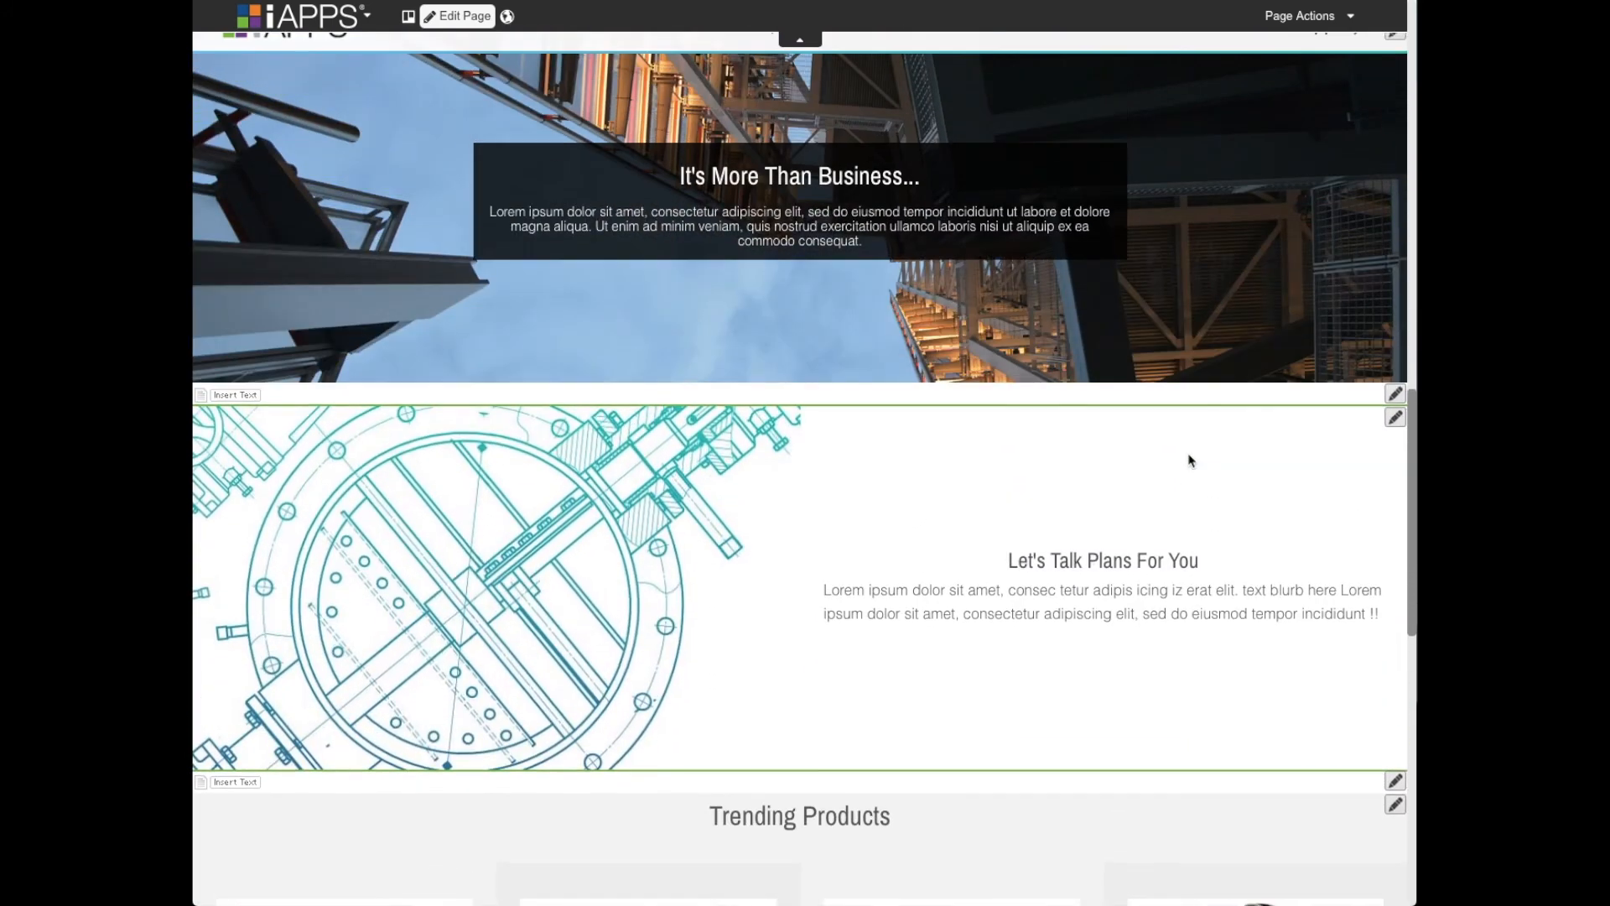
{"action": "scroll", "coordinate": [1190, 459], "scroll_direction": "down", "scroll_amount": 2}
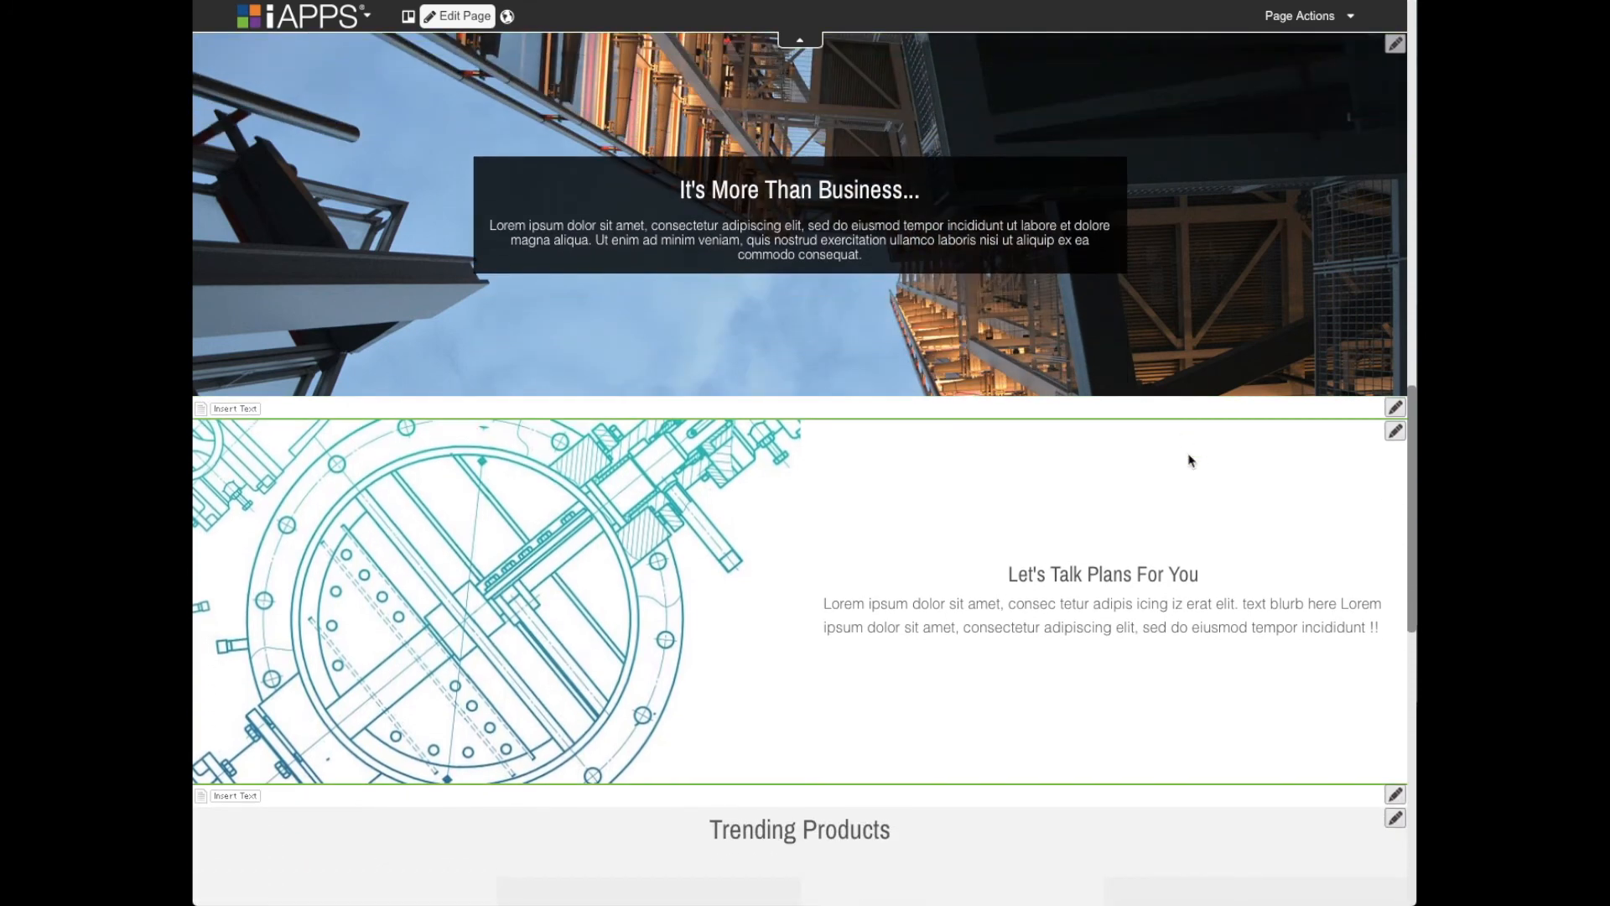
{"action": "scroll", "coordinate": [1191, 460], "scroll_direction": "down", "scroll_amount": 1}
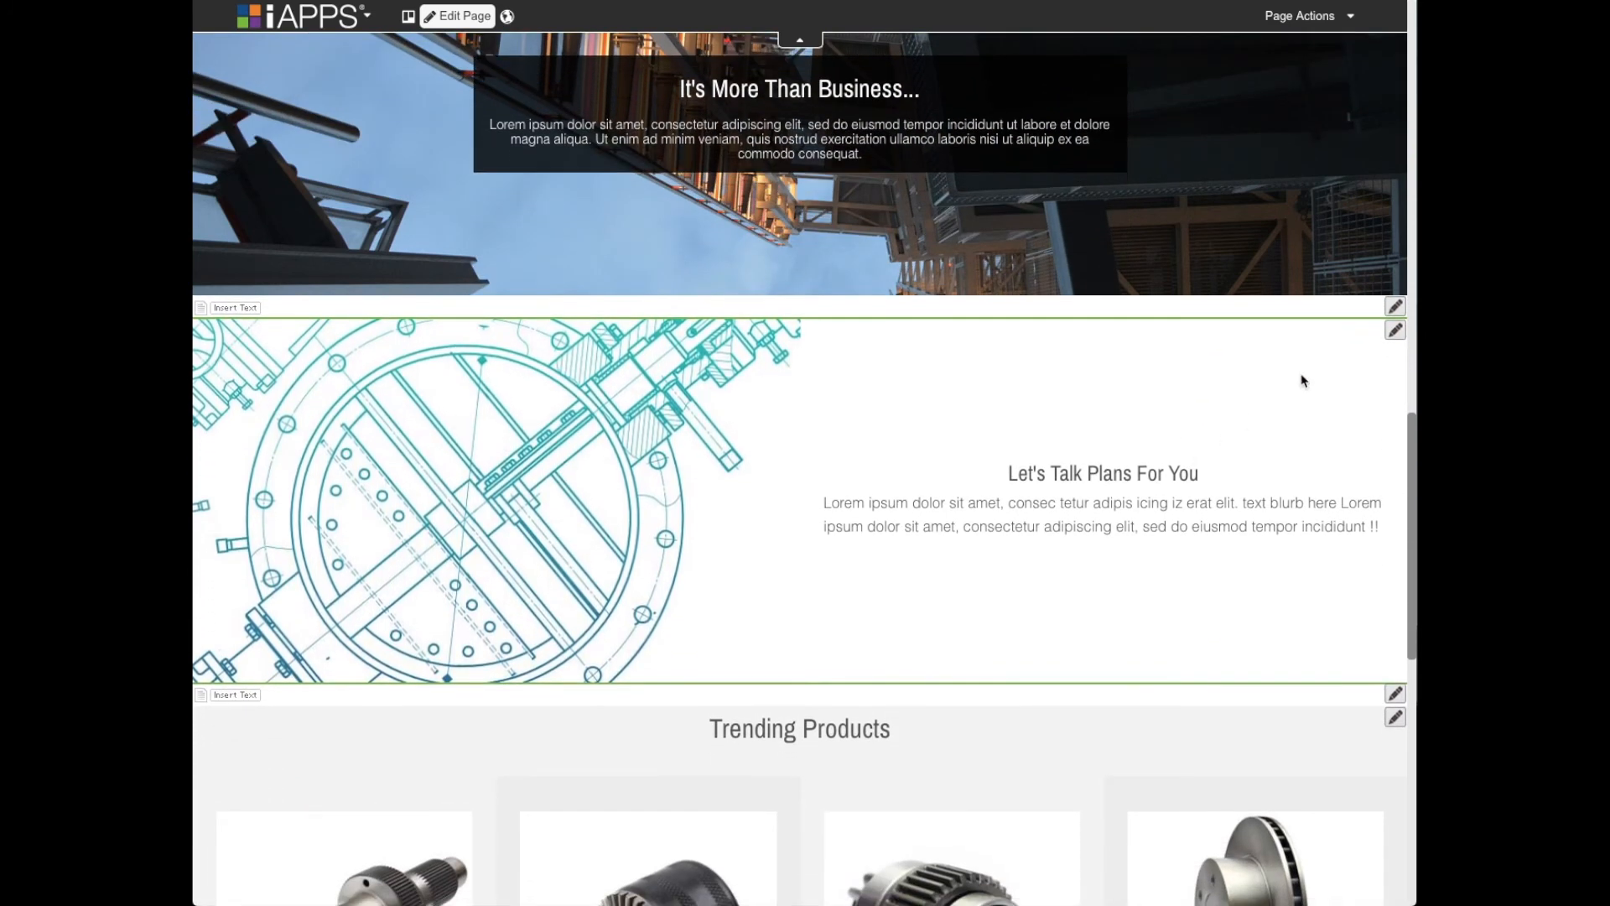
- View the content definition of the Let's Talk Plans For You section and close it unchanged
{"action": "left_click", "coordinate": [1400, 333]}
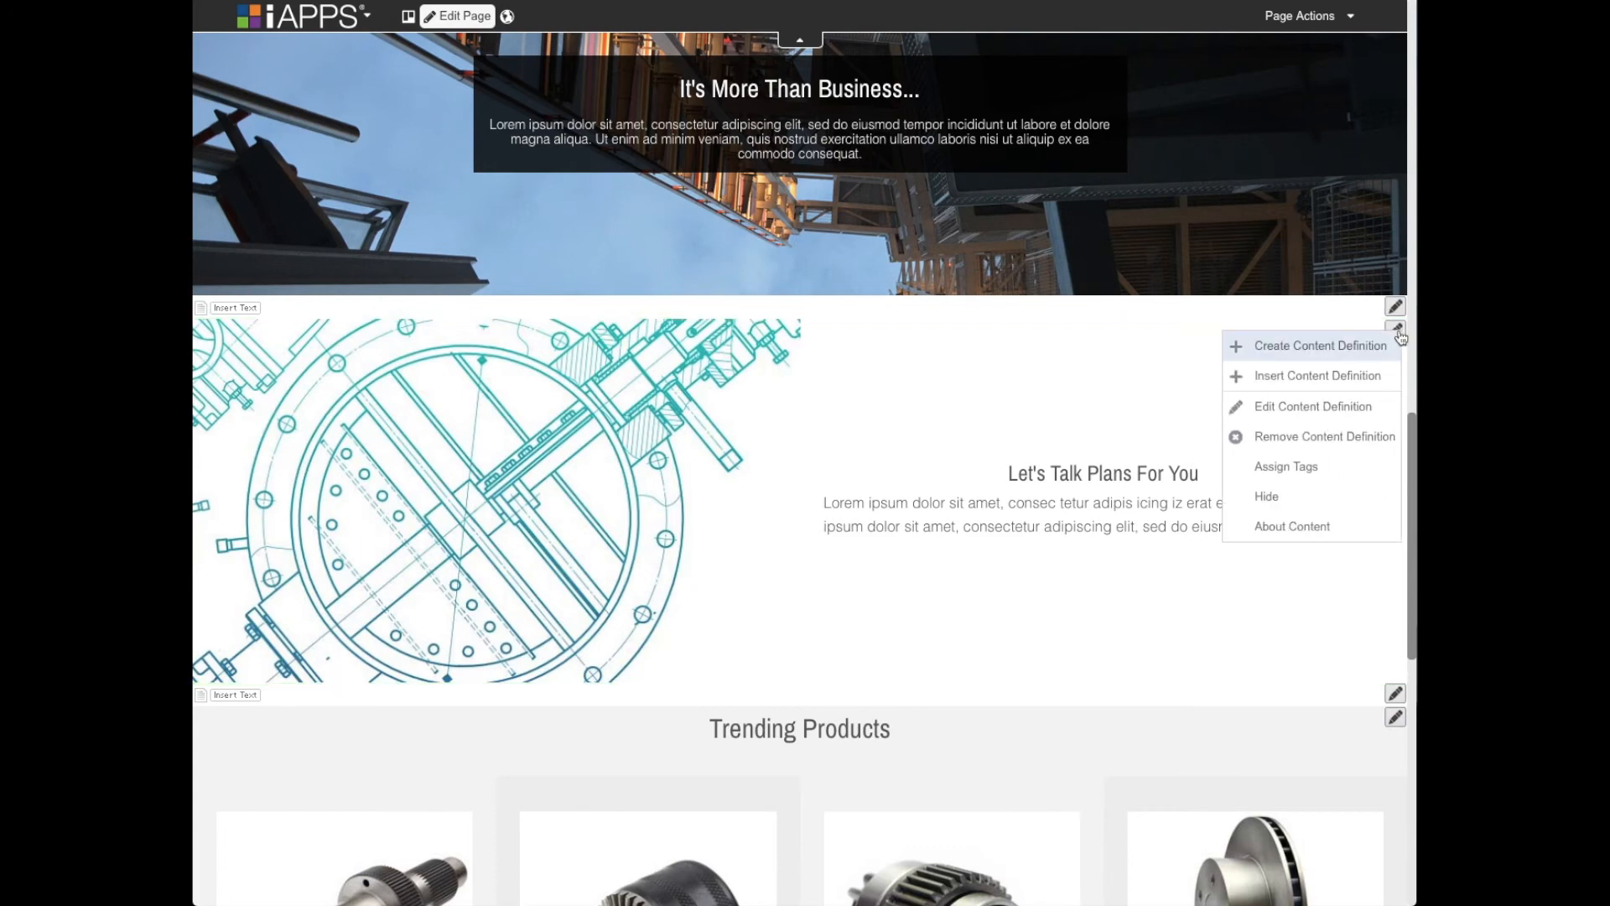
{"action": "left_click", "coordinate": [1327, 406]}
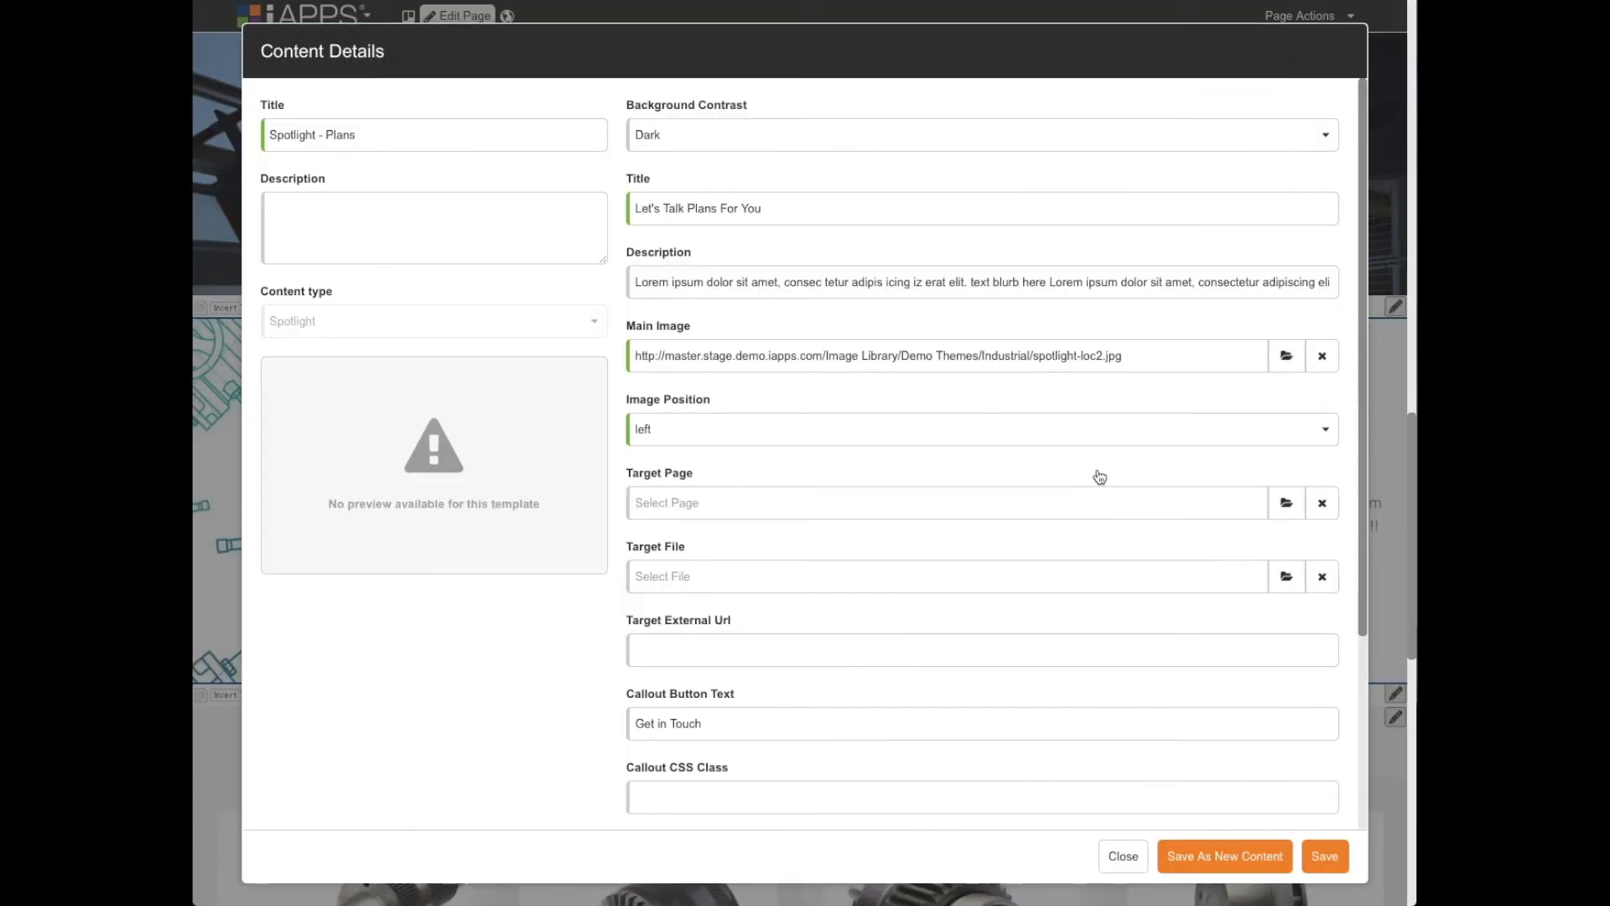
{"action": "left_click", "coordinate": [1123, 855]}
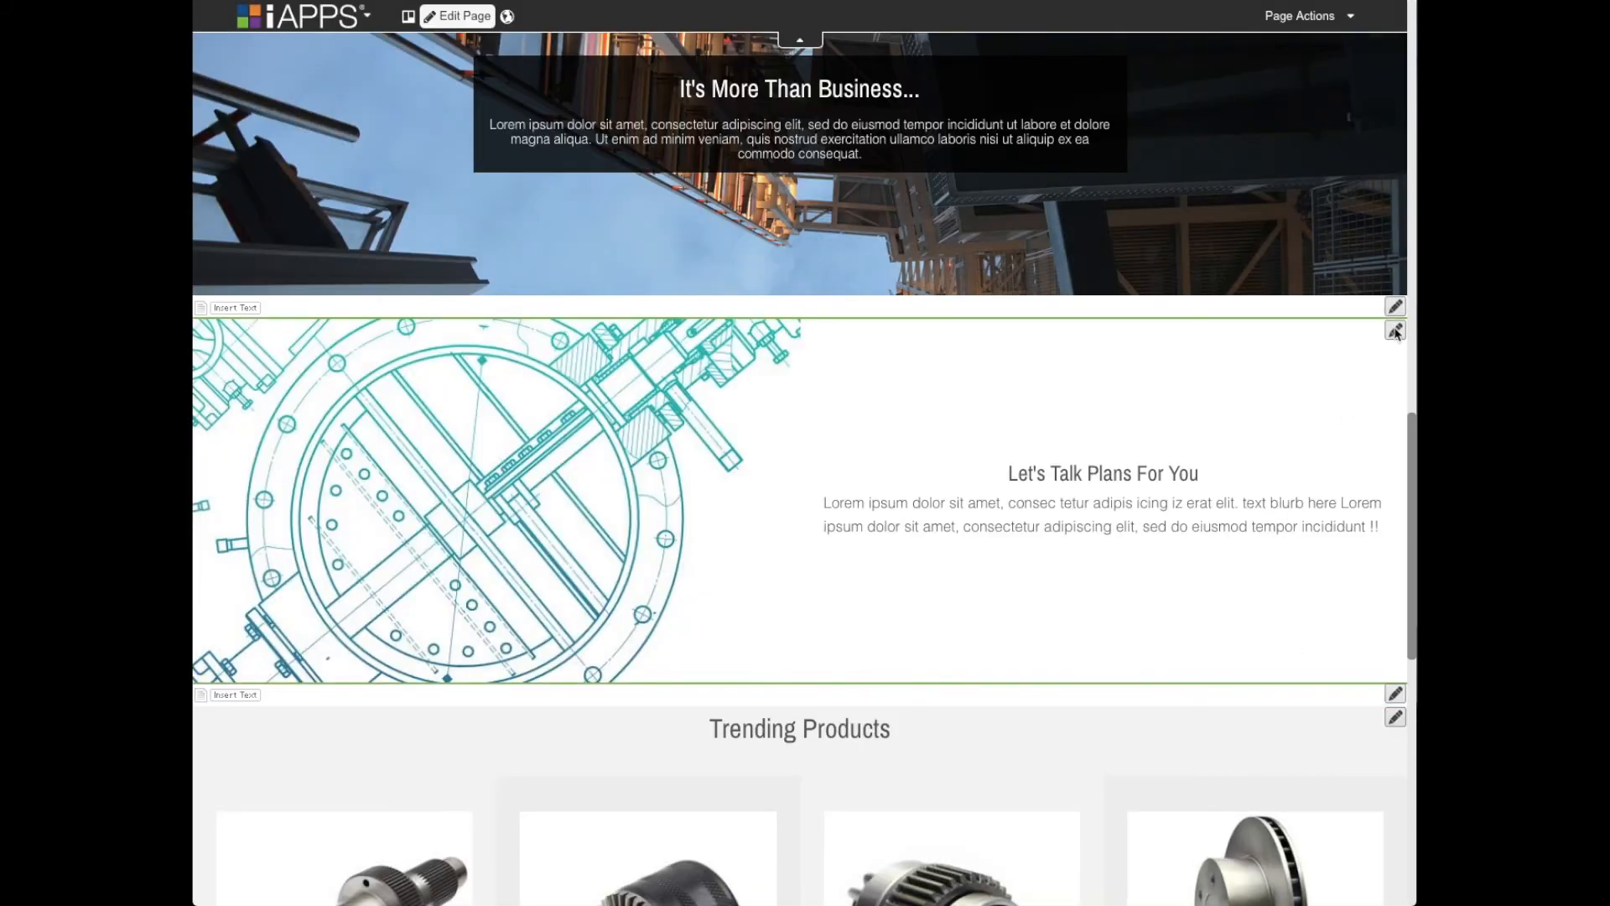
- Try the title "dsadsadasd as" in the Let's Talk Plans For You content definition, check its remaining fields, and close it without saving
{"action": "left_click", "coordinate": [1396, 329]}
{"action": "left_click", "coordinate": [1268, 404]}
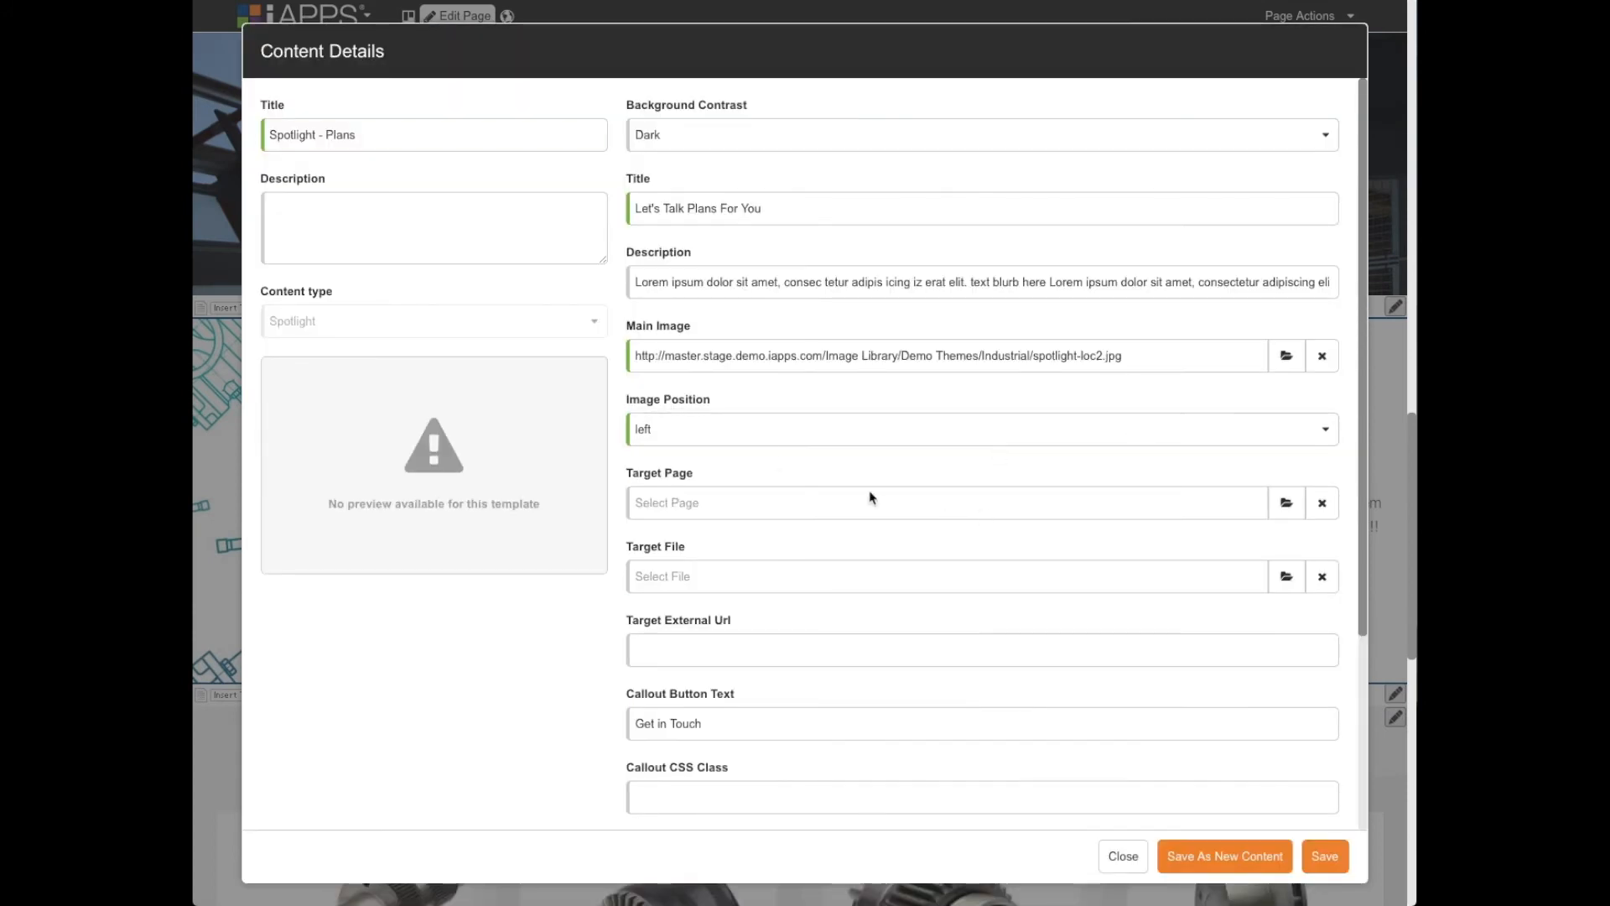
{"action": "left_click", "coordinate": [708, 209]}
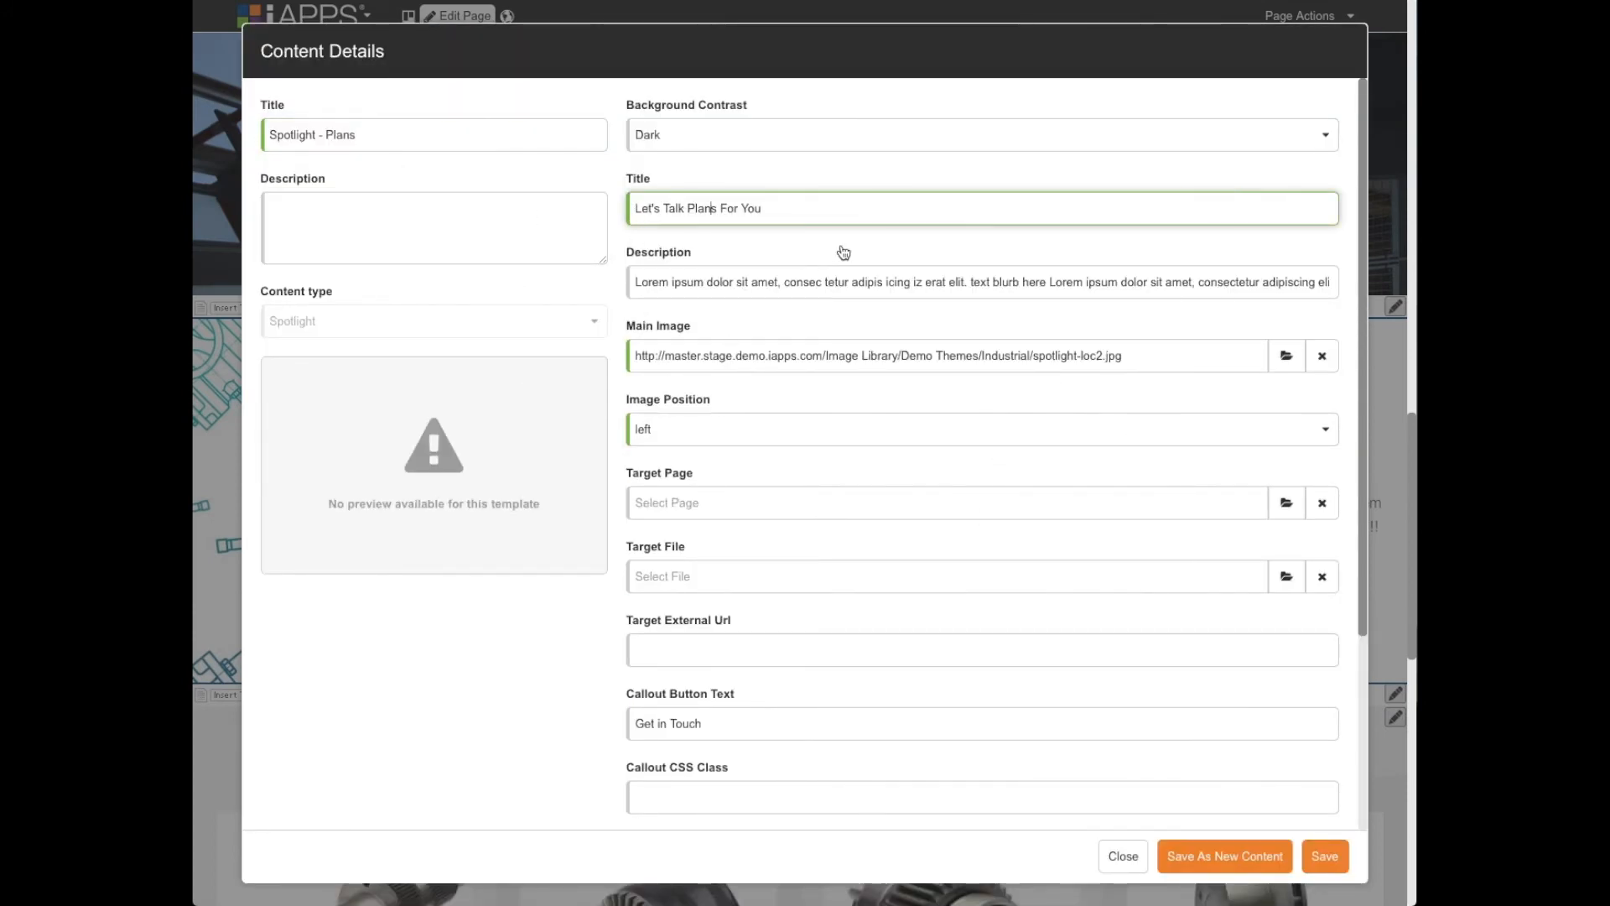
{"action": "left_click_drag", "start_coordinate": [784, 205], "coordinate": [629, 207]}
{"action": "key", "text": "BackSpace"}
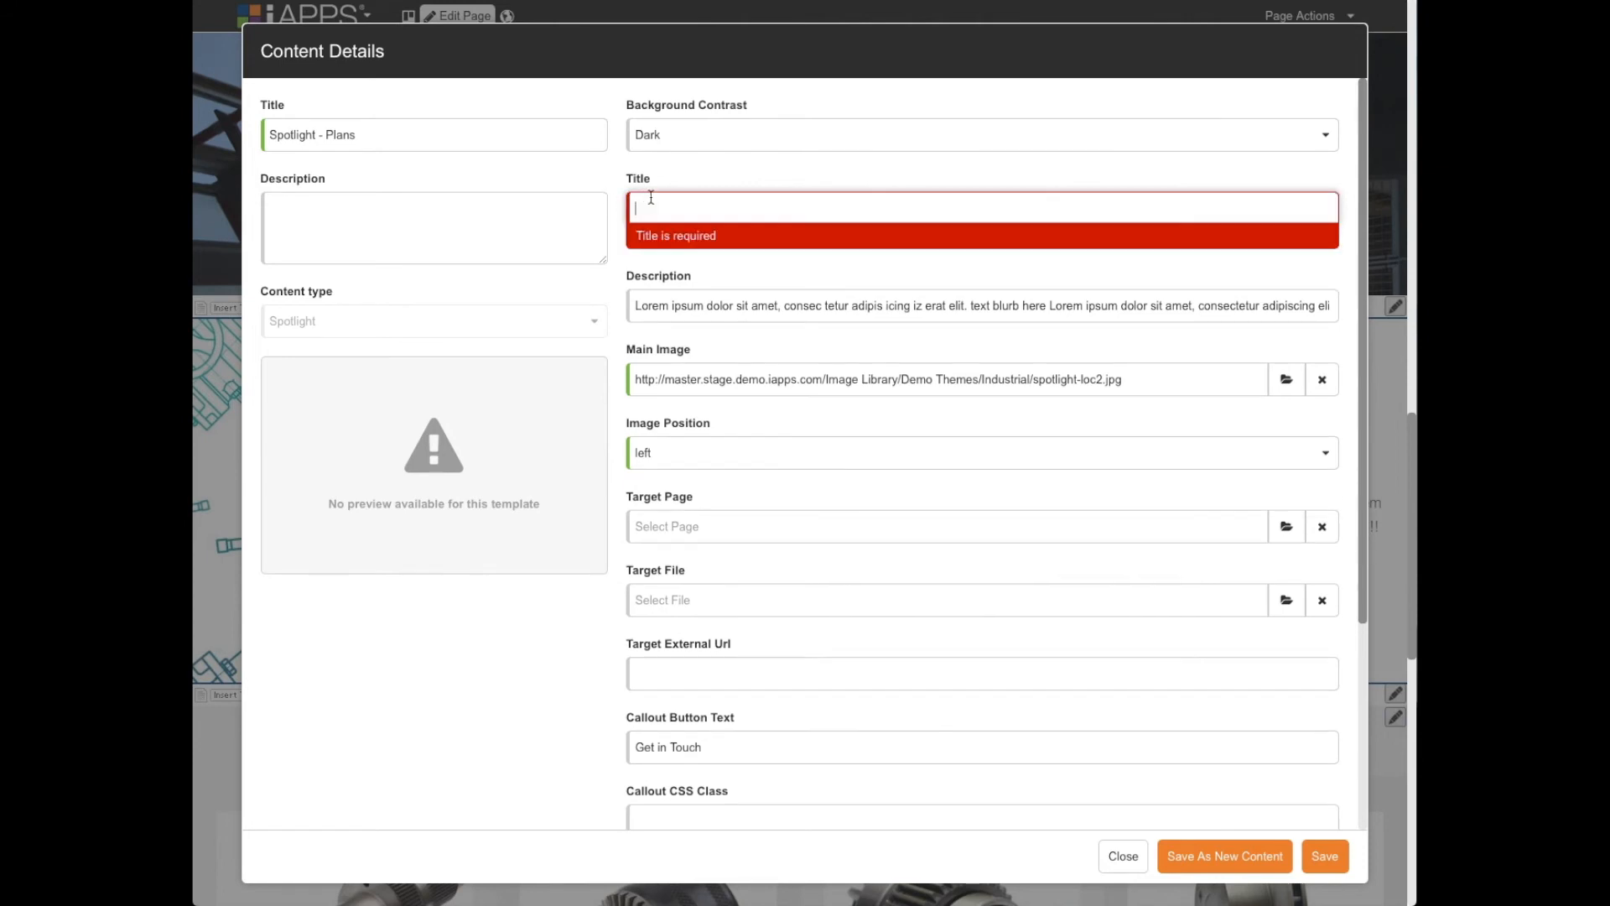
{"action": "left_click", "coordinate": [691, 209]}
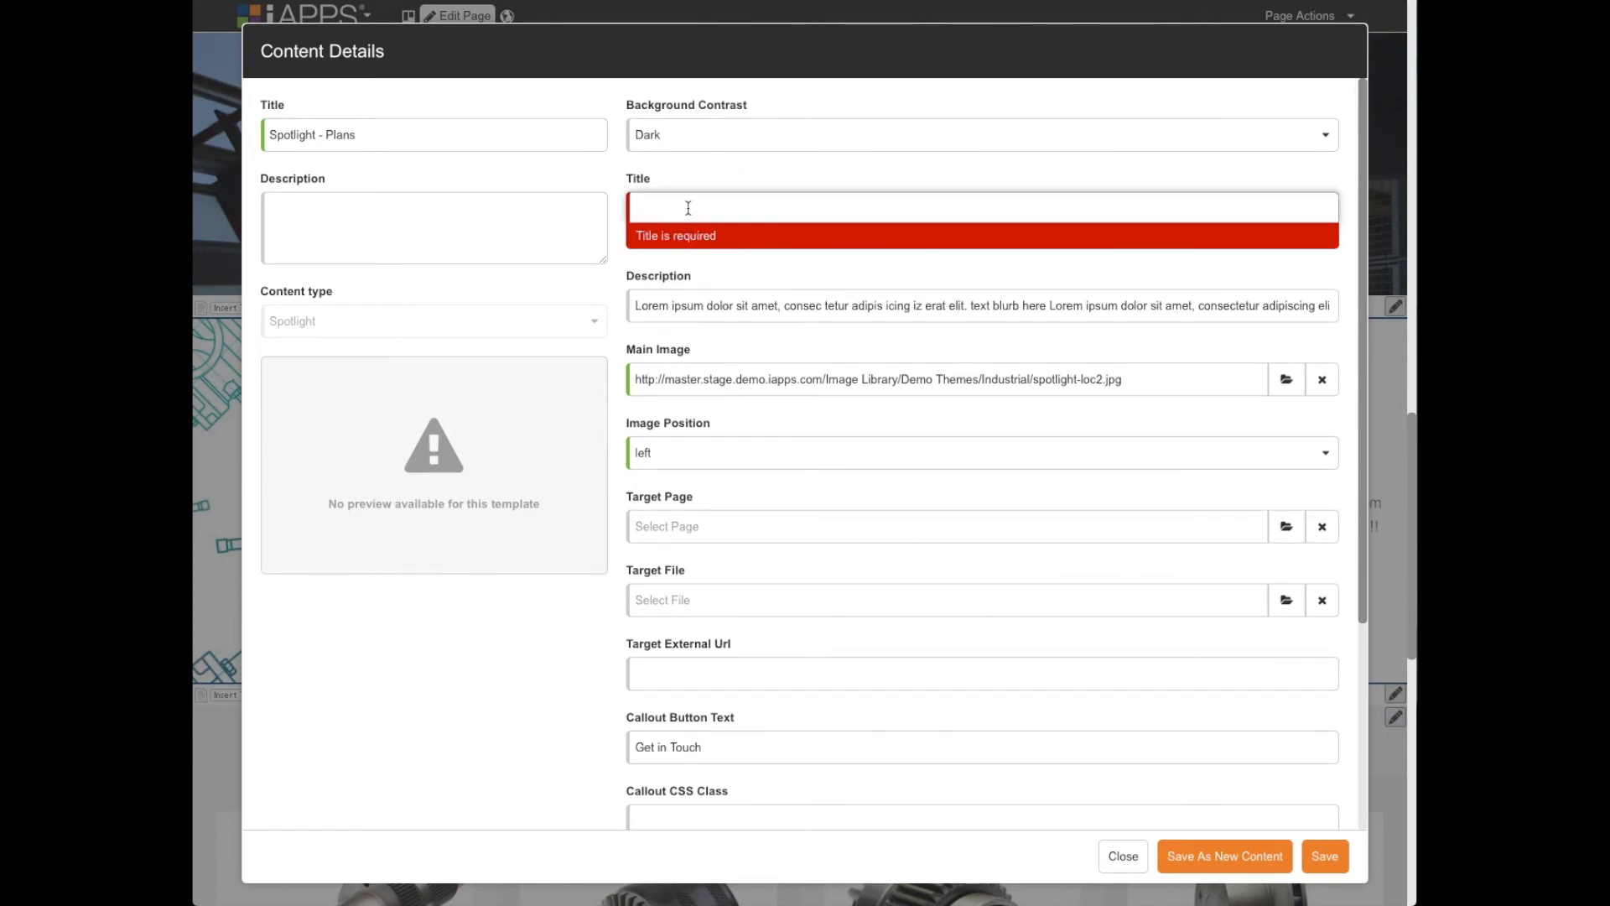
{"action": "type", "text": "dsadsadasd as"}
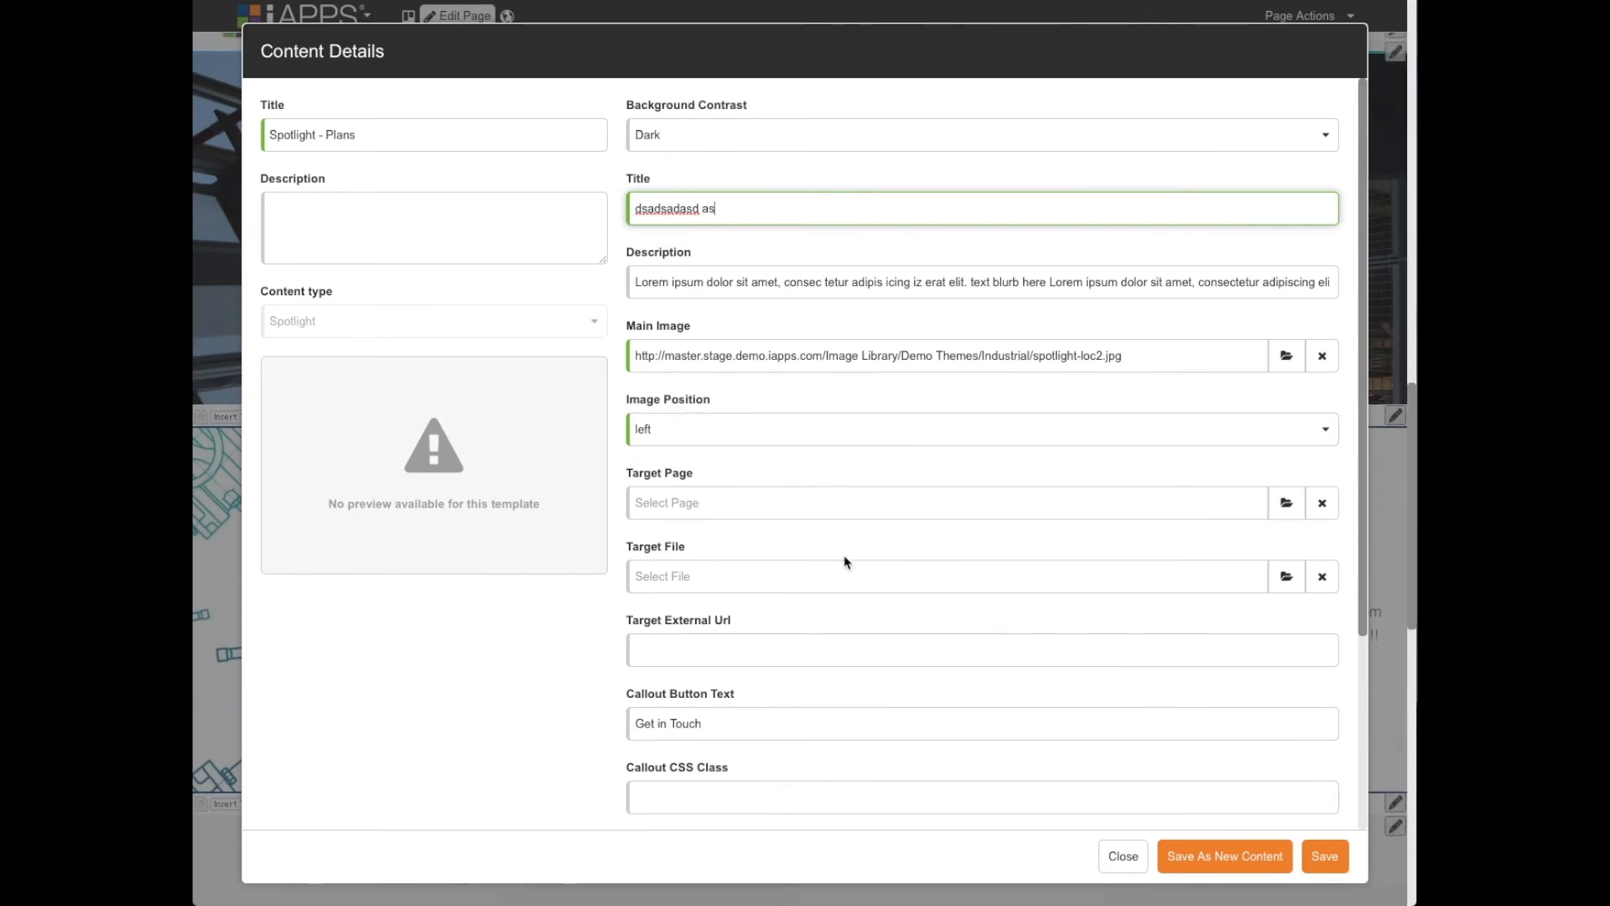
{"action": "scroll", "coordinate": [855, 561], "scroll_direction": "down", "scroll_amount": 2}
{"action": "scroll", "coordinate": [857, 562], "scroll_direction": "down", "scroll_amount": 2}
{"action": "scroll", "coordinate": [857, 562], "scroll_direction": "up", "scroll_amount": 4}
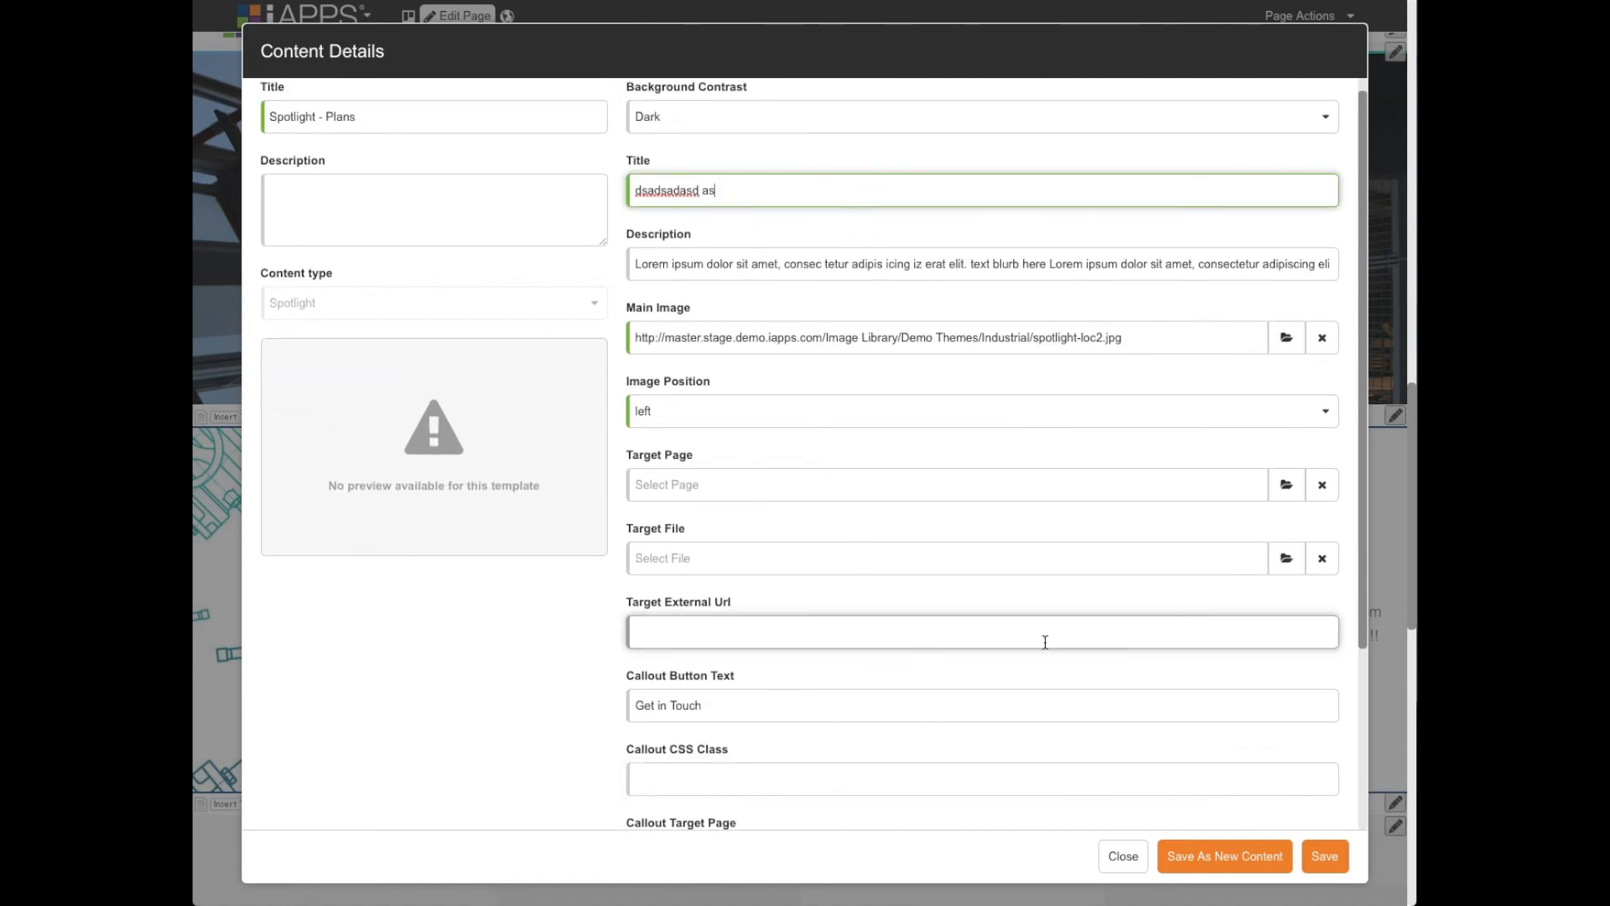
{"action": "left_click", "coordinate": [1123, 855]}
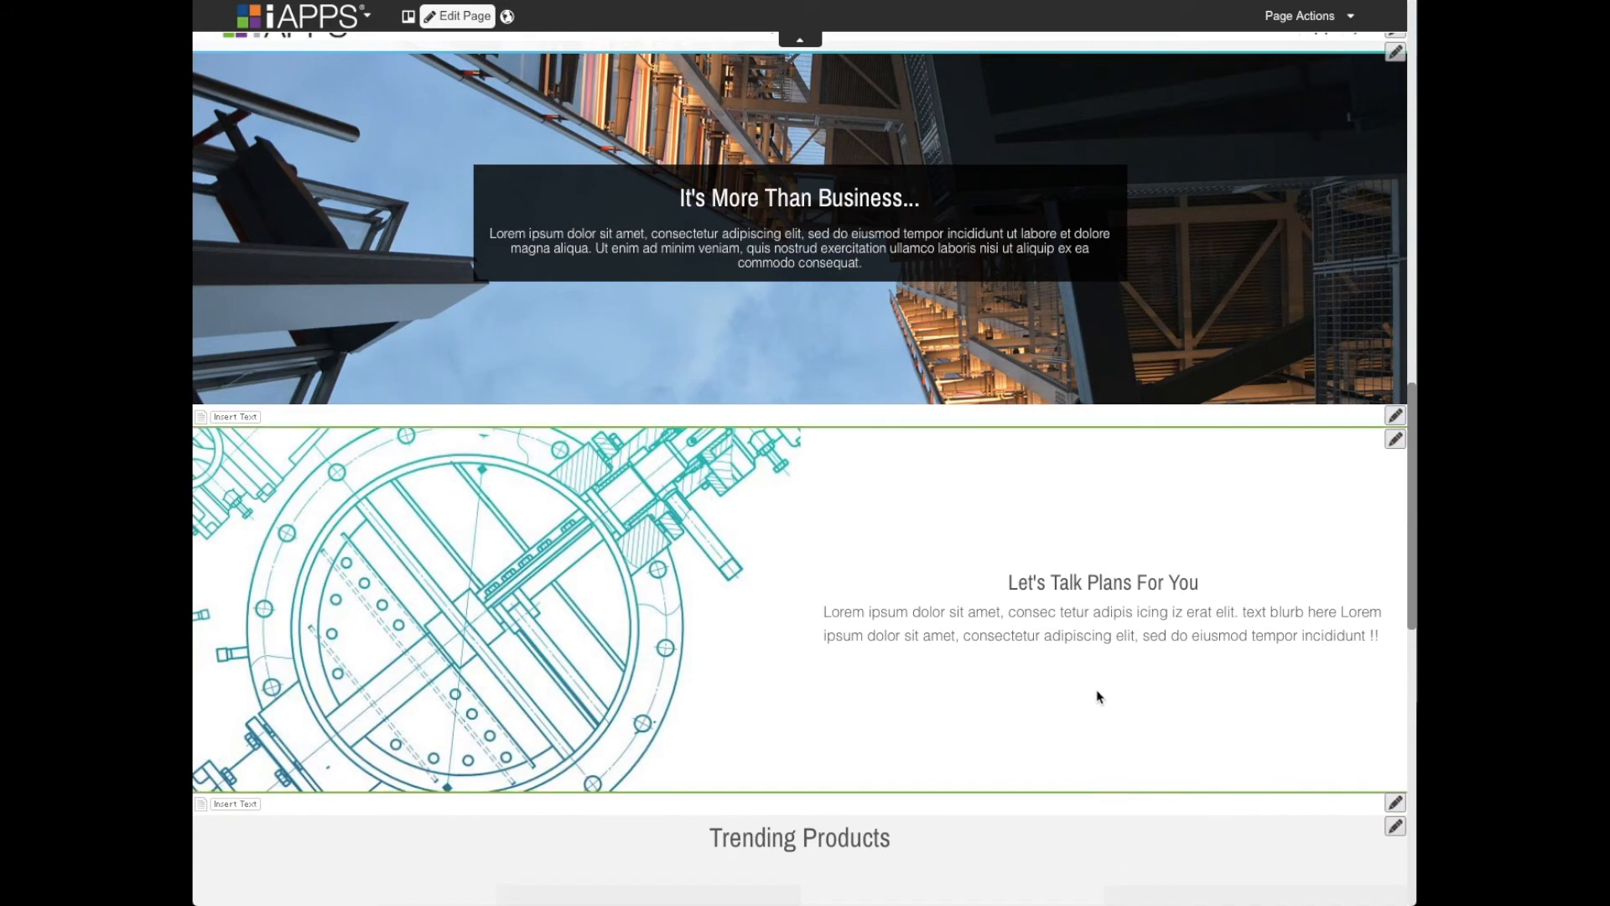
- Leave the home page in the Site Editor and switch to iAPPS Insights
{"action": "scroll", "coordinate": [1095, 692], "scroll_direction": "up", "scroll_amount": 10}
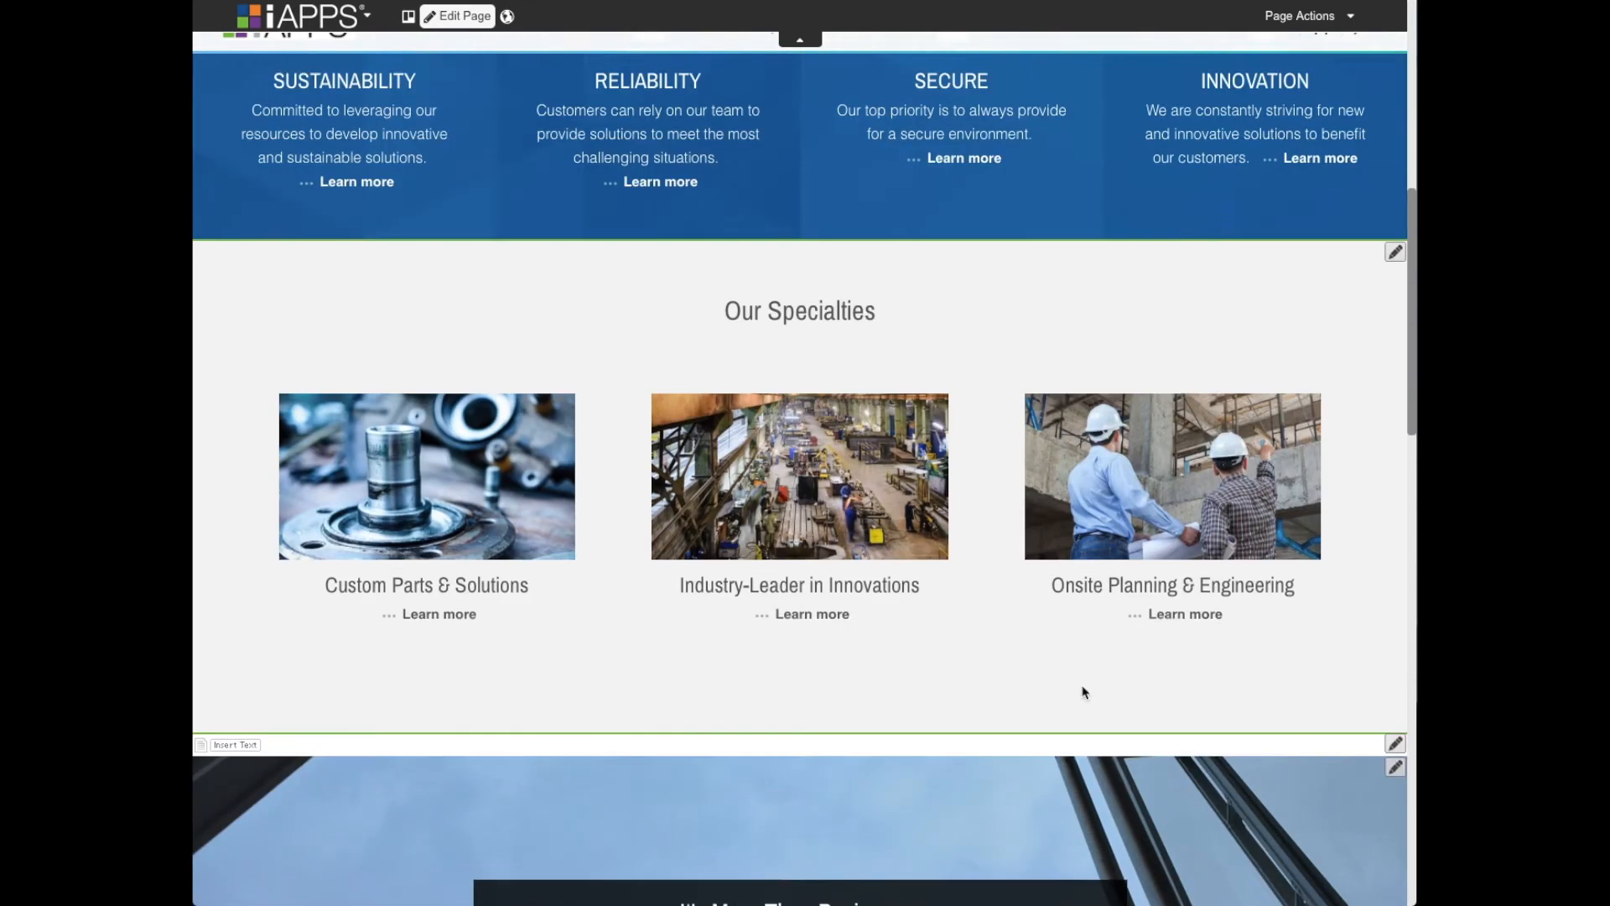
{"action": "left_click", "coordinate": [401, 273]}
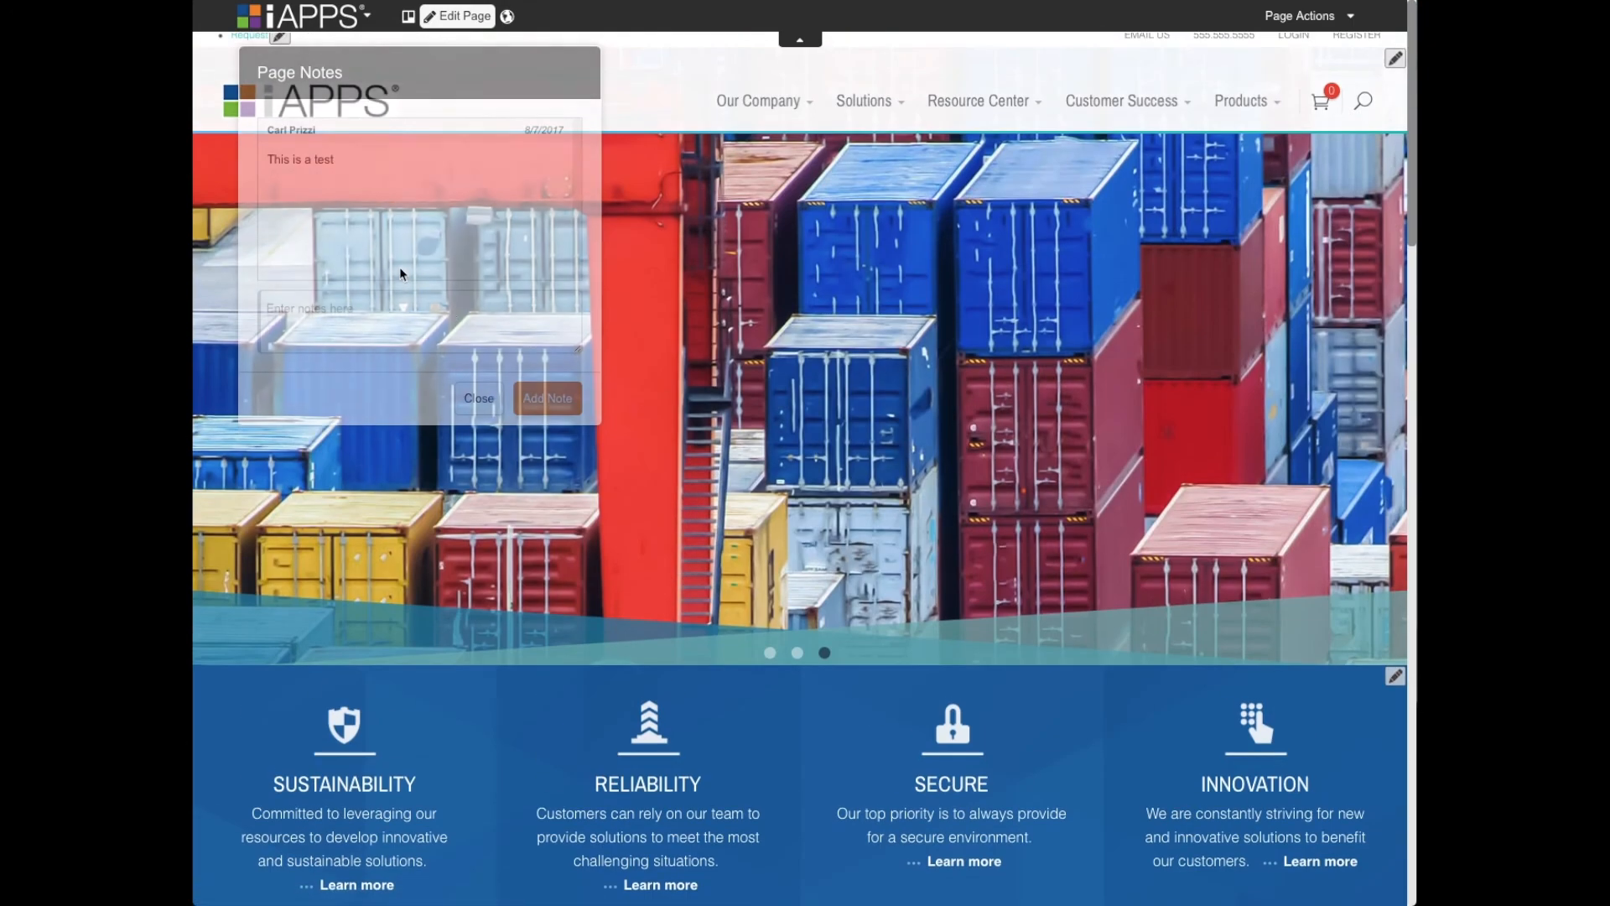
{"action": "left_click", "coordinate": [315, 13]}
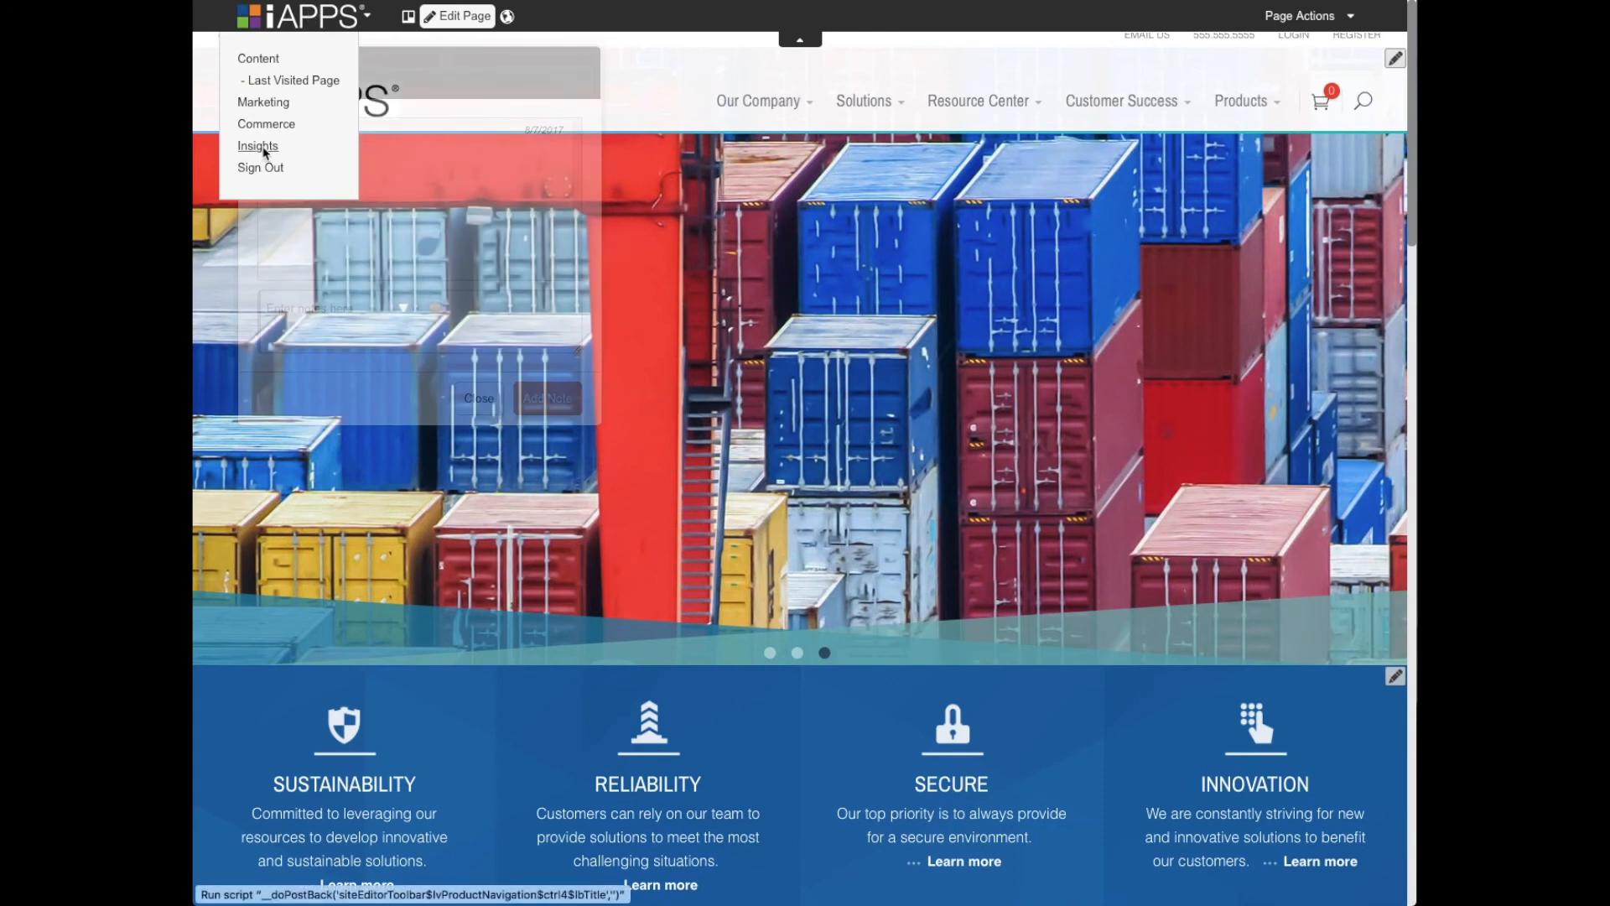
{"action": "left_click", "coordinate": [258, 146]}
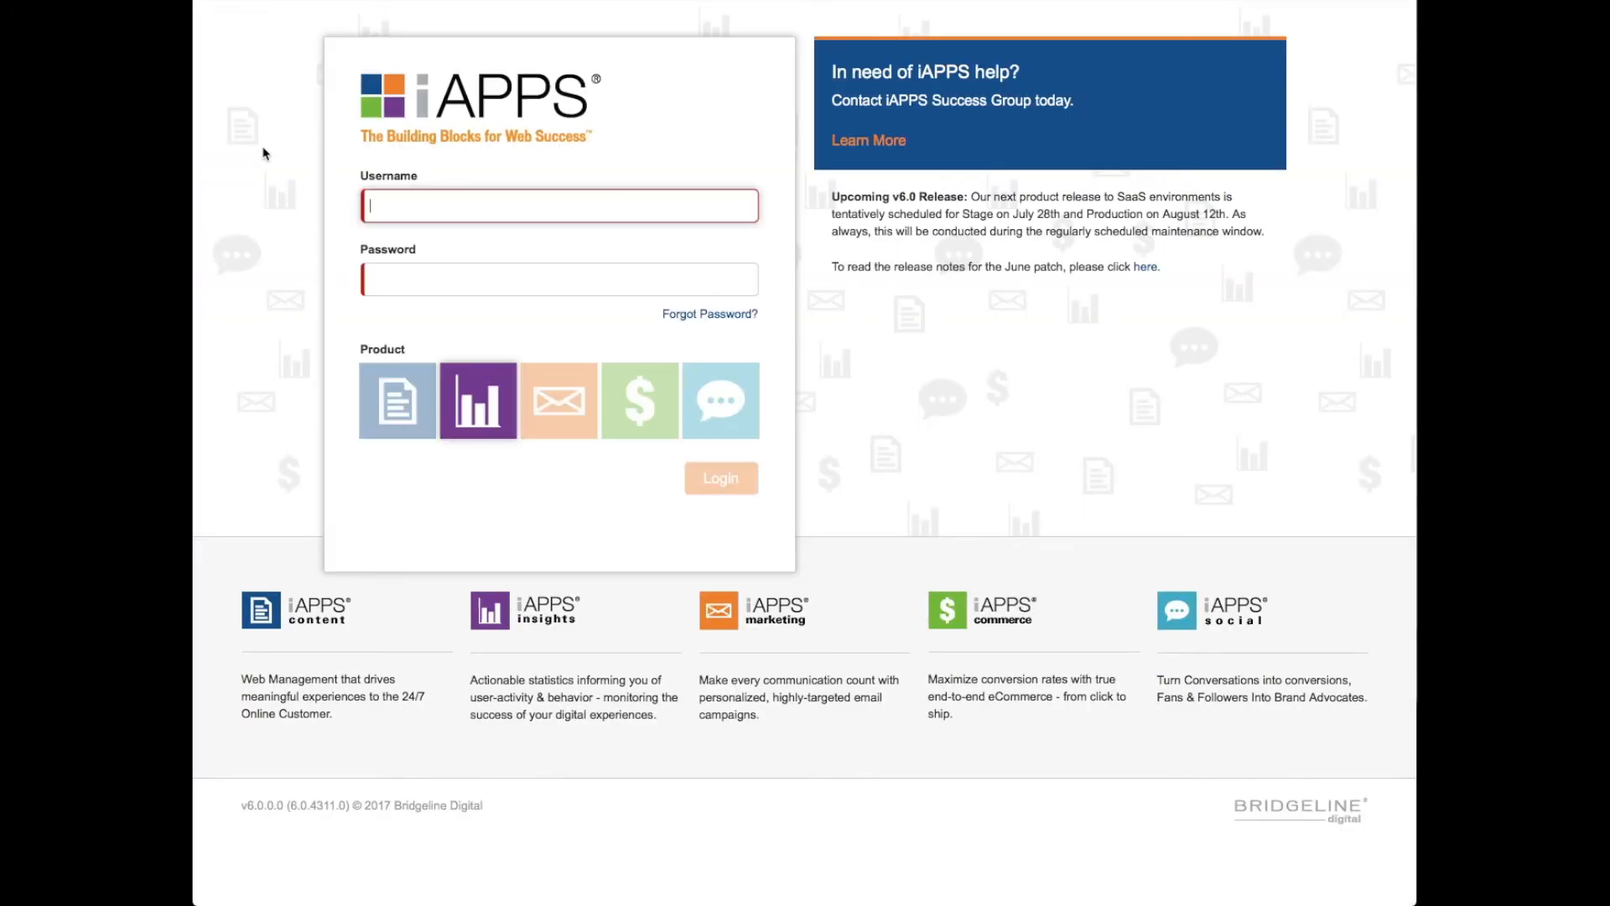
- Clear the prefilled username, fill in the saved username and account password, and log in to Insights
{"action": "type", "text": "iappssystemuser"}
{"action": "left_click_drag", "start_coordinate": [496, 207], "coordinate": [337, 204]}
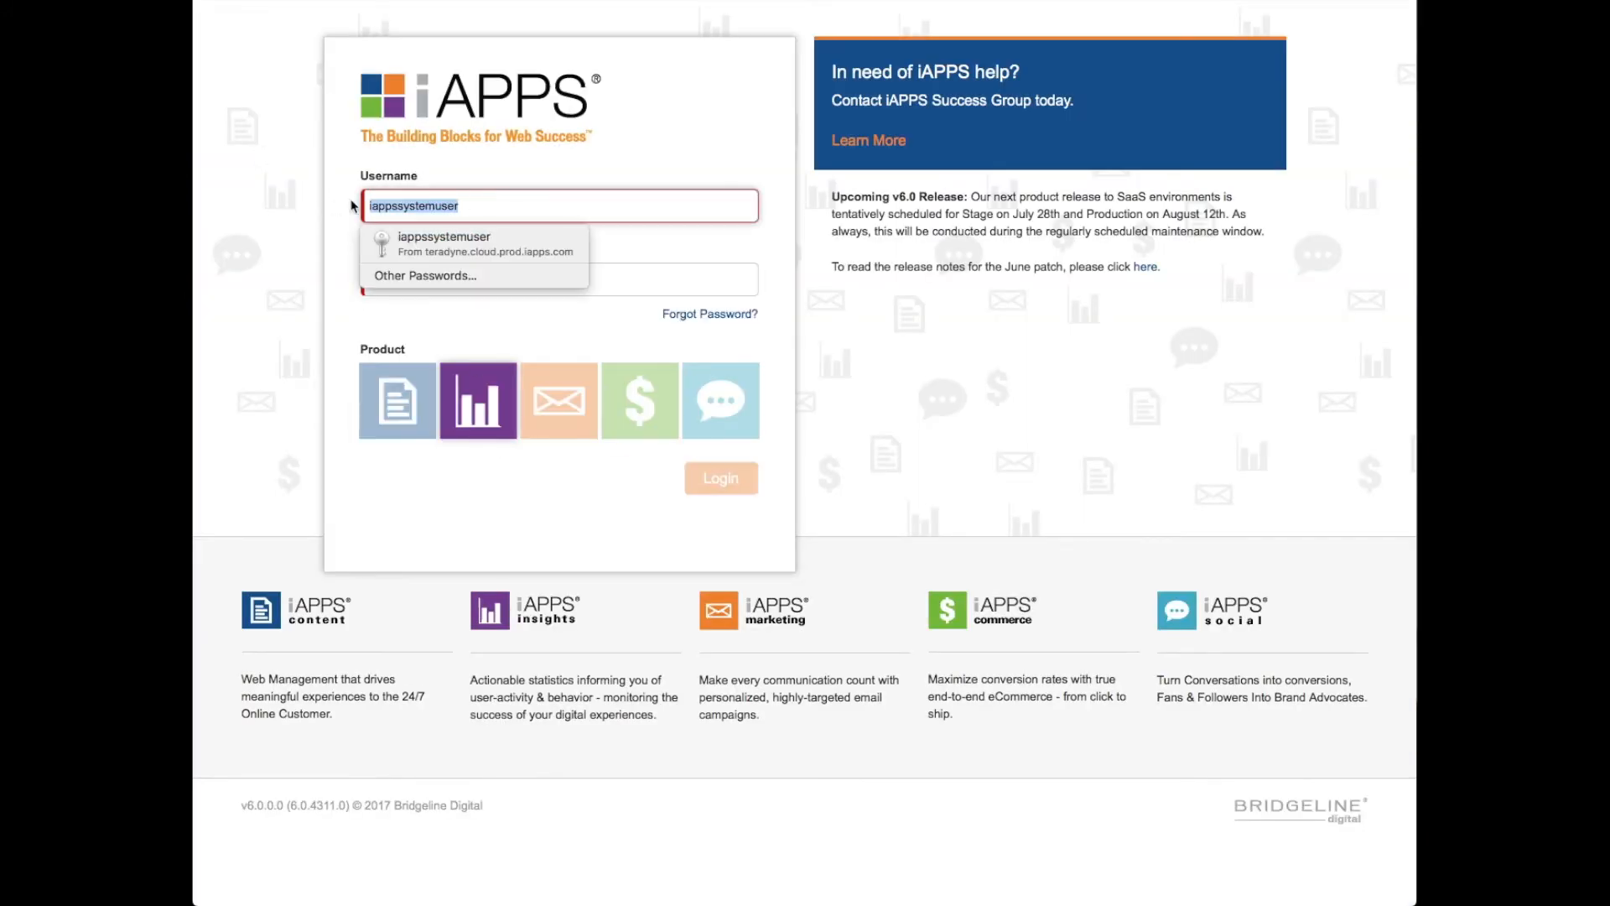
{"action": "key", "text": "BackSpace"}
{"action": "left_click", "coordinate": [482, 239]}
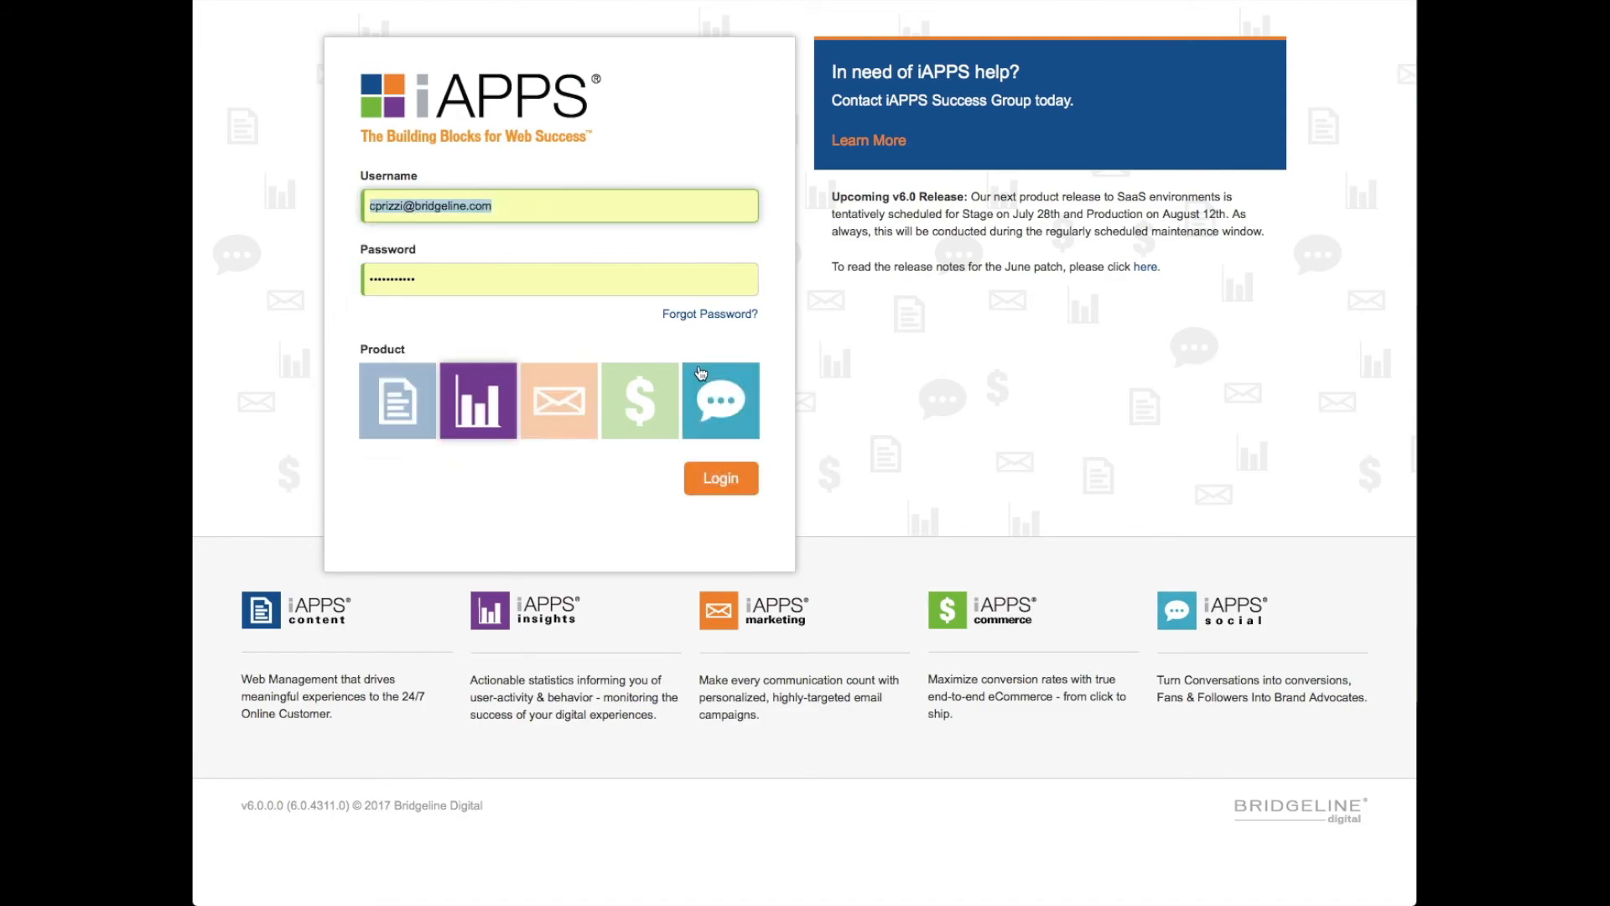
{"action": "left_click", "coordinate": [722, 474]}
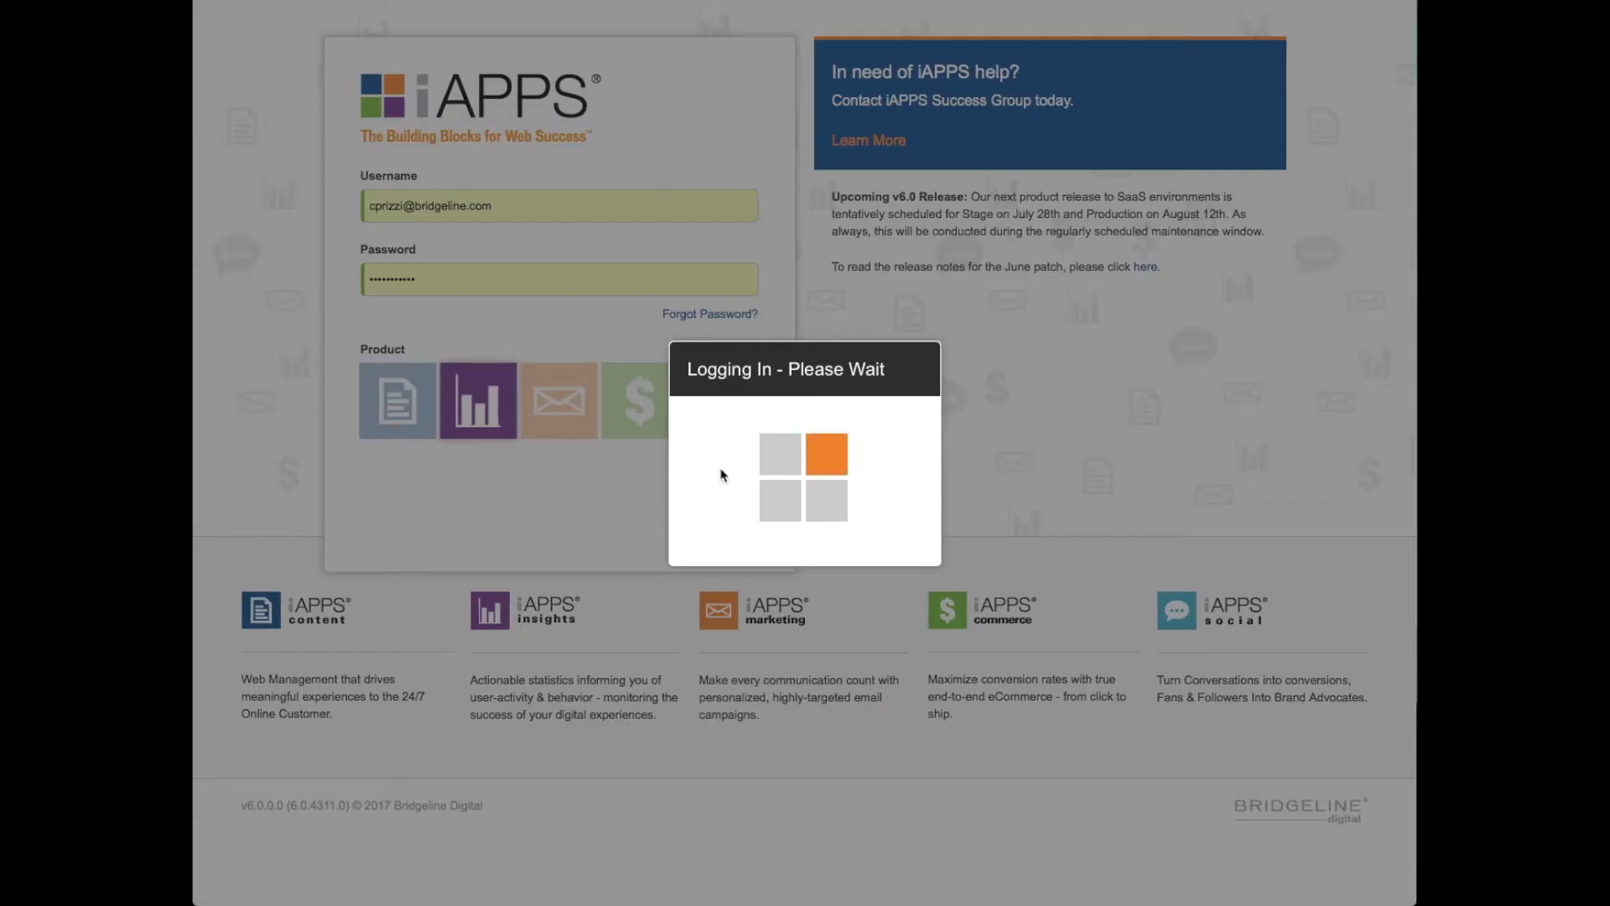
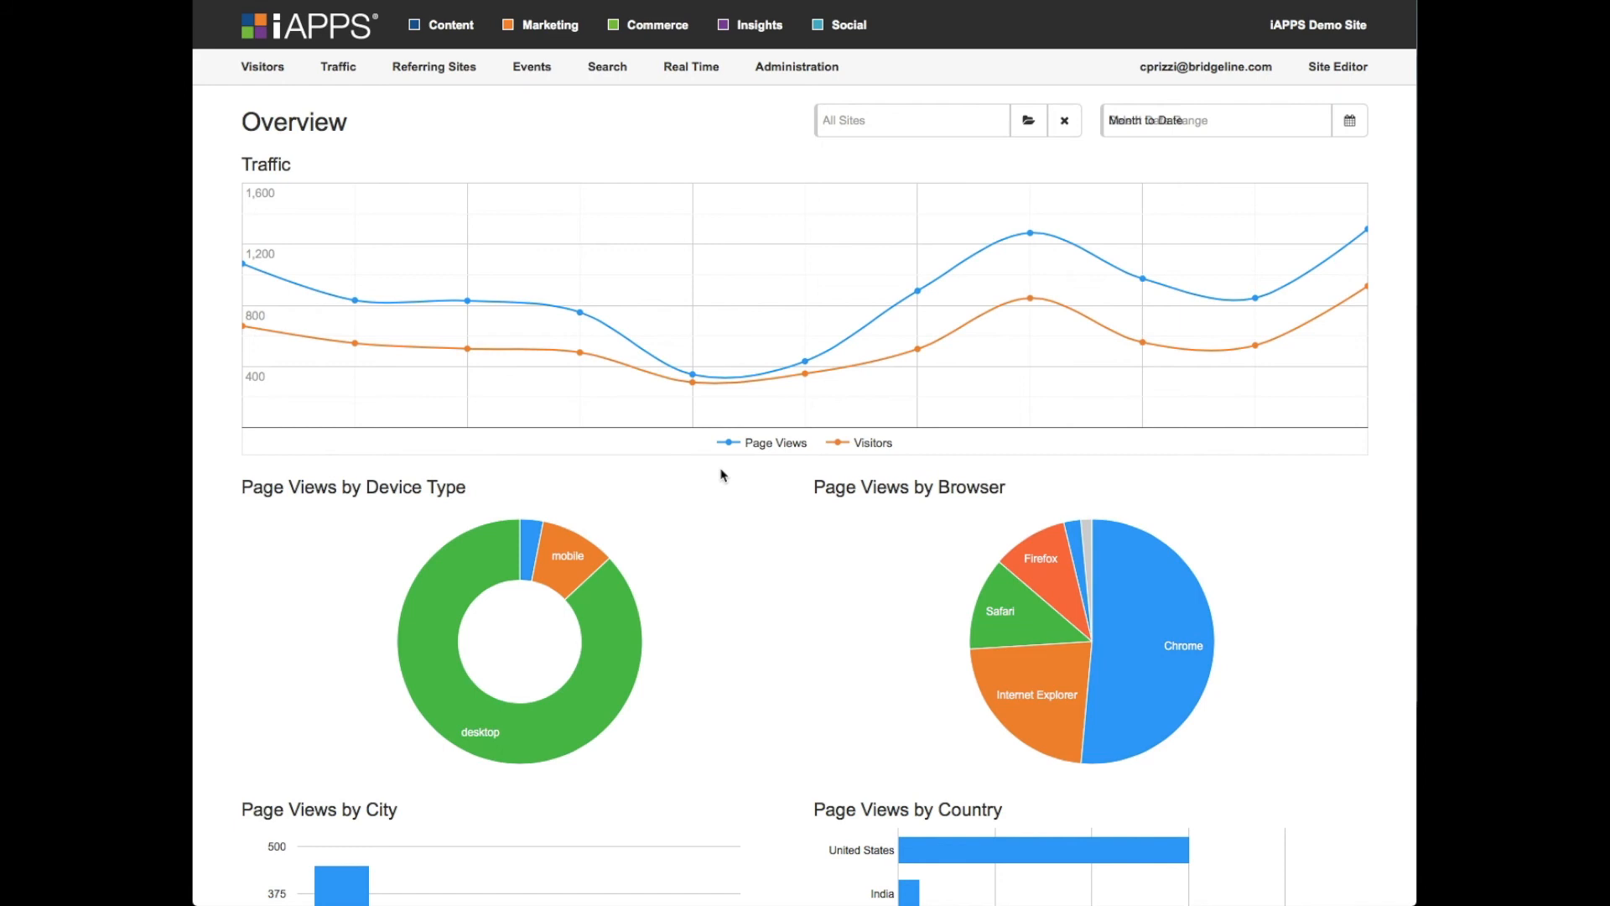
- Check the date range choices for the Overview report and close the selector without applying a change
{"action": "mouse_move", "coordinate": [257, 78]}
{"action": "left_click", "coordinate": [1038, 134]}
{"action": "left_click", "coordinate": [1207, 772]}
{"action": "left_click", "coordinate": [1350, 123]}
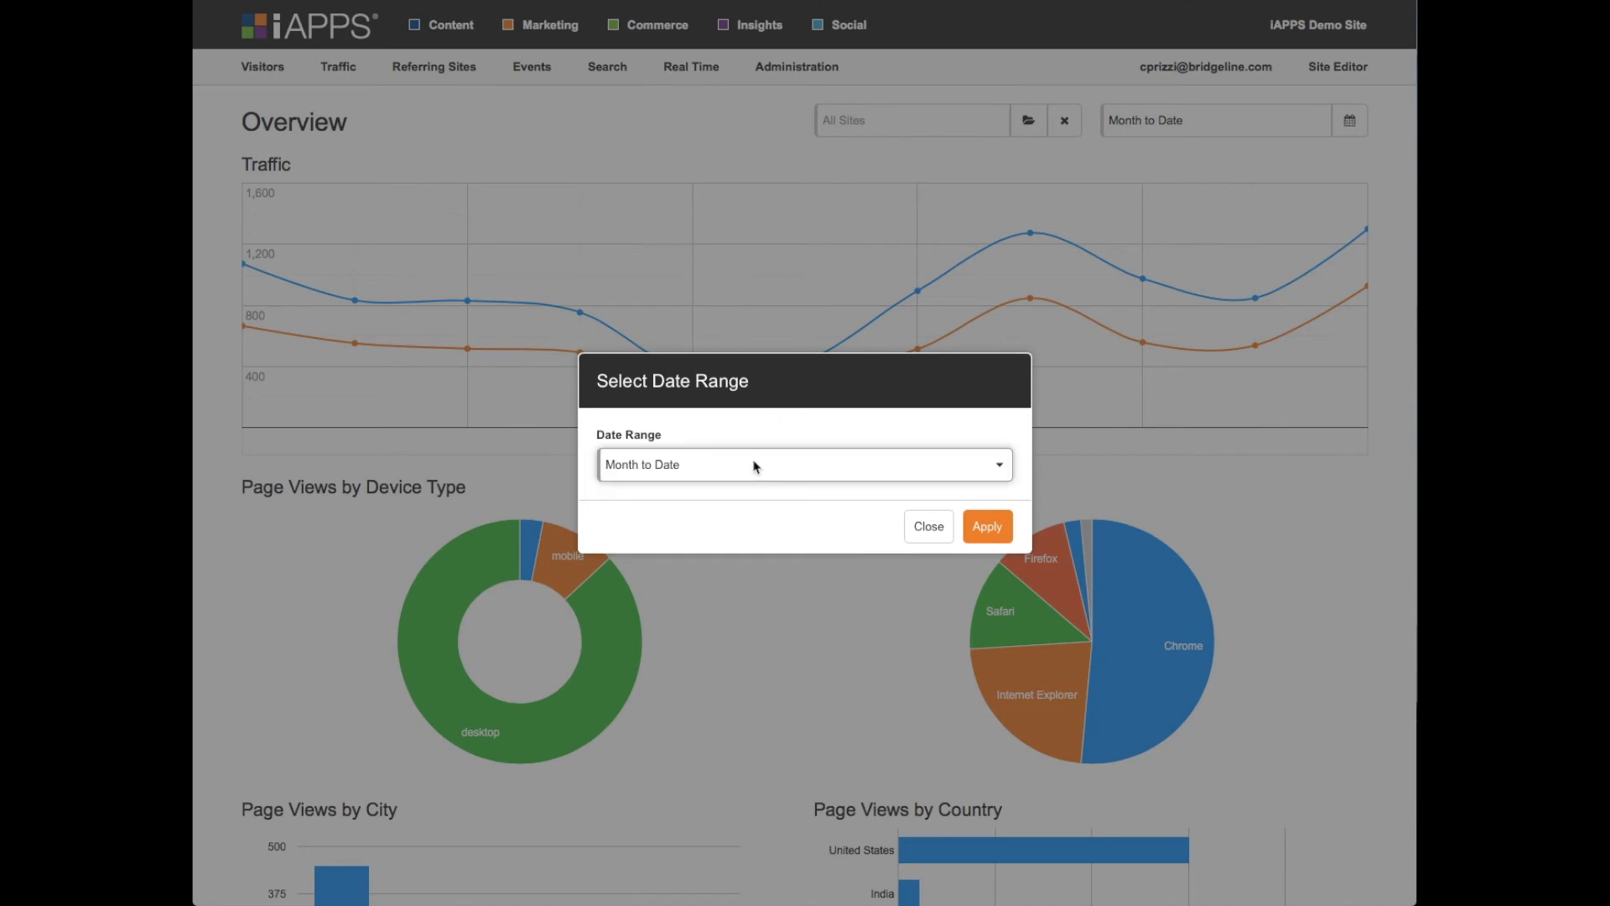
{"action": "left_click", "coordinate": [755, 467]}
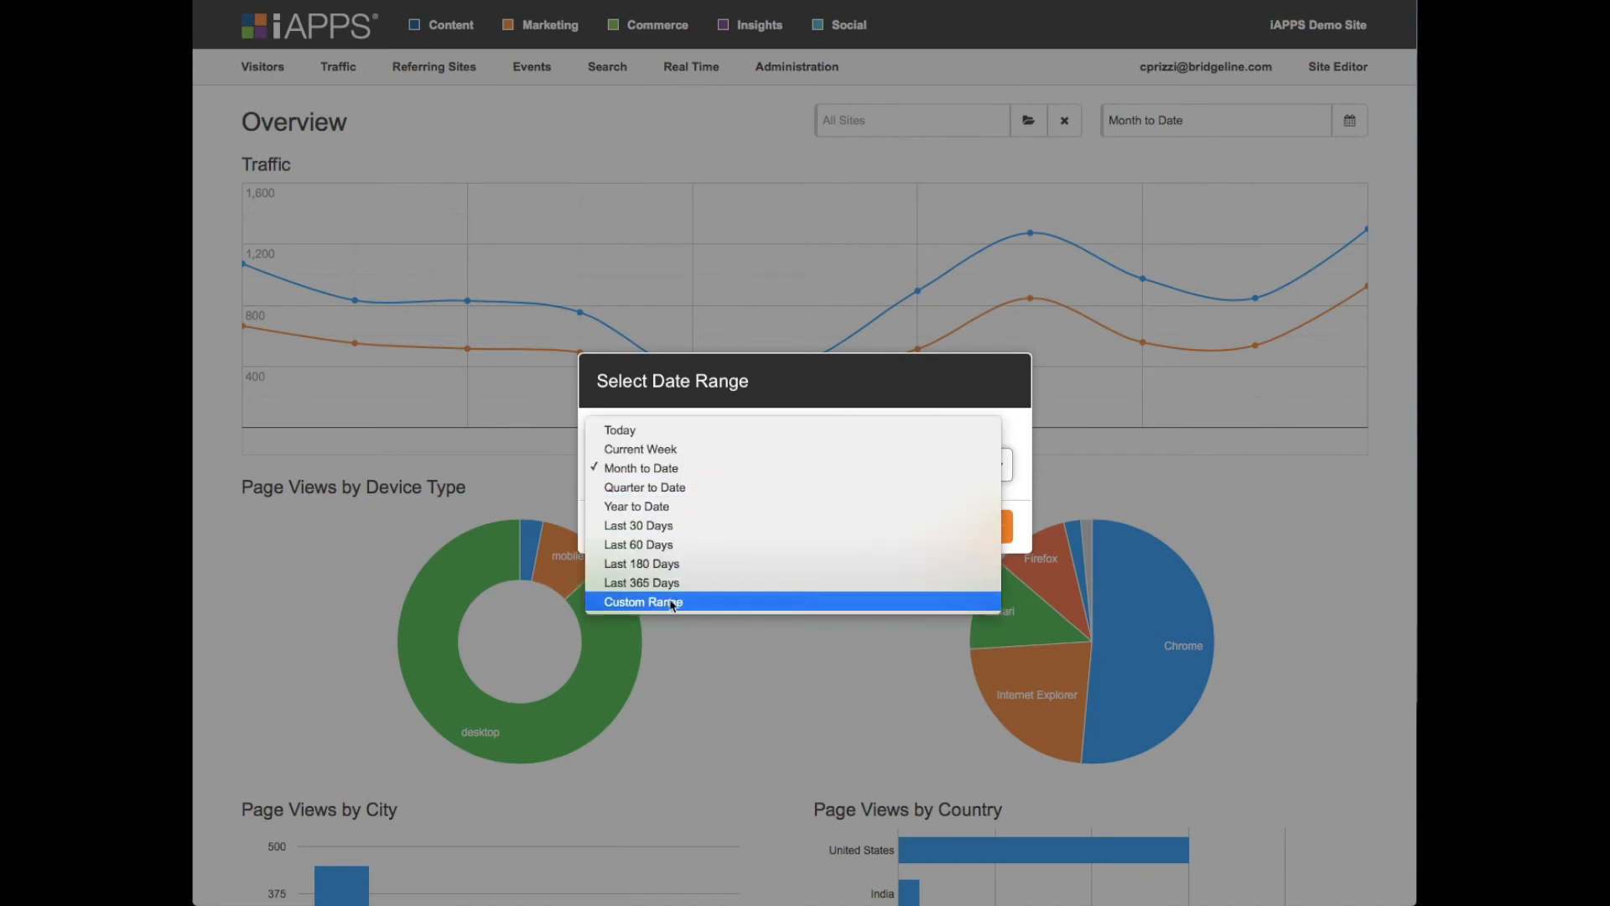
{"action": "left_click", "coordinate": [863, 382]}
{"action": "left_click", "coordinate": [928, 529]}
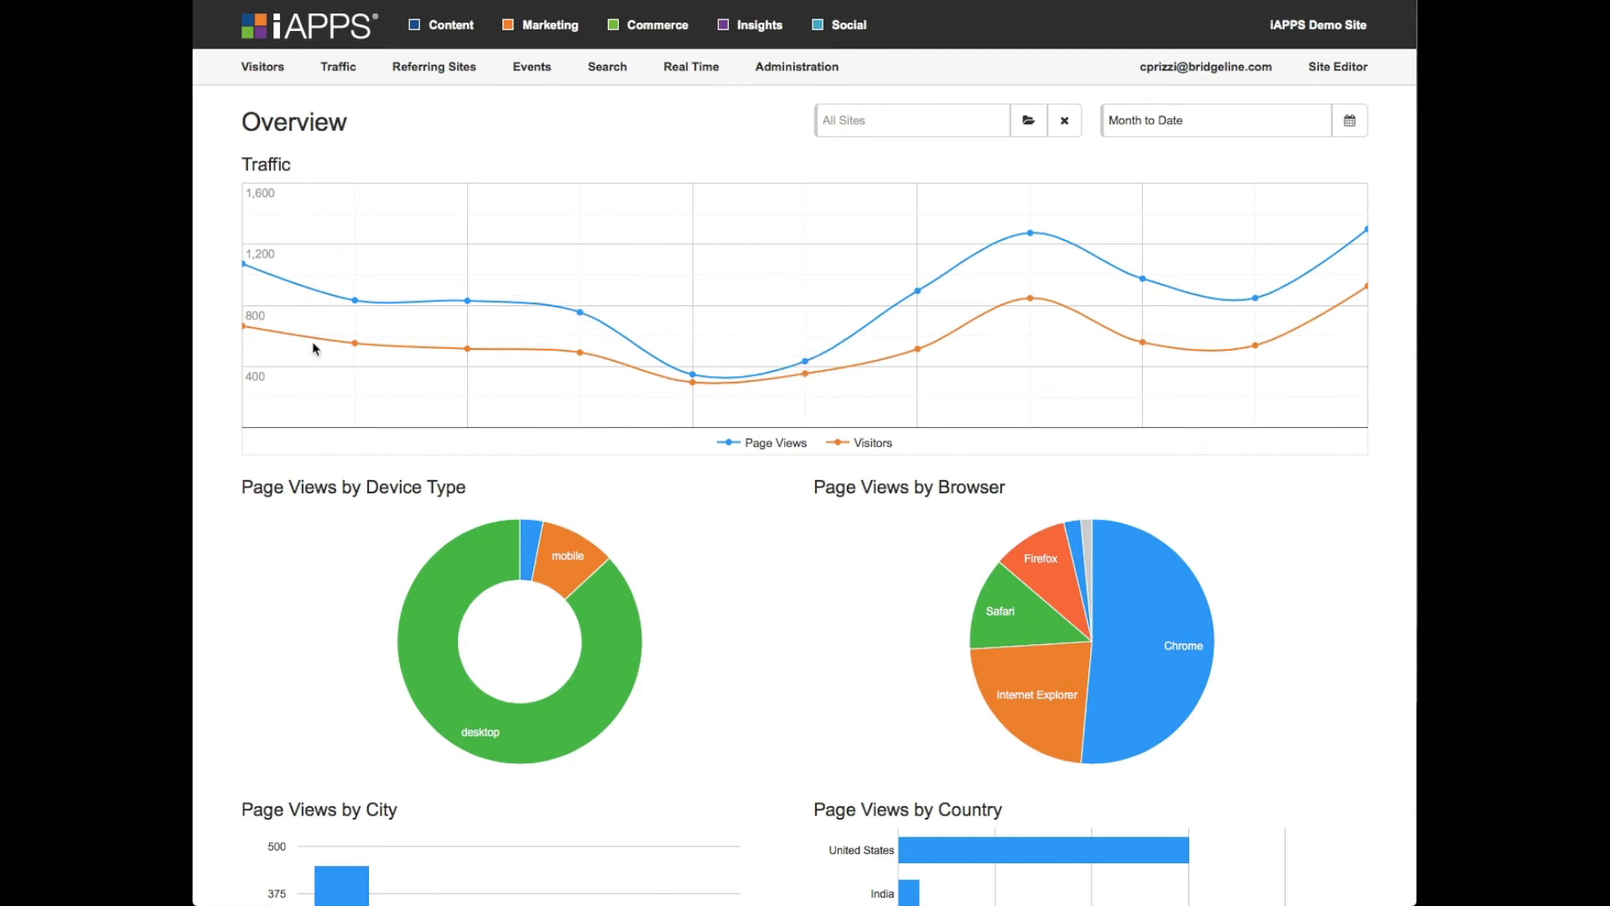
- View the Page Views by Channel trends for Organic Search, Referral, Display and Social on the Overview report
{"action": "scroll", "coordinate": [310, 336], "scroll_direction": "down", "scroll_amount": 3}
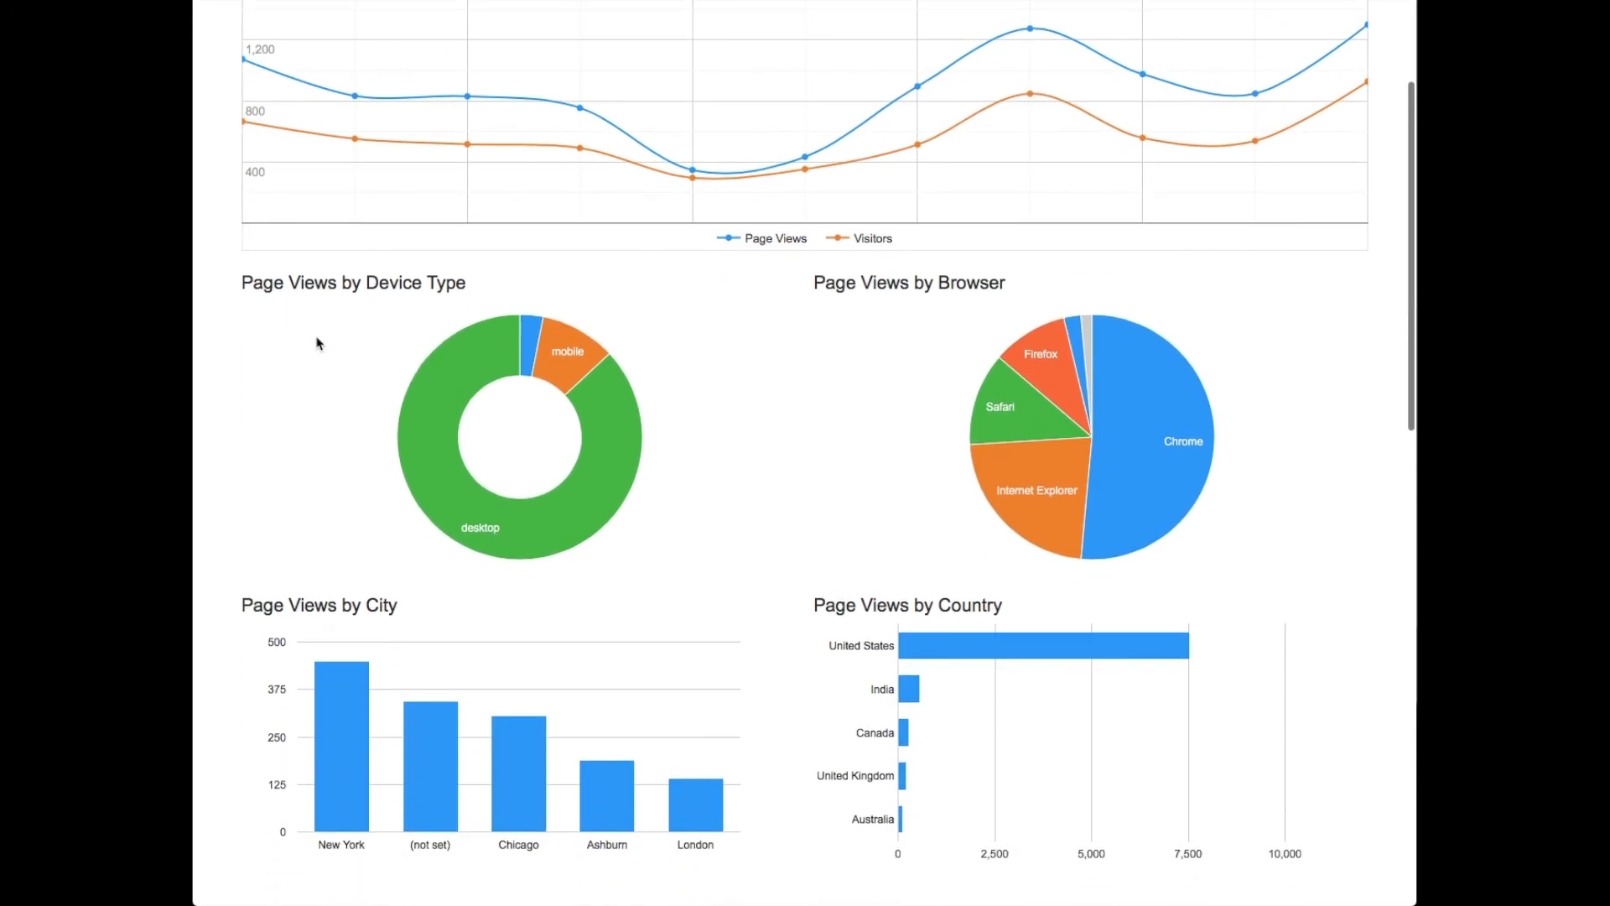
{"action": "scroll", "coordinate": [319, 343], "scroll_direction": "down", "scroll_amount": 2}
{"action": "scroll", "coordinate": [321, 344], "scroll_direction": "down", "scroll_amount": 7}
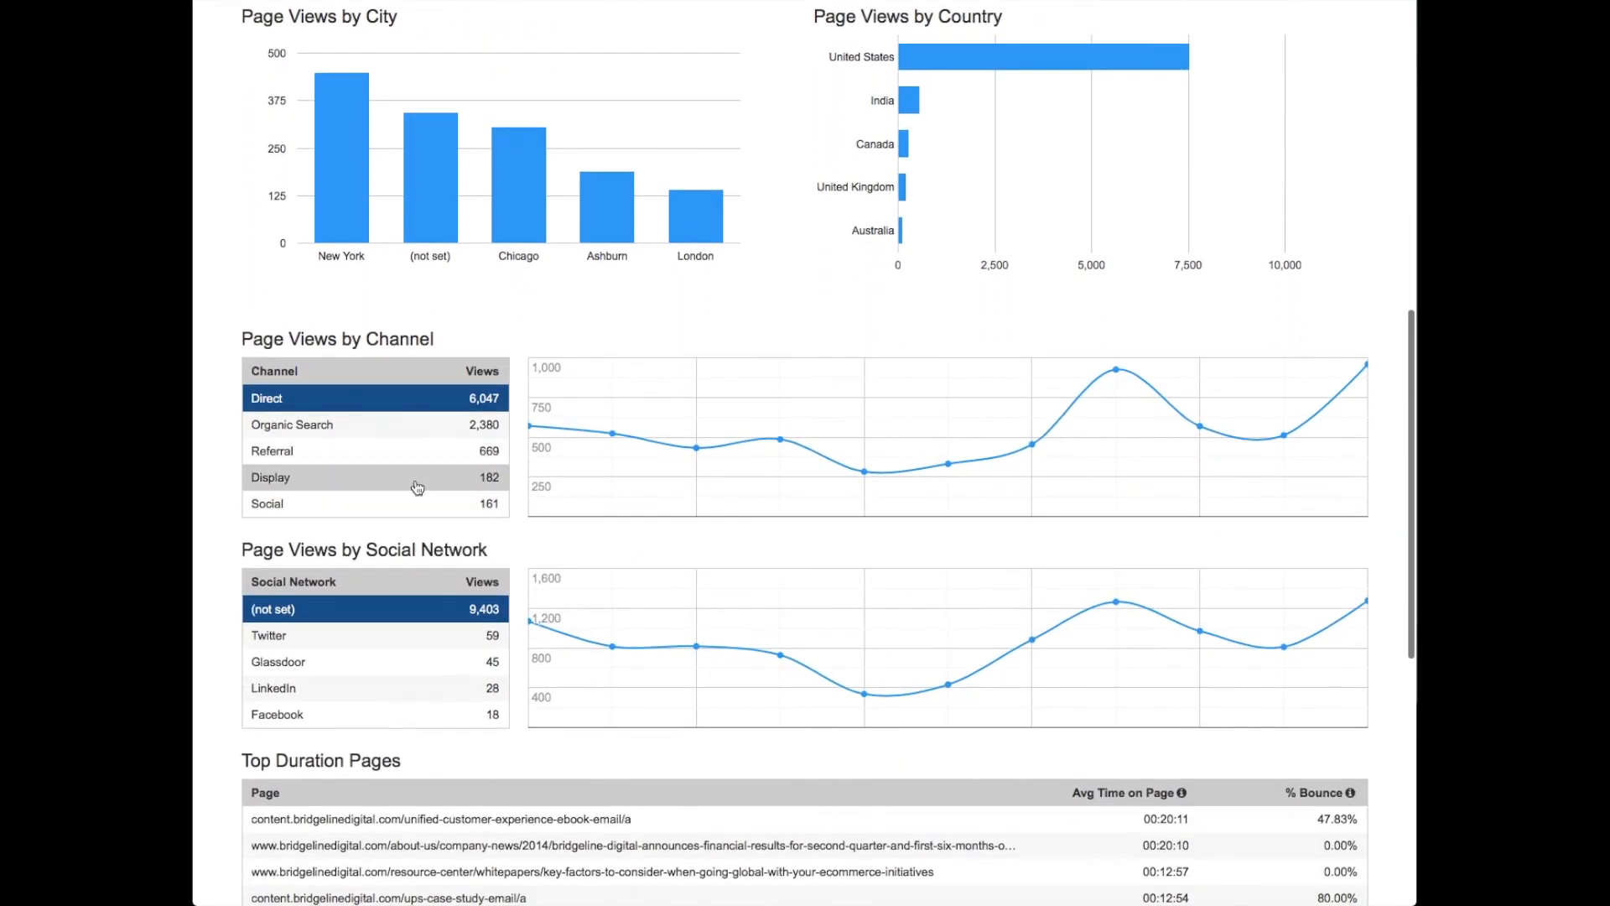
{"action": "scroll", "coordinate": [406, 448], "scroll_direction": "down", "scroll_amount": 1}
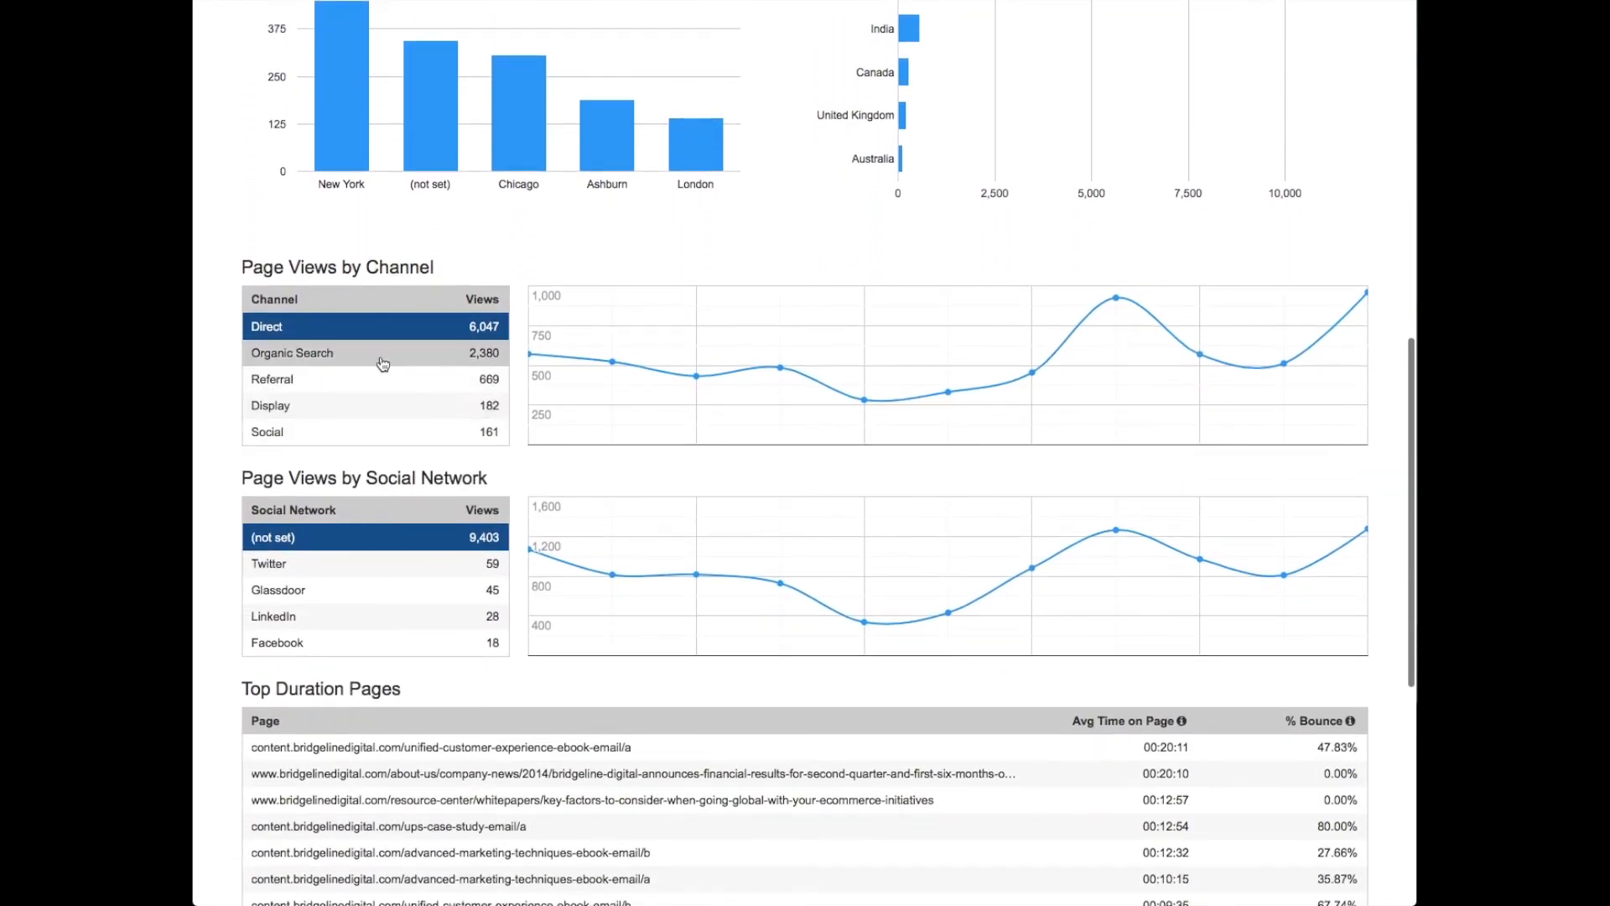
{"action": "left_click", "coordinate": [356, 361]}
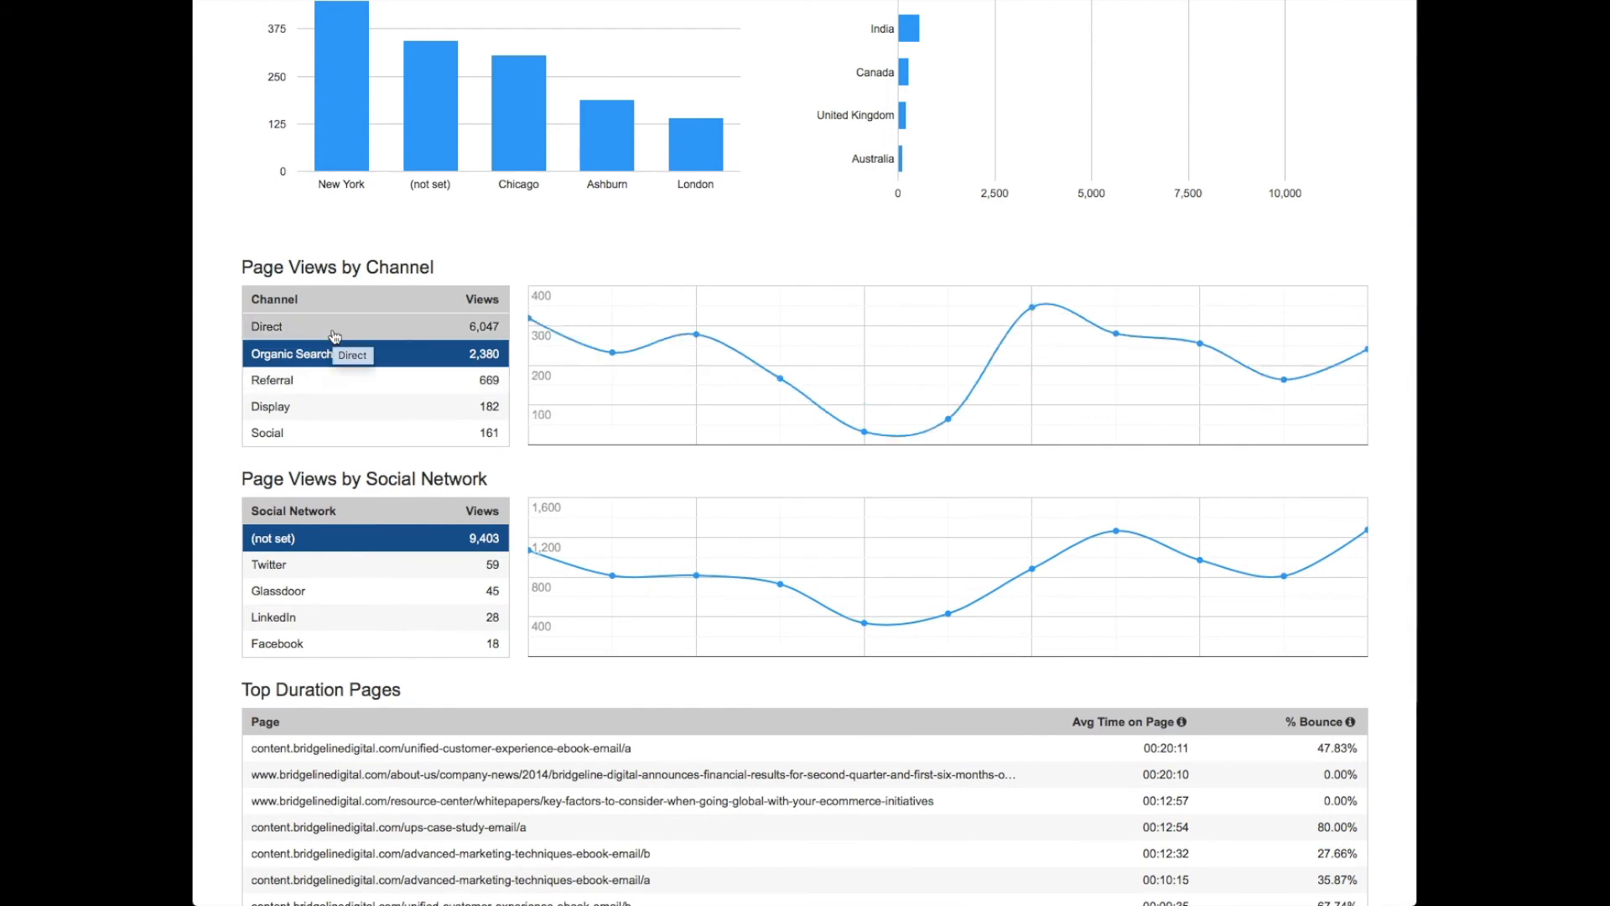
{"action": "left_click", "coordinate": [329, 356]}
{"action": "left_click", "coordinate": [339, 388]}
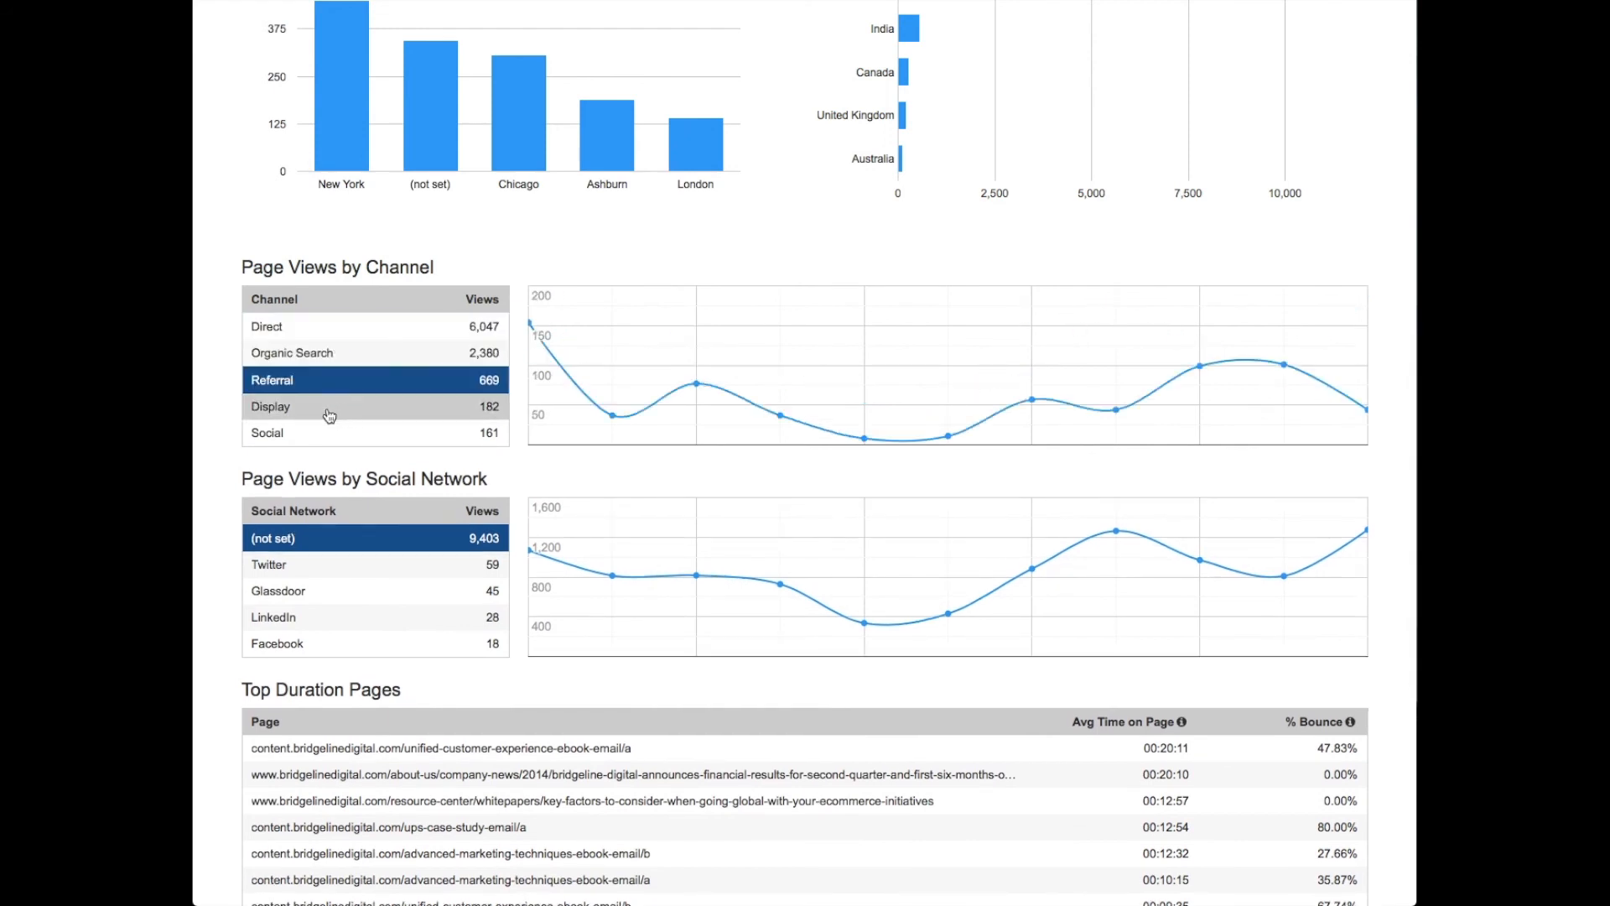
{"action": "left_click", "coordinate": [331, 411]}
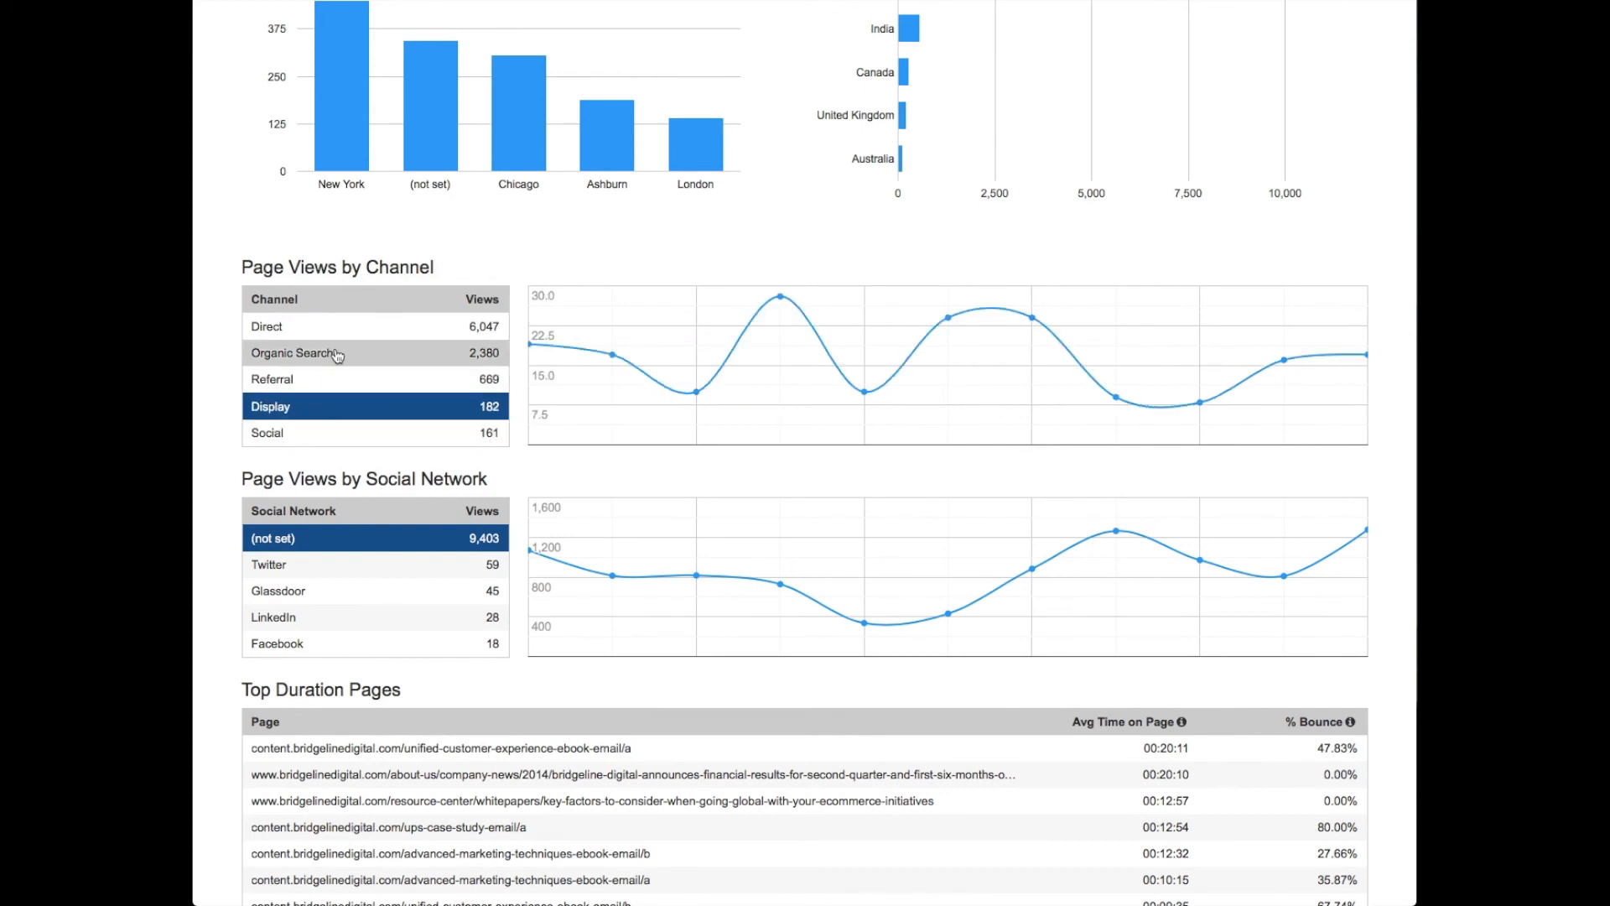
{"action": "left_click", "coordinate": [334, 434]}
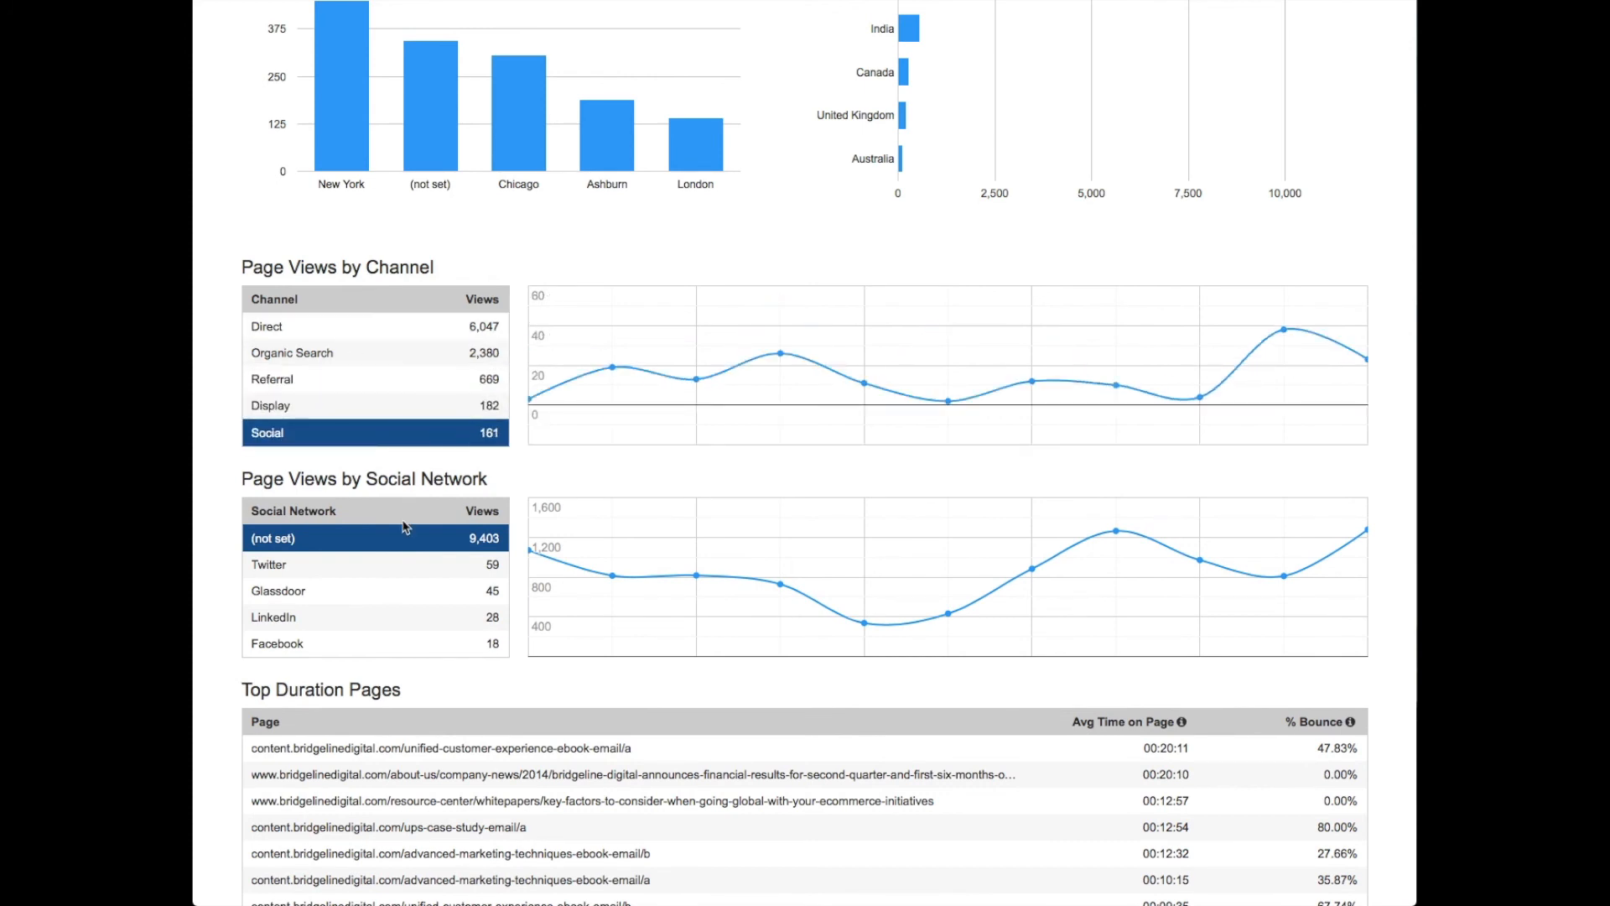
- View the Page Views by Social Network trends for Twitter, LinkedIn and Facebook
{"action": "scroll", "coordinate": [361, 534], "scroll_direction": "down", "scroll_amount": 2}
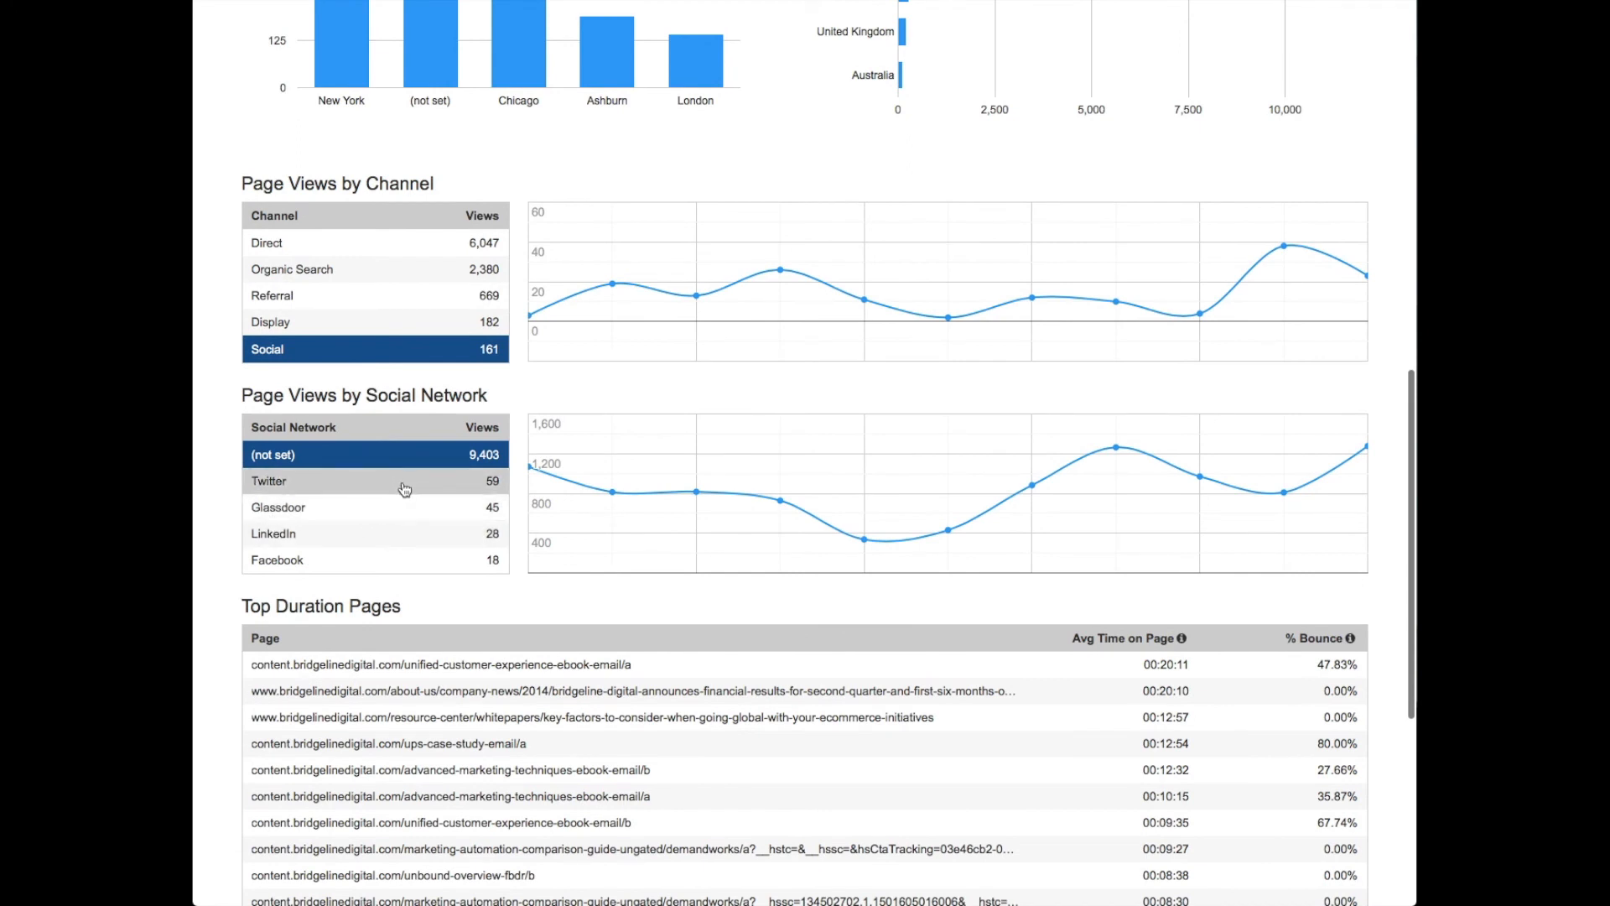
{"action": "left_click", "coordinate": [336, 490]}
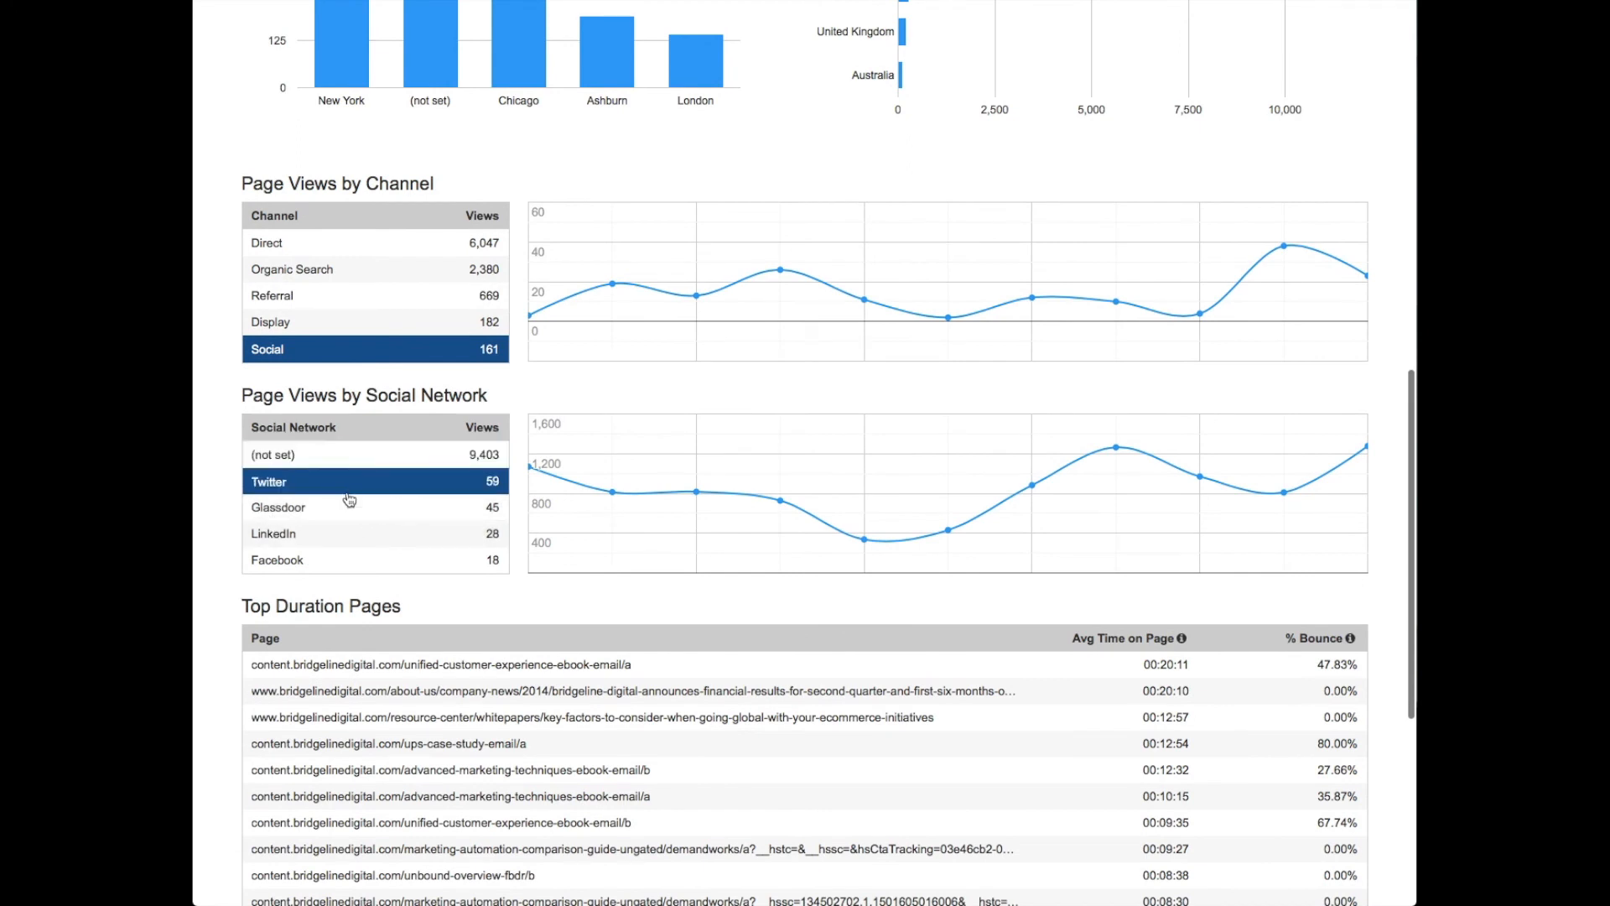
{"action": "left_click", "coordinate": [323, 536]}
{"action": "left_click", "coordinate": [324, 562]}
- Examine the Top Duration Pages and Exit Pages tables, including time on page, bounce and exits, and return to the traffic overview
{"action": "scroll", "coordinate": [408, 533], "scroll_direction": "down", "scroll_amount": 4}
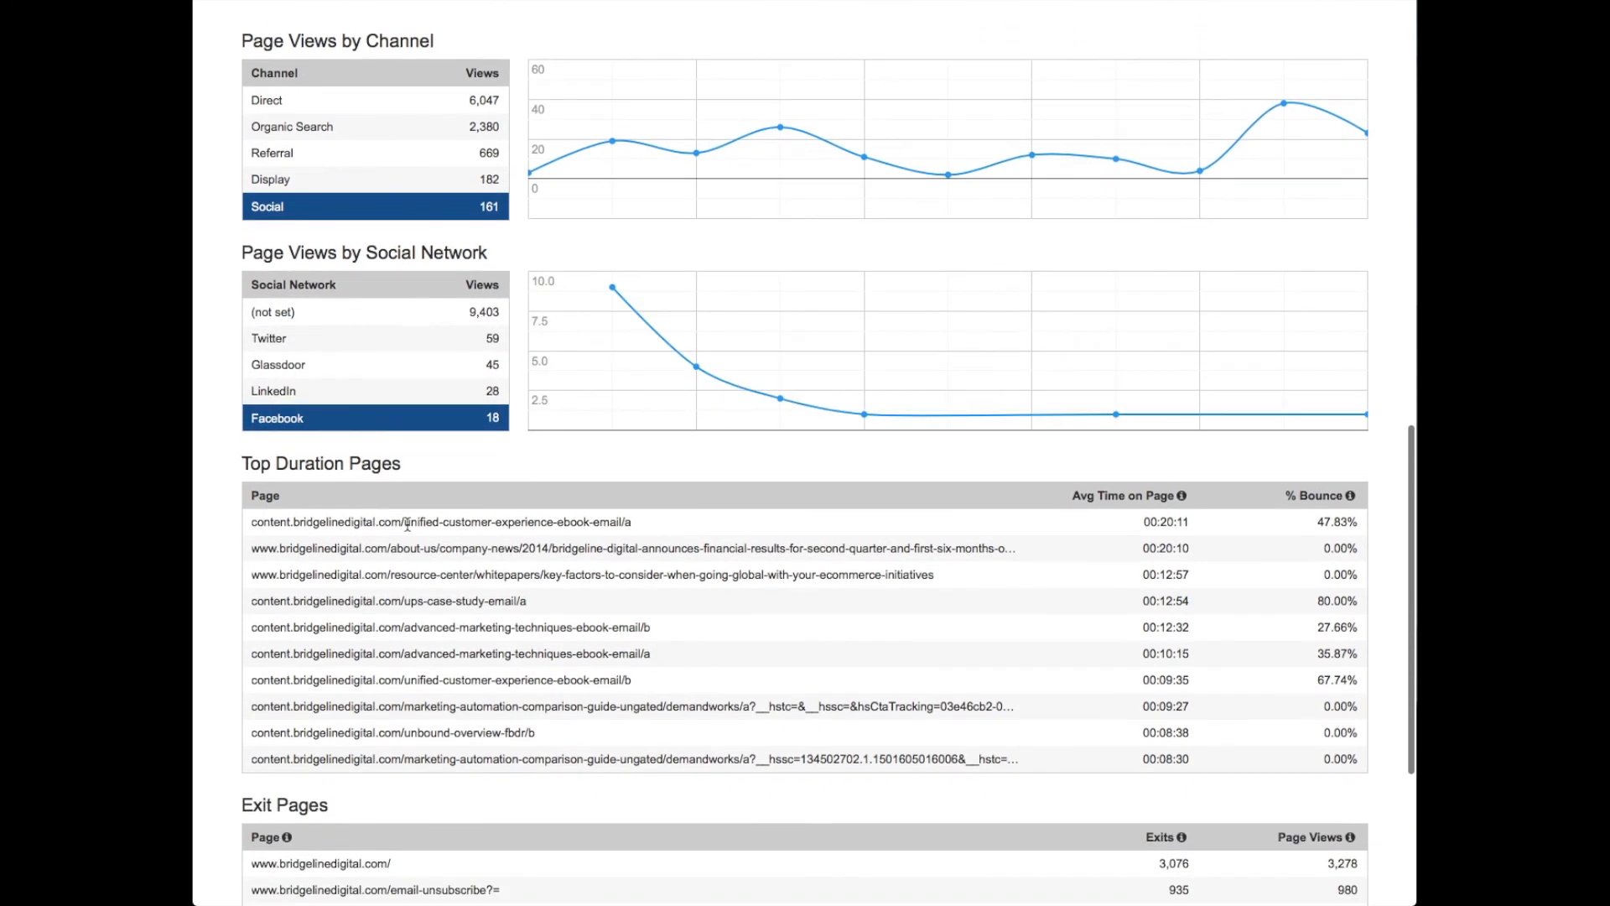
{"action": "scroll", "coordinate": [621, 481], "scroll_direction": "down", "scroll_amount": 1}
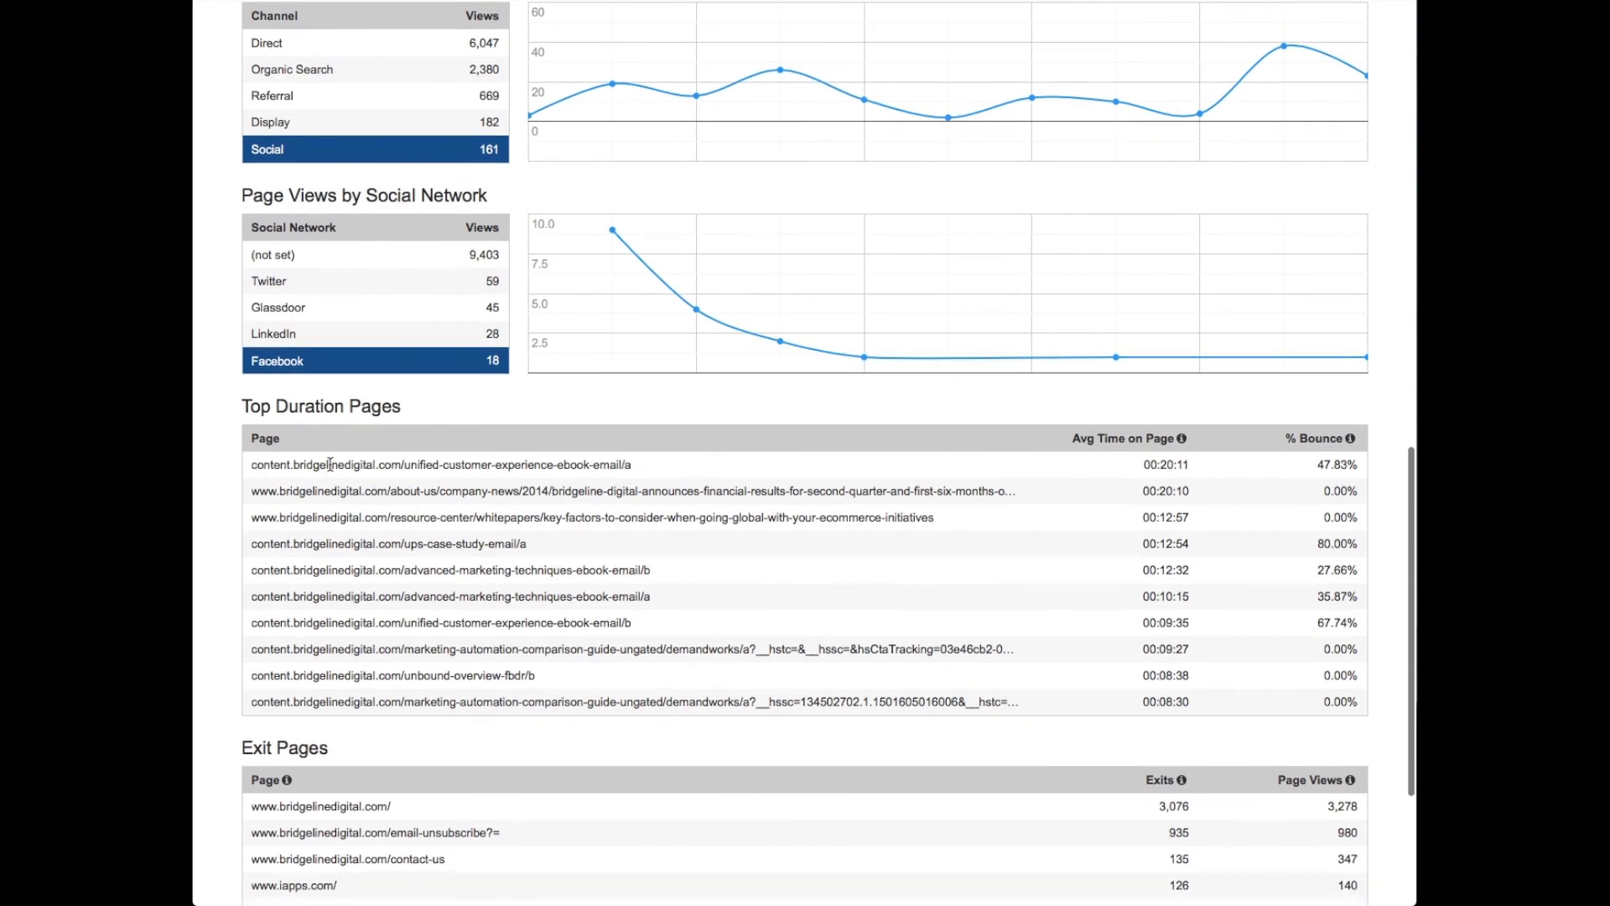
{"action": "scroll", "coordinate": [328, 464], "scroll_direction": "down", "scroll_amount": 1}
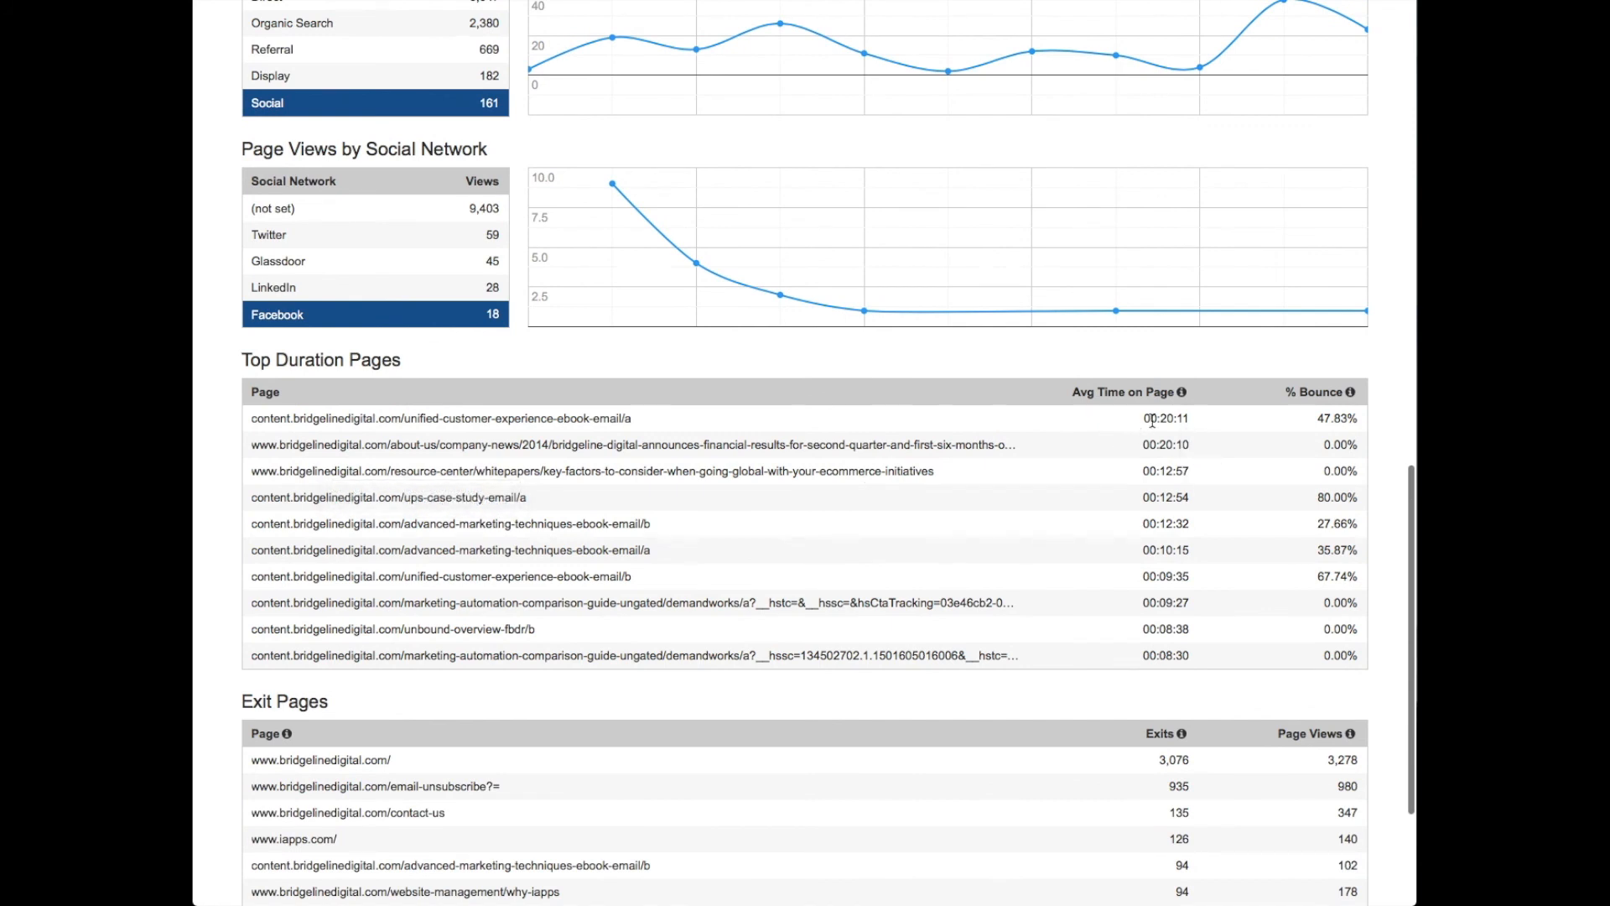
{"action": "scroll", "coordinate": [1115, 460], "scroll_direction": "down", "scroll_amount": 5}
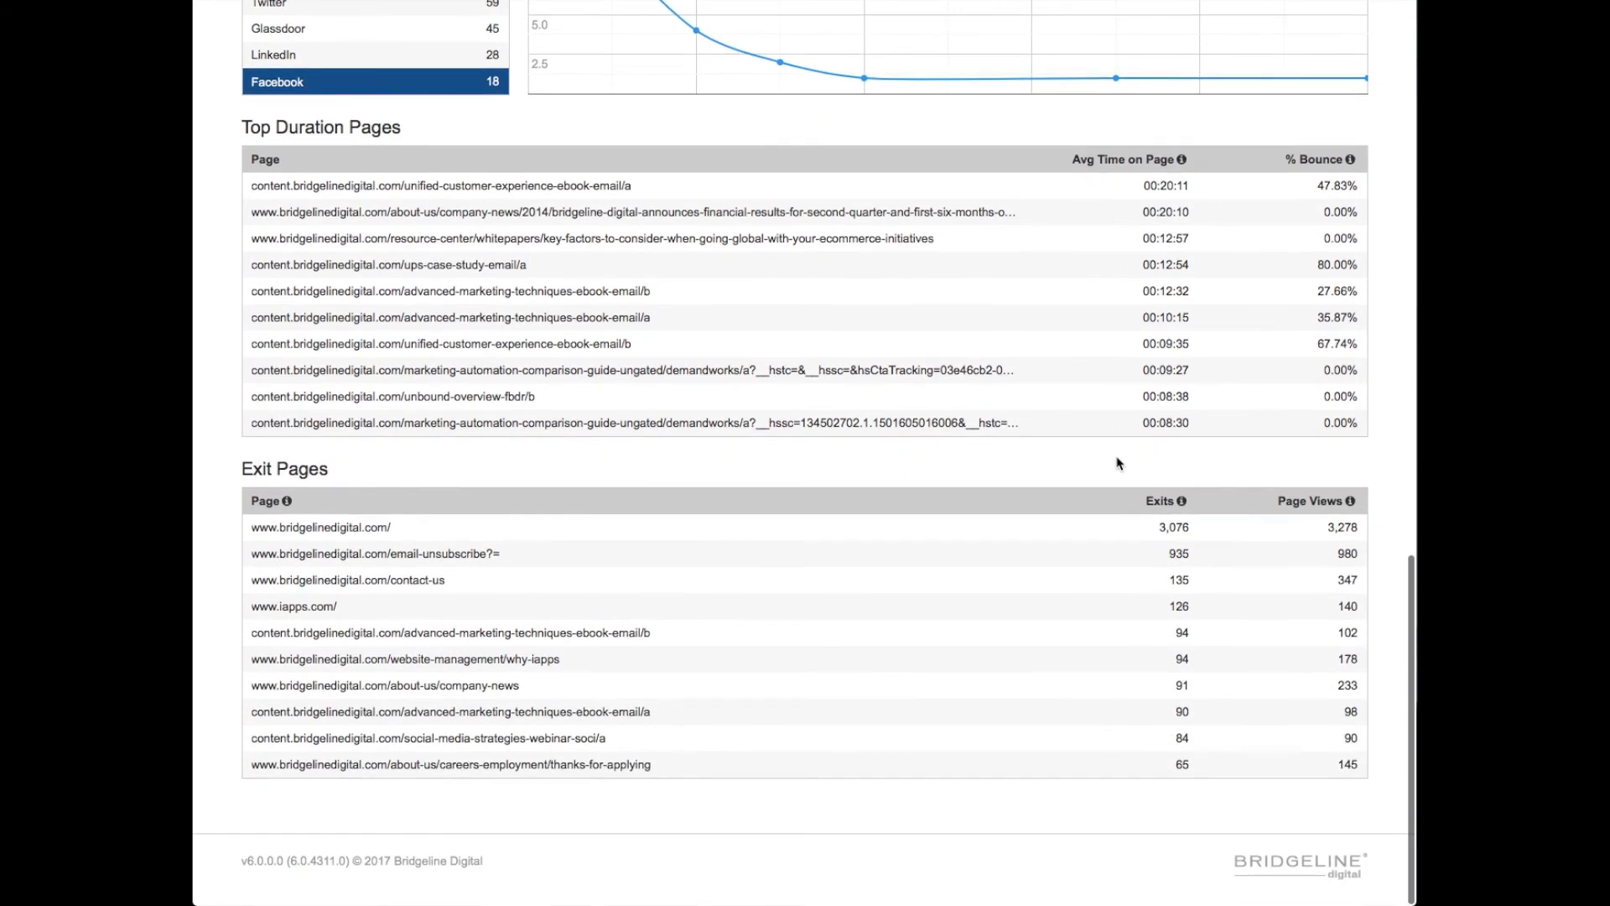
{"action": "scroll", "coordinate": [855, 554], "scroll_direction": "up", "scroll_amount": 9}
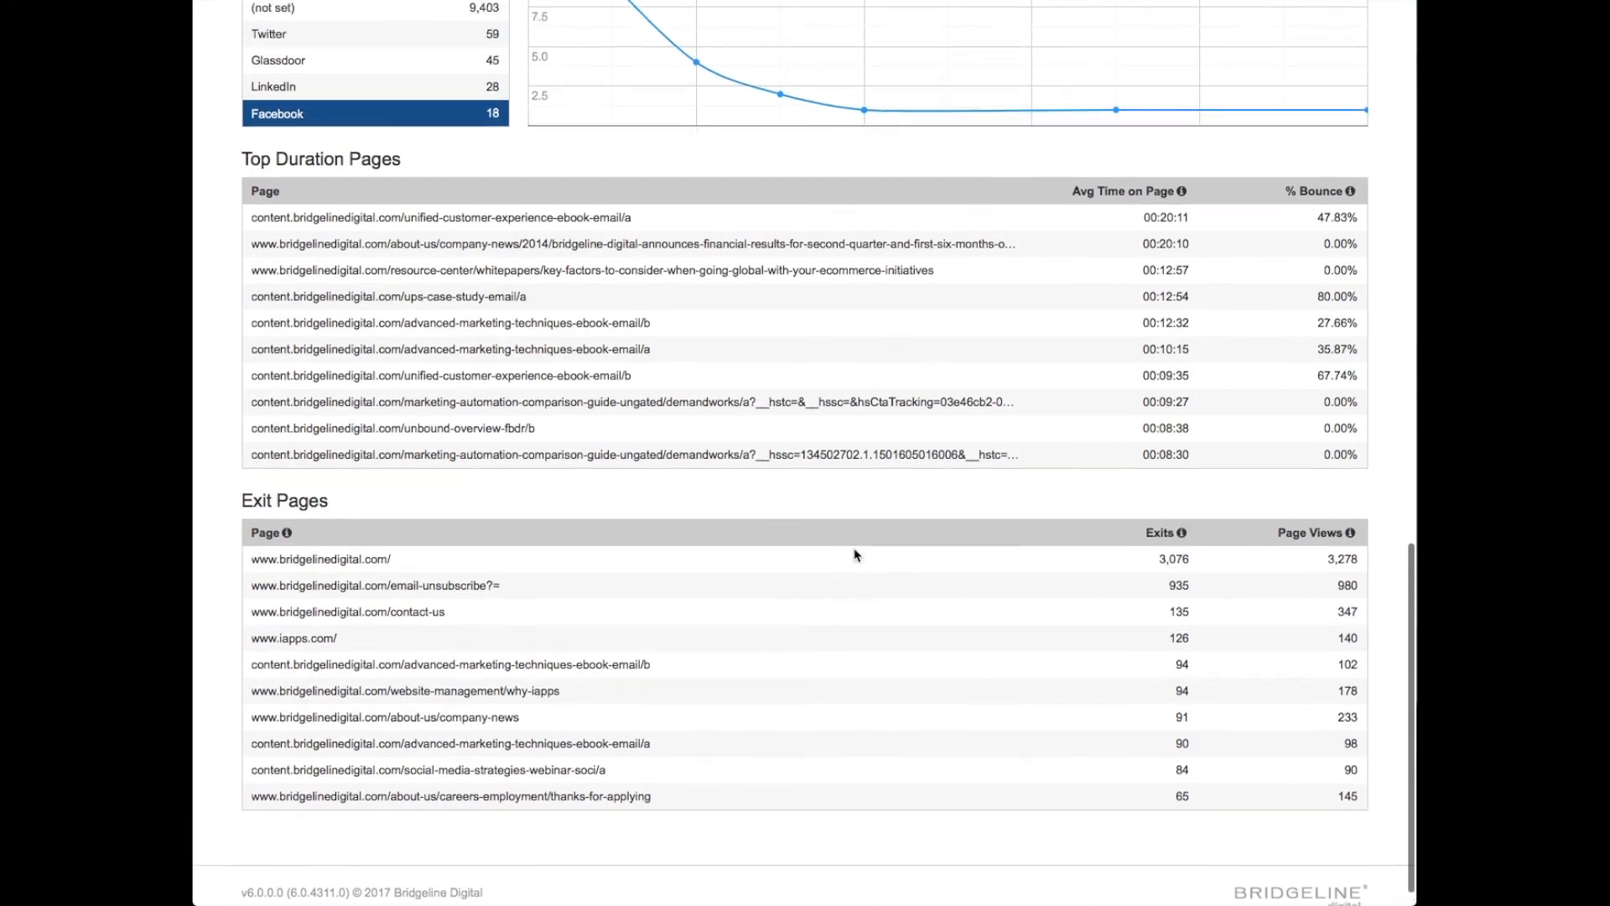
{"action": "scroll", "coordinate": [854, 559], "scroll_direction": "up", "scroll_amount": 10}
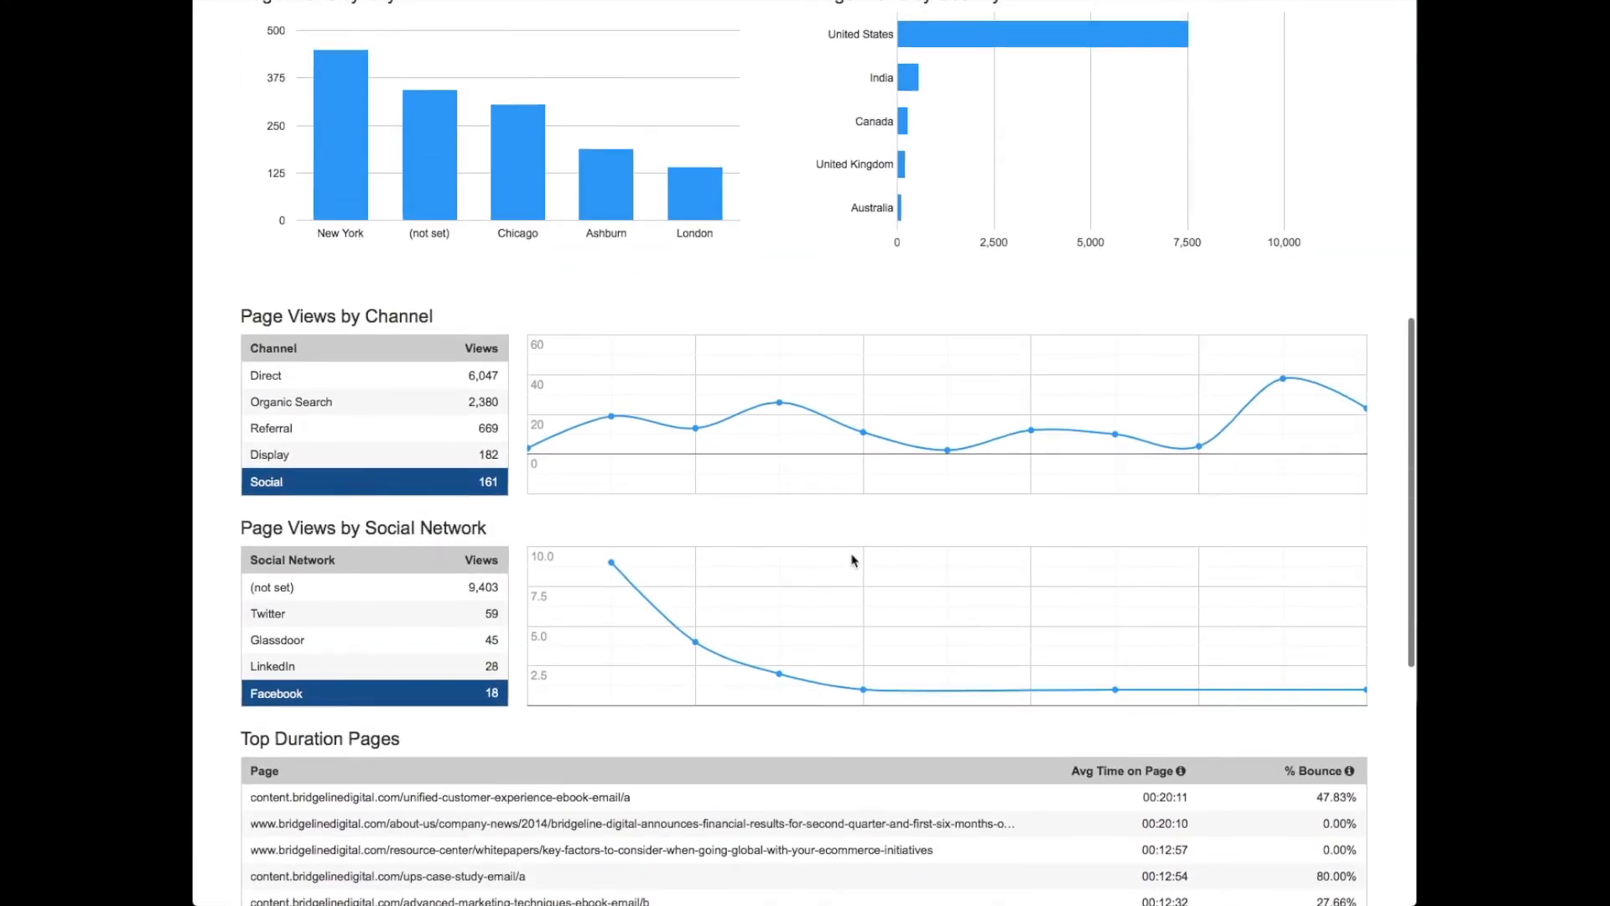
{"action": "scroll", "coordinate": [854, 559], "scroll_direction": "up", "scroll_amount": 10}
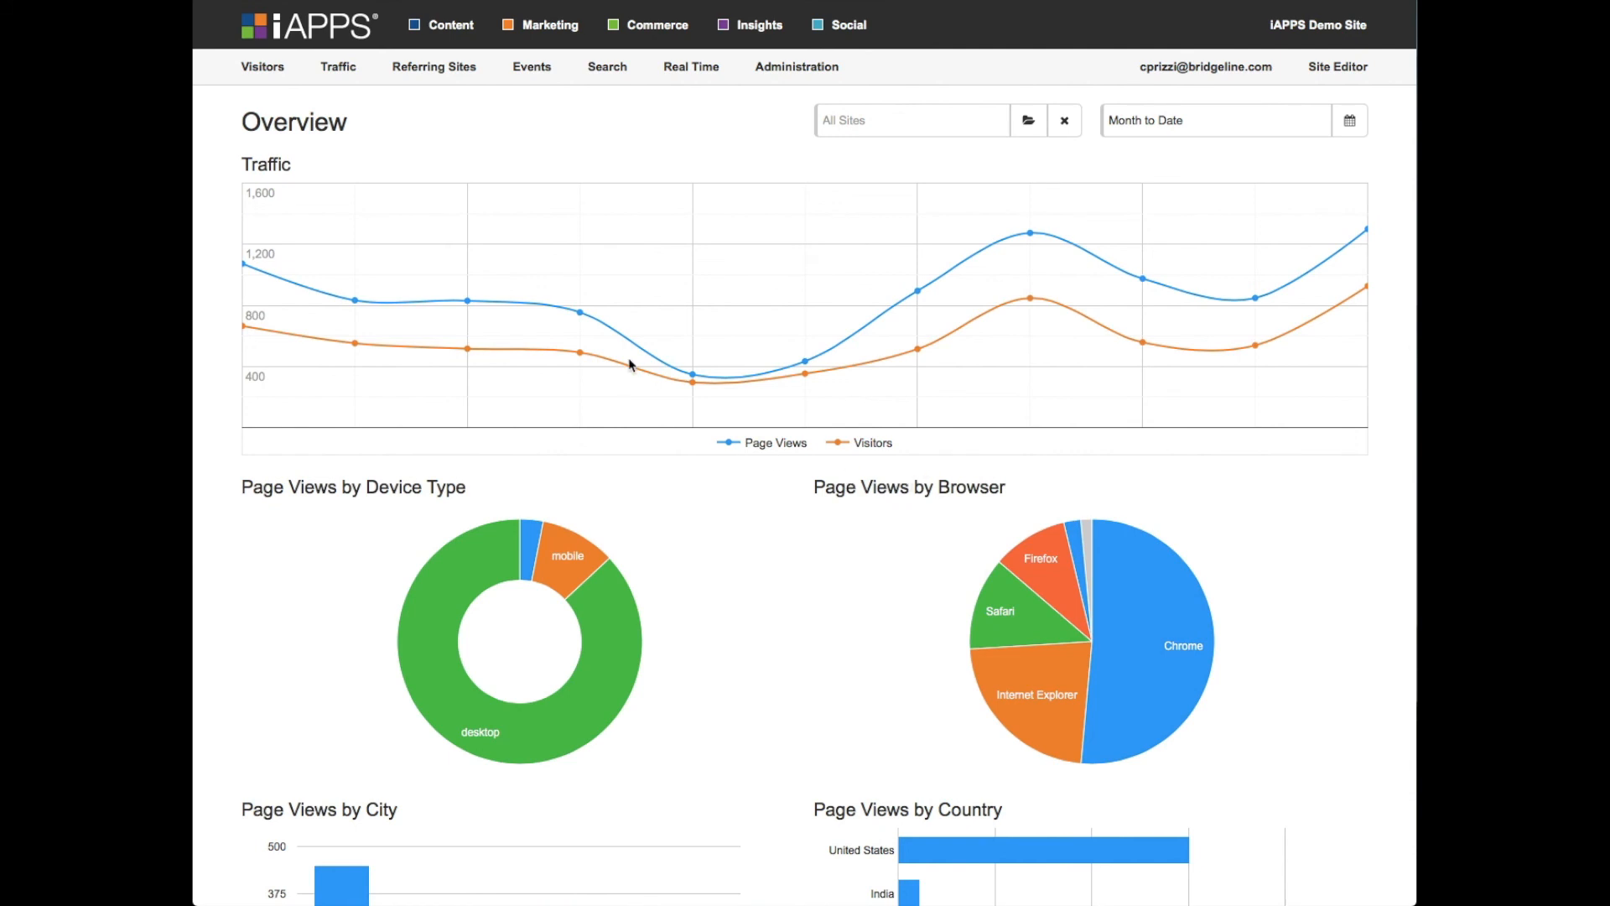
- Open the visitors' Operating Systems report and view the visit trends for Windows and iOS
{"action": "mouse_move", "coordinate": [263, 69]}
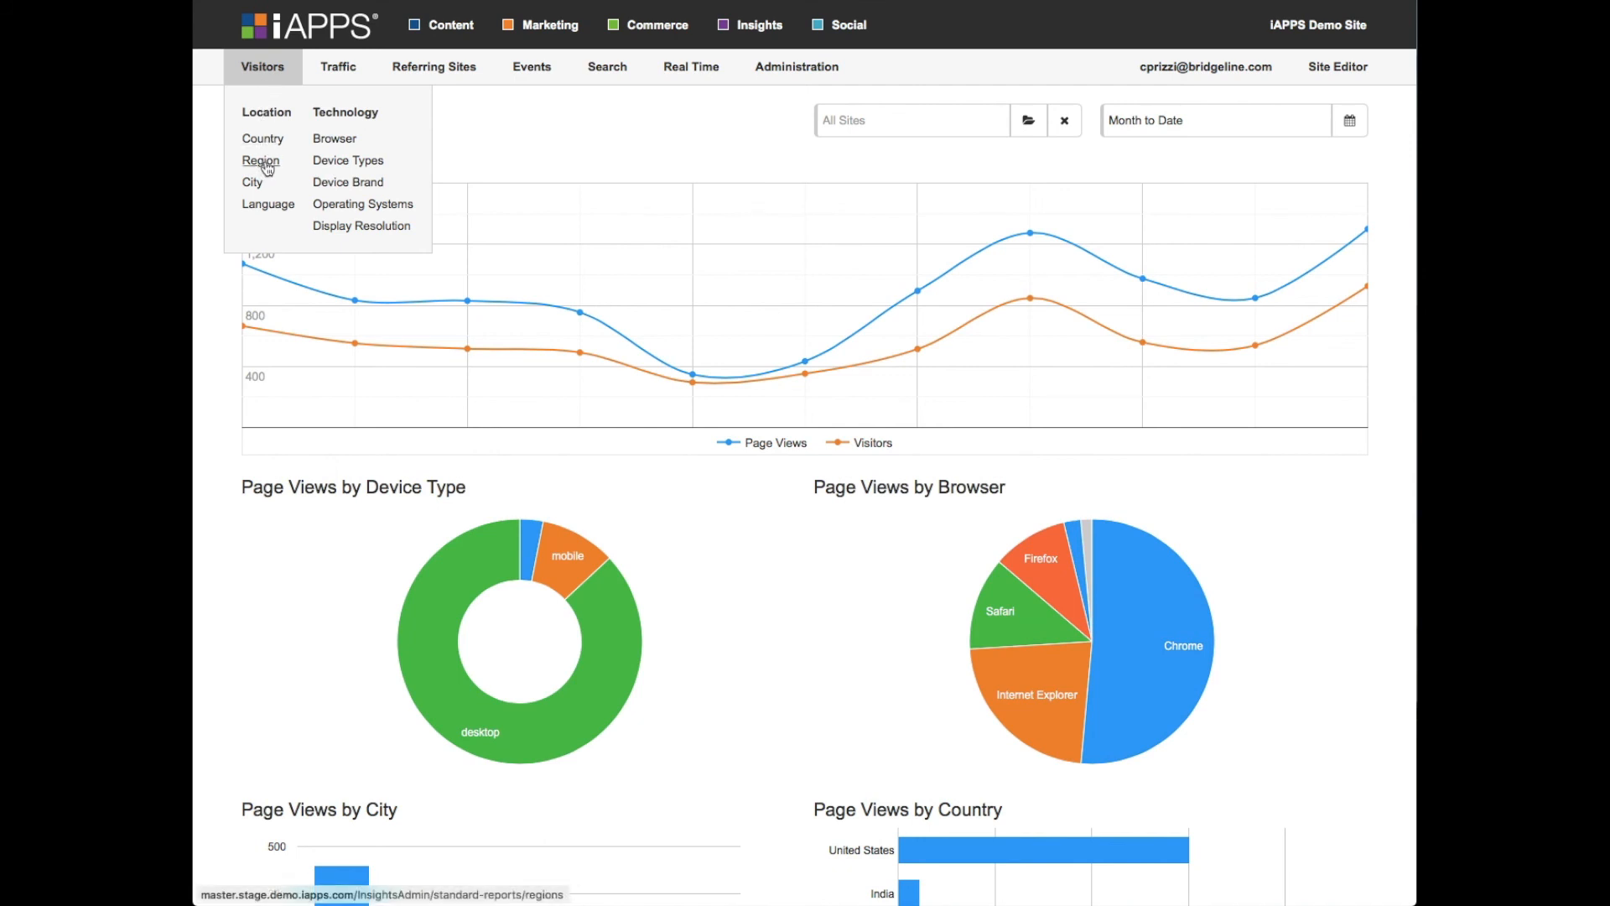
{"action": "left_click", "coordinate": [344, 204]}
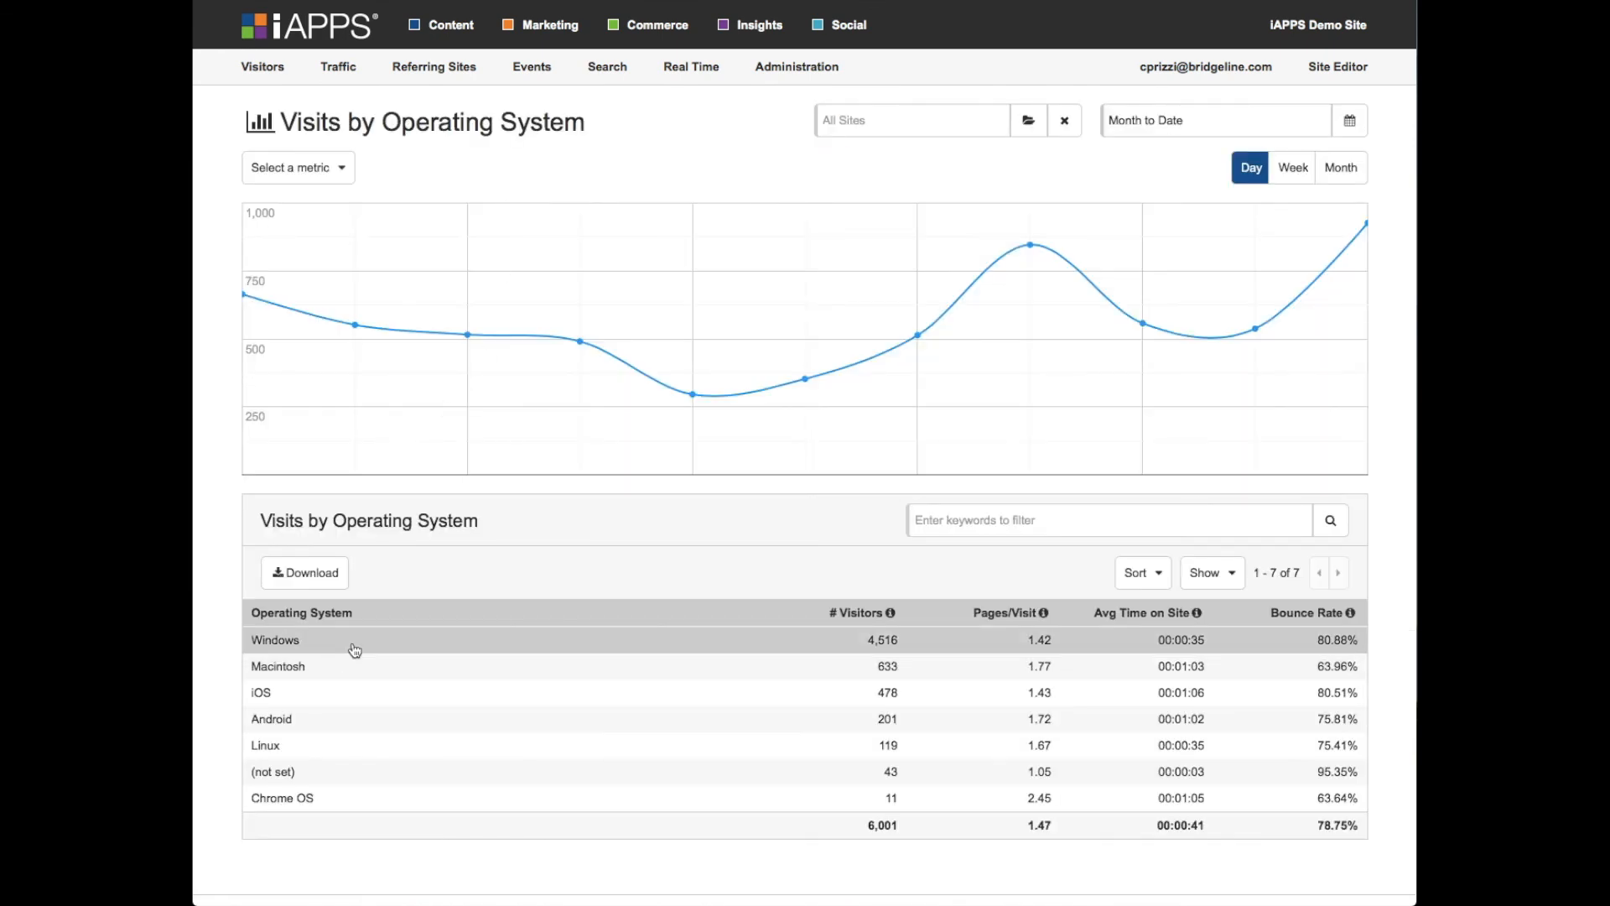
{"action": "left_click", "coordinate": [354, 651]}
{"action": "left_click", "coordinate": [440, 692]}
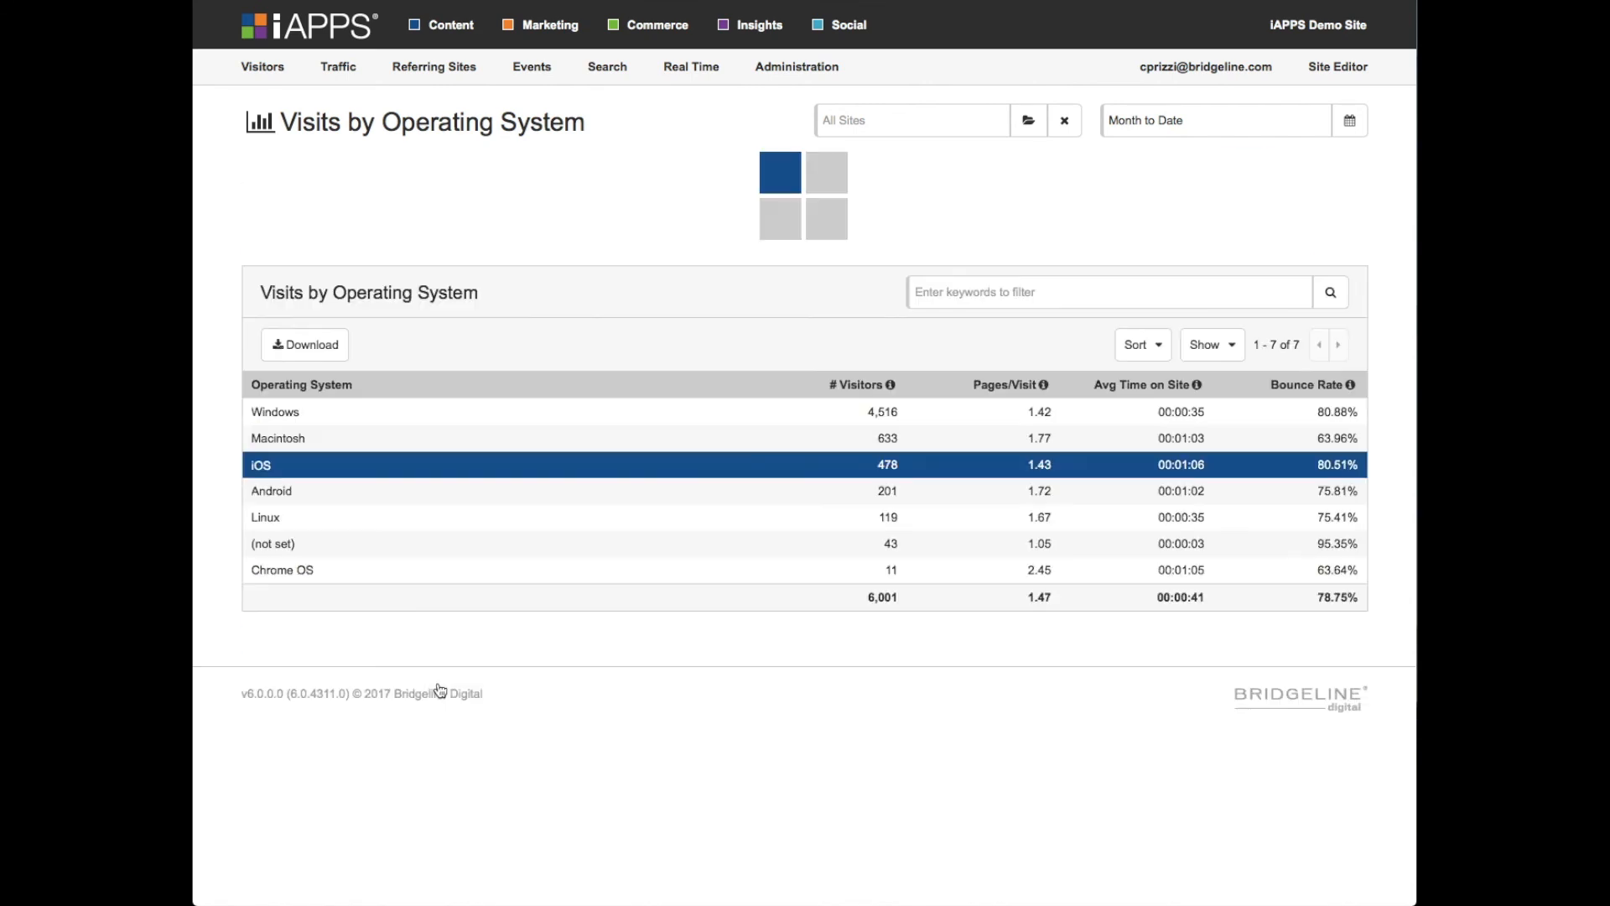
- Open the New vs Returning Visitors report from the traffic behavior reports
{"action": "left_click", "coordinate": [360, 78]}
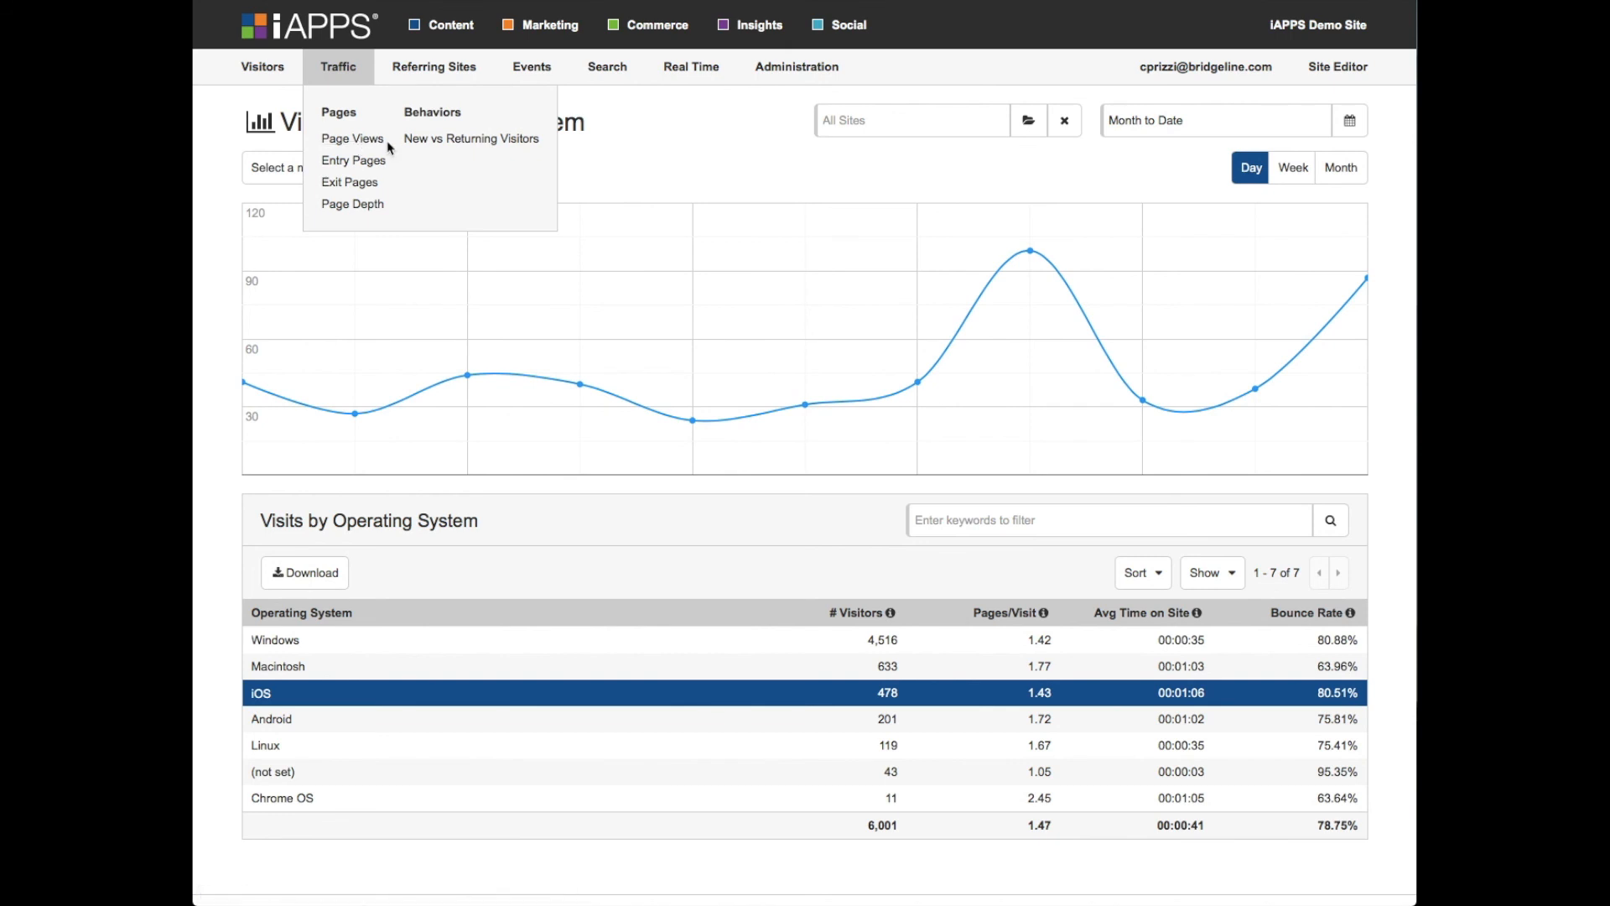
{"action": "left_click", "coordinate": [448, 141]}
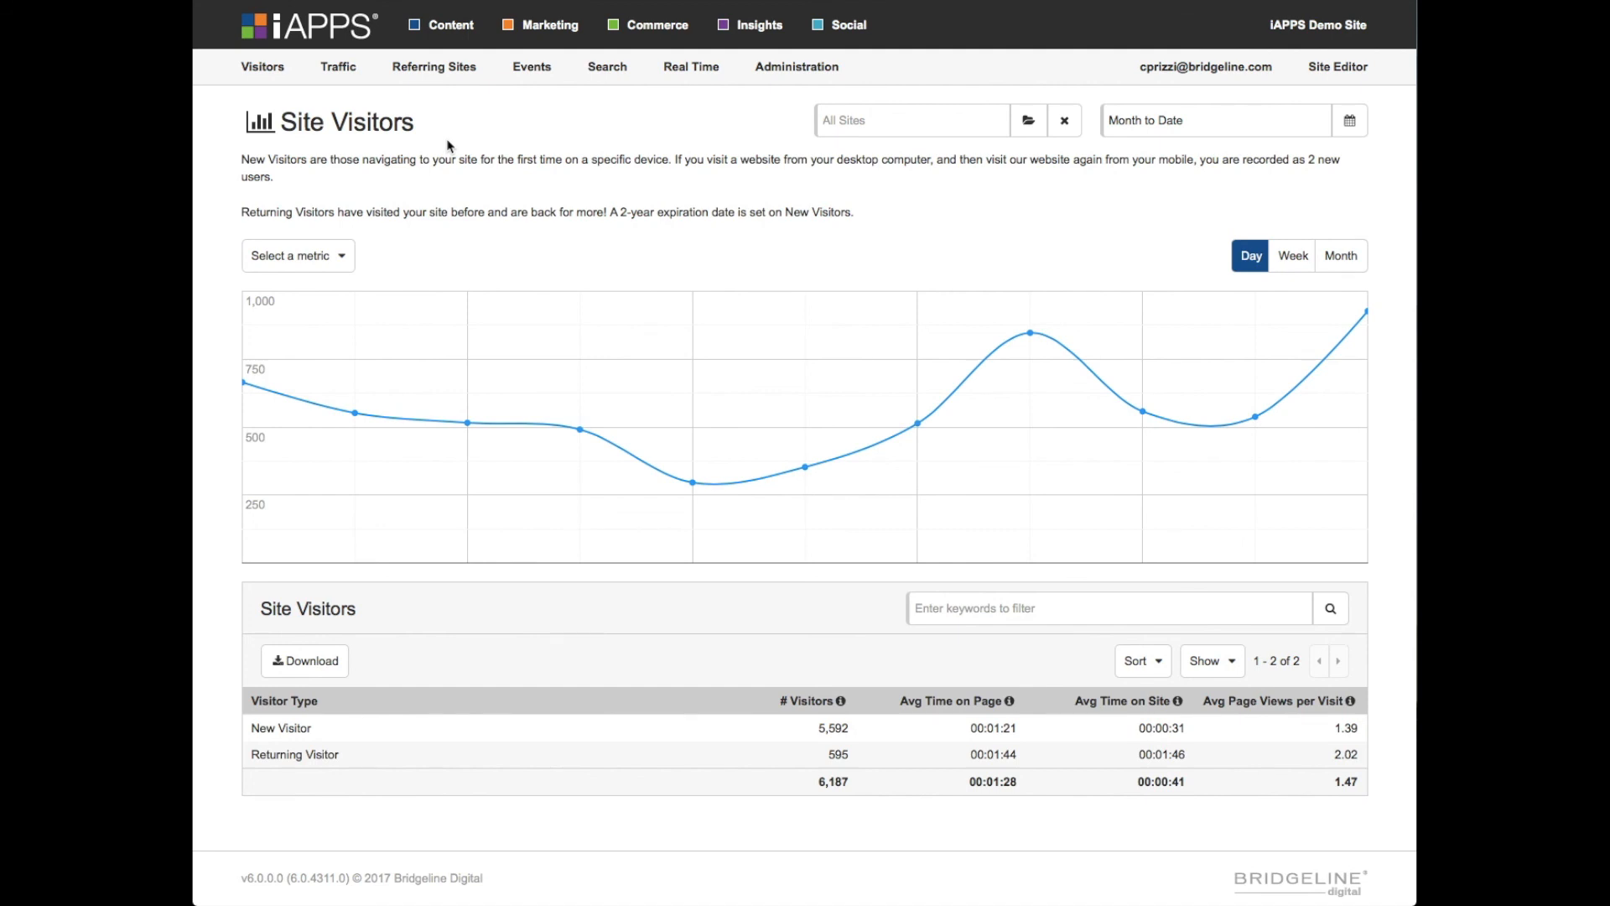
- Open the real-time Active Pages report
{"action": "mouse_move", "coordinate": [427, 70]}
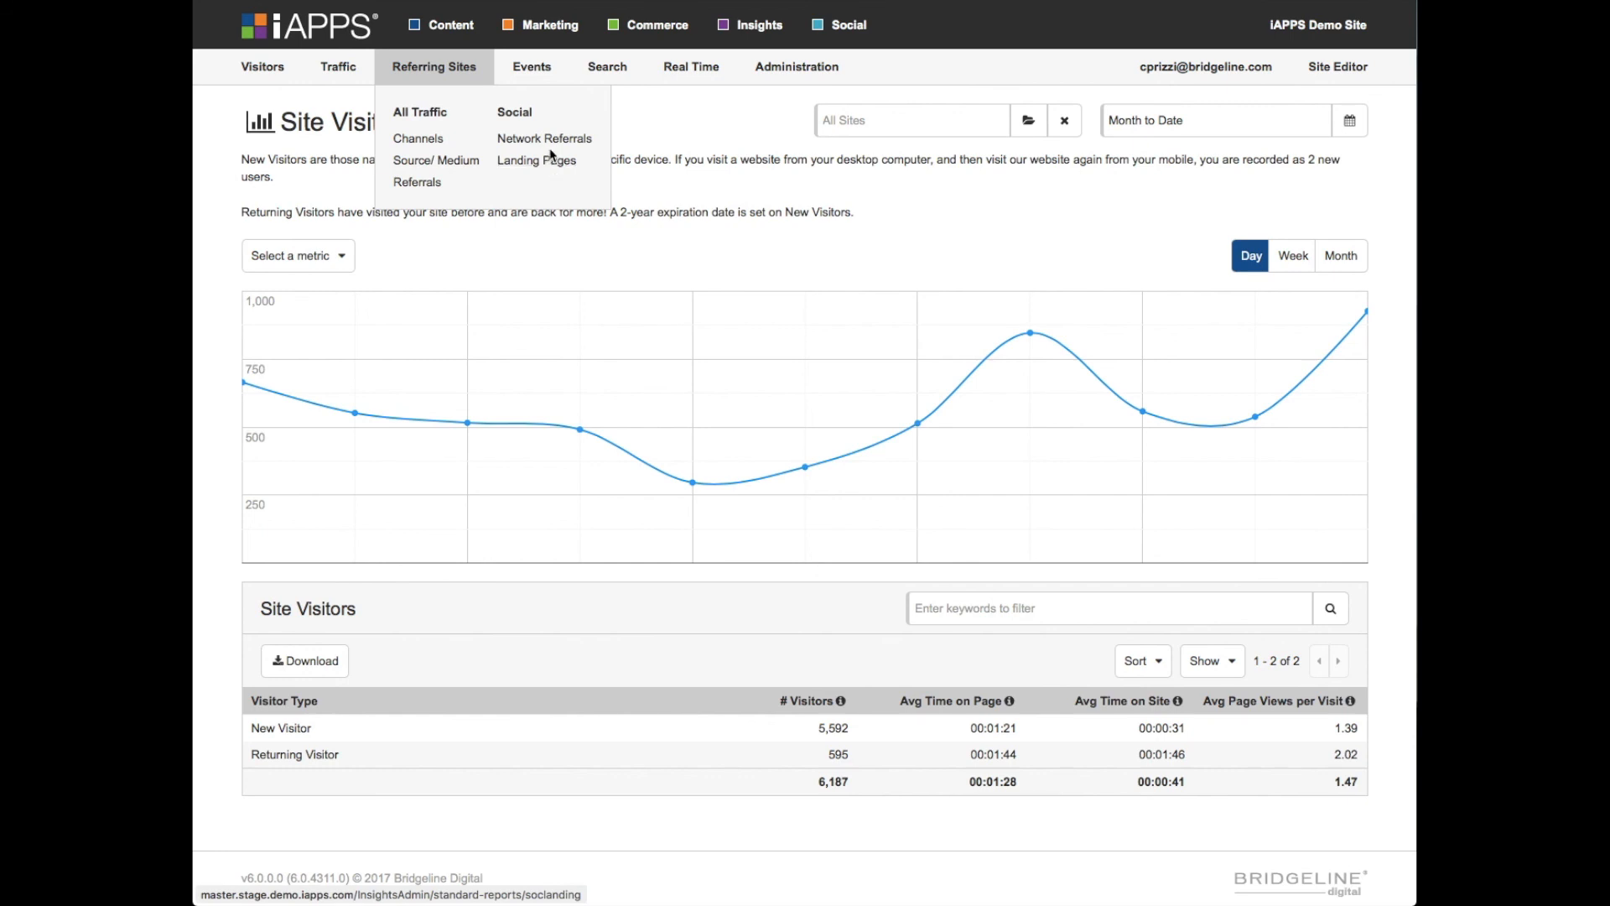
{"action": "mouse_move", "coordinate": [546, 75]}
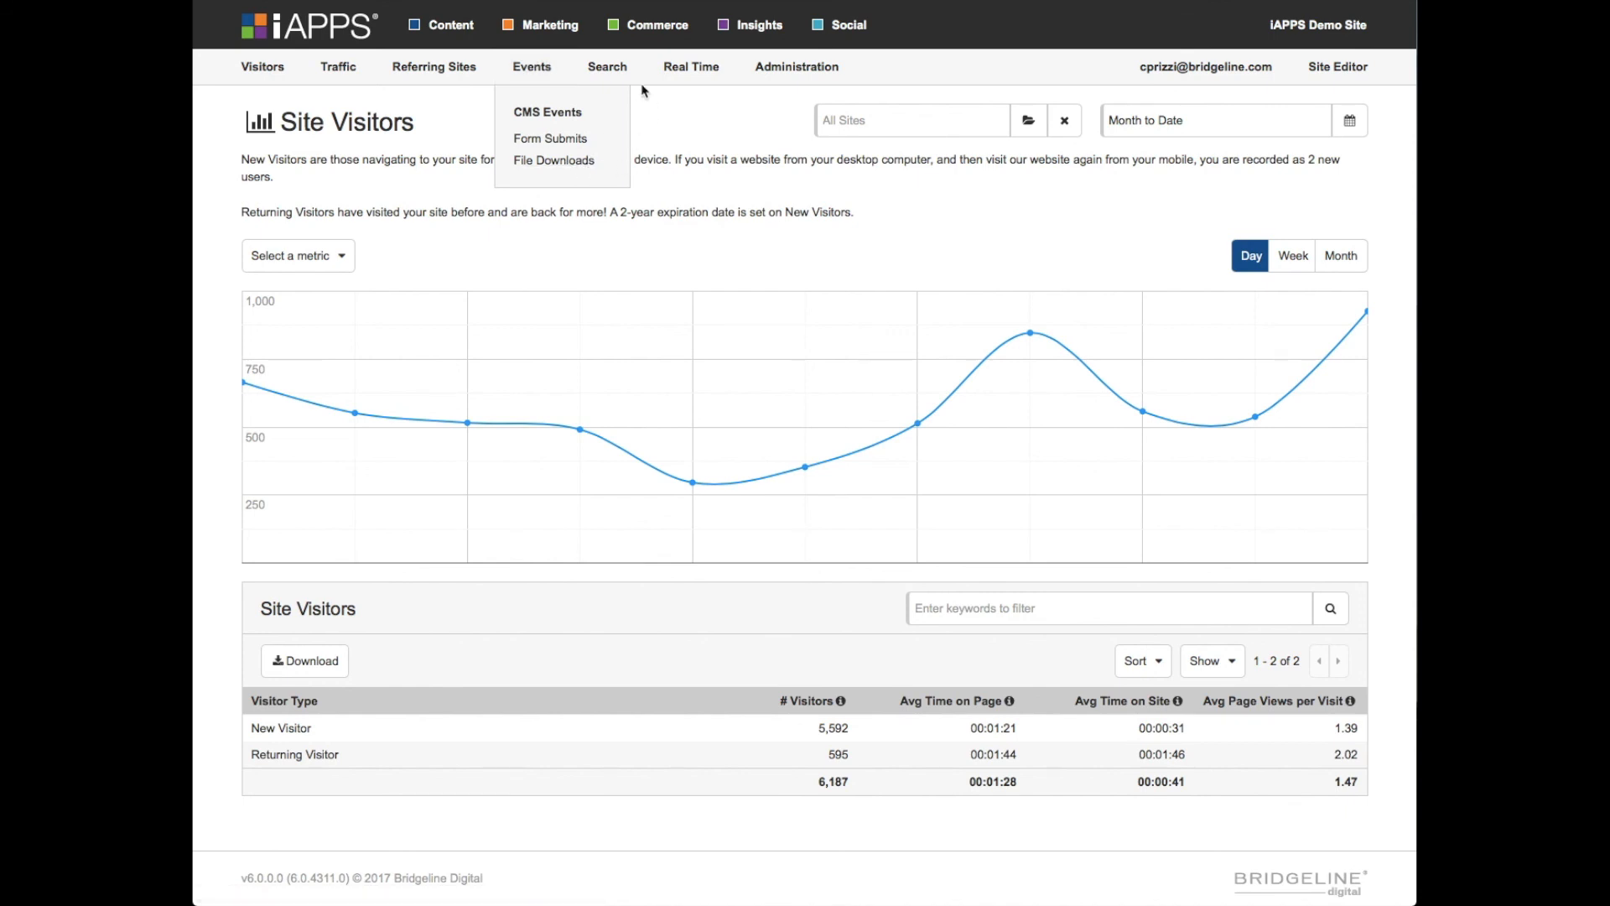
{"action": "mouse_move", "coordinate": [626, 70]}
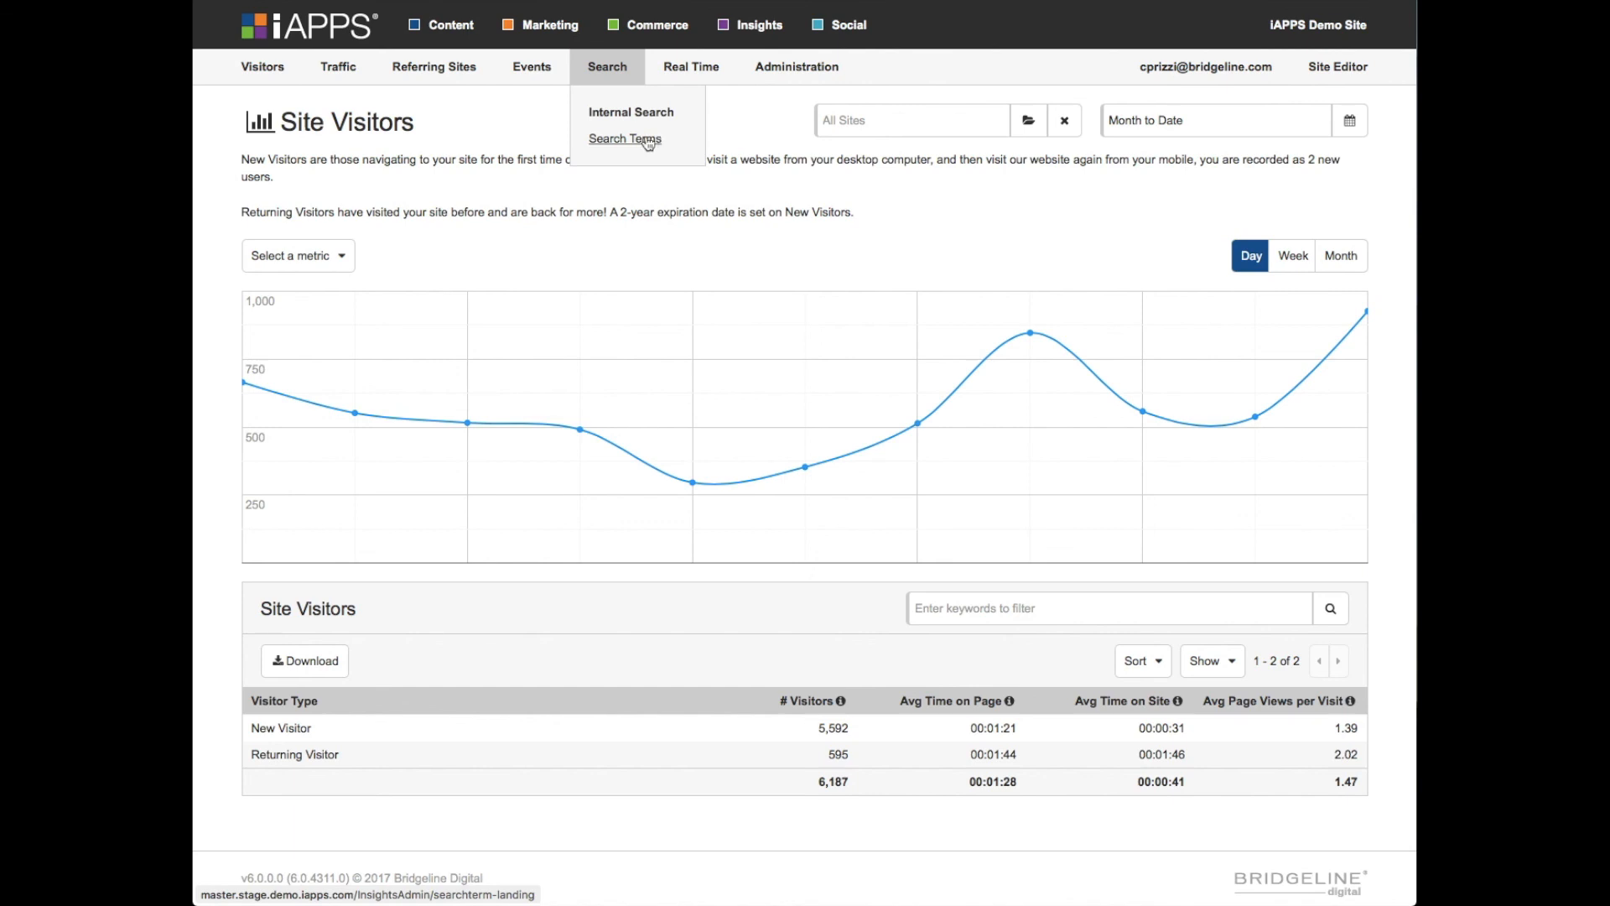
{"action": "mouse_move", "coordinate": [696, 69]}
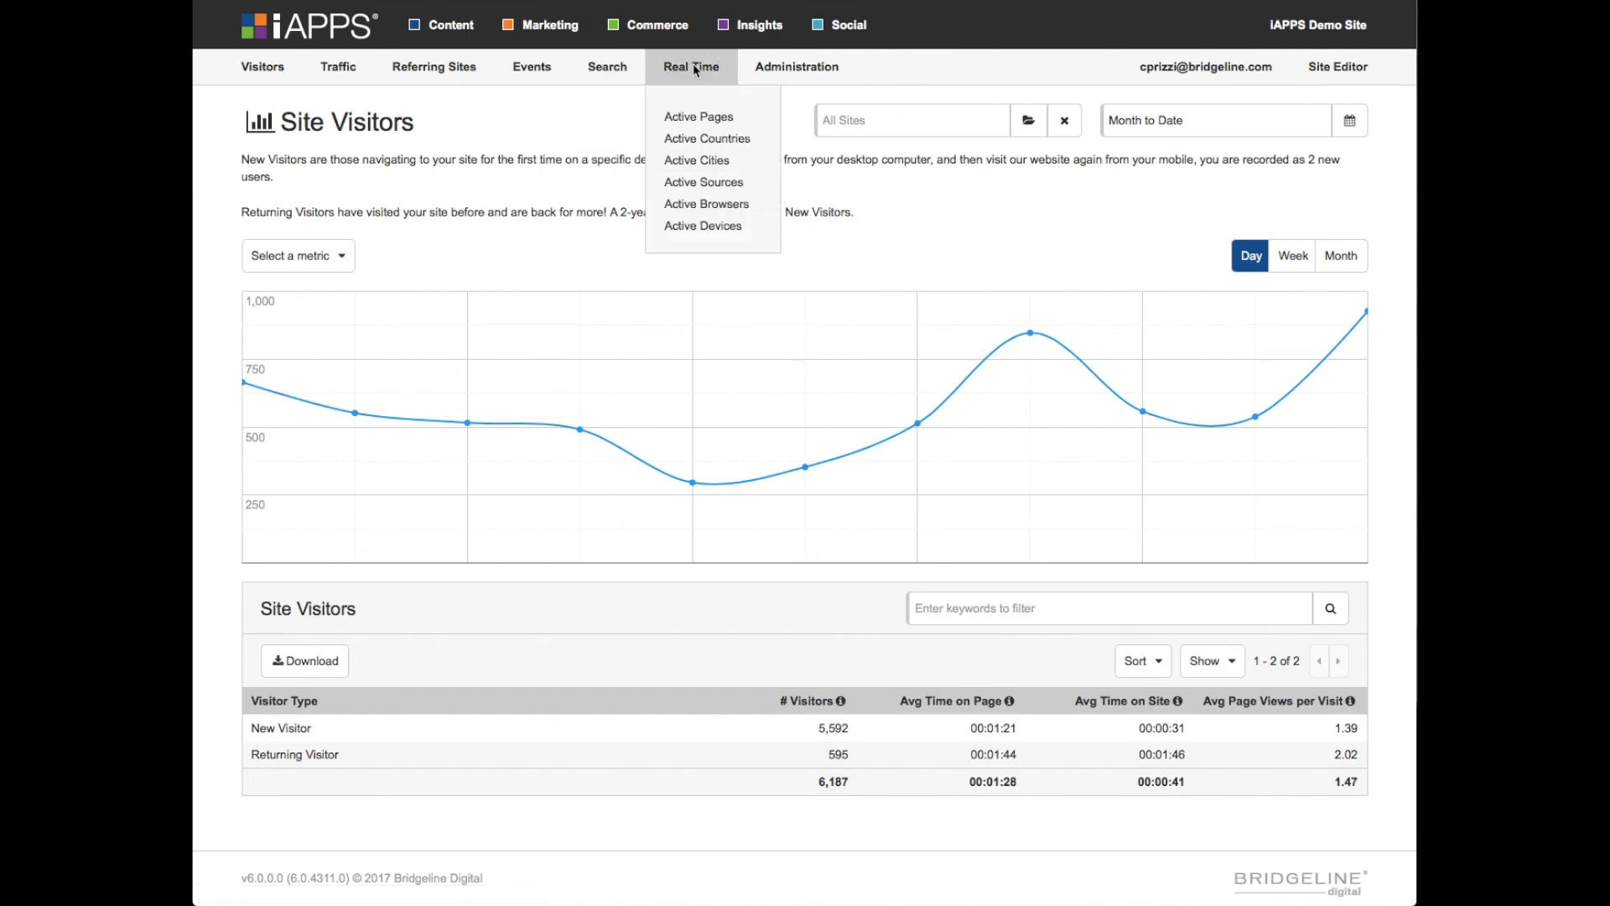
{"action": "left_click", "coordinate": [706, 117]}
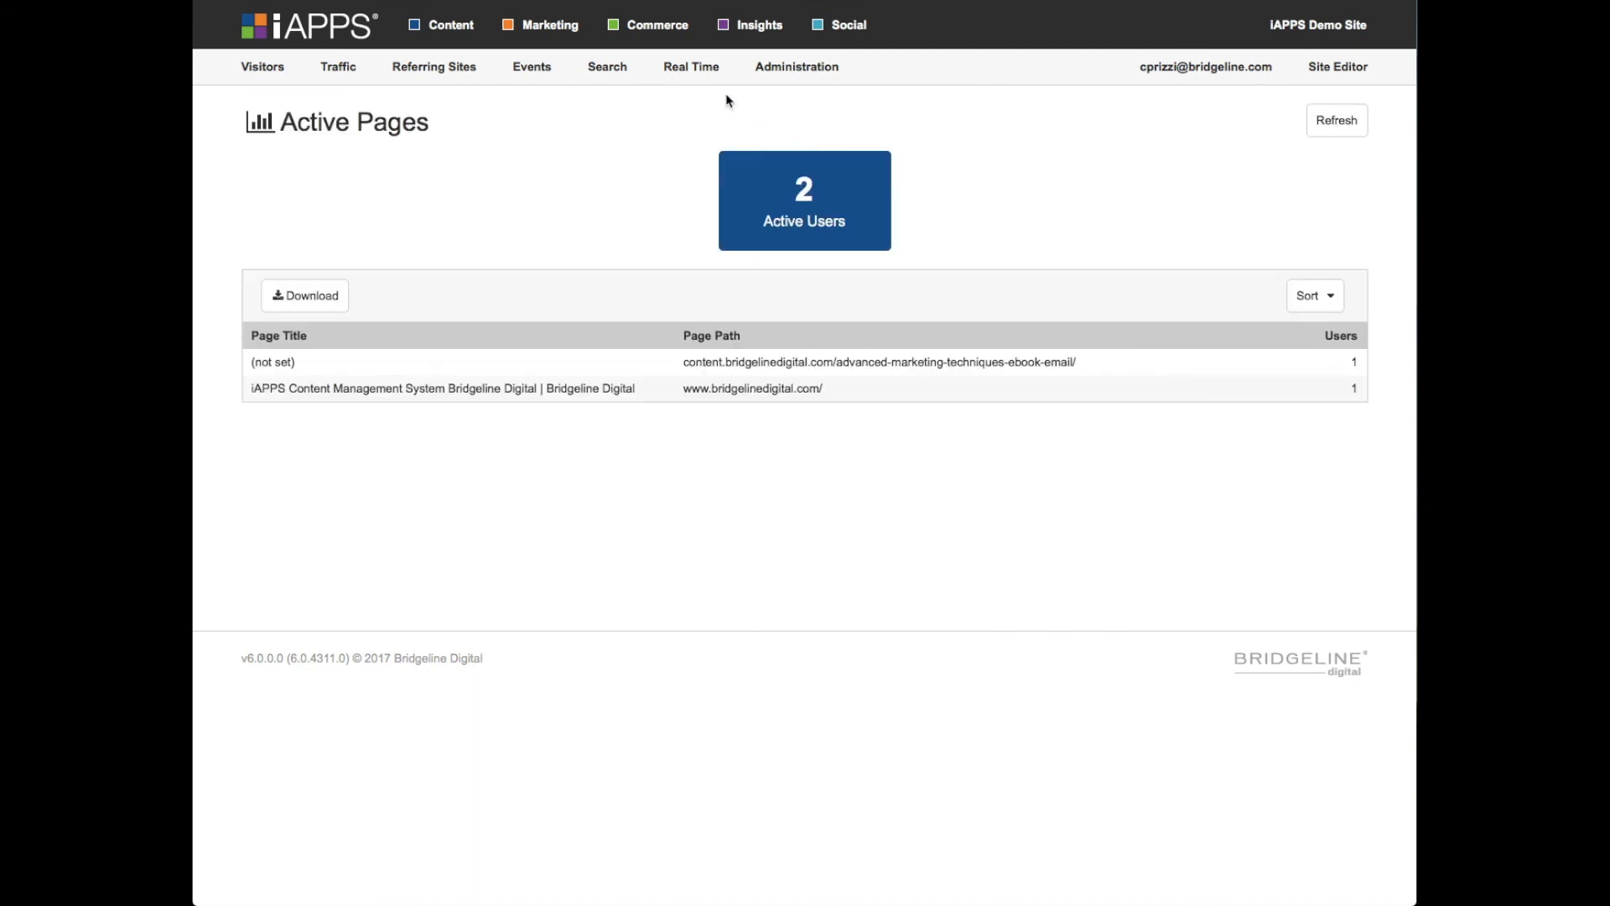
{"action": "left_click", "coordinate": [691, 67]}
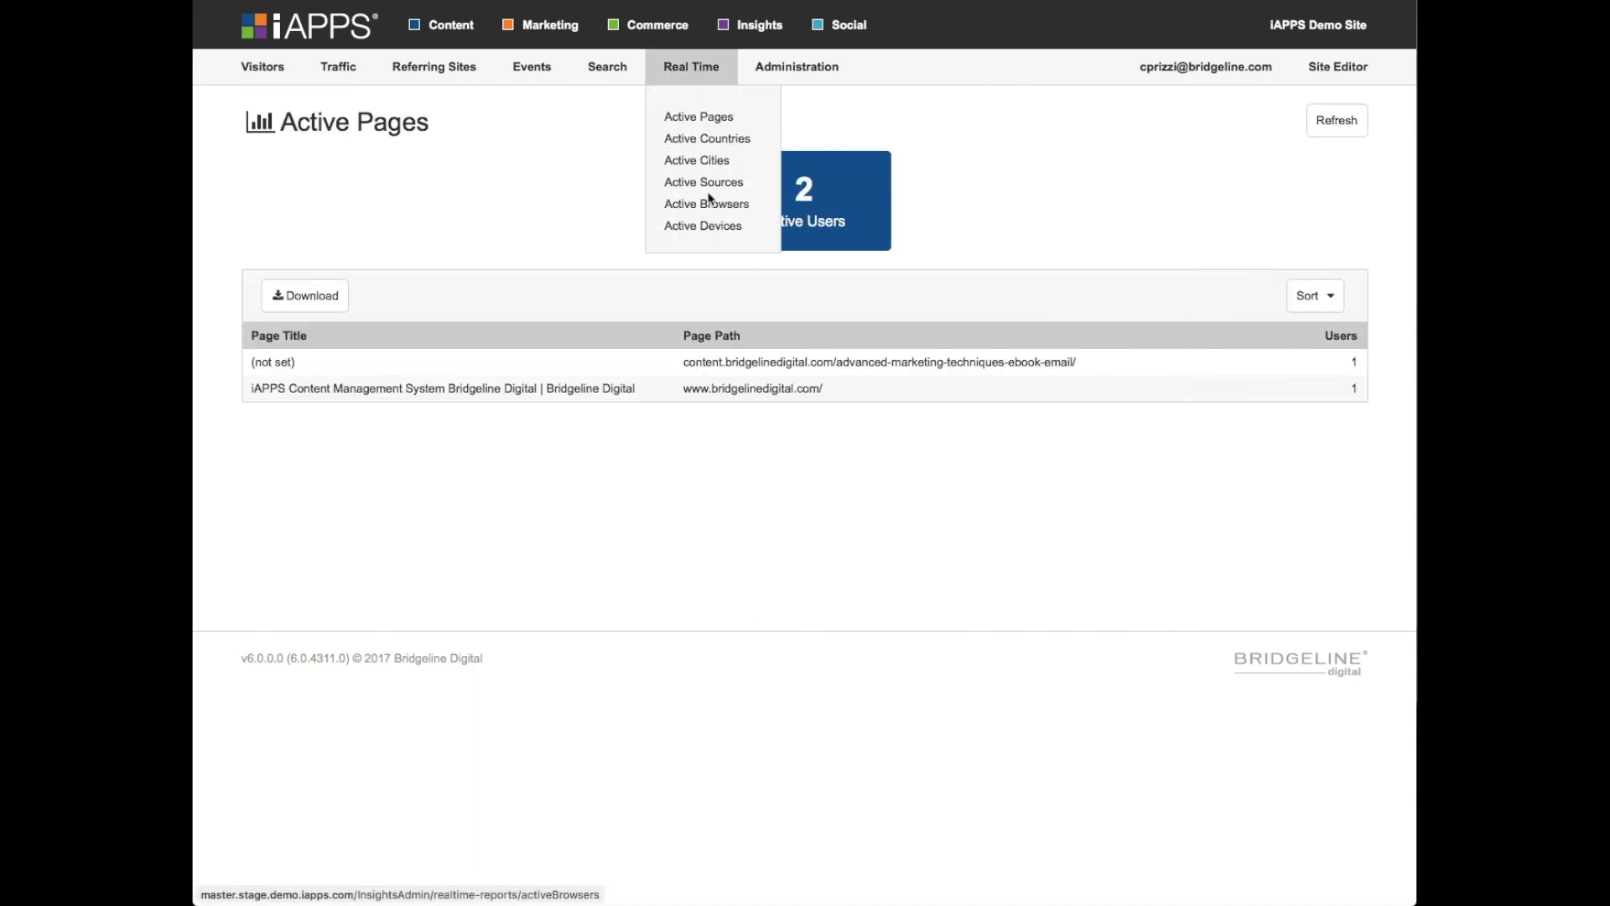
{"action": "left_click", "coordinate": [782, 69]}
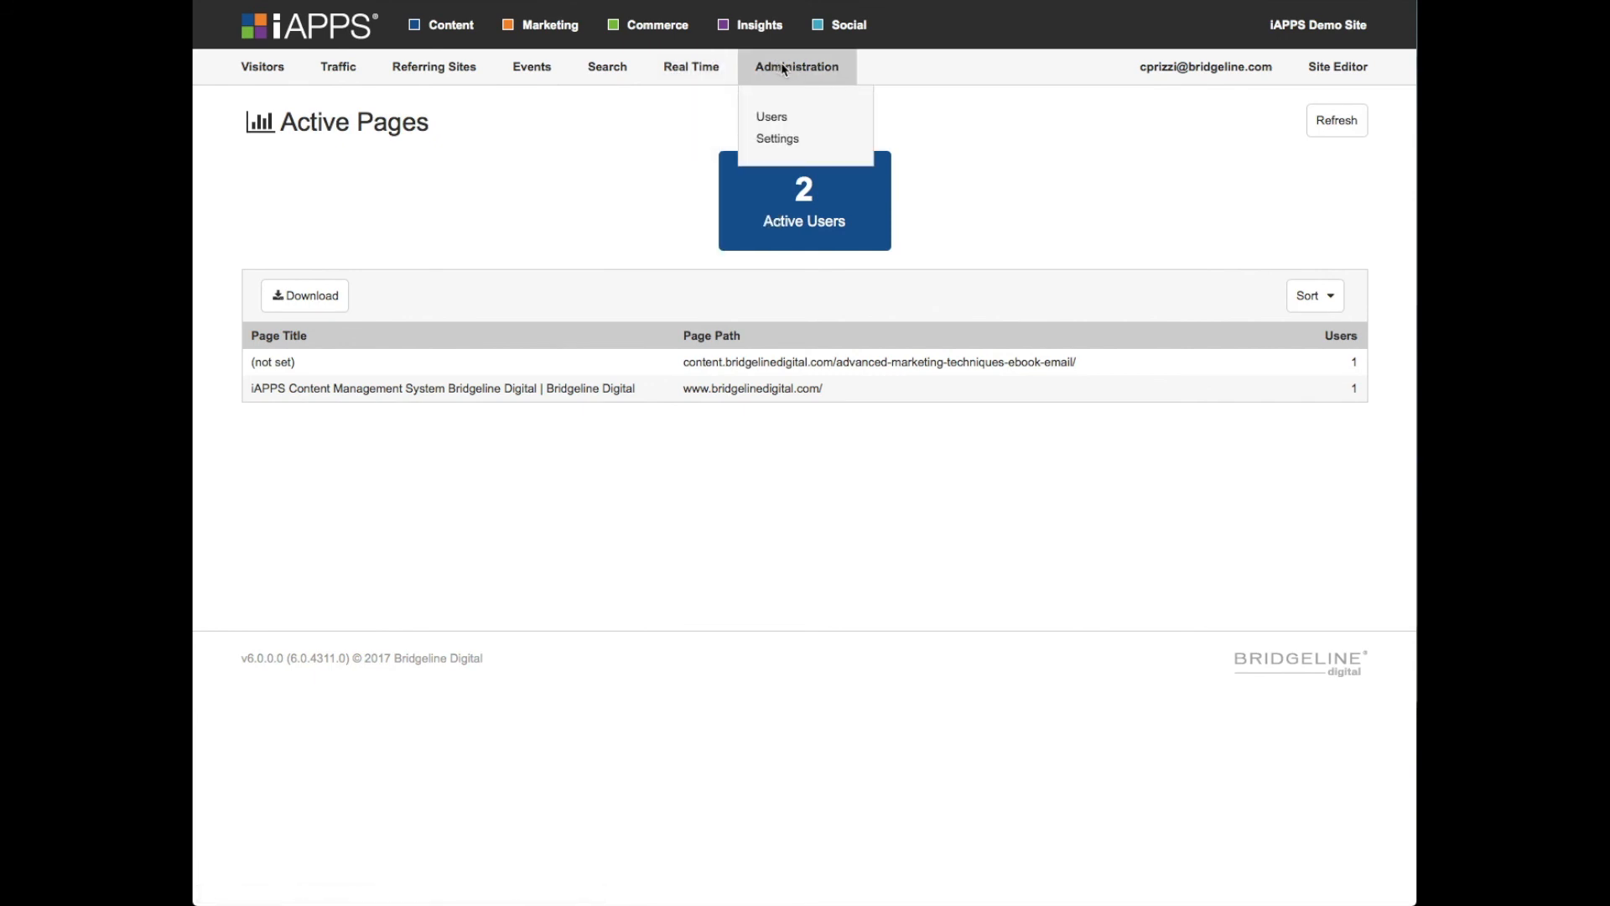
{"action": "left_click", "coordinate": [734, 71]}
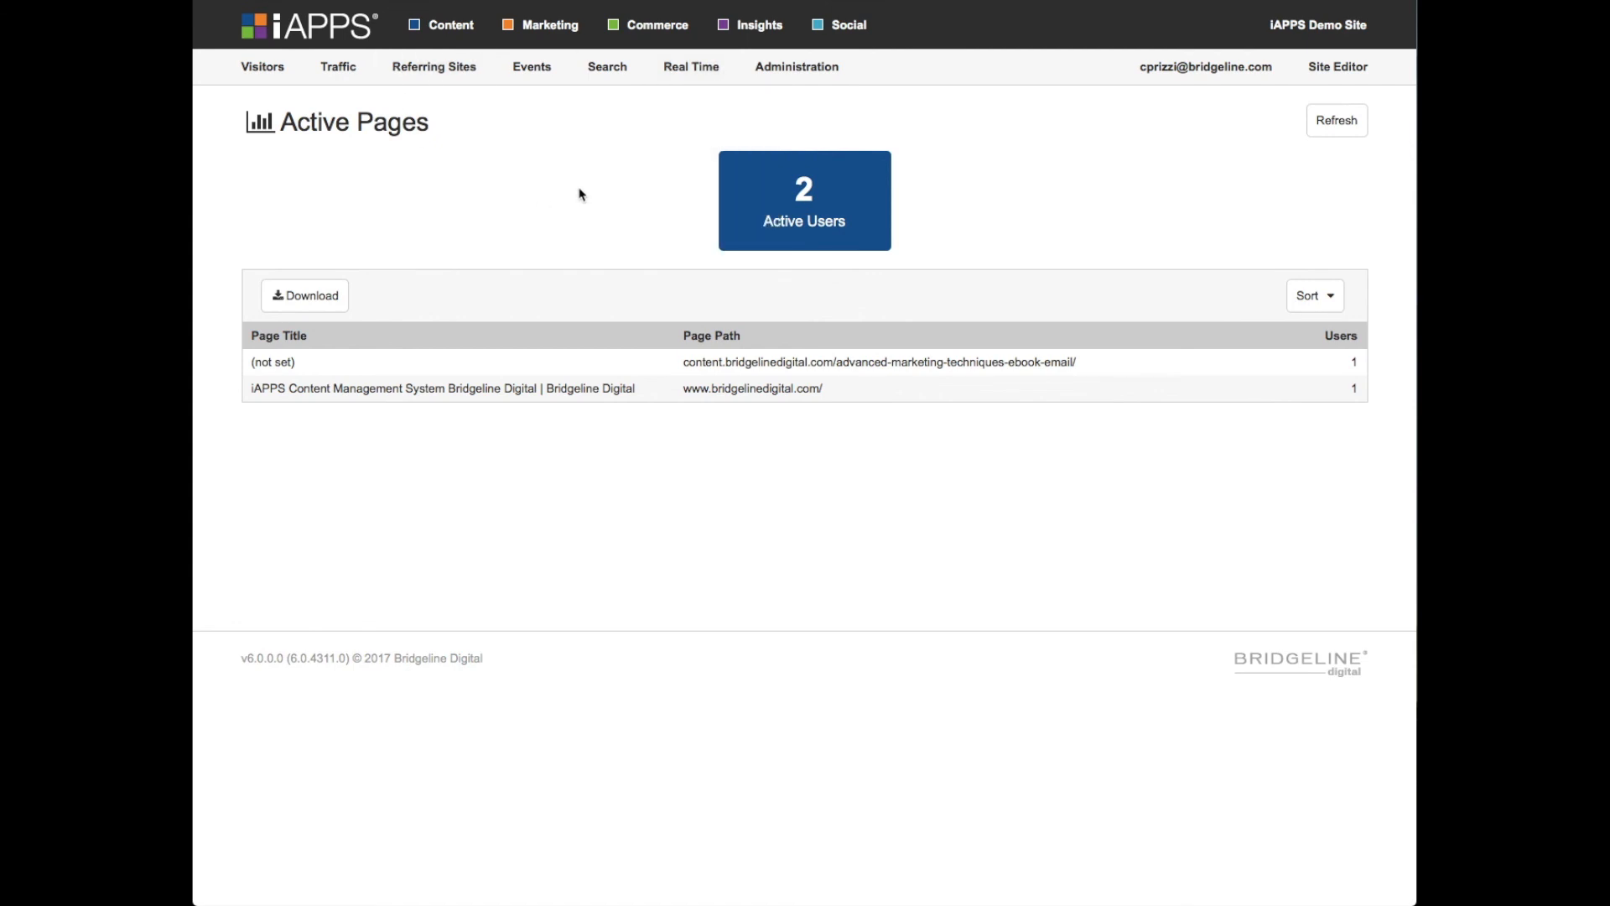
- Open the Country report from the visitor location reports
{"action": "mouse_move", "coordinate": [272, 74]}
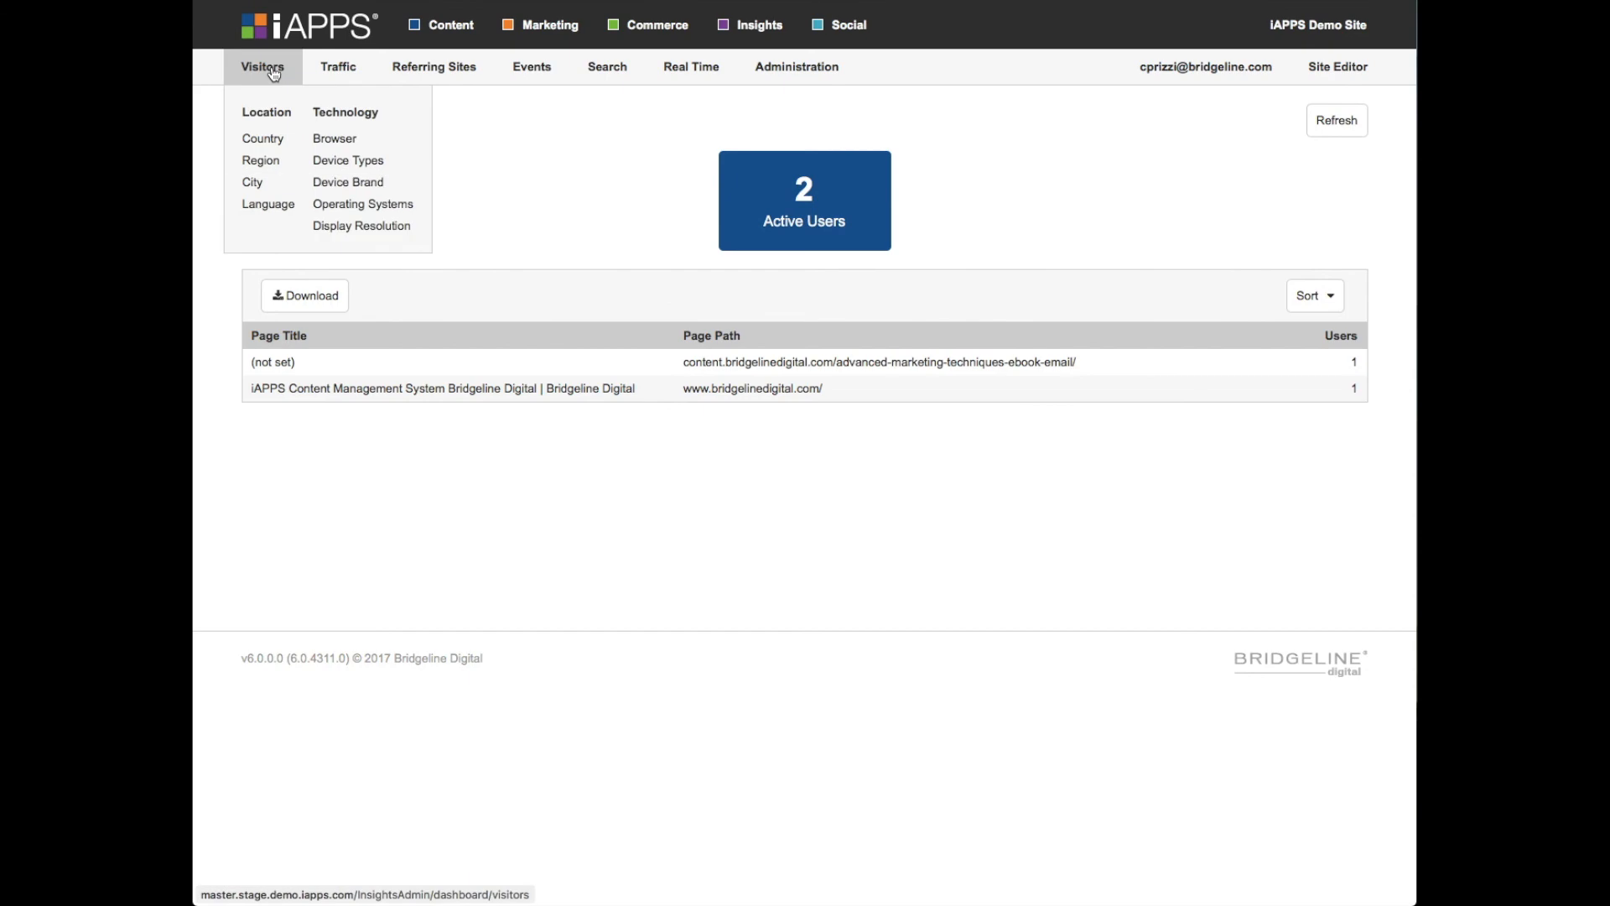
{"action": "left_click", "coordinate": [264, 139]}
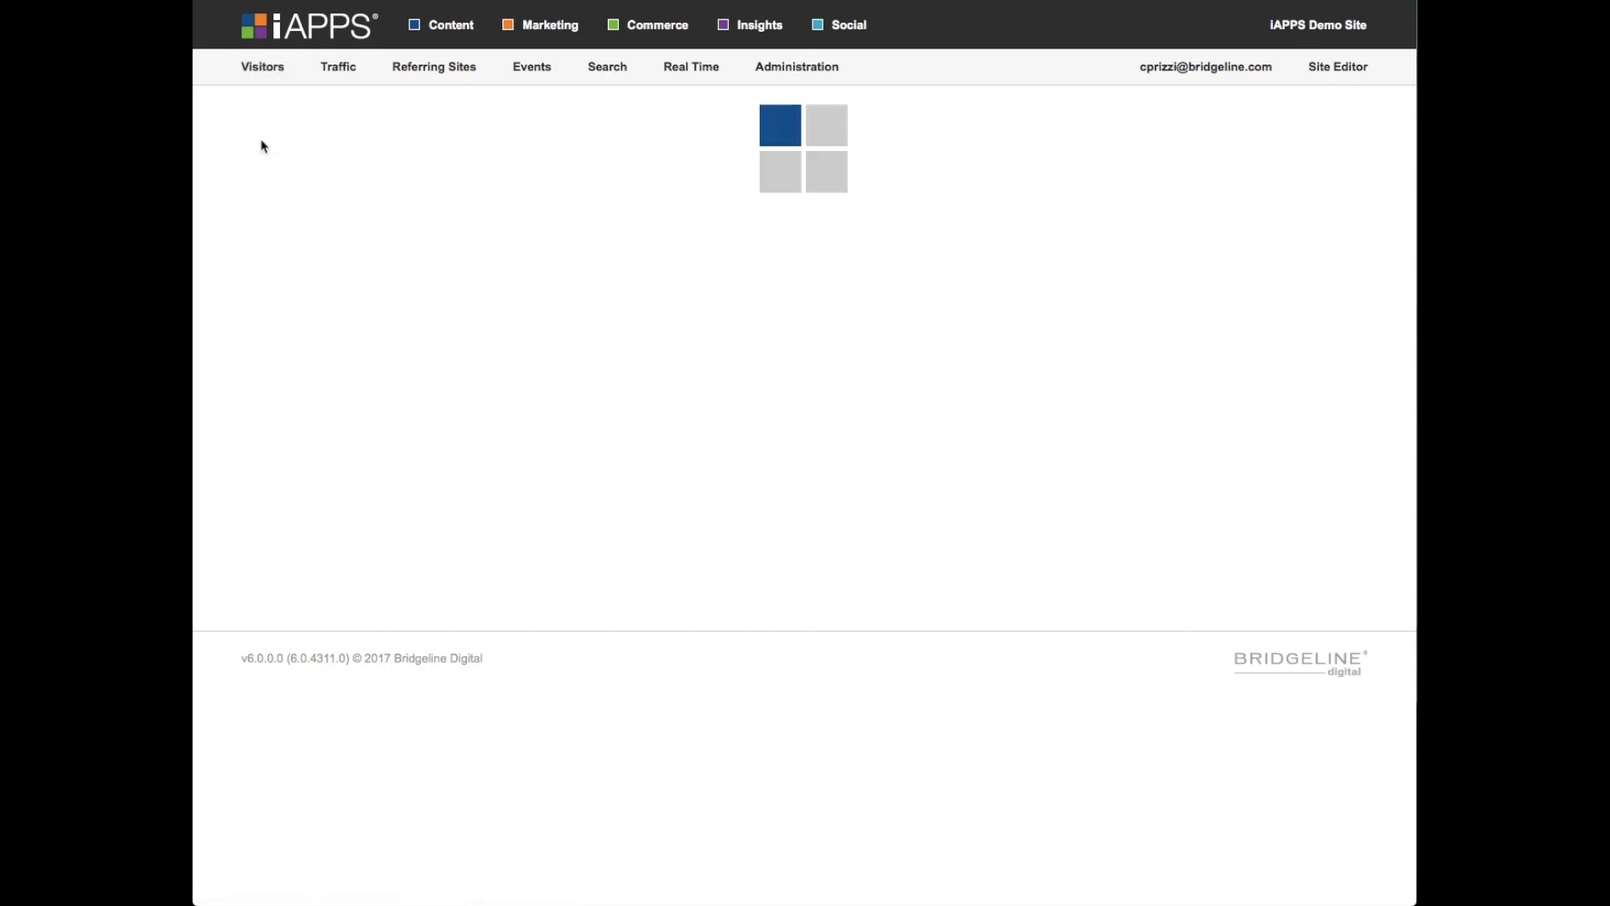